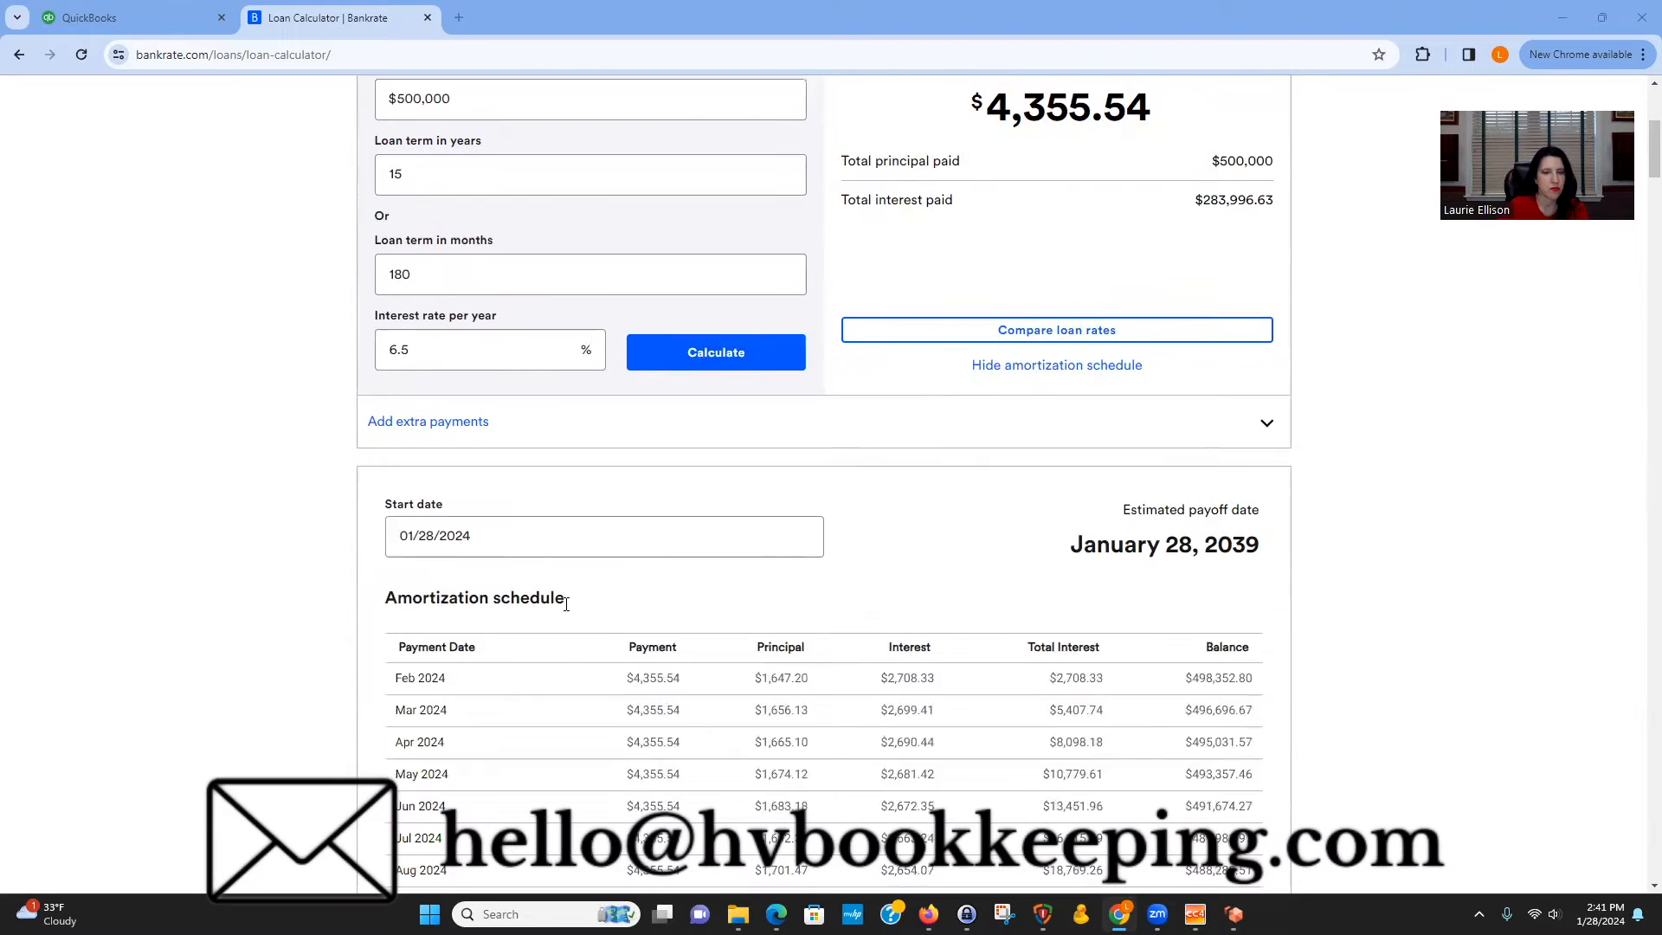
Review the loan calculator's amortization schedule and select the first monthly payment amount.
{"action": "scroll", "coordinate": [405, 273], "scroll_direction": "down", "scroll_amount": 1}
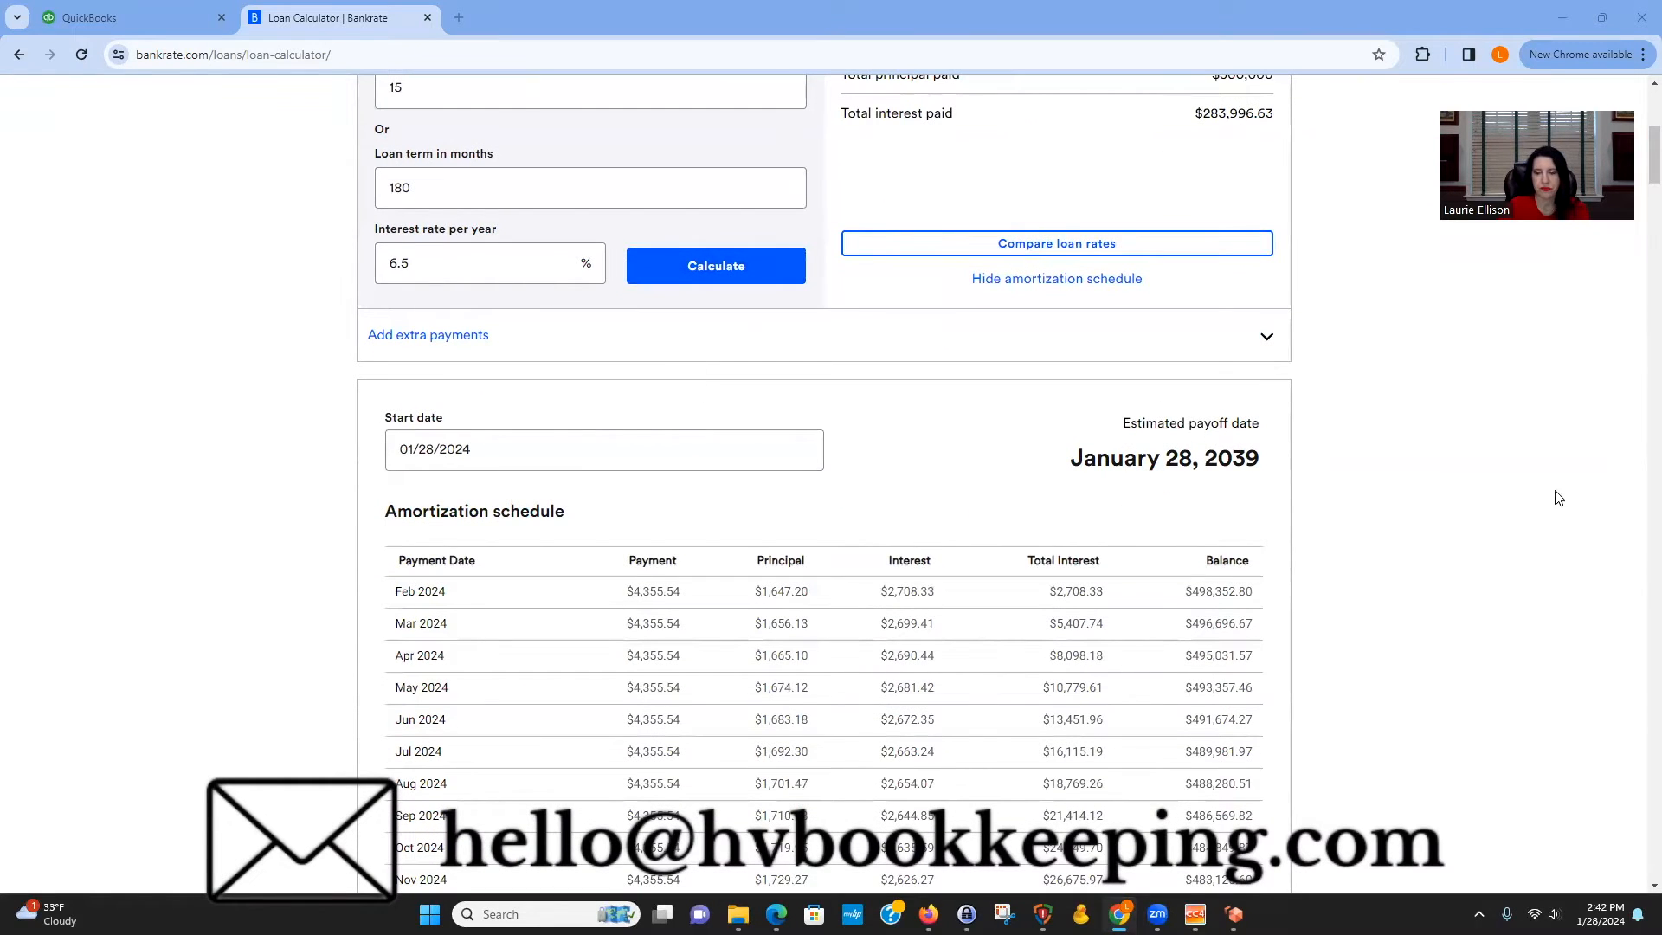
{"action": "scroll", "coordinate": [1519, 598], "scroll_direction": "down", "scroll_amount": 1}
{"action": "scroll", "coordinate": [1519, 597], "scroll_direction": "down", "scroll_amount": 3}
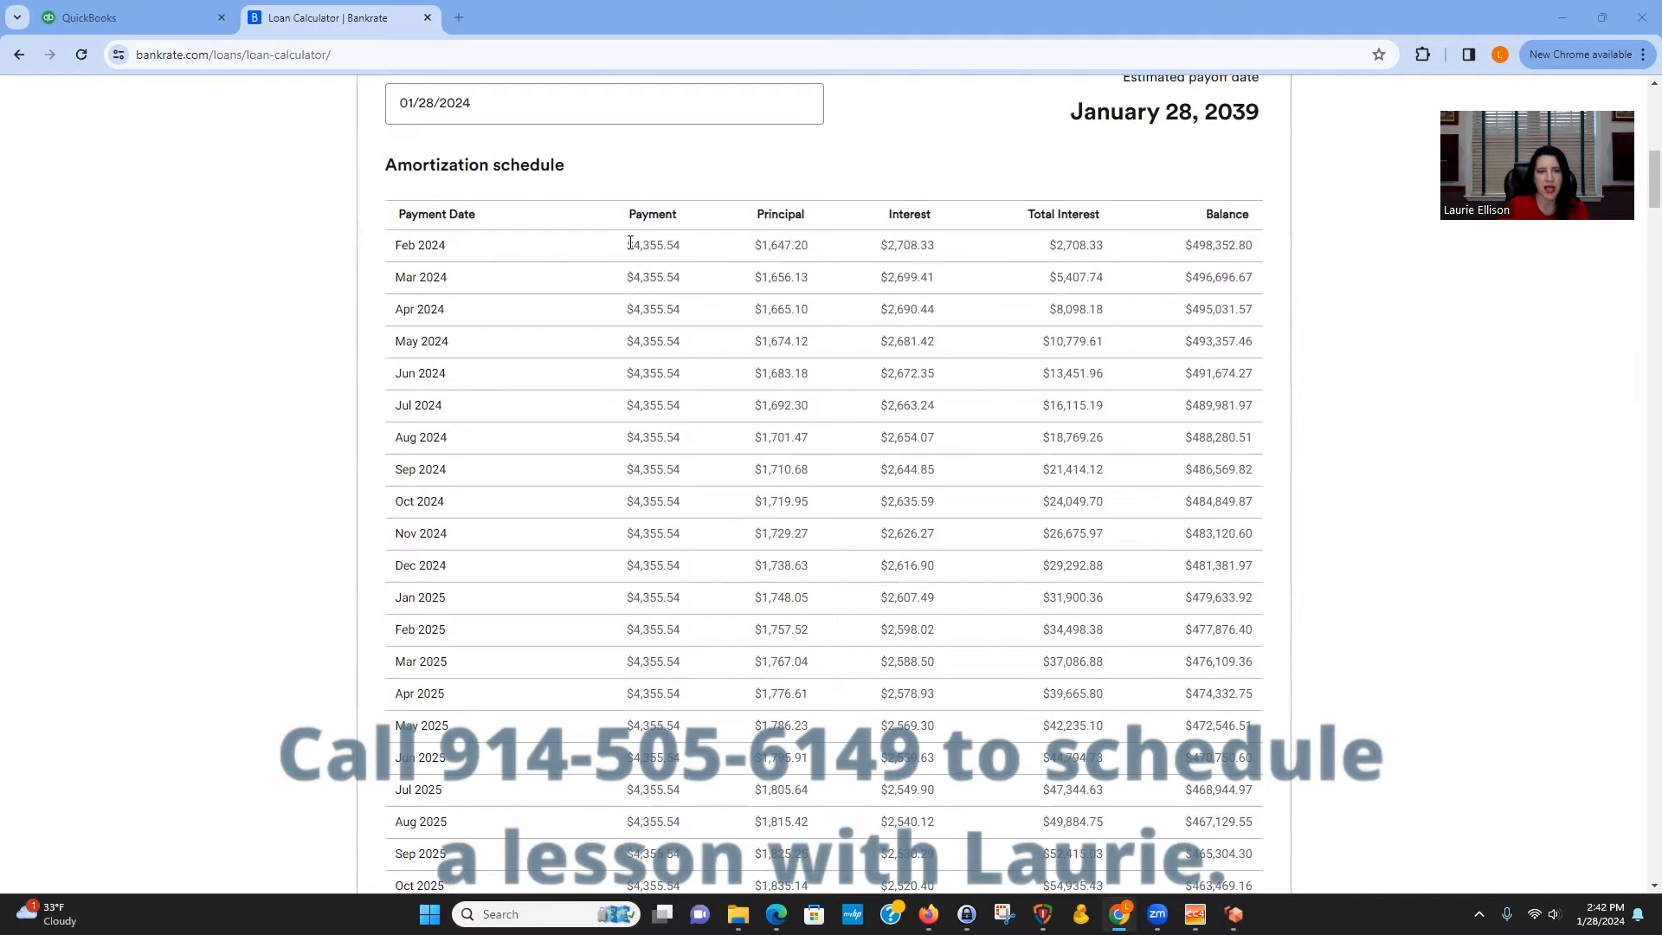
{"action": "left_click_drag", "start_coordinate": [634, 243], "coordinate": [692, 251]}
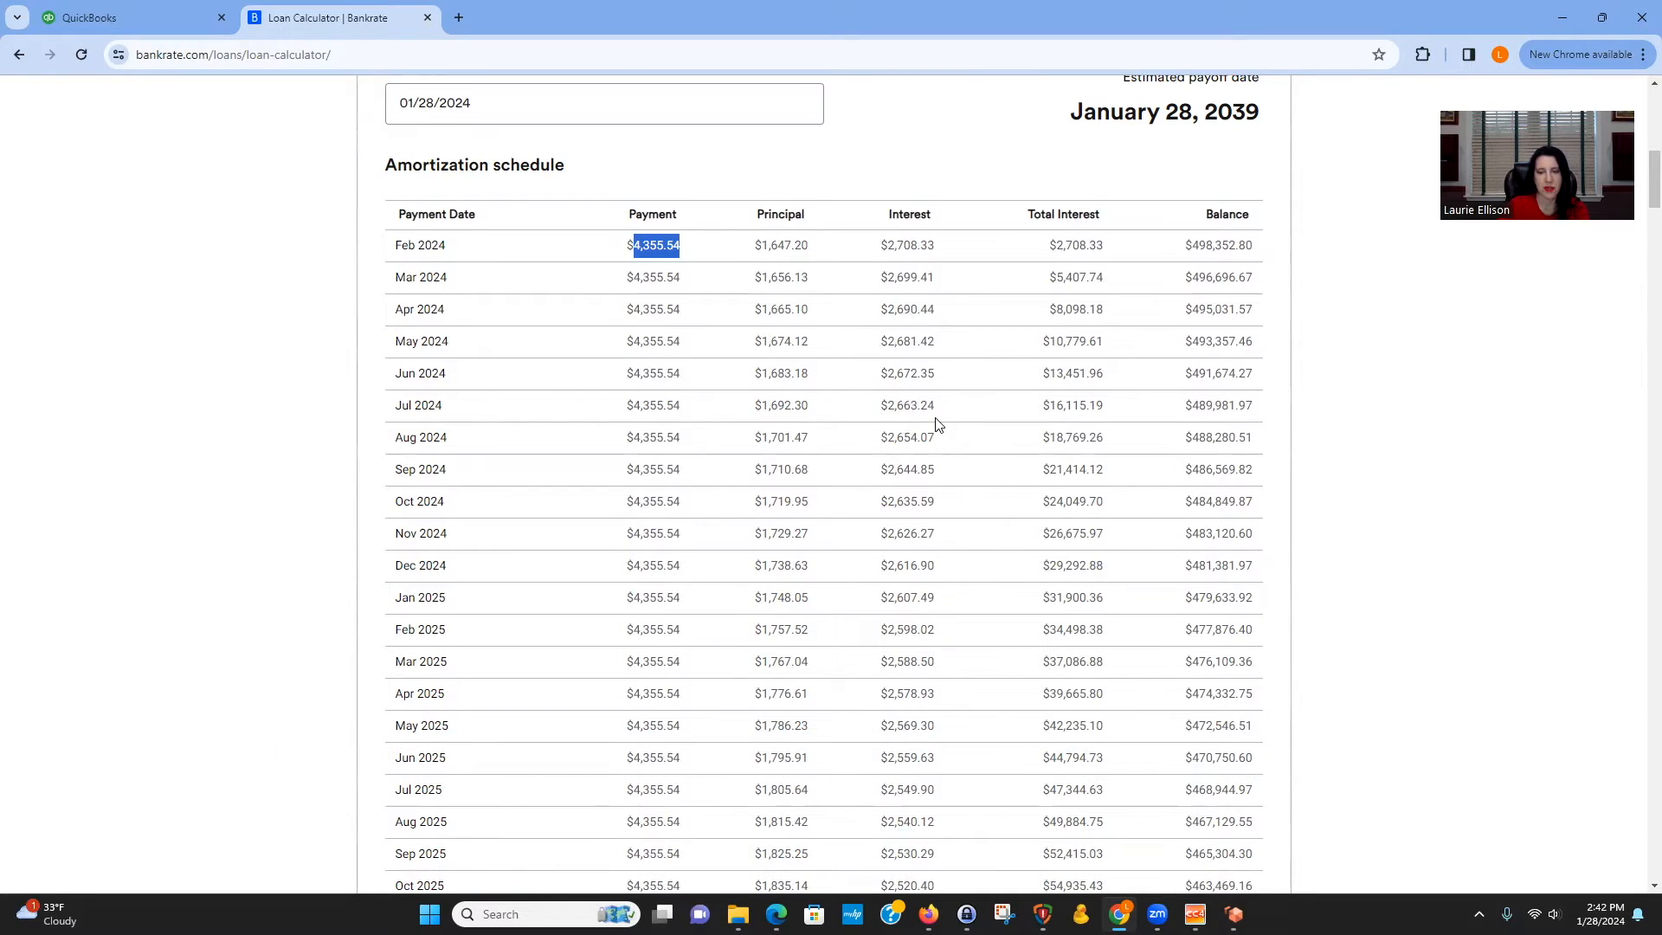
{"action": "scroll", "coordinate": [1478, 530], "scroll_direction": "up", "scroll_amount": 2}
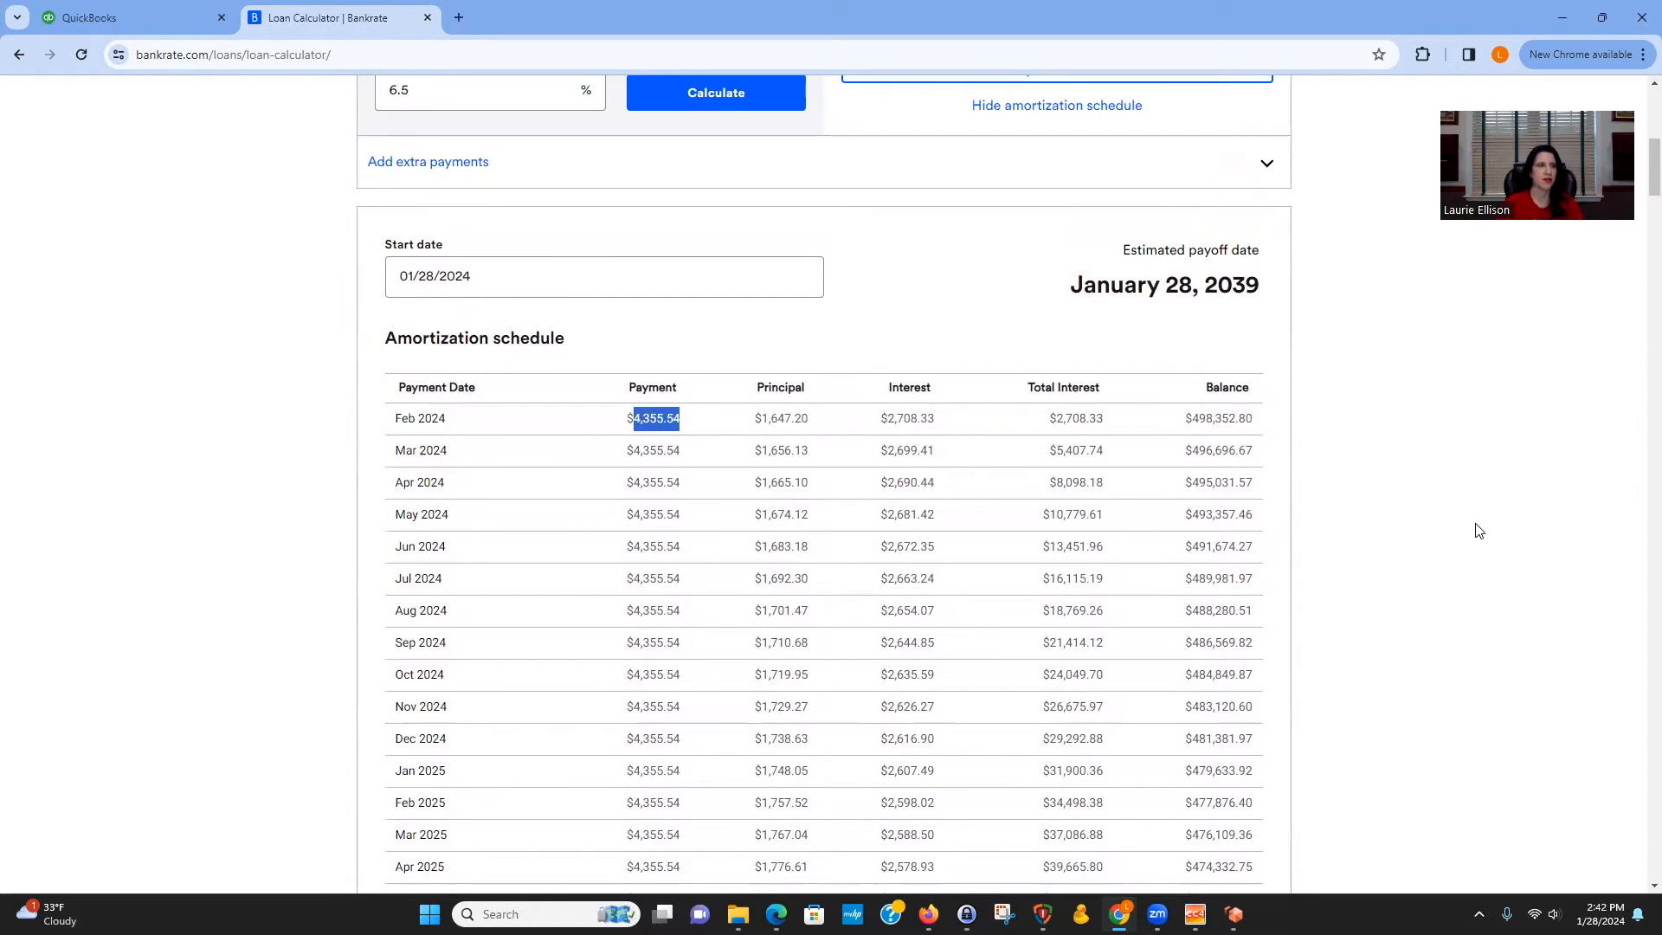
{"action": "scroll", "coordinate": [1458, 635], "scroll_direction": "up", "scroll_amount": 2}
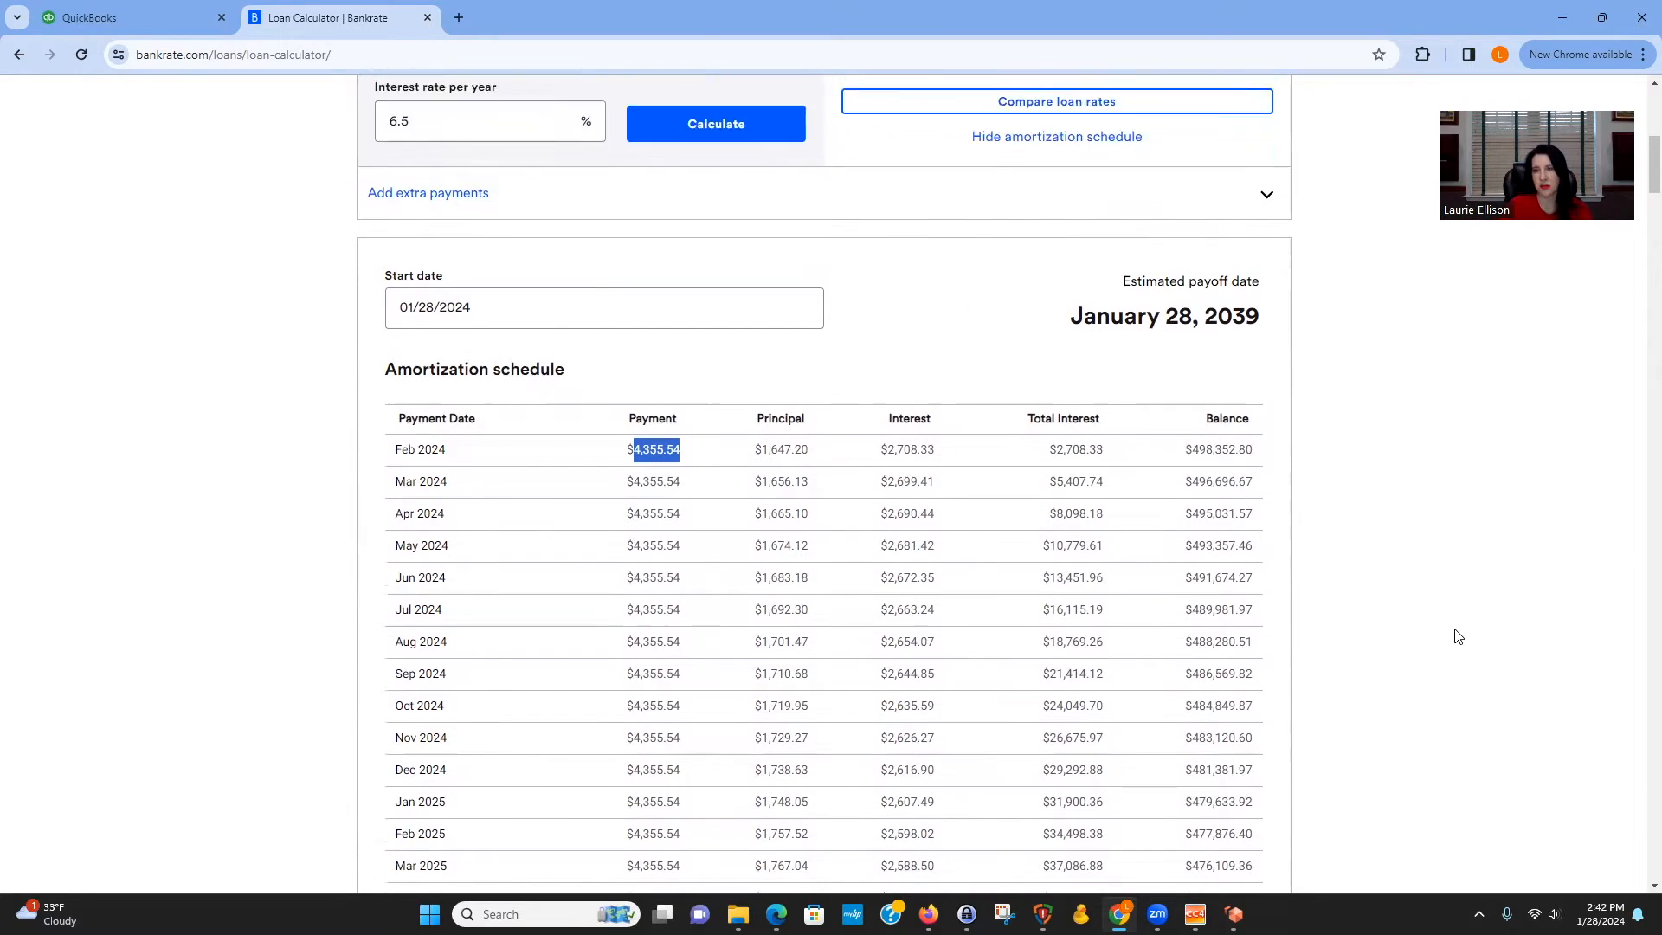
{"action": "scroll", "coordinate": [1457, 636], "scroll_direction": "up", "scroll_amount": 1}
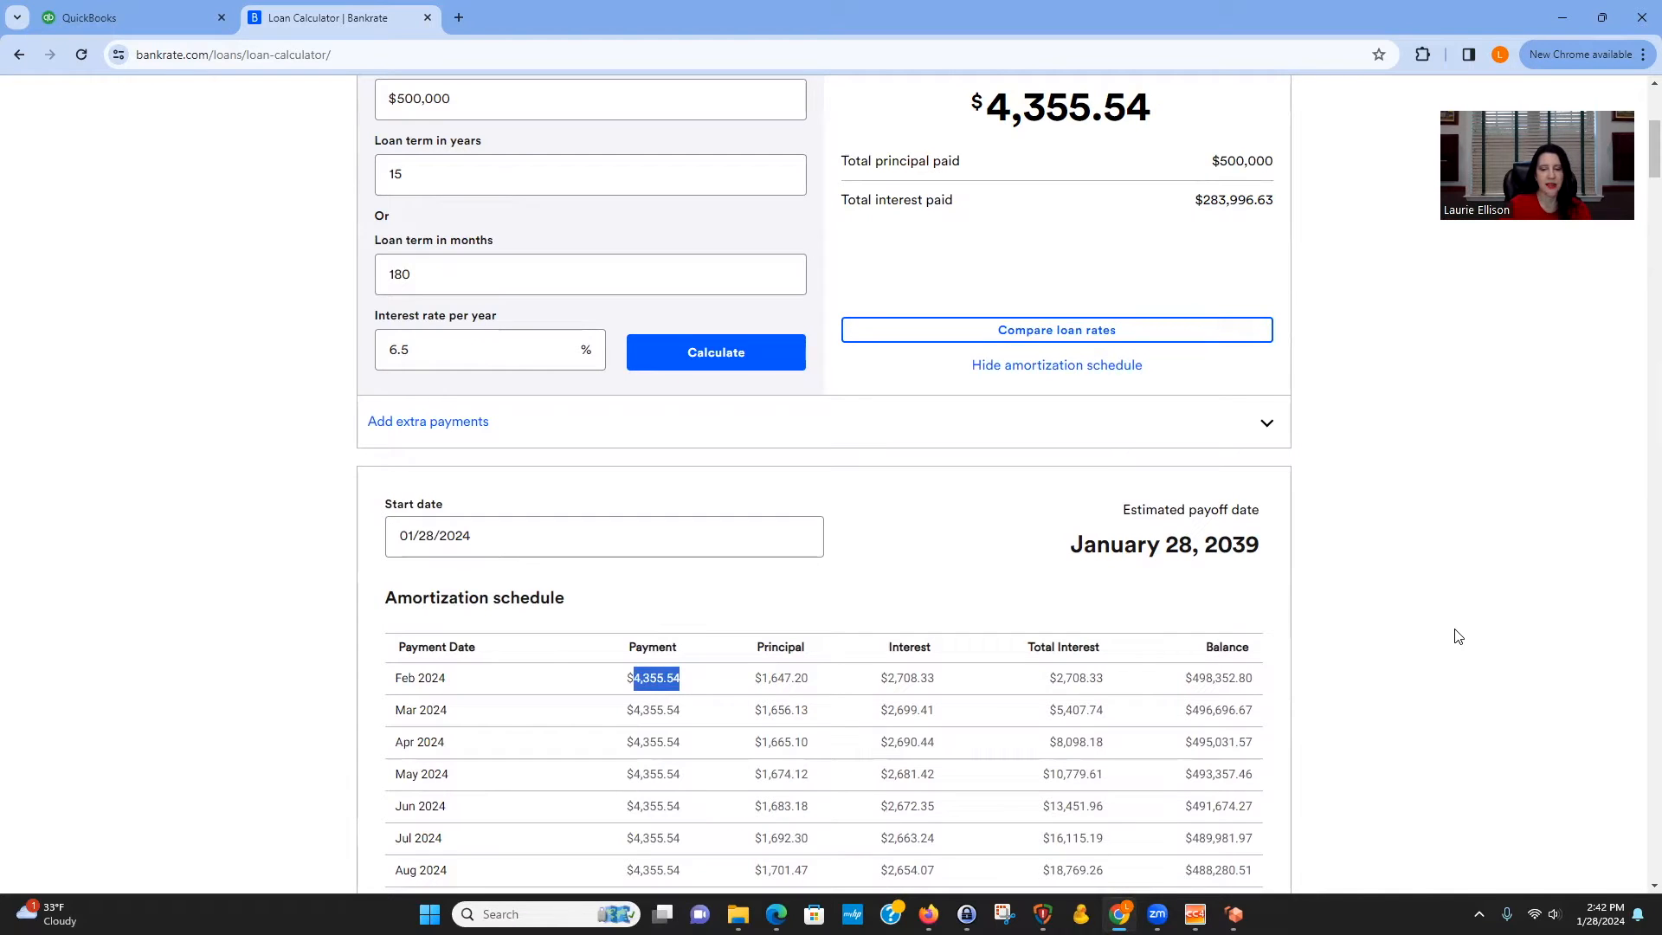
Switch to the QuickBooks tab and open the Chart of accounts under Transactions.
{"action": "left_click", "coordinate": [152, 19]}
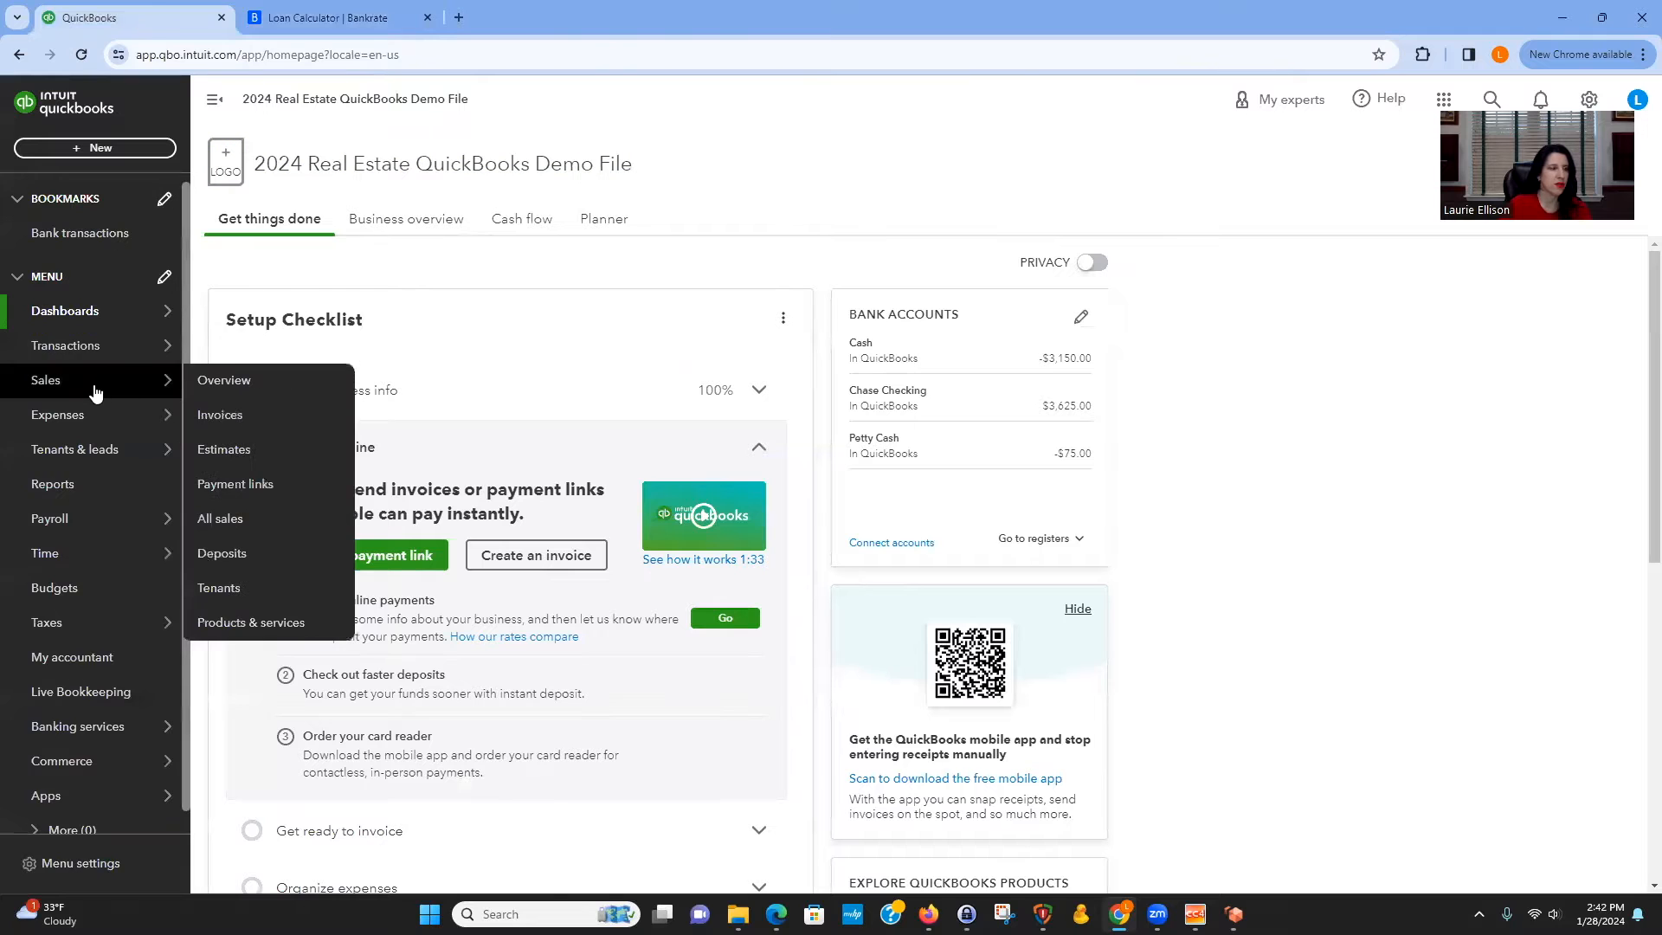
{"action": "mouse_move", "coordinate": [108, 345]}
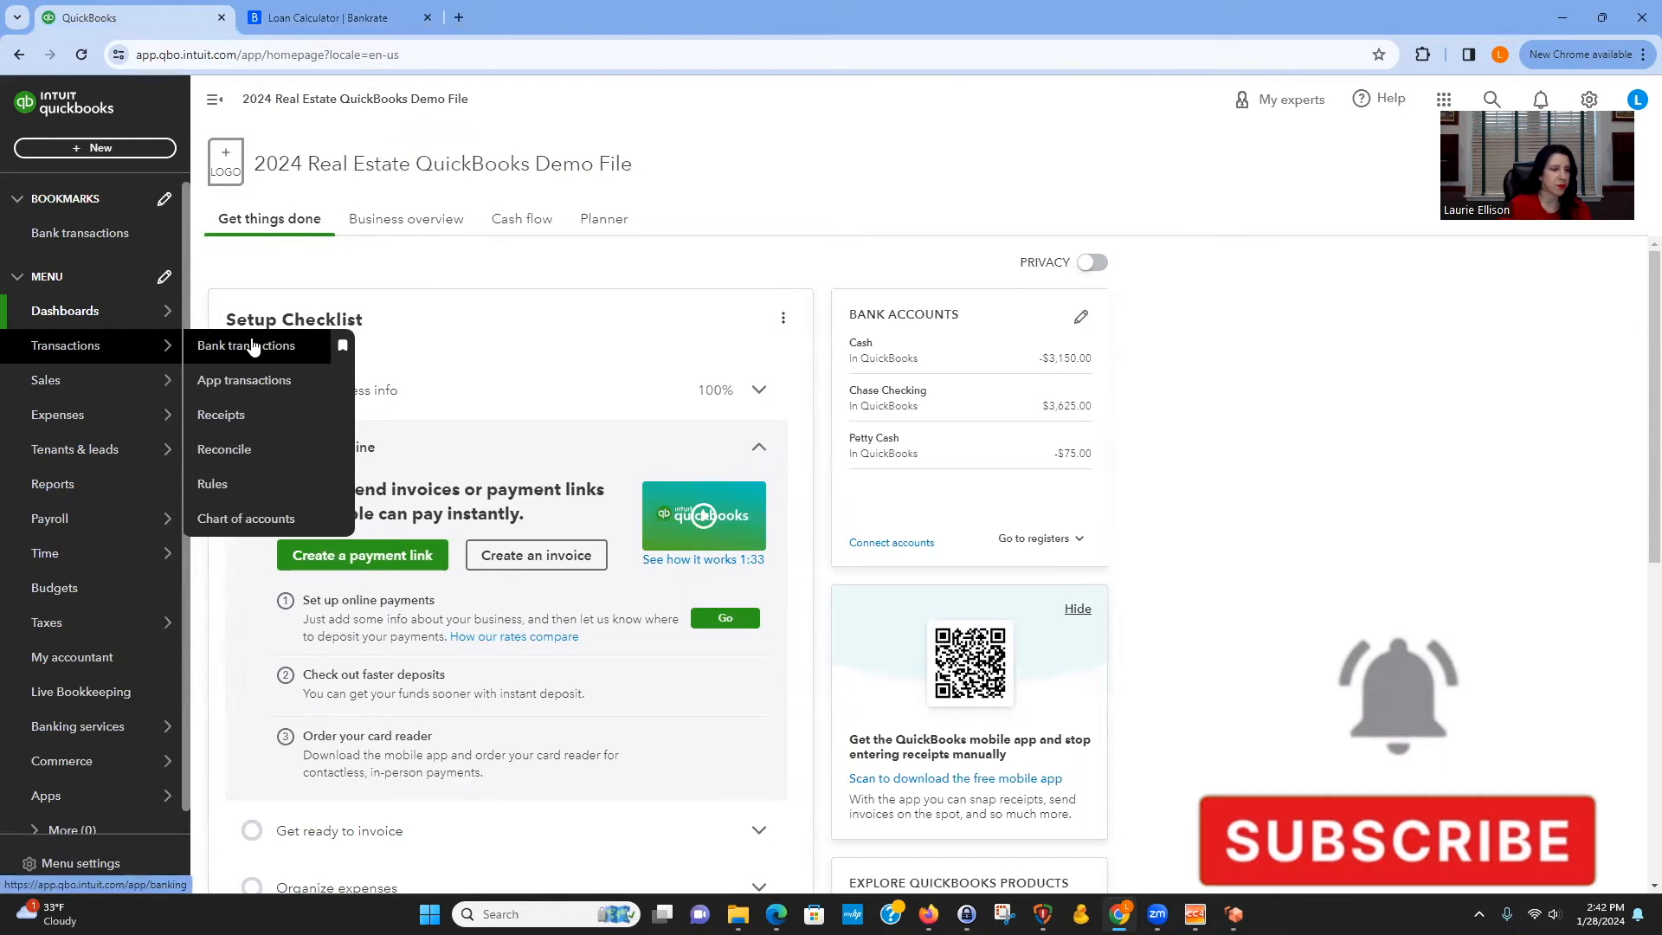
{"action": "left_click", "coordinate": [247, 519]}
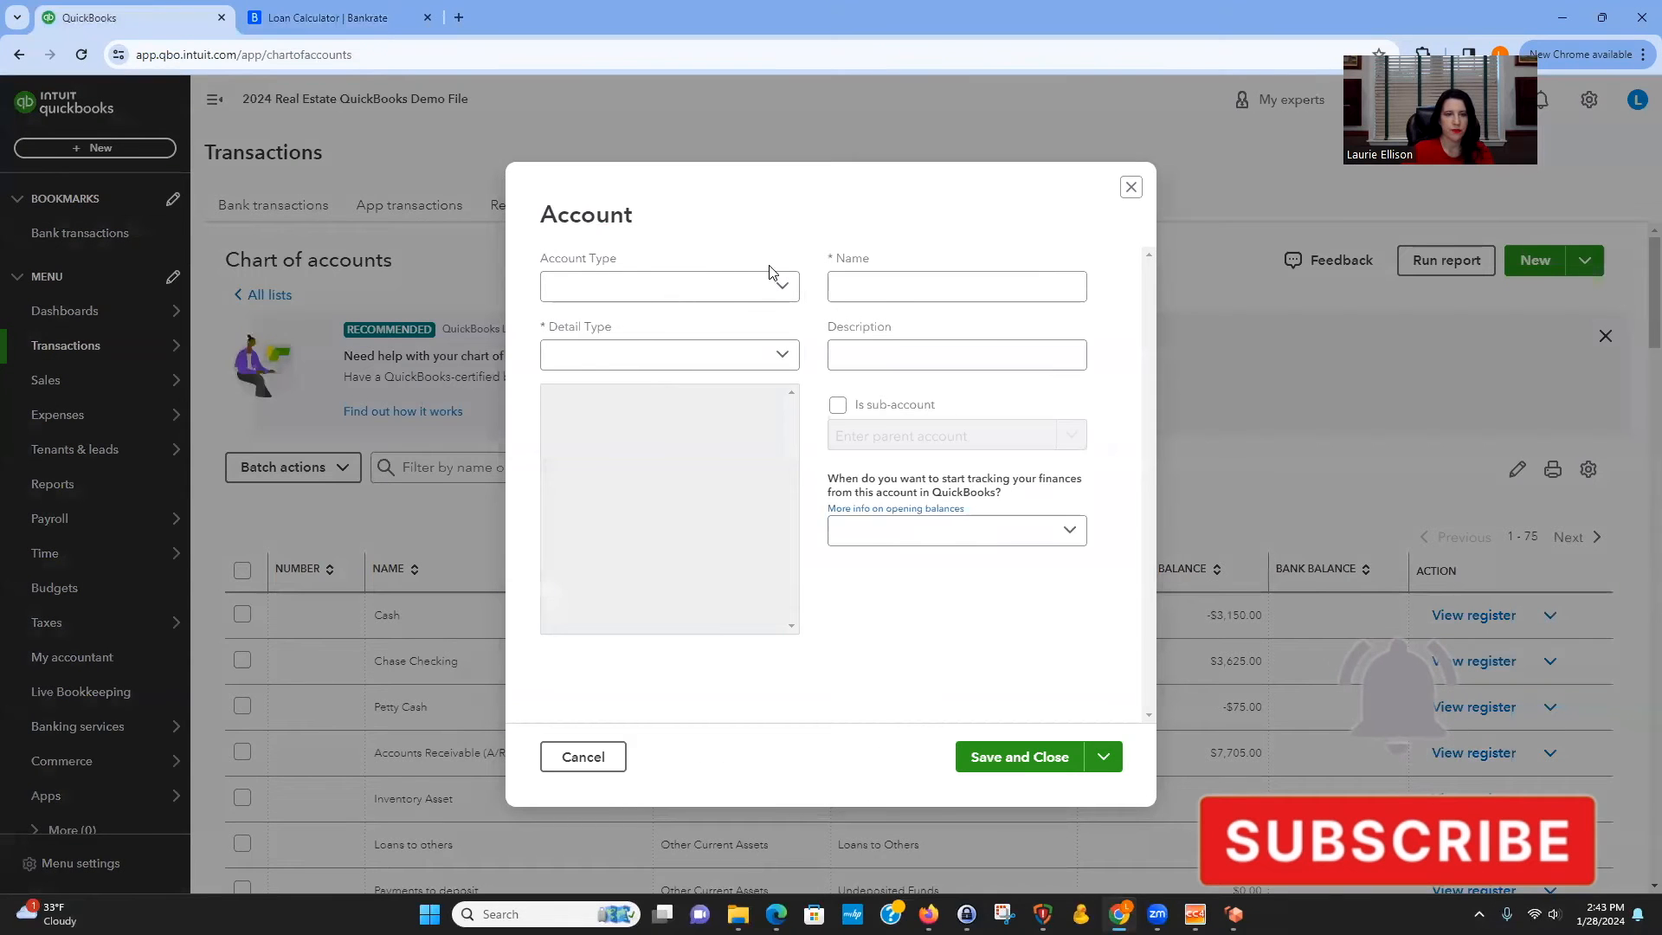
Create a Long Term Liabilities account with Notes Payable detail type named Chase Mortgage and save it.
{"action": "left_click", "coordinate": [779, 289]}
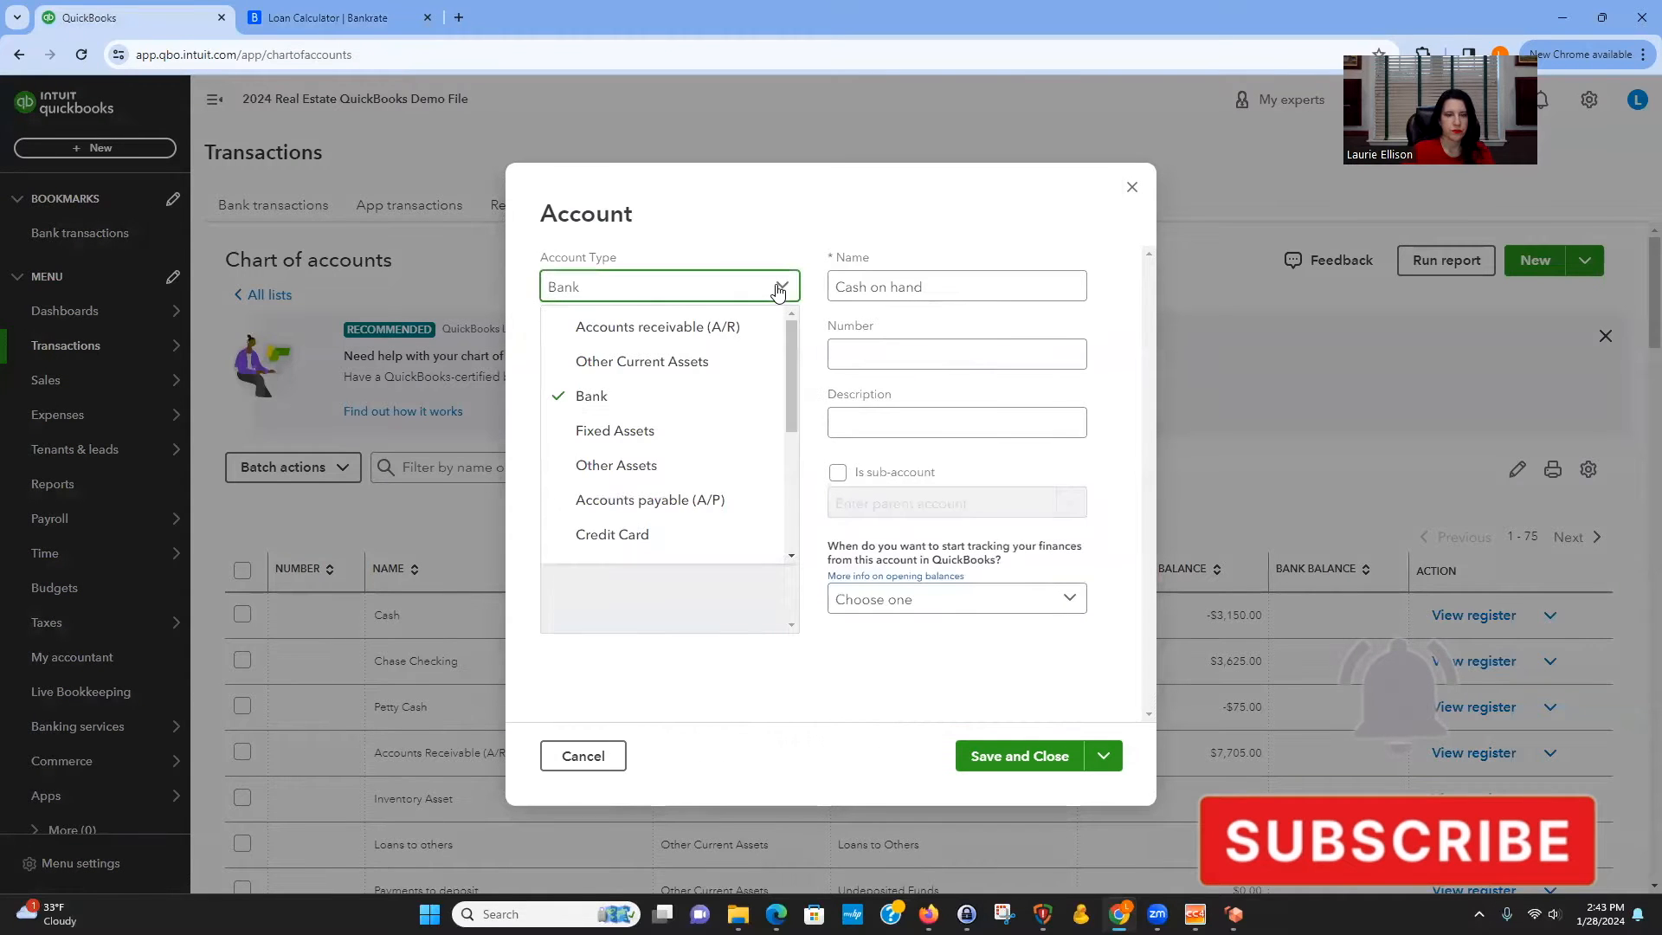
{"action": "scroll", "coordinate": [730, 406], "scroll_direction": "down", "scroll_amount": 2}
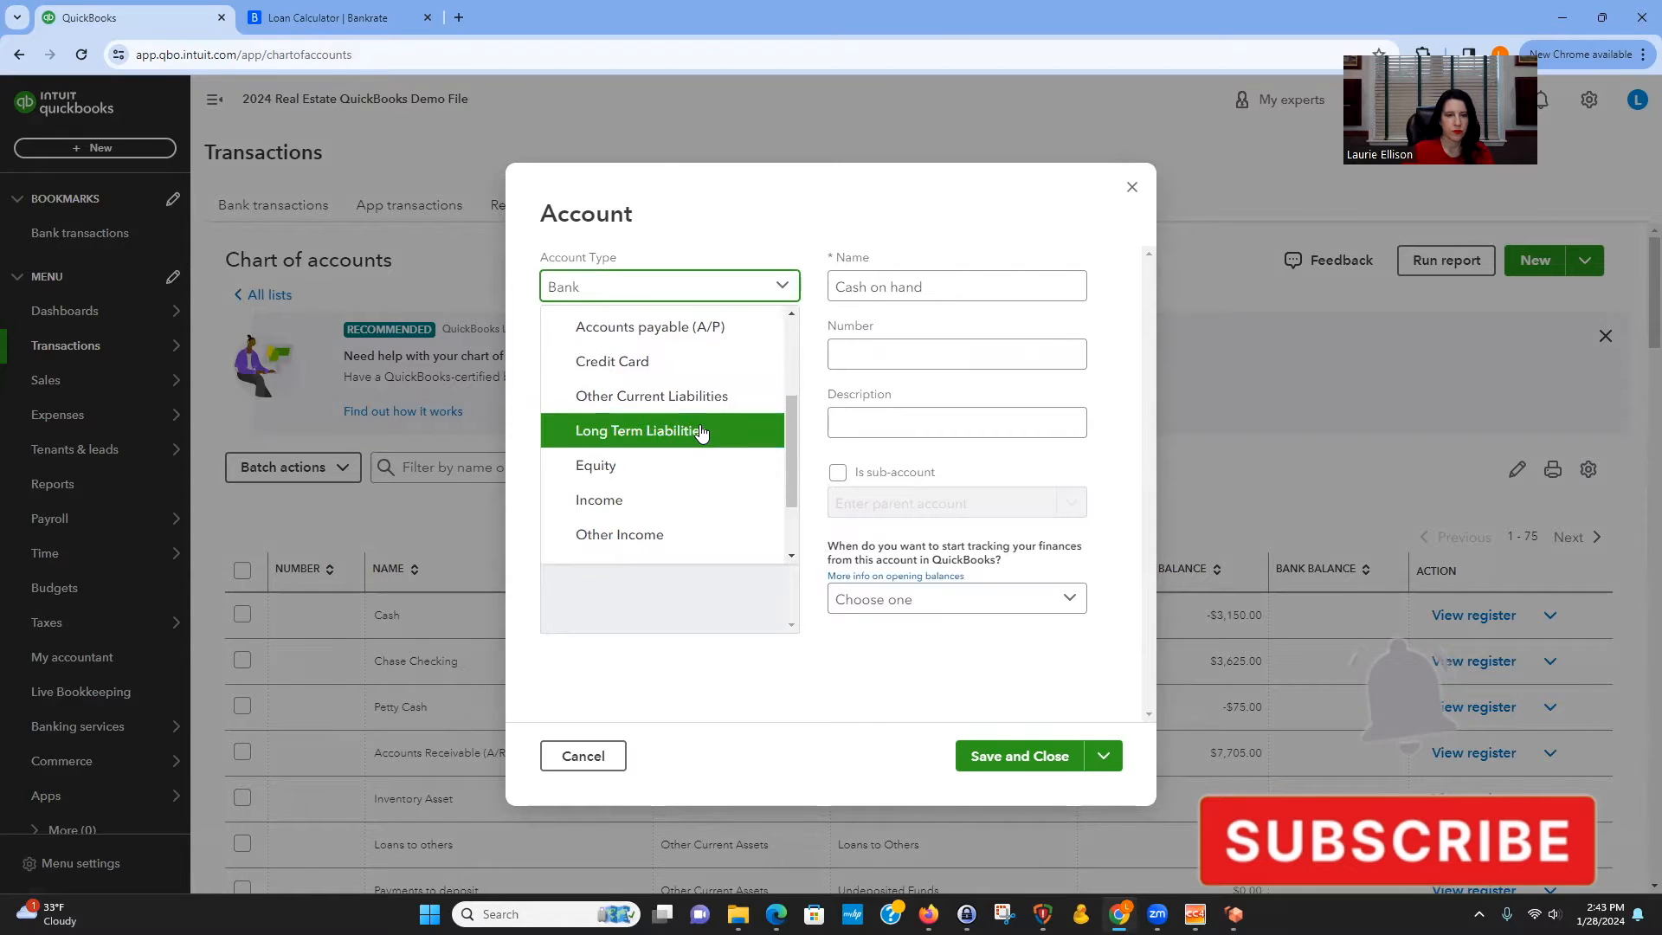
{"action": "left_click", "coordinate": [723, 432]}
{"action": "left_click", "coordinate": [938, 285]}
{"action": "key", "text": "BackSpace"}
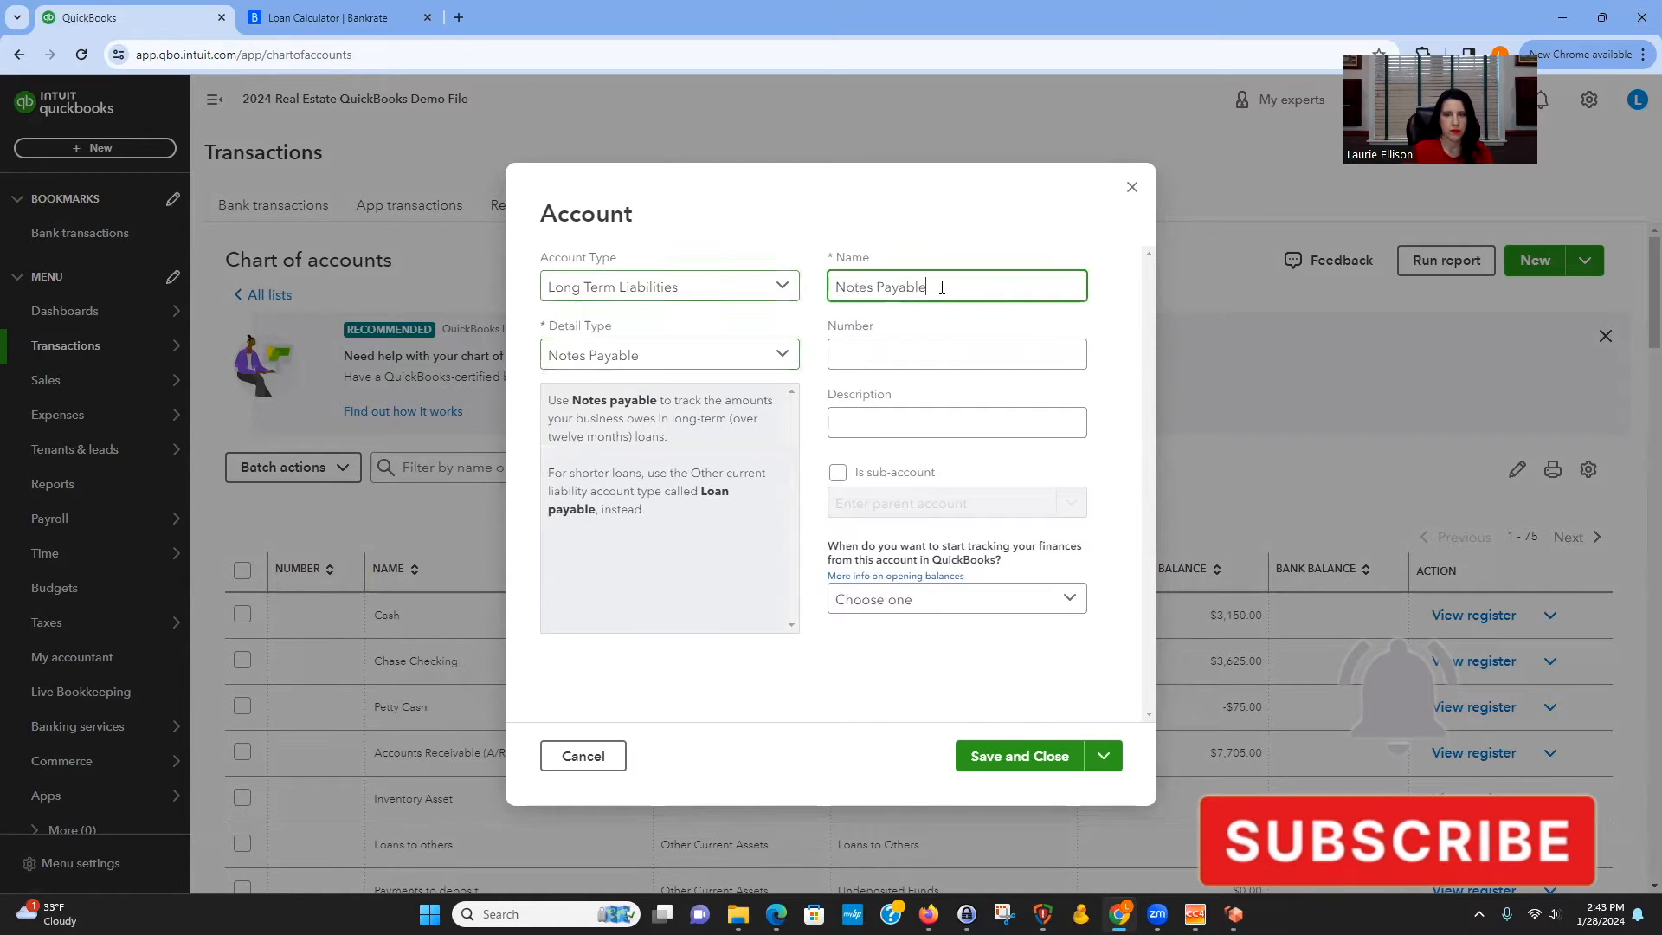
{"action": "key", "text": "BackSpace"}
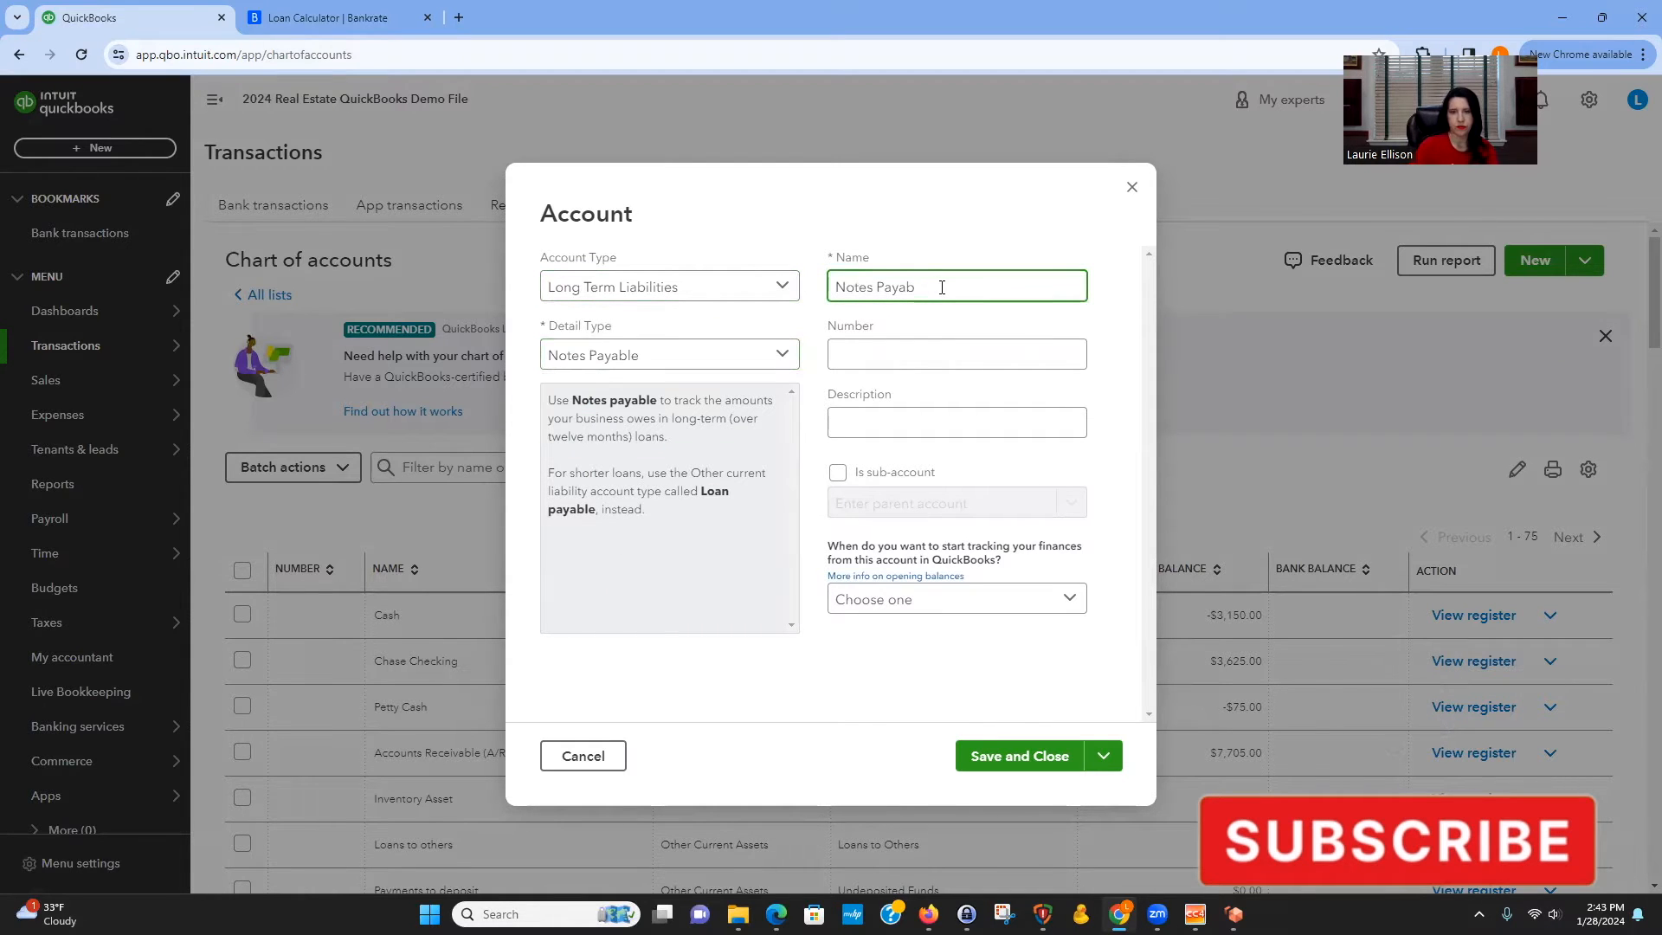
{"action": "key", "text": "ctrl+a"}
{"action": "key", "text": "BackSpace"}
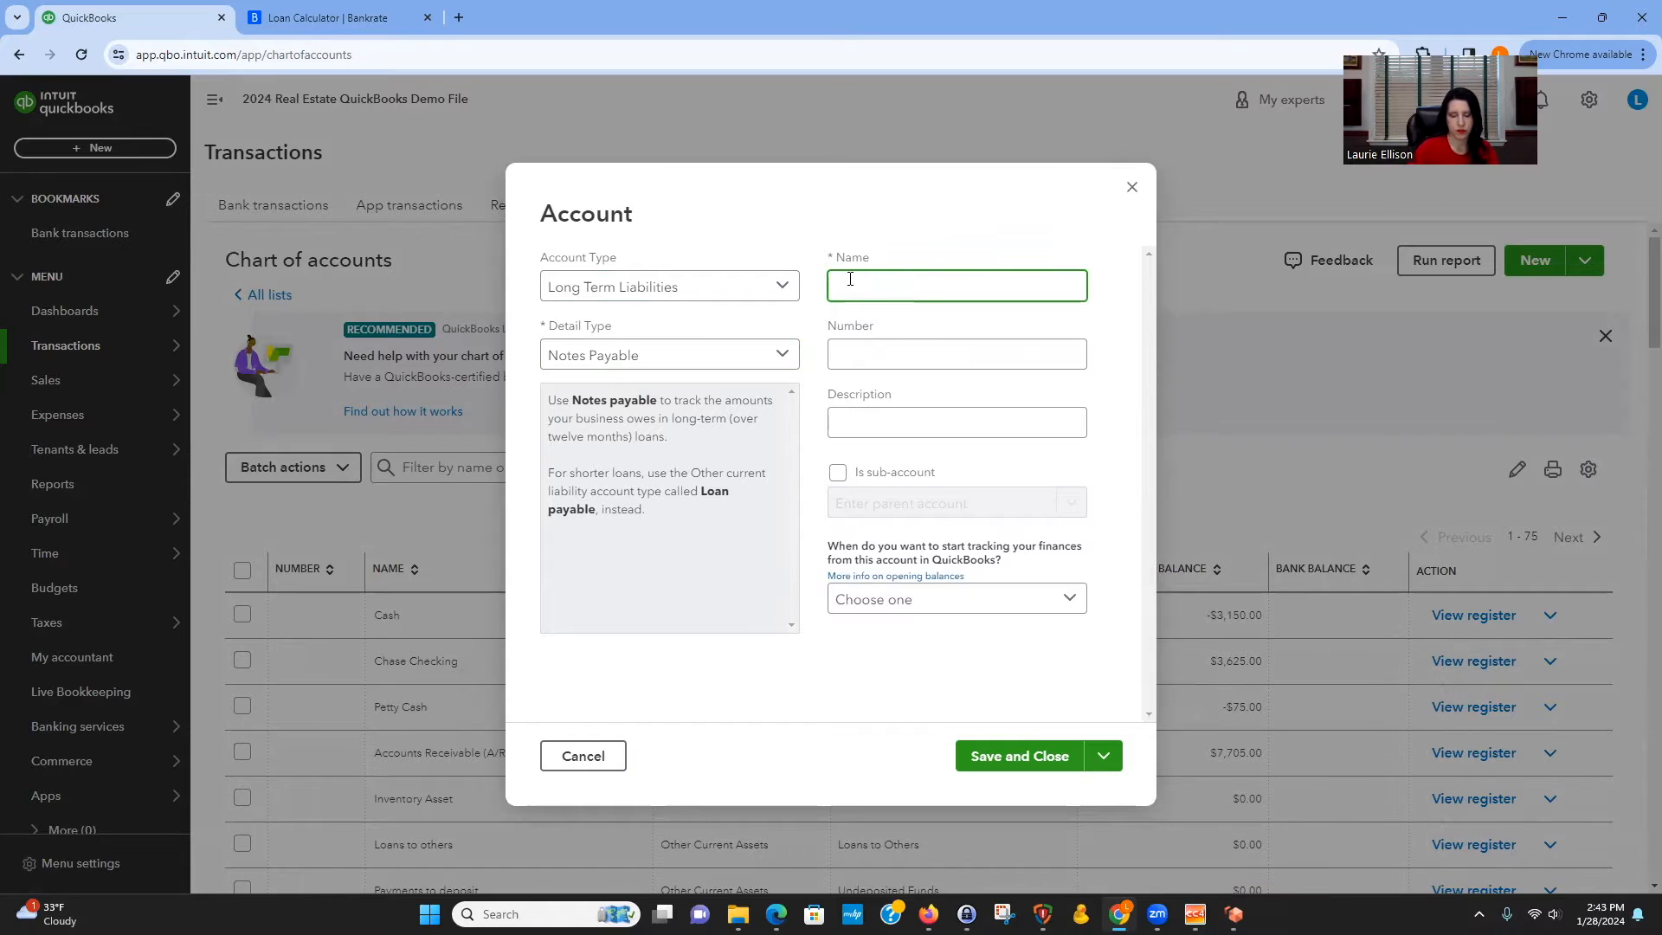
{"action": "type", "text": "Chase Mortgage"}
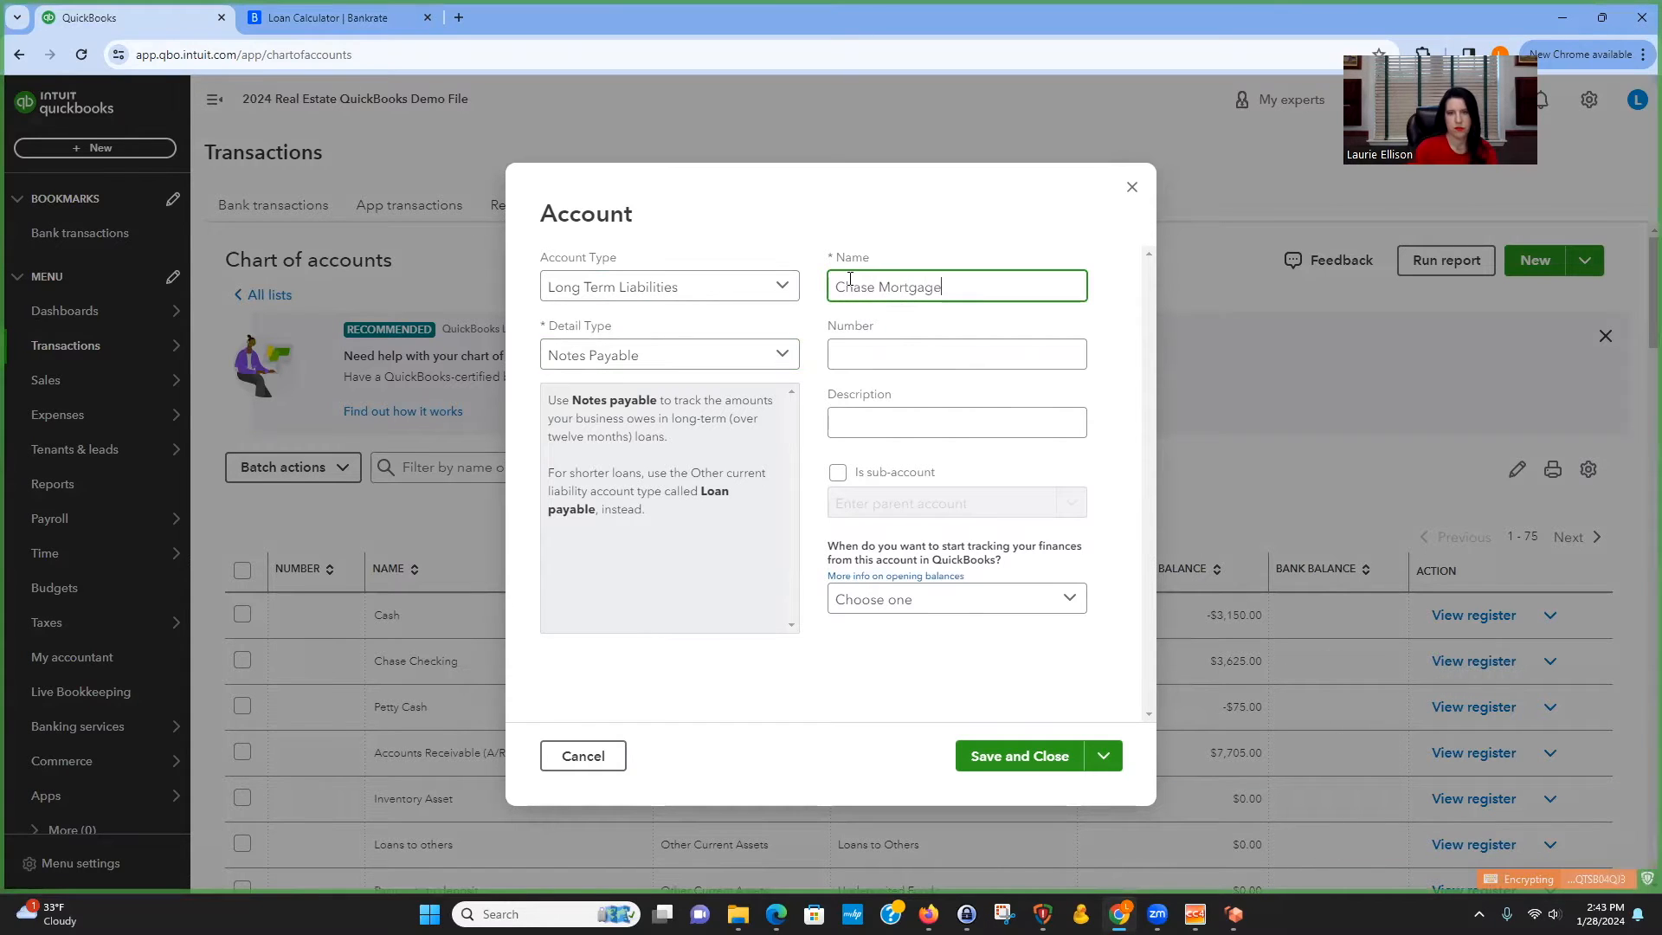
{"action": "left_click", "coordinate": [1099, 756]}
{"action": "left_click", "coordinate": [1028, 796]}
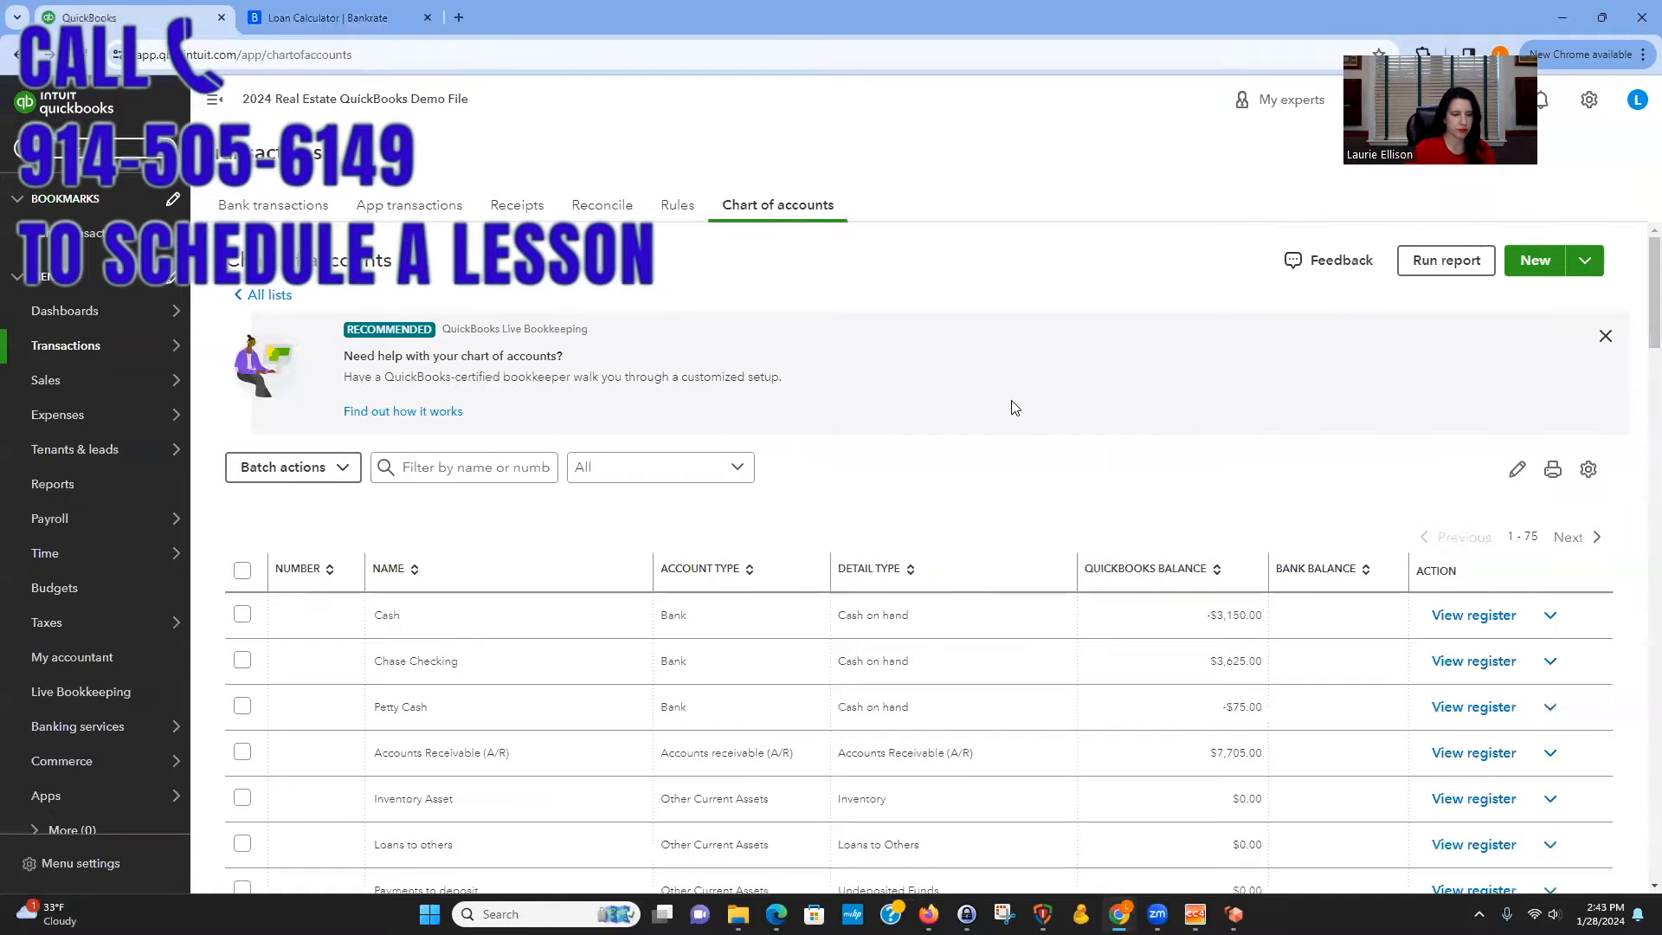
Start a new account with account type Fixed Assets and detail type Buildings.
{"action": "scroll", "coordinate": [1014, 407], "scroll_direction": "down", "scroll_amount": 2}
{"action": "scroll", "coordinate": [1014, 408], "scroll_direction": "down", "scroll_amount": 4}
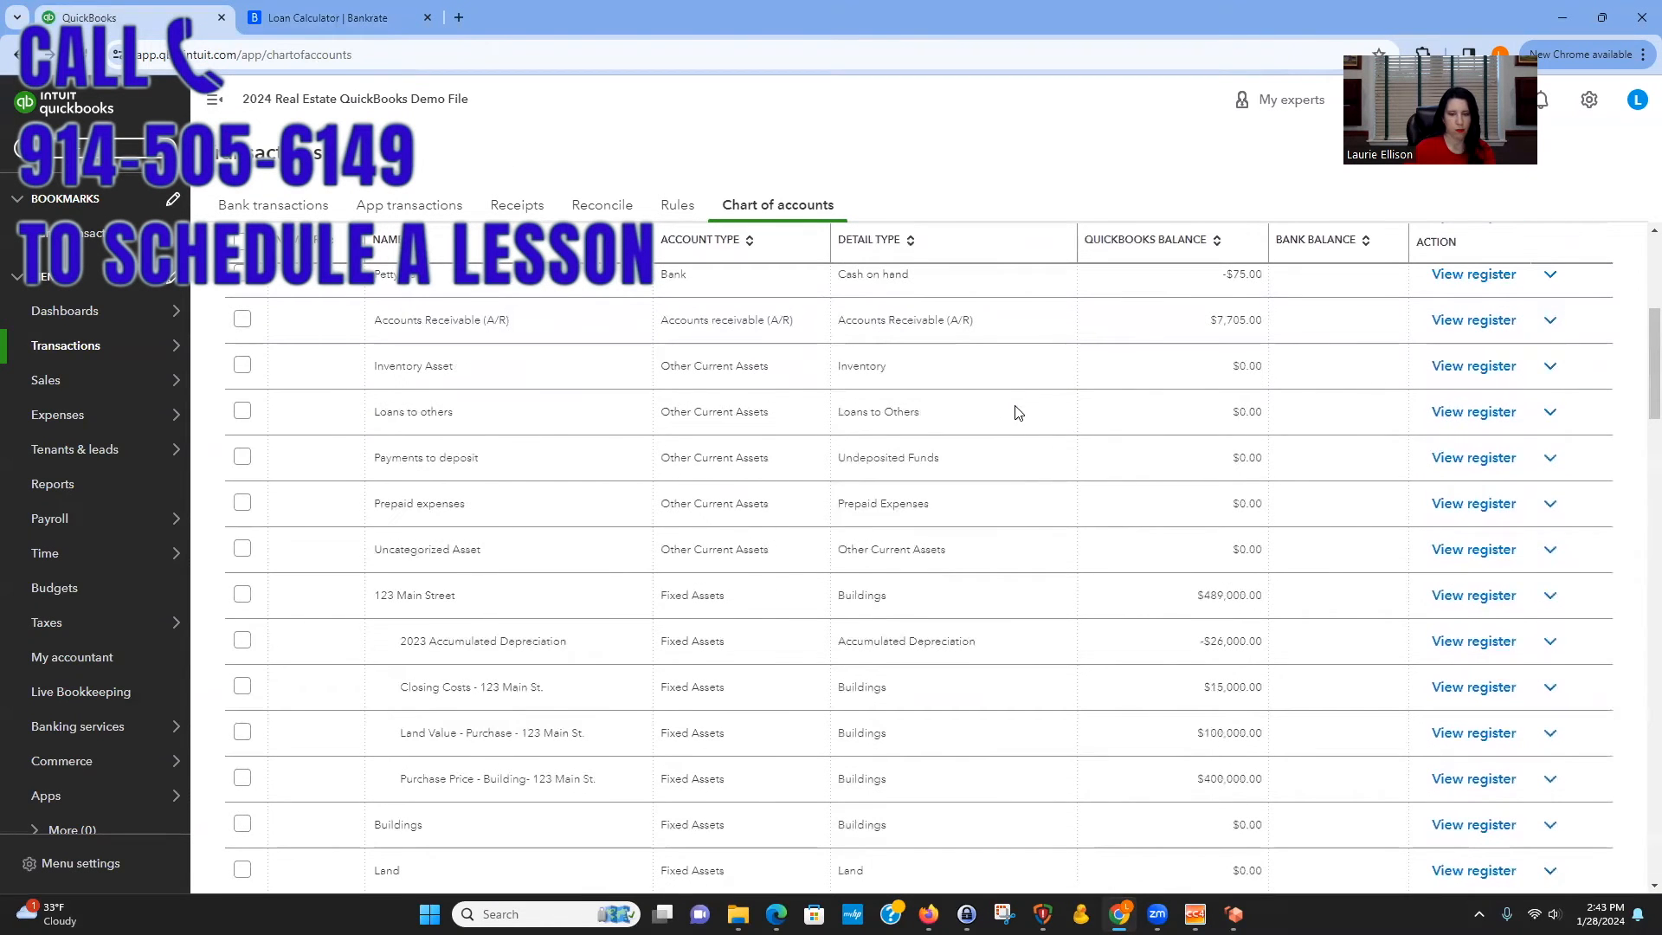
{"action": "scroll", "coordinate": [868, 601], "scroll_direction": "down", "scroll_amount": 3}
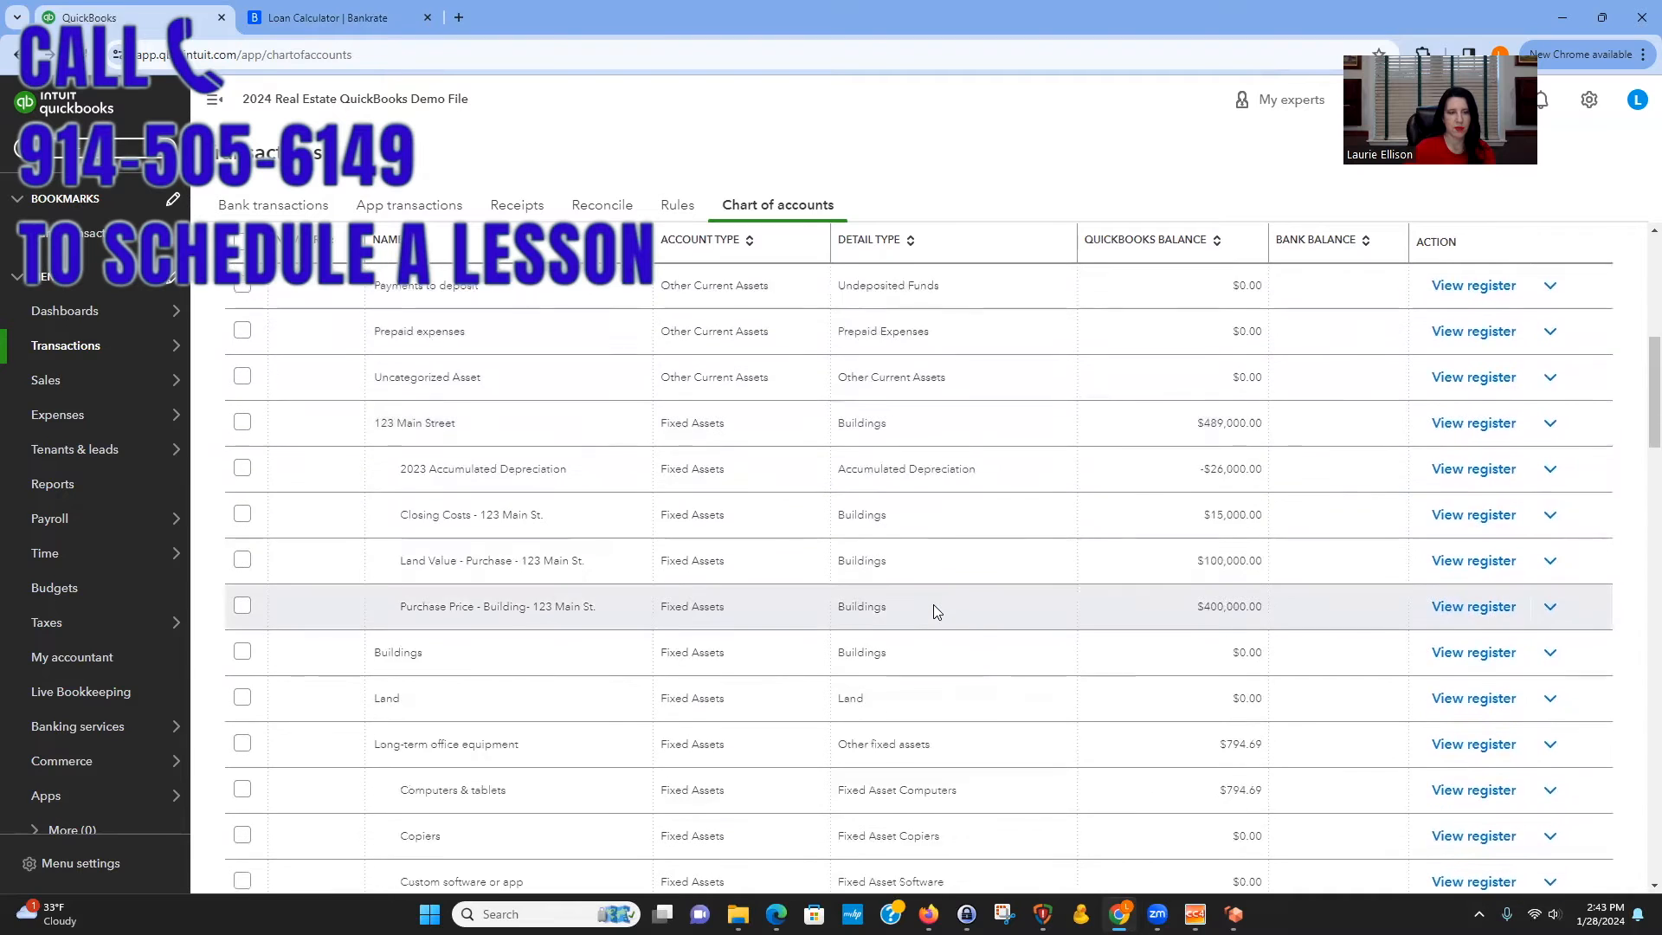
{"action": "scroll", "coordinate": [934, 604], "scroll_direction": "up", "scroll_amount": 9}
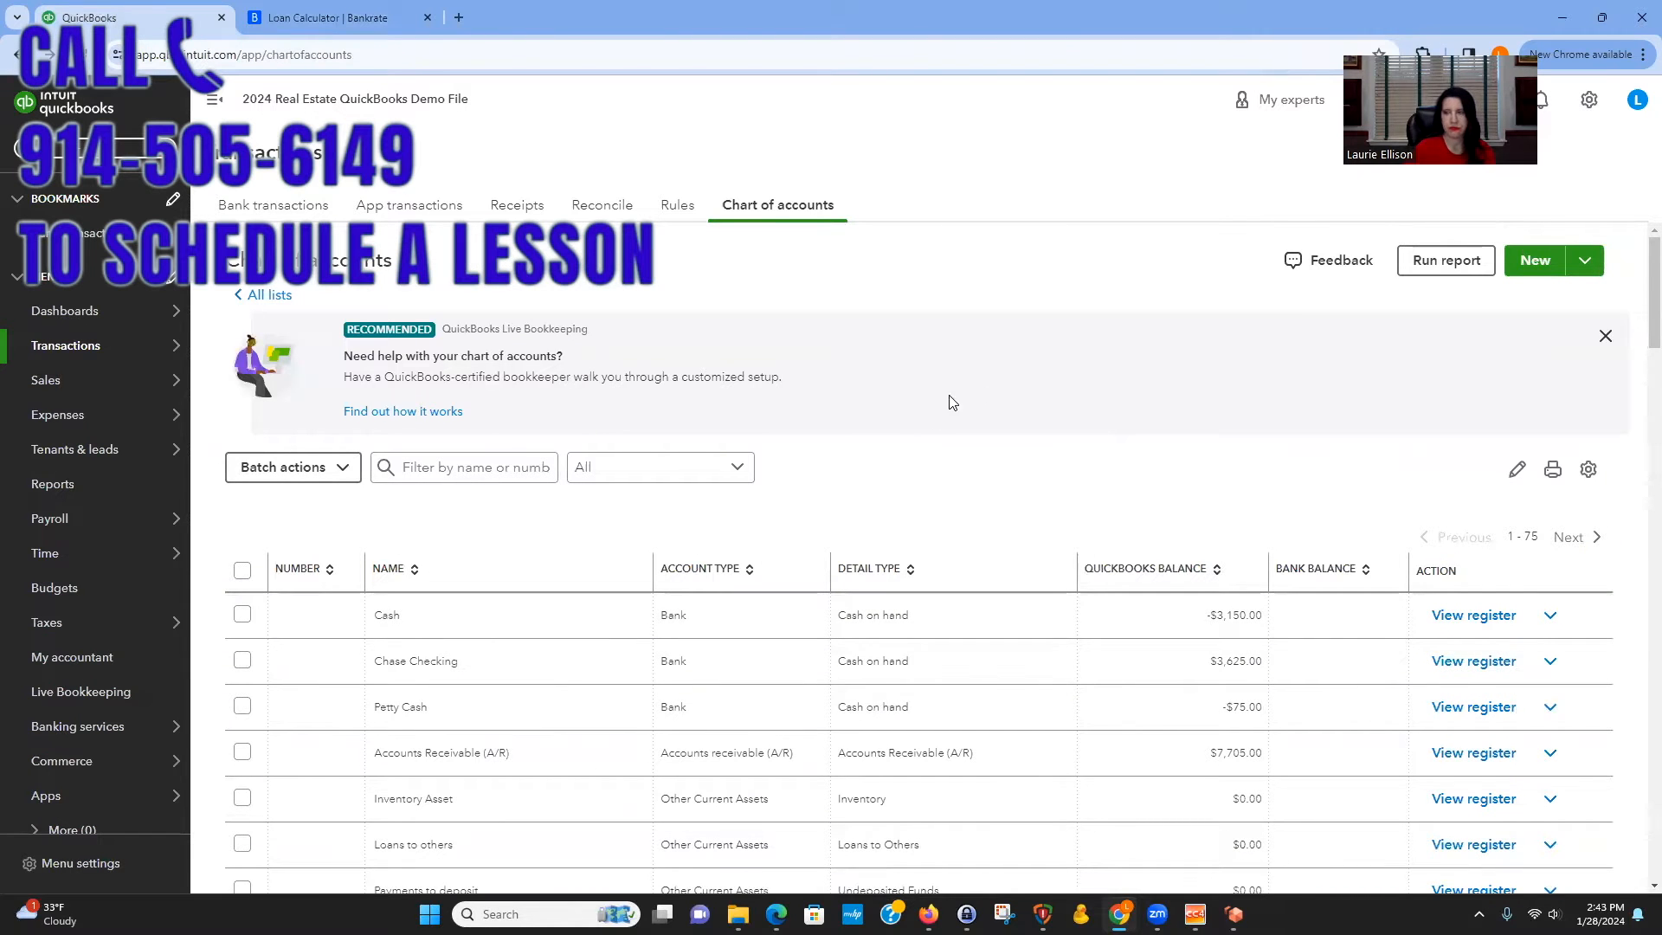
{"action": "left_click", "coordinate": [1534, 262]}
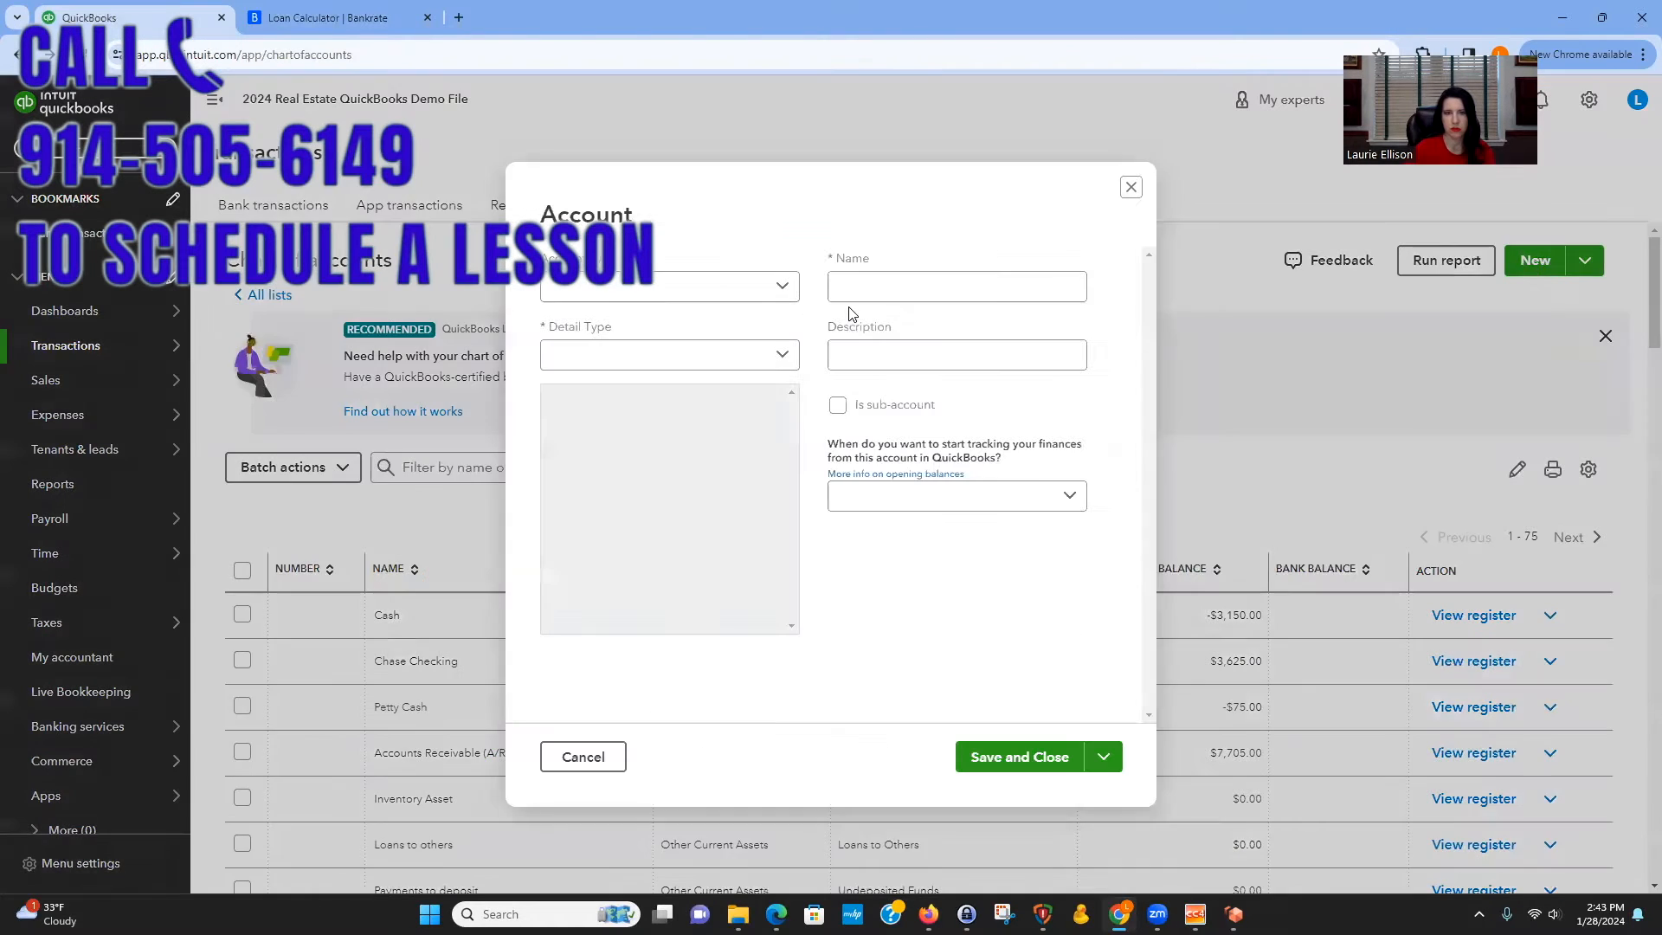
{"action": "left_click", "coordinate": [781, 287]}
{"action": "left_click", "coordinate": [679, 429]}
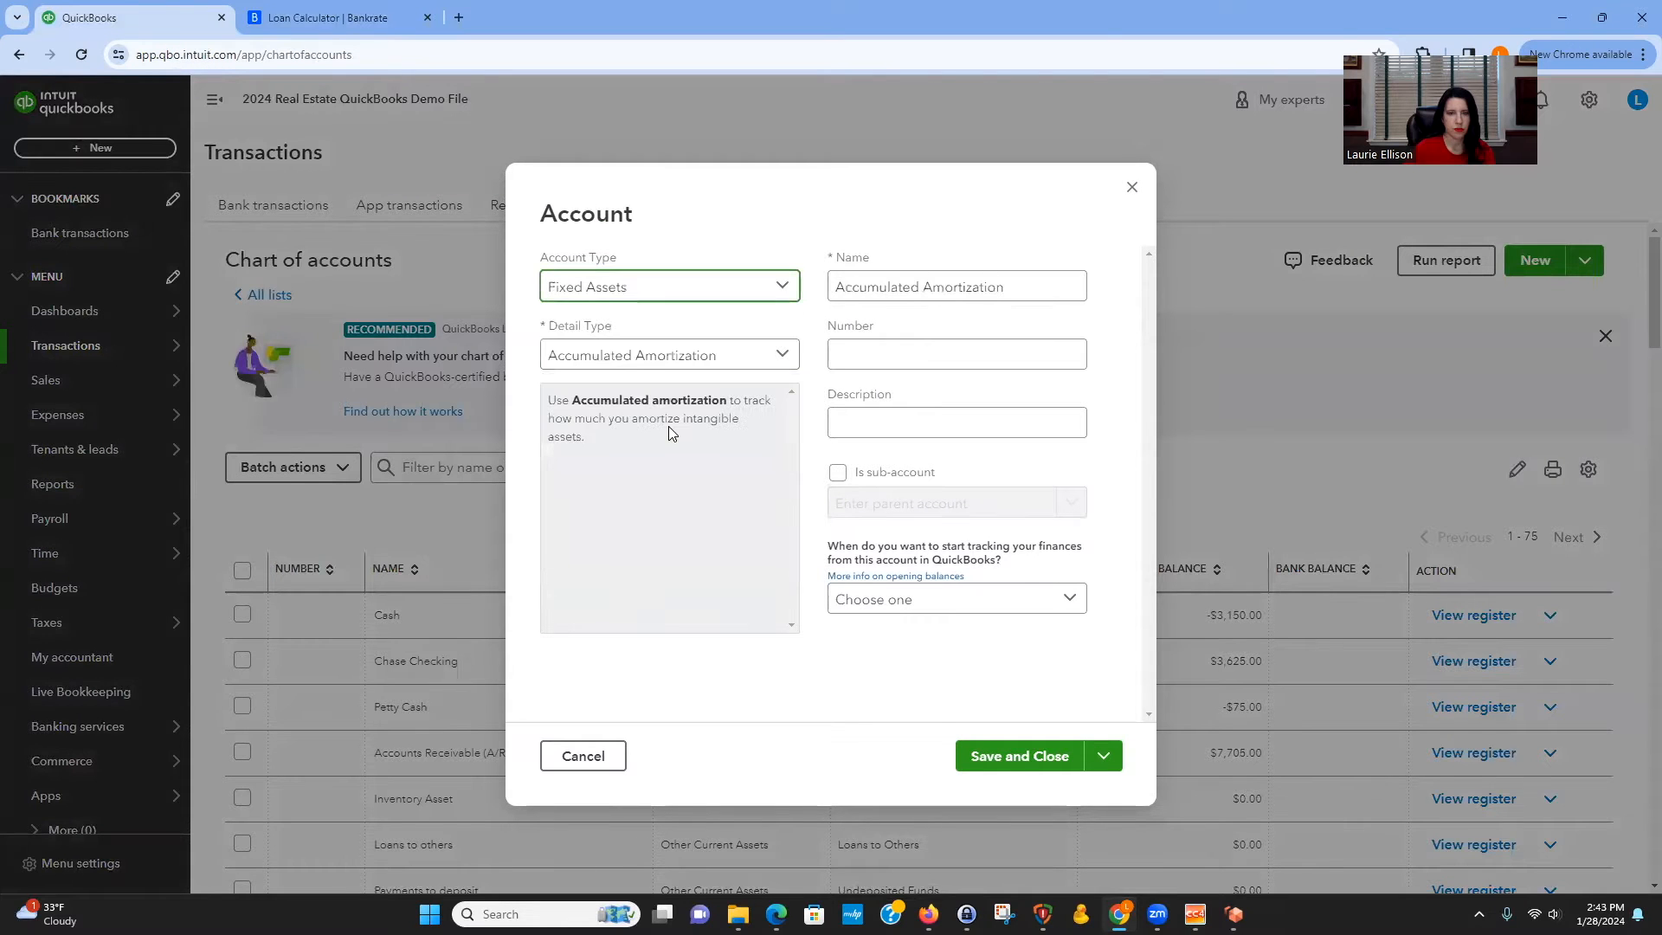
{"action": "left_click", "coordinate": [779, 353]}
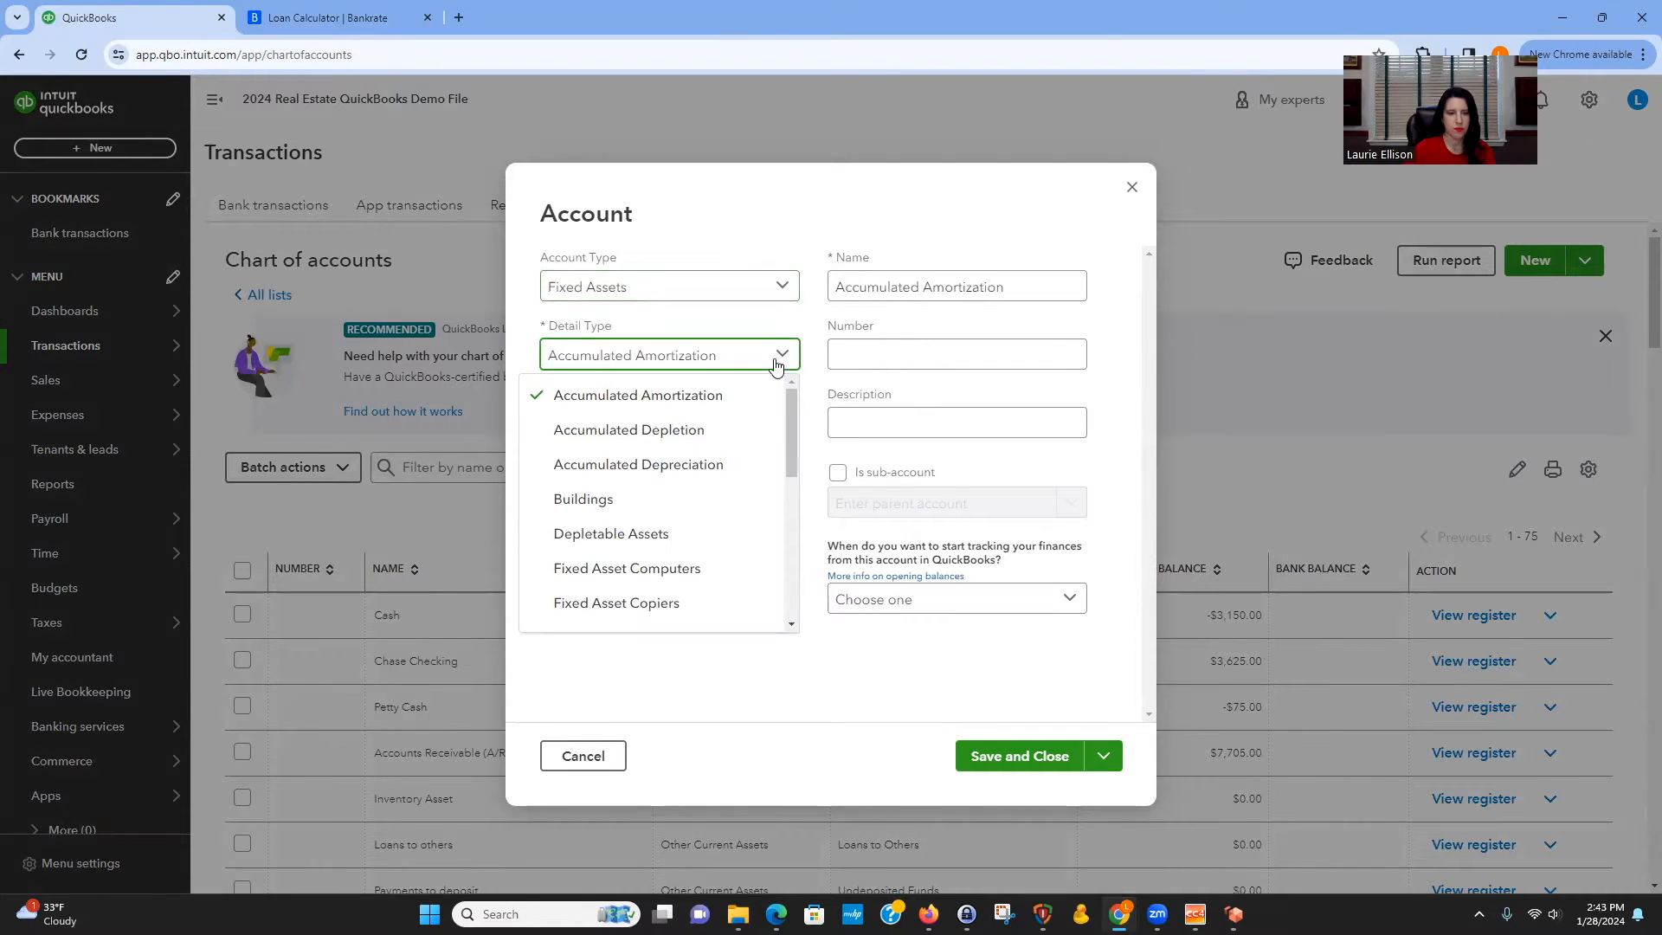
{"action": "left_click", "coordinate": [673, 496]}
{"action": "left_click", "coordinate": [972, 292]}
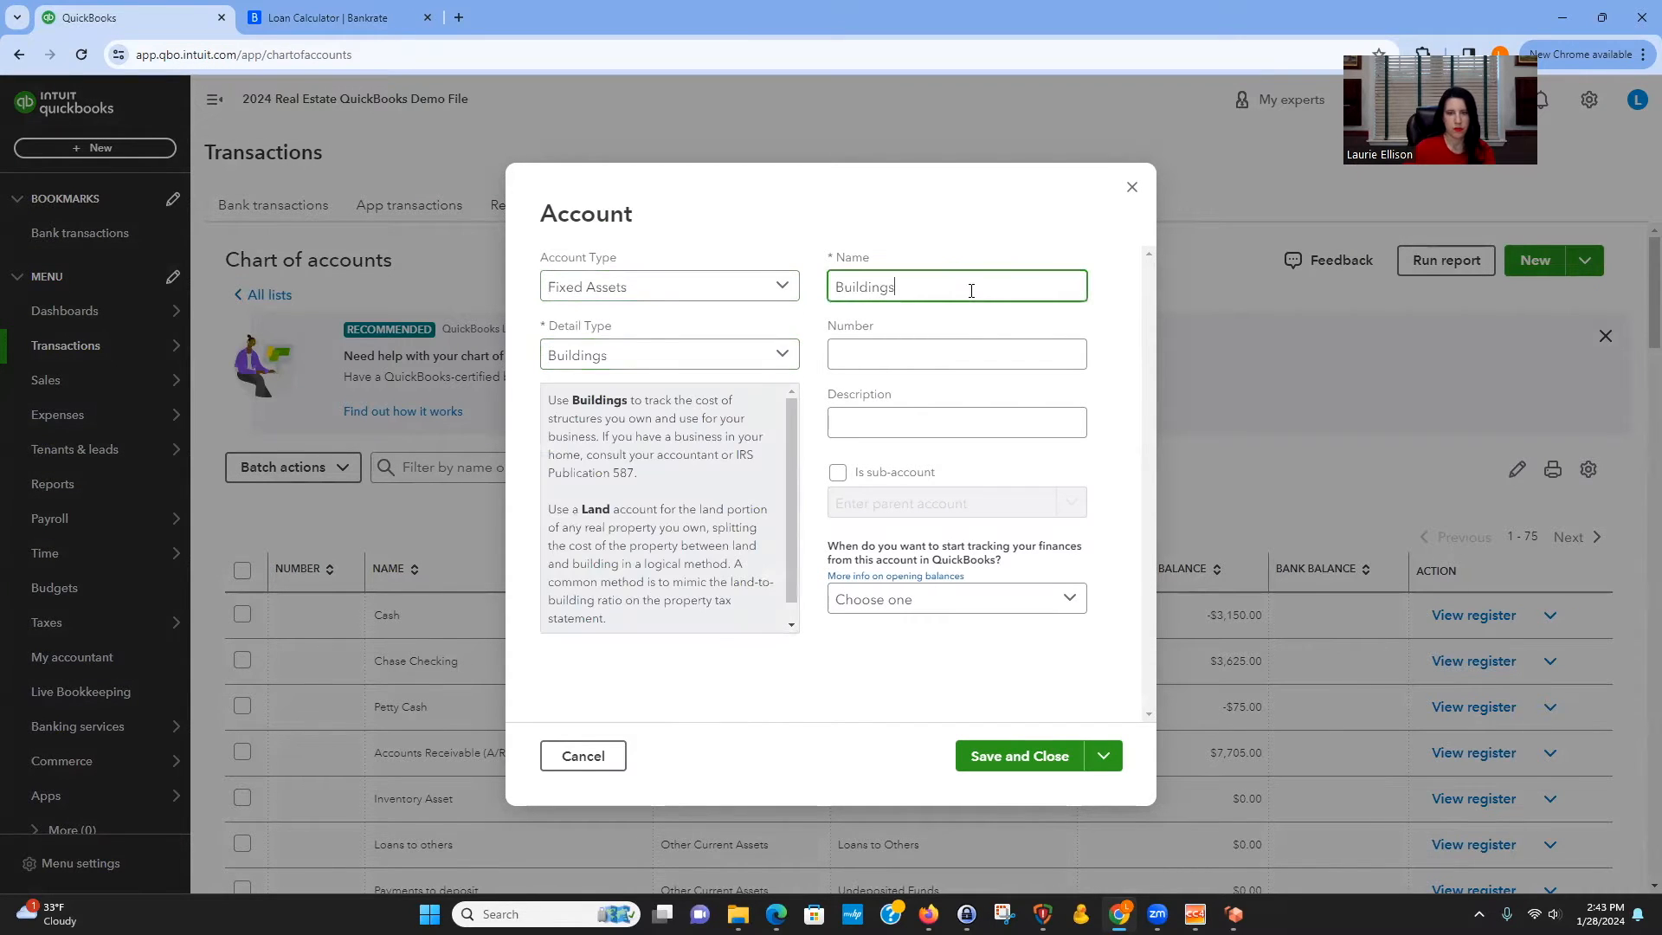
{"action": "key", "text": "BackSpace"}
{"action": "key", "text": "BackSpace"}
{"action": "key", "text": "BackSpace"}
{"action": "key", "text": "BackSpace"}
{"action": "key", "text": "BackSpace"}
{"action": "key", "text": "BackSpace"}
{"action": "key", "text": "BackSpace"}
{"action": "key", "text": "BackSpace"}
{"action": "key", "text": "BackSpace"}
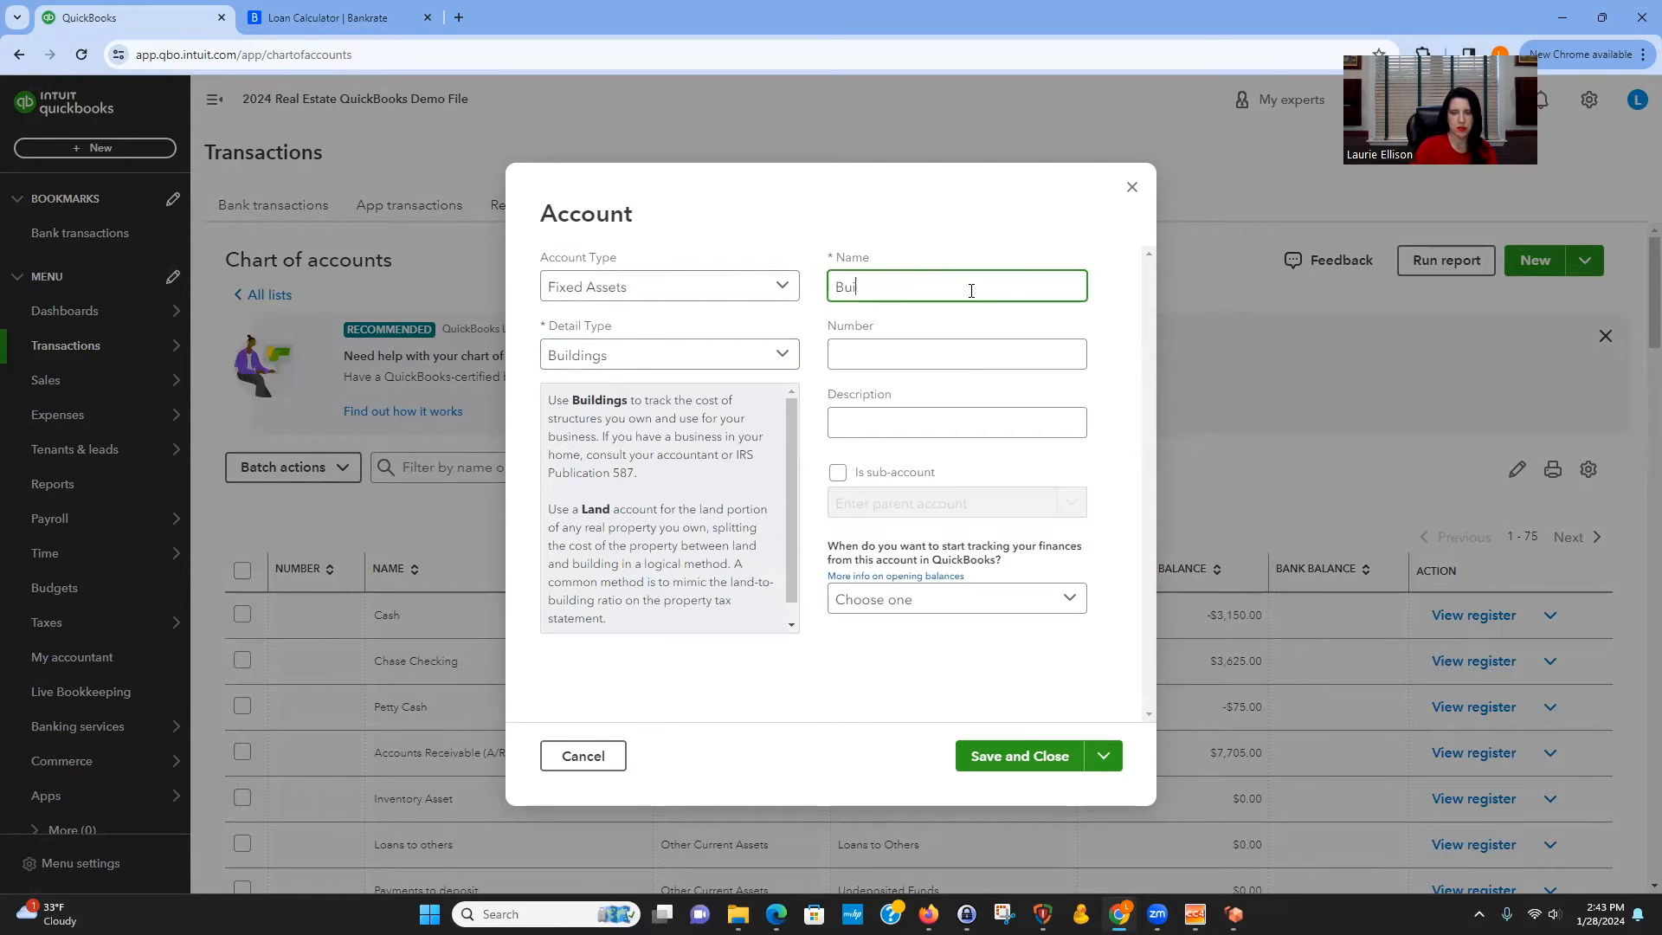
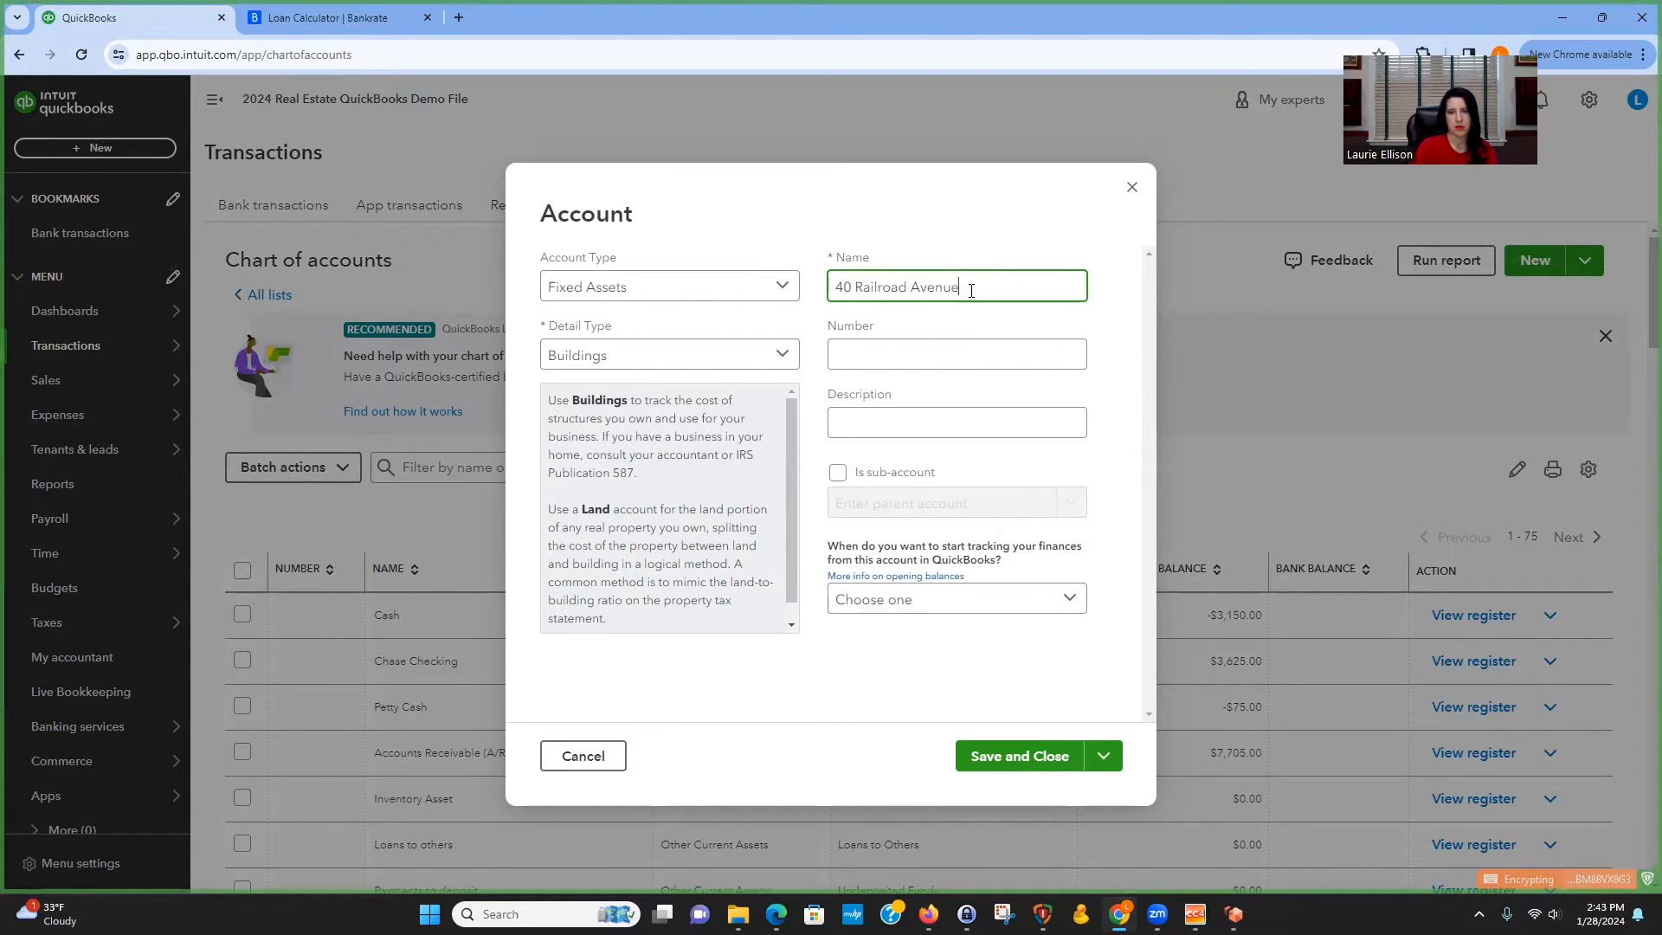
{"action": "left_click", "coordinate": [1045, 762]}
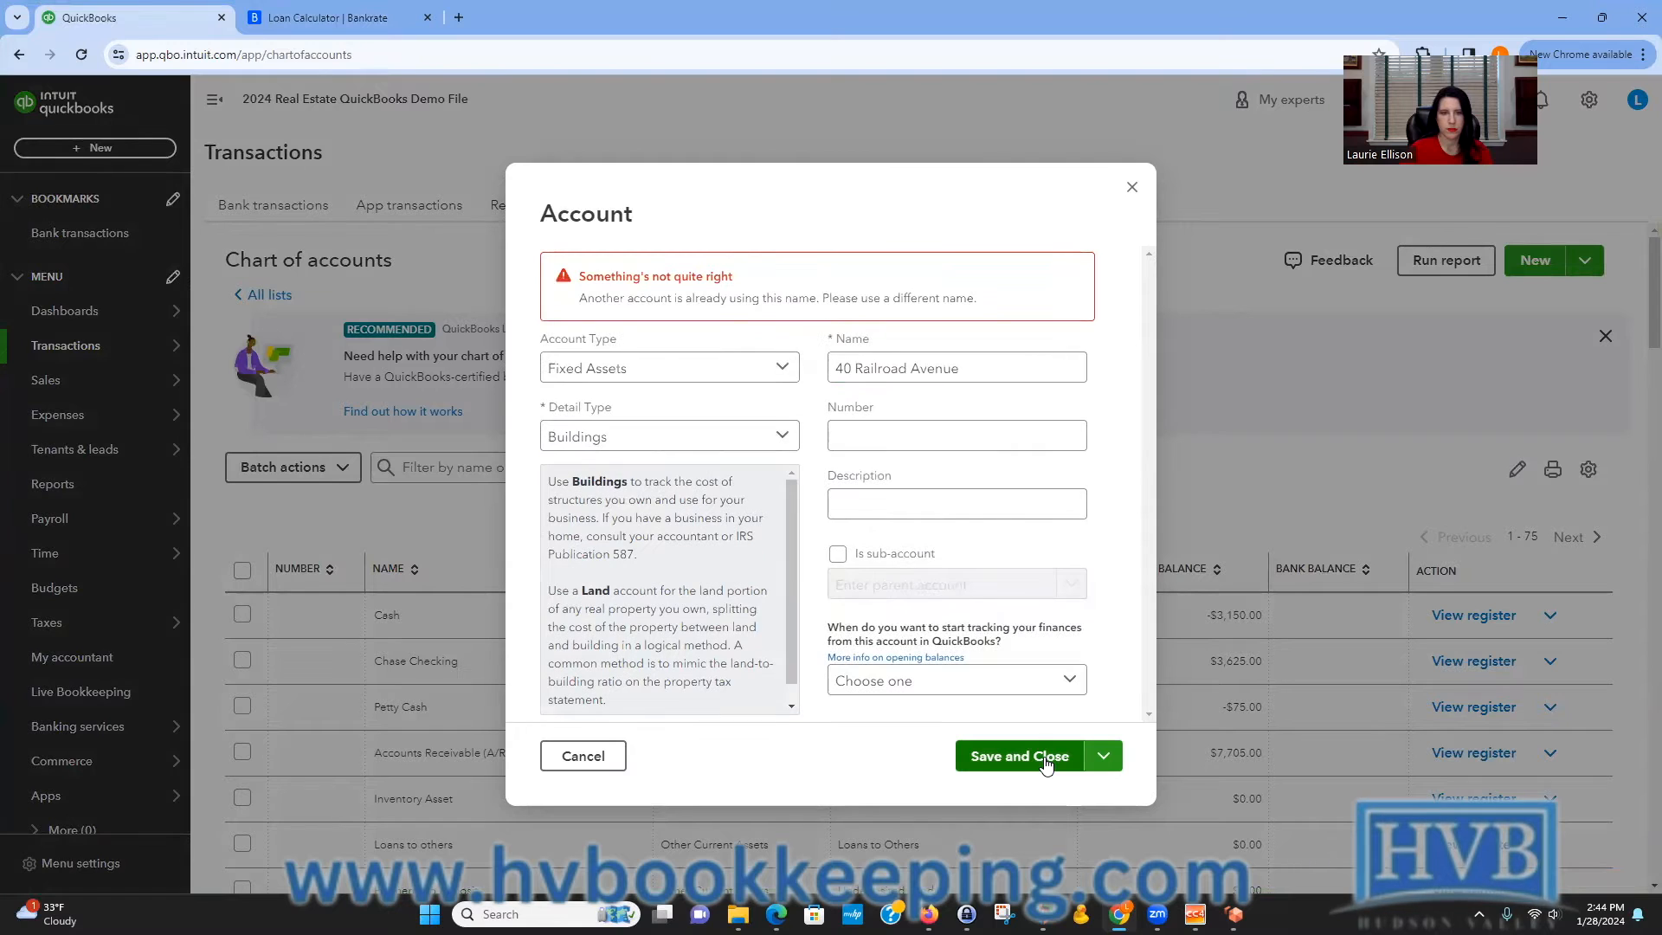
{"action": "left_click", "coordinate": [849, 370]}
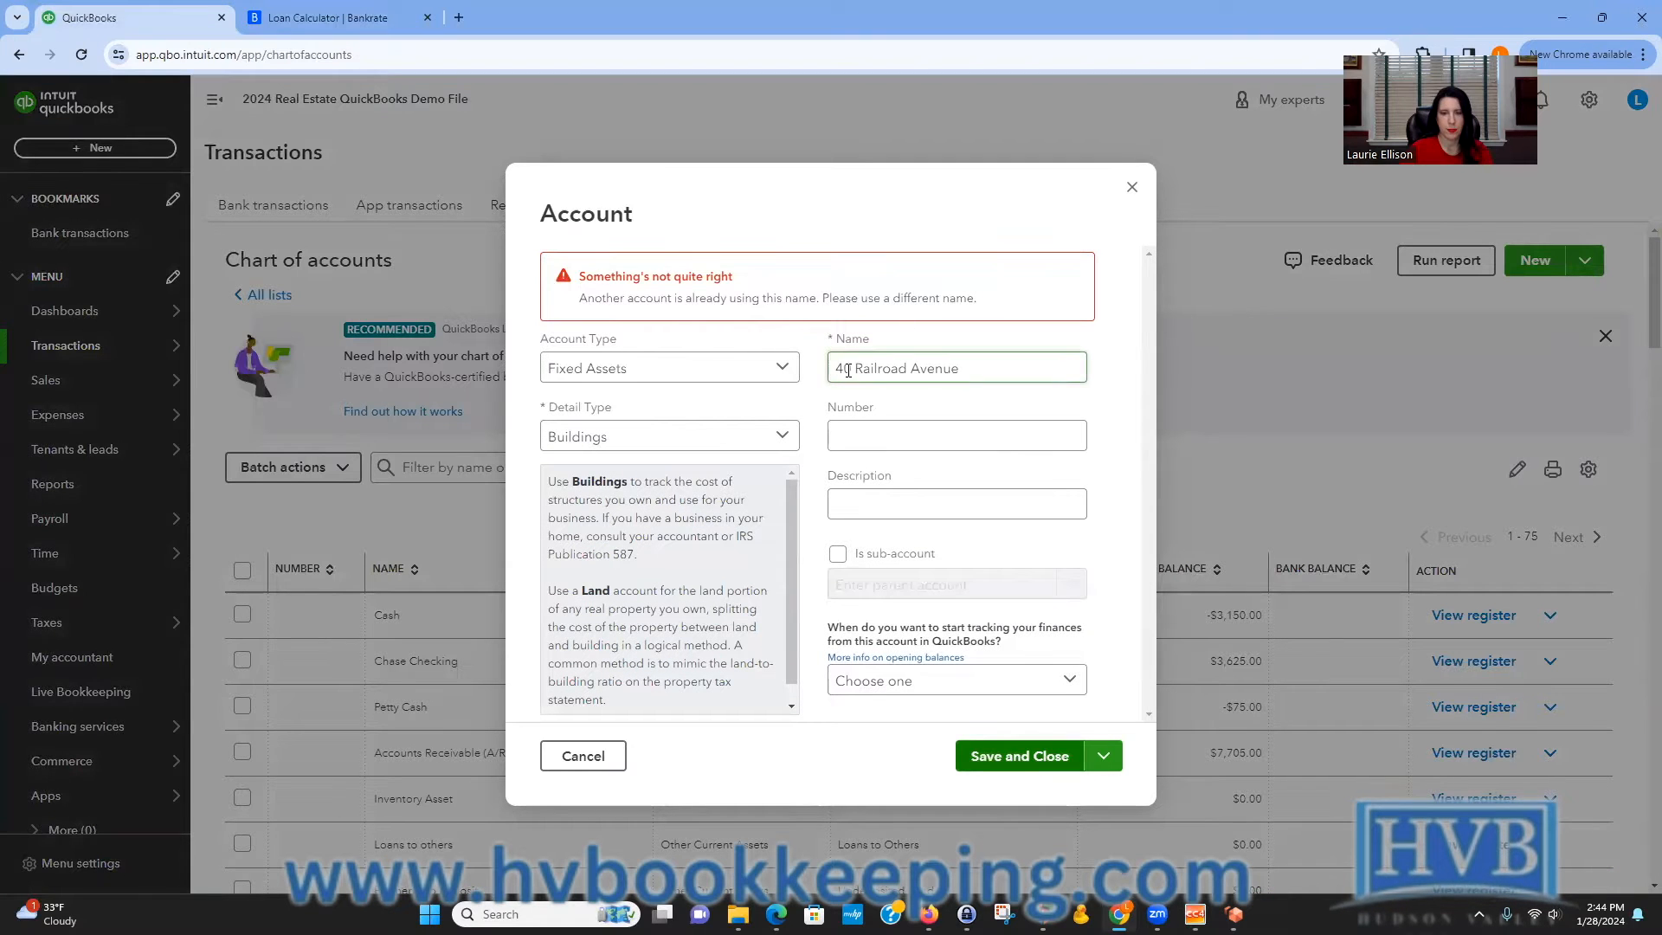
{"action": "left_click", "coordinate": [843, 368]}
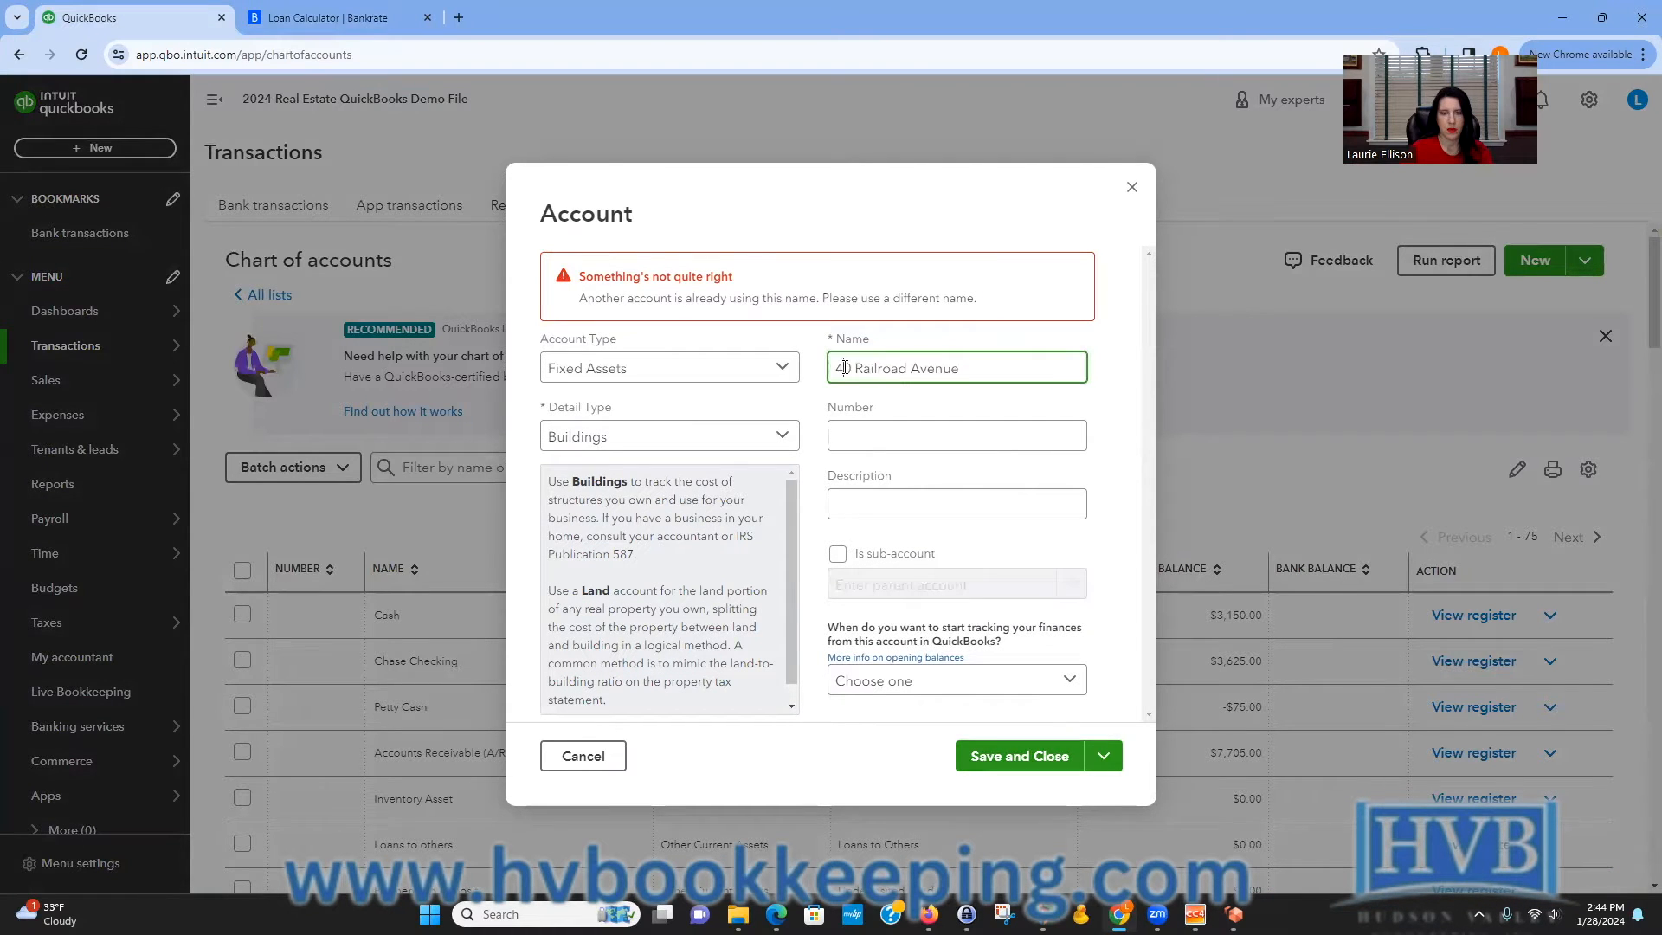
{"action": "key", "text": "BackSpace"}
{"action": "type", "text": "5"}
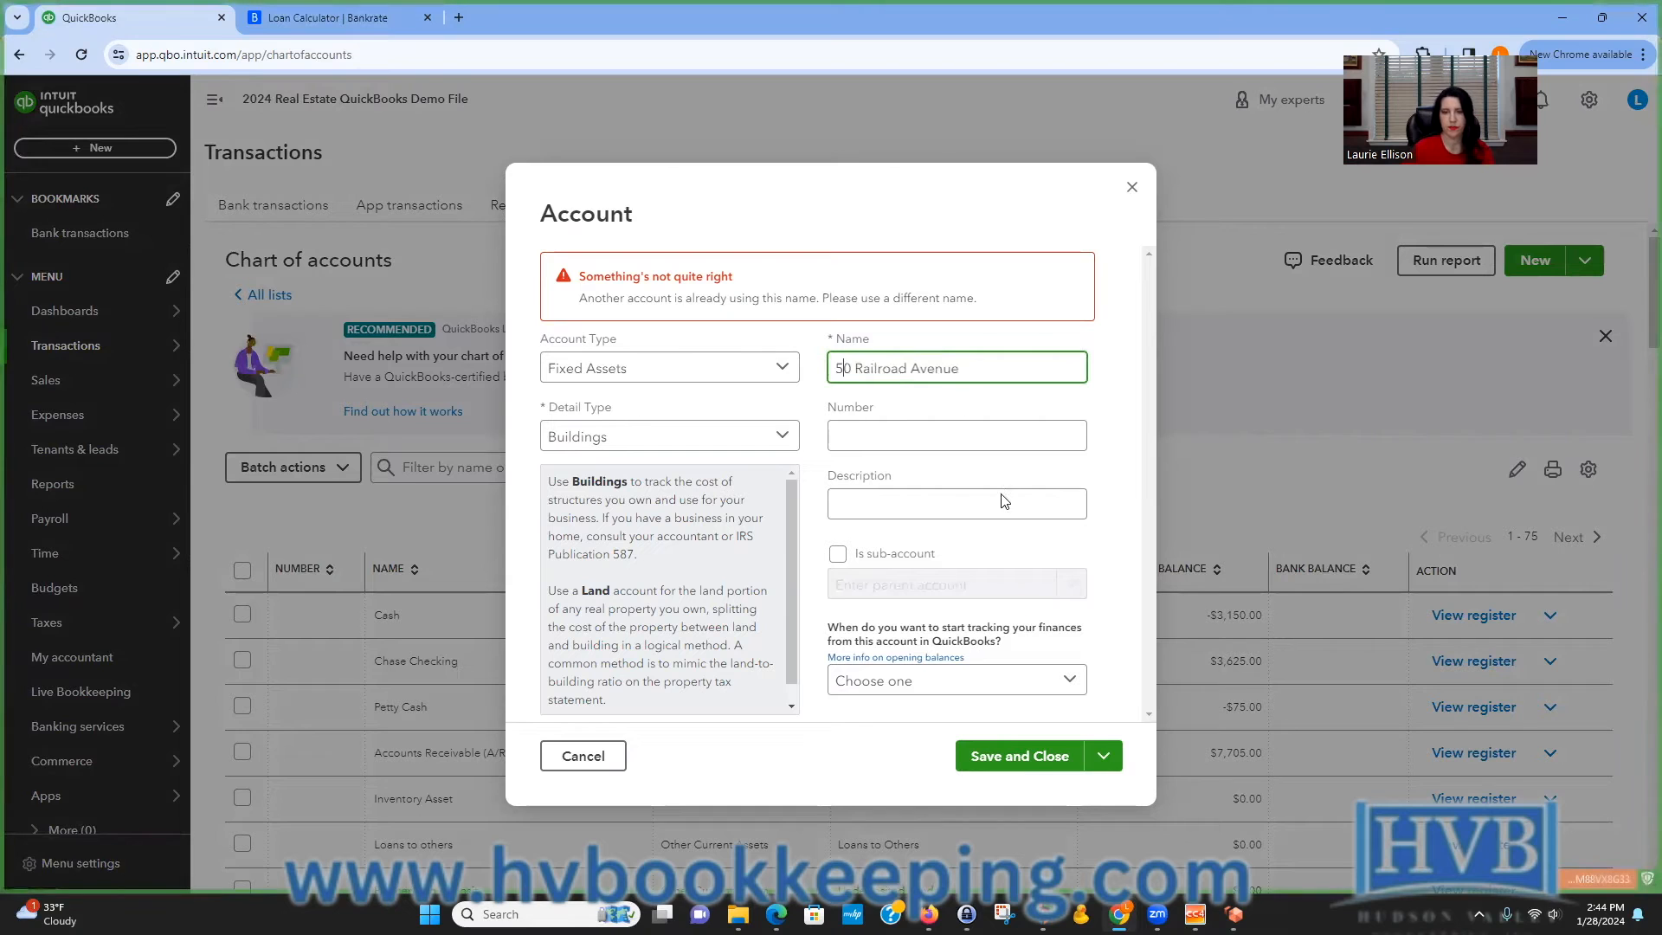
{"action": "left_click", "coordinate": [1028, 757]}
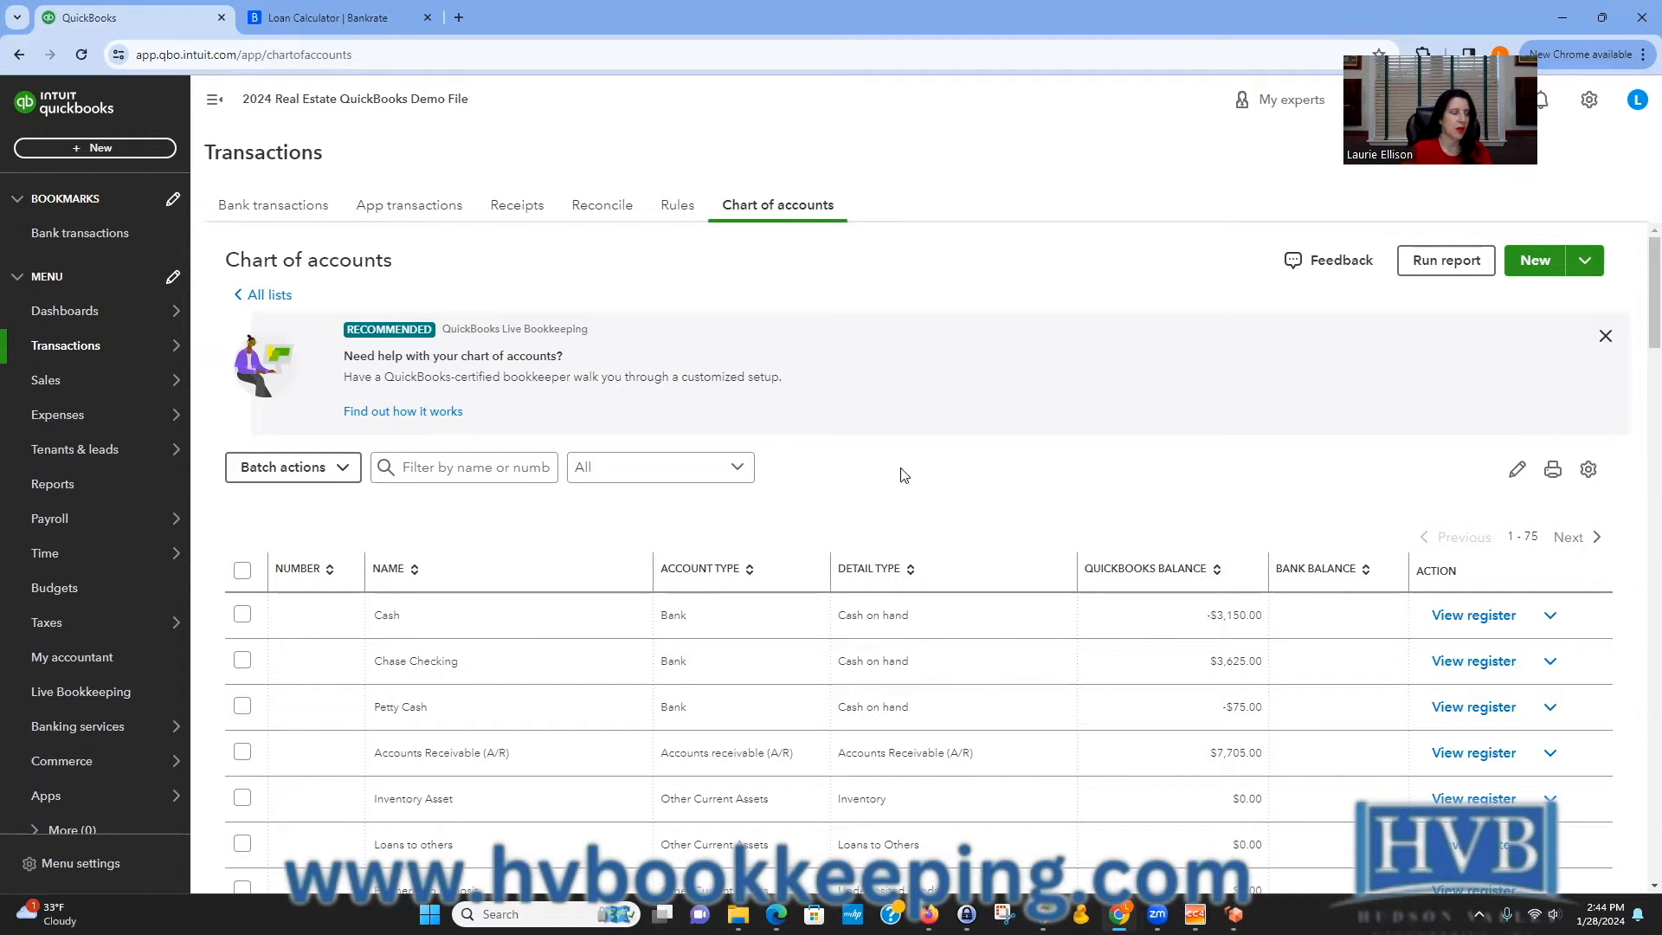
Reopen the Chart of accounts and filter the list by 50.
{"action": "mouse_move", "coordinate": [102, 353]}
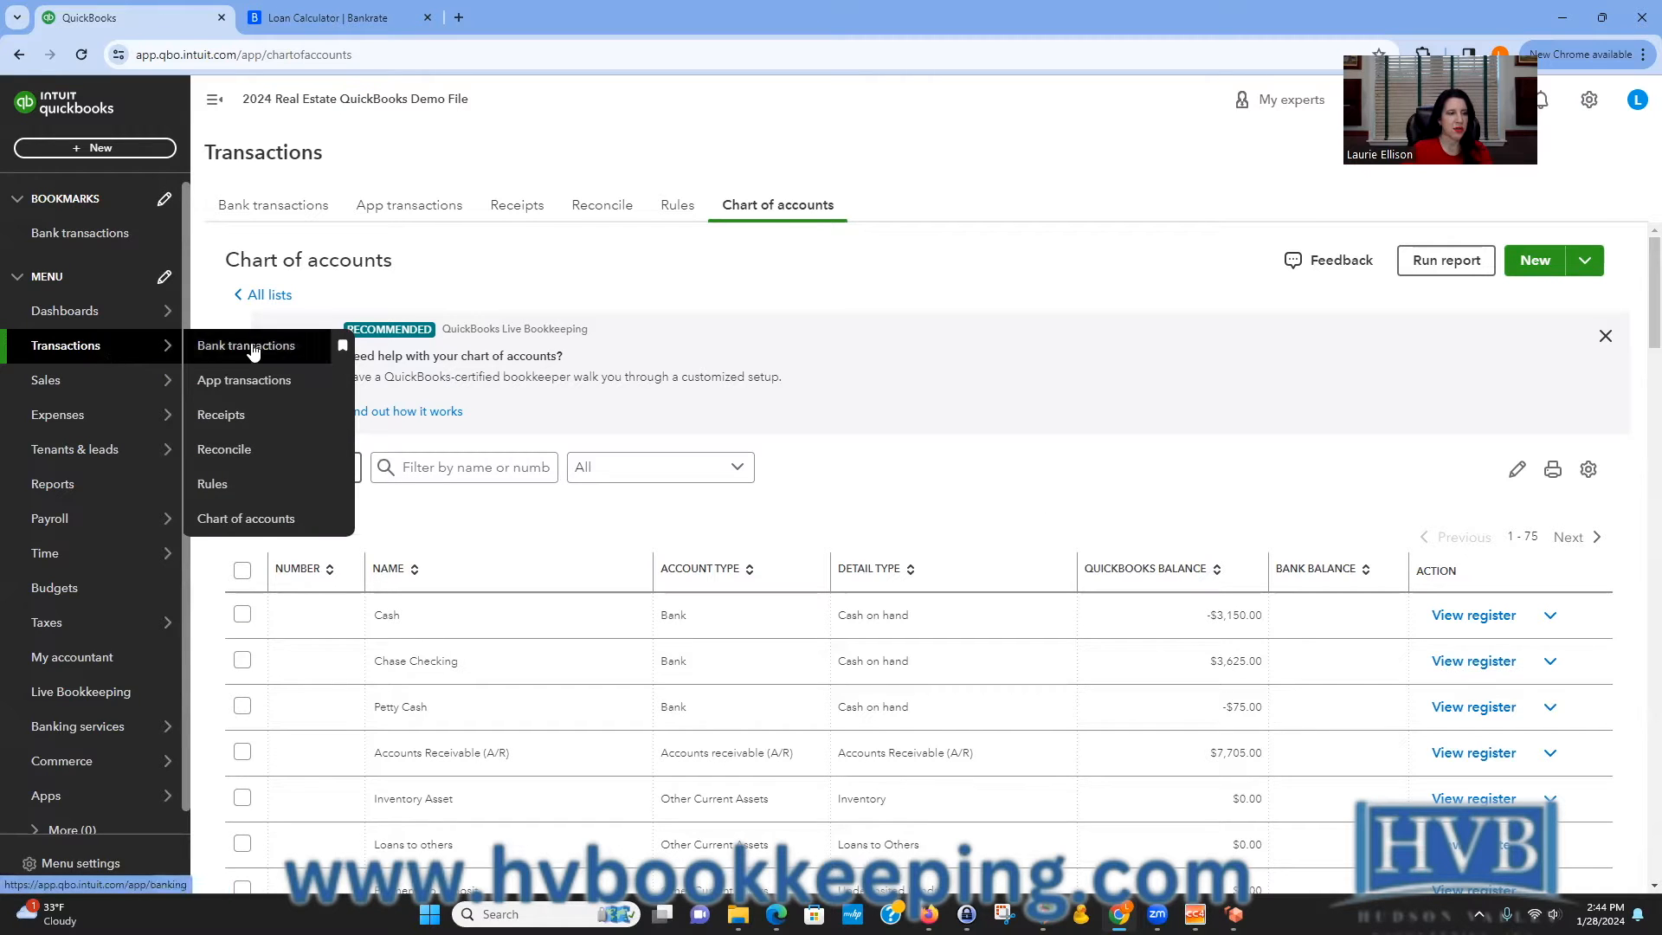
{"action": "left_click", "coordinate": [295, 520]}
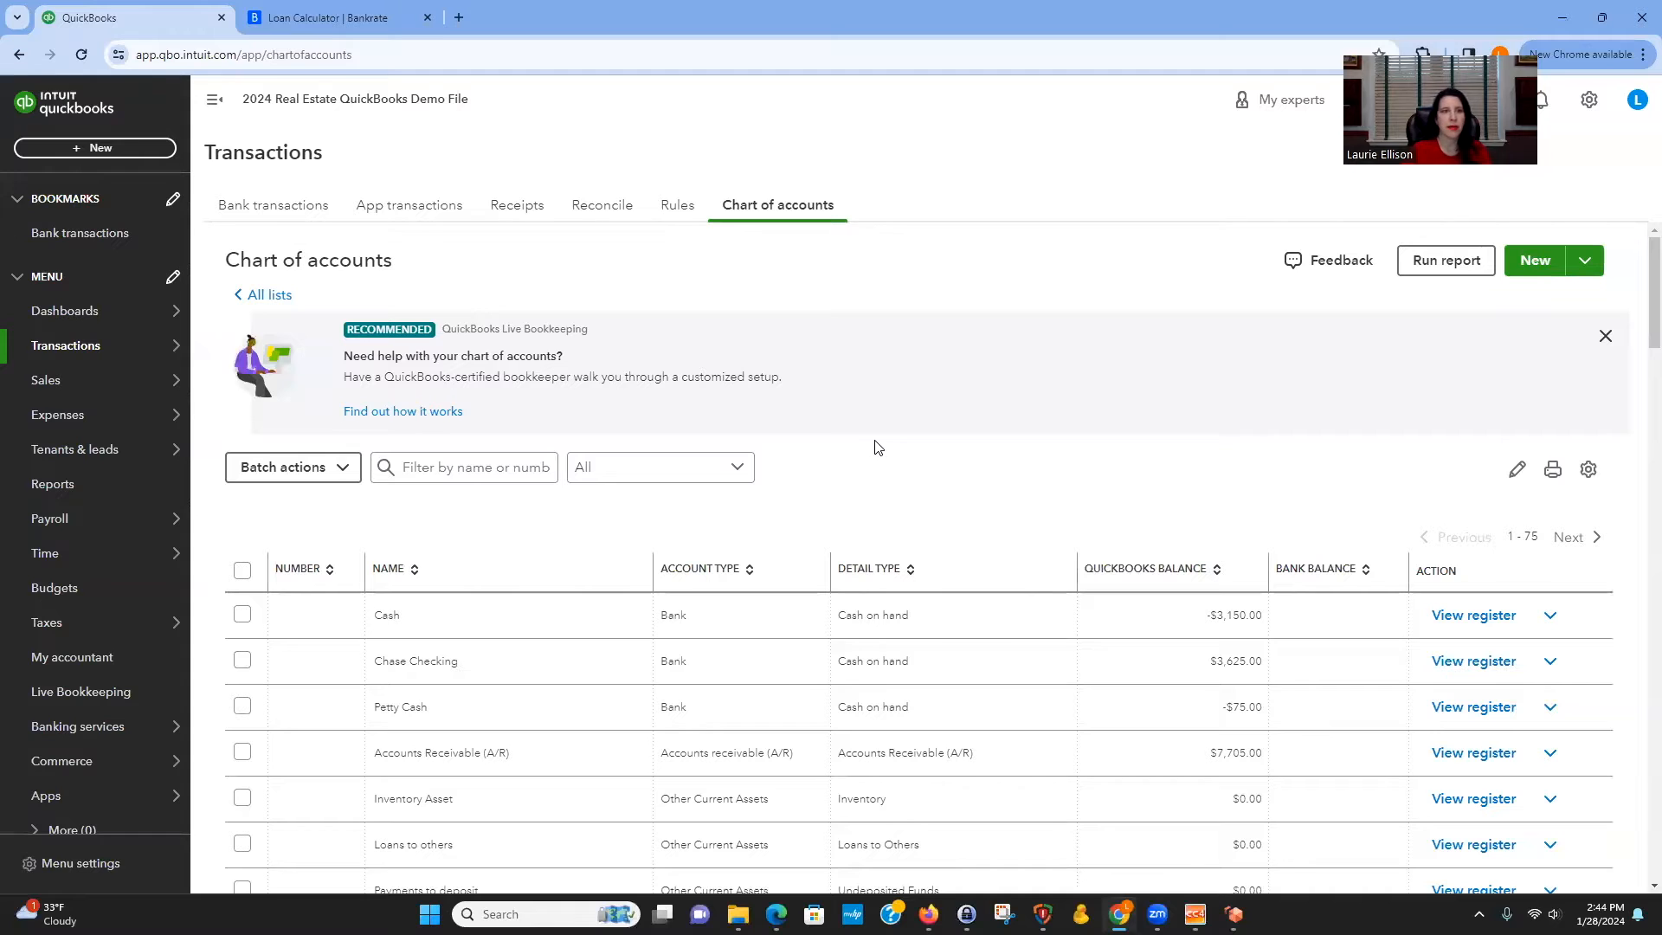
{"action": "left_click", "coordinate": [443, 464]}
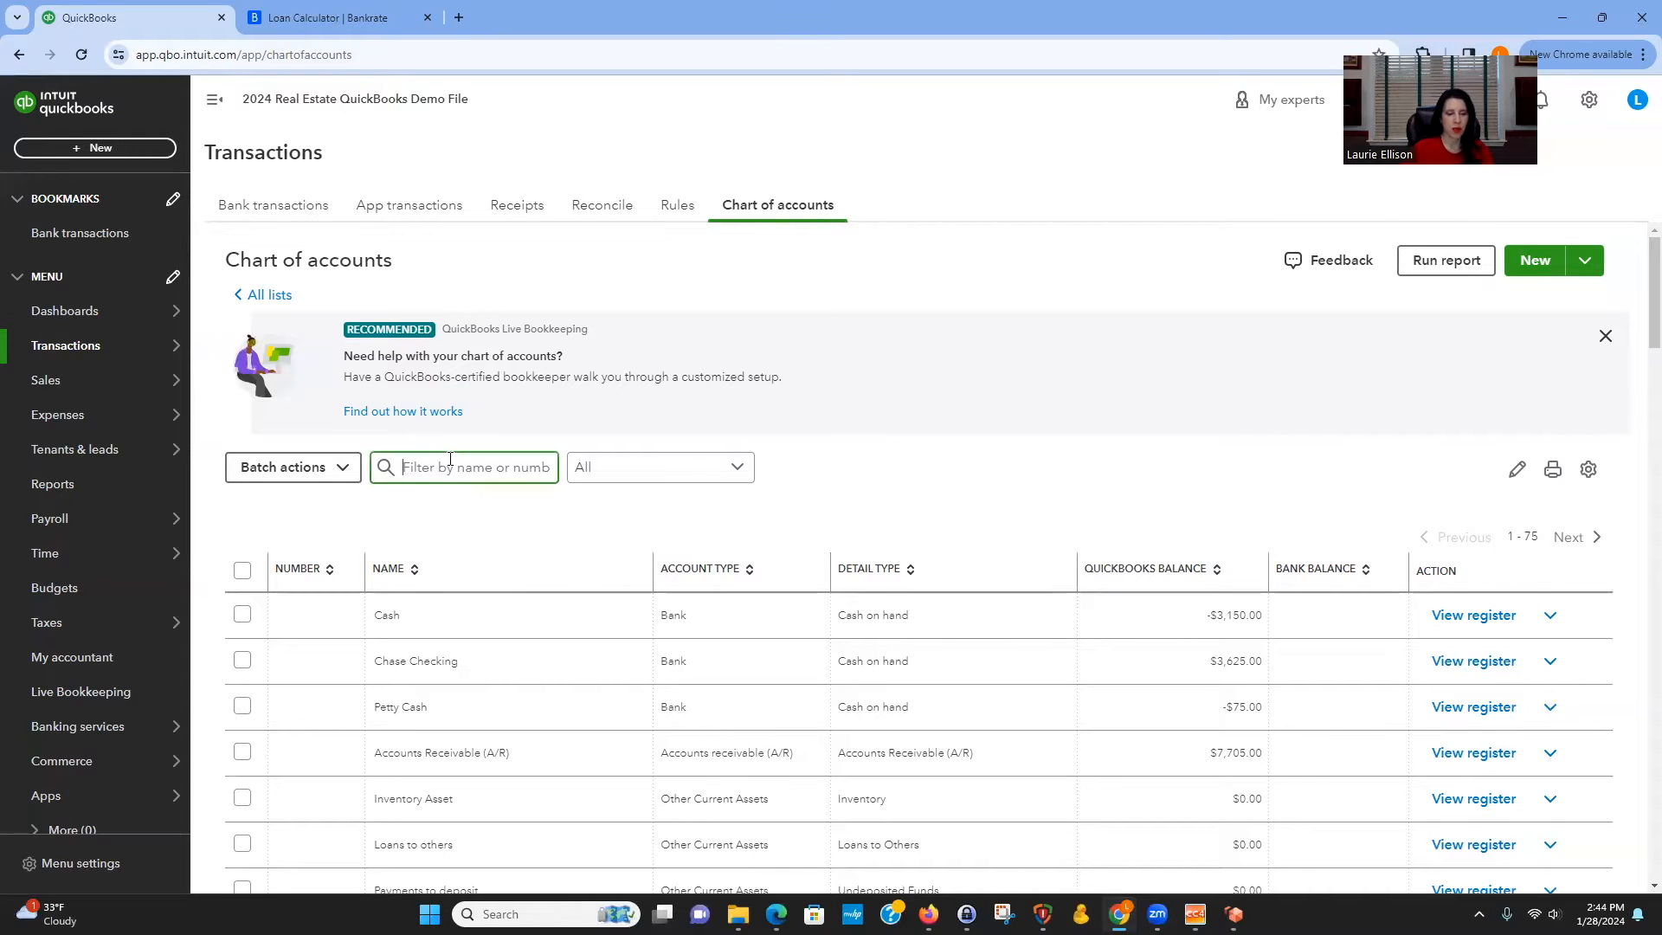
{"action": "type", "text": "50"}
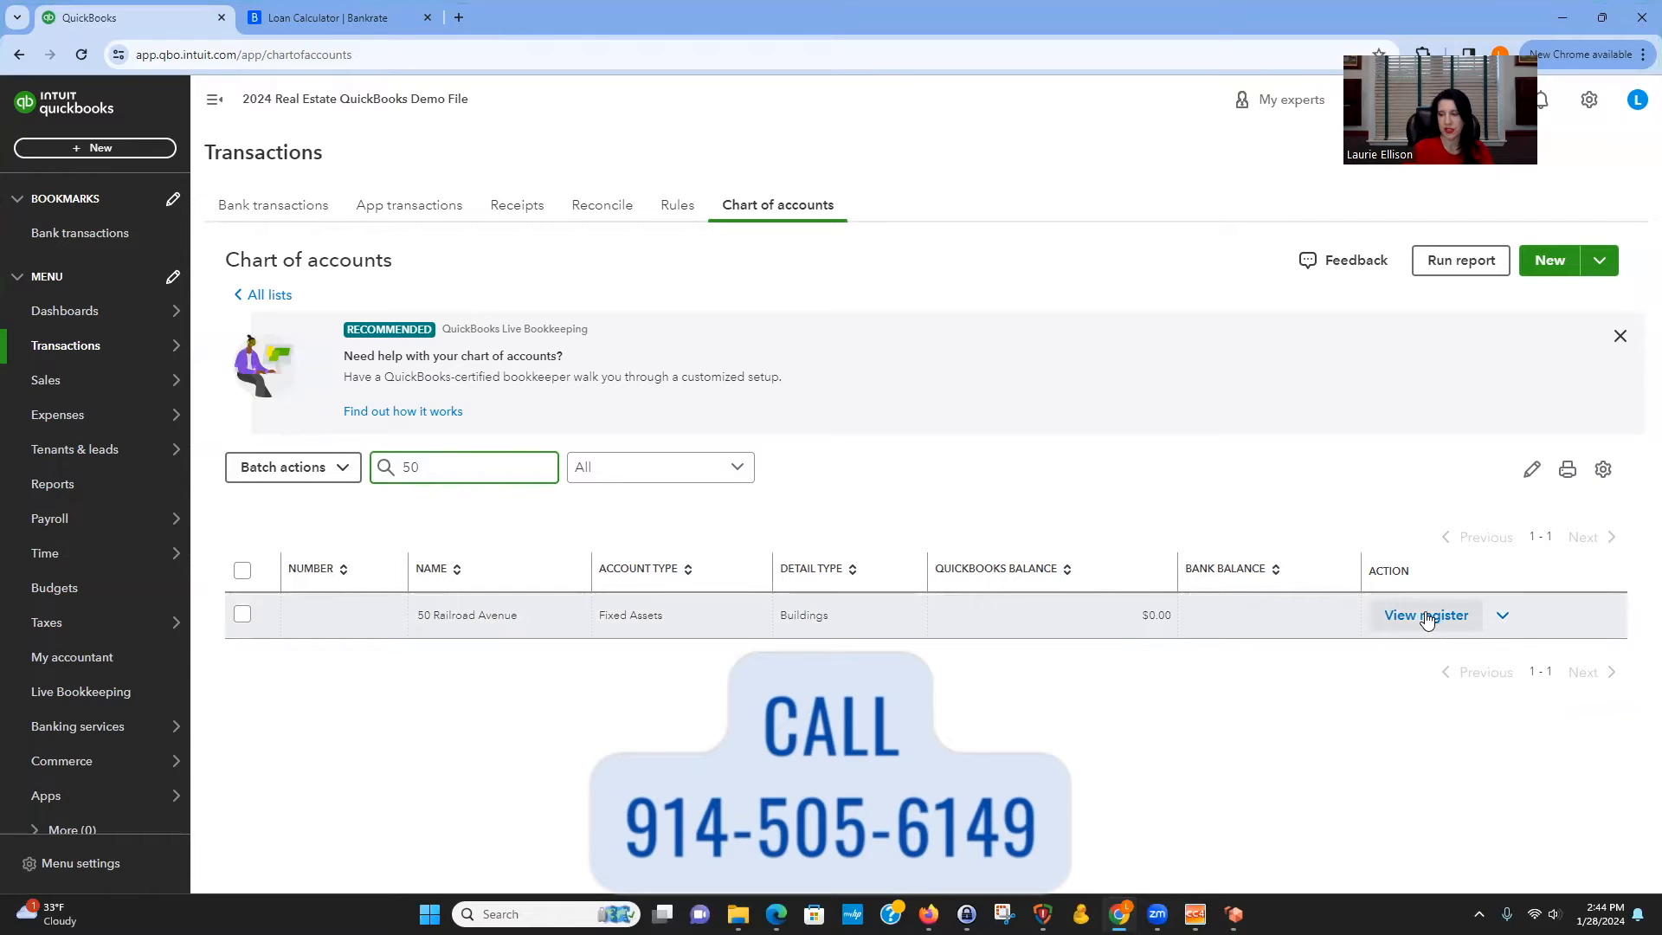
{"action": "left_click", "coordinate": [1426, 615]}
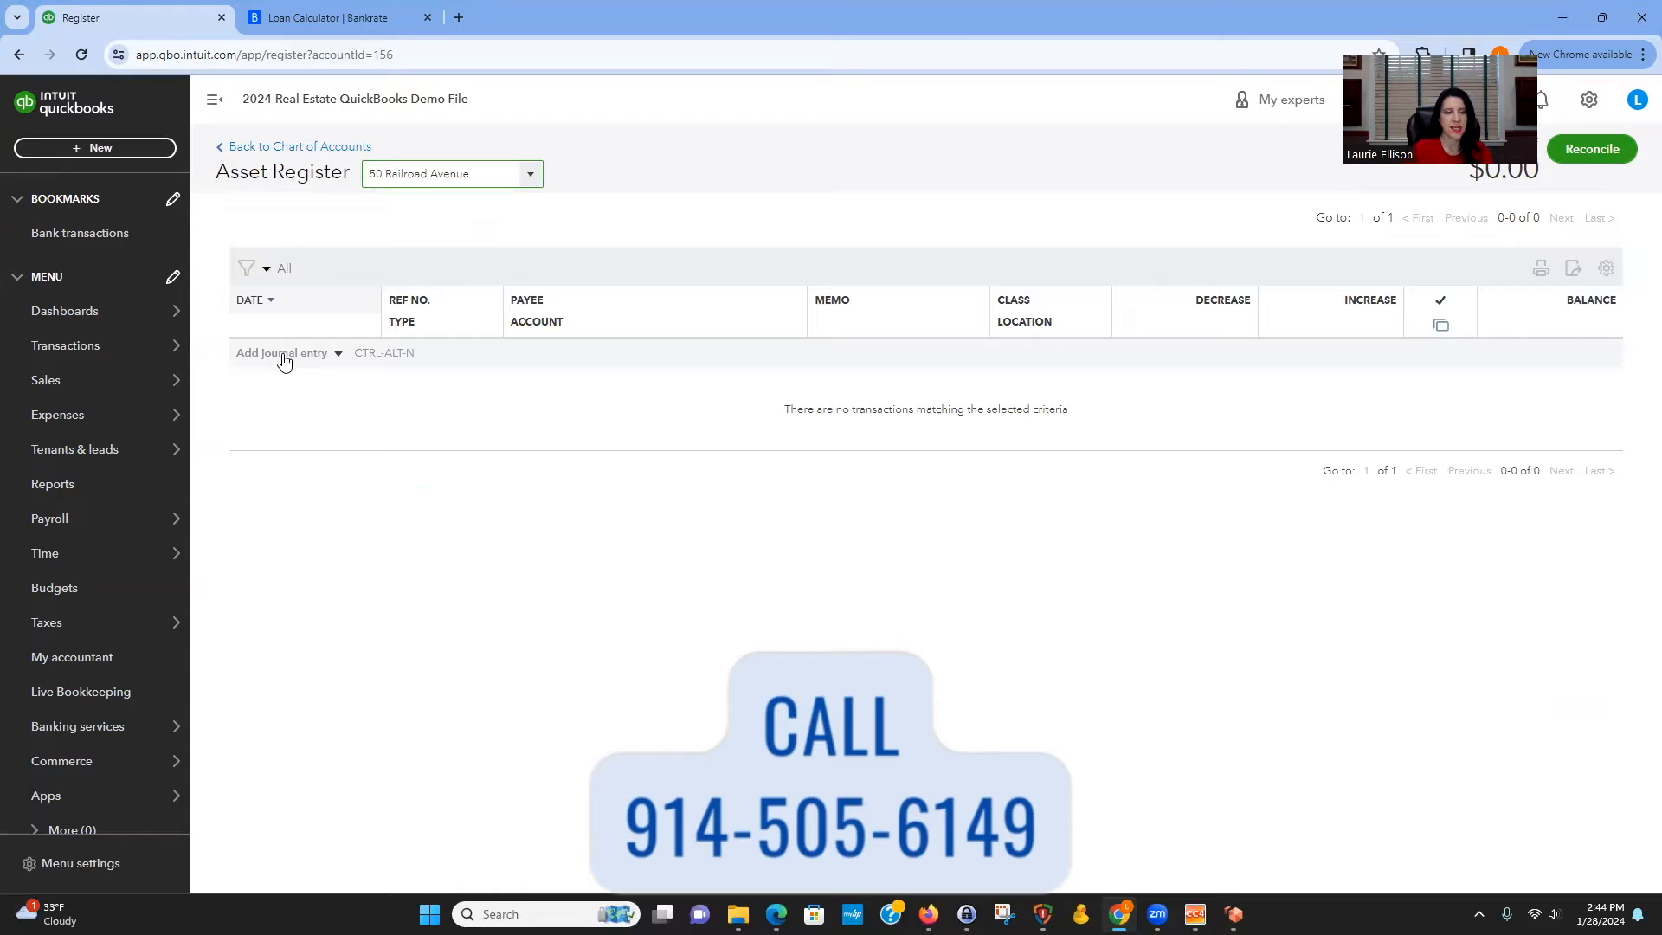
{"action": "left_click", "coordinate": [281, 354]}
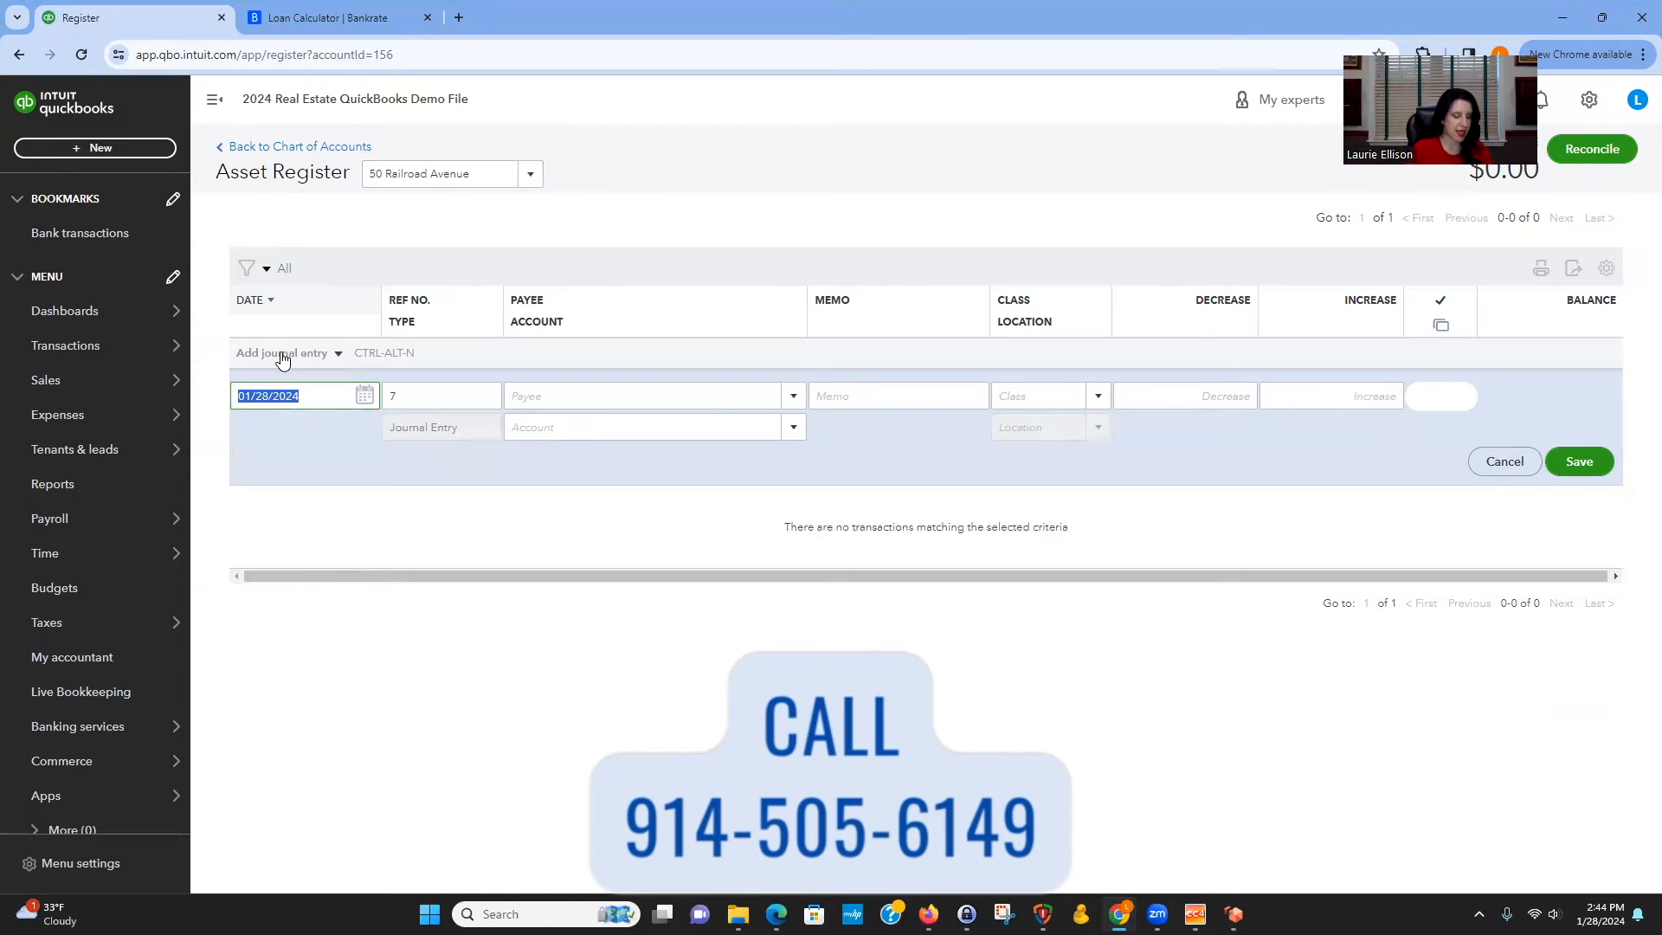
{"action": "key", "text": "Tab"}
{"action": "key", "text": "Tab"}
{"action": "key", "text": "Tab"}
{"action": "type", "text": "Purchase"}
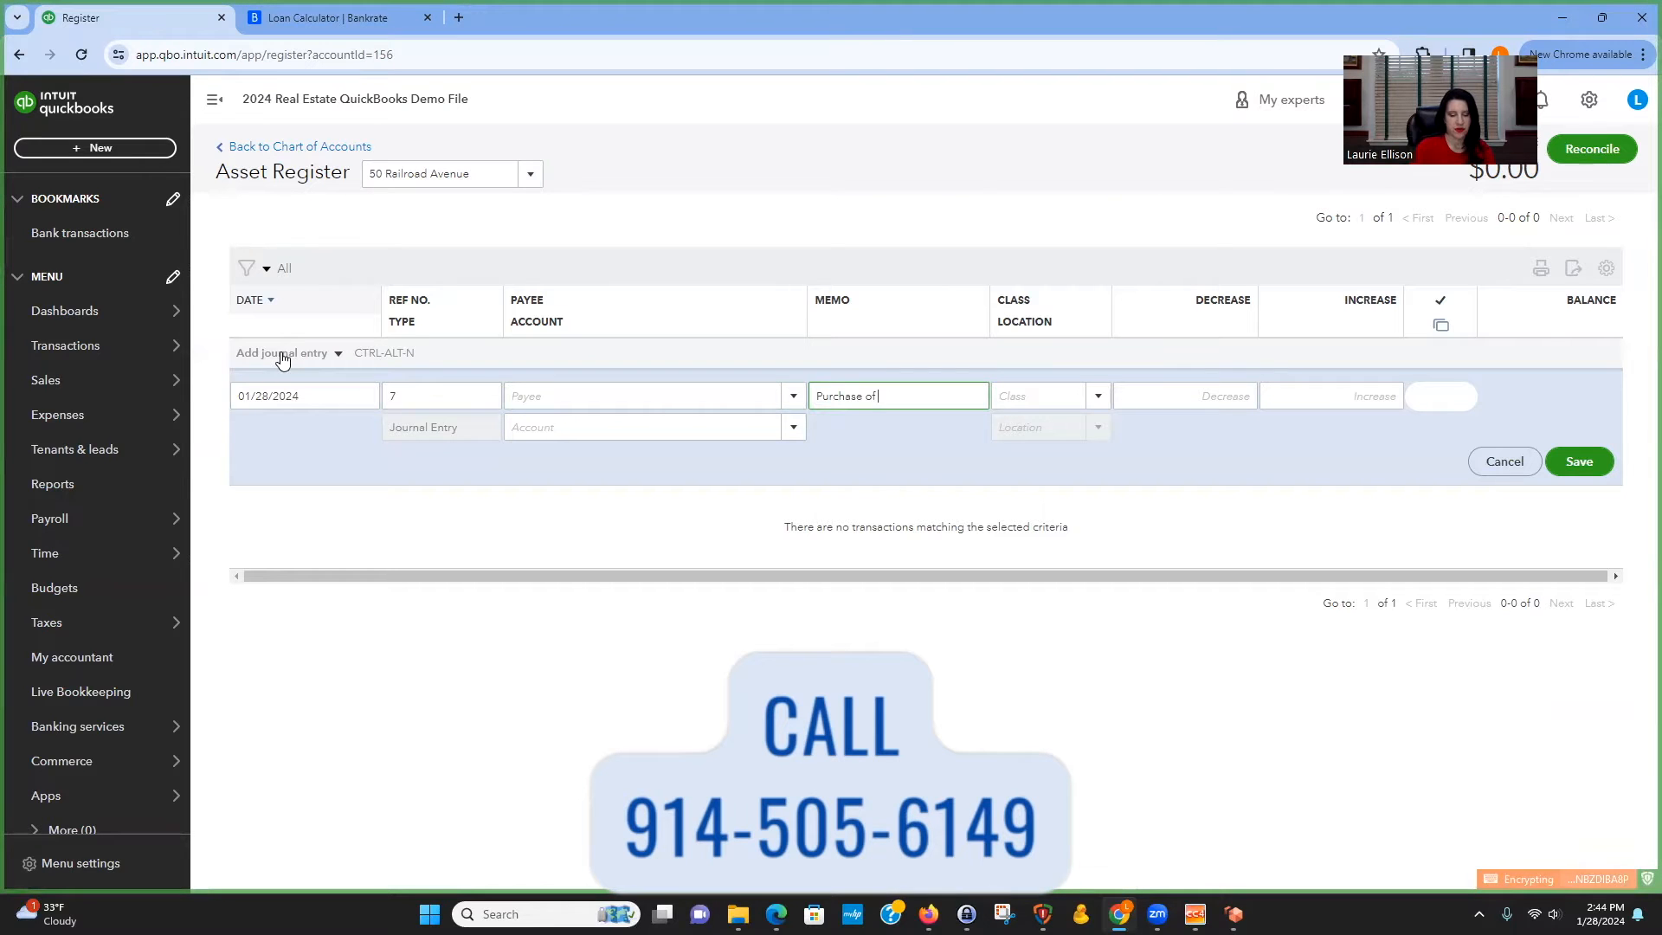
Enter a 500,000 increase with Chase Mortgage as the offsetting account and save the entry.
{"action": "key", "text": "Tab"}
{"action": "key", "text": "Tab"}
{"action": "key", "text": "Tab"}
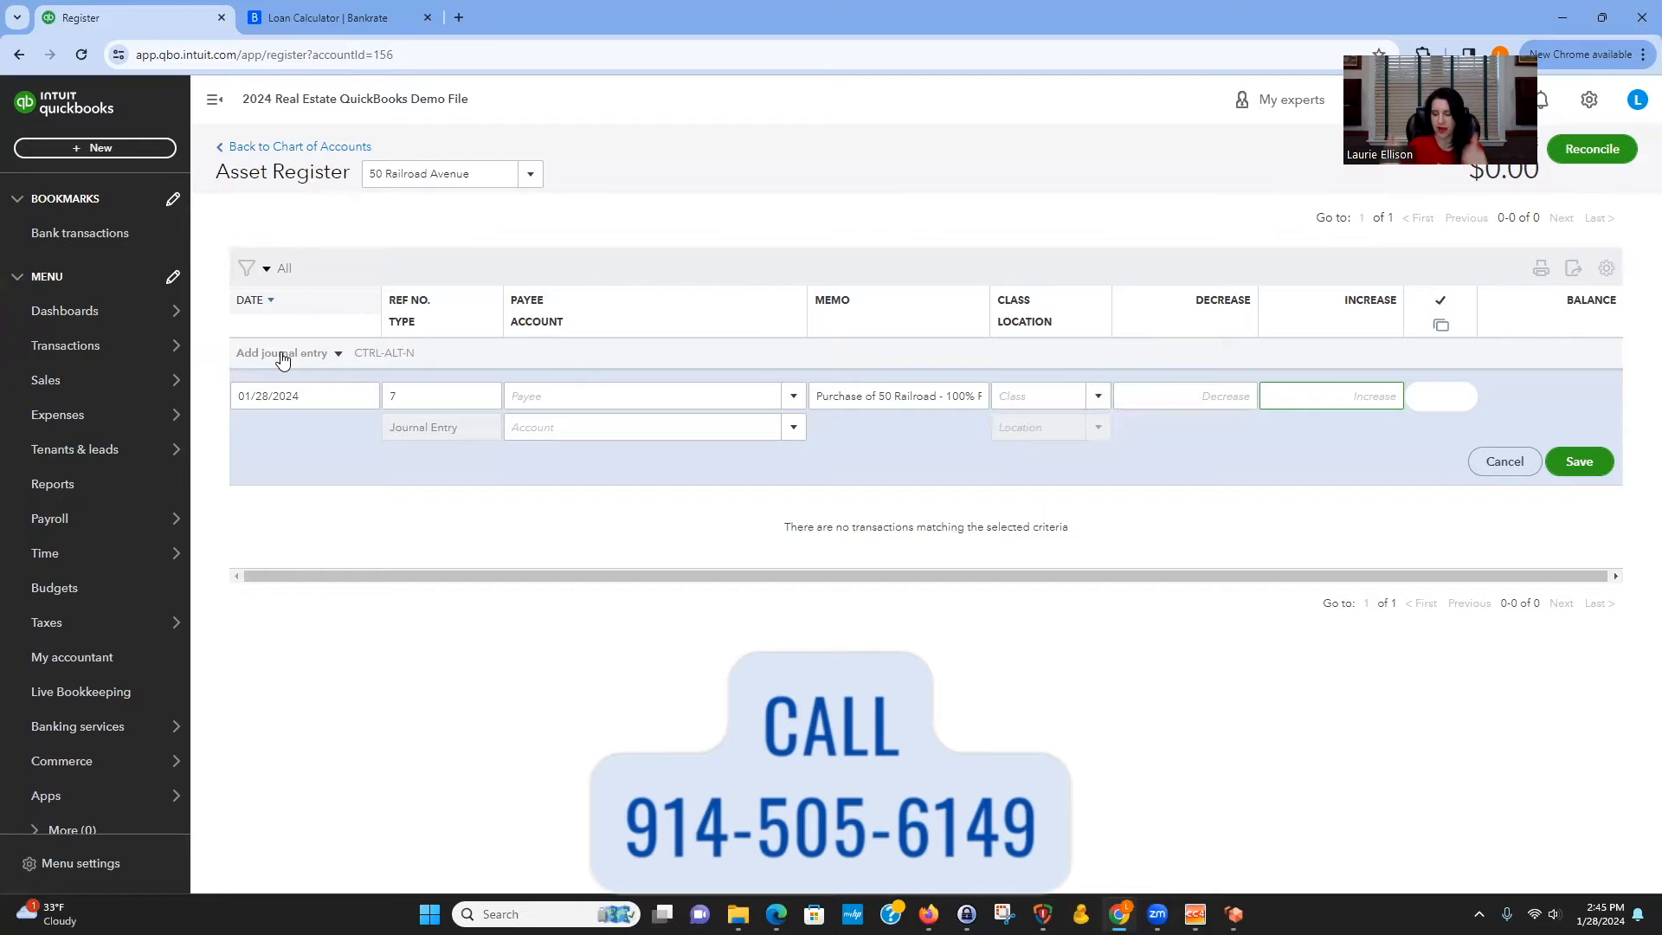
{"action": "type", "text": "500000"}
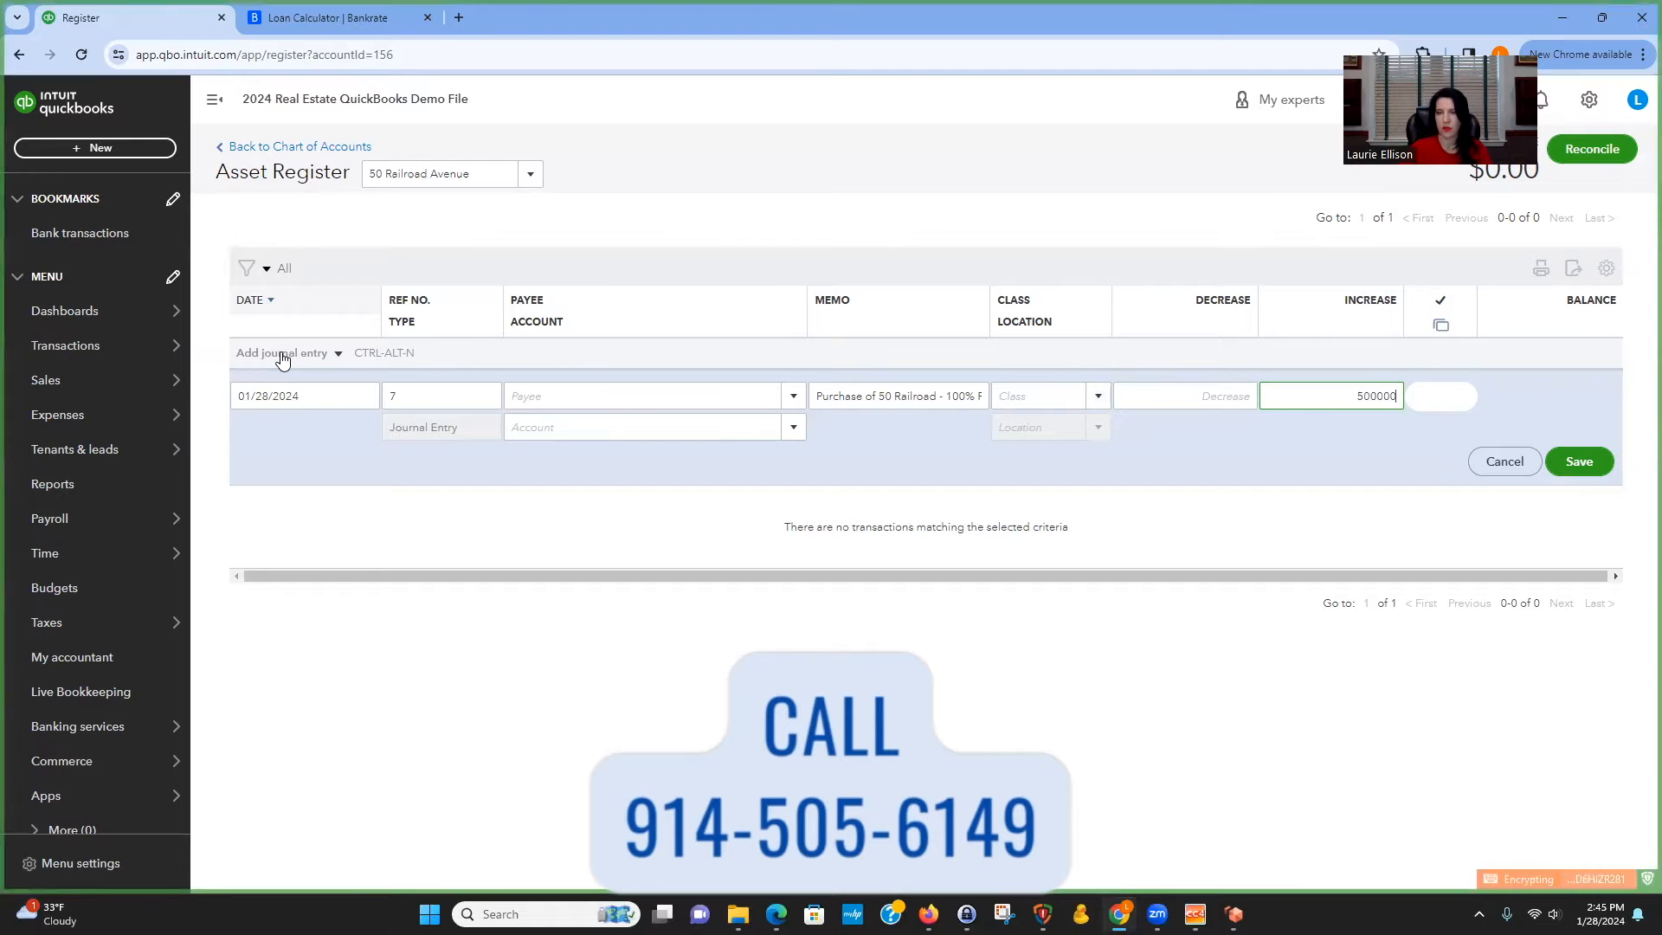
{"action": "left_click", "coordinate": [528, 429]}
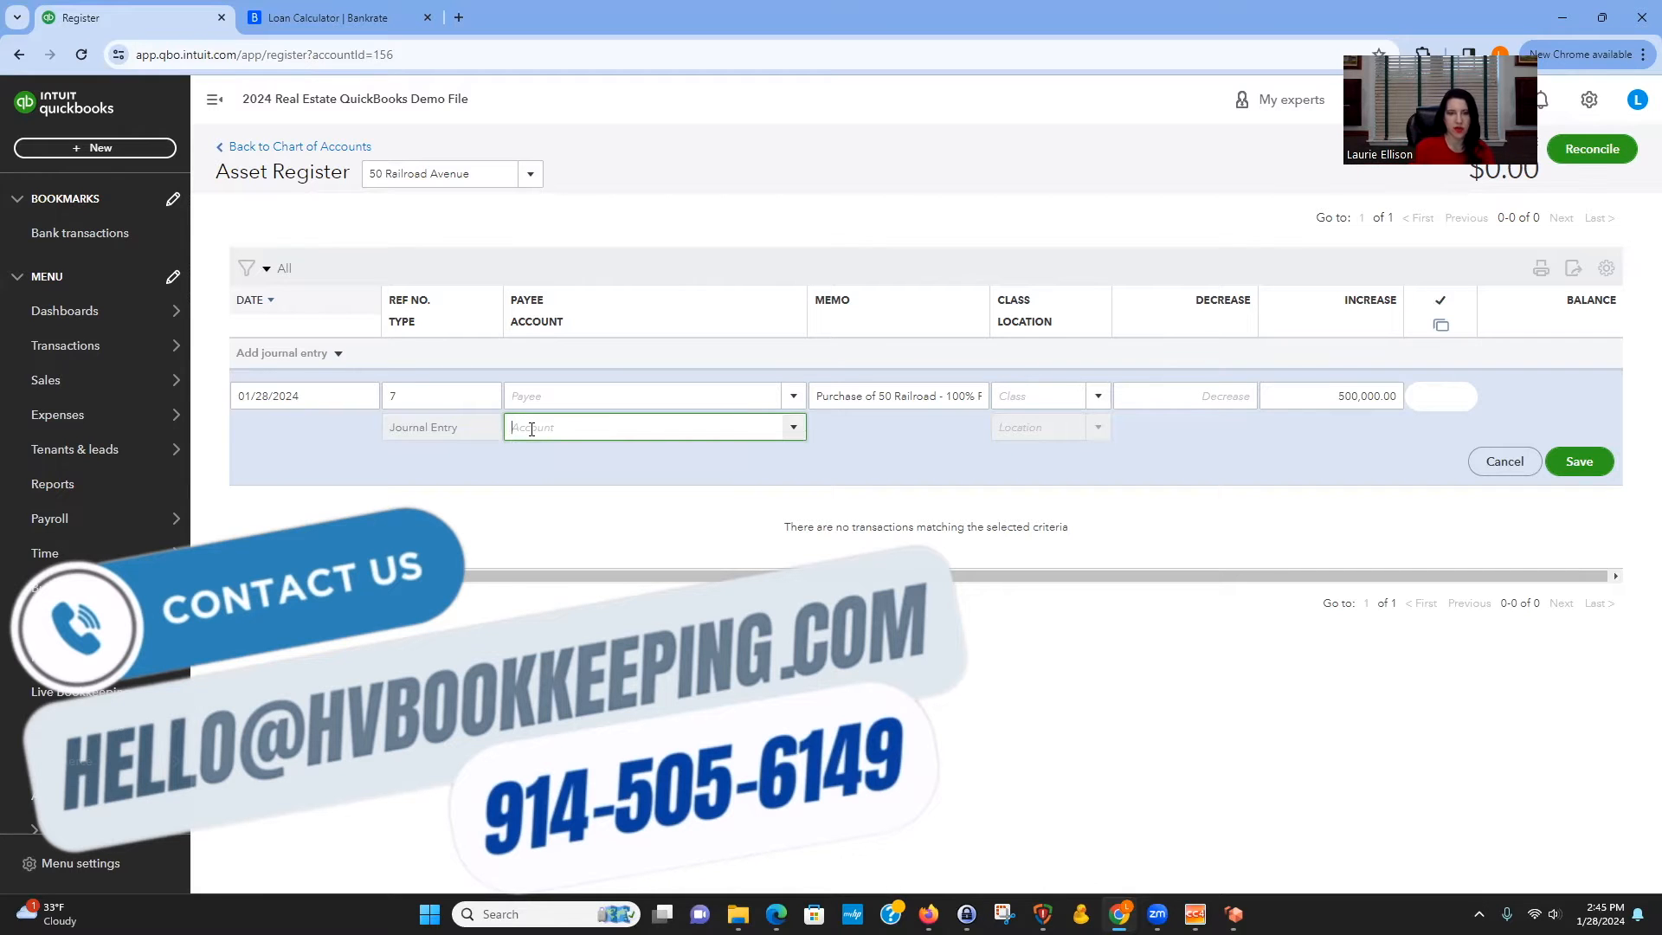
{"action": "type", "text": "chas"}
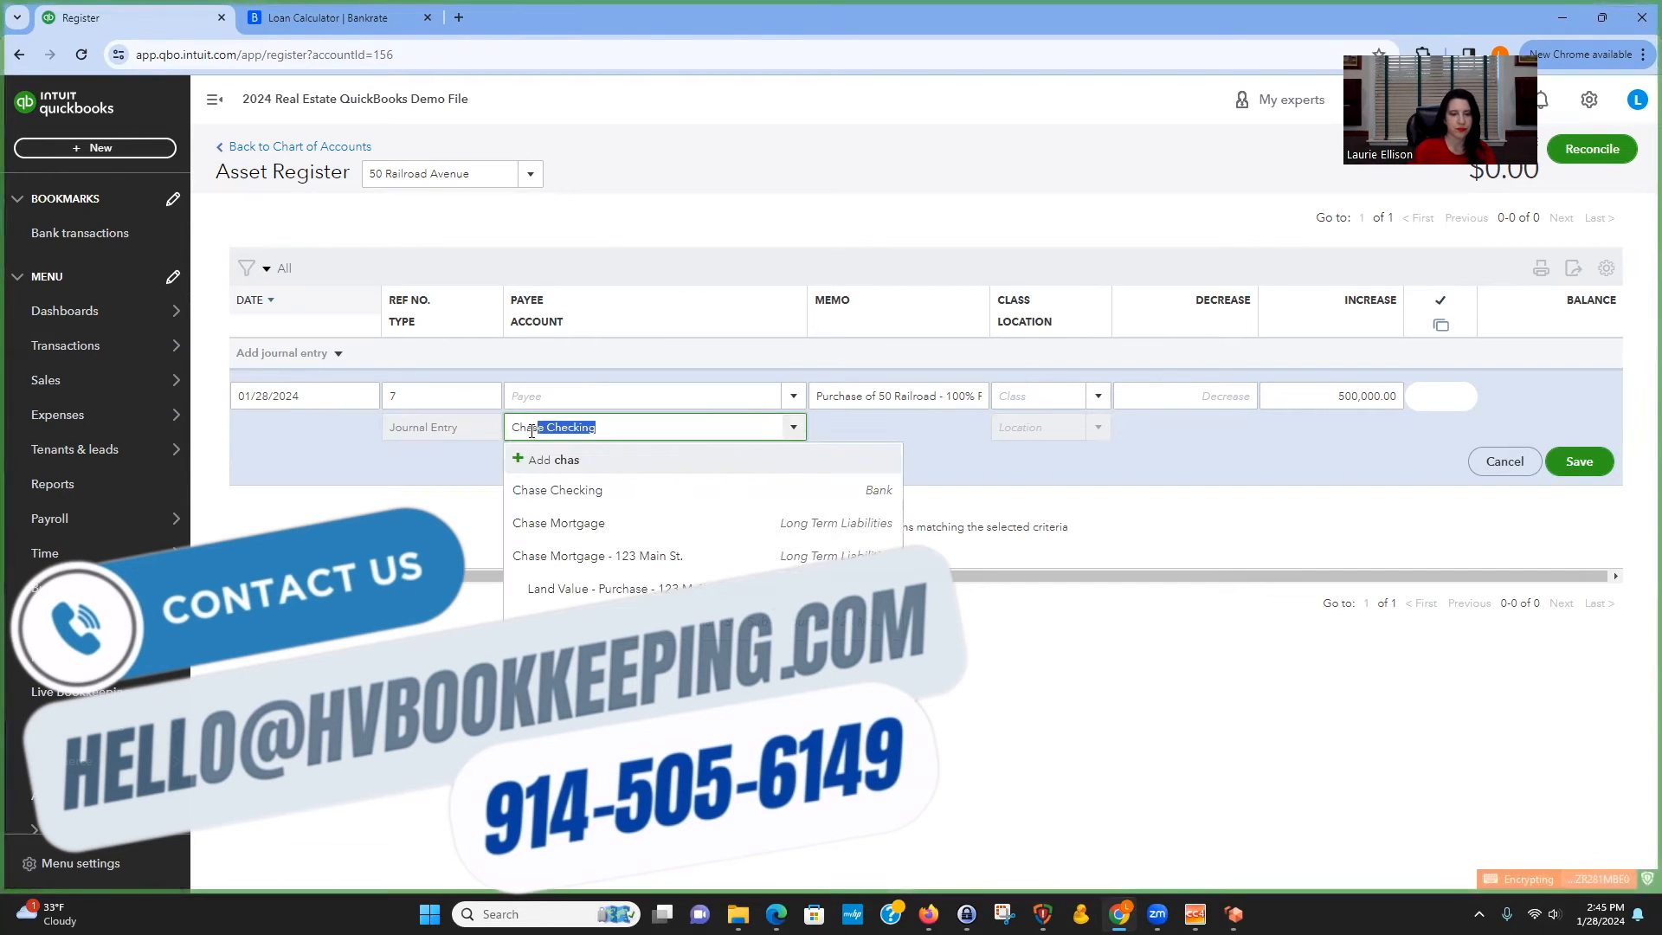
{"action": "left_click", "coordinate": [605, 524]}
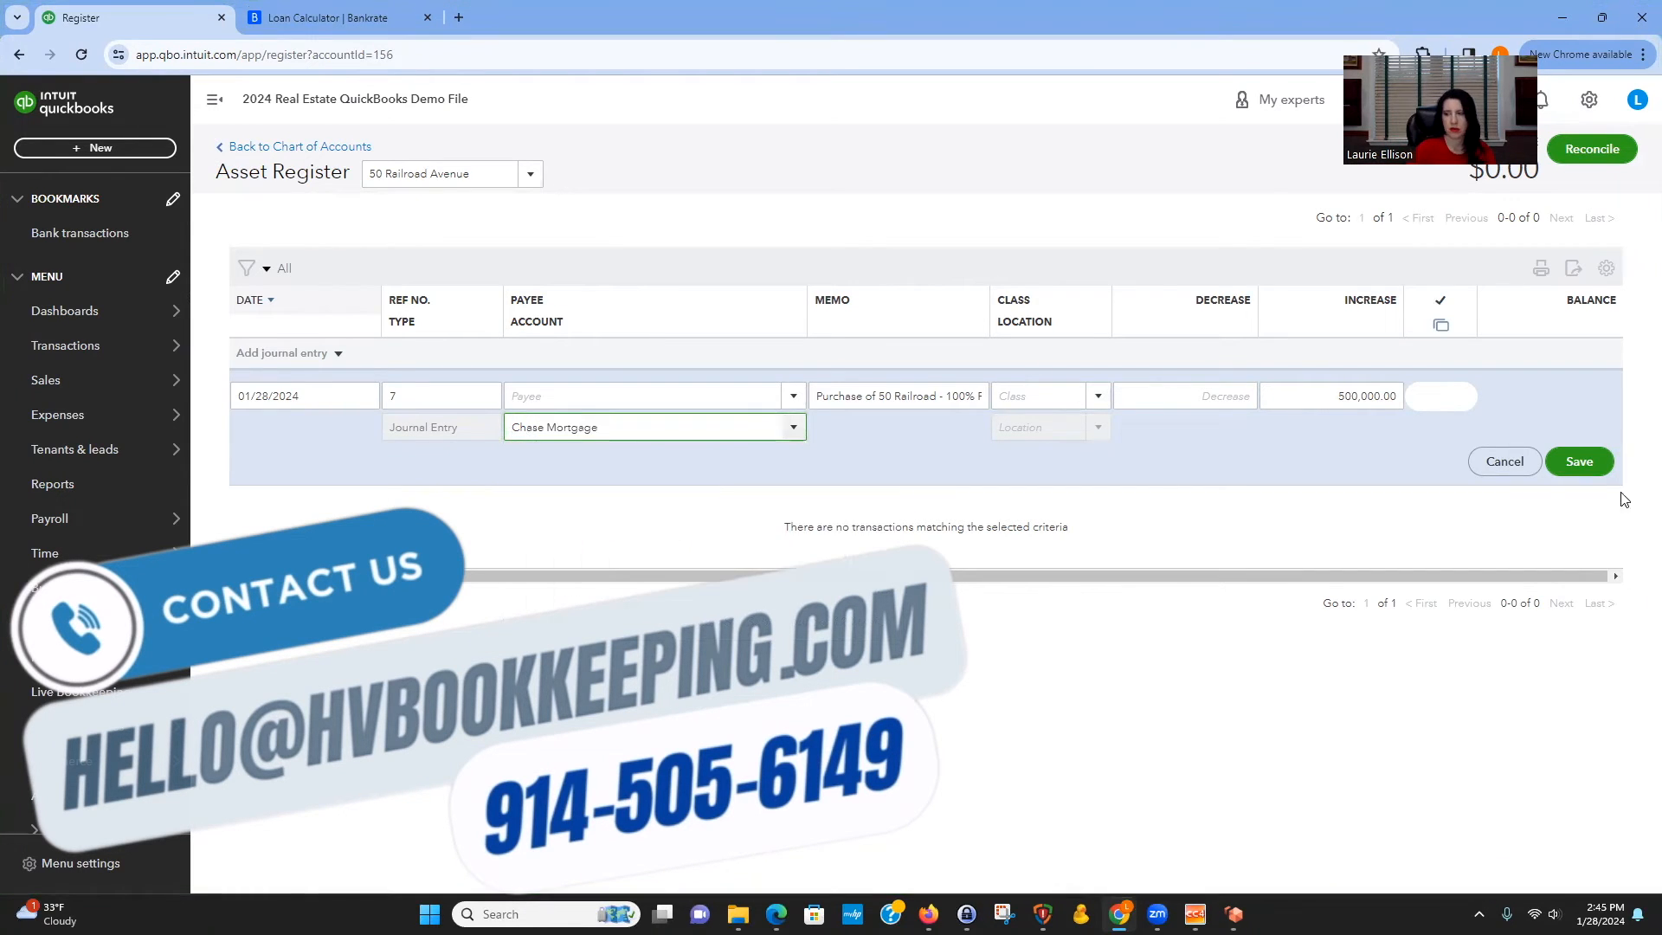
{"action": "left_click", "coordinate": [1573, 464]}
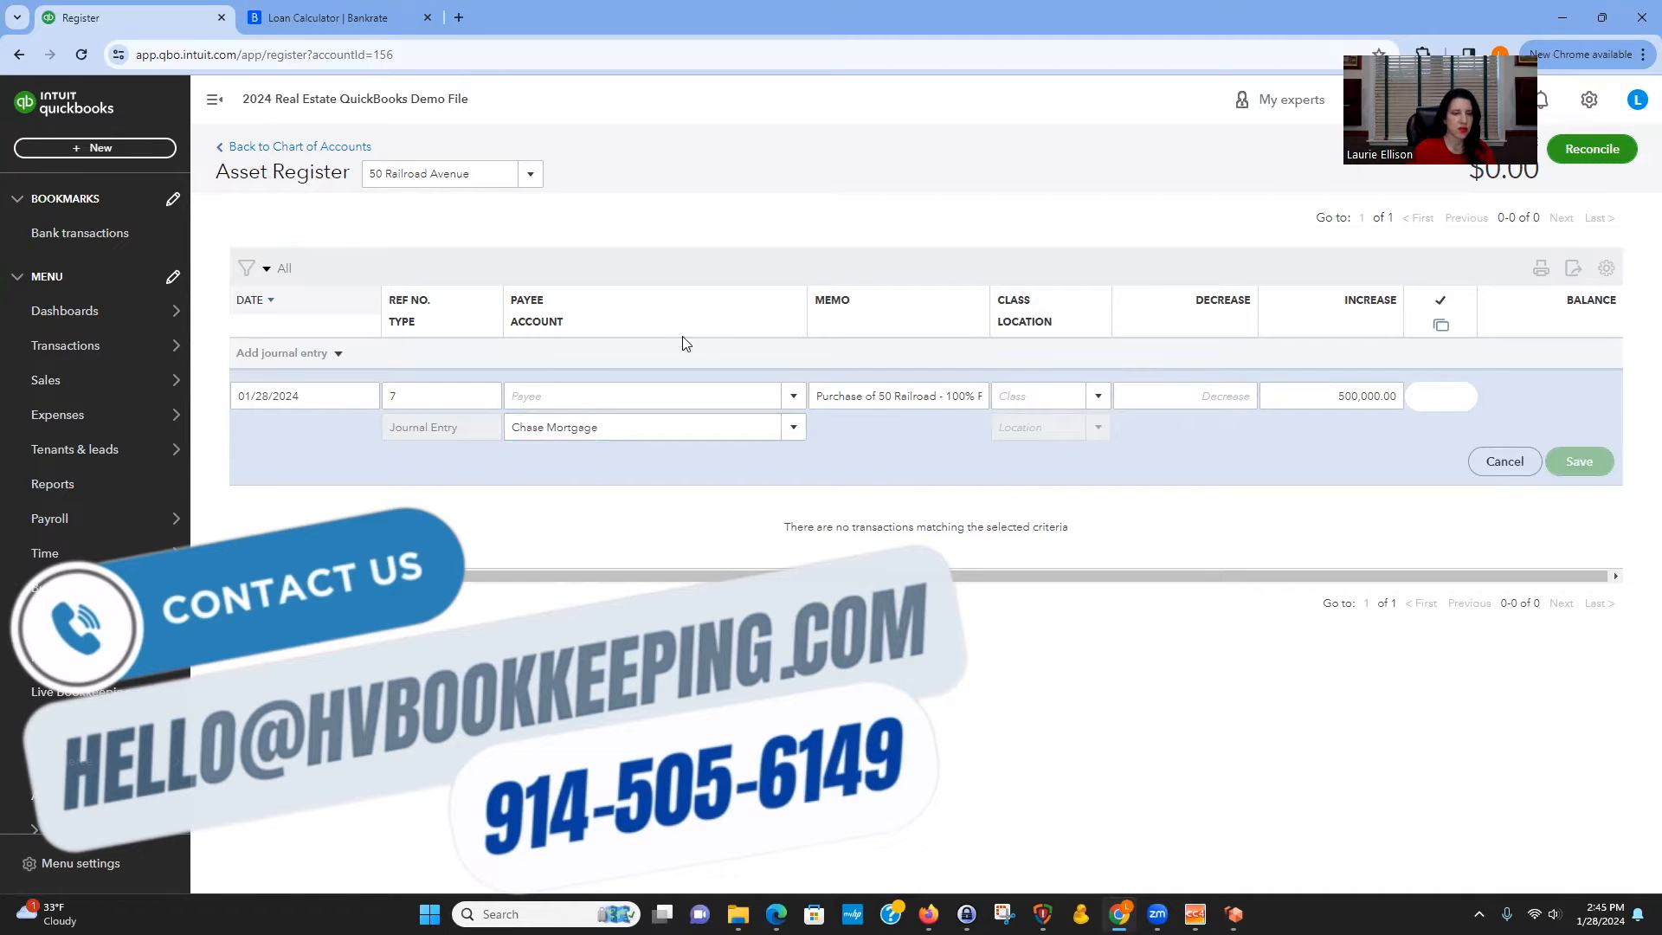
Filter the chart of accounts by chase and rename the Chase Mortgage account to Chase Mortgage - 50 RR $4,355.54.
{"action": "mouse_move", "coordinate": [74, 353]}
{"action": "left_click", "coordinate": [246, 518]}
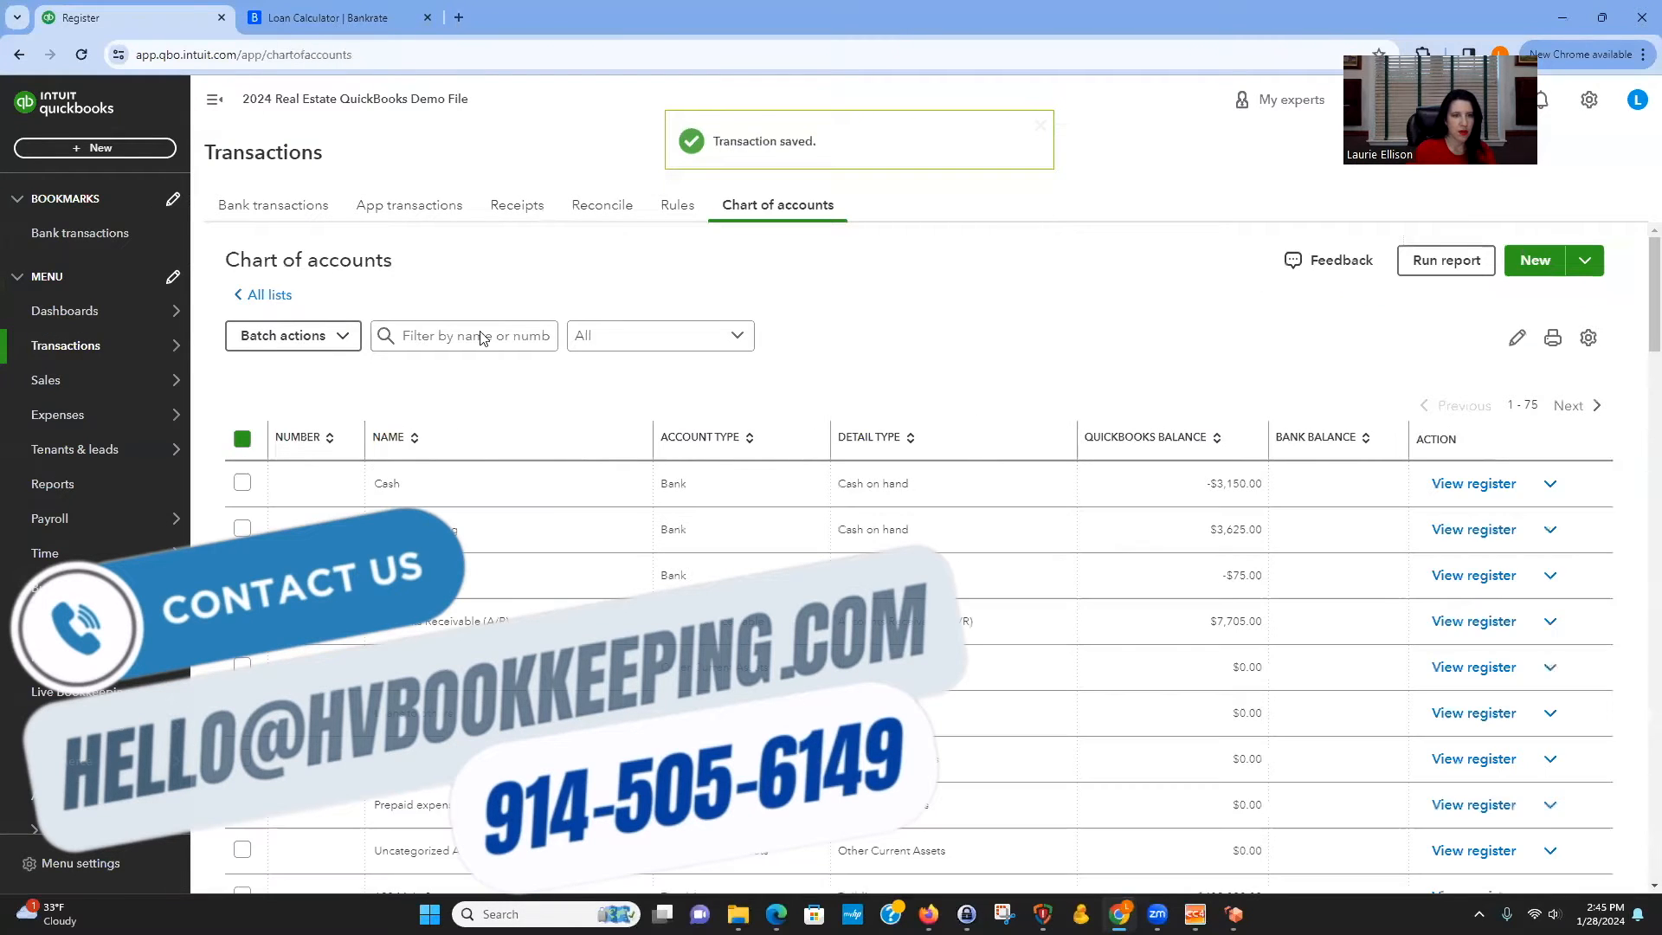
{"action": "left_click", "coordinate": [461, 377]}
{"action": "type", "text": "chase"}
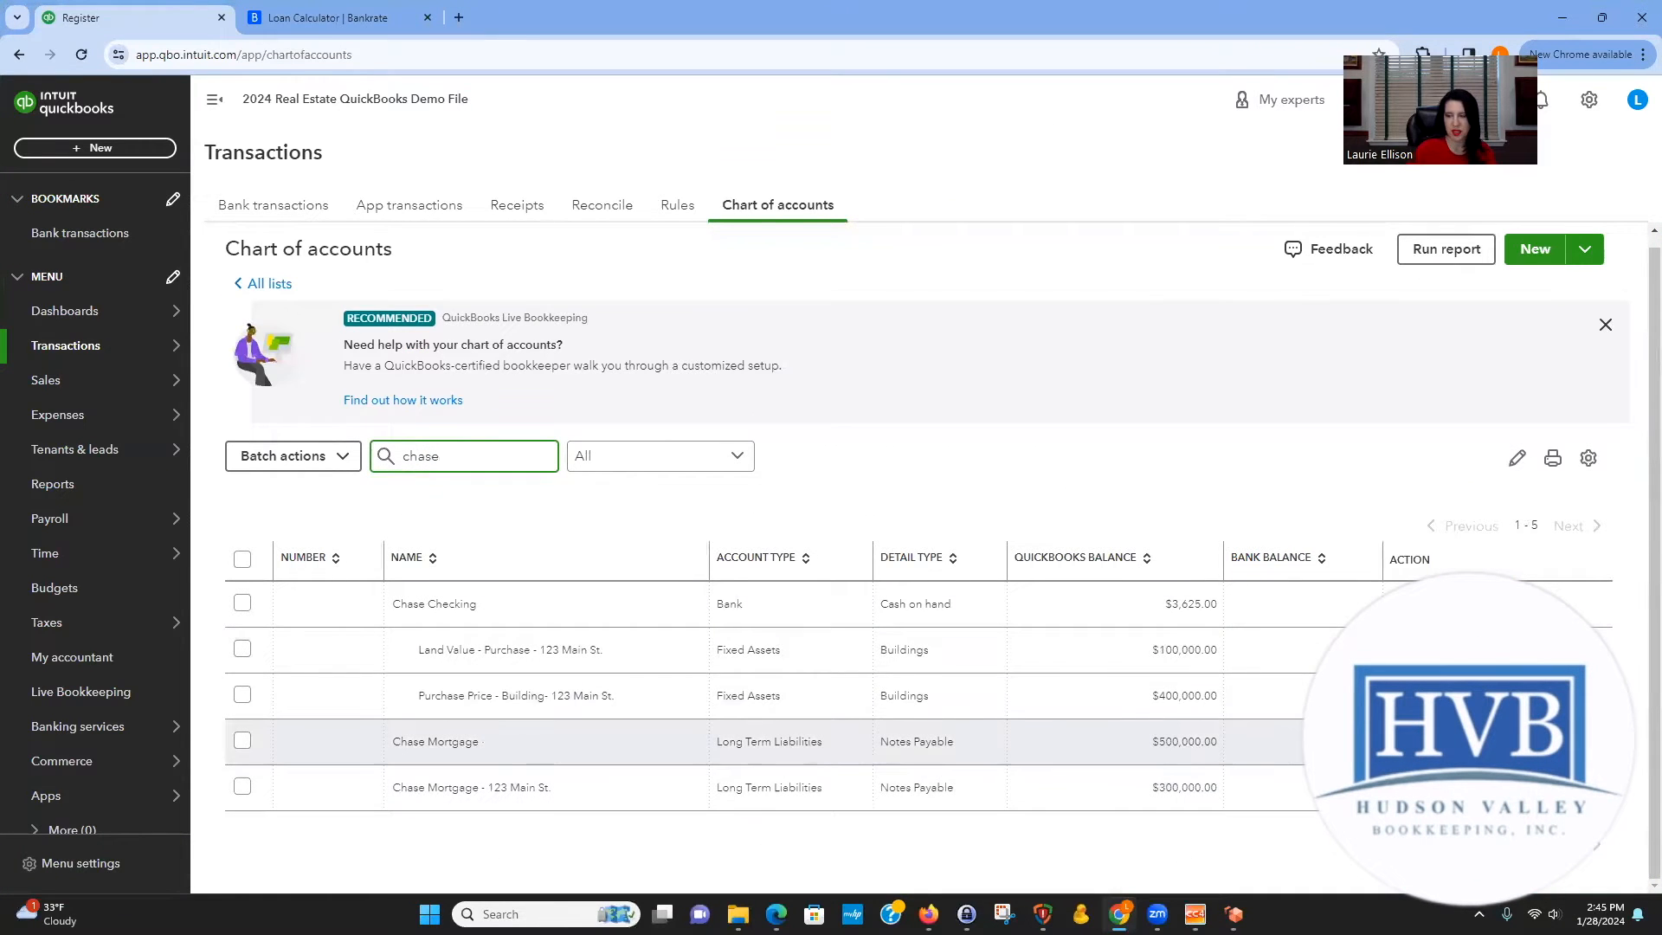
{"action": "left_click", "coordinate": [1393, 779]}
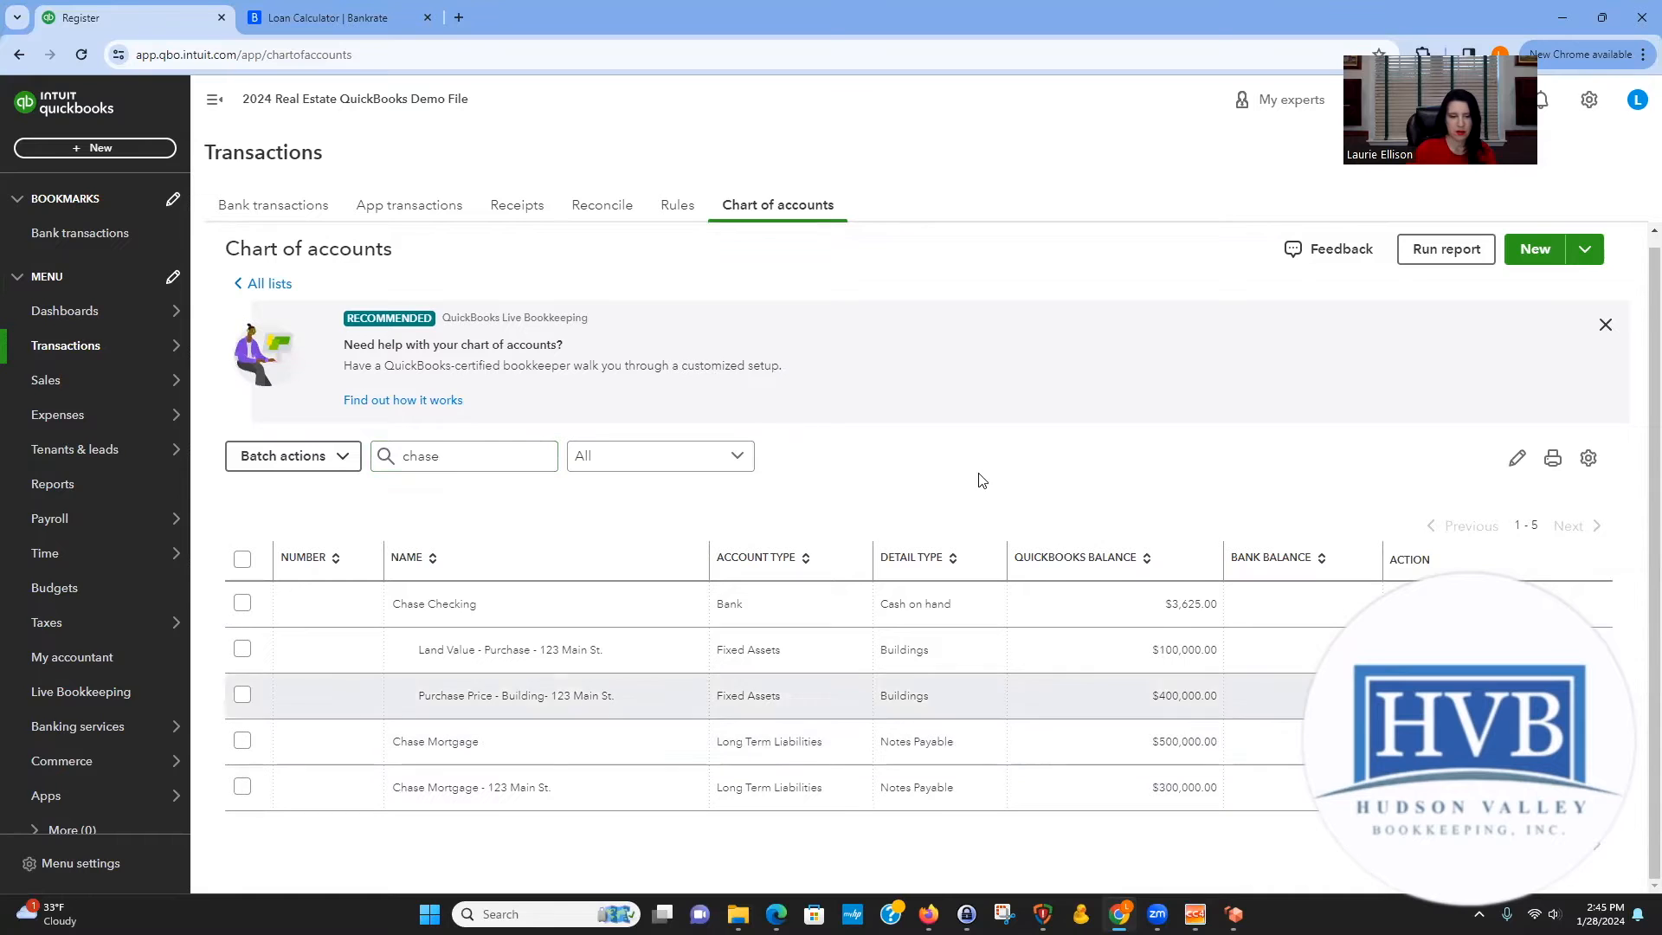
{"action": "left_click", "coordinate": [930, 284]}
{"action": "type", "text": "- 50 RR"}
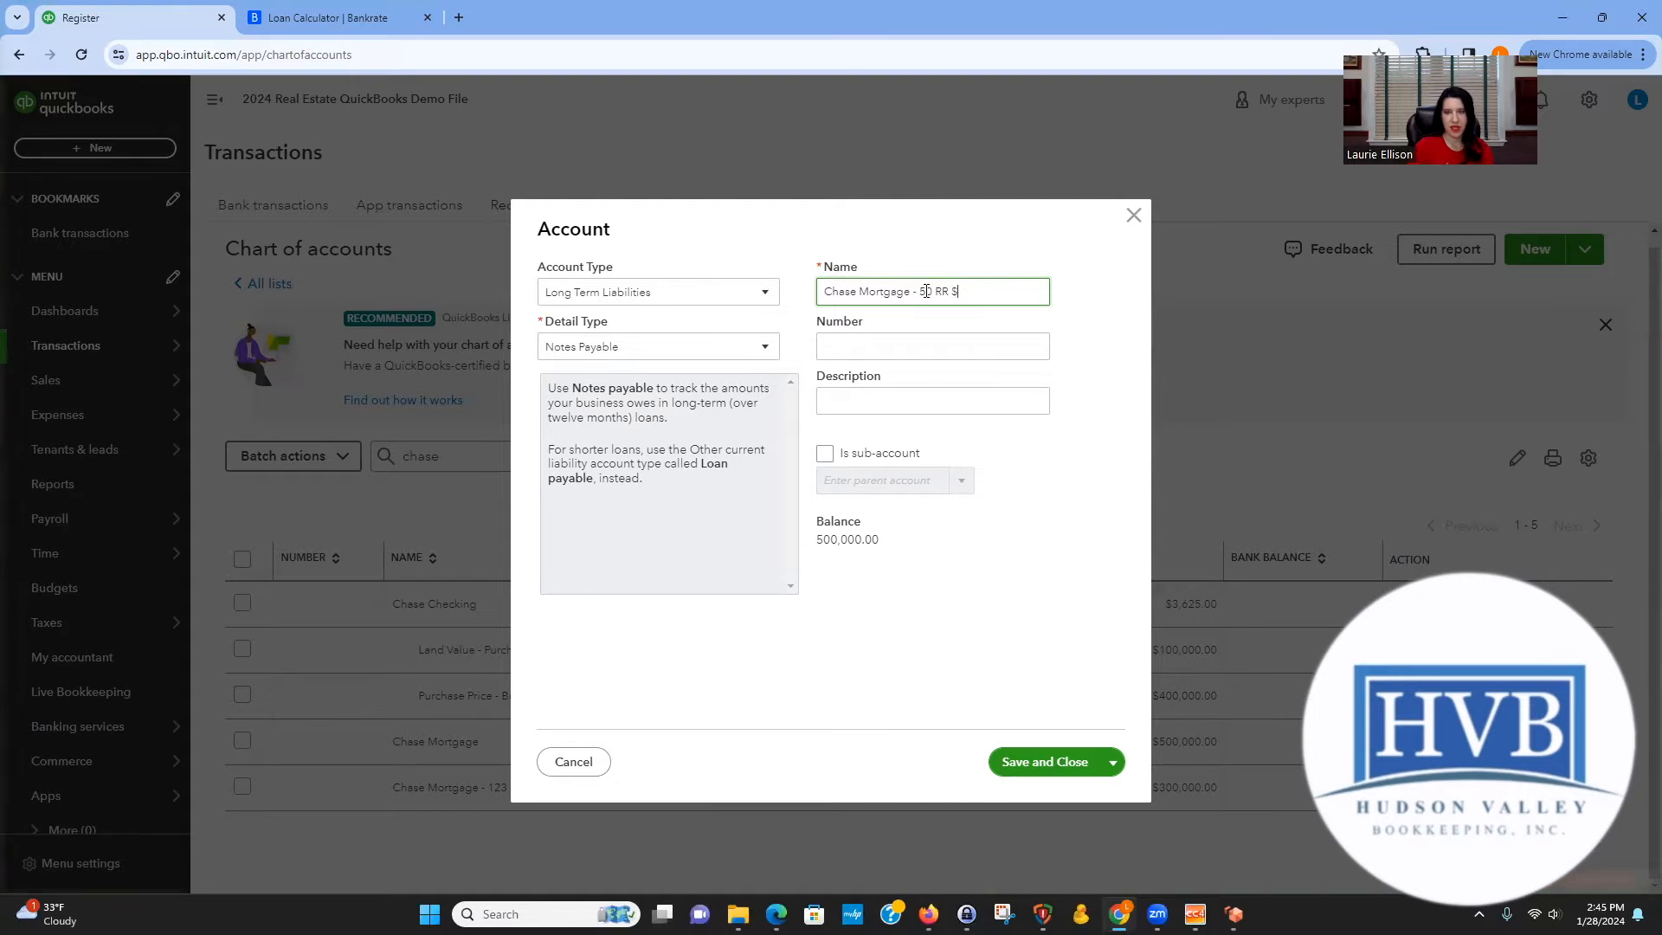
{"action": "type", "text": "$4,355.54"}
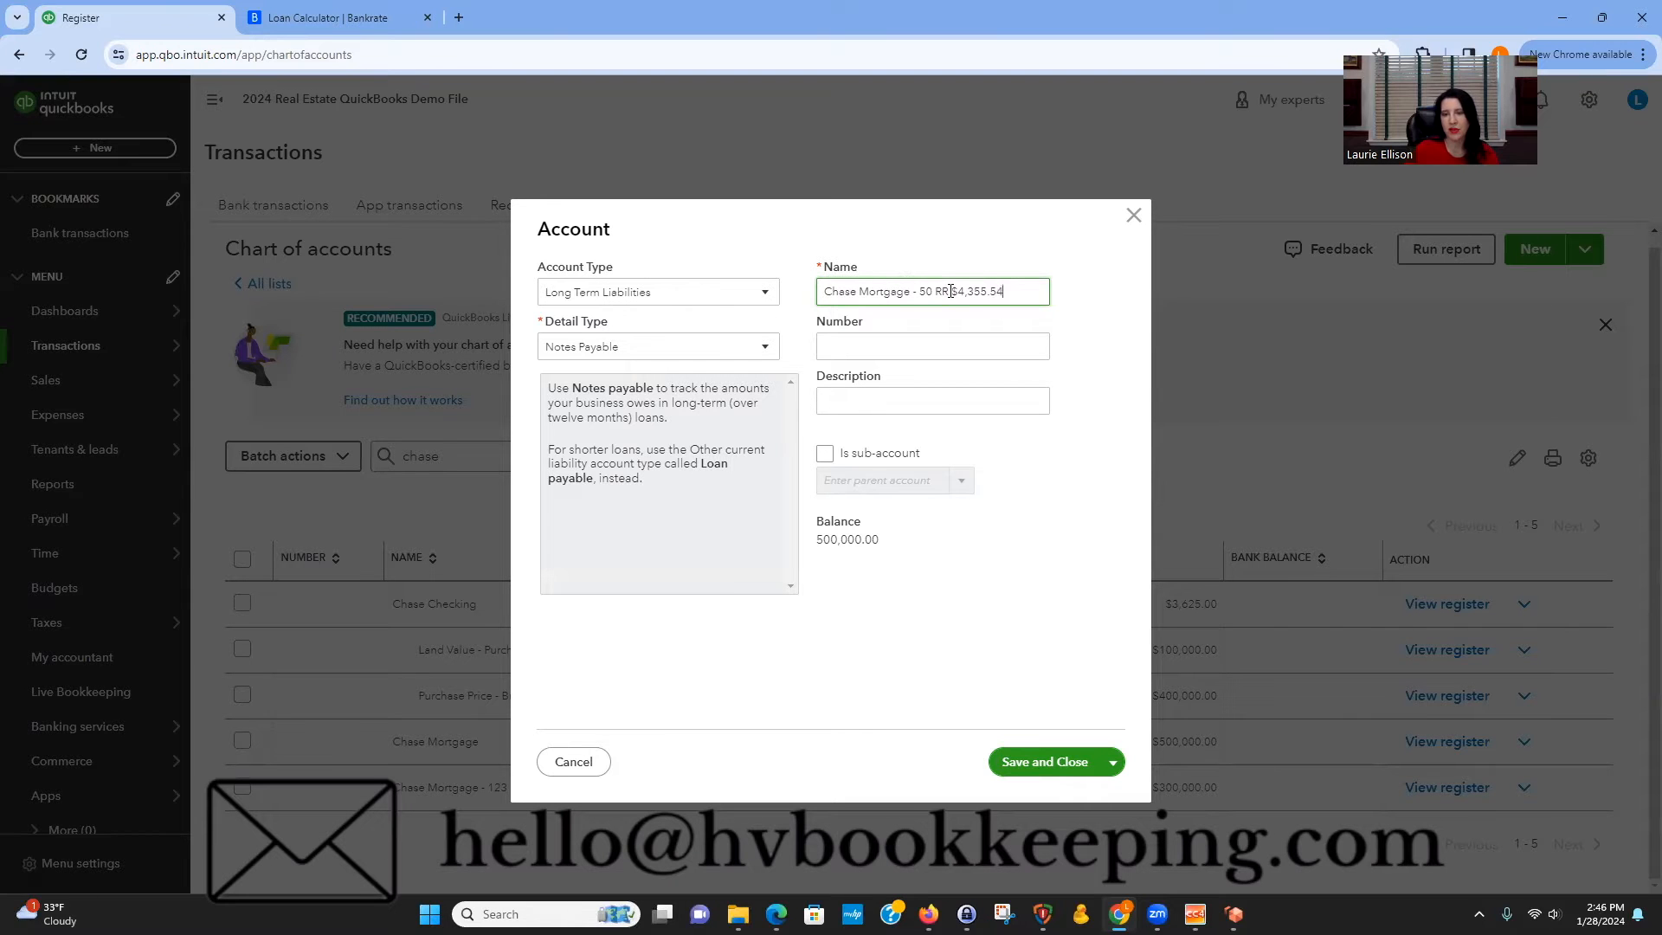
{"action": "left_click", "coordinate": [1071, 762]}
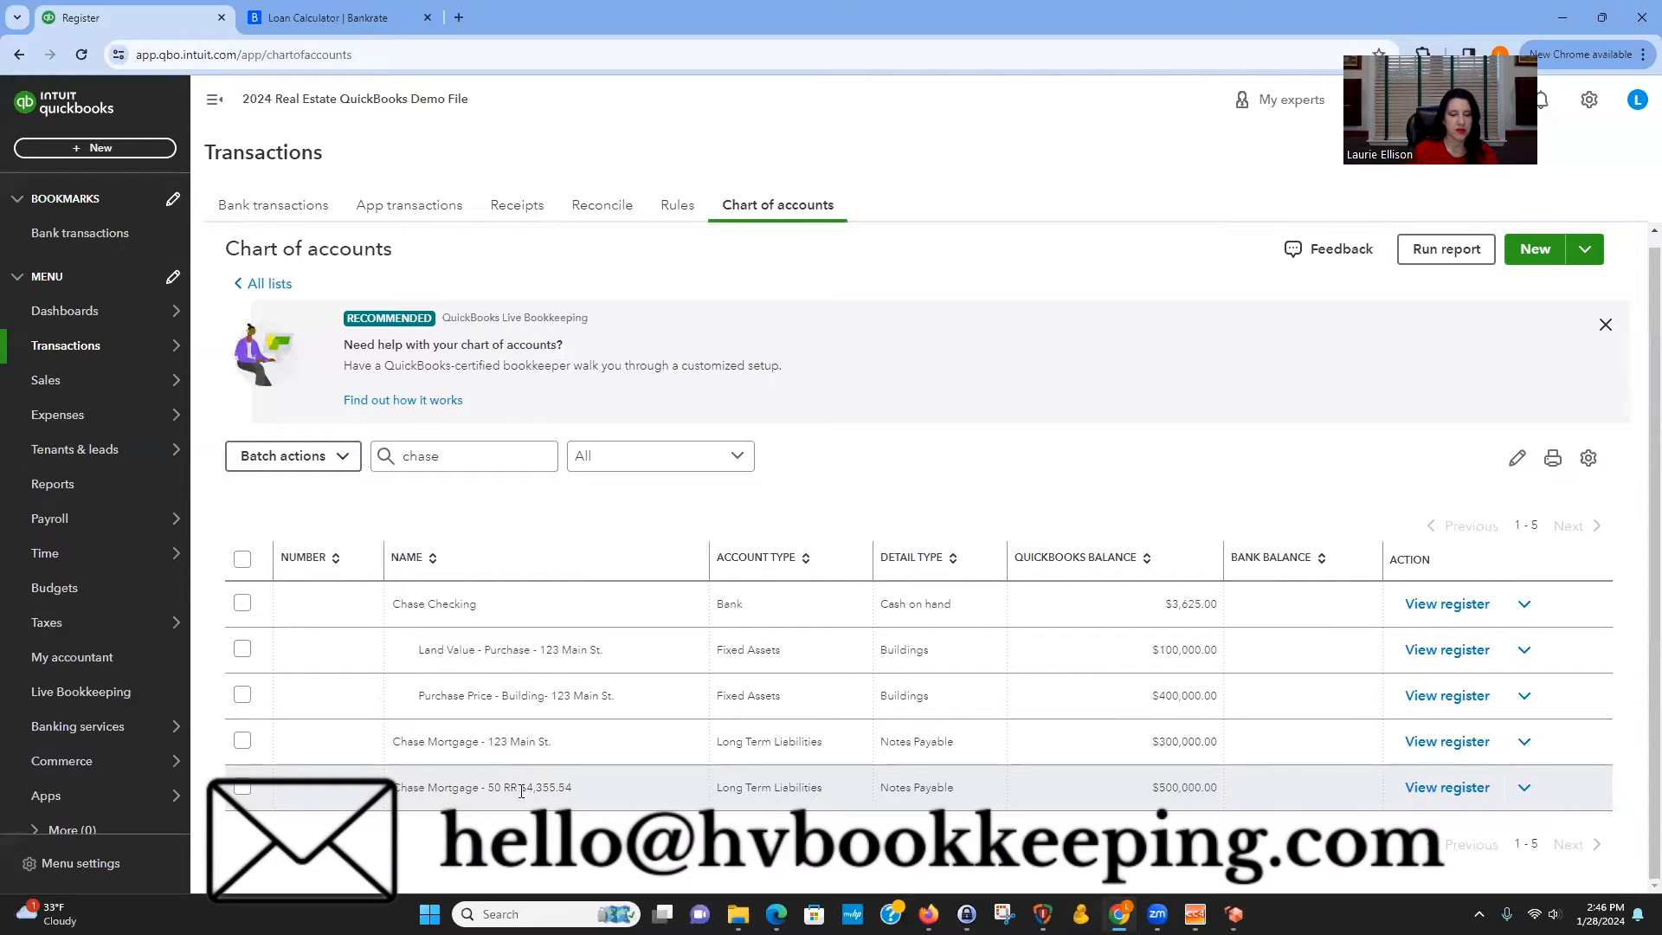
Open the Balance Sheet report and review its asset and liability balances.
{"action": "left_click_drag", "start_coordinate": [529, 787], "coordinate": [578, 787]}
{"action": "left_click", "coordinate": [901, 492]}
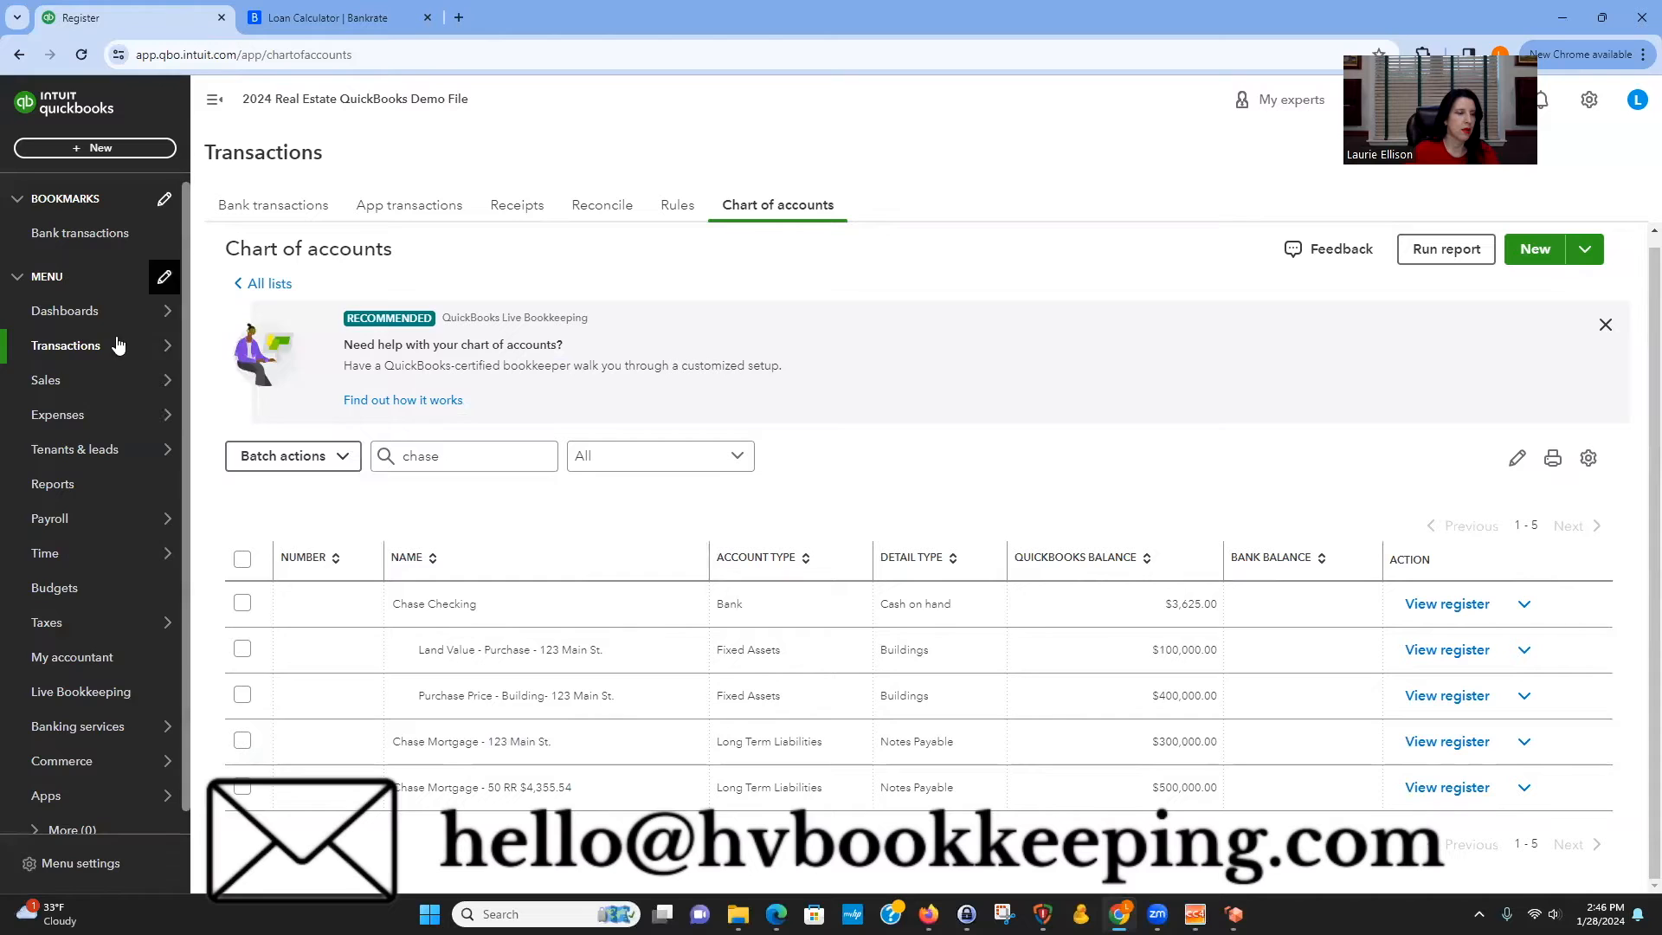
{"action": "mouse_move", "coordinate": [152, 433]}
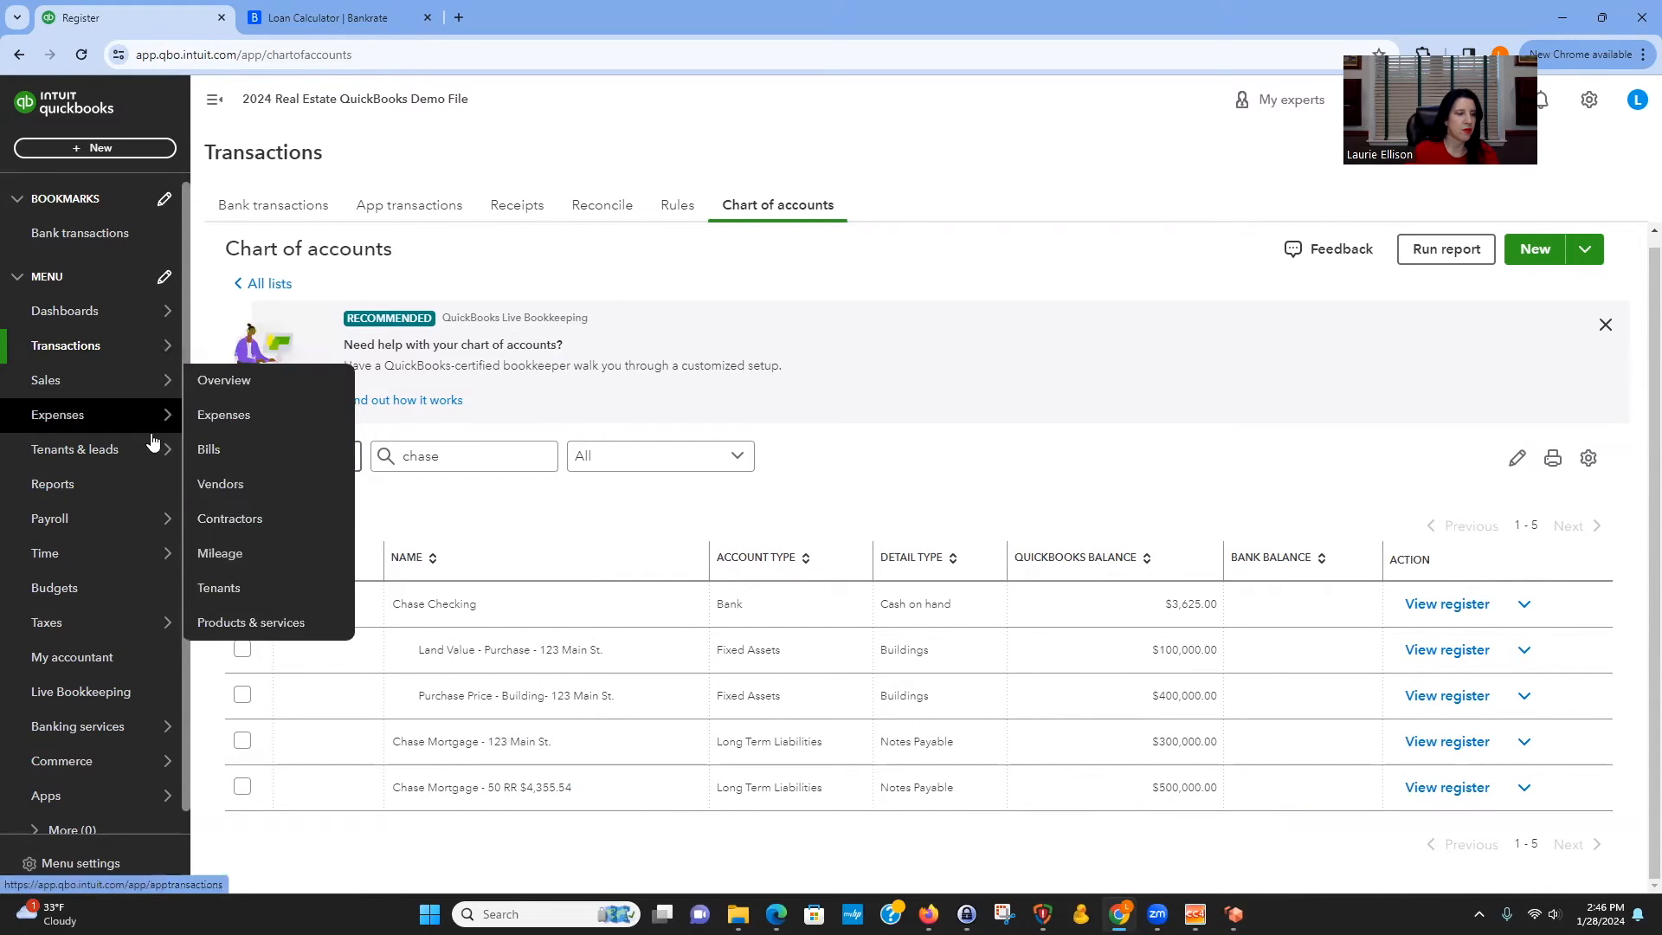
{"action": "left_click", "coordinate": [122, 482]}
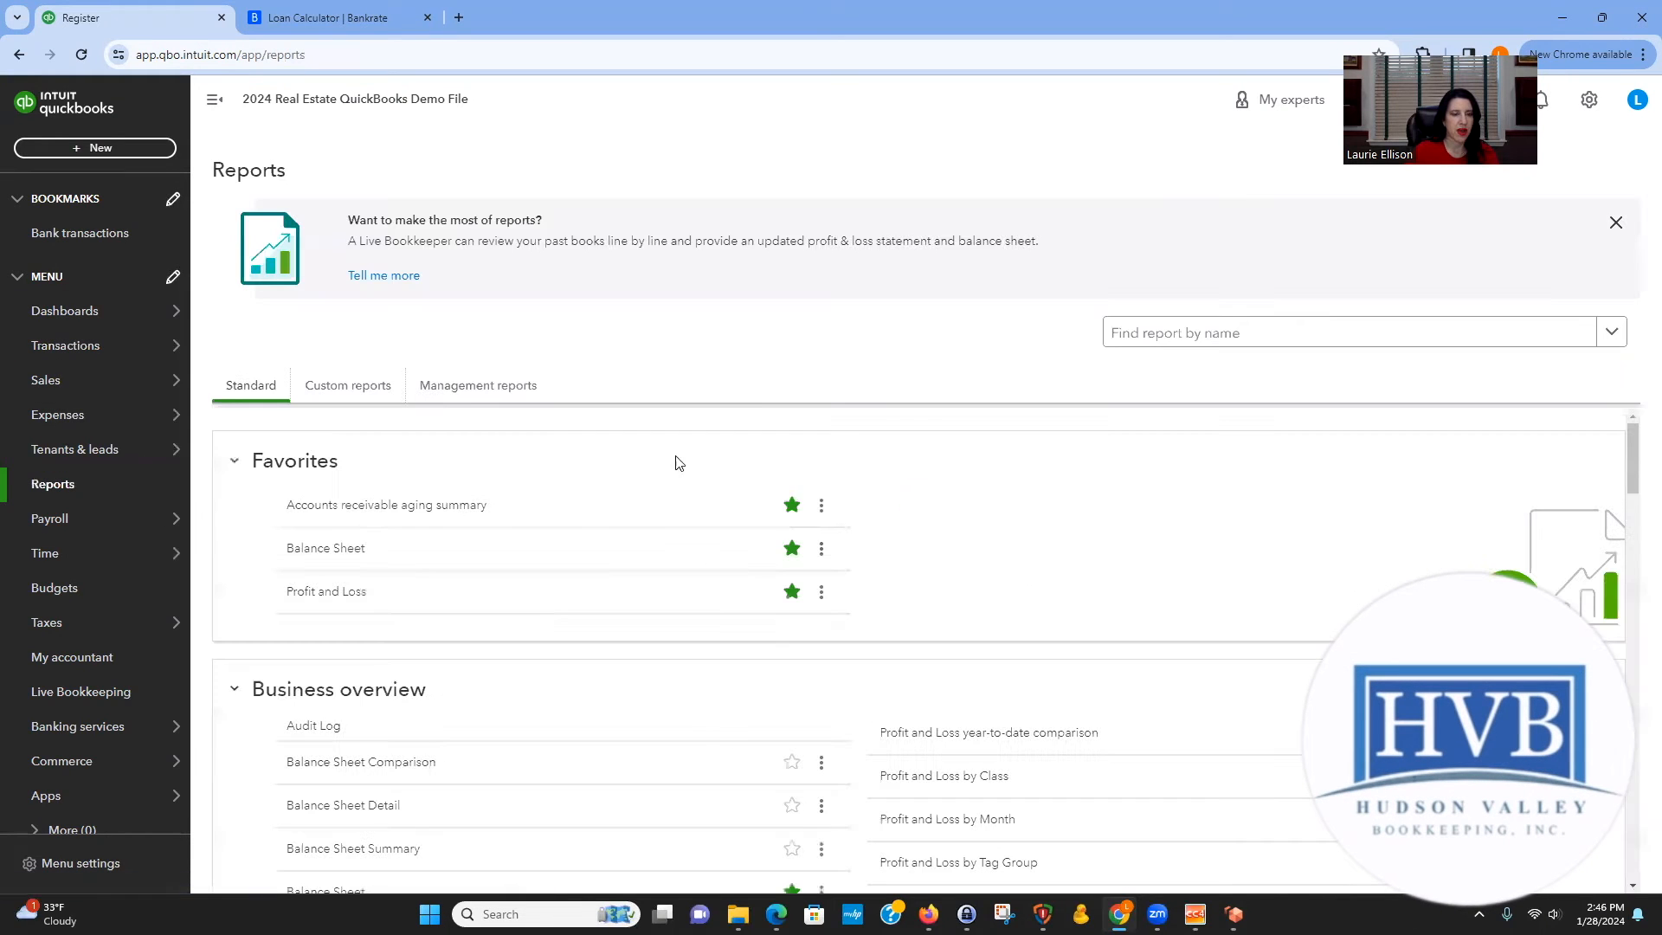
{"action": "left_click", "coordinate": [342, 547]}
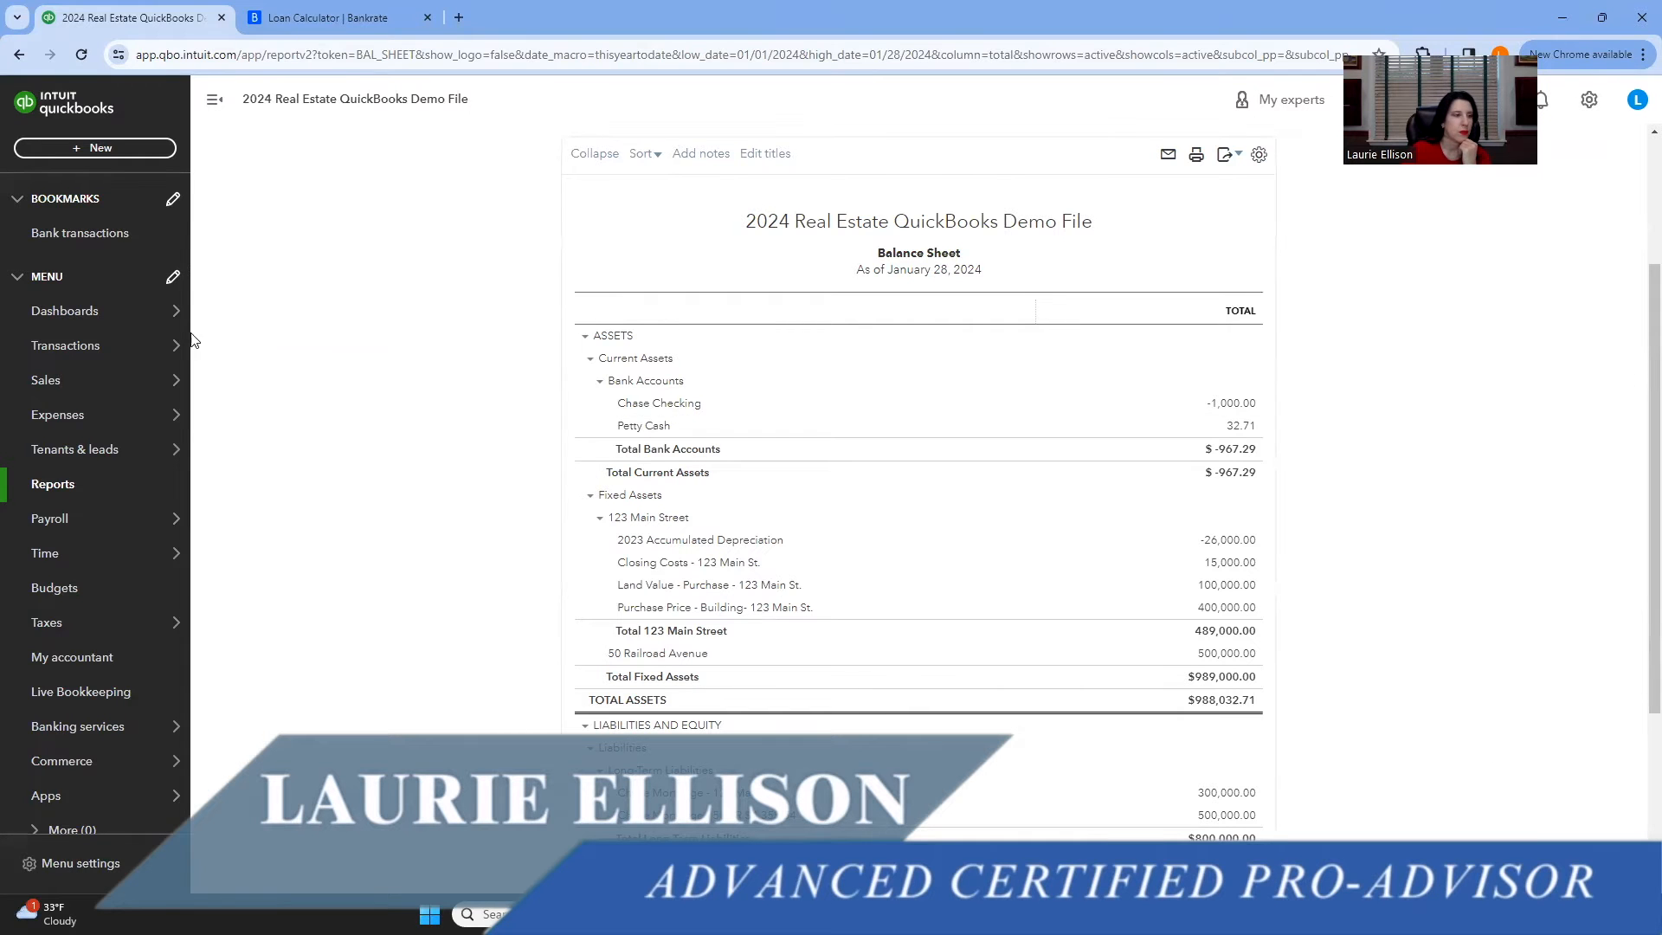
{"action": "scroll", "coordinate": [360, 453], "scroll_direction": "up", "scroll_amount": 3}
Open the Chase Checking register from the chart of accounts and start a new expense.
{"action": "mouse_move", "coordinate": [75, 348]}
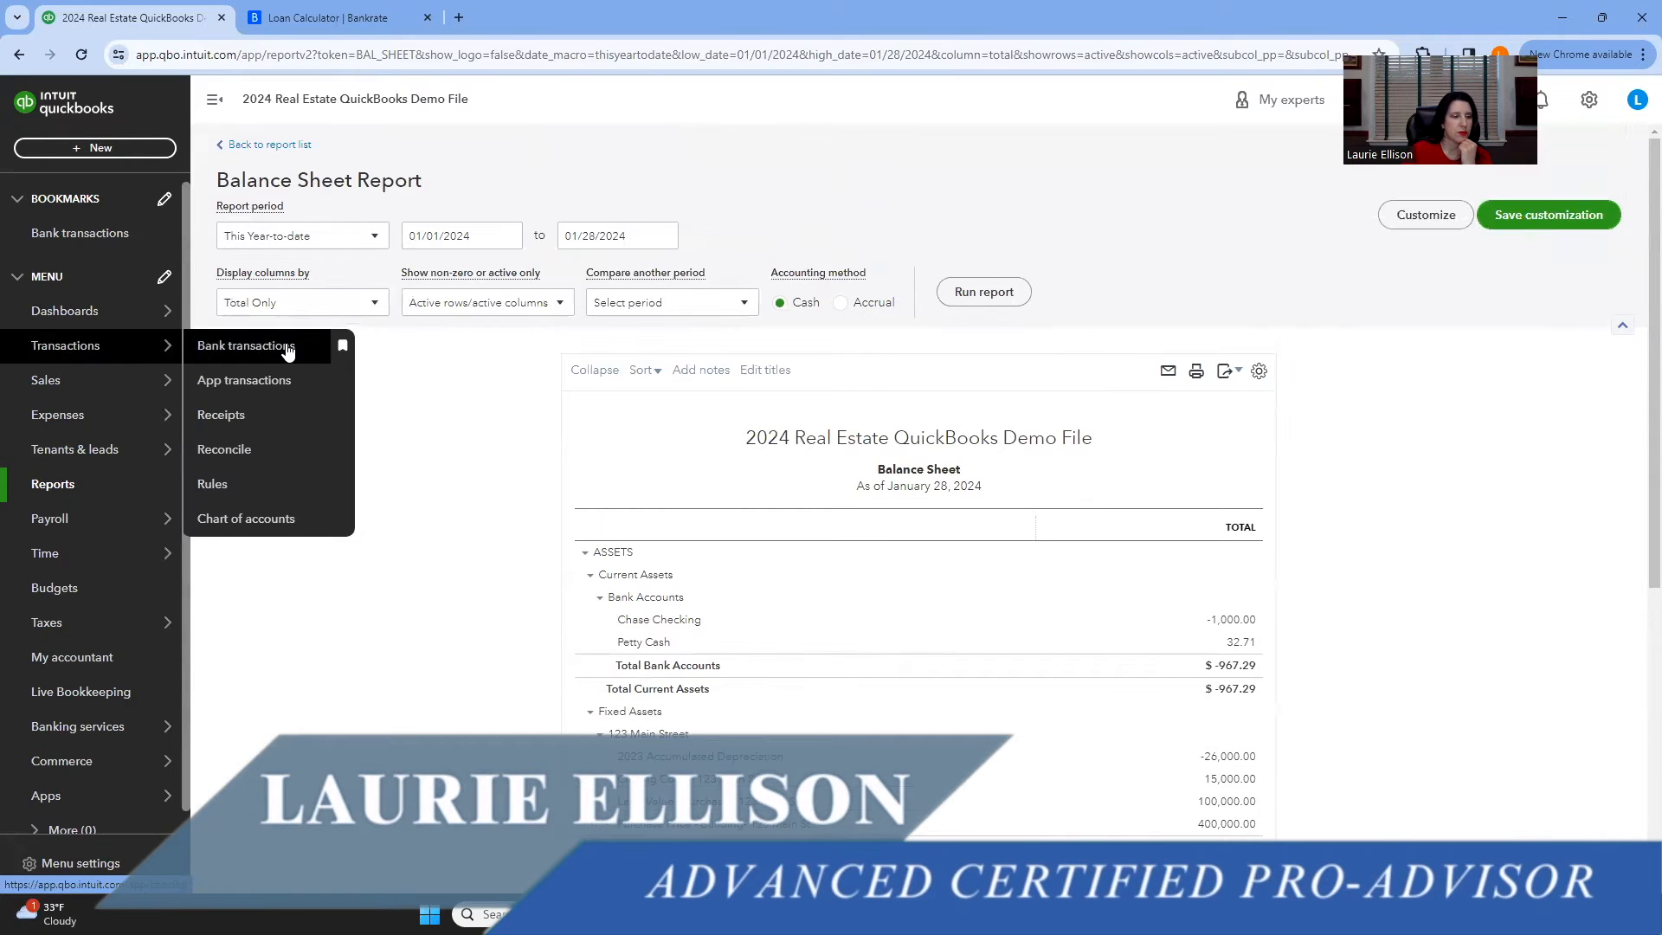
{"action": "left_click", "coordinate": [264, 520]}
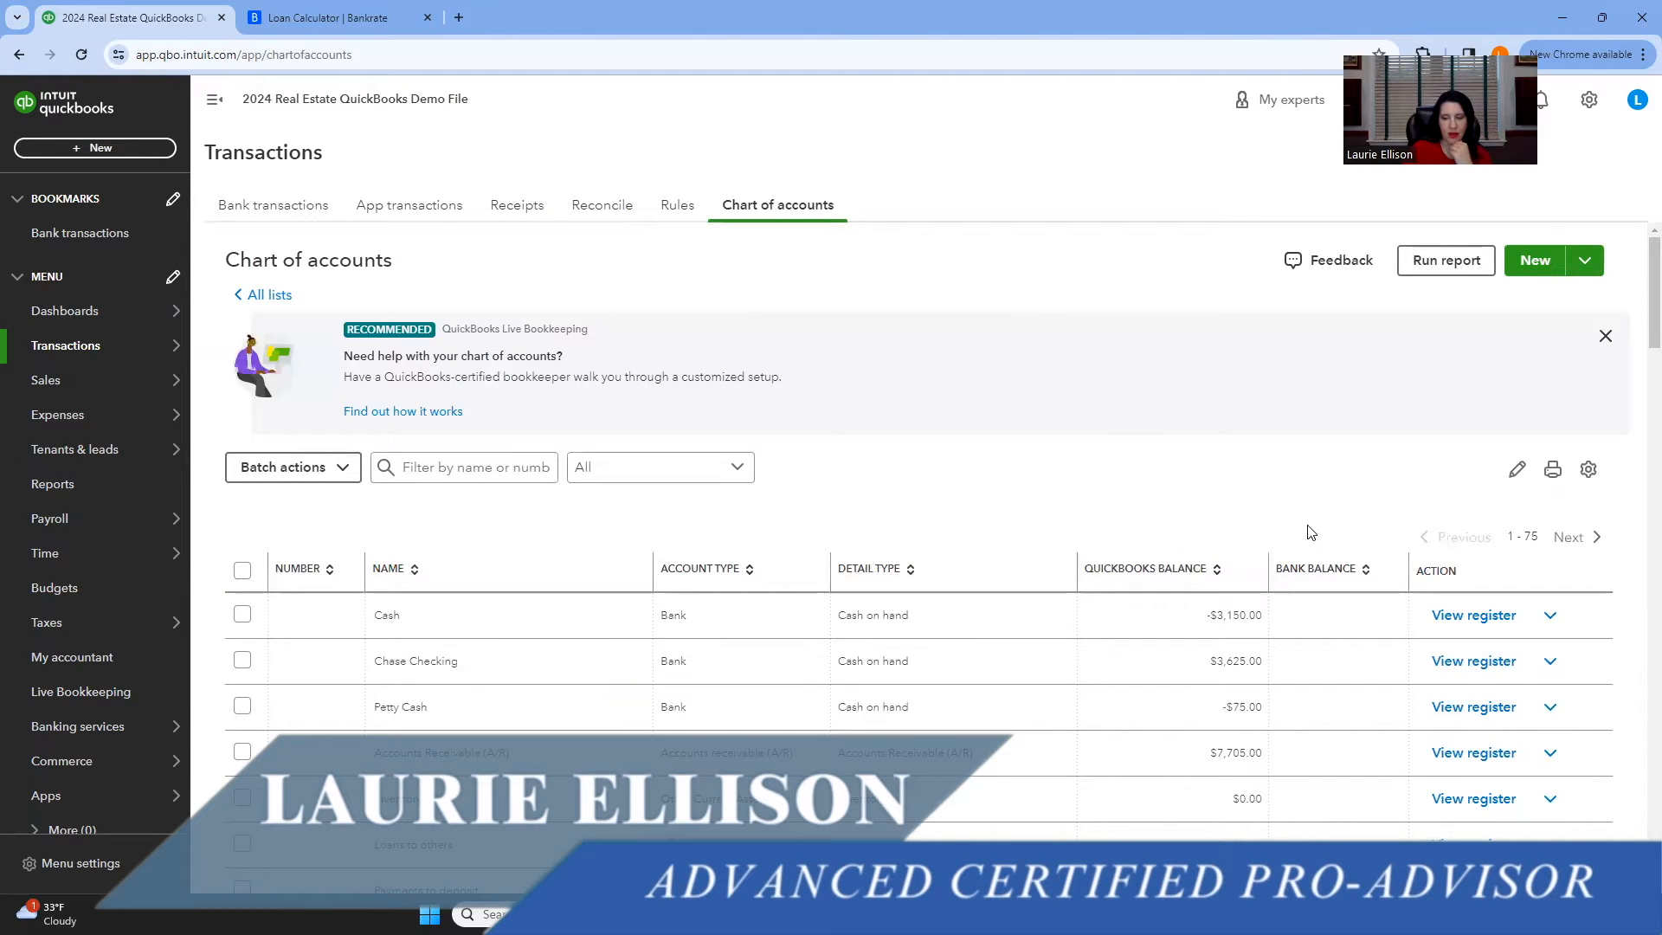
{"action": "left_click", "coordinate": [1473, 660]}
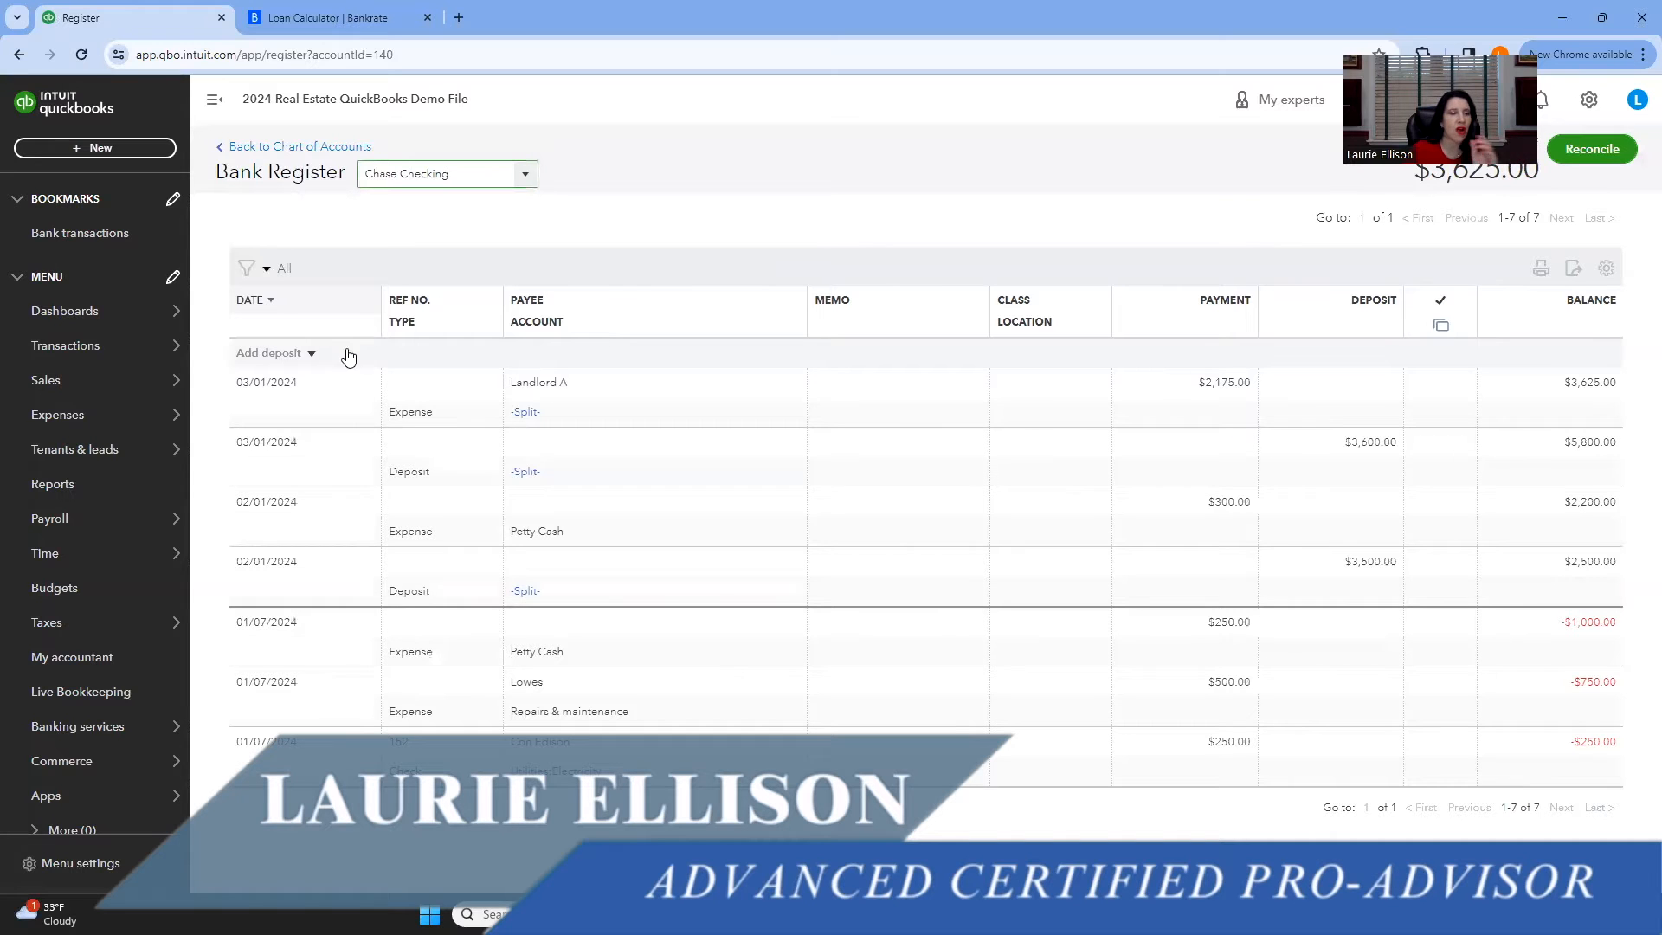
{"action": "left_click", "coordinate": [308, 355]}
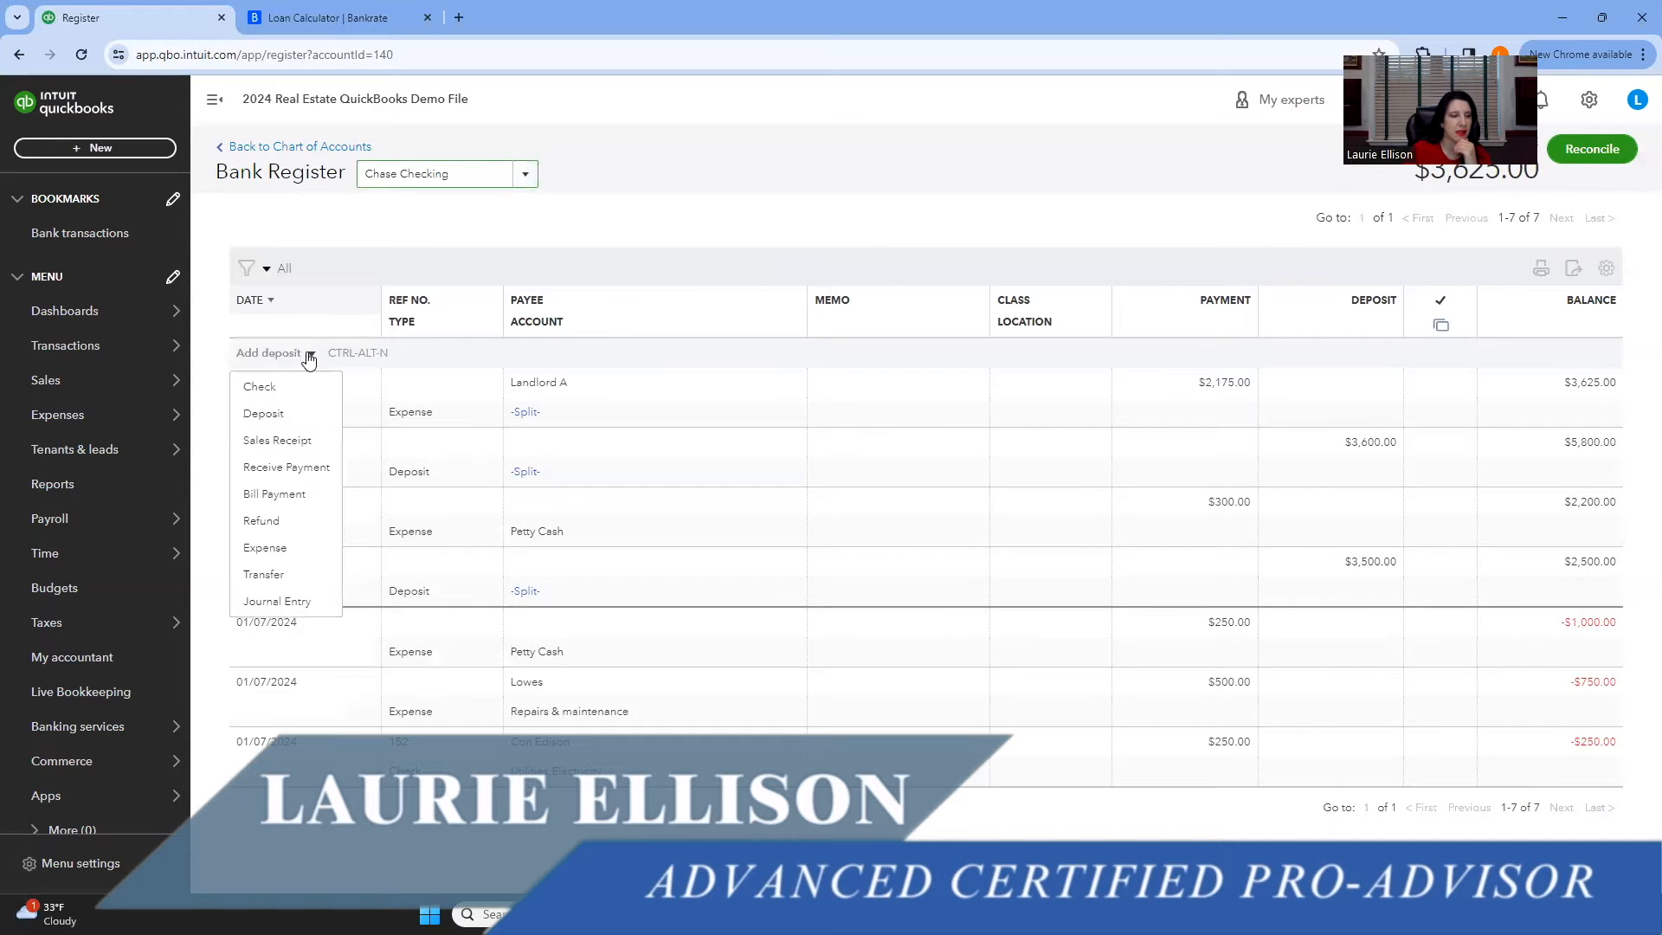
{"action": "left_click", "coordinate": [299, 549]}
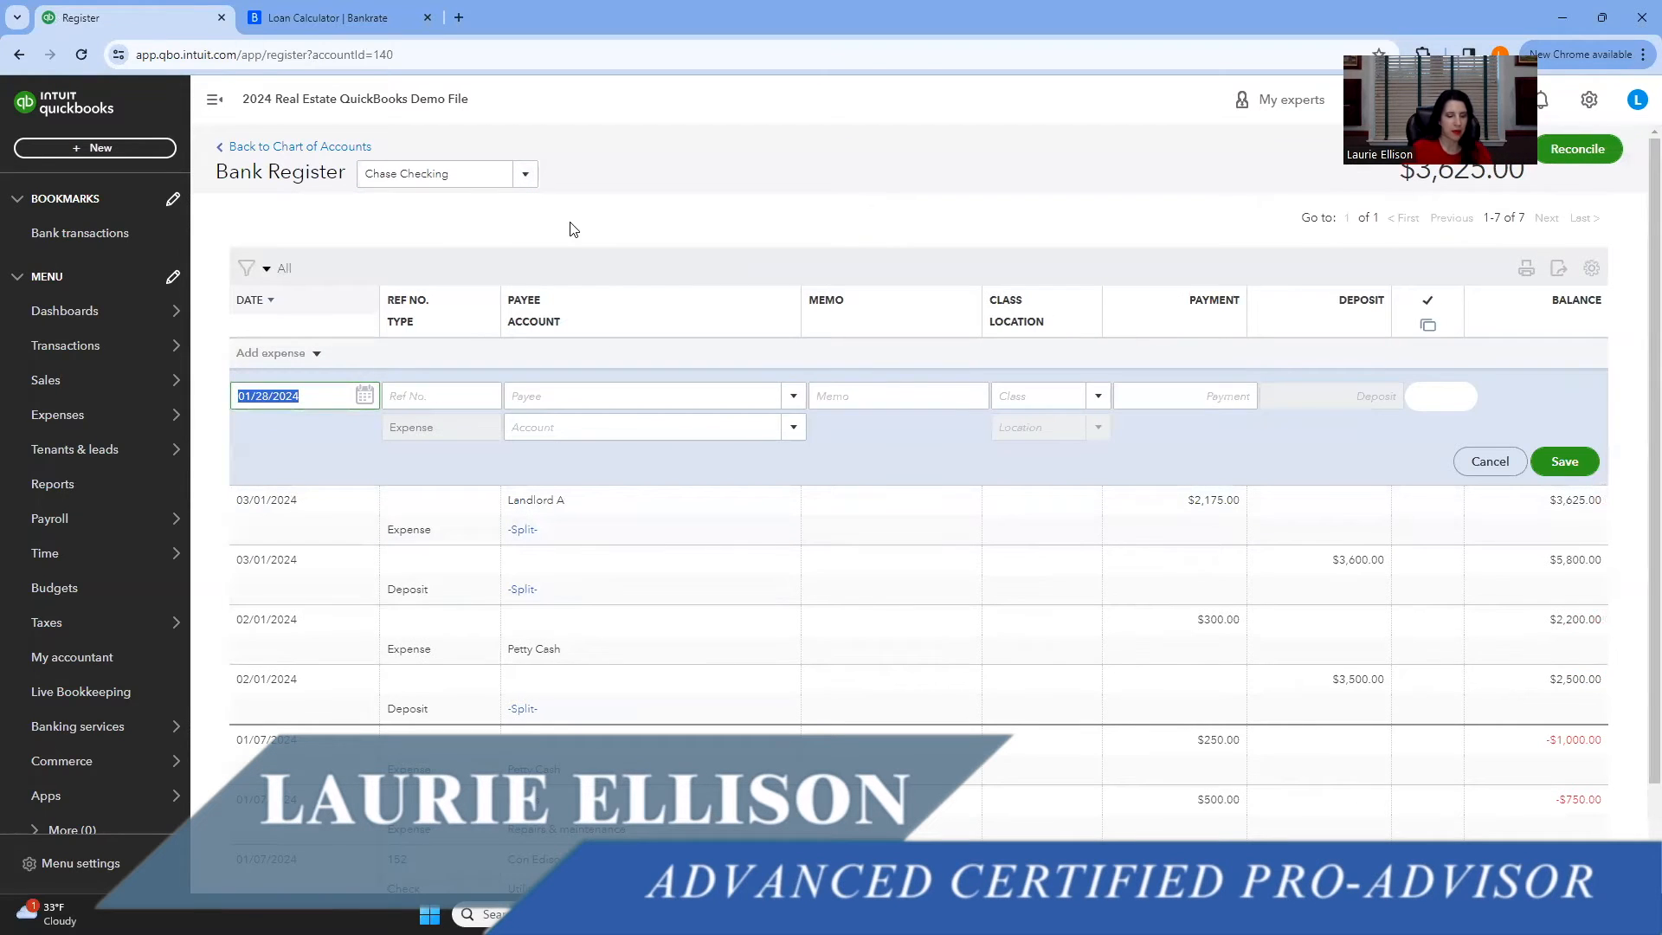
Date the expense 02/01/2024 and add Chase Mortgage as a new vendor payee.
{"action": "type", "text": "2/1/24"}
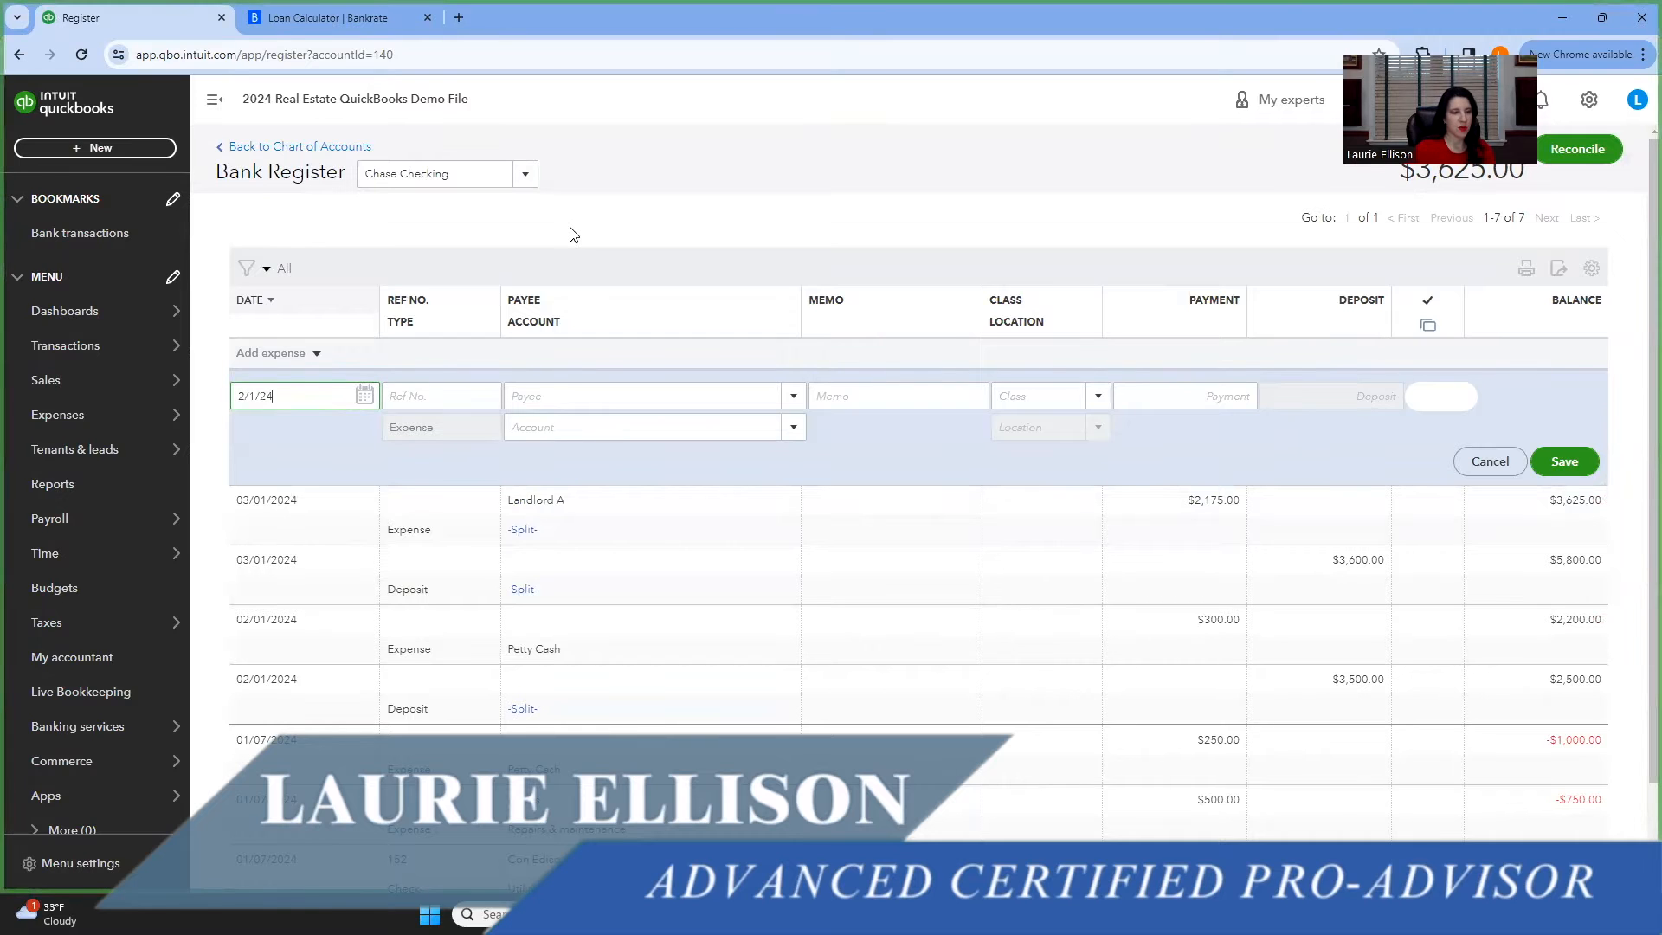
{"action": "key", "text": "Tab"}
{"action": "key", "text": "Tab"}
{"action": "type", "text": "Cha"}
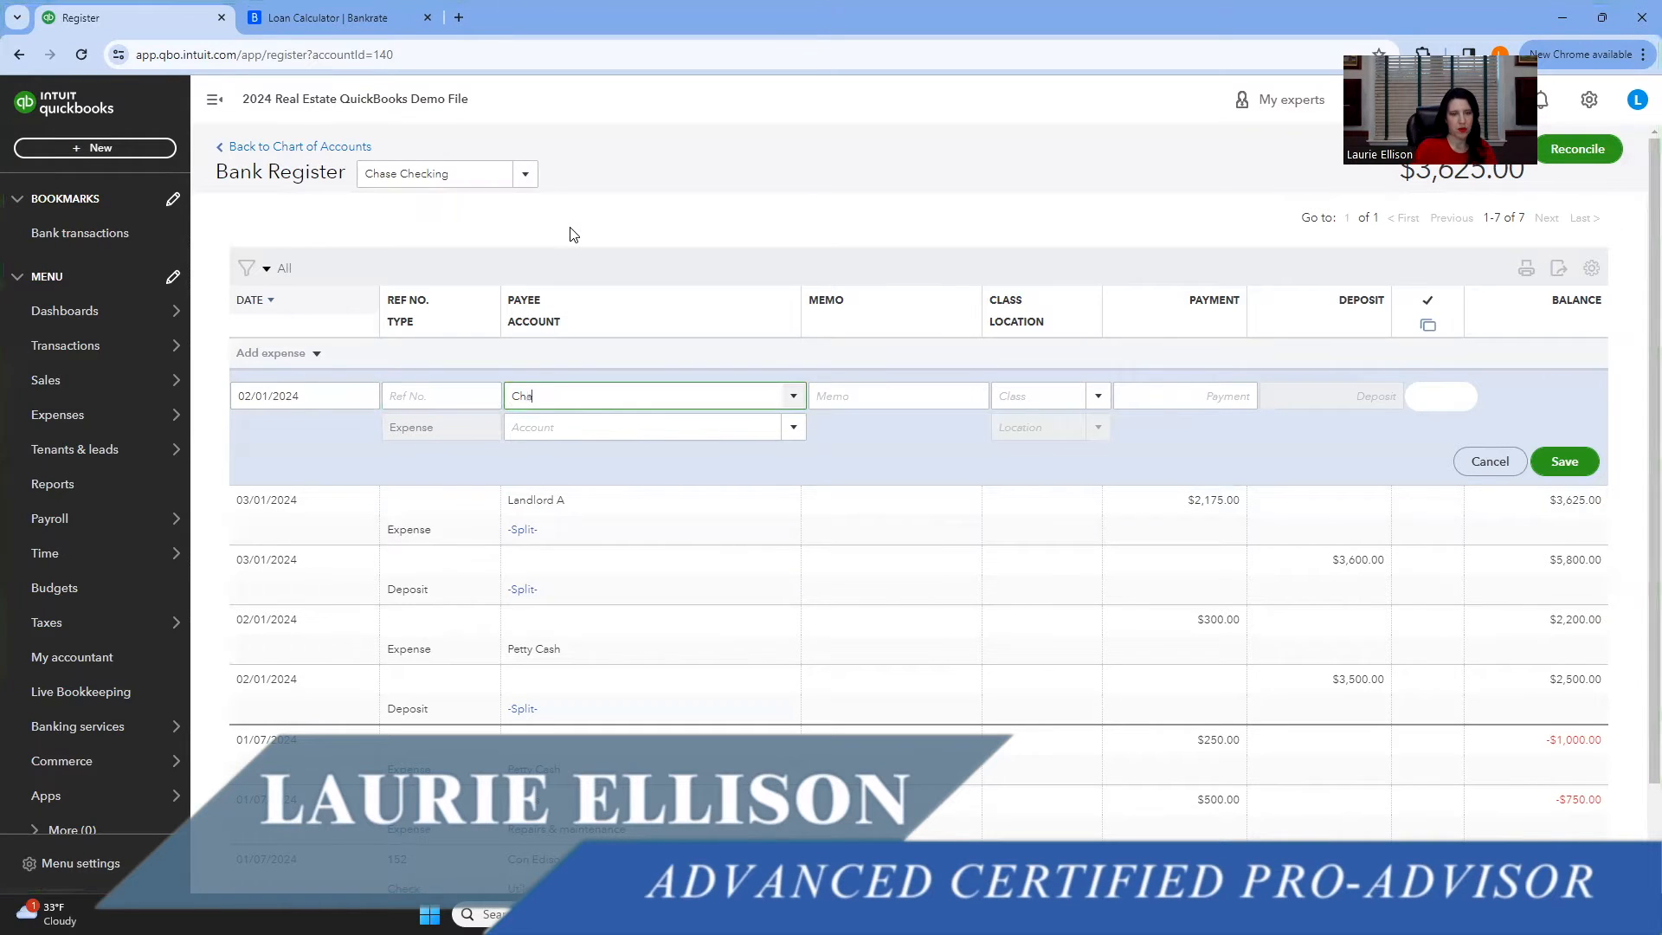
{"action": "type", "text": "se Mortgage"}
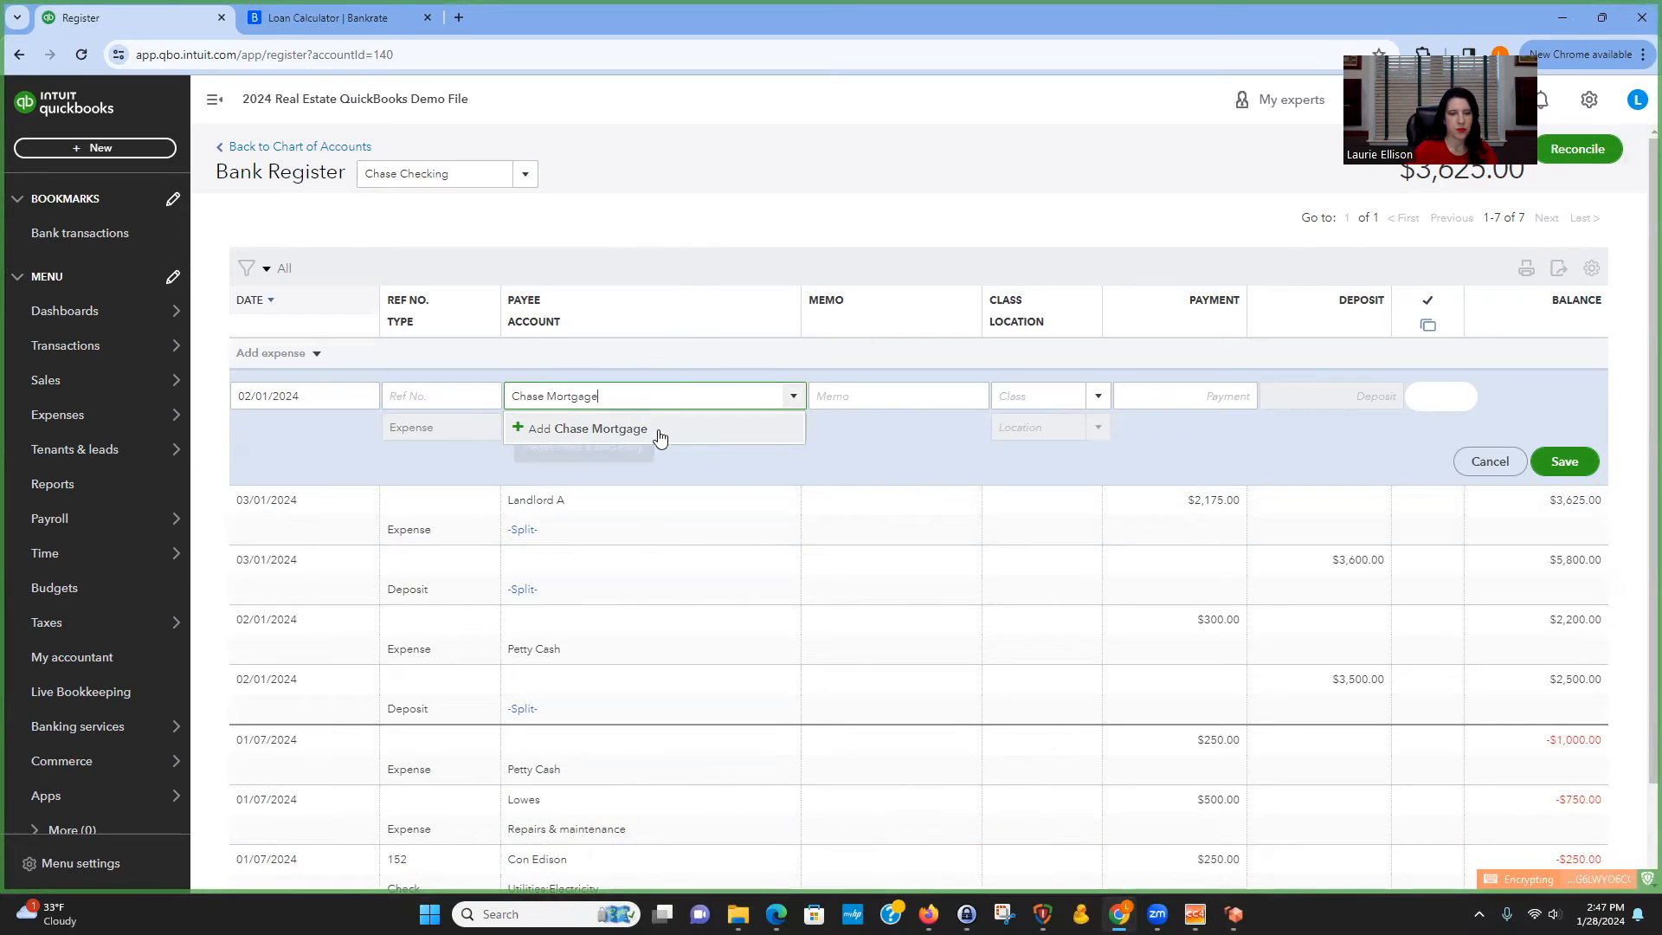
{"action": "left_click", "coordinate": [660, 430]}
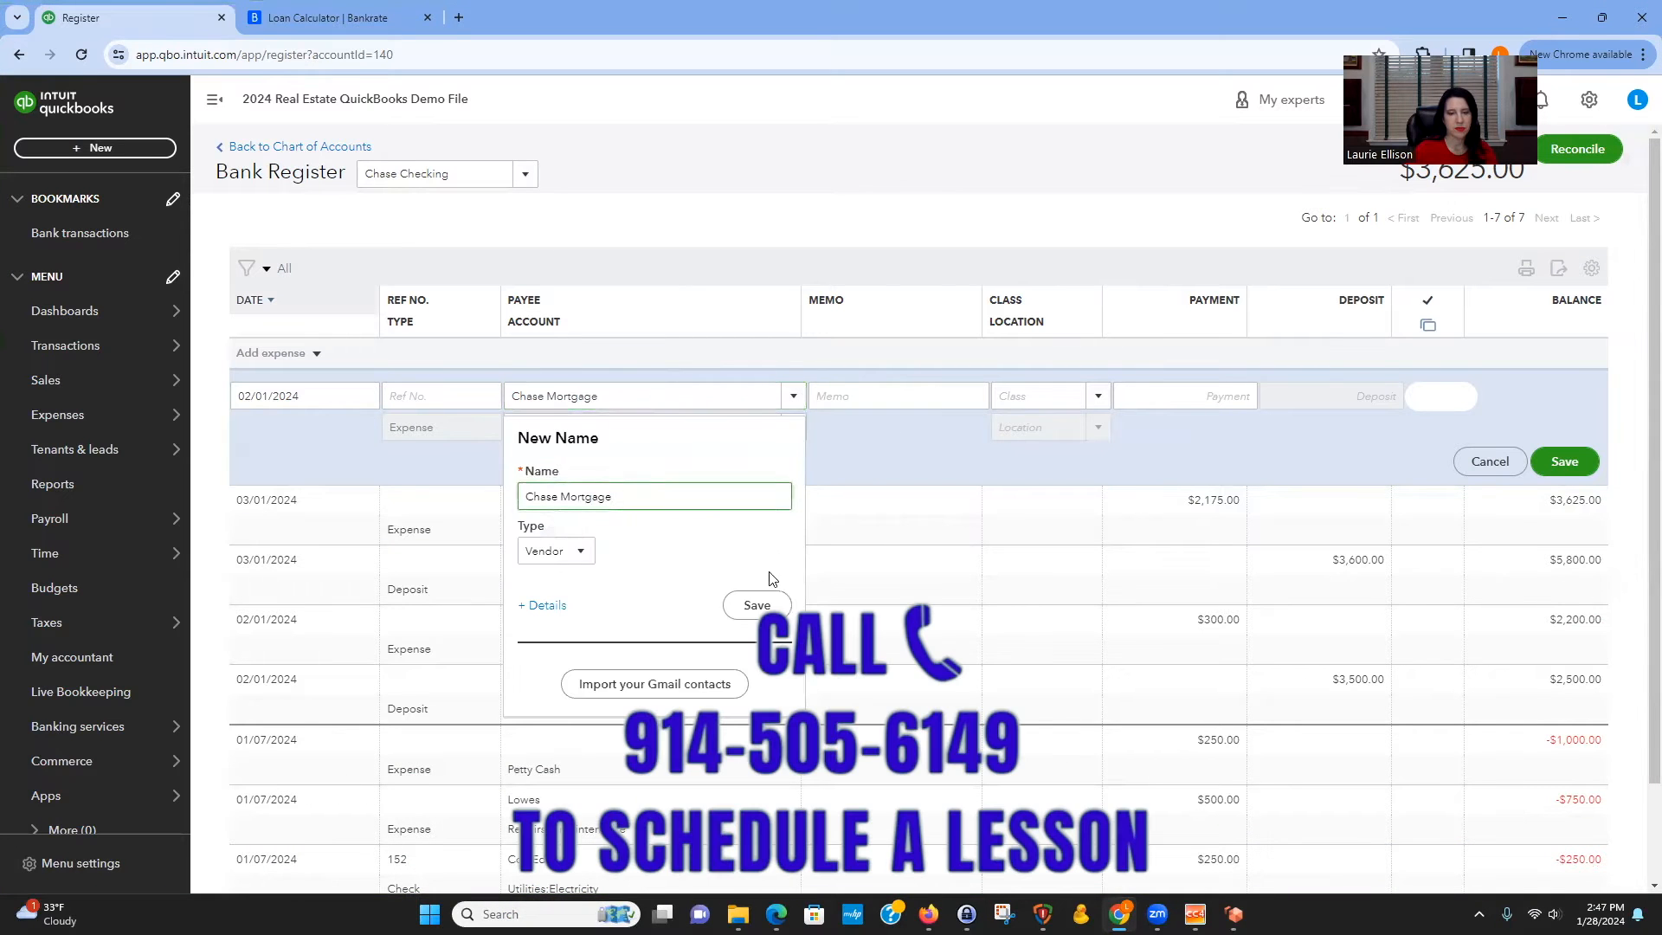
{"action": "left_click", "coordinate": [760, 605]}
Enter the payment amount 4,355.54, copied from the first payment in the loan calculator's amortization schedule.
{"action": "left_click", "coordinate": [1102, 396]}
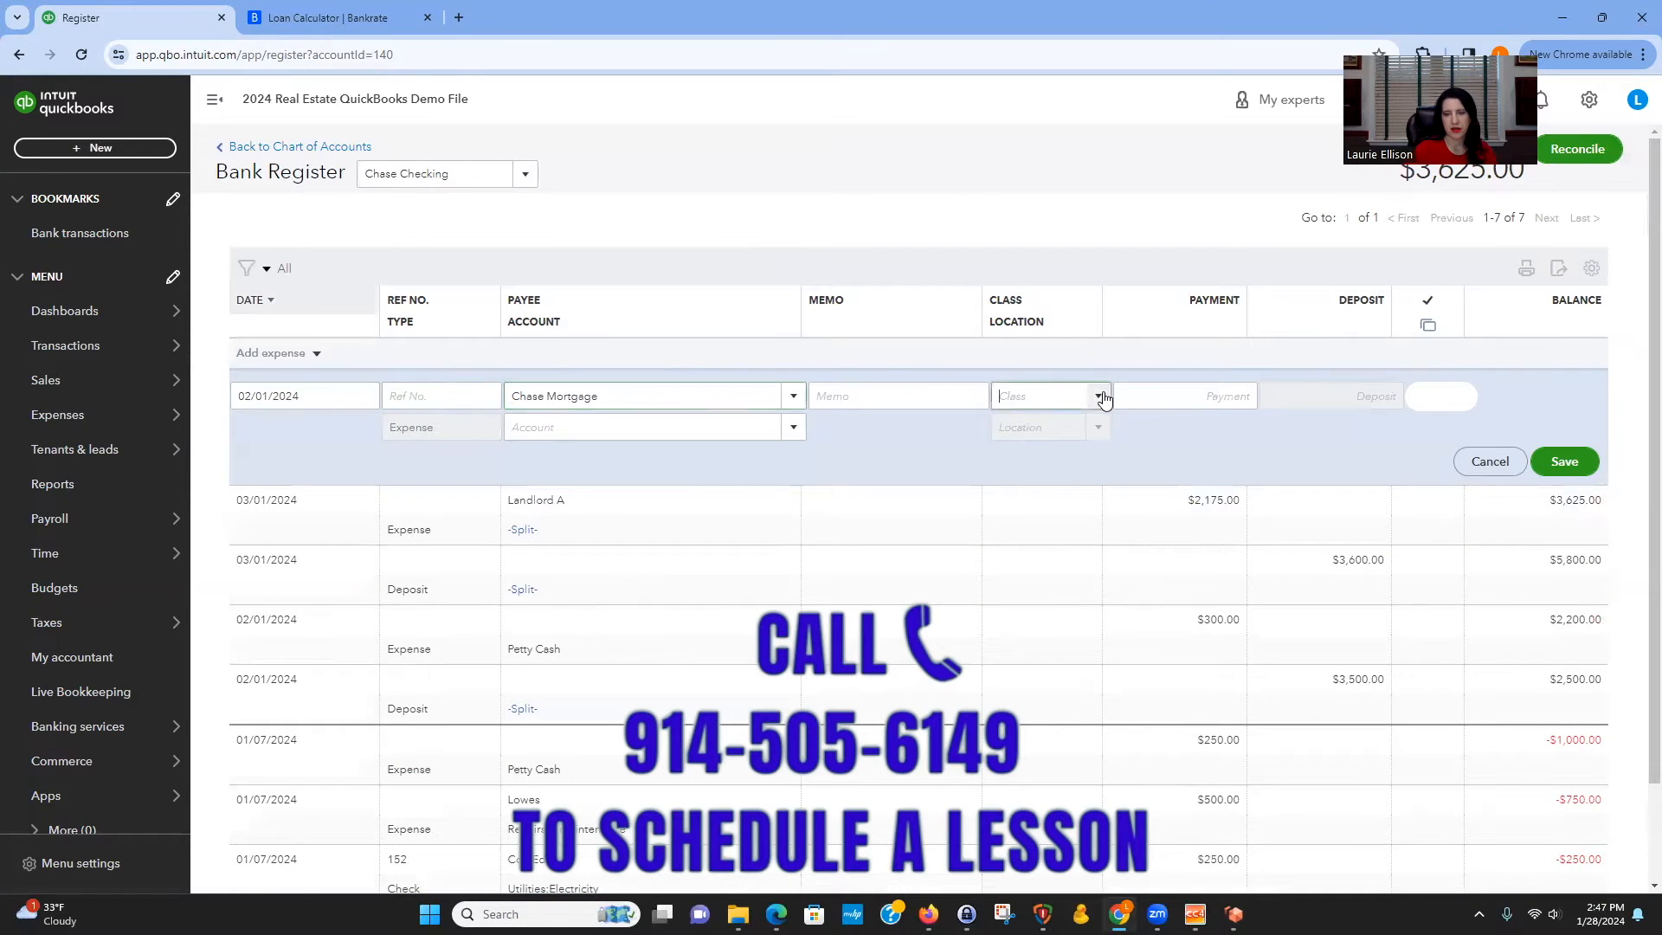
{"action": "left_click", "coordinate": [1191, 390]}
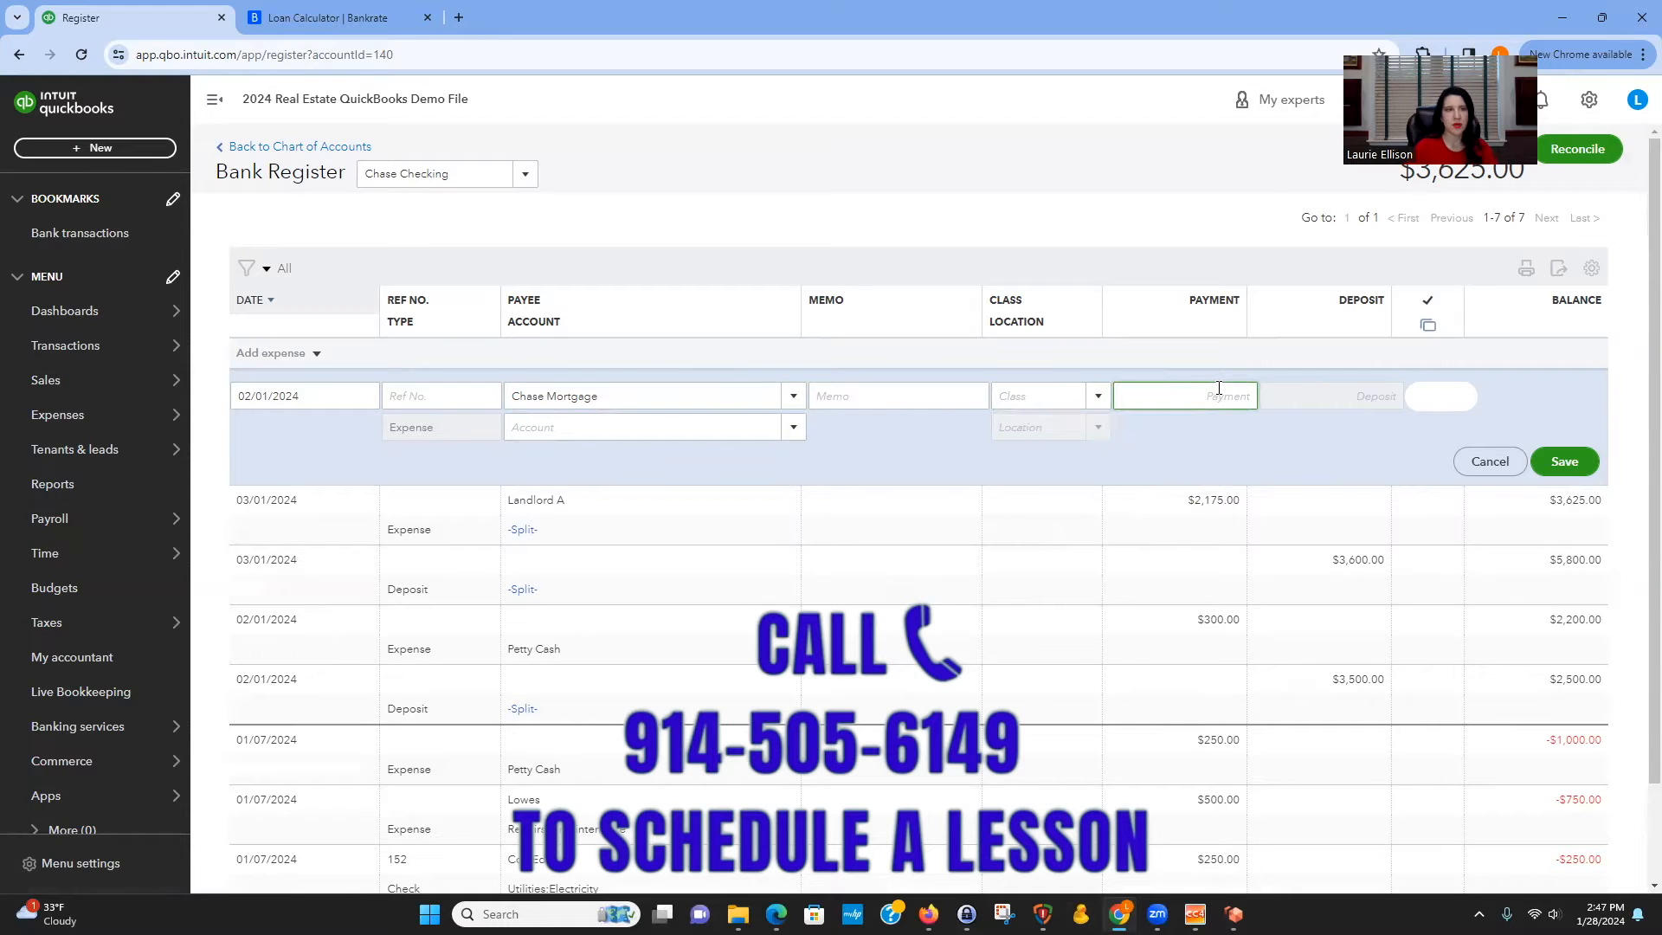
{"action": "left_click", "coordinate": [346, 17]}
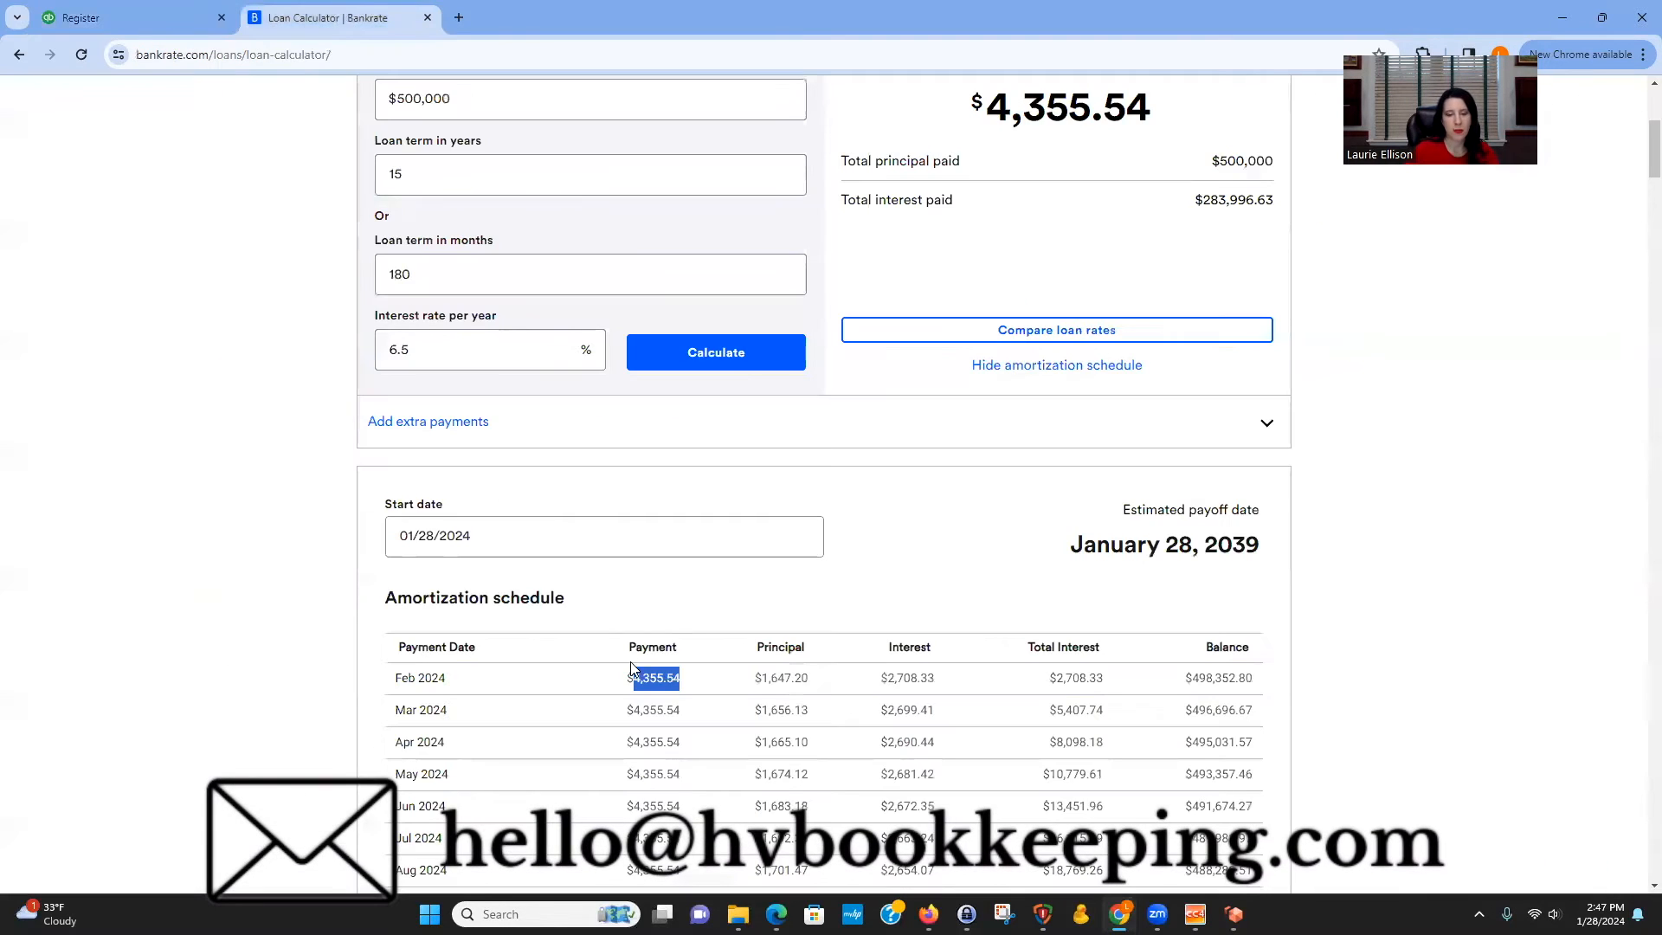
{"action": "left_click", "coordinate": [703, 689]}
{"action": "double_click", "coordinate": [667, 678]}
{"action": "left_click", "coordinate": [130, 18]}
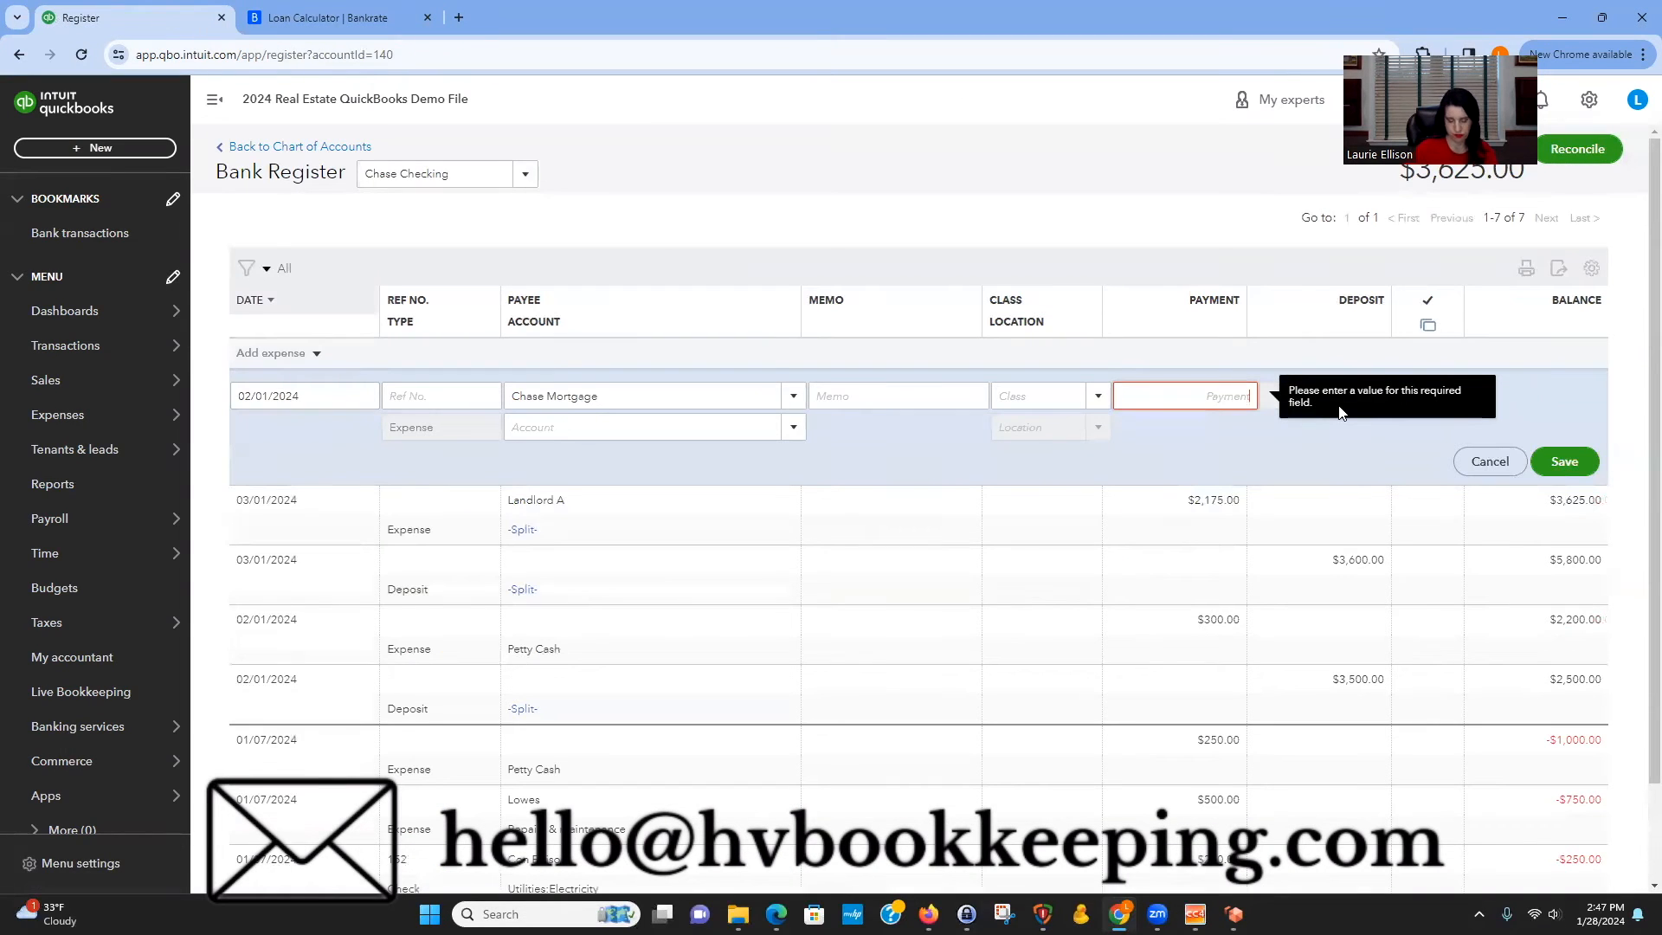
{"action": "type", "text": "4,355.5"}
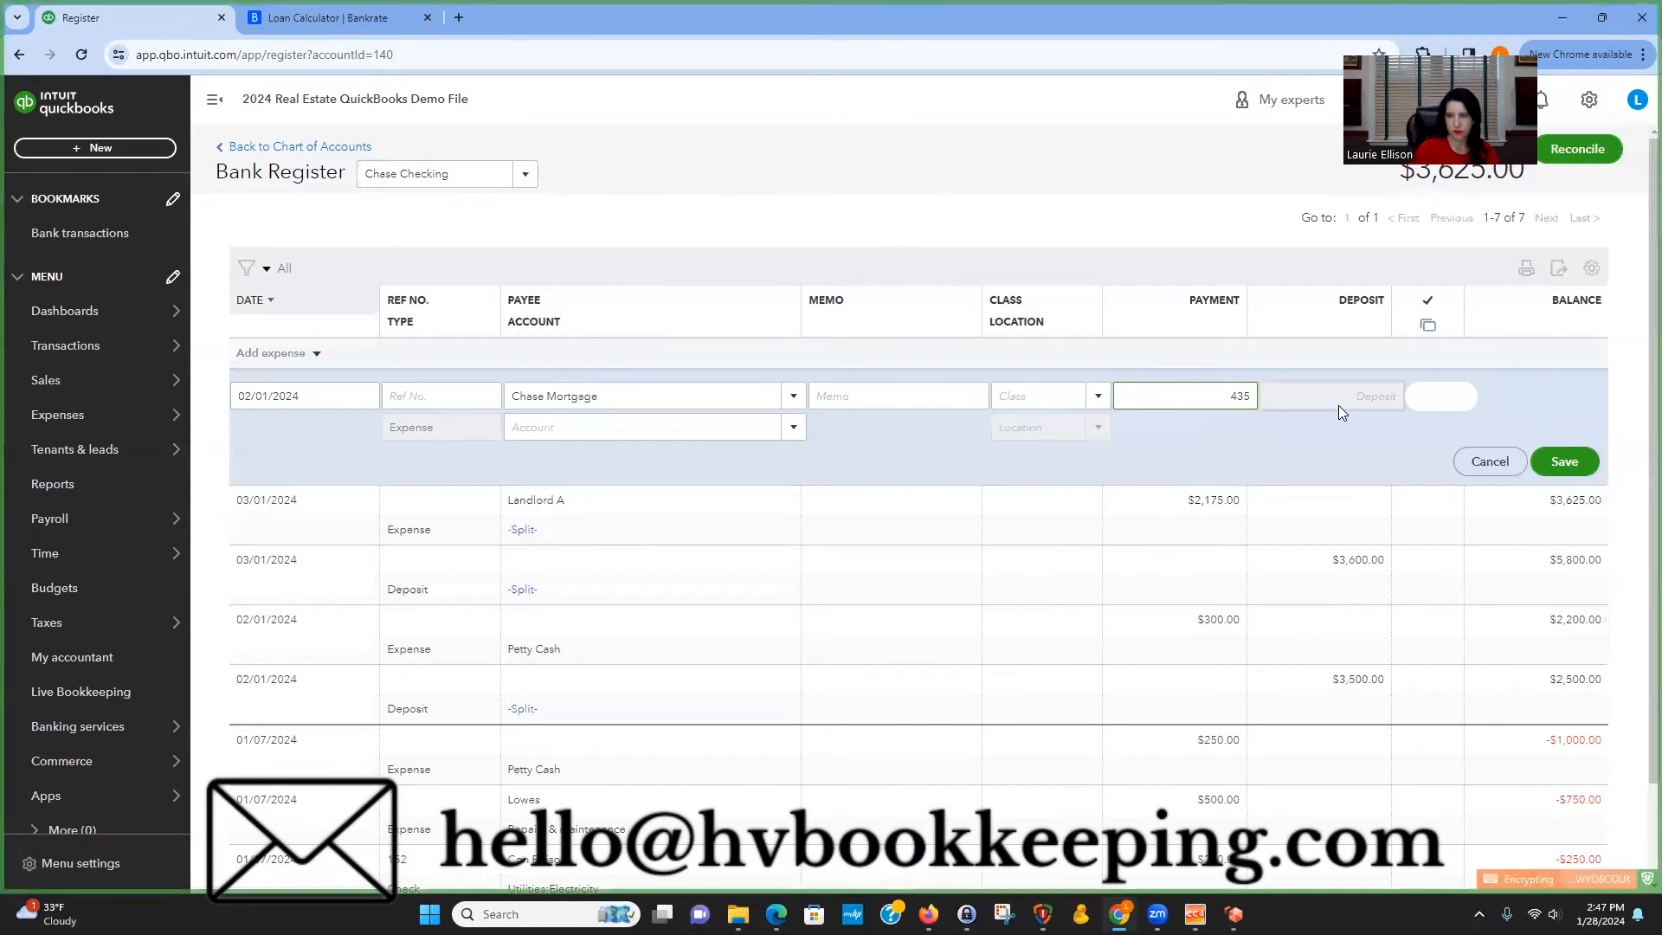
{"action": "type", "text": "4"}
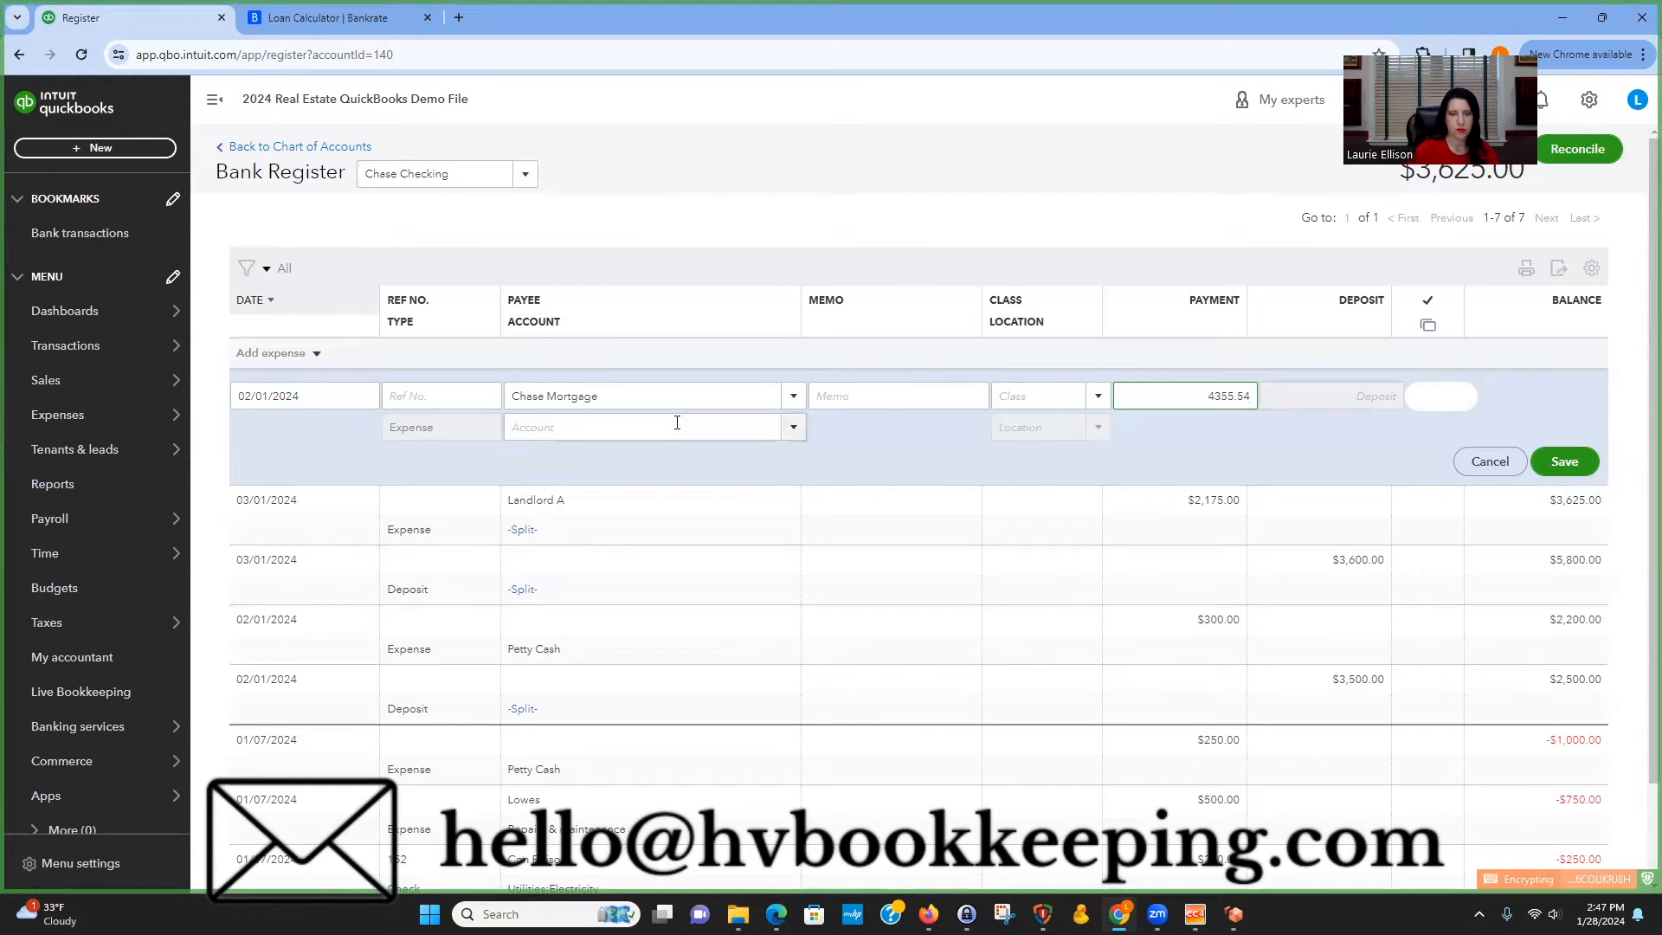
Assign the expense to the Chase Mortgage - 50 RR $4,355.54 account and save it.
{"action": "left_click", "coordinate": [677, 423]}
{"action": "type", "text": "ch"}
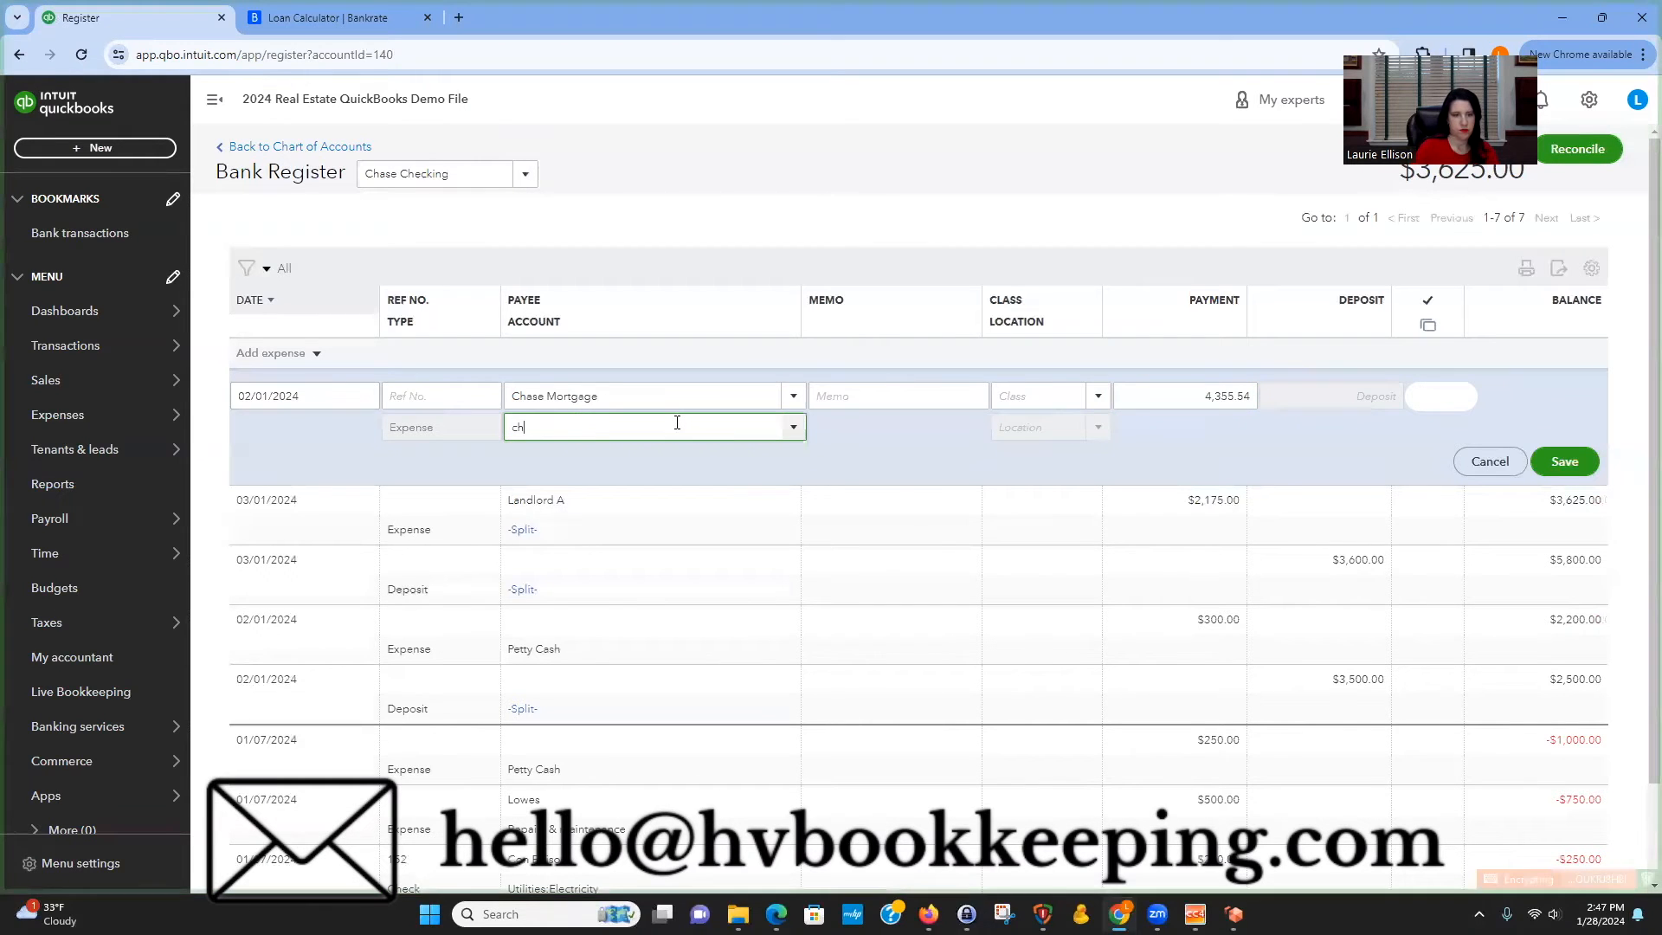
{"action": "type", "text": "ase"}
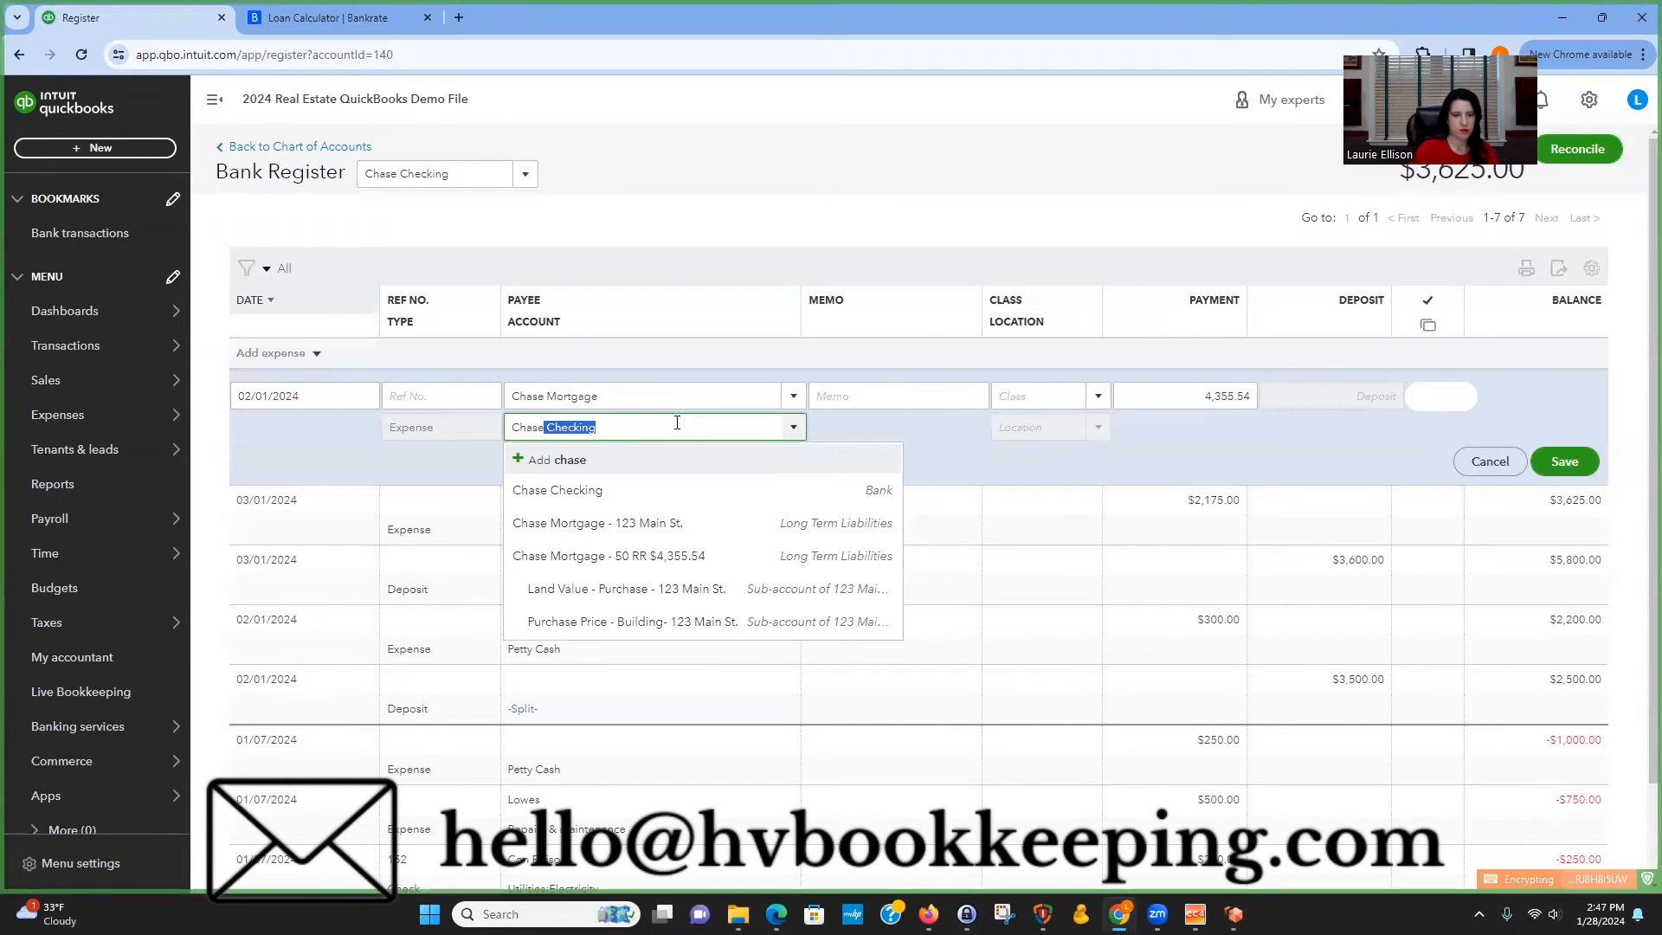
{"action": "left_click", "coordinate": [706, 556]}
{"action": "left_click", "coordinate": [787, 434]}
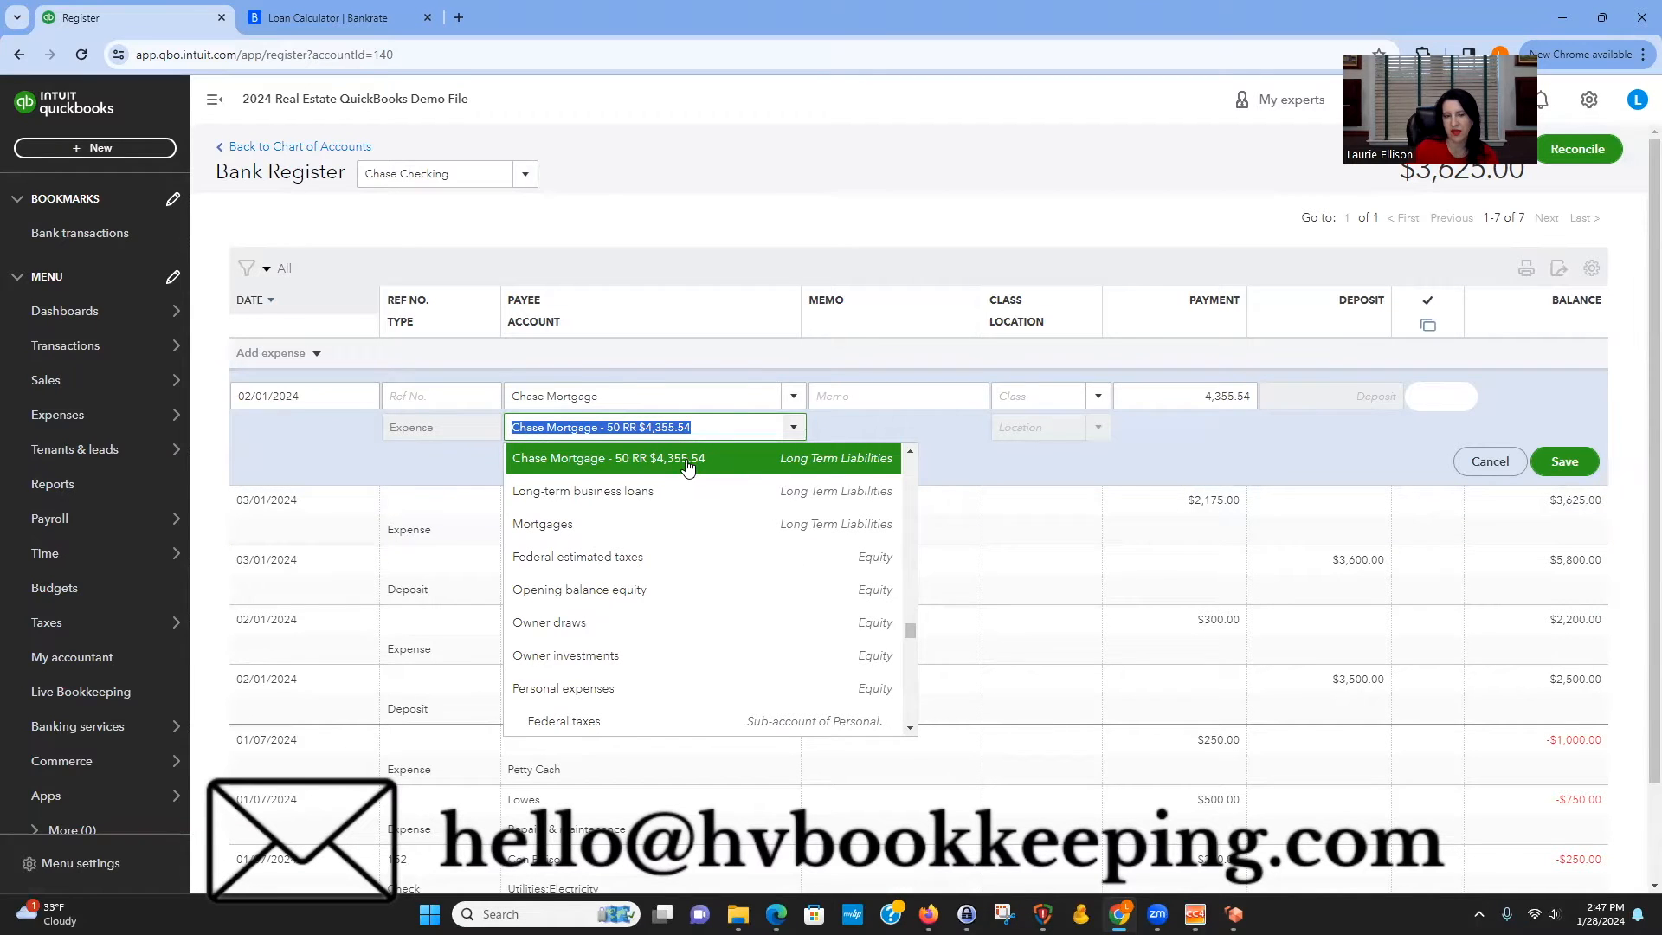
{"action": "left_click", "coordinate": [1573, 465]}
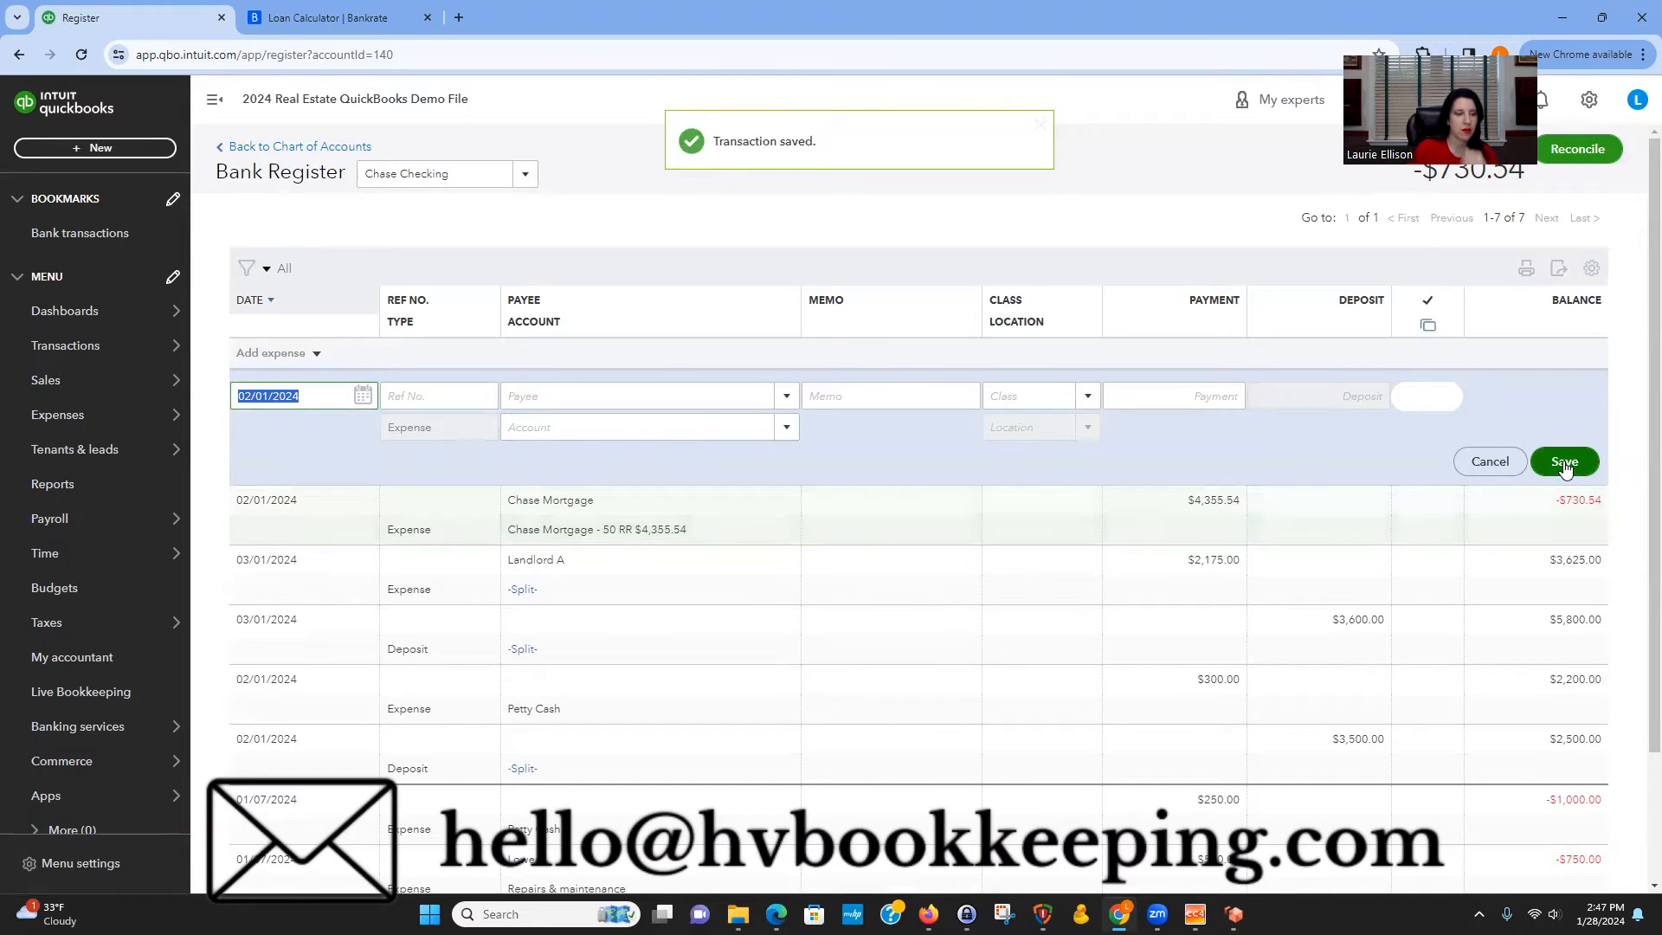
Record a 03/01/2024 expense to the Chase Mortgage payee and save it.
{"action": "type", "text": "03/01/2024"}
{"action": "key", "text": "Tab"}
{"action": "key", "text": "Tab"}
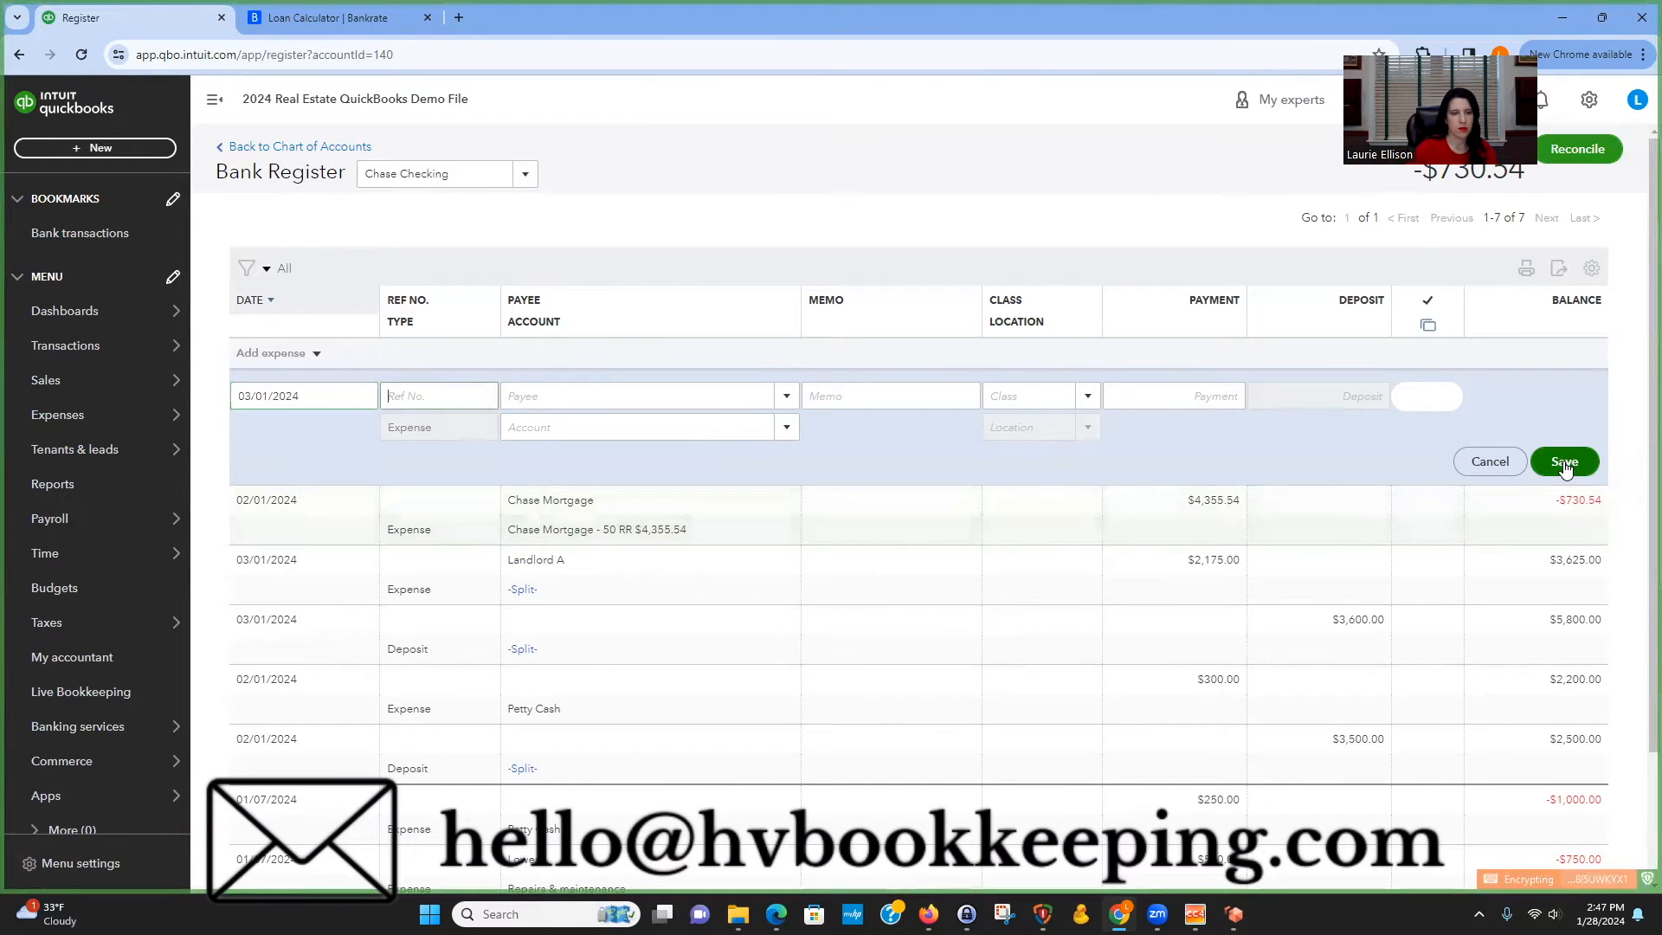
{"action": "type", "text": "chase"}
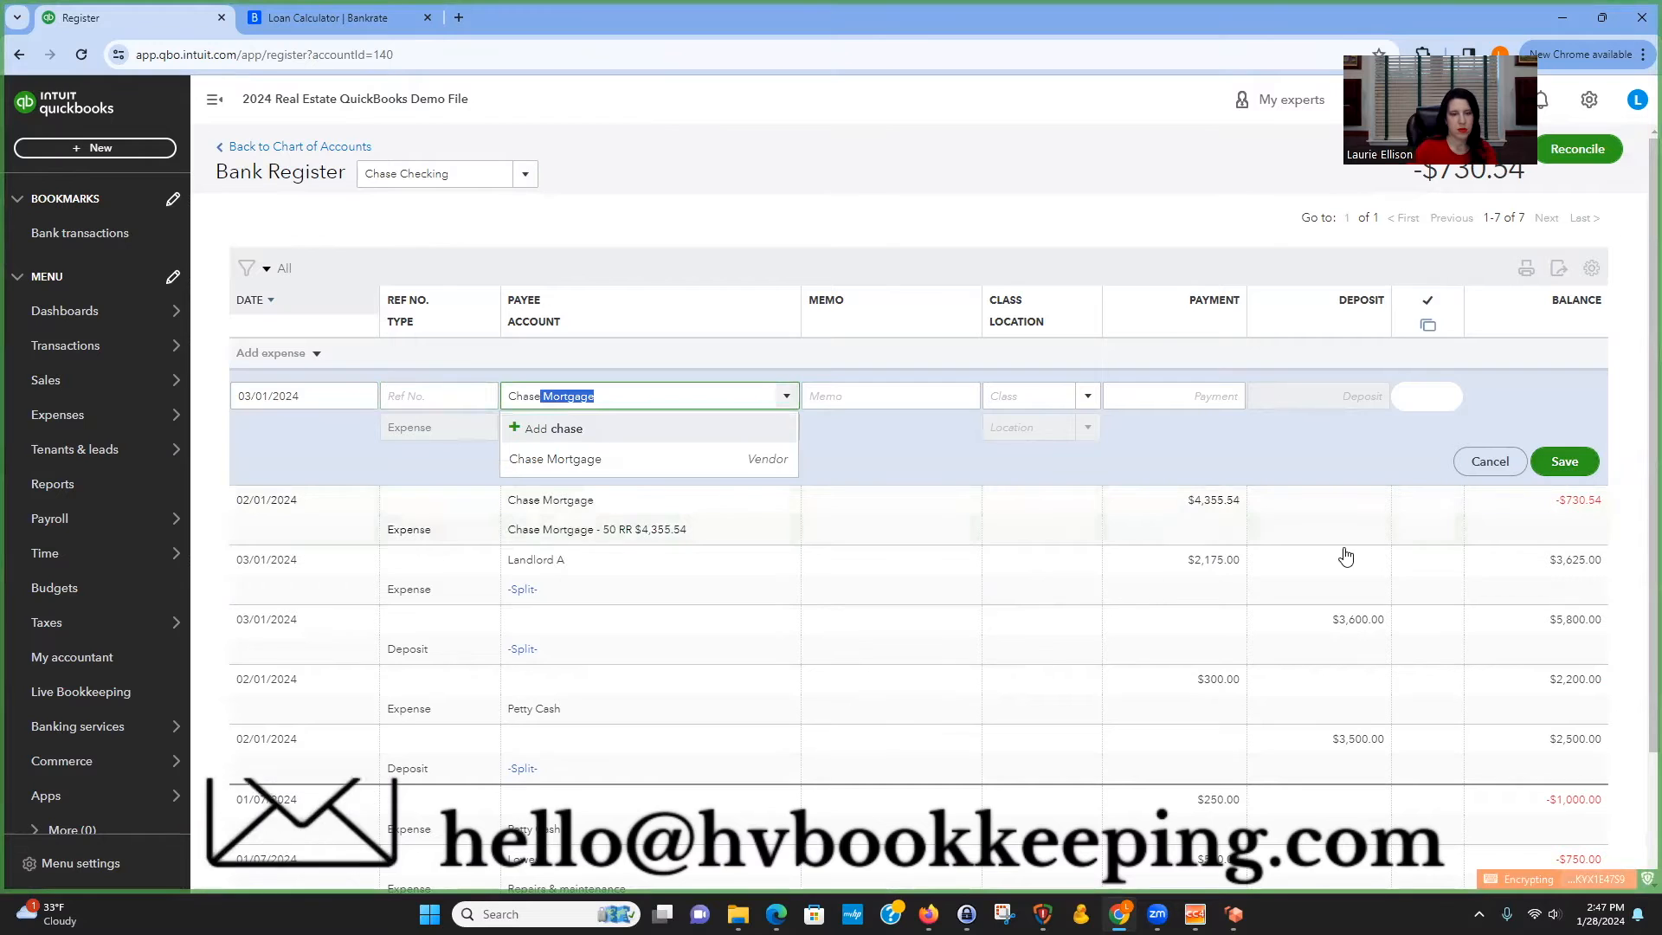
{"action": "left_click", "coordinate": [683, 459]}
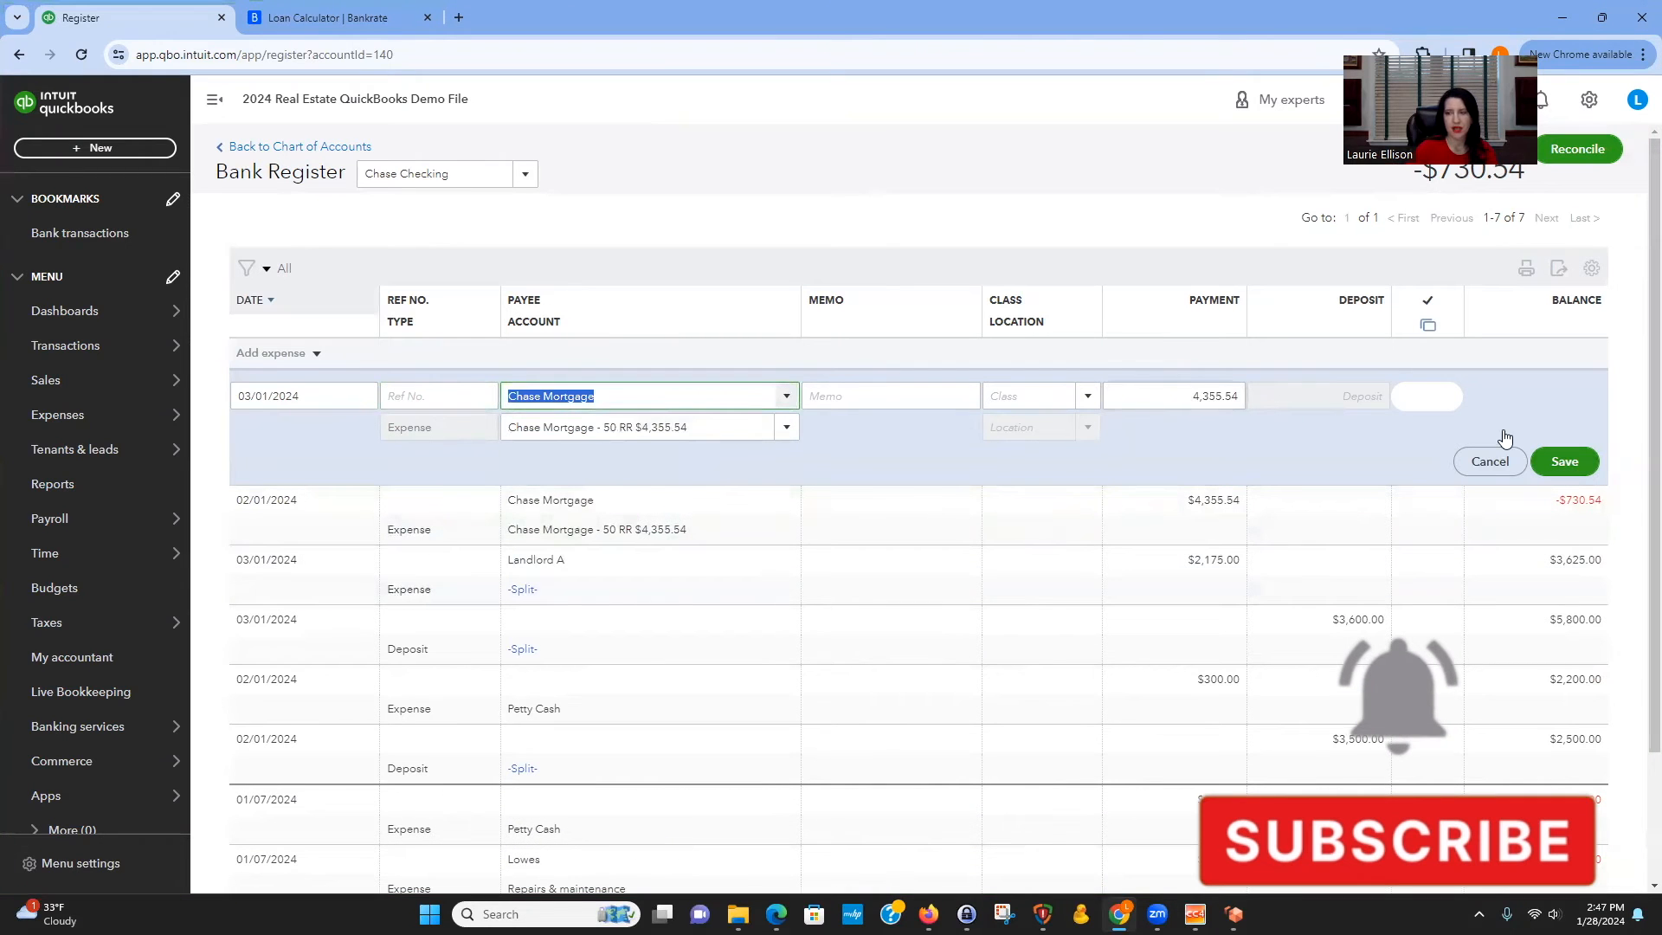
{"action": "left_click", "coordinate": [1564, 461]}
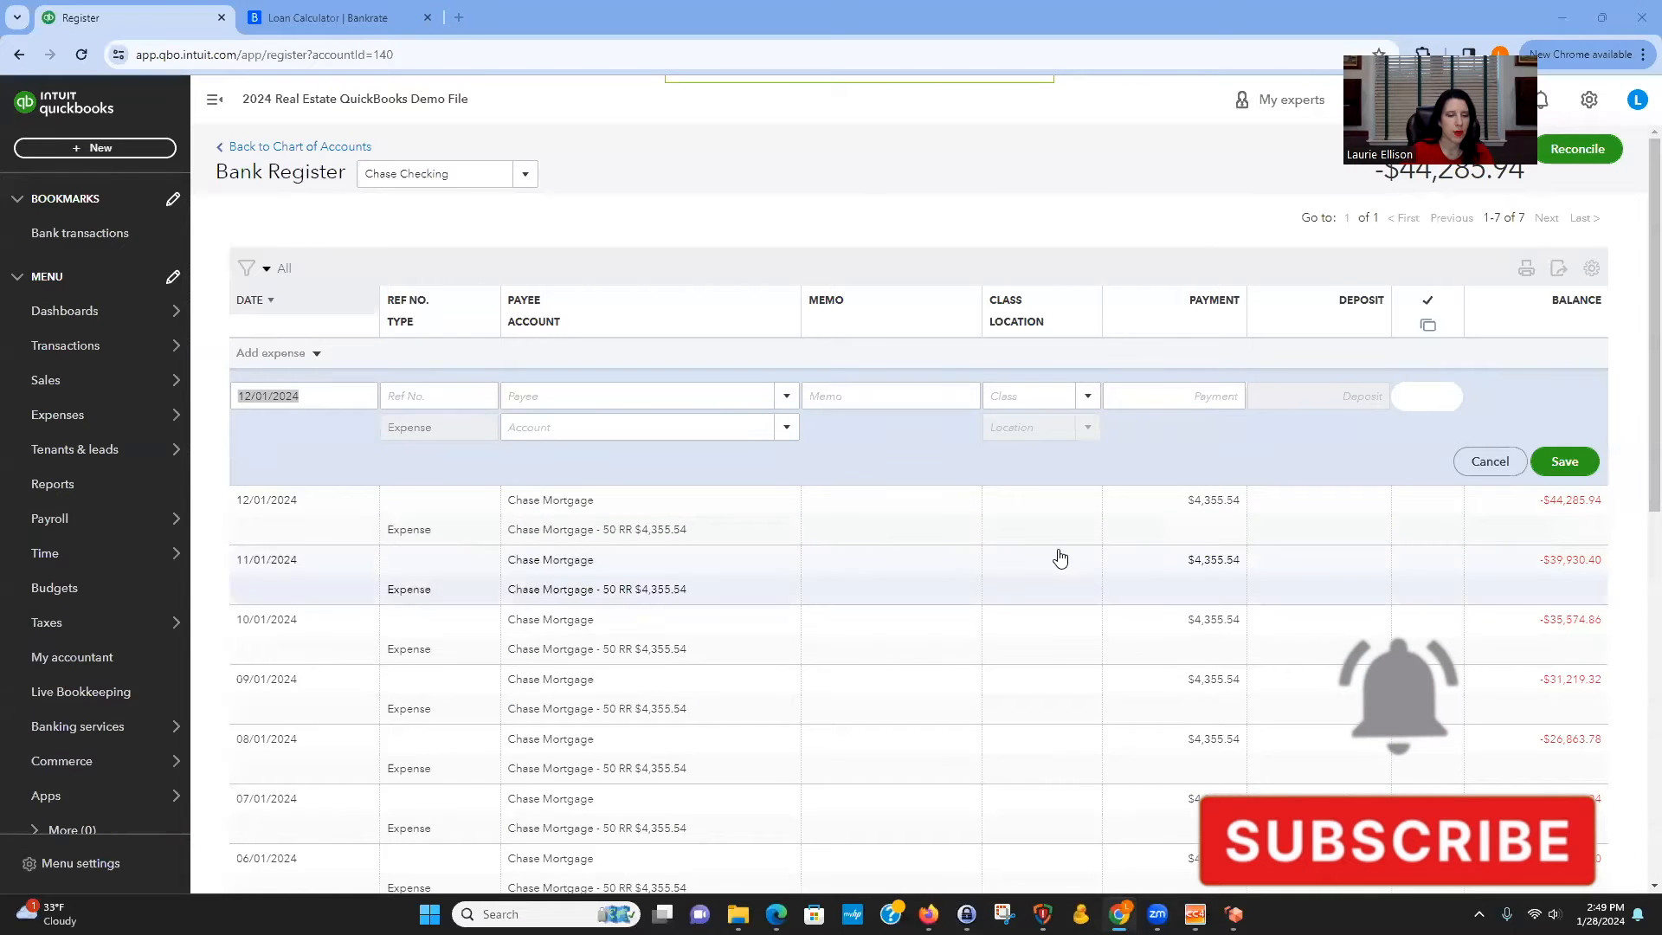
Compare the monthly mortgage expenses in the register with the loan calculator's amortization schedule.
{"action": "scroll", "coordinate": [1057, 560], "scroll_direction": "down", "scroll_amount": 2}
{"action": "scroll", "coordinate": [1136, 560], "scroll_direction": "down", "scroll_amount": 2}
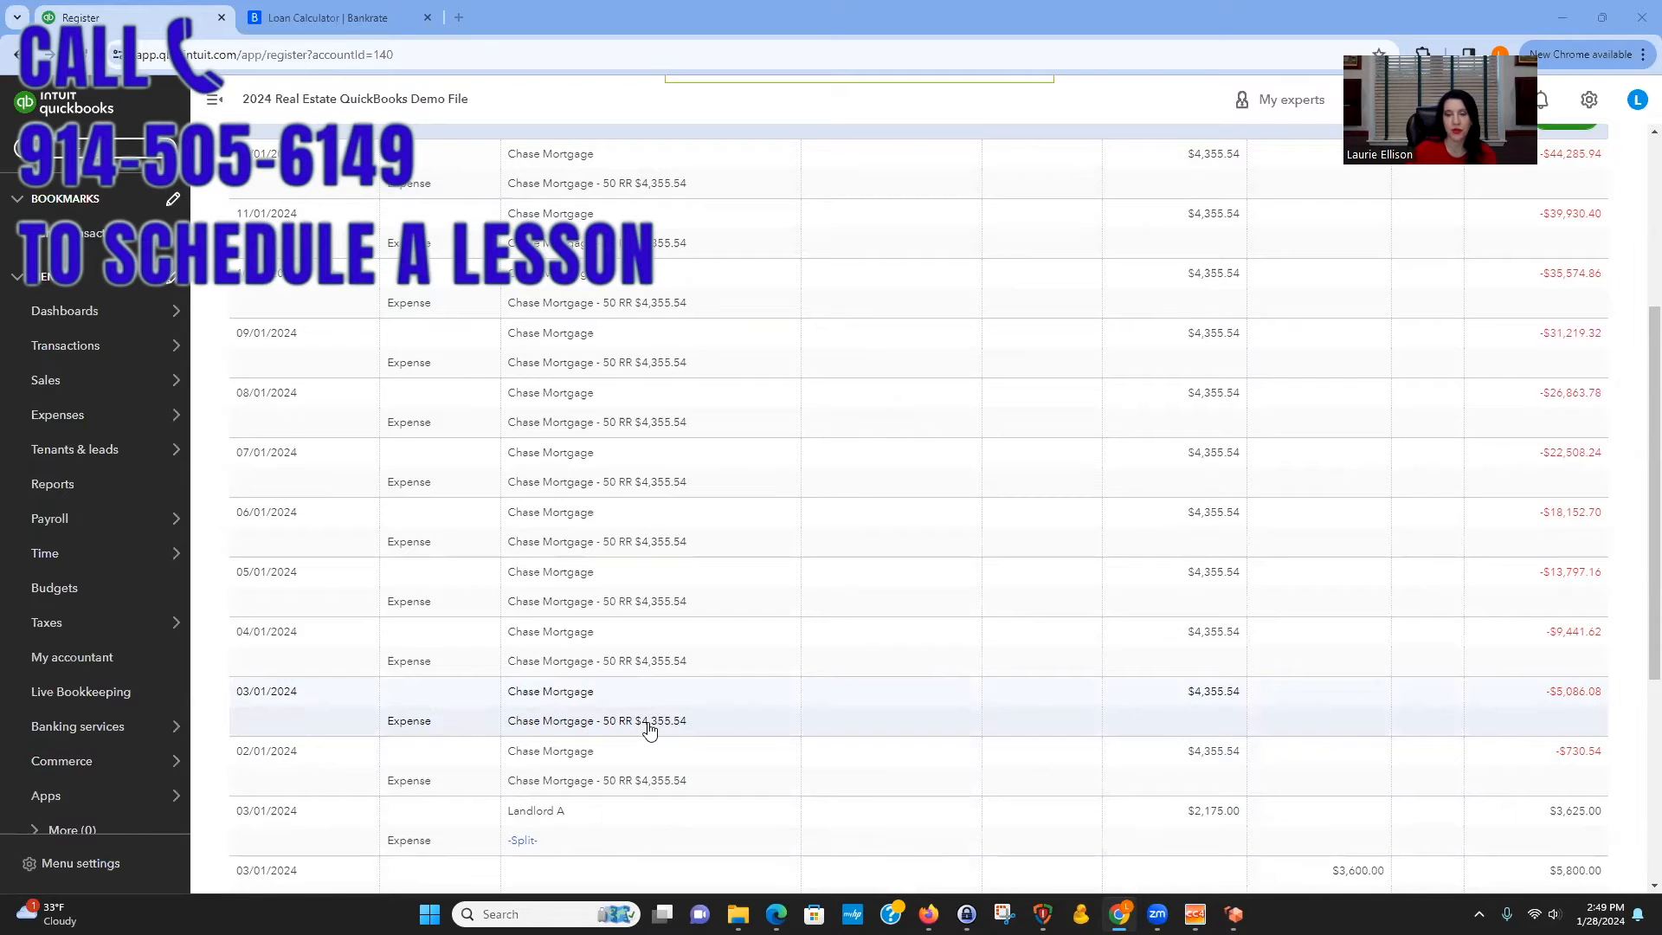
{"action": "scroll", "coordinate": [697, 714], "scroll_direction": "up", "scroll_amount": 3}
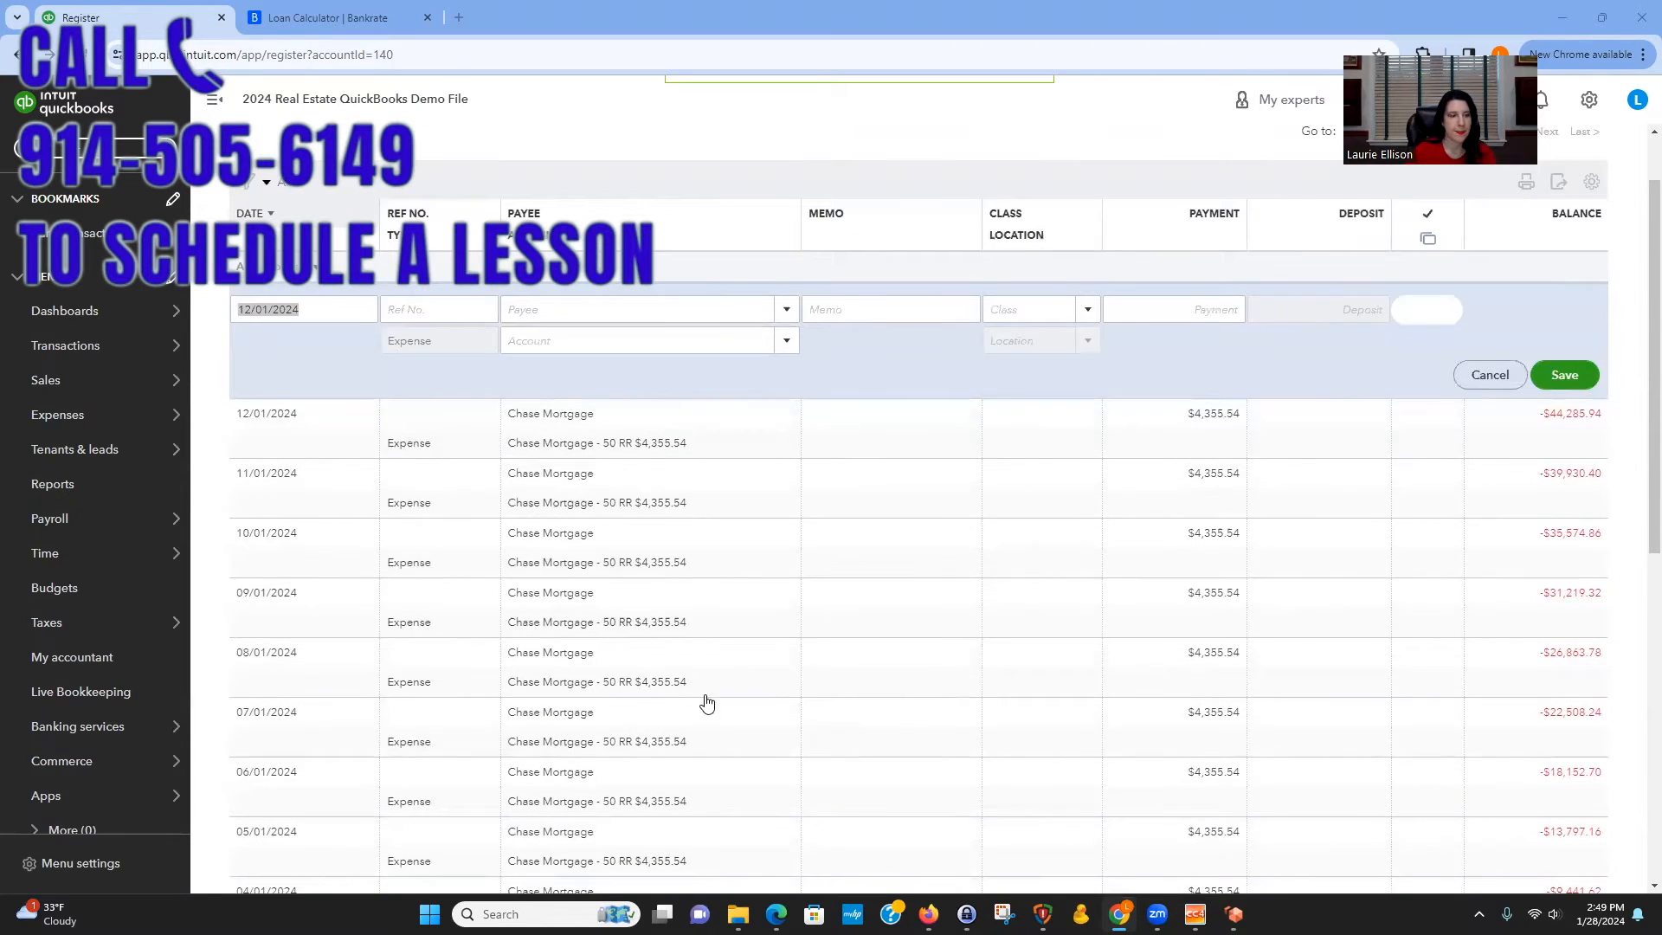
{"action": "left_click", "coordinate": [327, 19]}
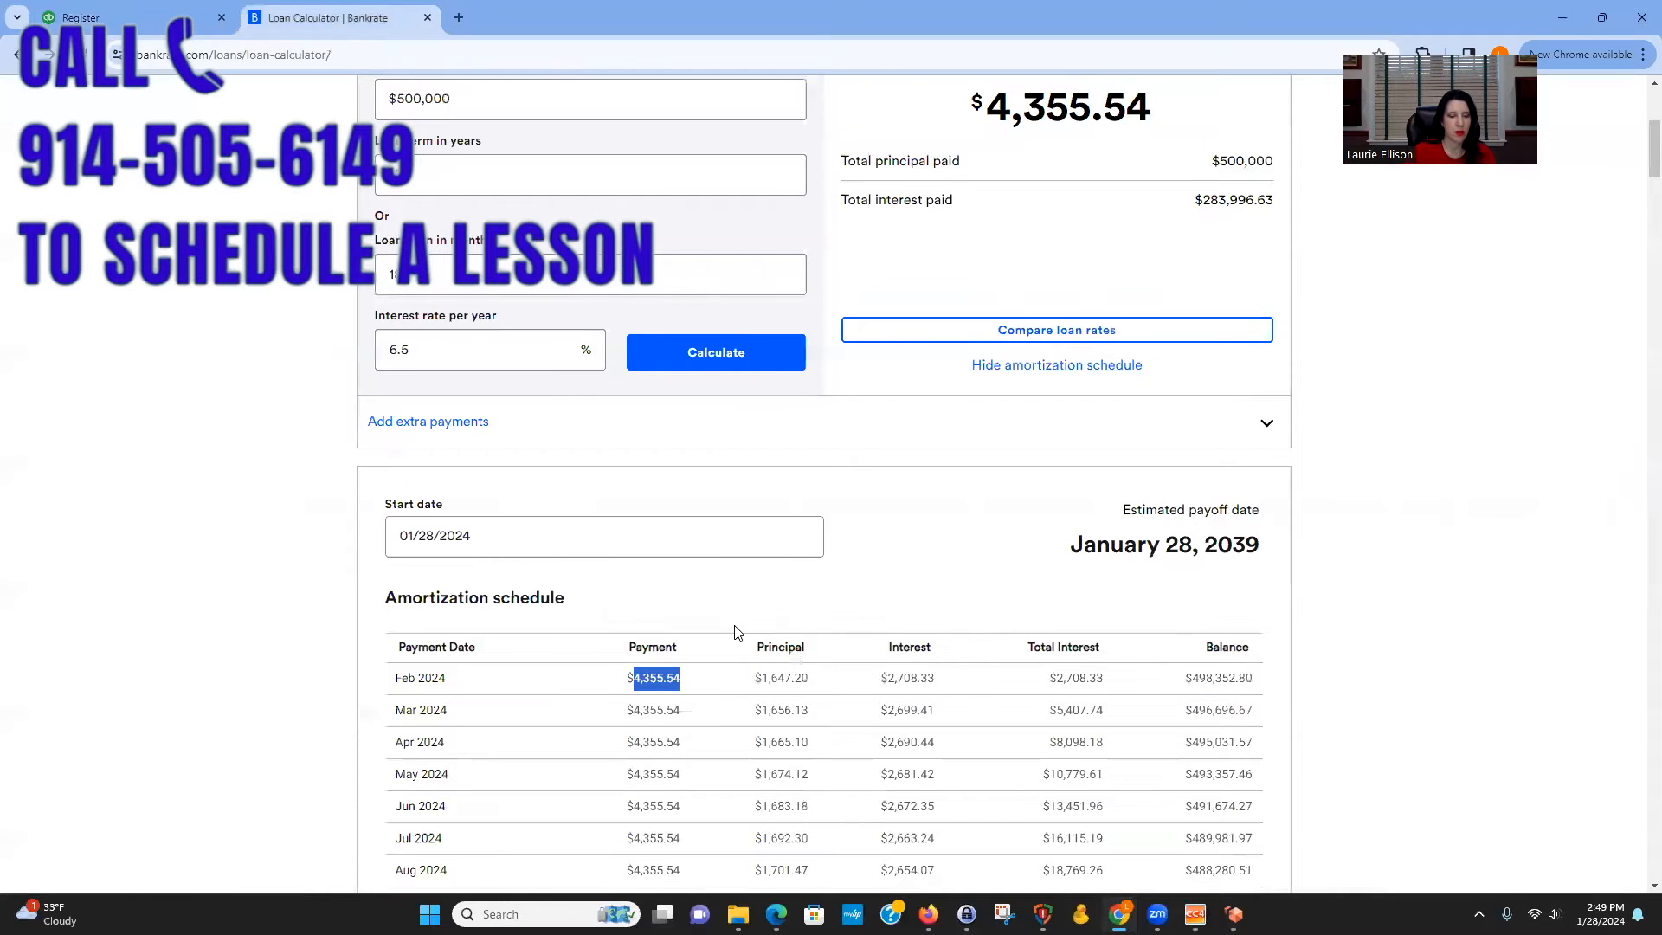
{"action": "scroll", "coordinate": [737, 632], "scroll_direction": "down", "scroll_amount": 3}
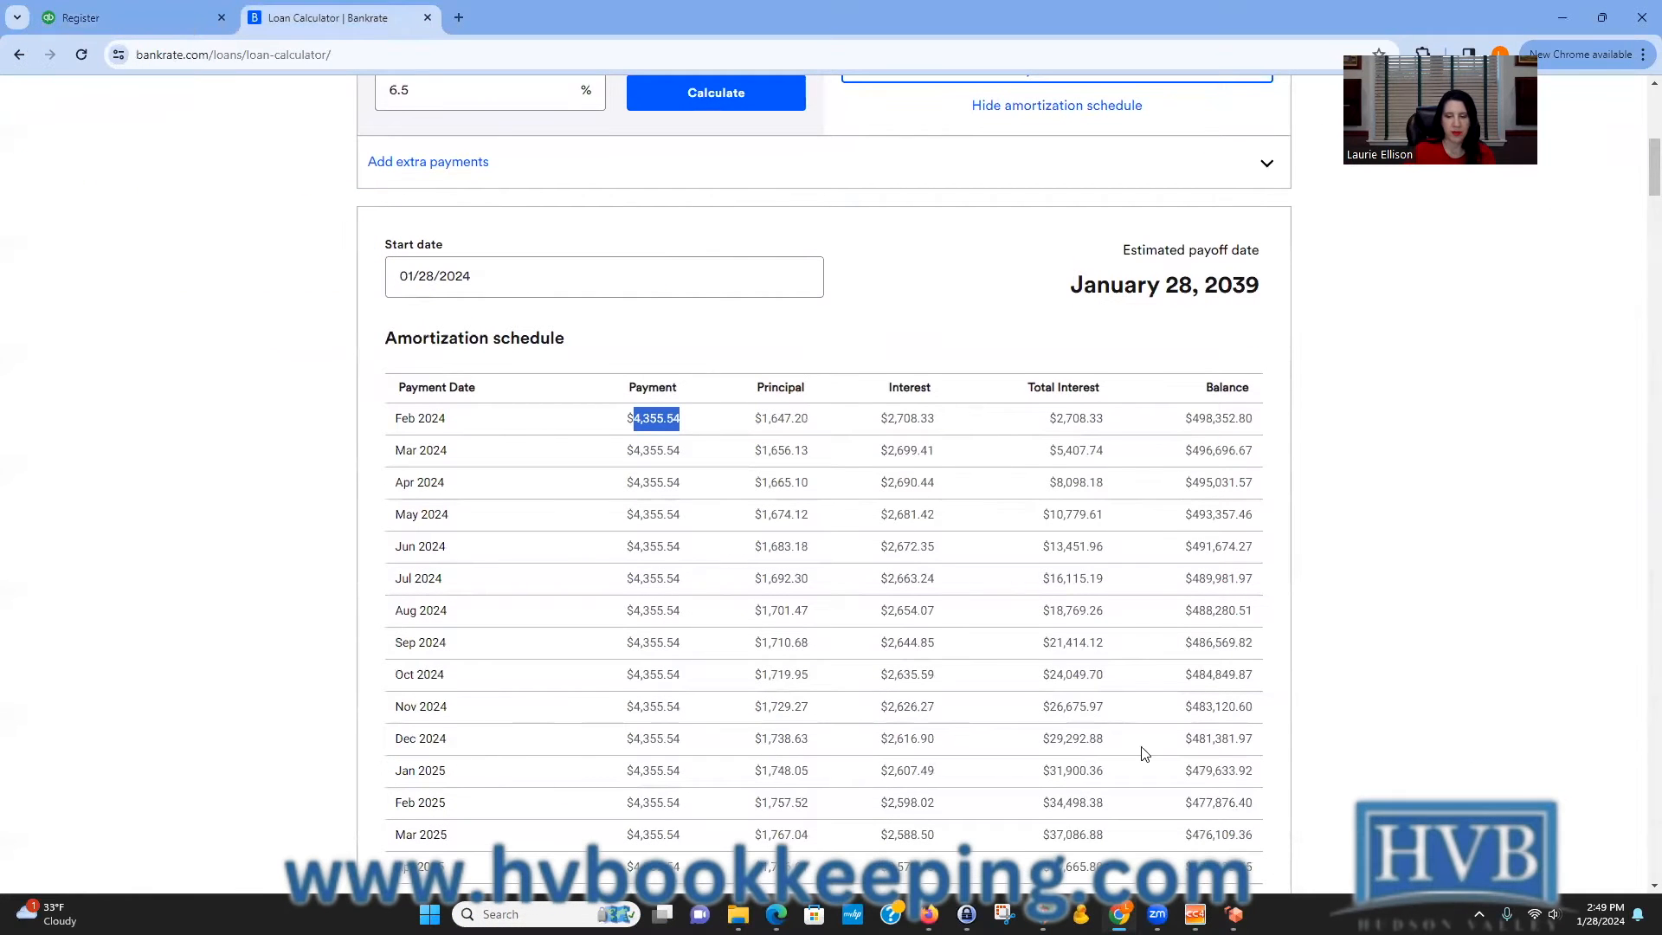
{"action": "left_click_drag", "start_coordinate": [1196, 738], "coordinate": [1265, 738]}
{"action": "left_click", "coordinate": [1287, 738]}
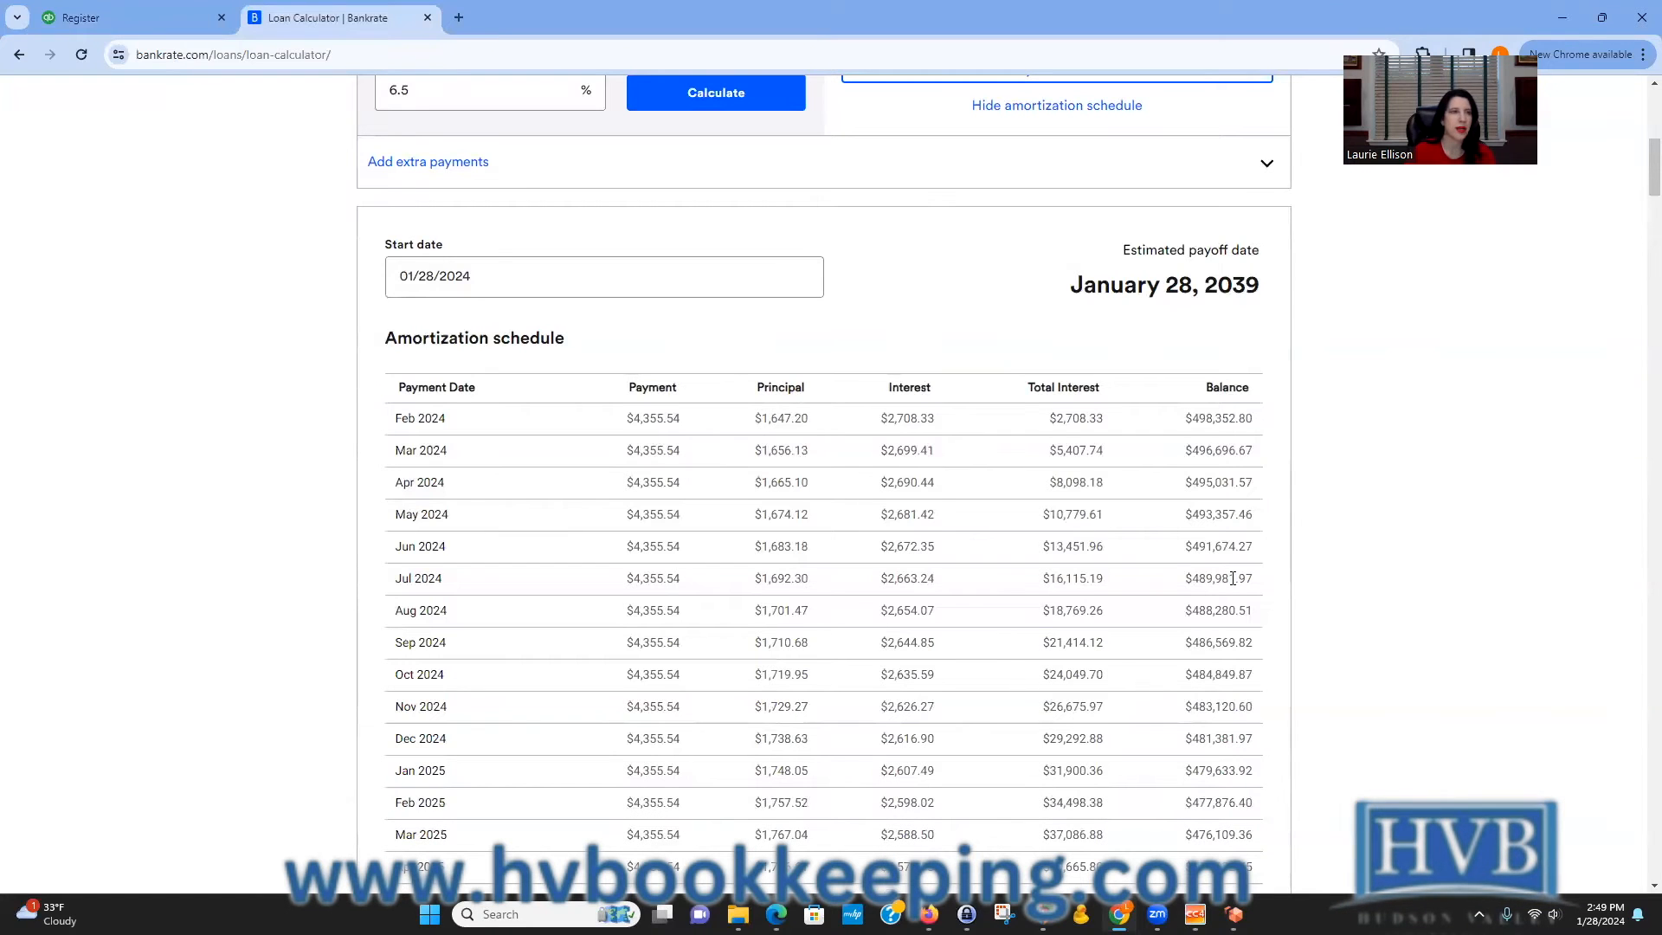
{"action": "left_click", "coordinate": [126, 19]}
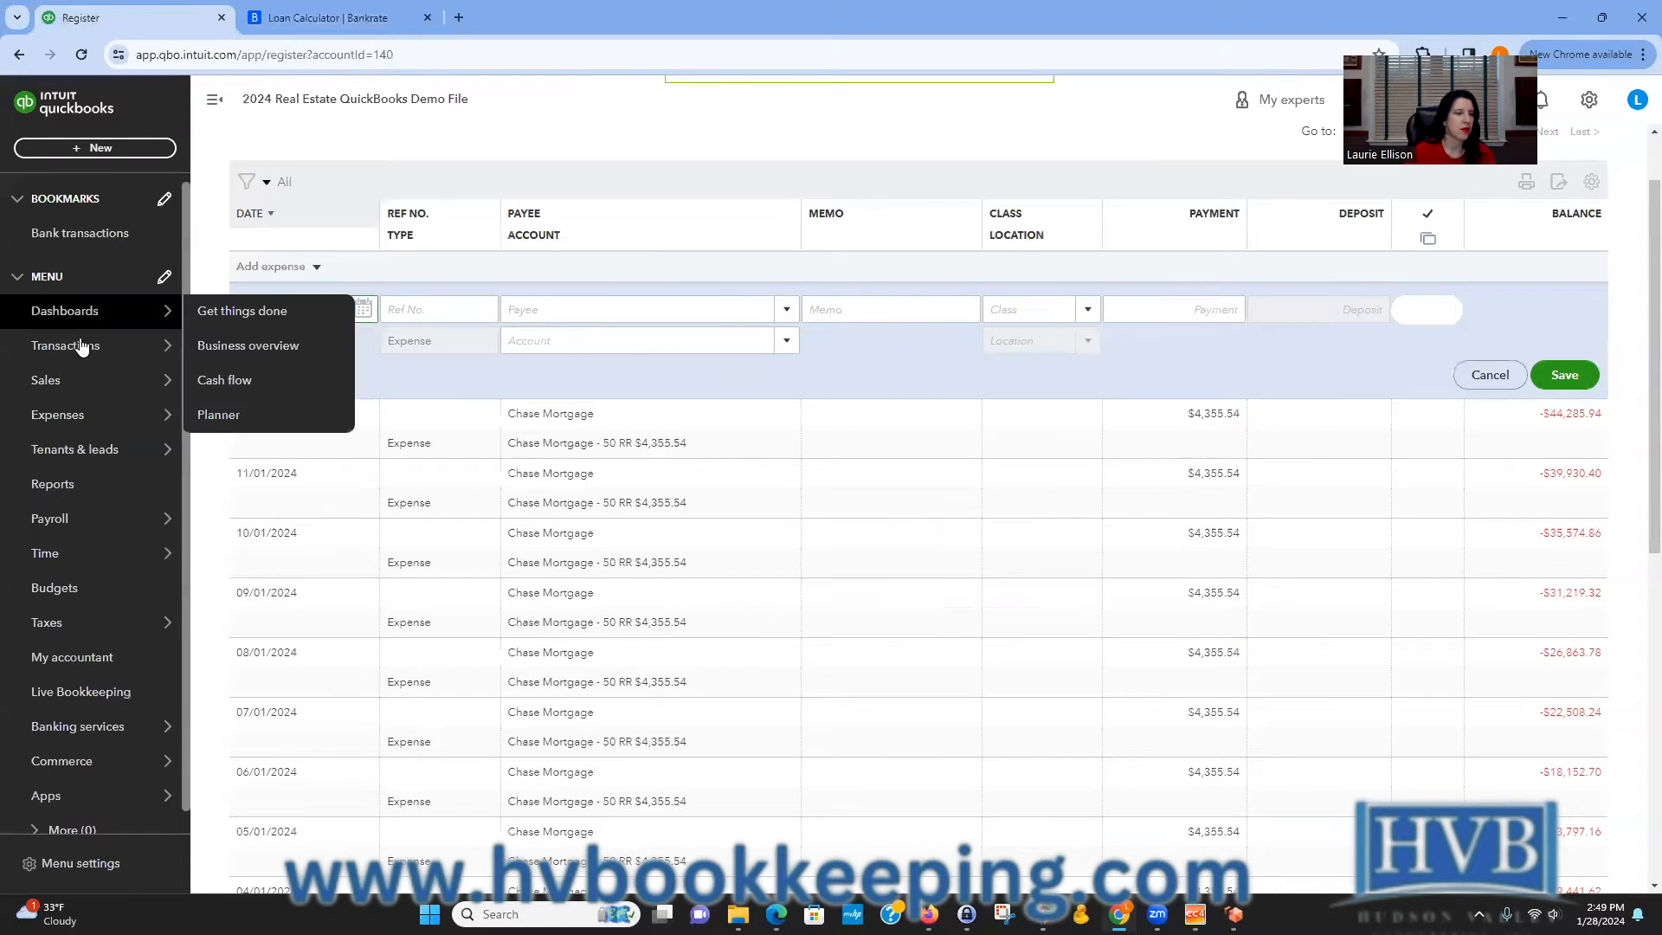
Filter the chart of accounts by chase and open the Chase Mortgage - 50 RR $4,355.54 register.
{"action": "mouse_move", "coordinate": [82, 347]}
{"action": "left_click", "coordinate": [257, 521]}
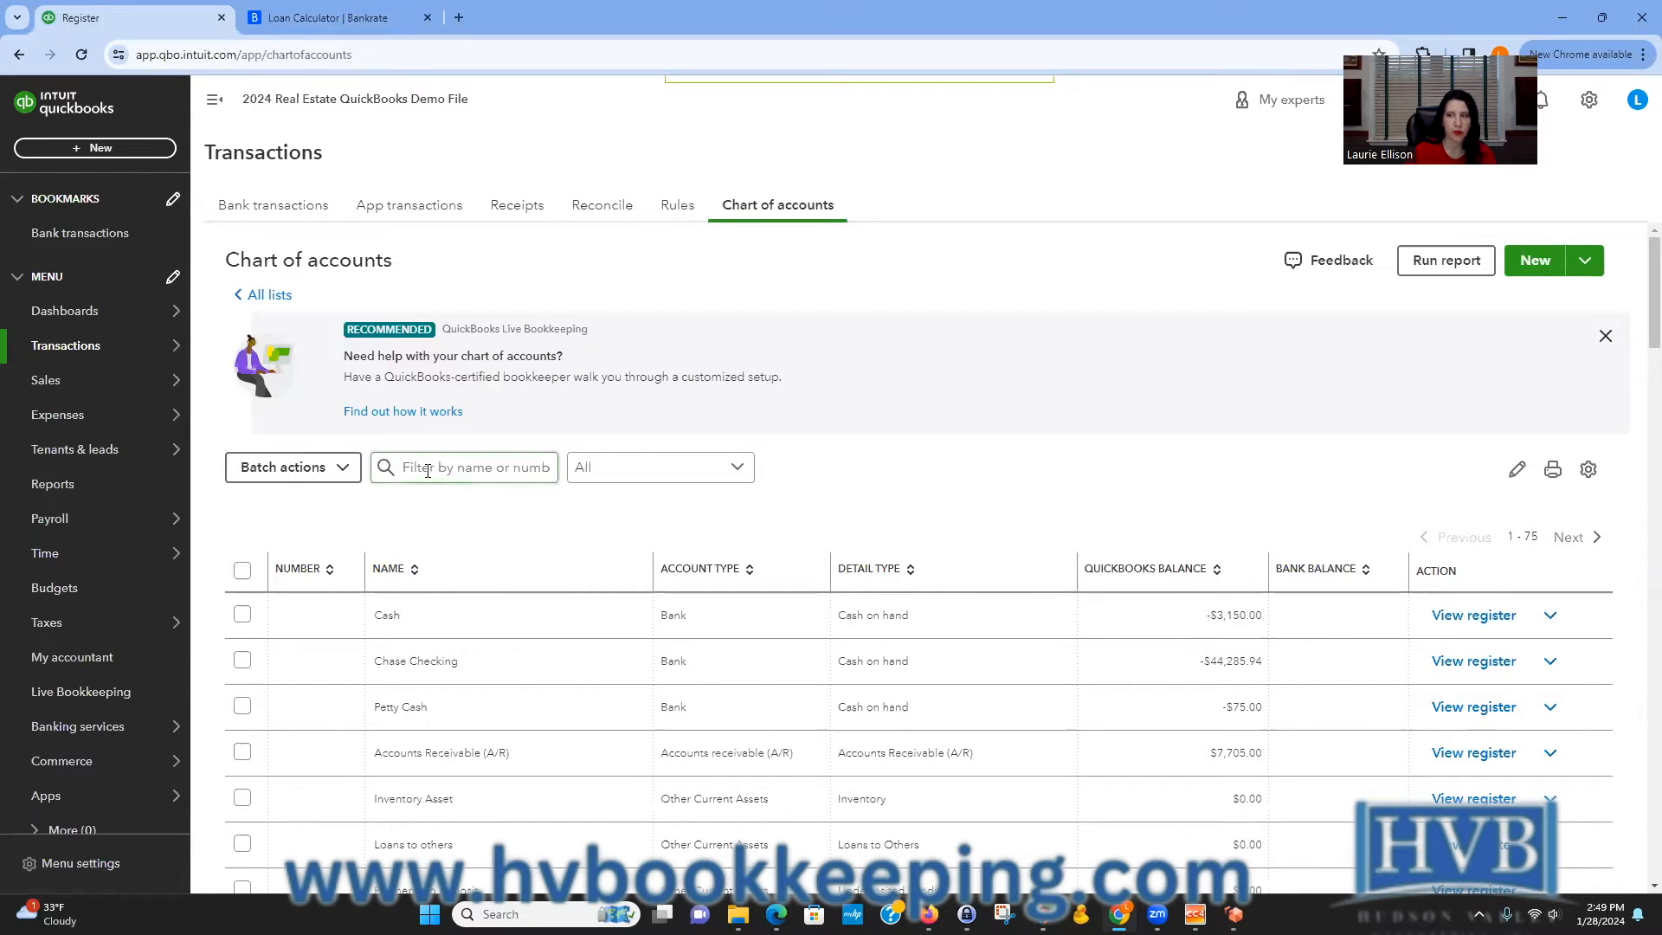
{"action": "left_click", "coordinate": [1605, 336]}
{"action": "left_click", "coordinate": [410, 335]}
{"action": "type", "text": "chase"}
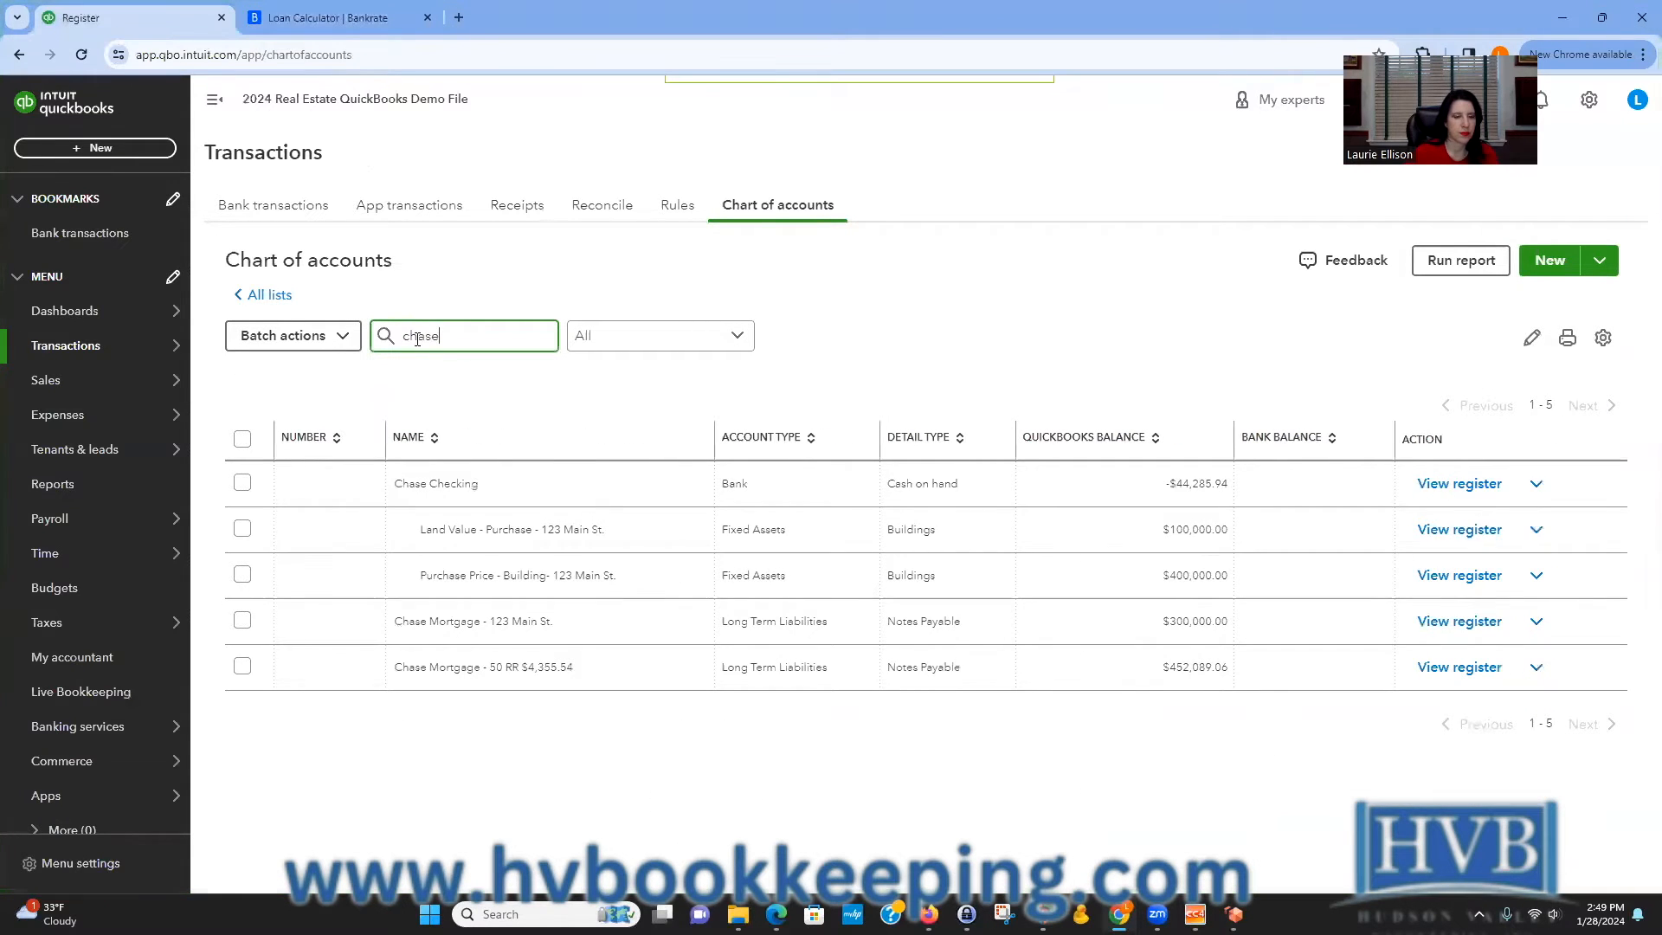
{"action": "left_click", "coordinate": [1469, 668]}
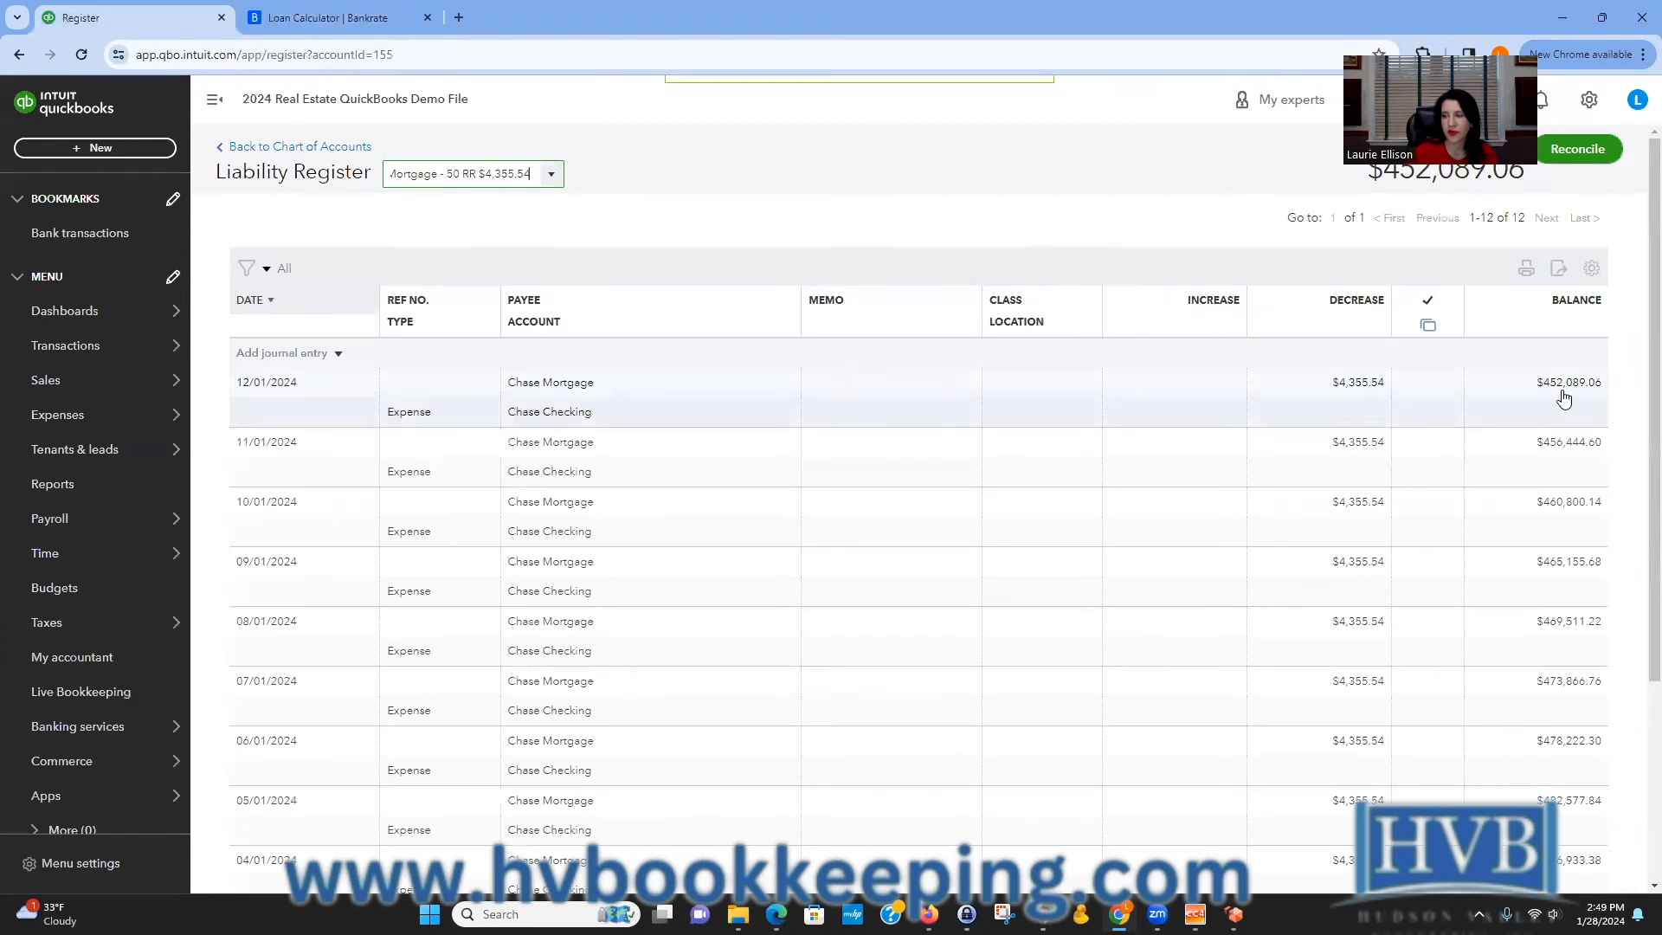
Check the December 2024 total interest in the amortization schedule against the liability register.
{"action": "left_click", "coordinate": [348, 19]}
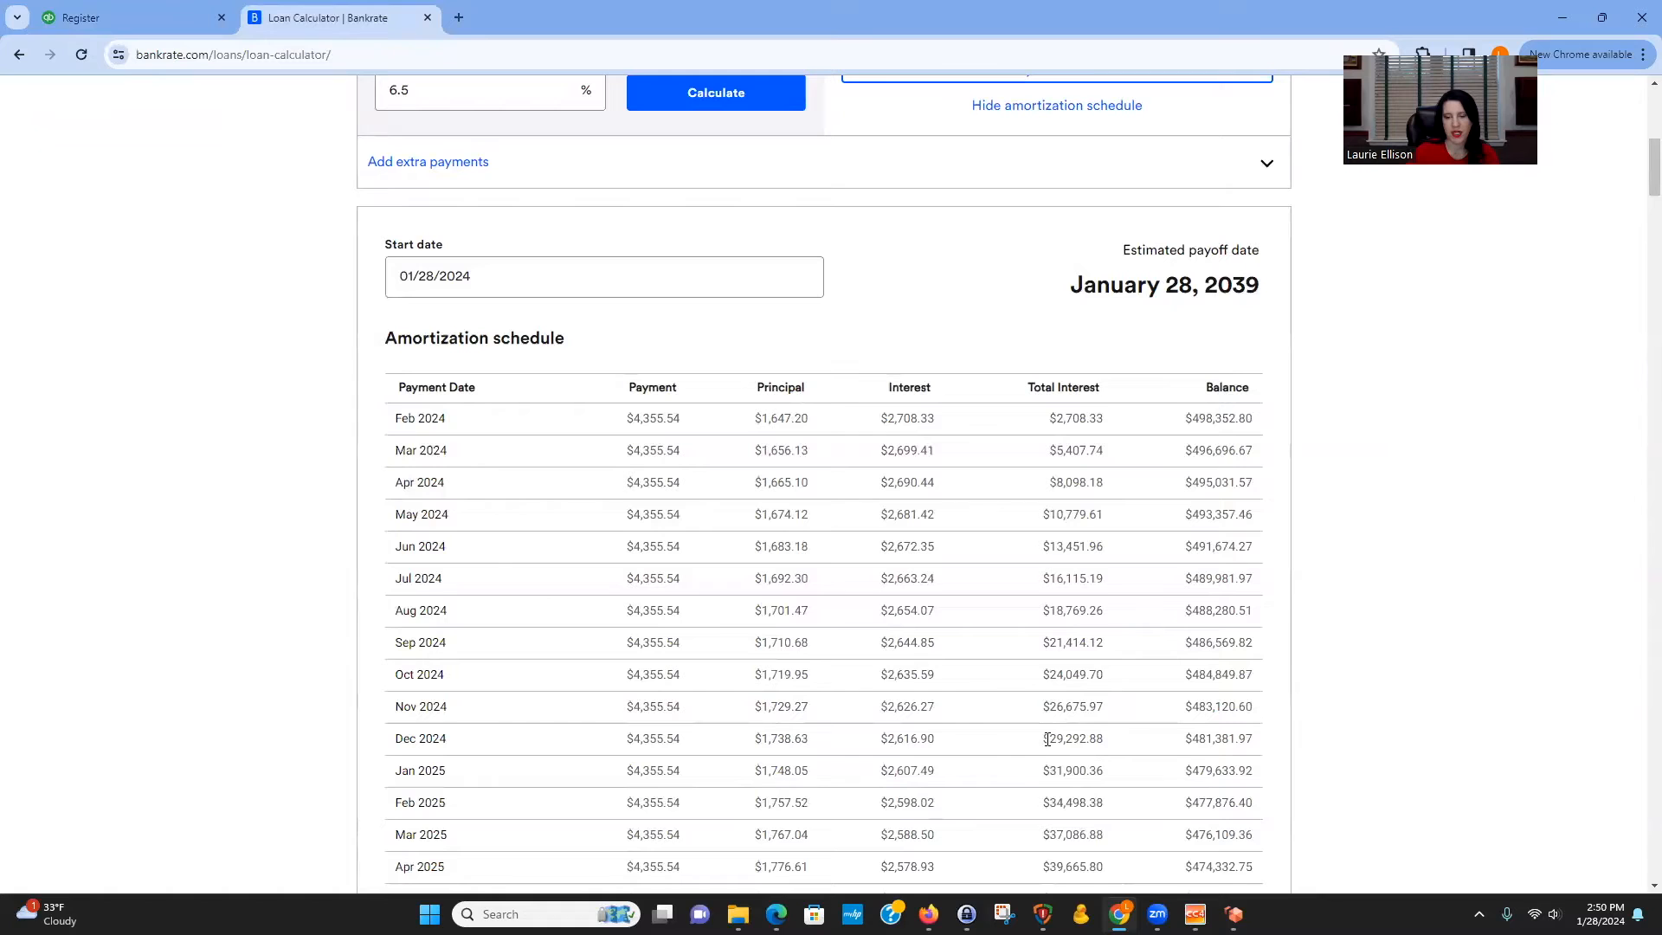
{"action": "left_click_drag", "start_coordinate": [1053, 741], "coordinate": [1115, 745]}
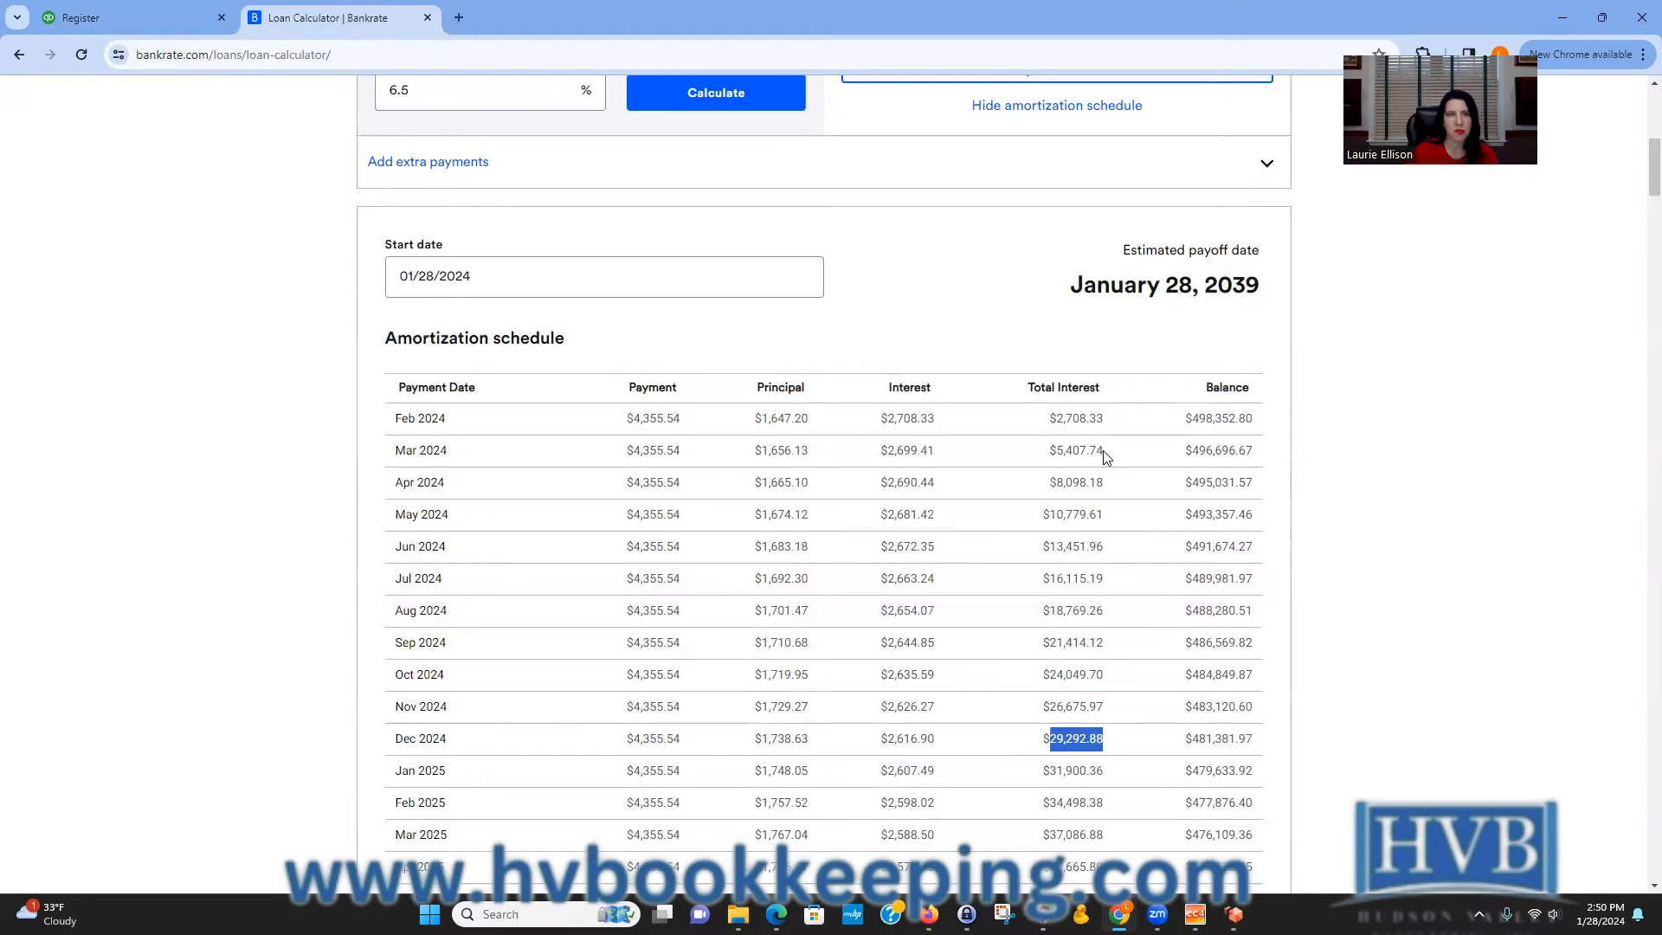
{"action": "left_click", "coordinate": [120, 24]}
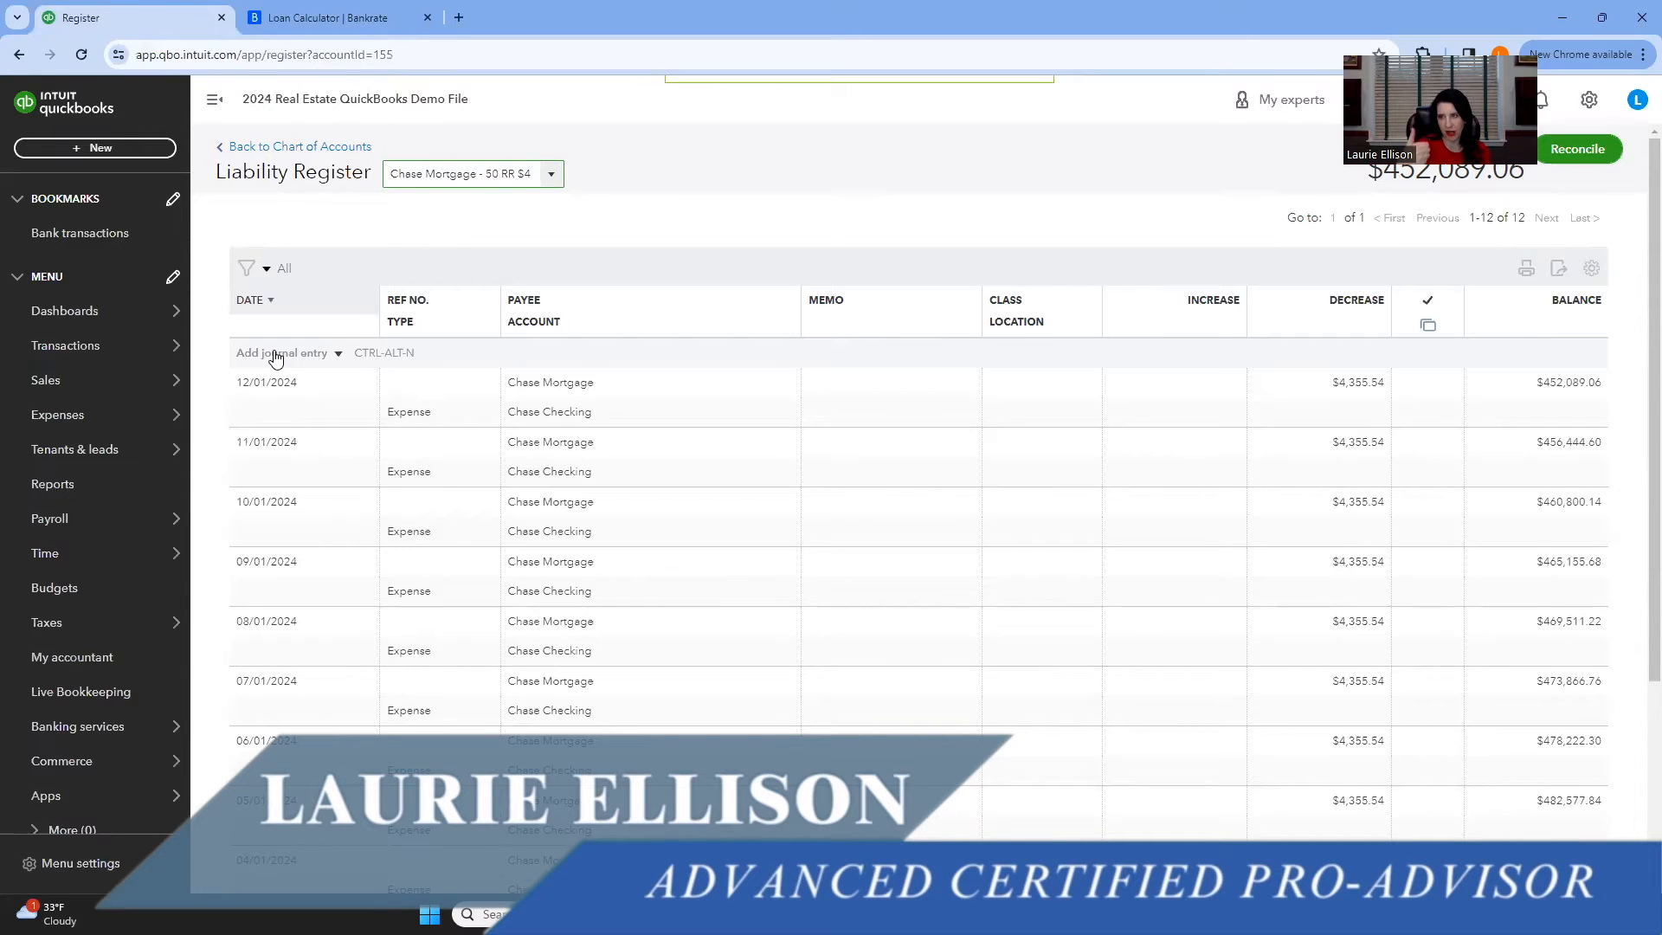
Add a journal entry dated 02/02/2024 with the memo Feb 24 Interest.
{"action": "left_click", "coordinate": [276, 354]}
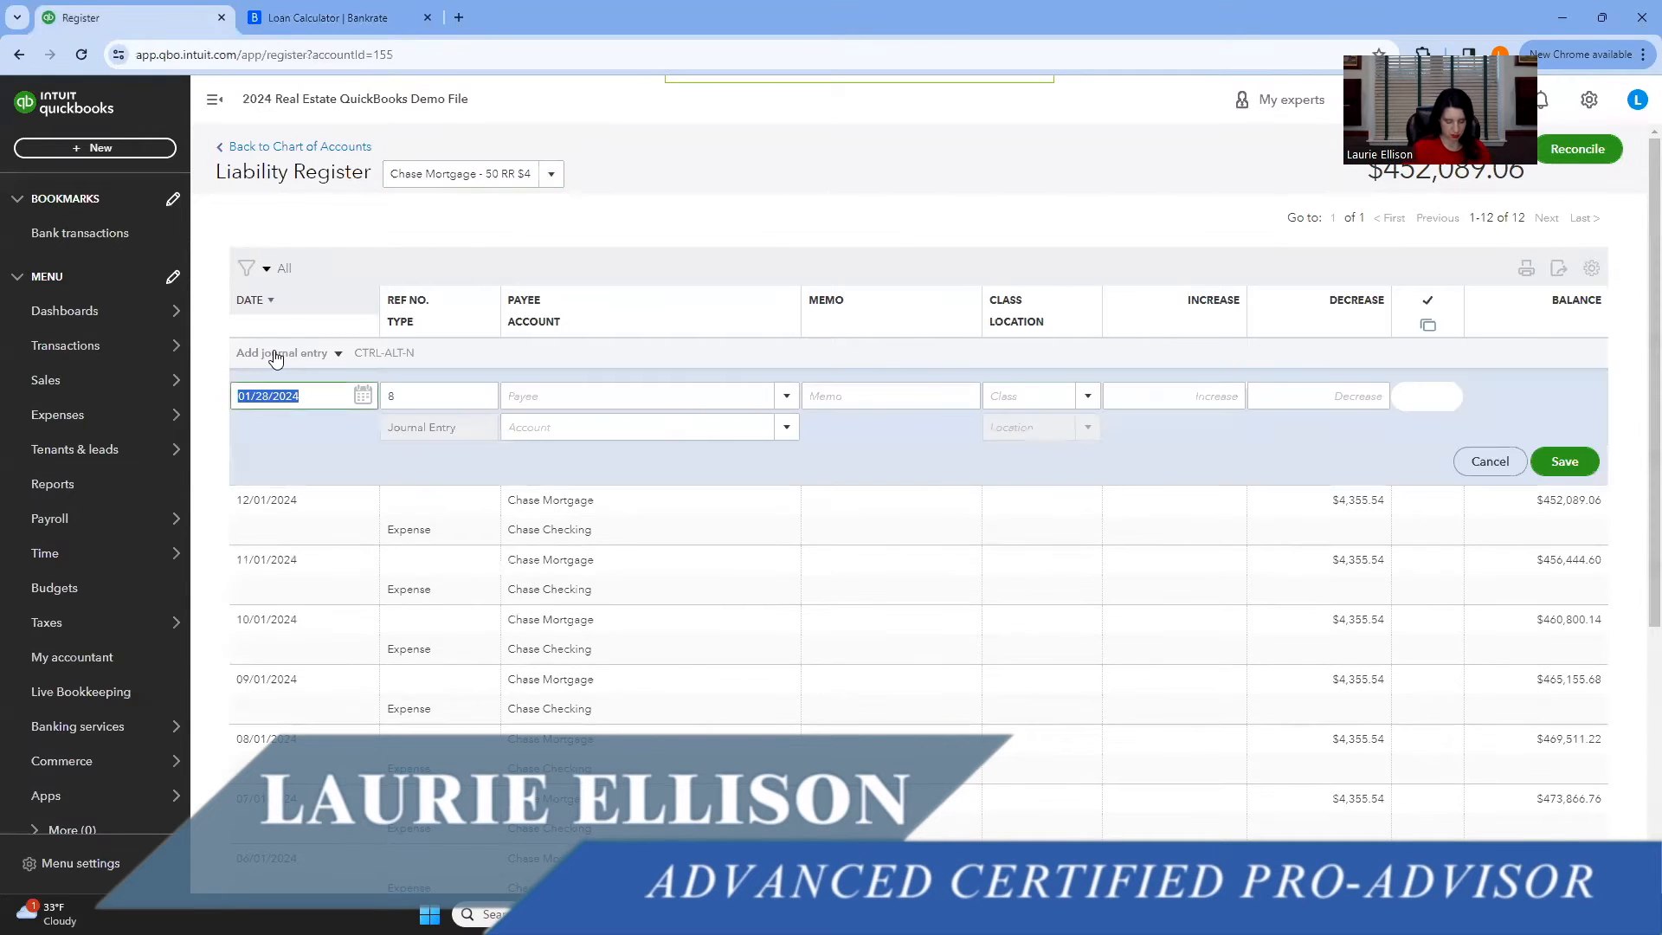
{"action": "type", "text": "2/"}
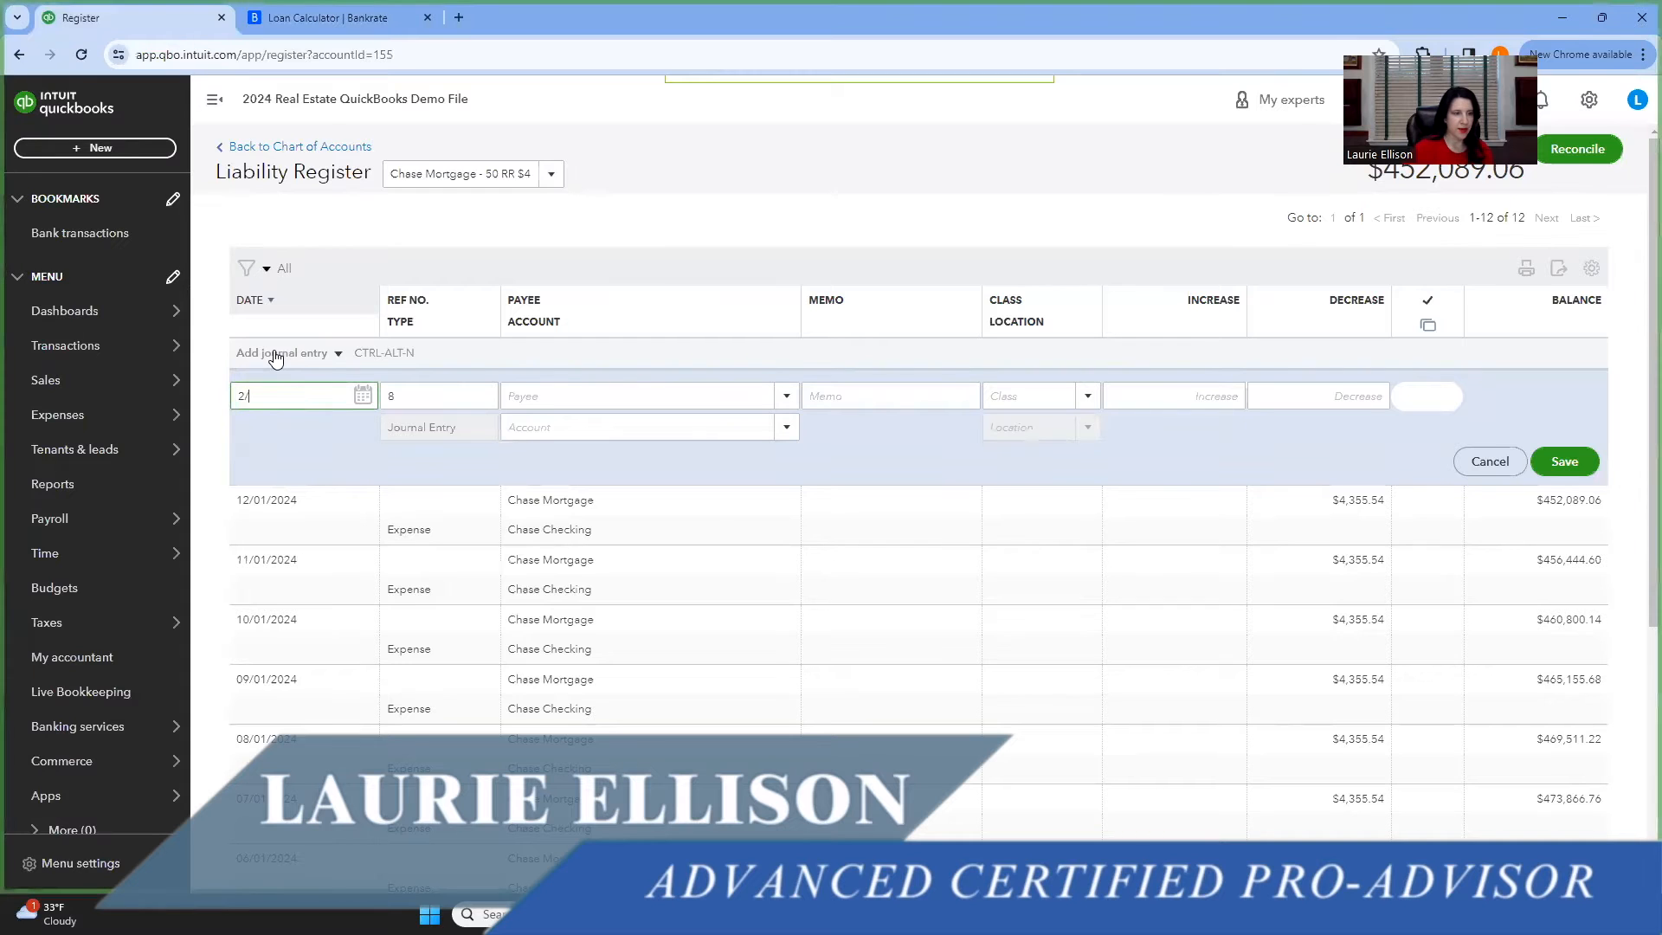
{"action": "type", "text": "12/"}
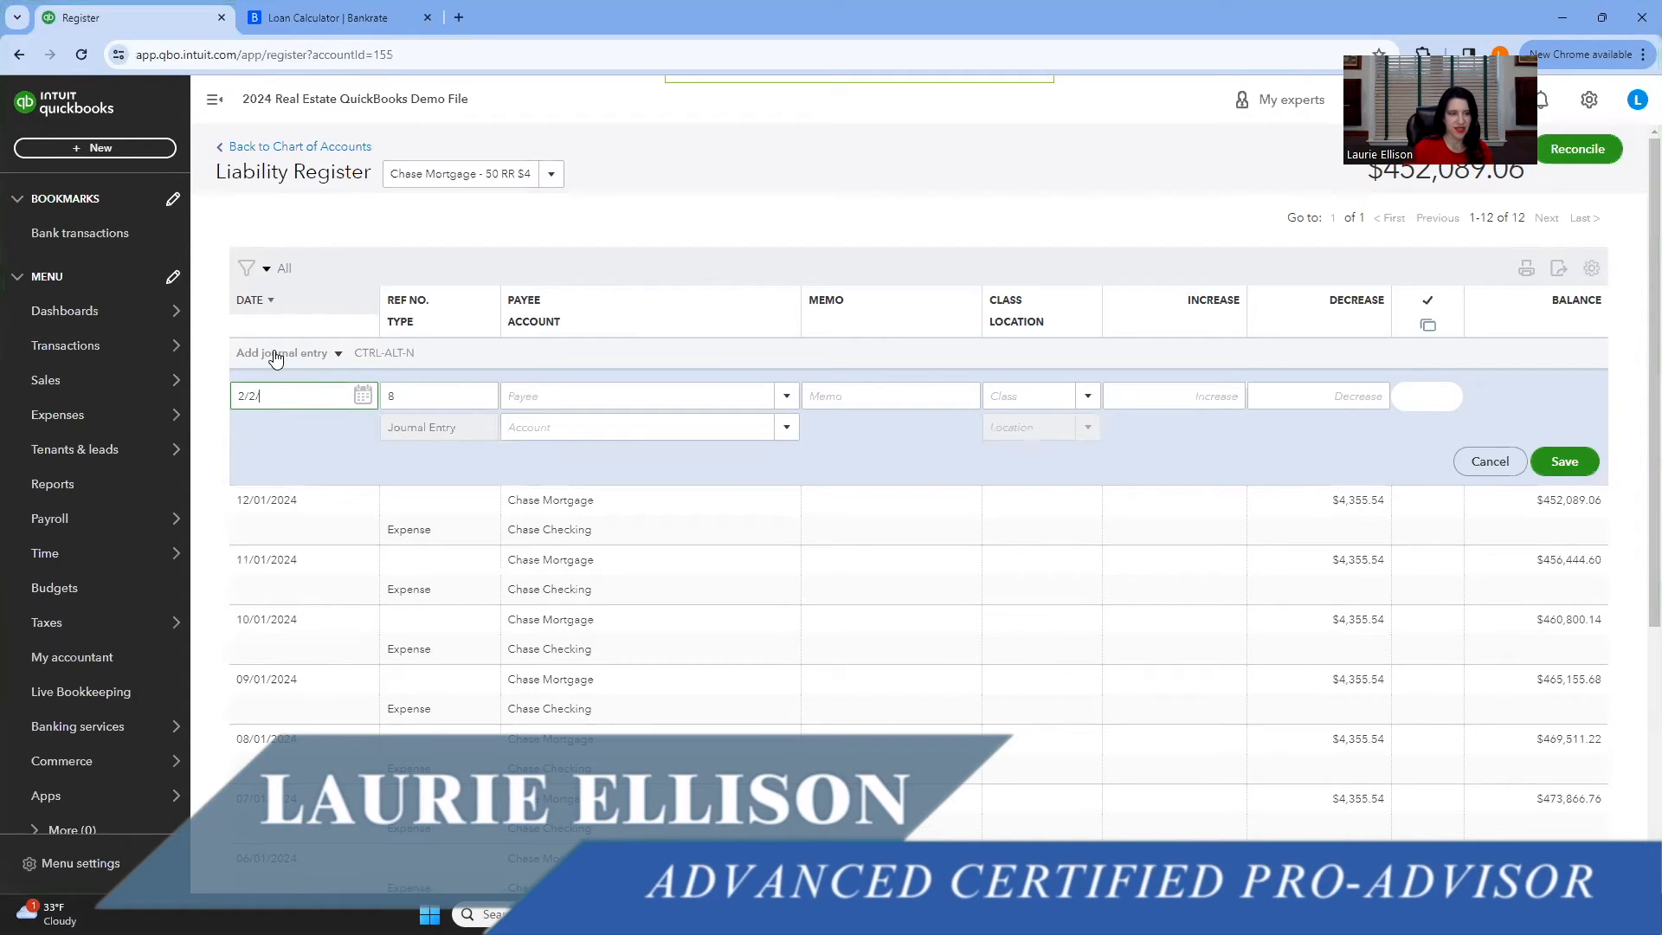
{"action": "type", "text": "24"}
{"action": "key", "text": "Tab"}
{"action": "key", "text": "Tab"}
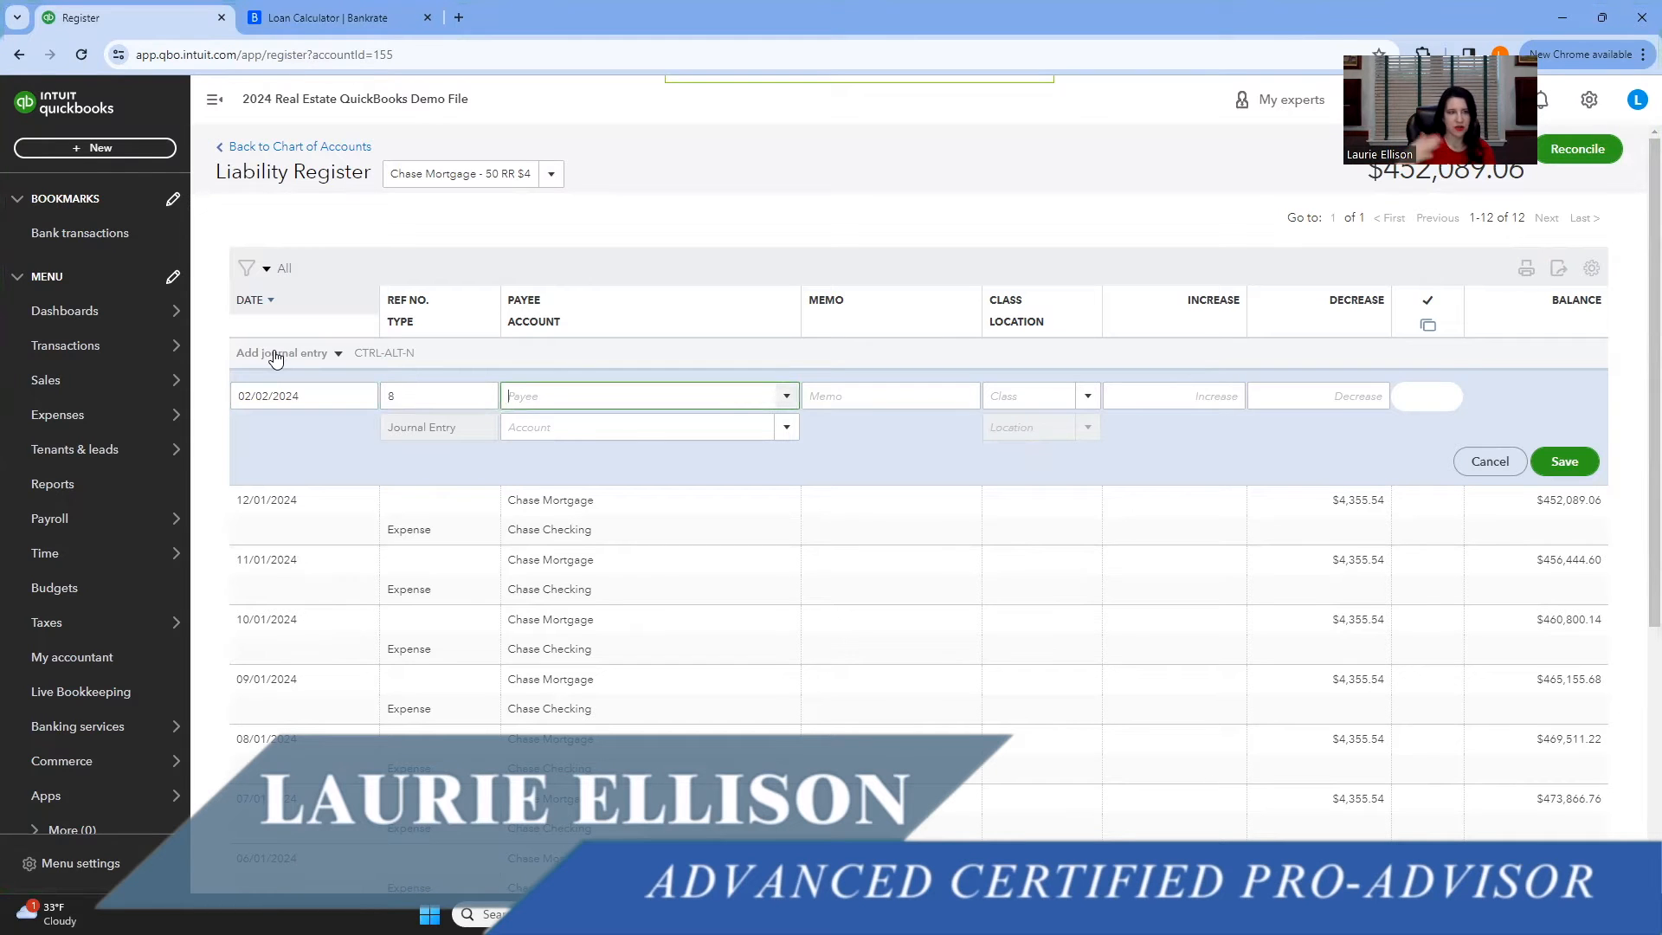
{"action": "key", "text": "Tab"}
{"action": "type", "text": "Feb 24 Interest"}
{"action": "key", "text": "Tab"}
{"action": "key", "text": "Tab"}
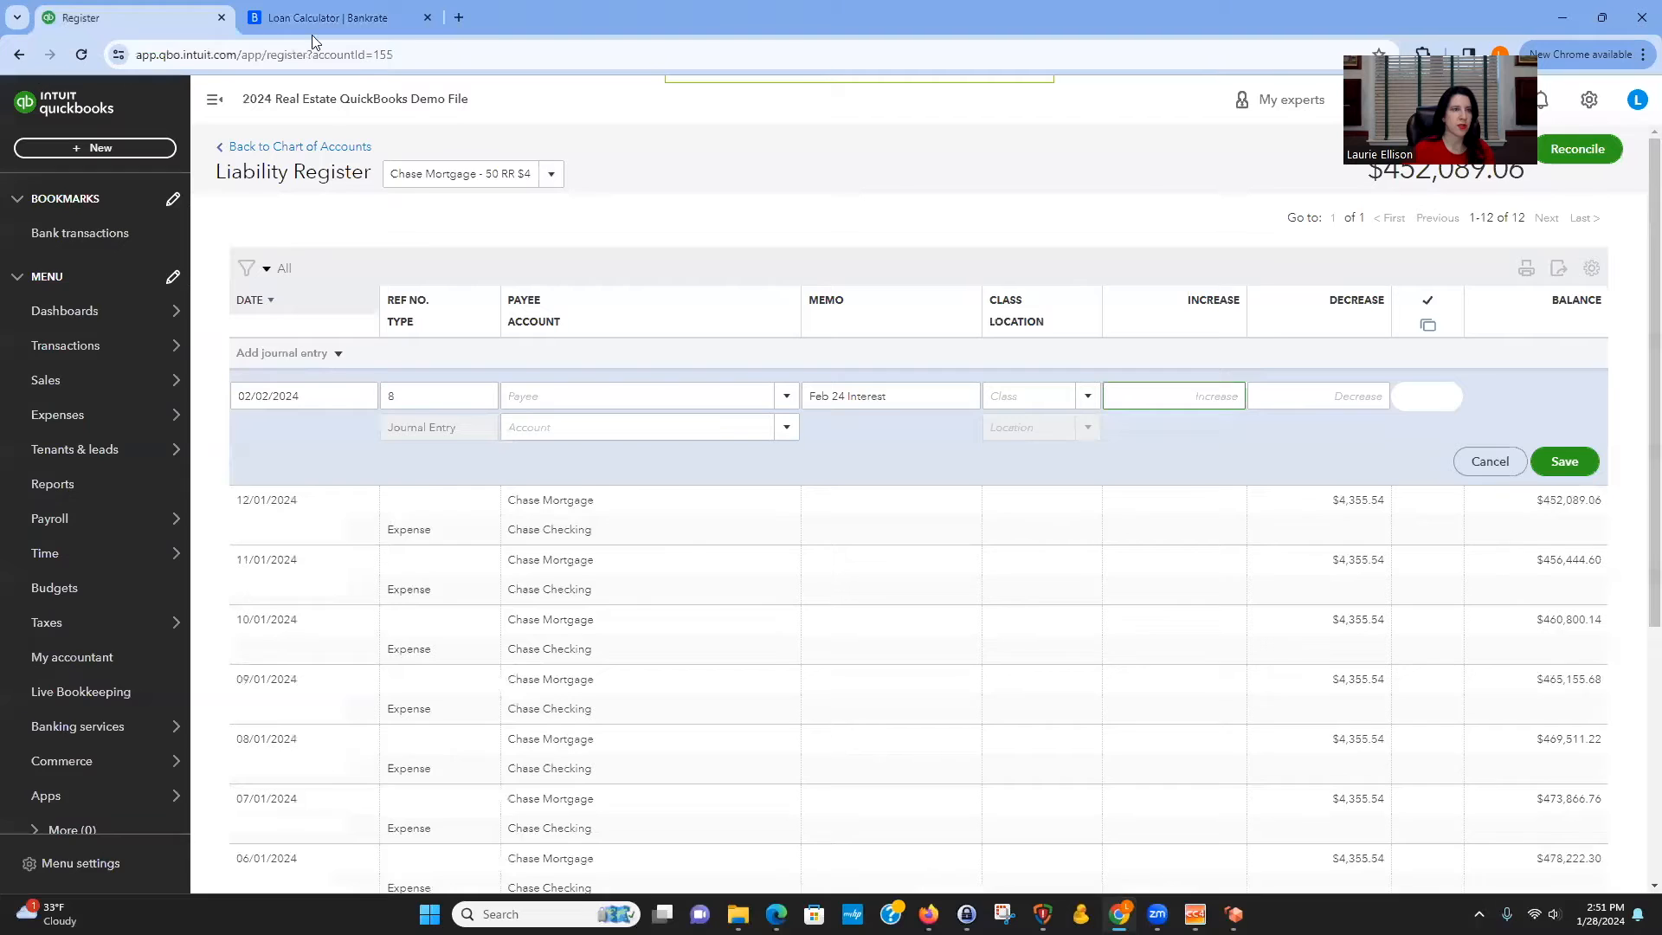
Set the increase to 2,708.33, copied from the Feb 2024 interest in the amortization schedule.
{"action": "left_click", "coordinate": [366, 12]}
{"action": "left_click_drag", "start_coordinate": [938, 424], "coordinate": [889, 419]}
{"action": "right_click", "coordinate": [918, 422]}
{"action": "left_click", "coordinate": [952, 443]}
{"action": "left_click", "coordinate": [130, 17]}
{"action": "key", "text": "ctrl+v"}
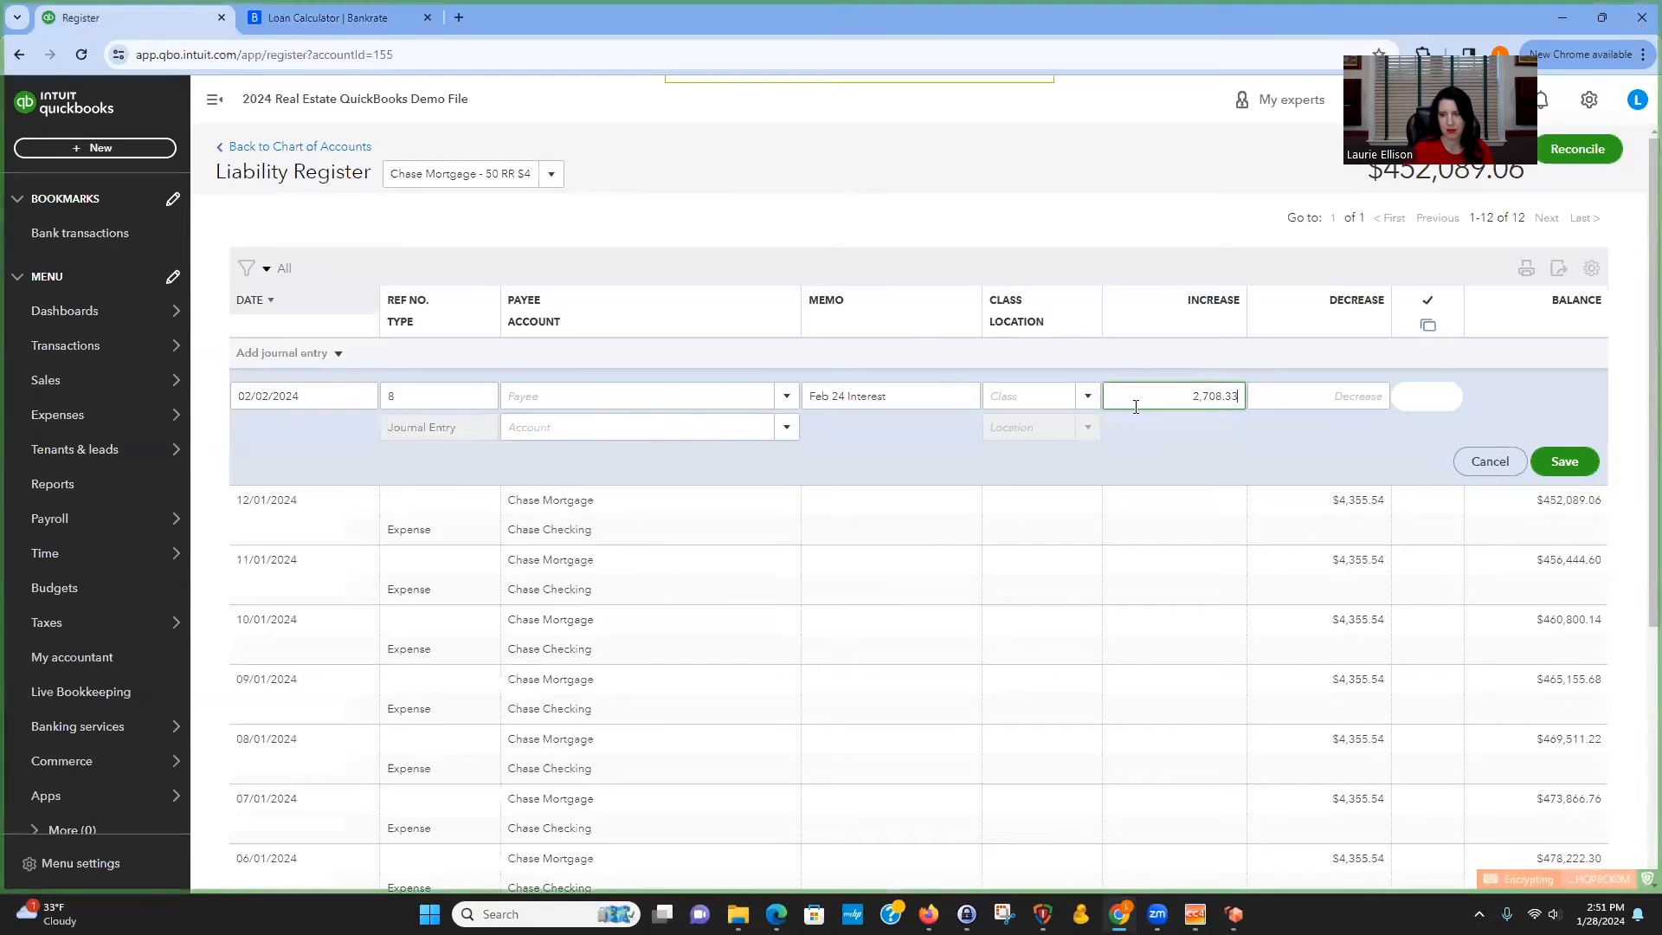
Set the journal entry's account to Interest paid: Mortgage interest.
{"action": "left_click", "coordinate": [688, 423]}
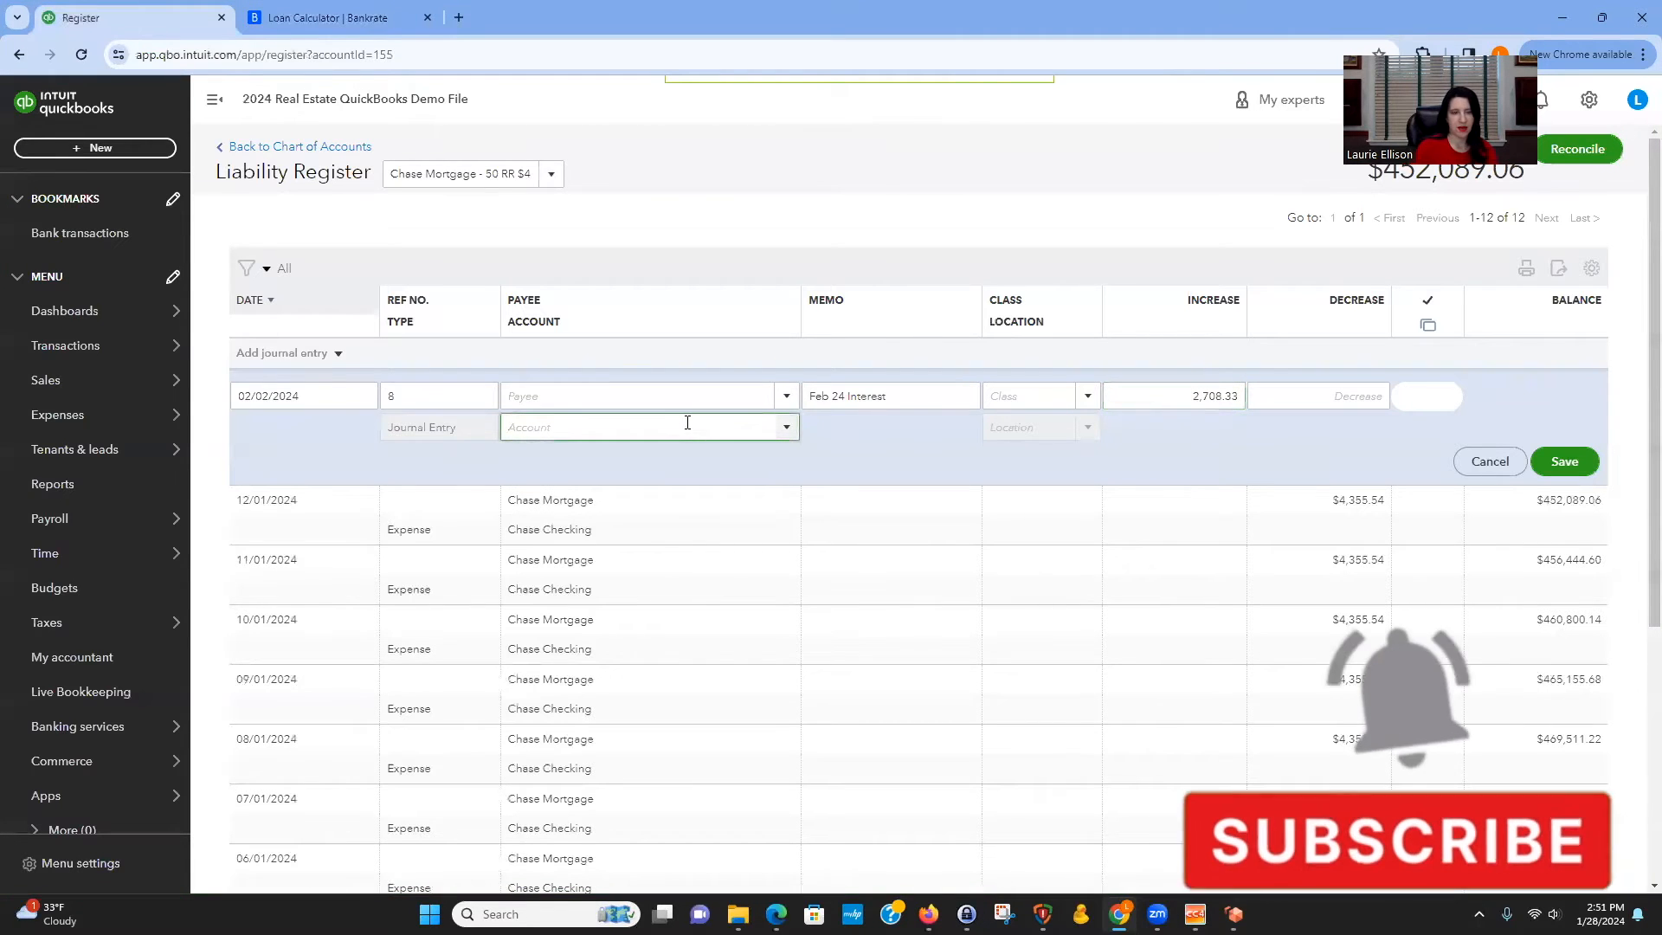
{"action": "type", "text": "Interest paid"}
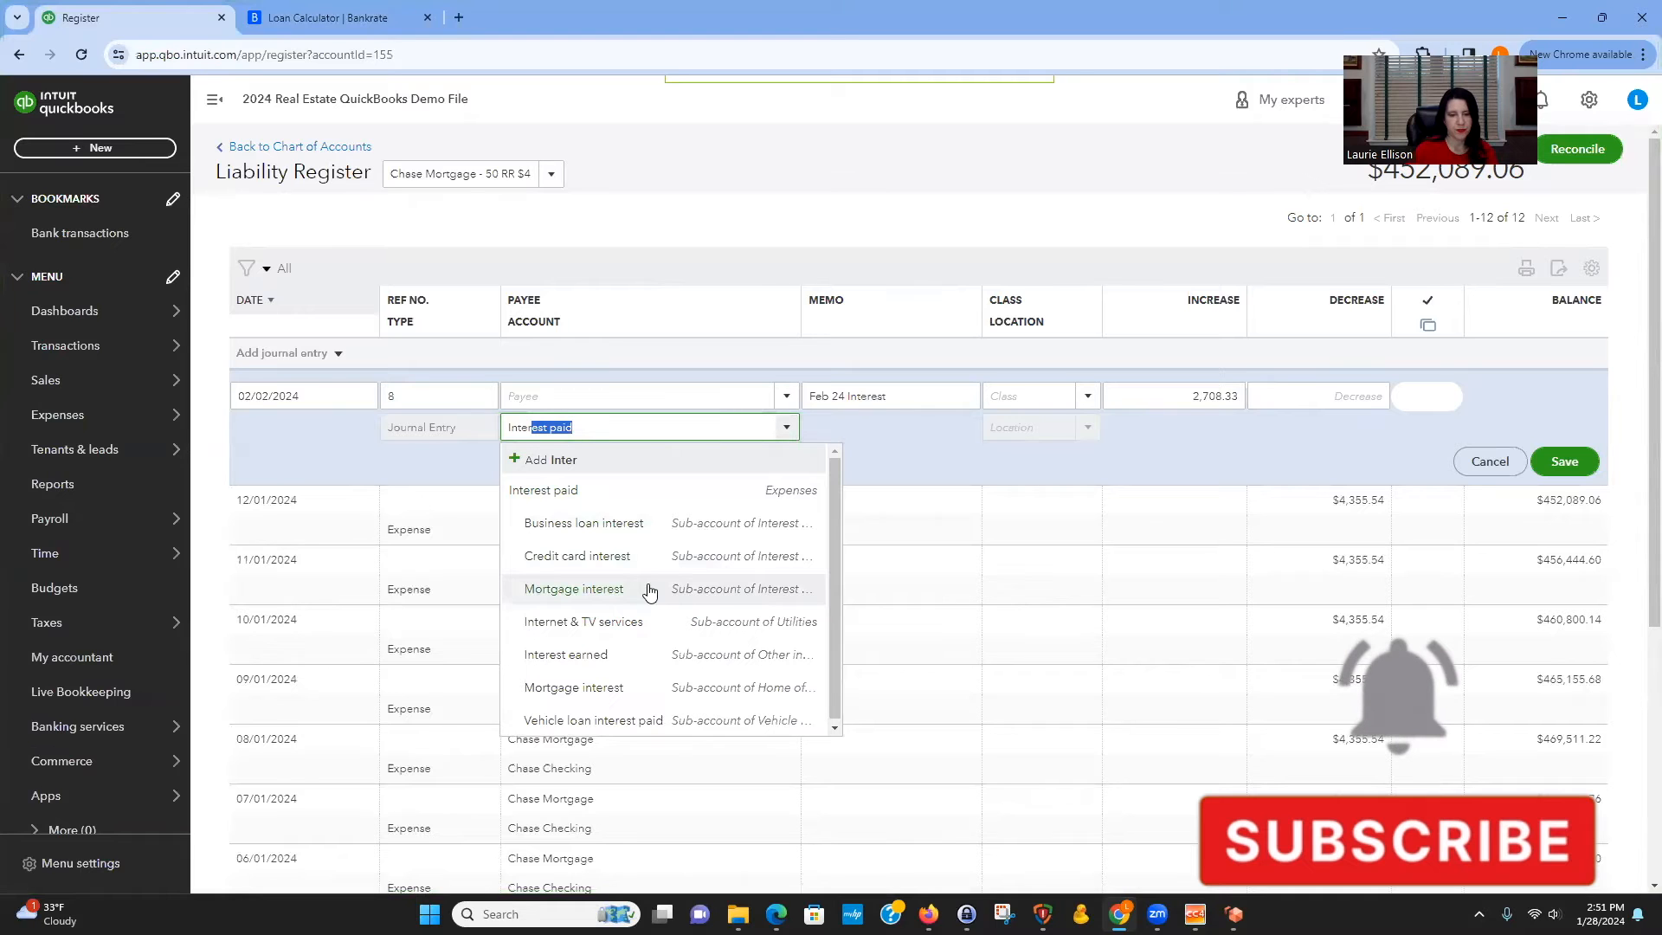
{"action": "left_click", "coordinate": [649, 591]}
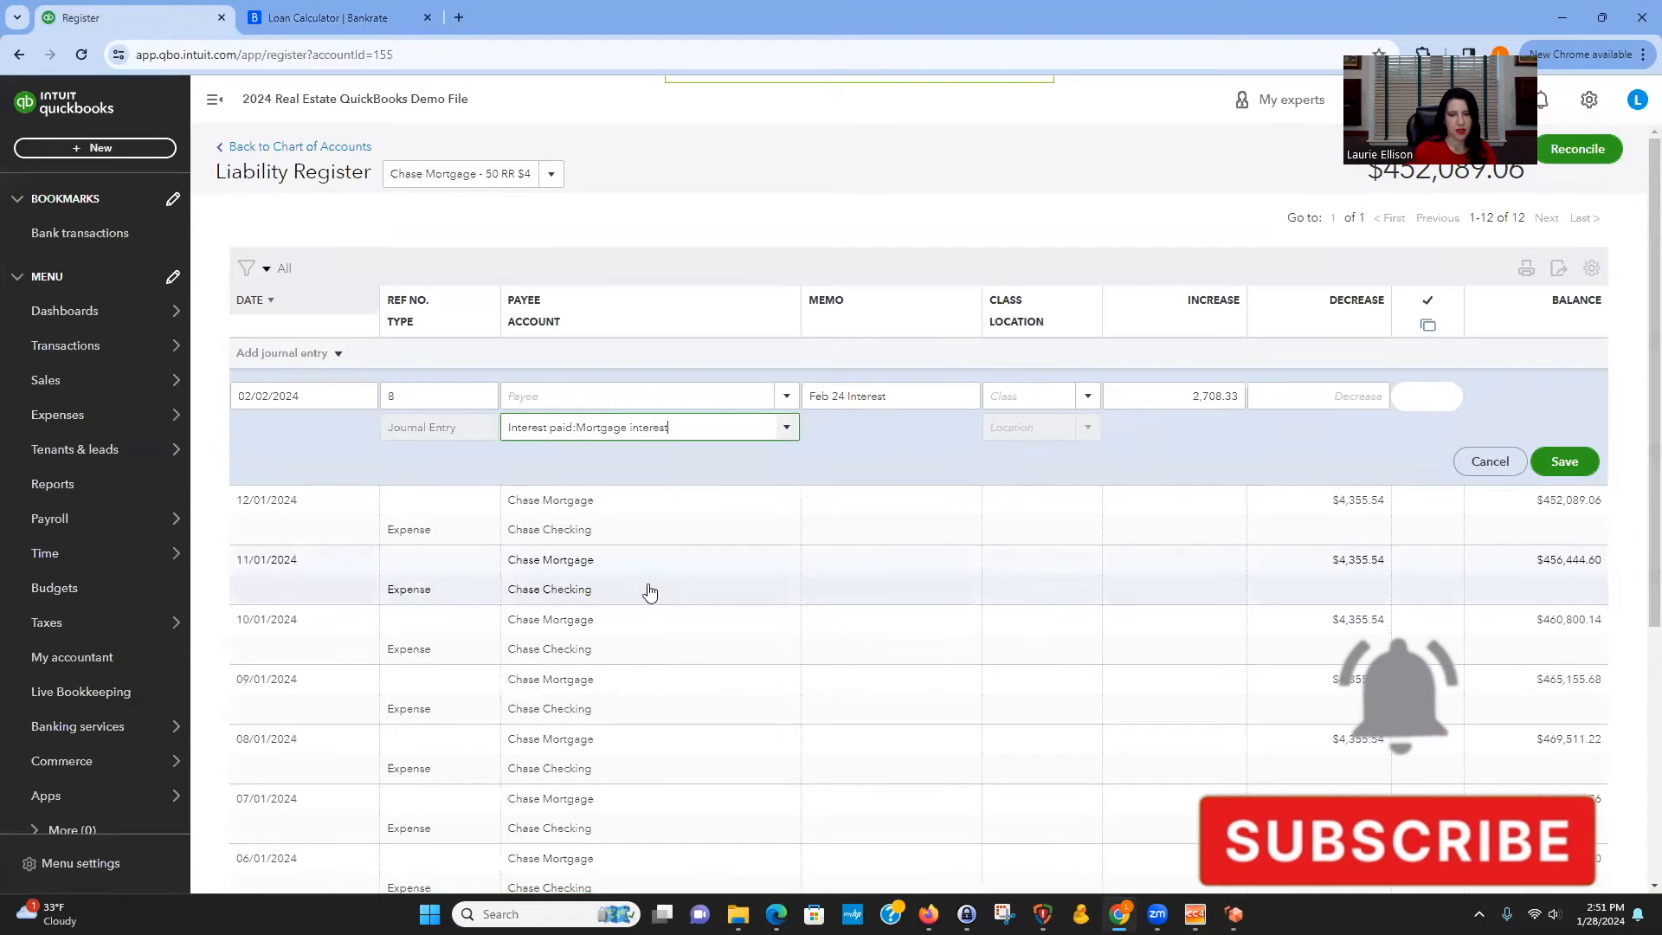
{"action": "left_click", "coordinate": [789, 432]}
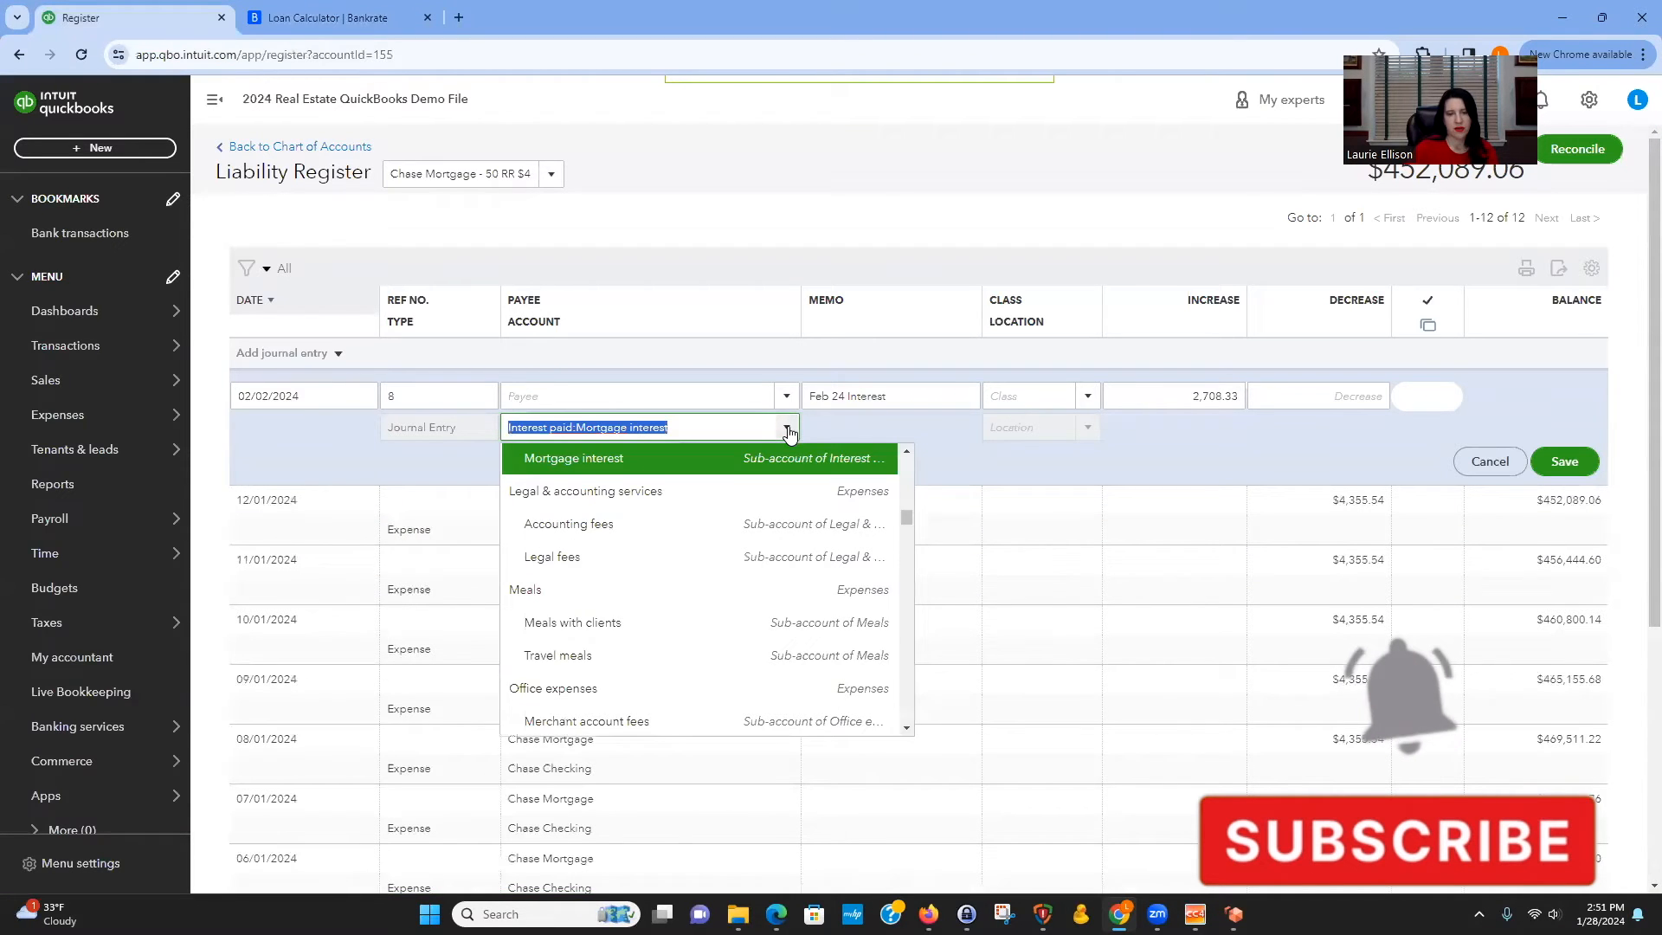
{"action": "left_click", "coordinate": [900, 442]}
{"action": "left_click", "coordinate": [1089, 395]}
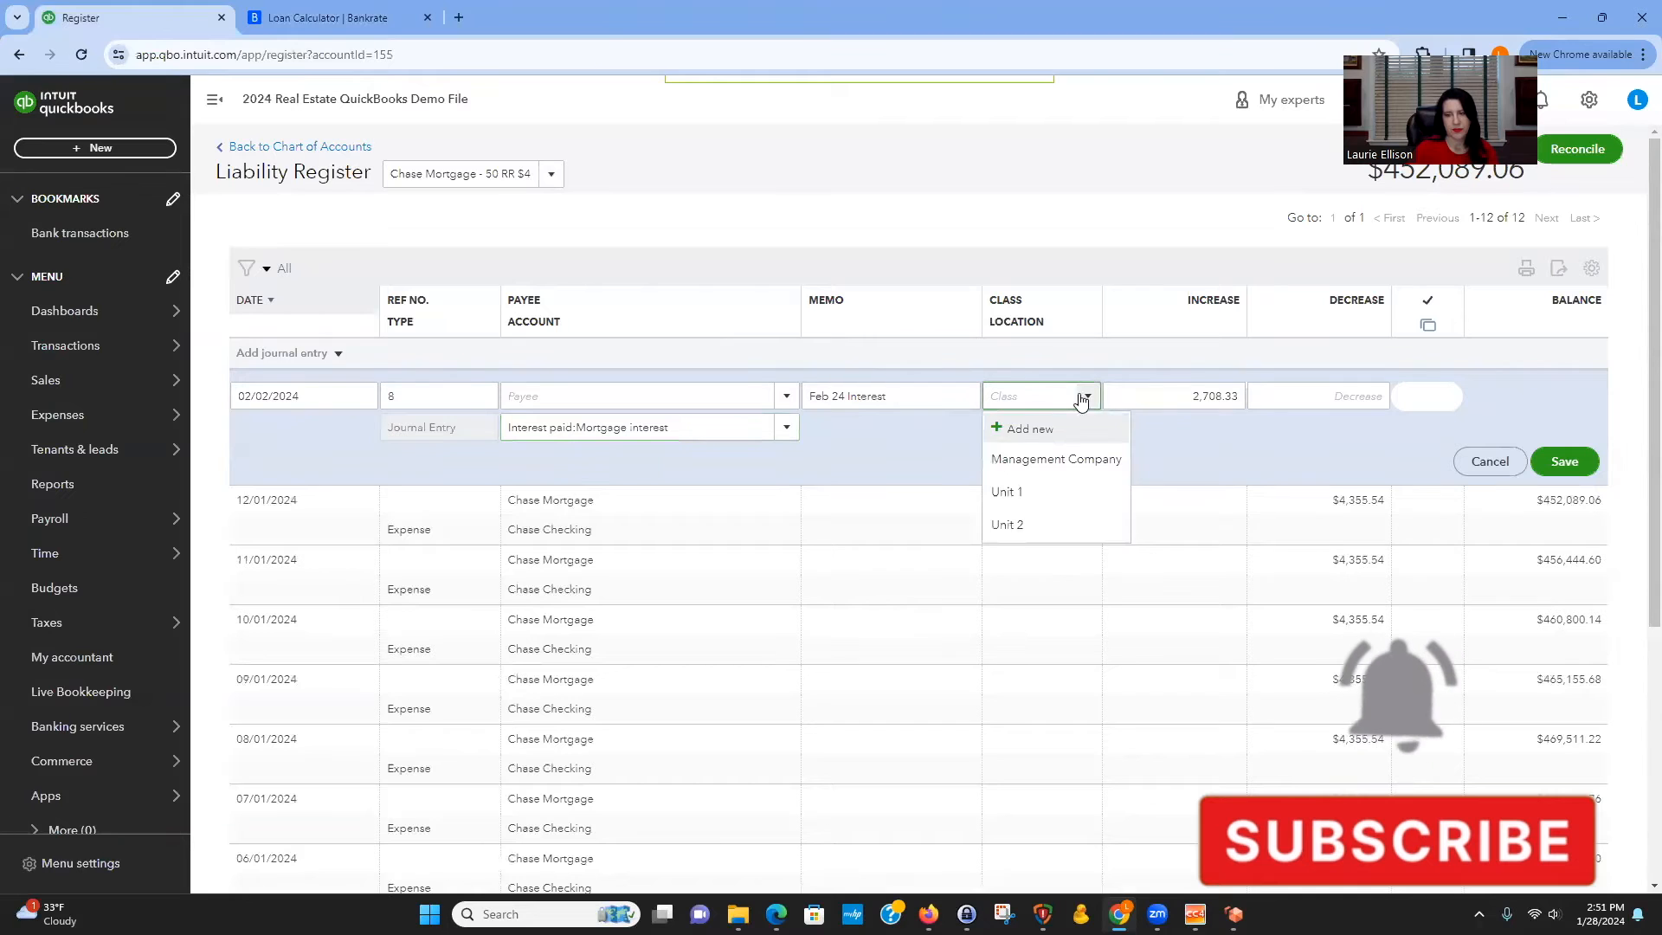
{"action": "left_click", "coordinate": [1019, 424]}
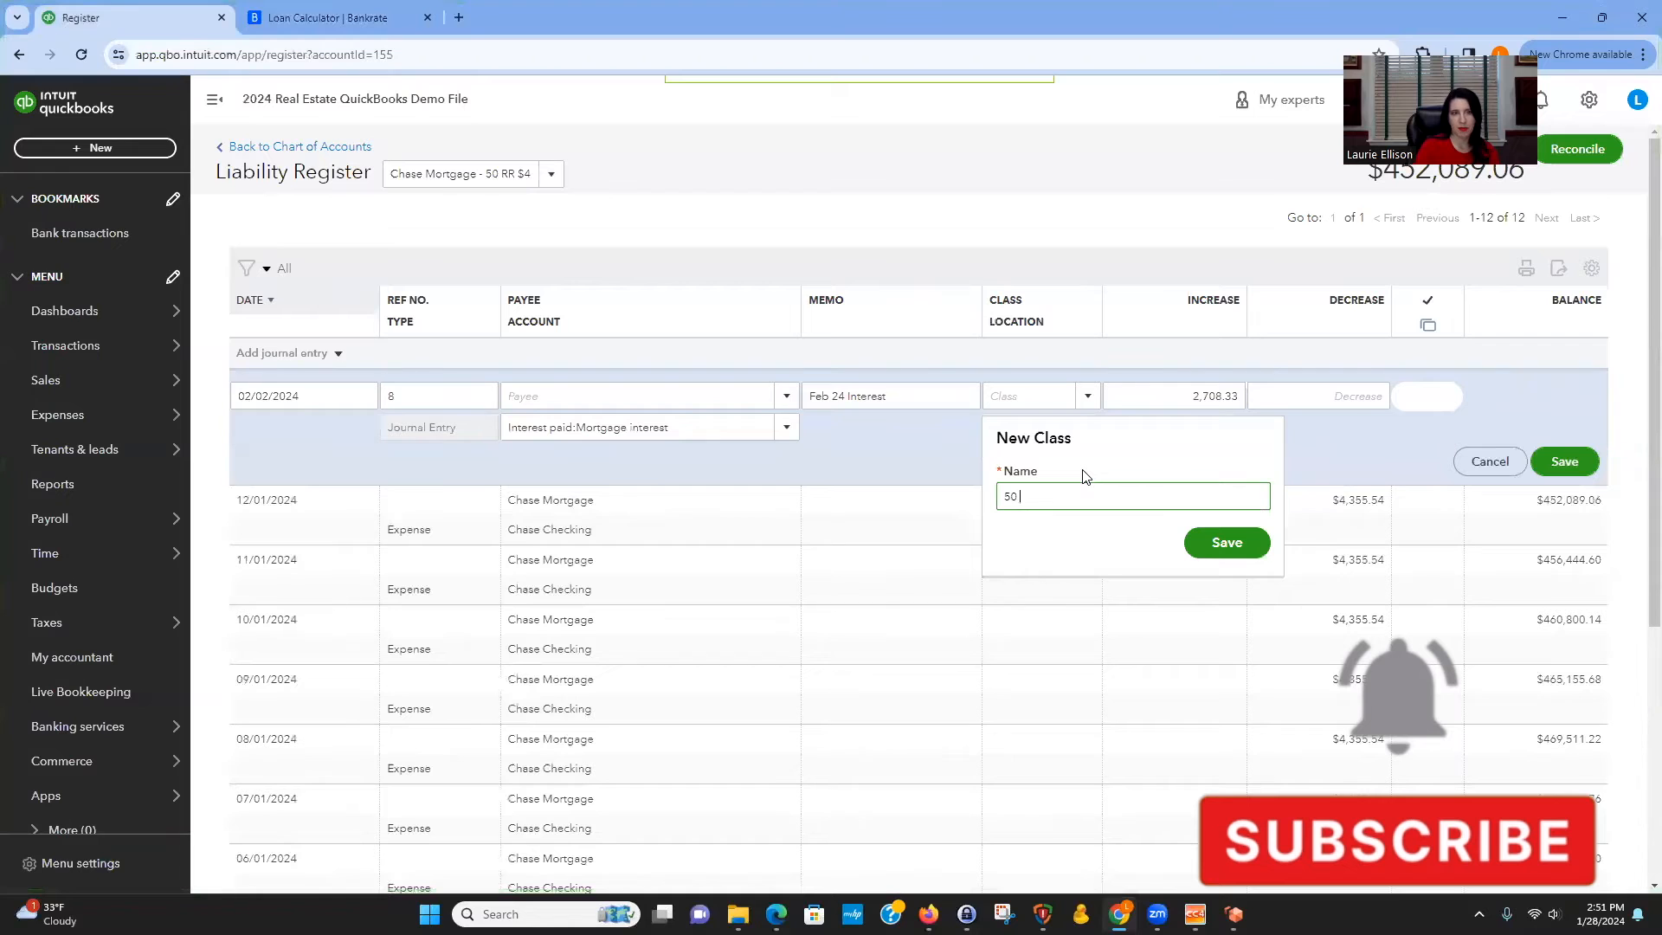
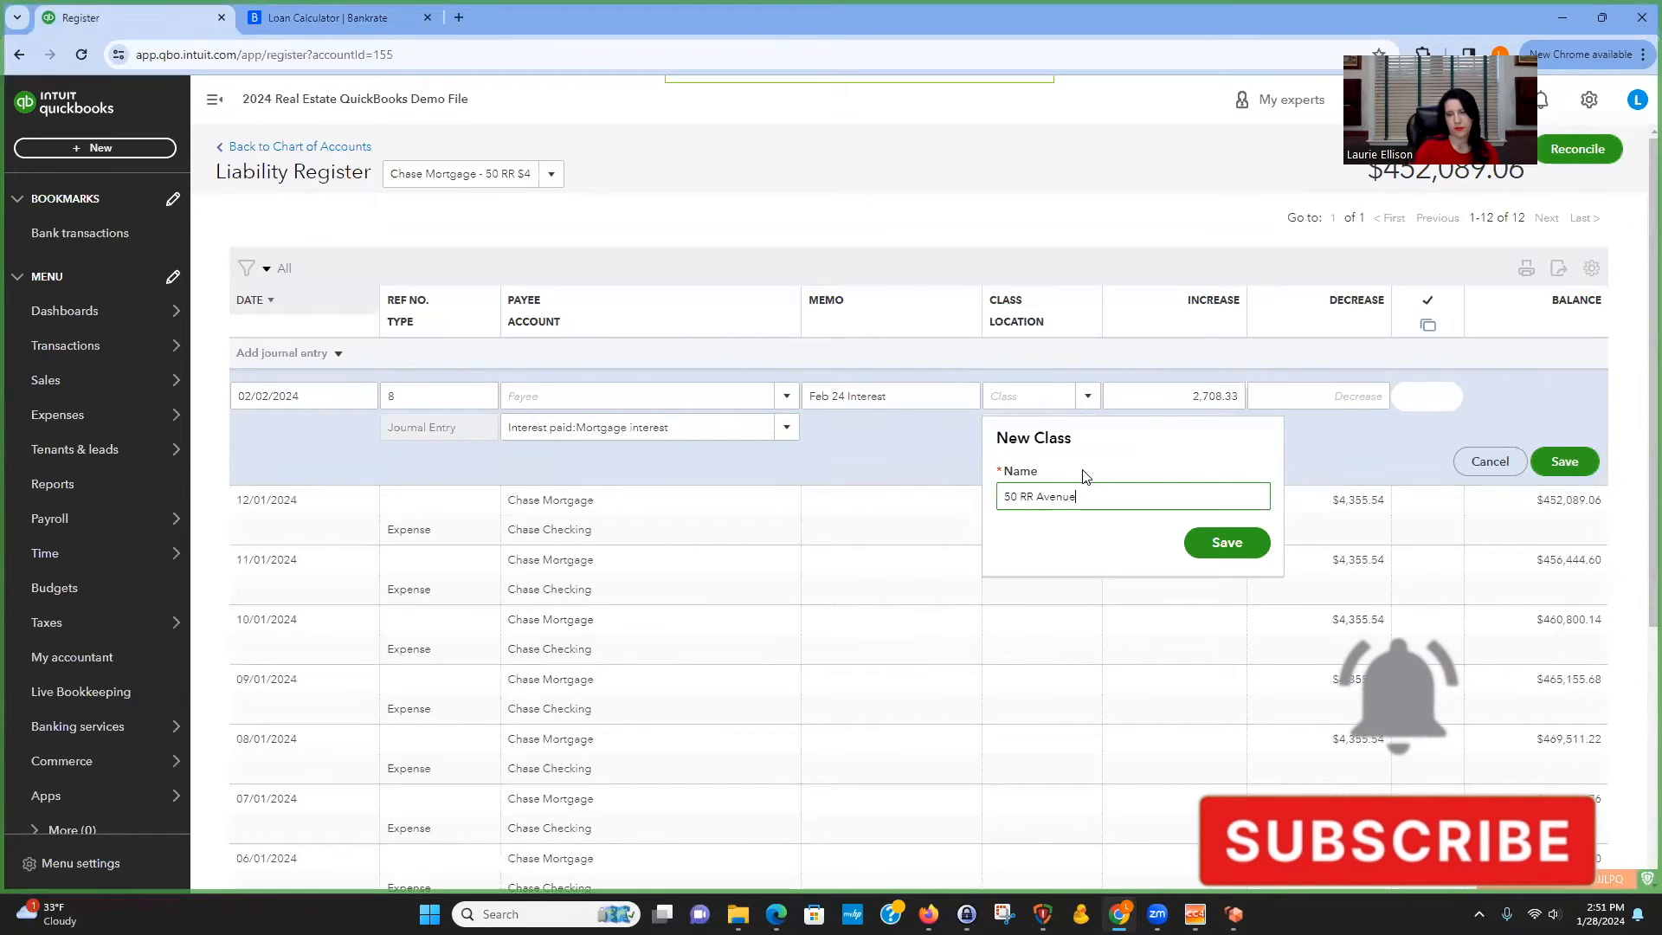
{"action": "left_click", "coordinate": [1223, 542]}
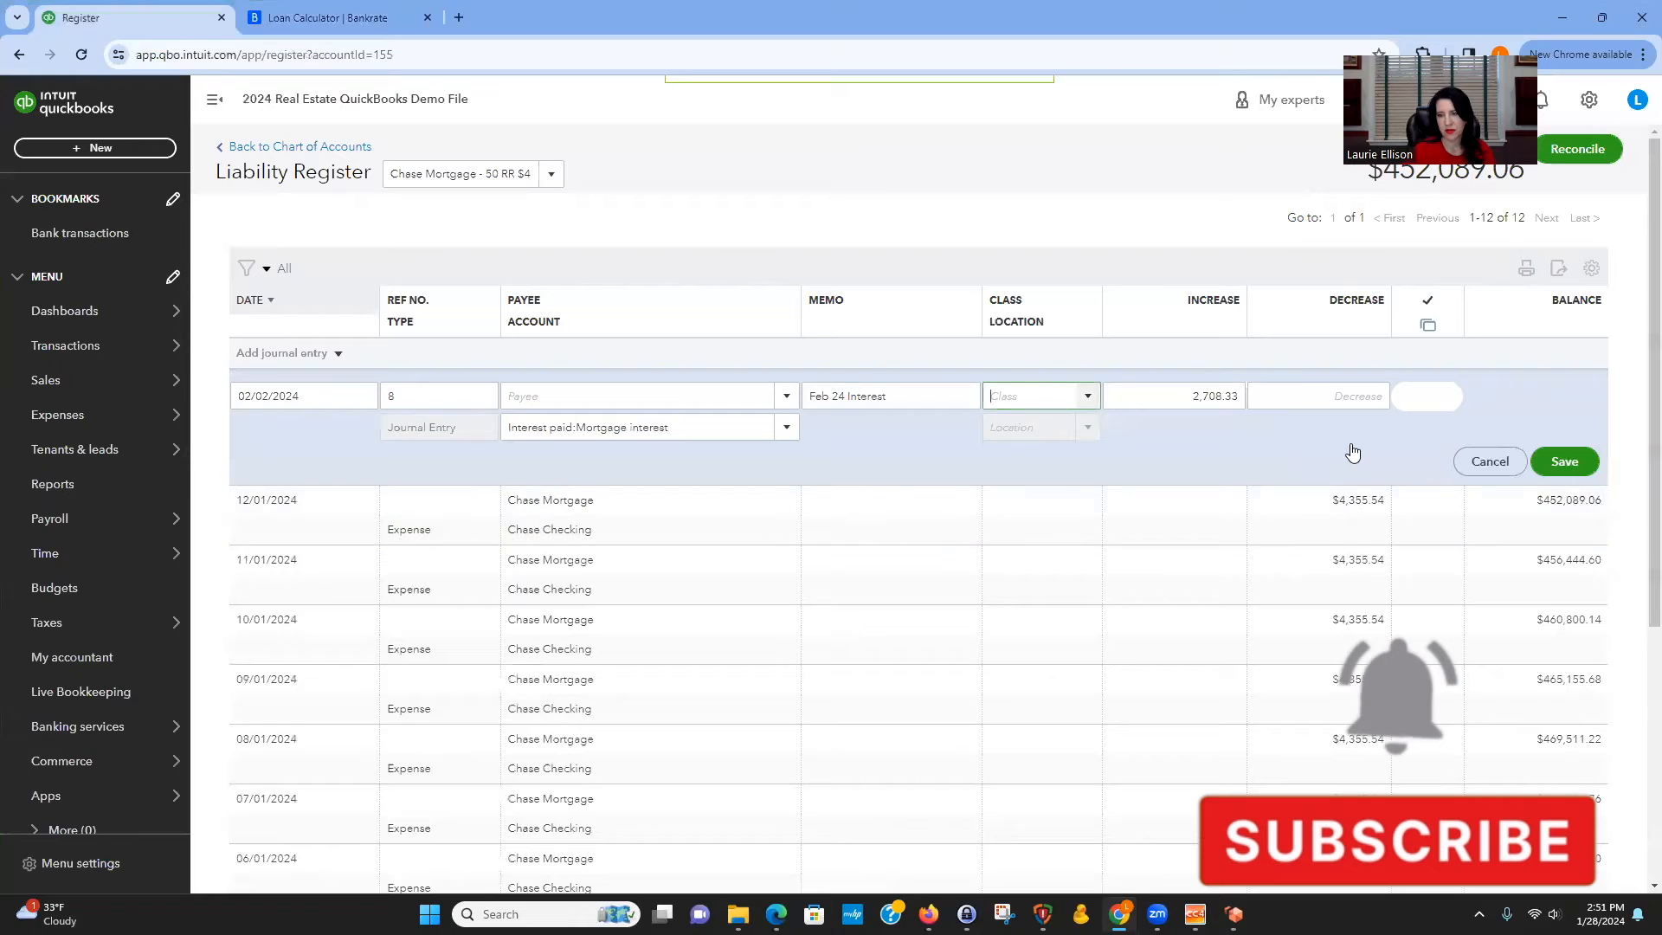
{"action": "left_click", "coordinate": [1571, 465]}
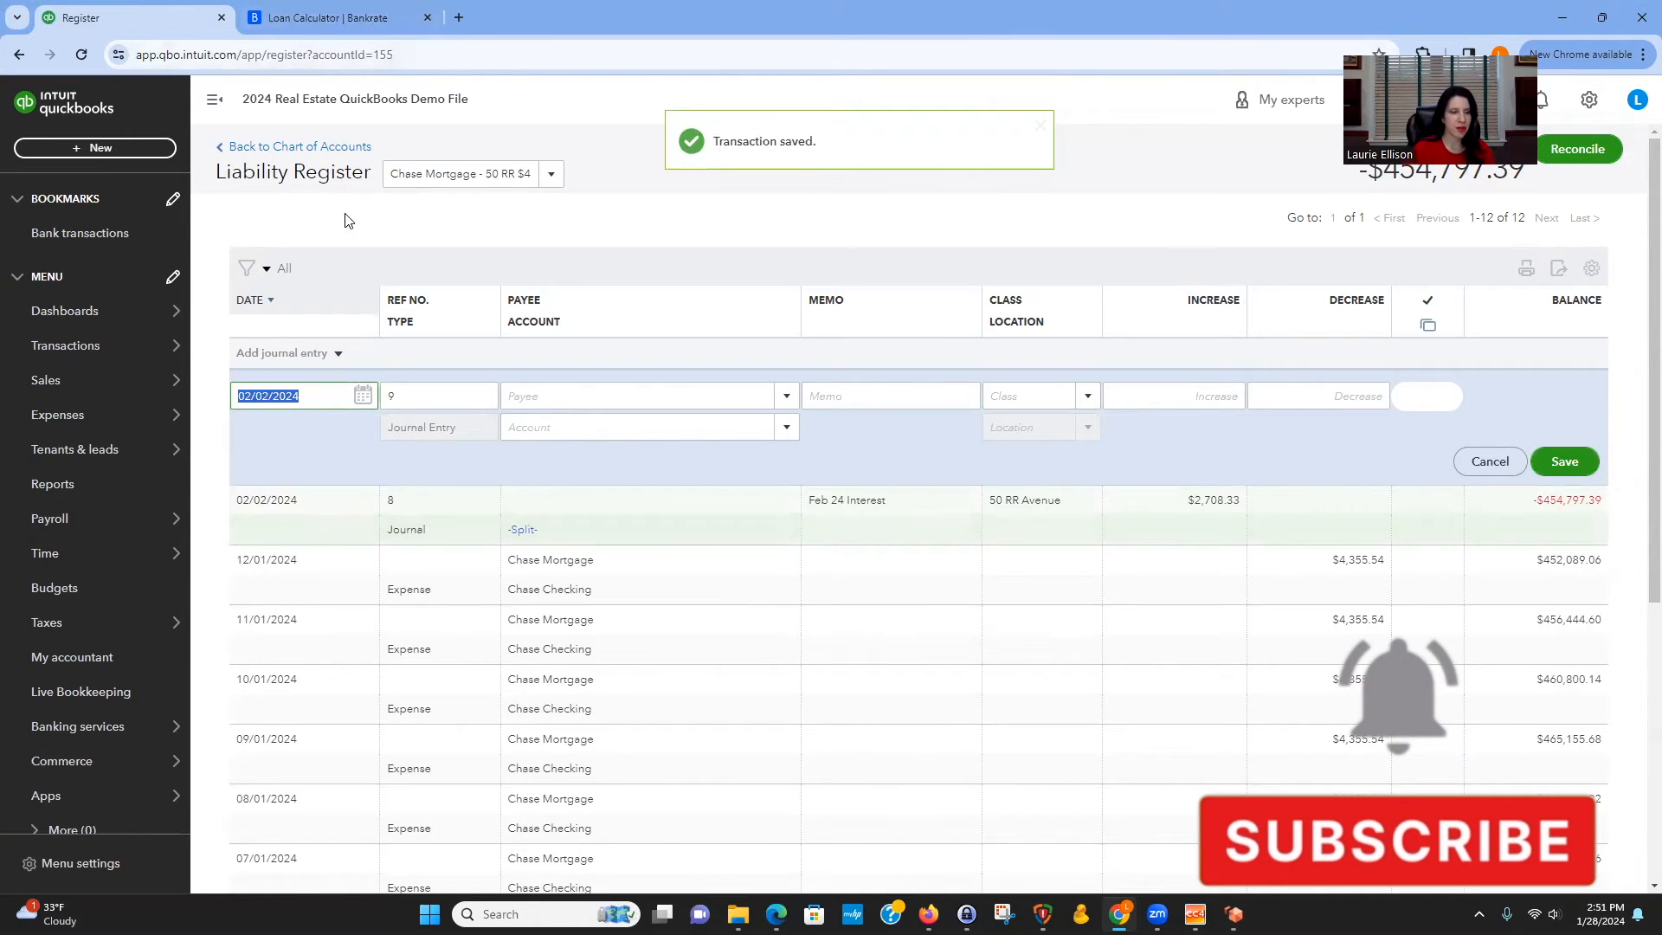
Start a new journal entry dated 03/02/2024 with the memo March 24 Interest.
{"action": "type", "text": "3/"}
{"action": "type", "text": "2/"}
{"action": "key", "text": "Tab"}
{"action": "key", "text": "Tab"}
{"action": "key", "text": "Tab"}
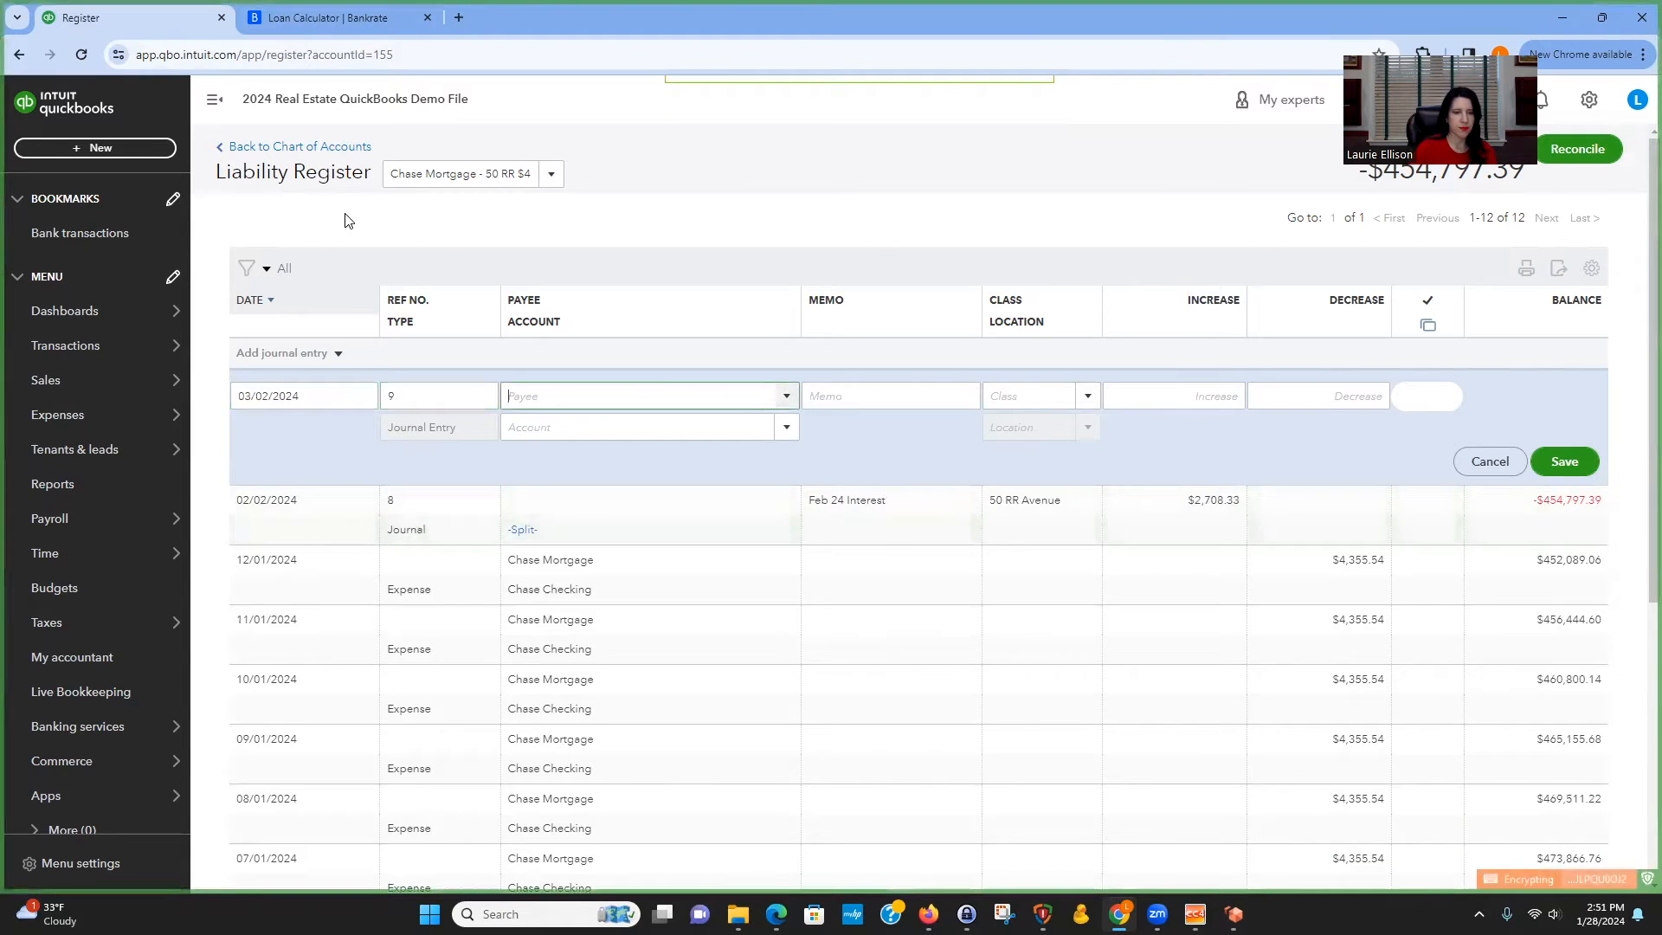
{"action": "type", "text": "M"}
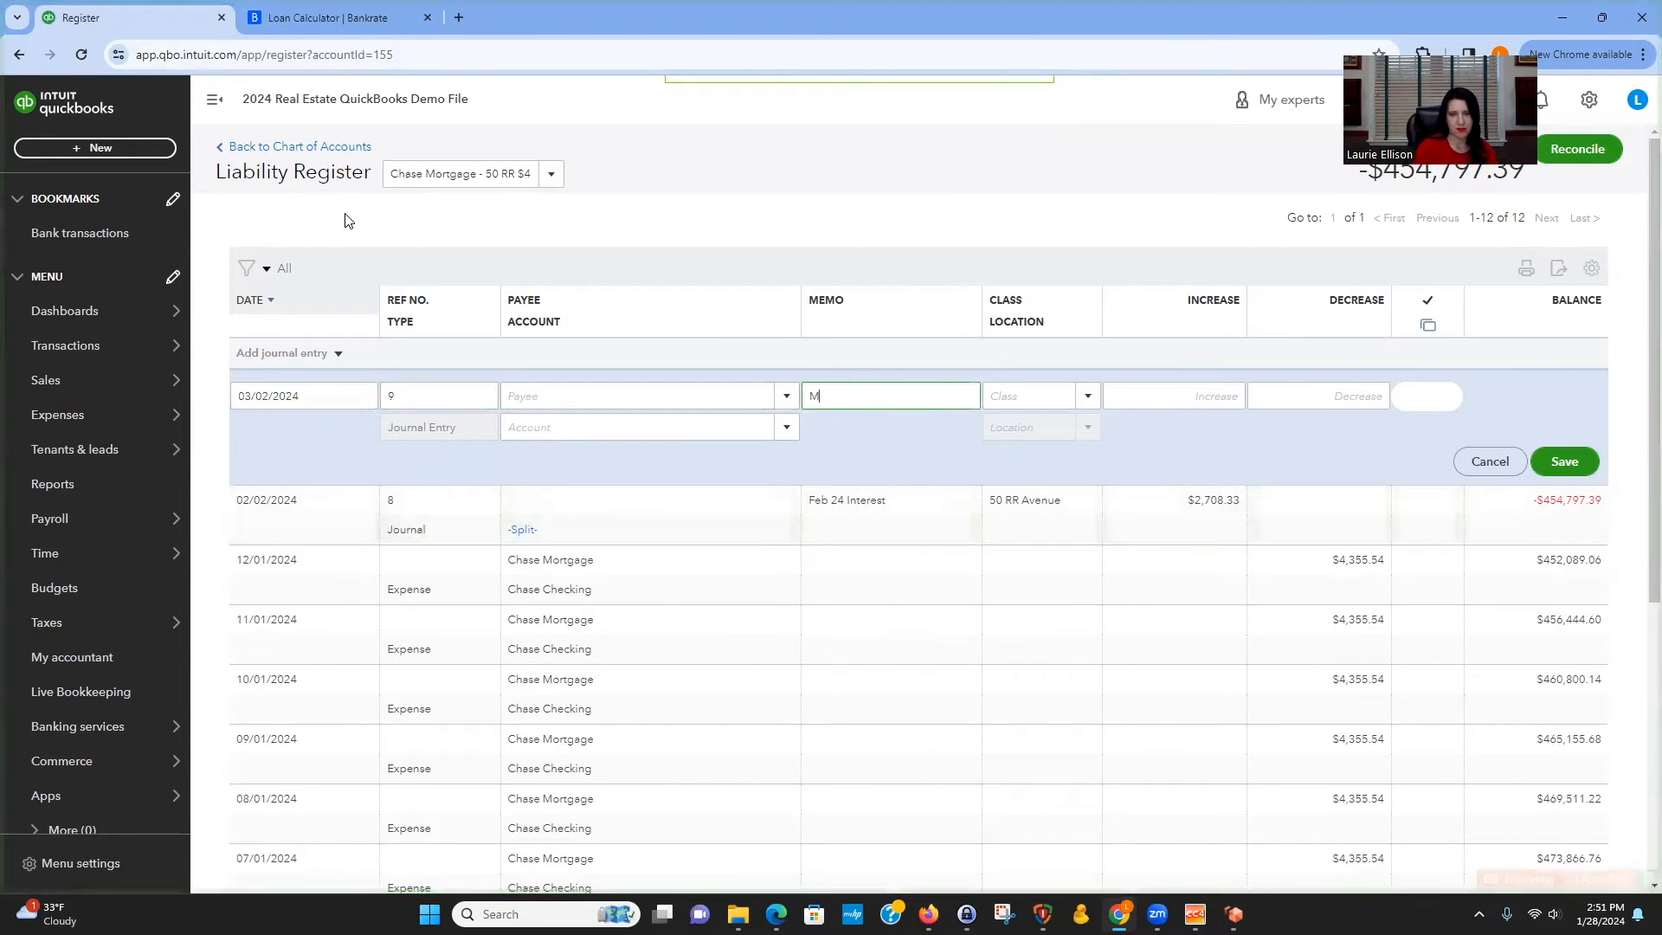
{"action": "type", "text": "arch 24 Inter"}
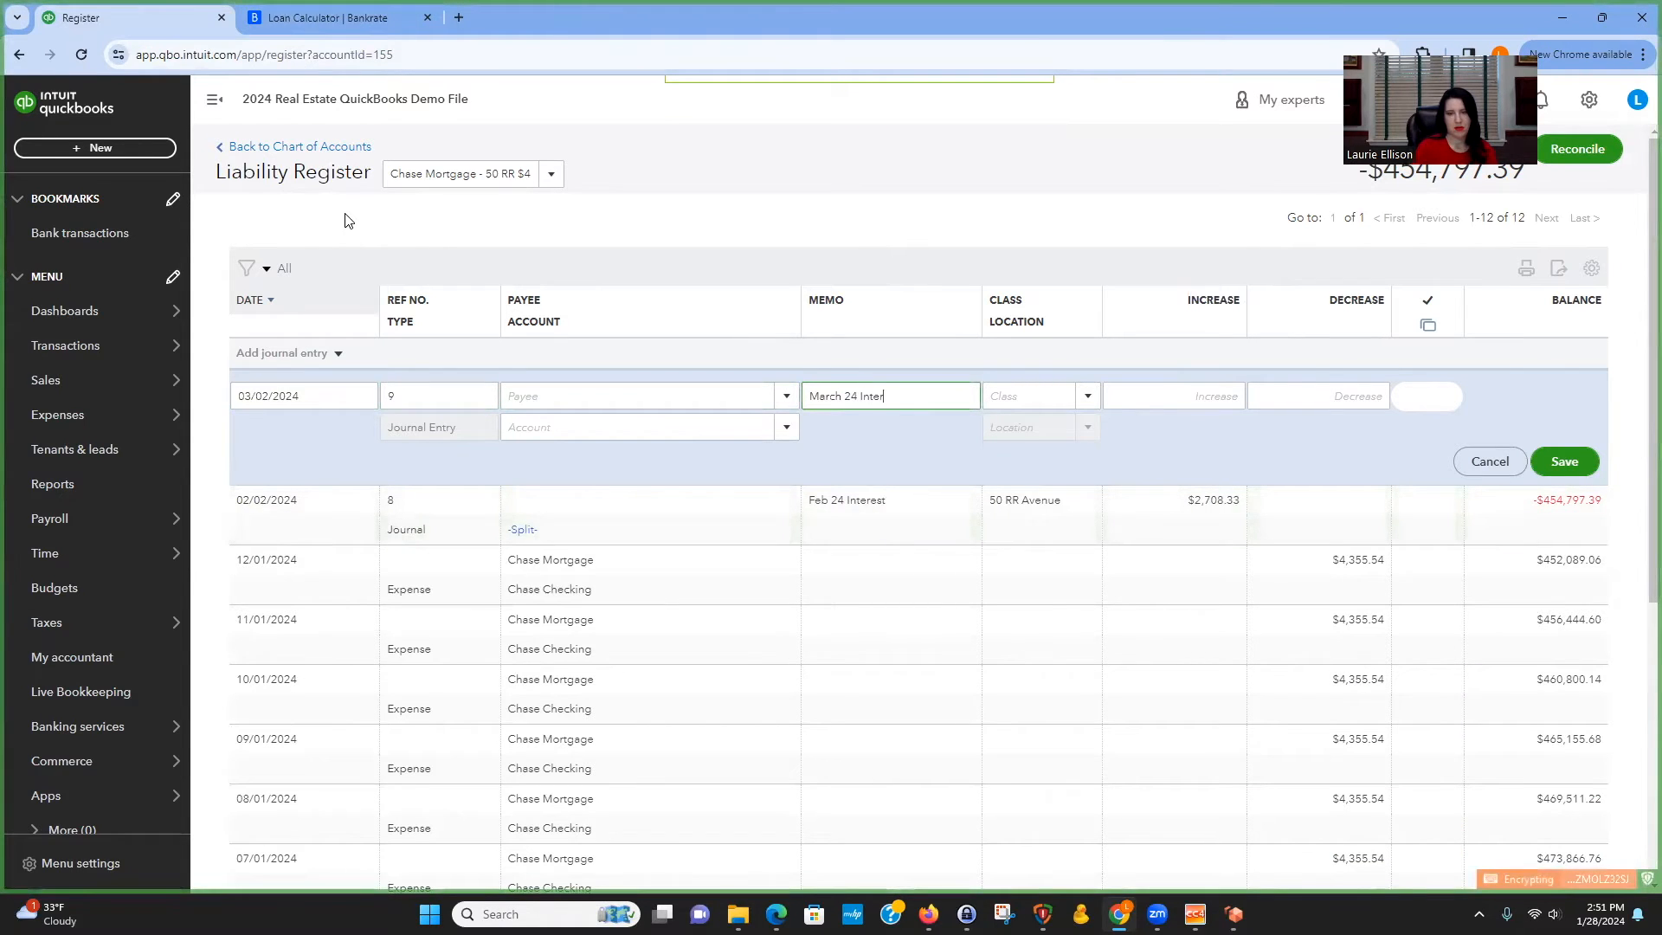
{"action": "type", "text": "est"}
{"action": "key", "text": "Tab"}
{"action": "key", "text": "Tab"}
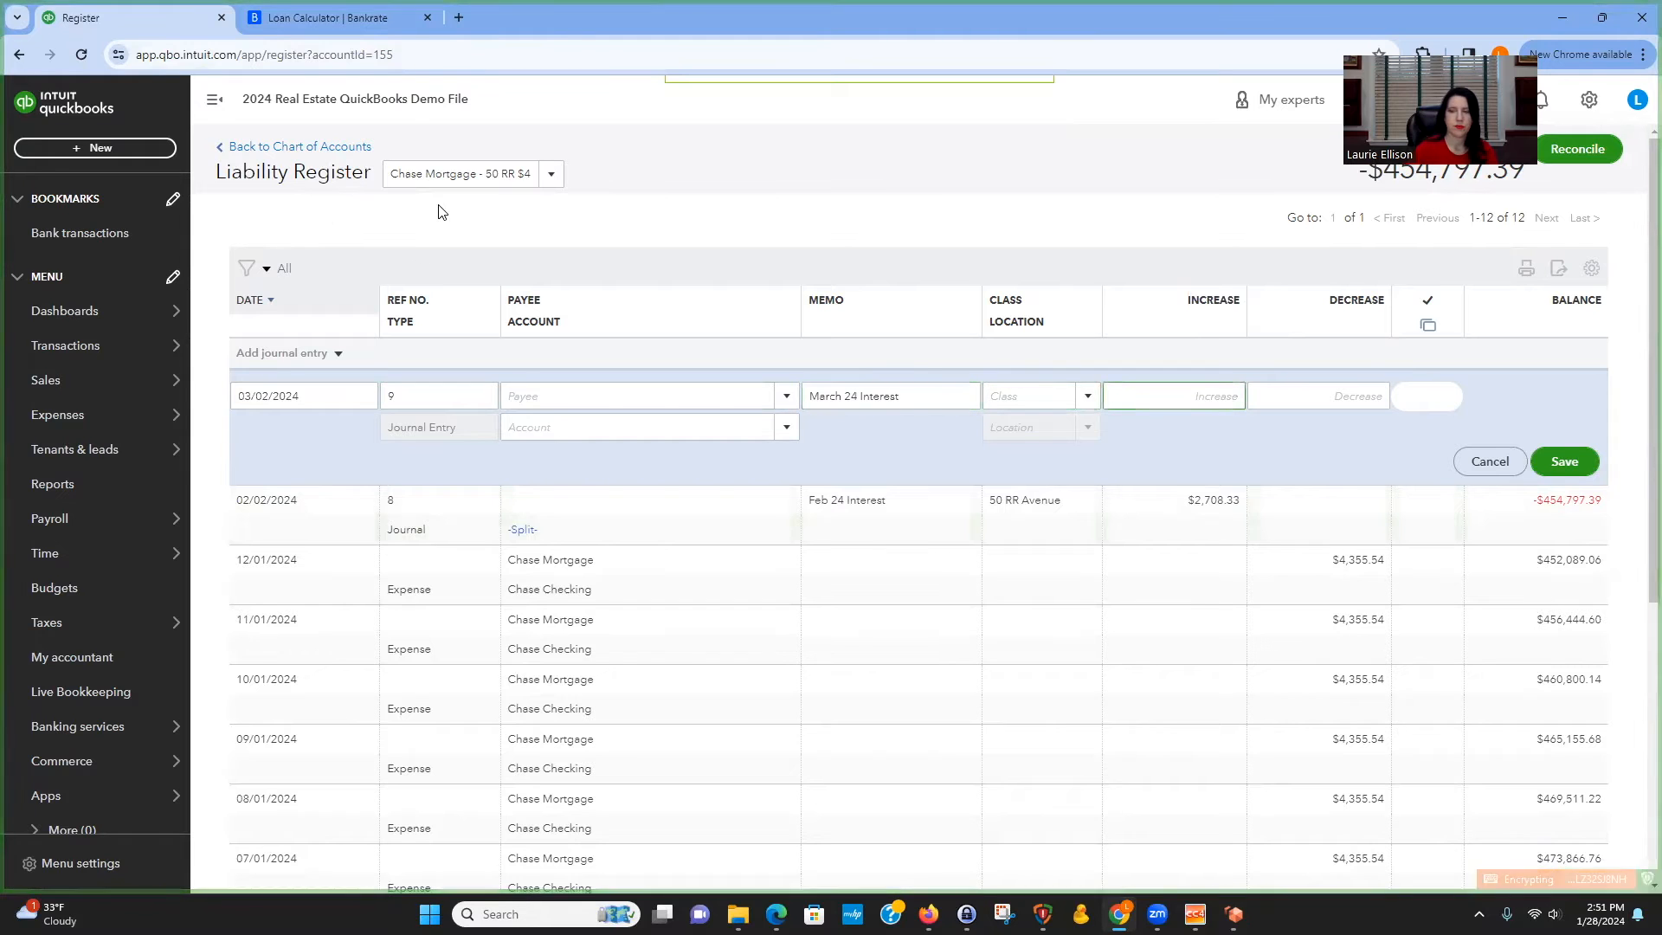
Set the increase to 2,699.41, copied from the Mar 2024 interest in the amortization schedule.
{"action": "left_click", "coordinate": [327, 19]}
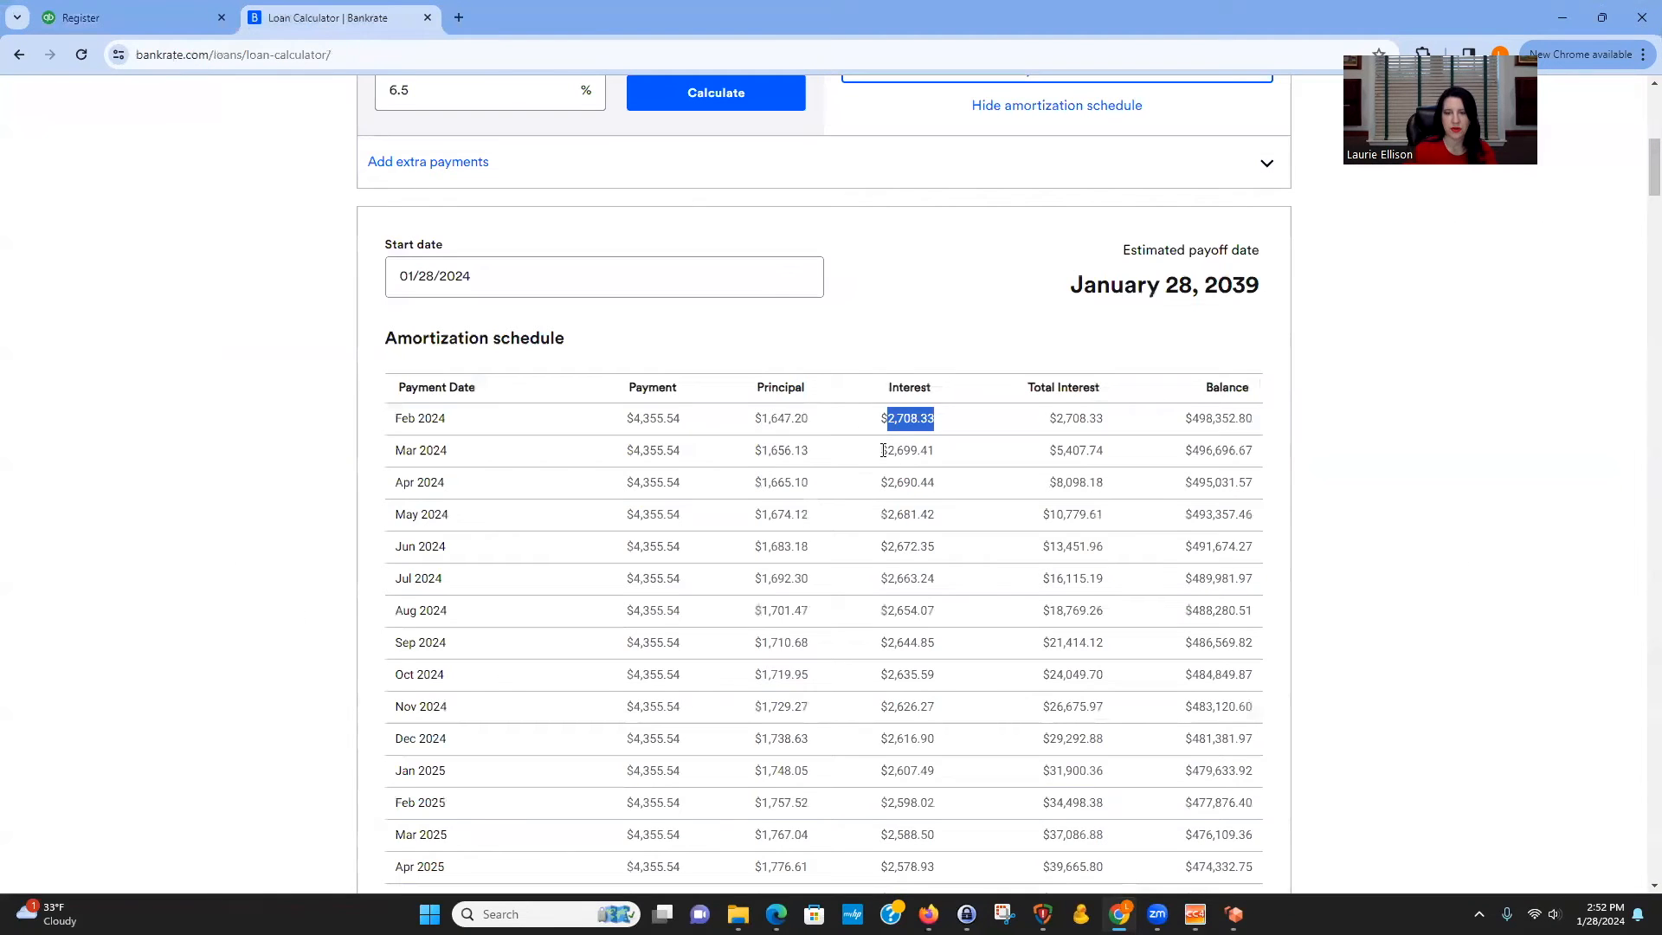
{"action": "left_click_drag", "start_coordinate": [886, 449], "coordinate": [933, 449]}
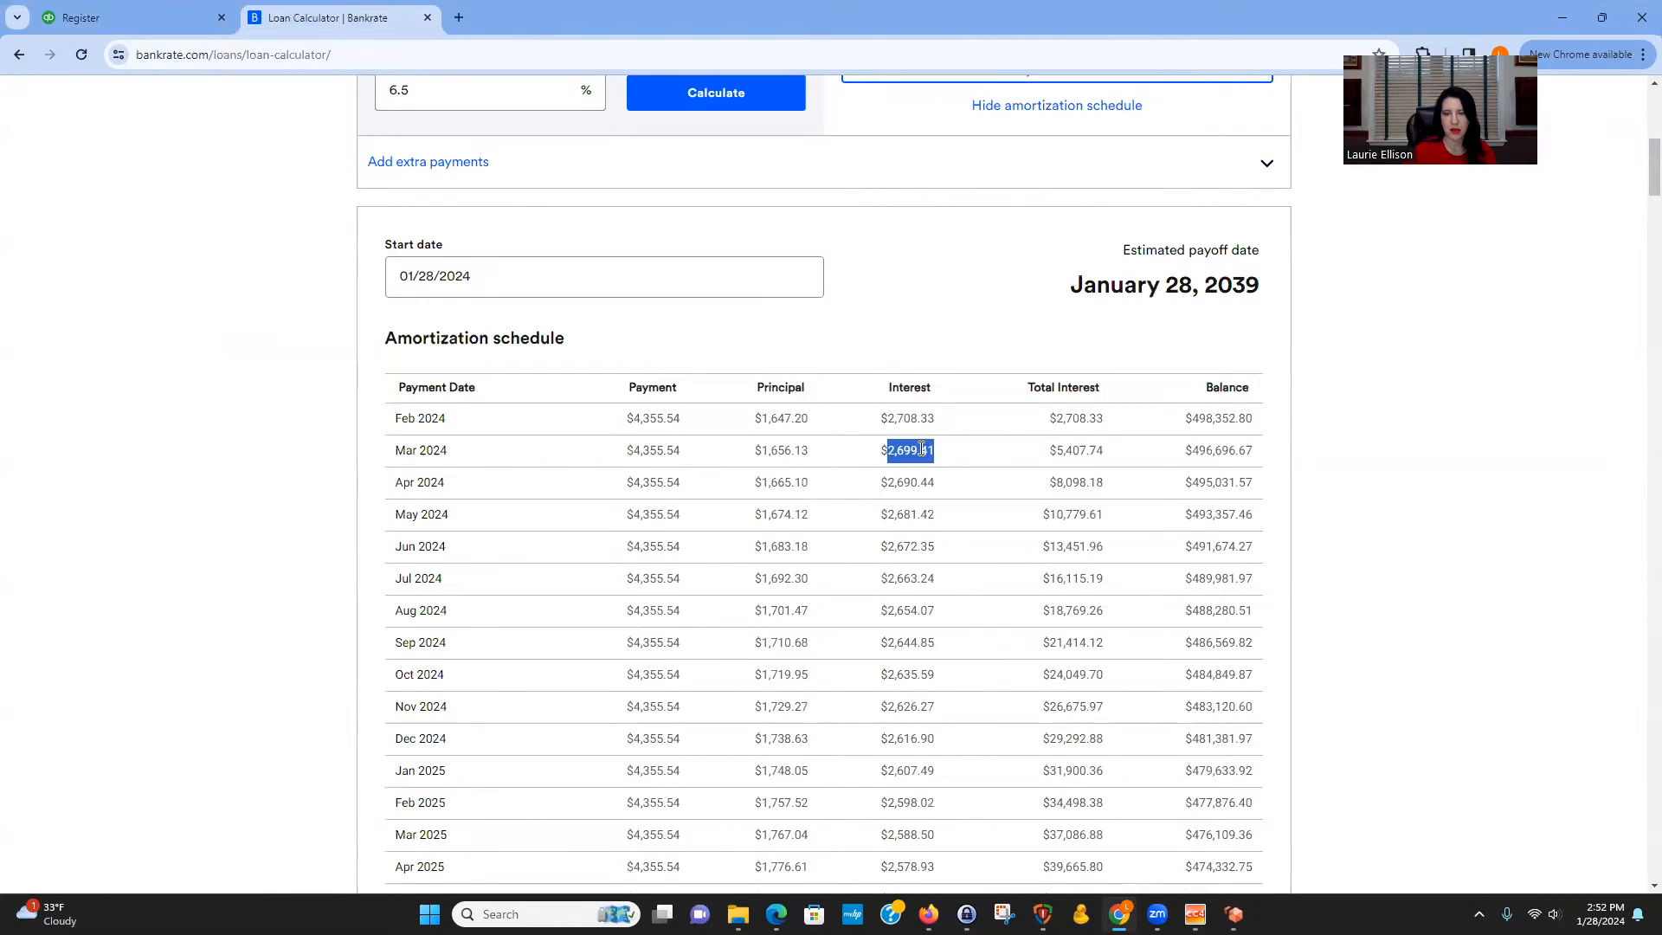
{"action": "right_click", "coordinate": [922, 450]}
{"action": "left_click", "coordinate": [978, 465]}
{"action": "left_click", "coordinate": [192, 19]}
{"action": "left_click", "coordinate": [1215, 403]}
{"action": "right_click", "coordinate": [1207, 395]}
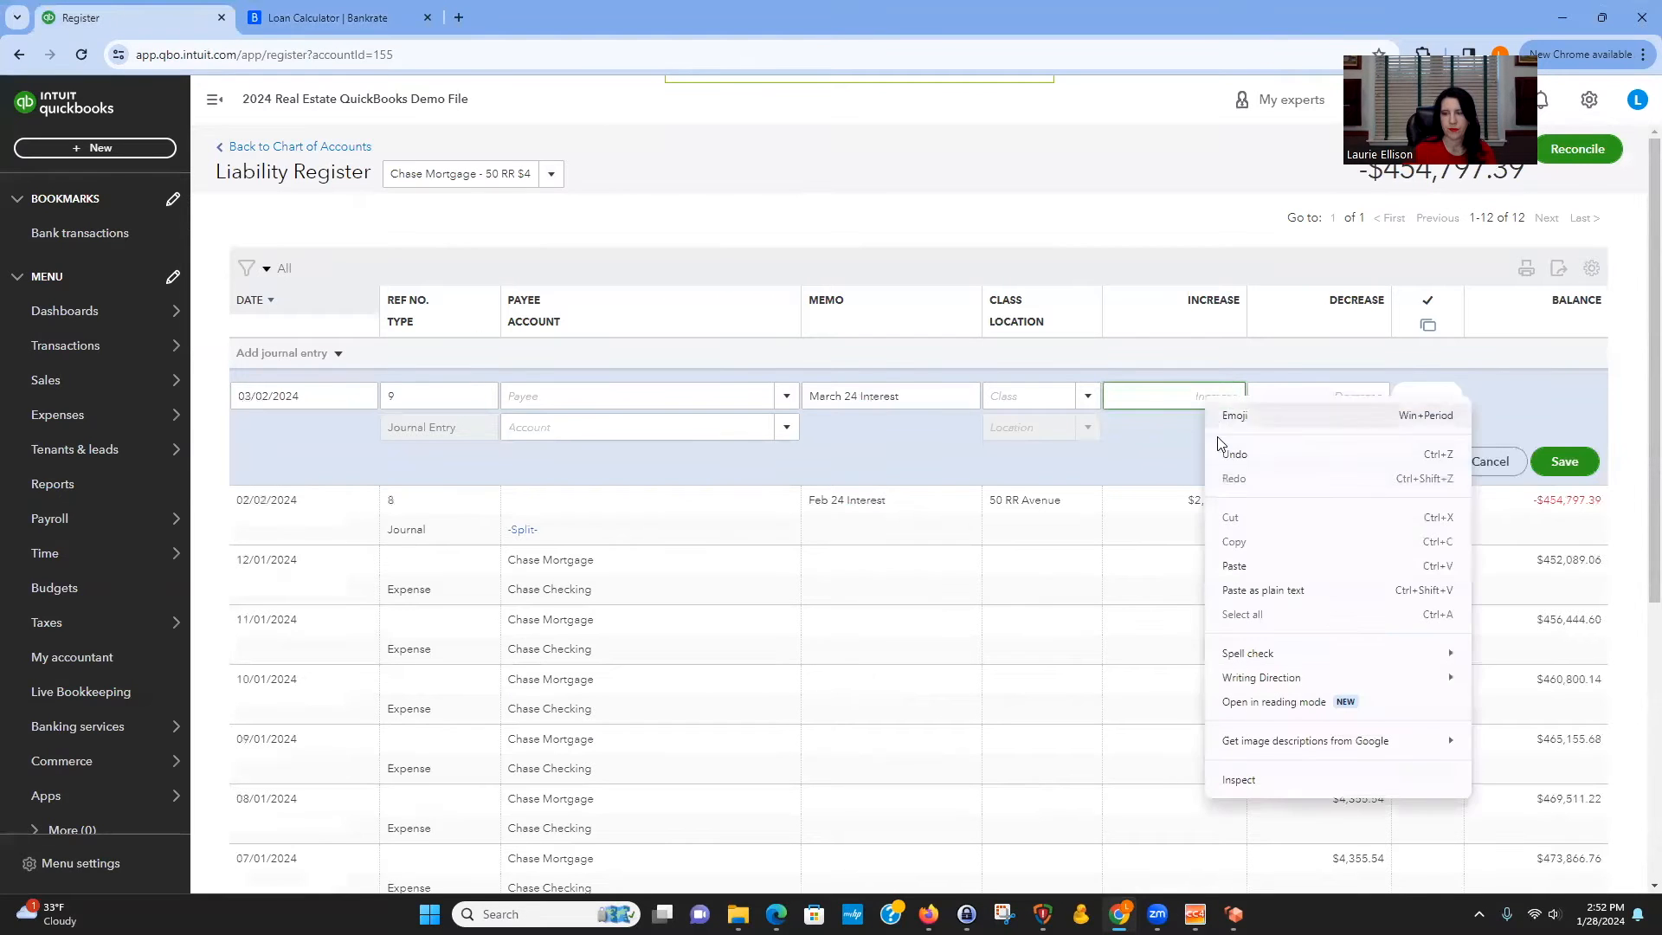
{"action": "left_click", "coordinate": [1229, 563]}
Set the entry's account to Interest paid:Mortgage interest and save the journal entry.
{"action": "left_click", "coordinate": [534, 419]}
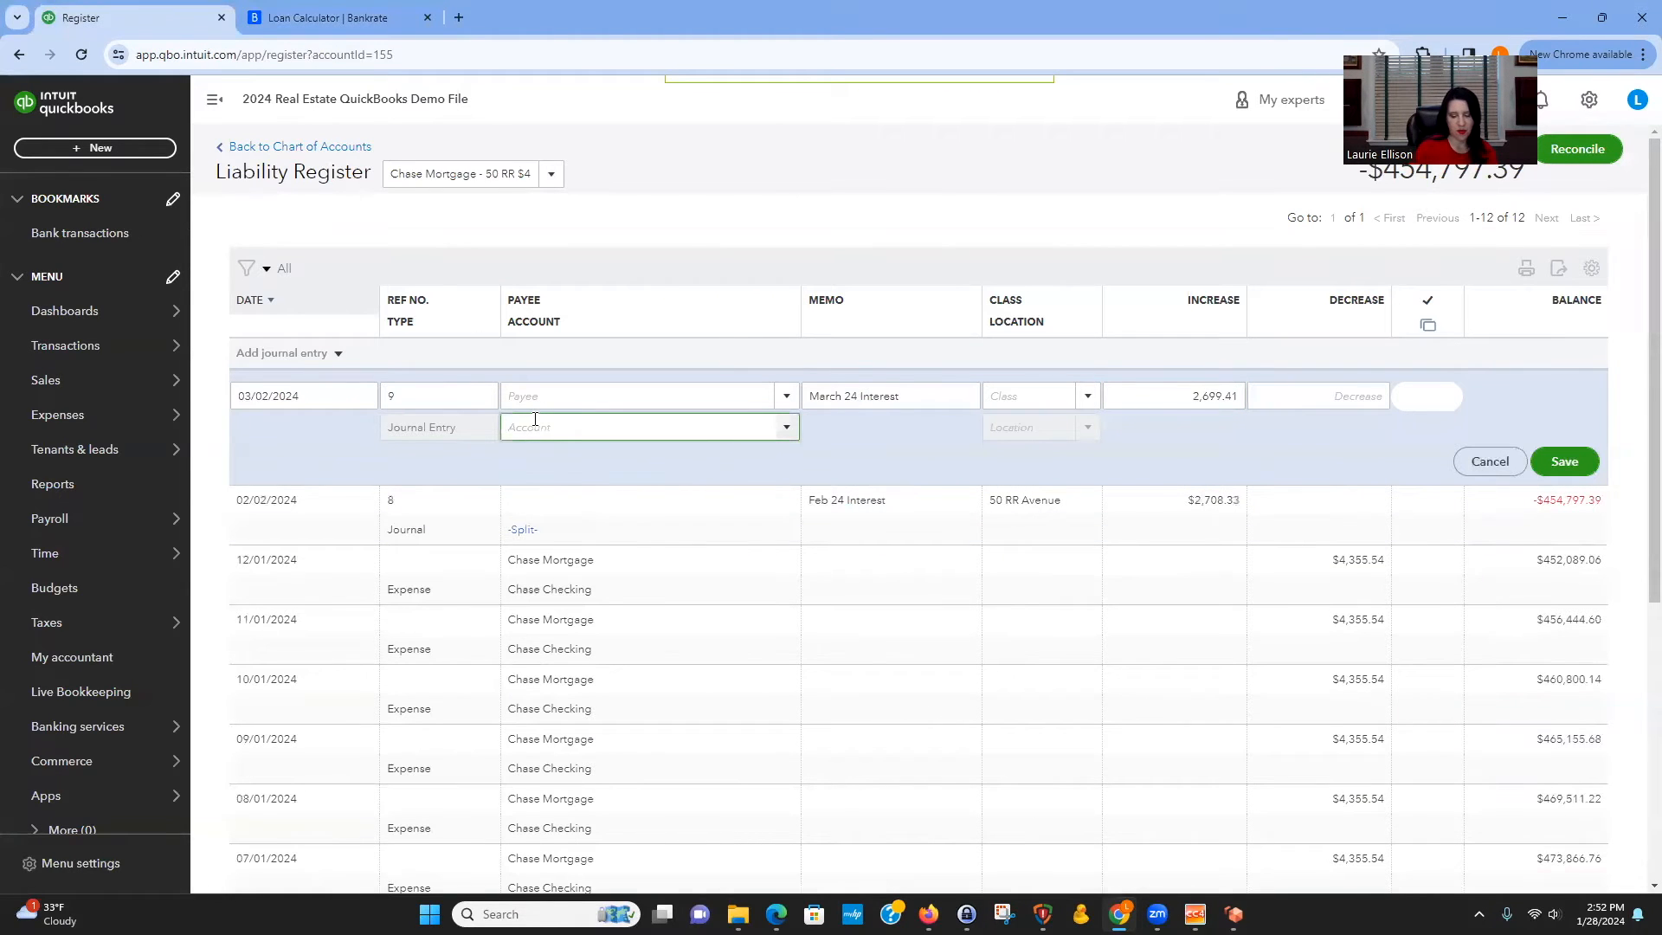
{"action": "type", "text": "mi"}
{"action": "key", "text": "BackSpace"}
{"action": "key", "text": "BackSpace"}
{"action": "type", "text": "id"}
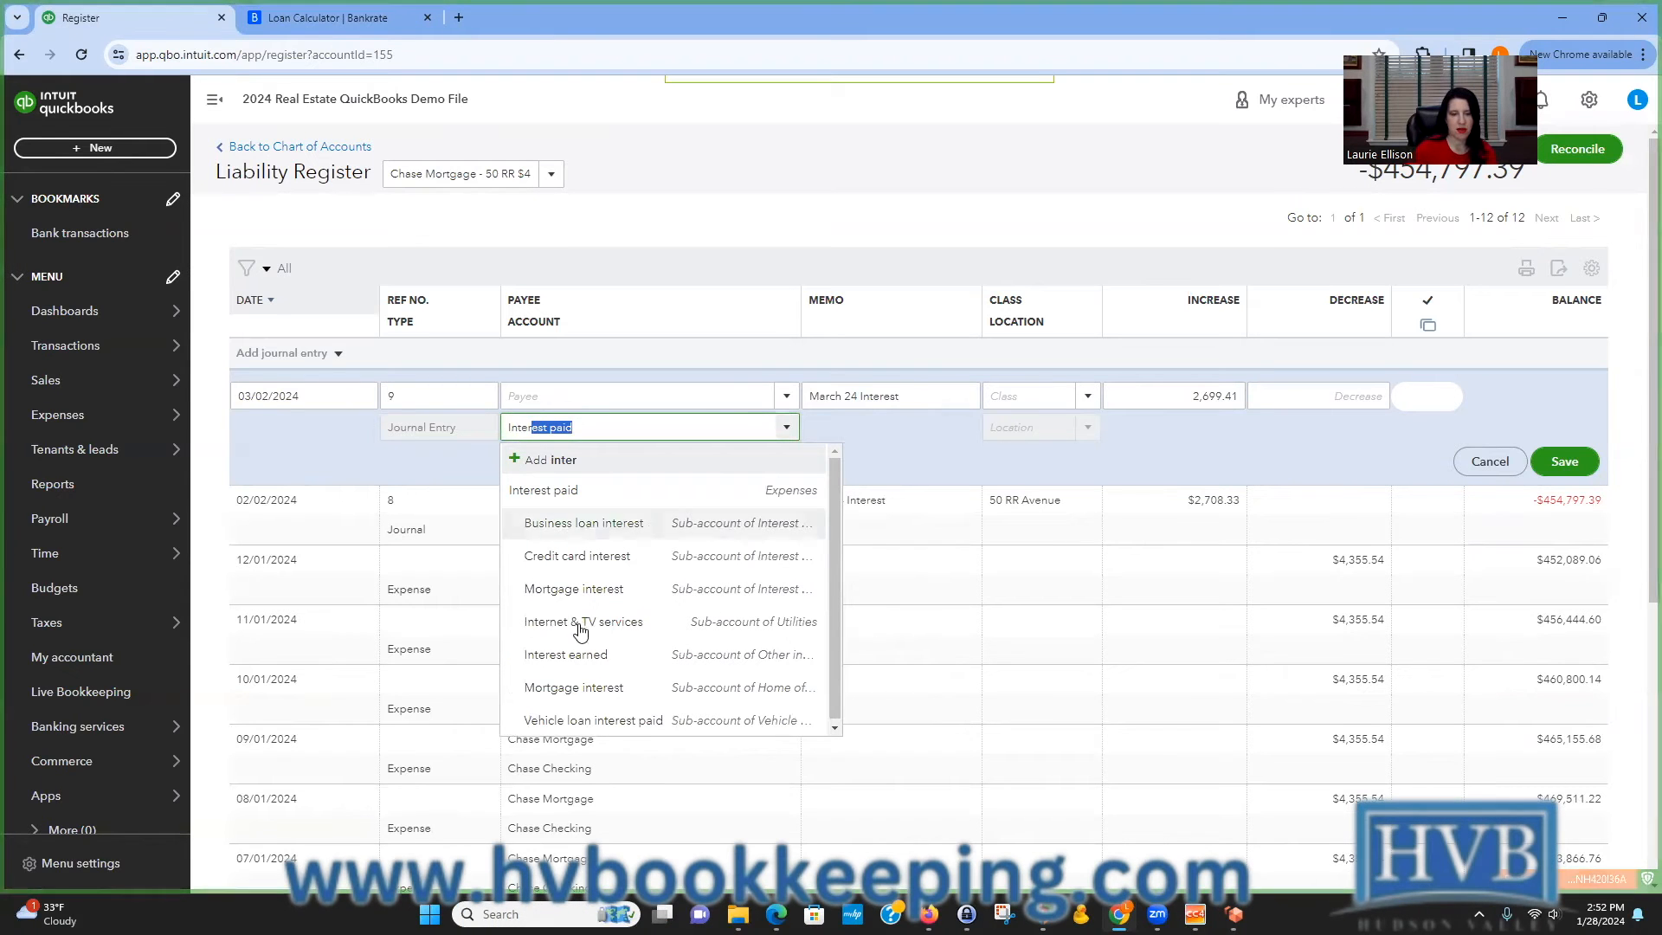
{"action": "left_click", "coordinate": [617, 591]}
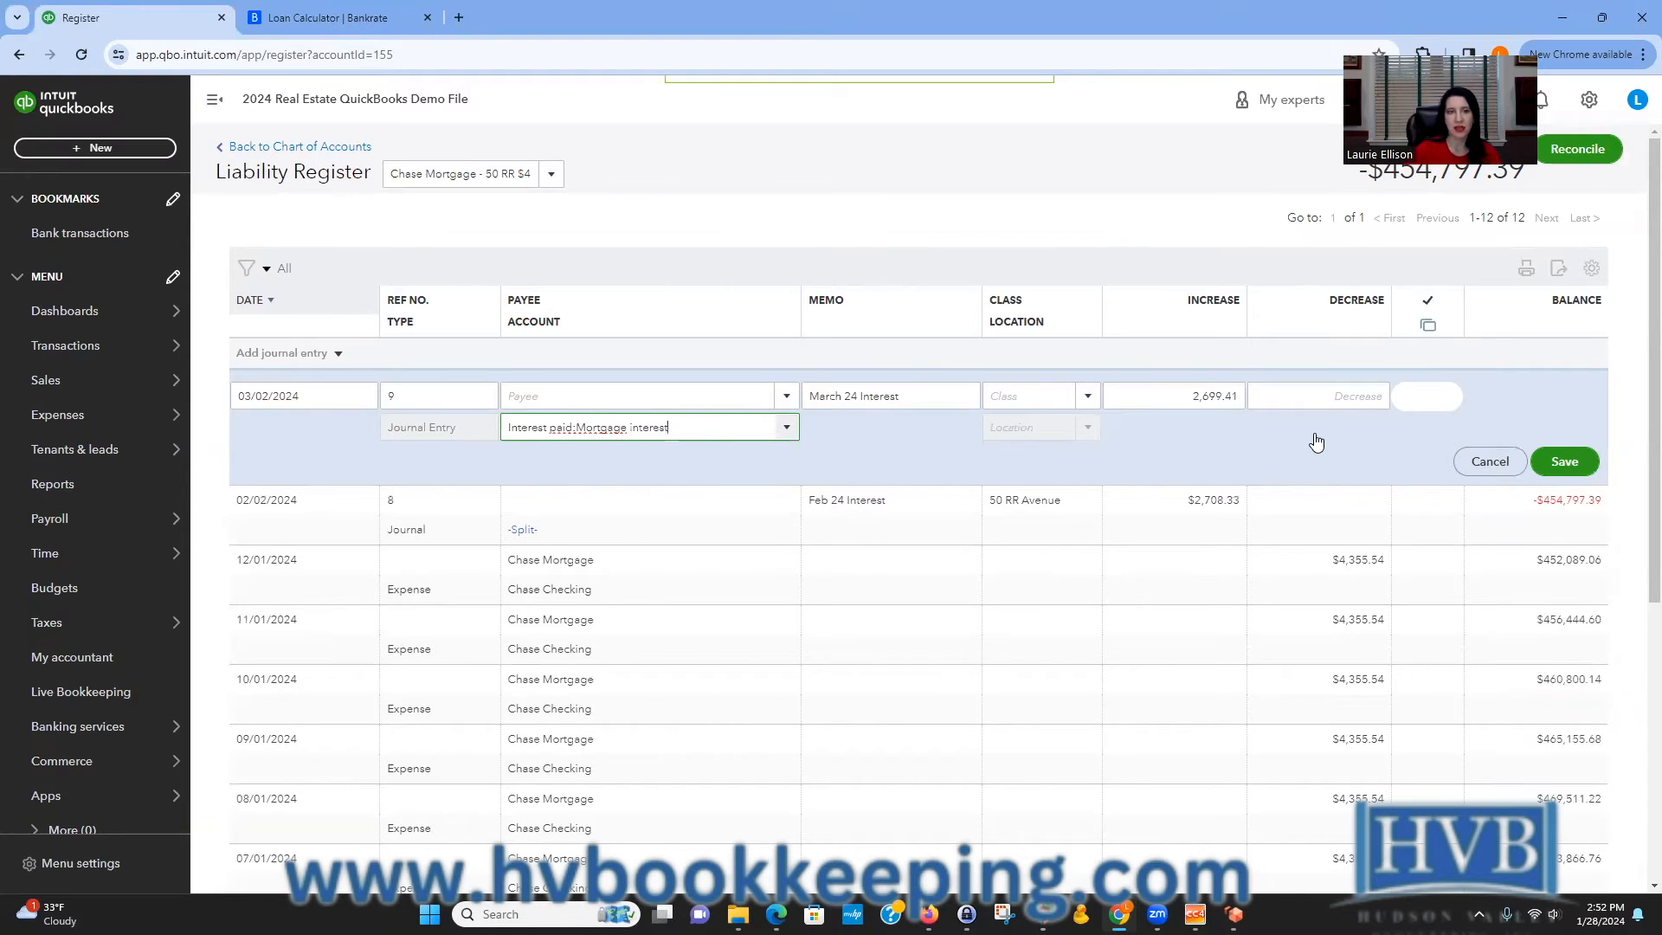
{"action": "left_click", "coordinate": [1563, 463]}
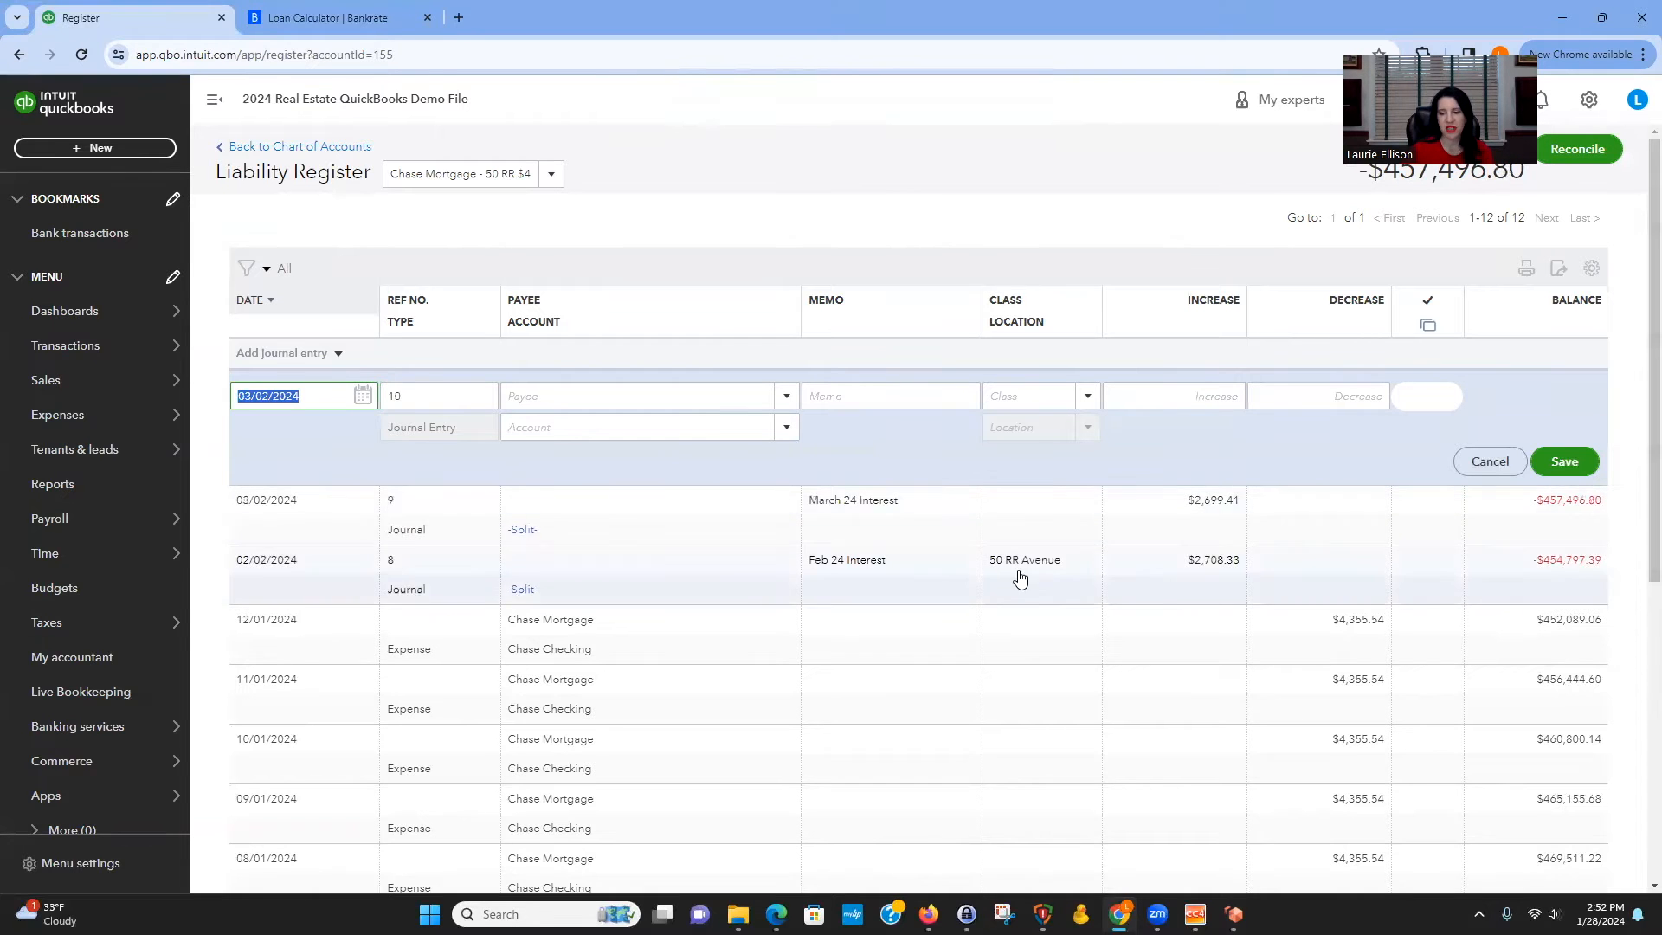
{"action": "left_click", "coordinate": [1008, 509]}
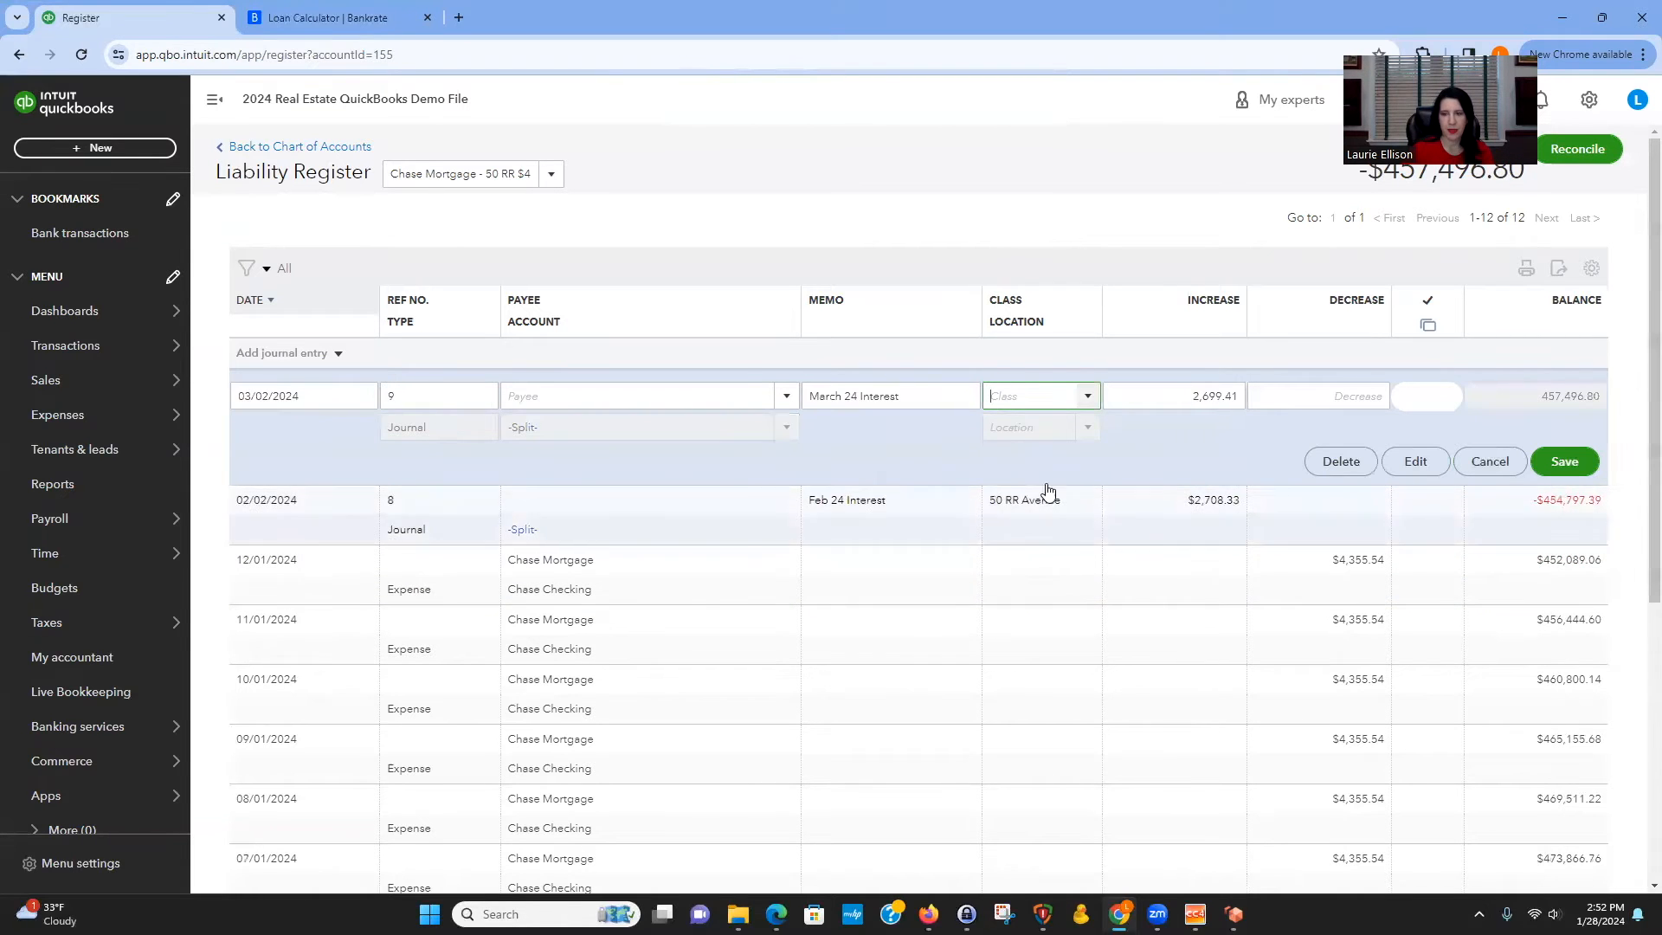
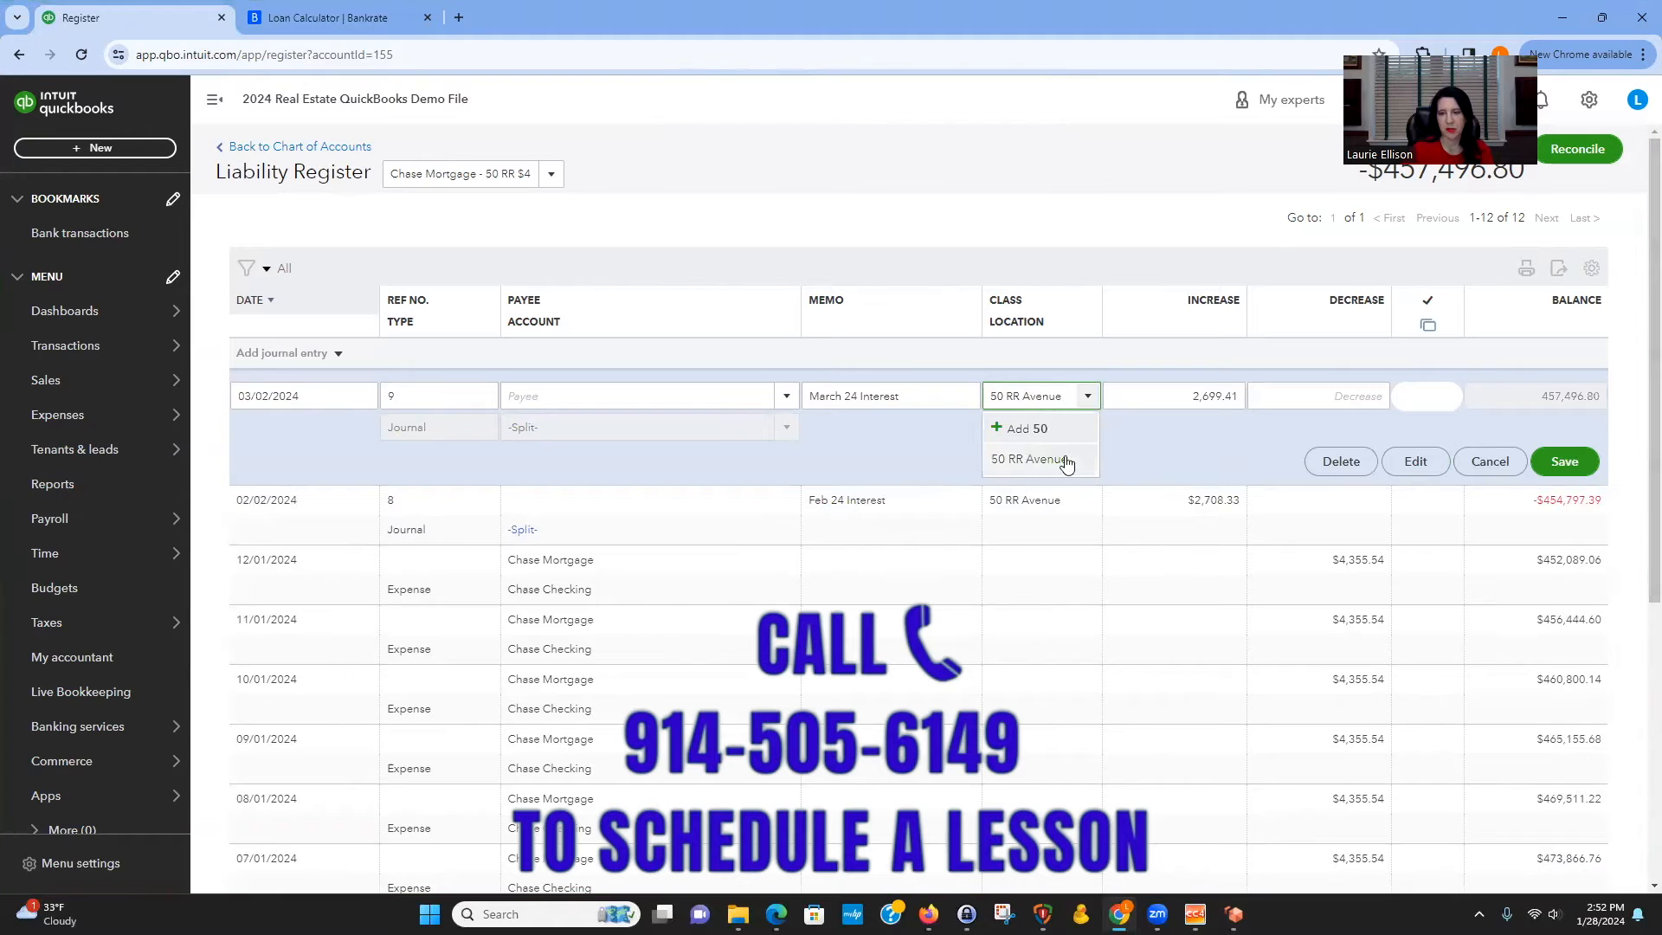
{"action": "left_click", "coordinate": [1067, 465]}
{"action": "left_click", "coordinate": [1576, 464]}
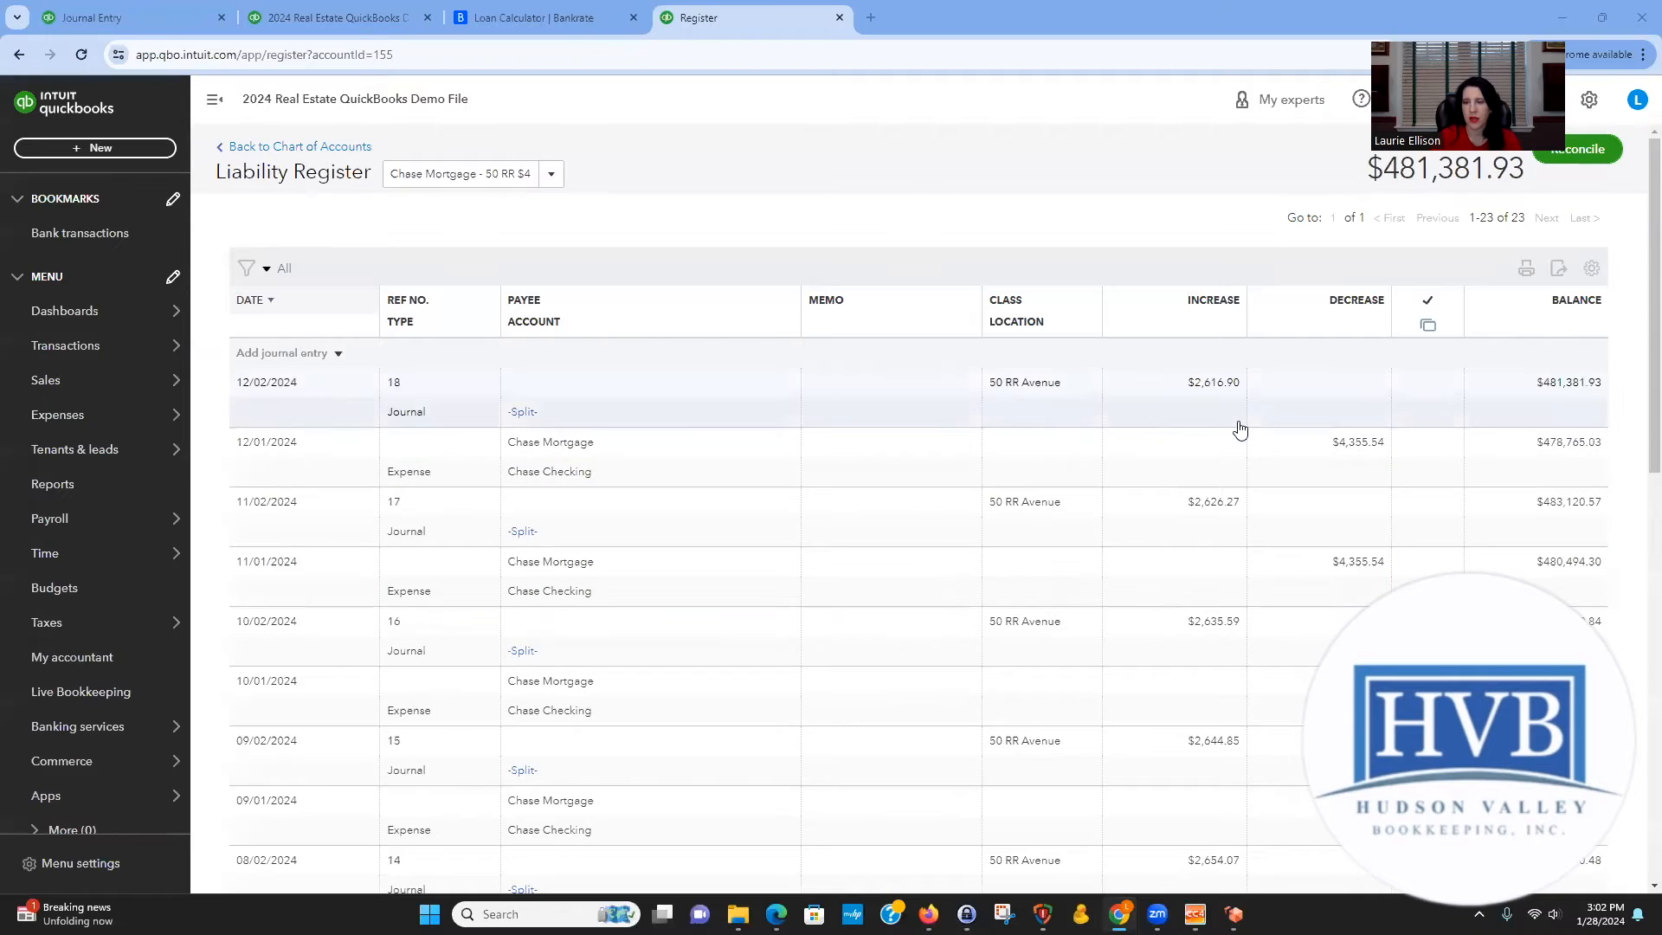
Review the monthly interest journal entries and balances throughout the liability register.
{"action": "scroll", "coordinate": [1393, 466], "scroll_direction": "down", "scroll_amount": 7}
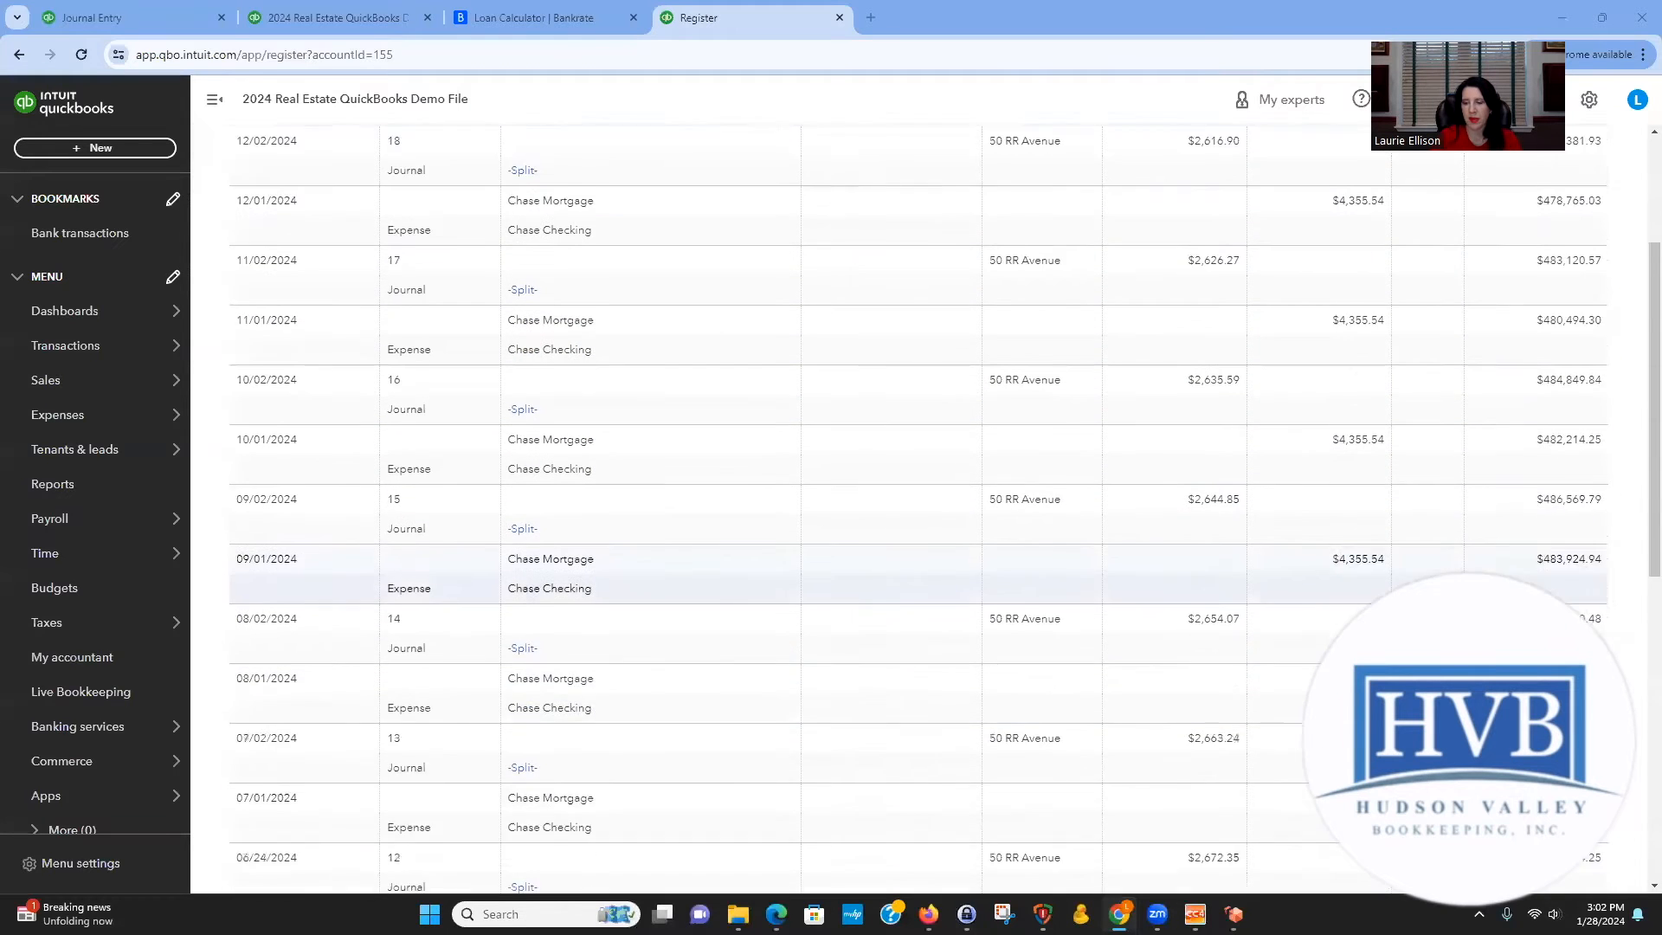
{"action": "scroll", "coordinate": [943, 511], "scroll_direction": "down", "scroll_amount": 3}
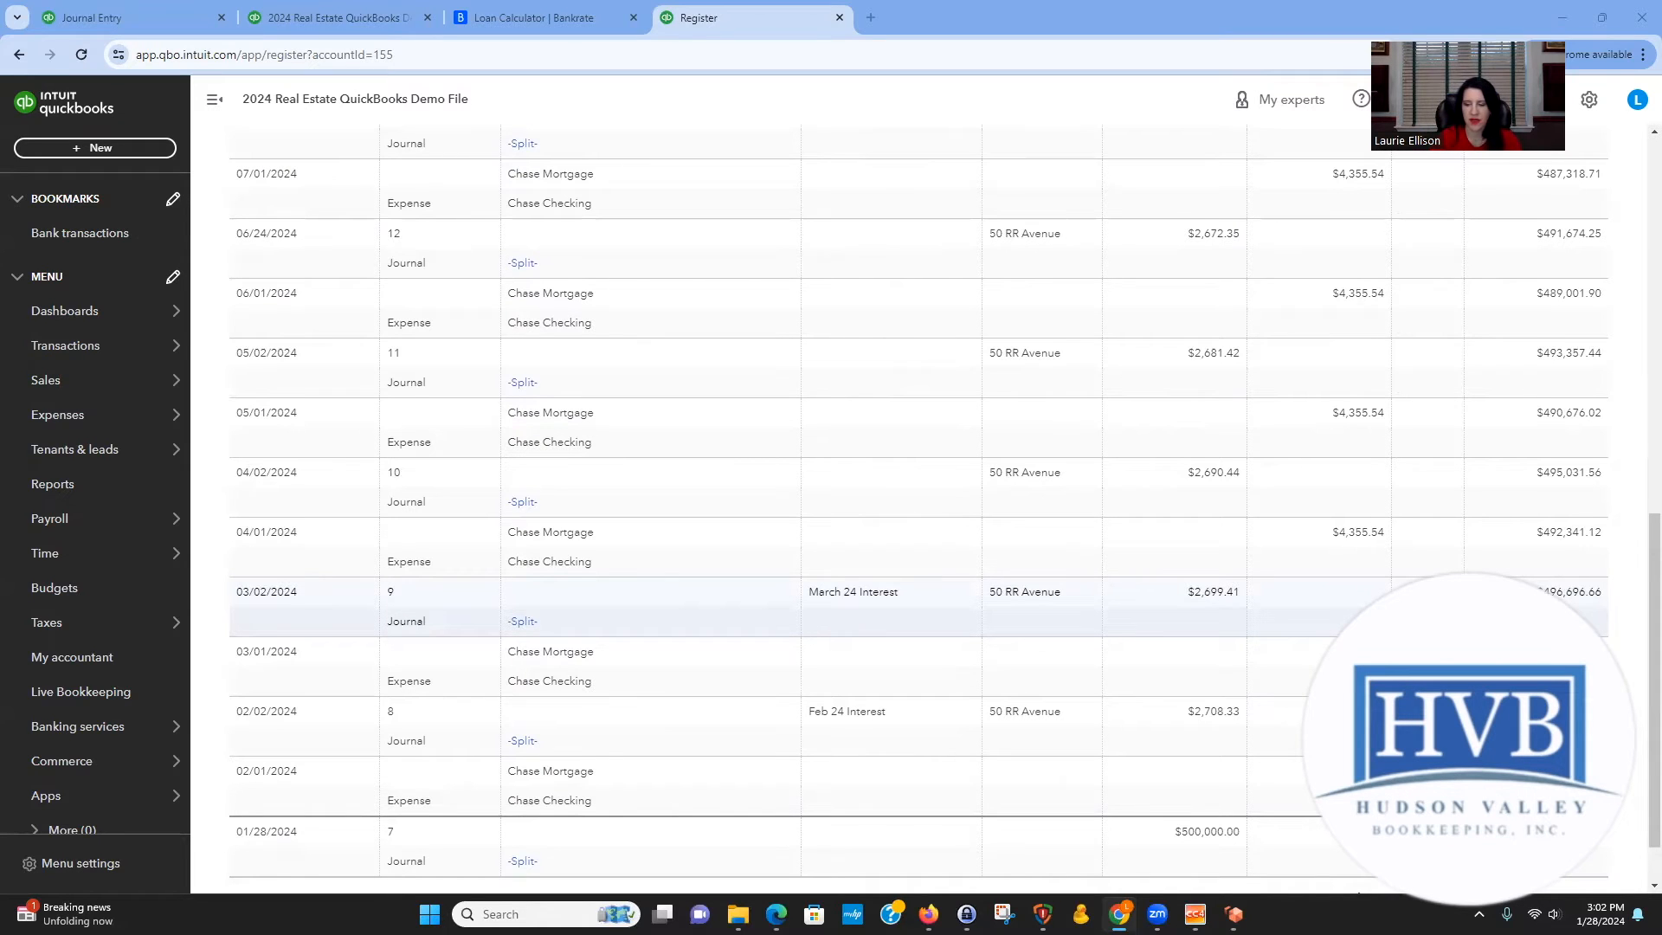
{"action": "scroll", "coordinate": [917, 502], "scroll_direction": "down", "scroll_amount": 1}
{"action": "scroll", "coordinate": [918, 509], "scroll_direction": "up", "scroll_amount": 3}
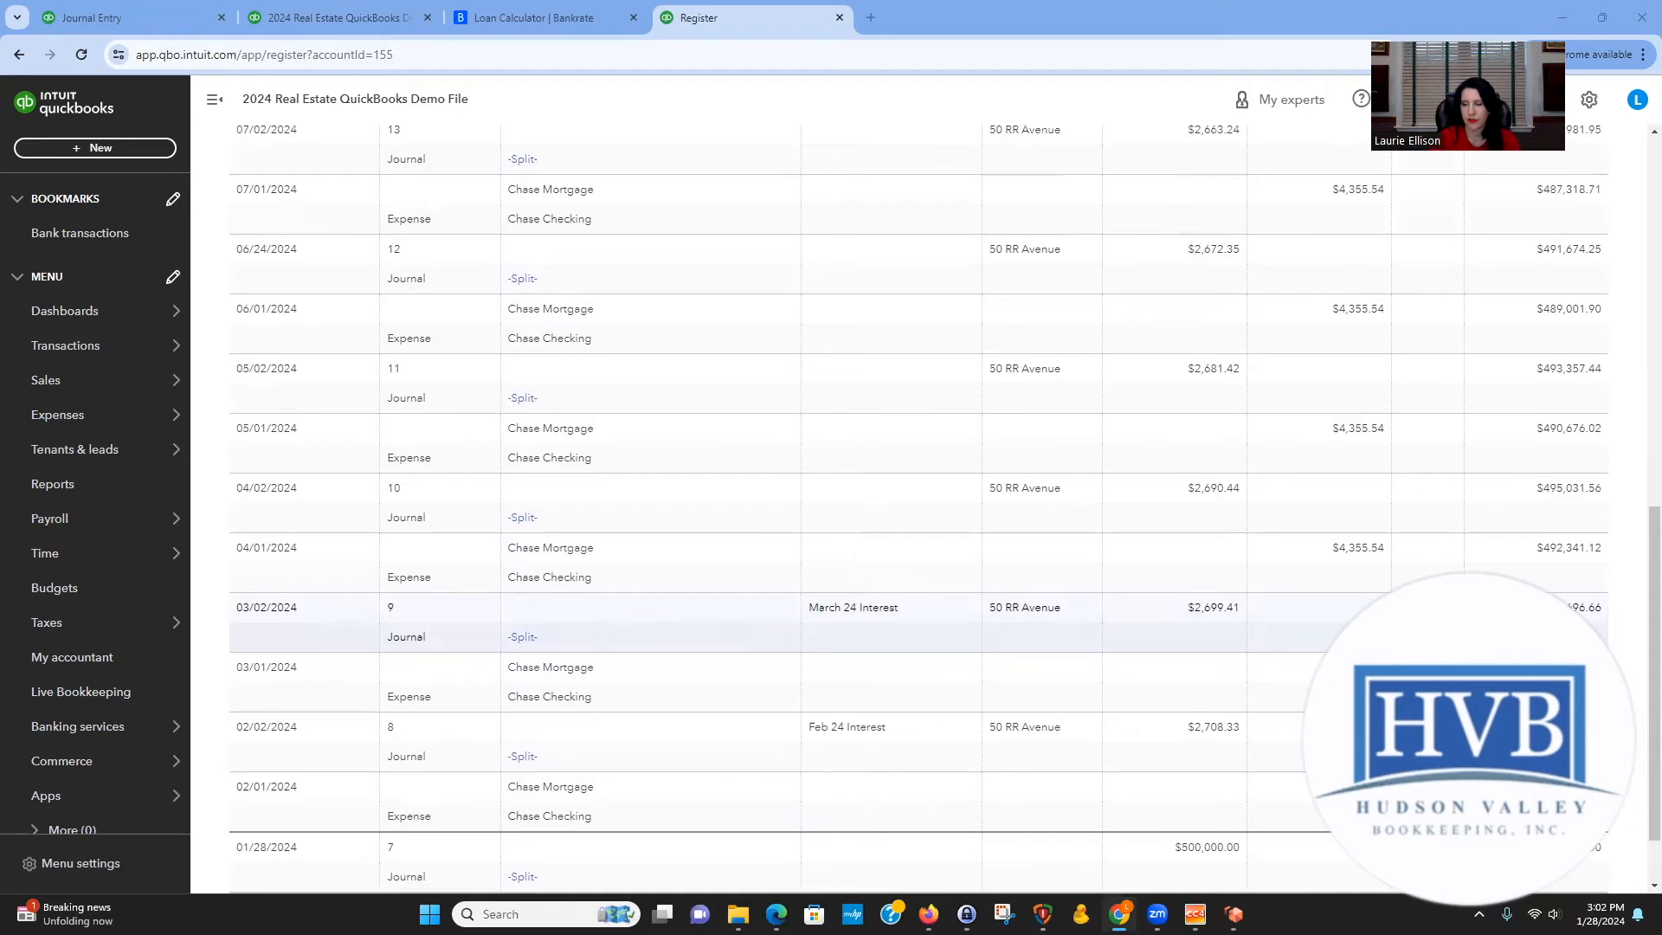
{"action": "scroll", "coordinate": [1428, 520], "scroll_direction": "up", "scroll_amount": 8}
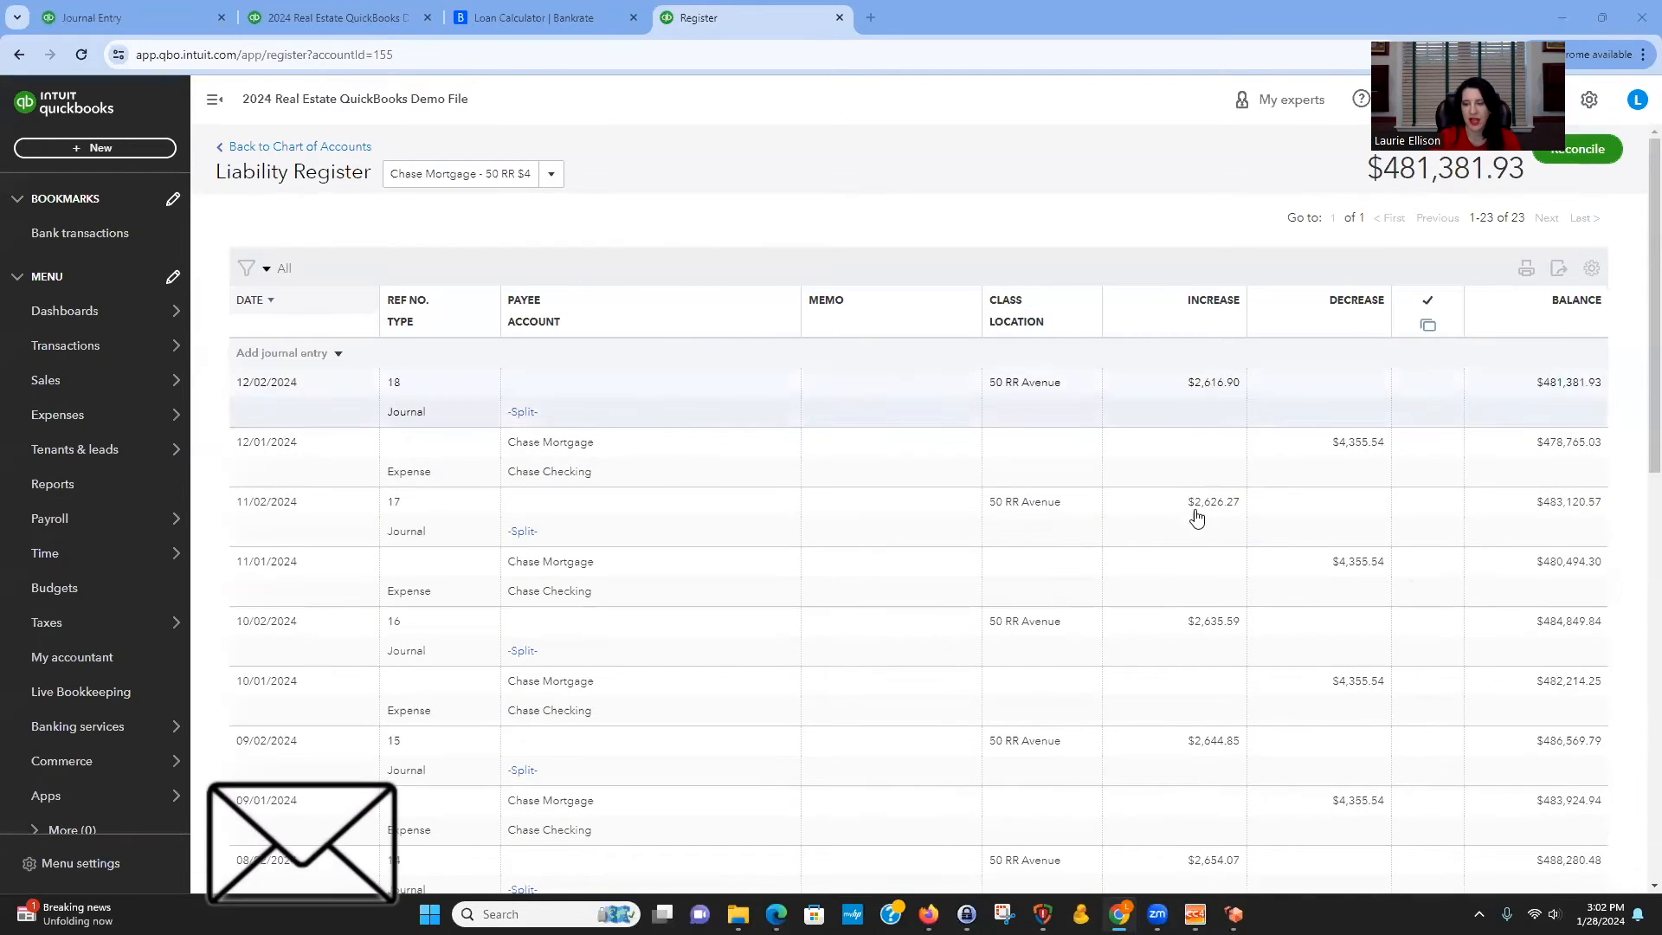
{"action": "scroll", "coordinate": [1207, 791], "scroll_direction": "down", "scroll_amount": 2}
{"action": "scroll", "coordinate": [1207, 791], "scroll_direction": "down", "scroll_amount": 5}
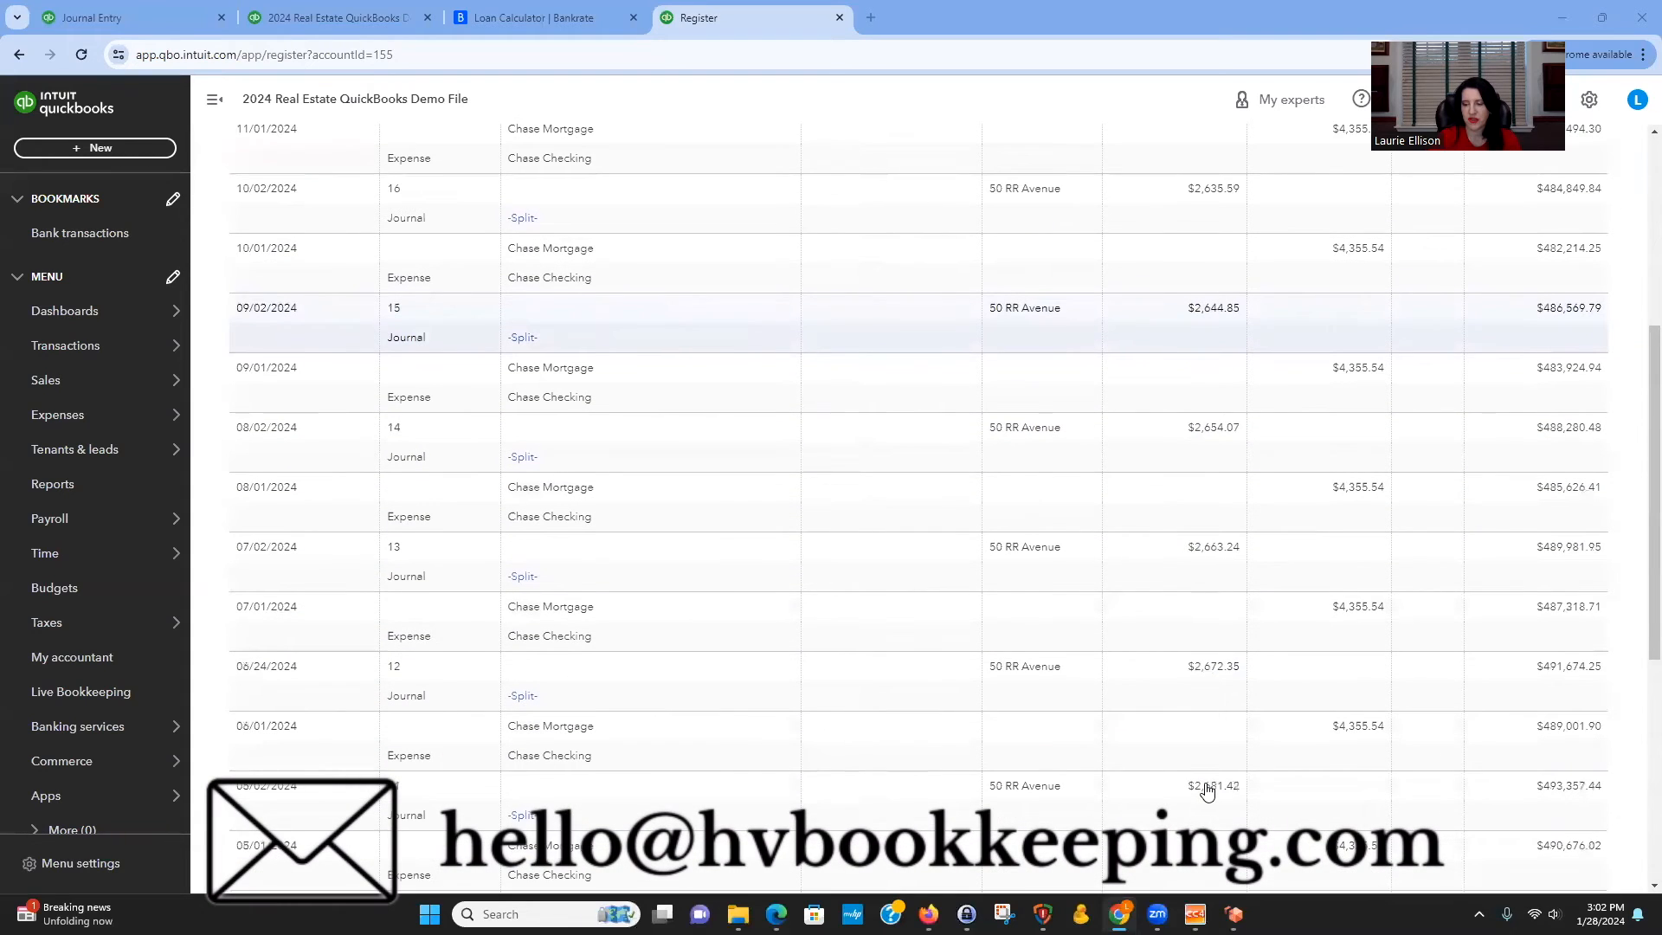
{"action": "scroll", "coordinate": [1227, 848], "scroll_direction": "down", "scroll_amount": 3}
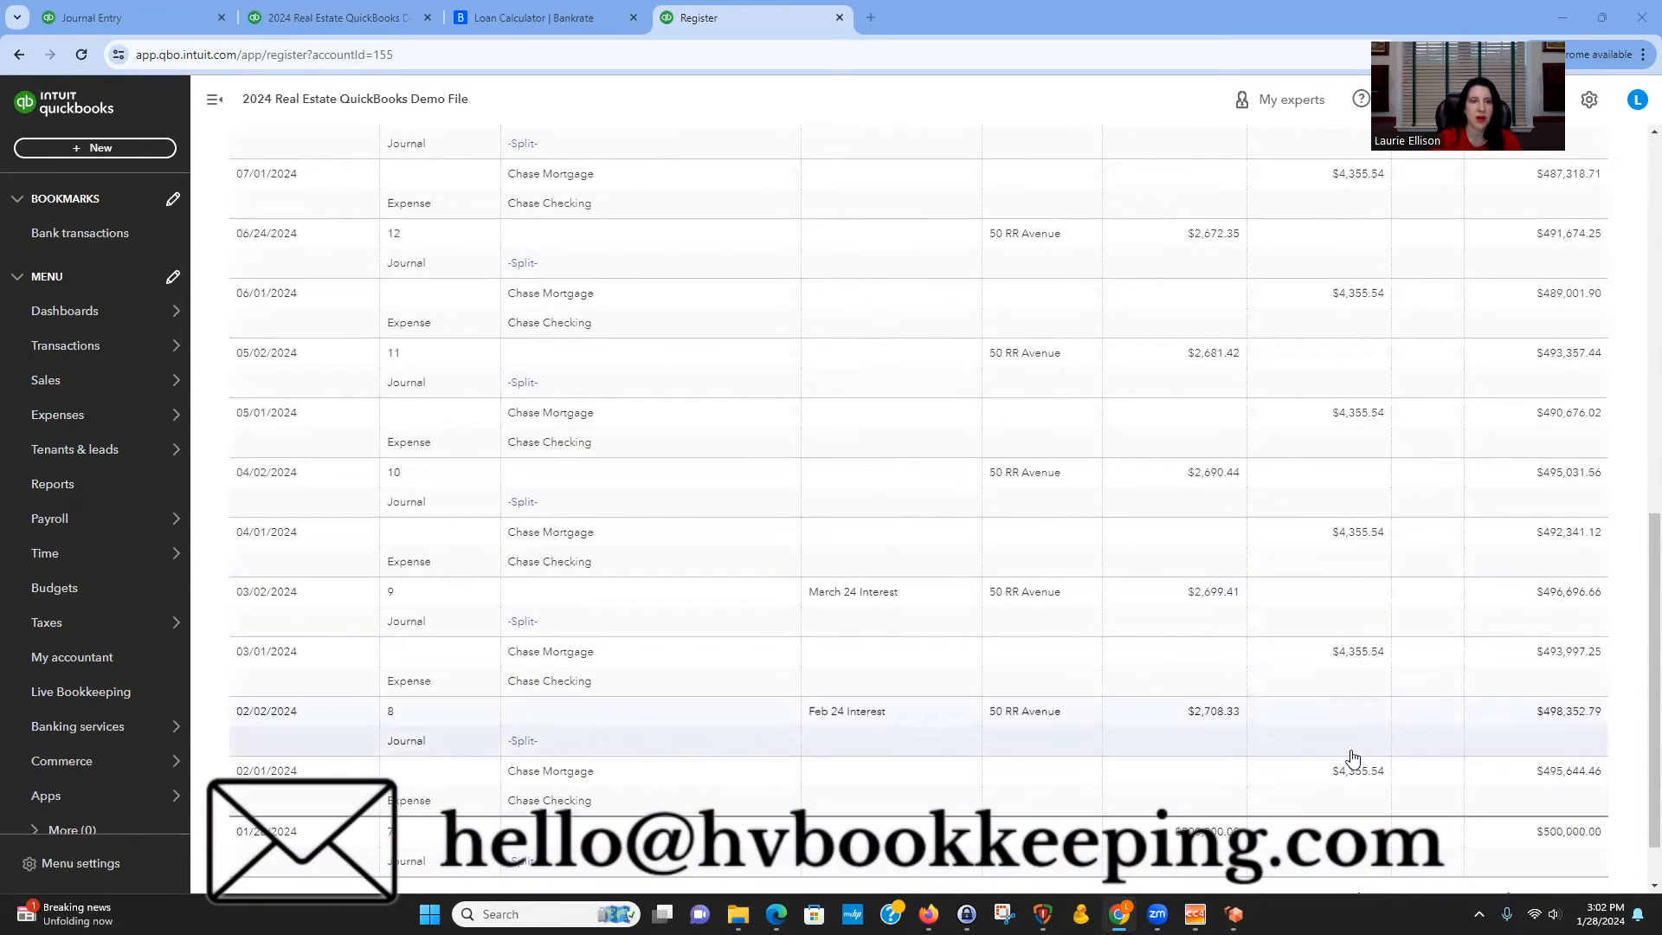
Compare the Dec 2024 balance in the amortization schedule with the register and the Profit and Loss by Class report.
{"action": "left_click", "coordinate": [550, 27]}
{"action": "scroll", "coordinate": [1061, 400], "scroll_direction": "down", "scroll_amount": 1}
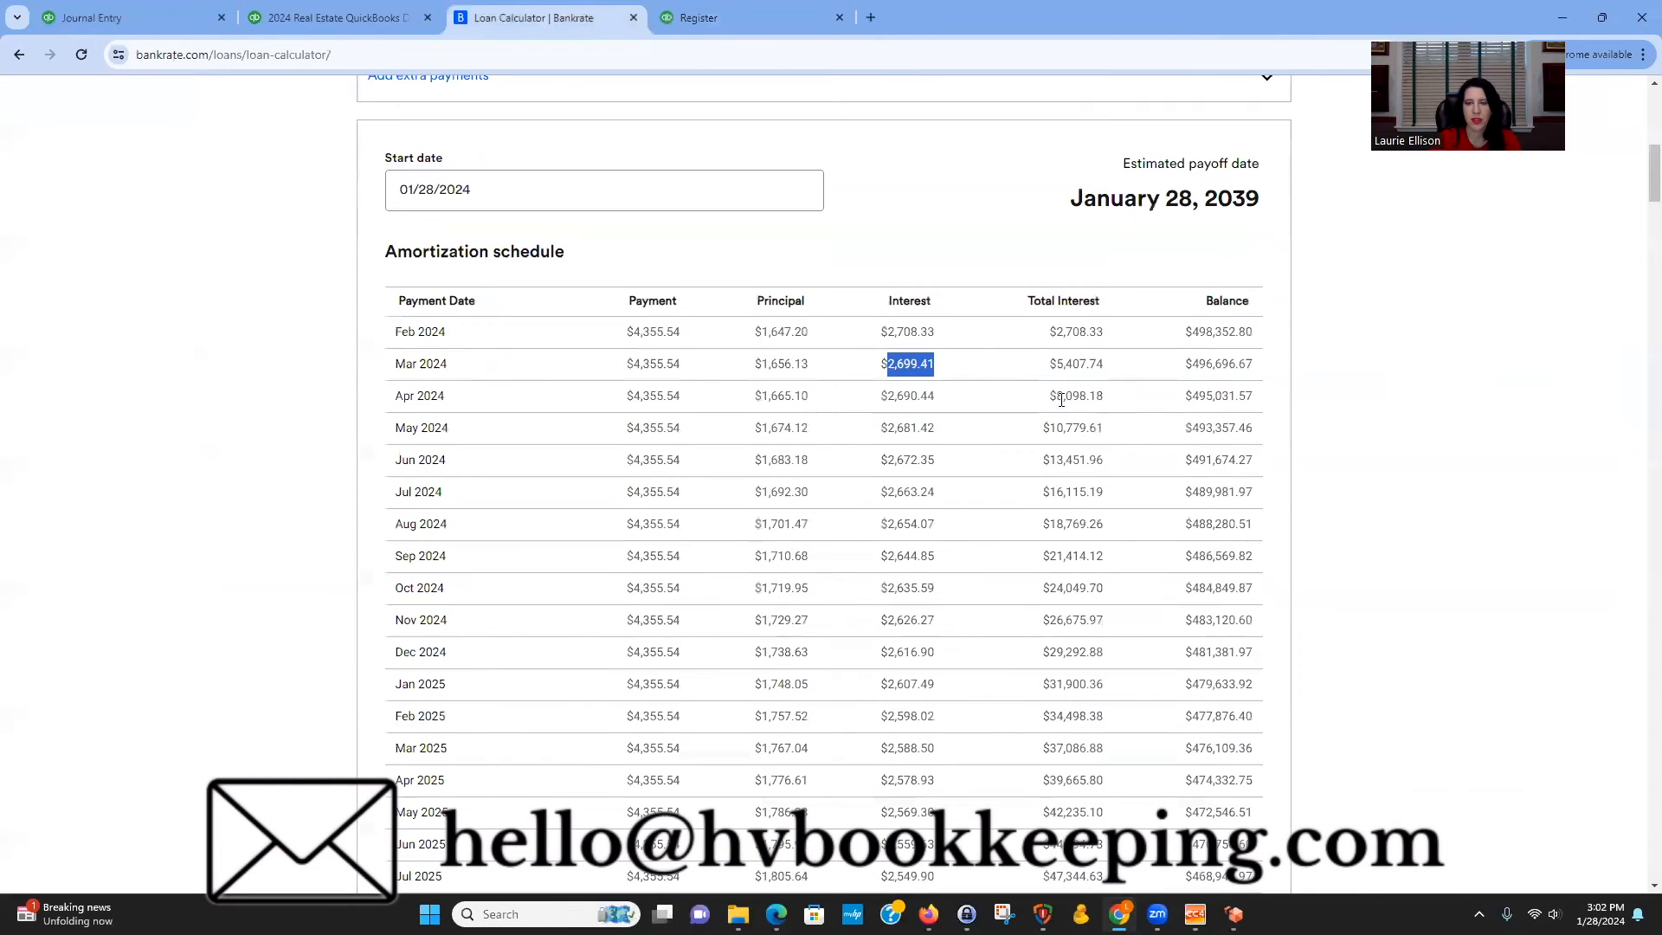
{"action": "left_click", "coordinate": [883, 336]}
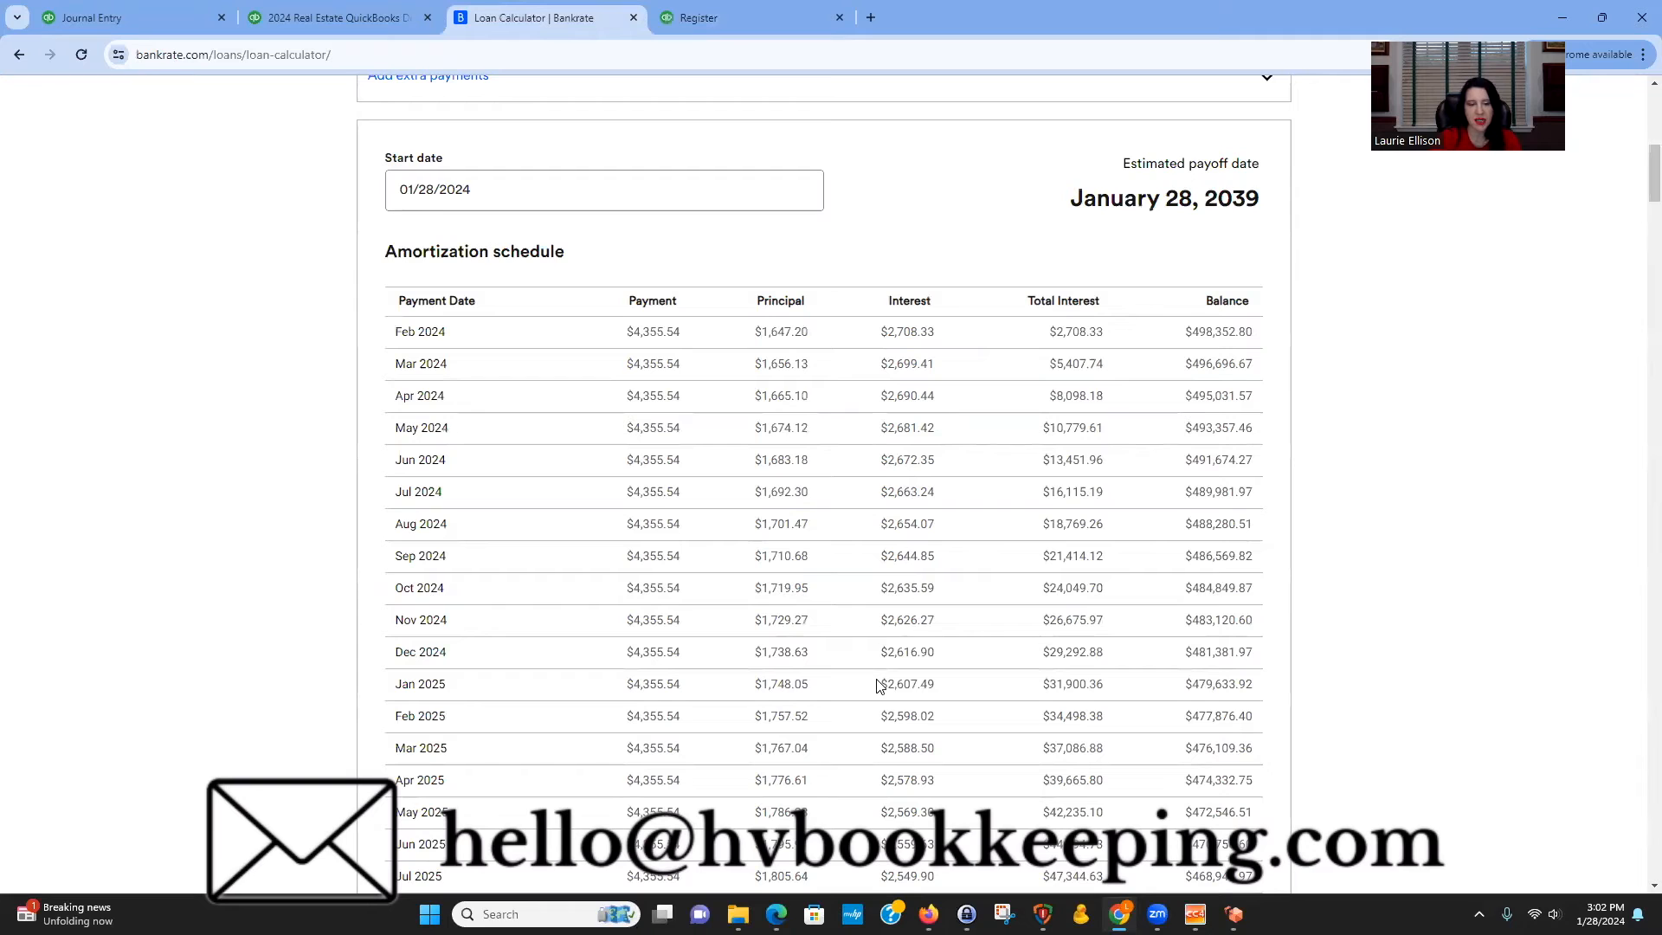
{"action": "left_click_drag", "start_coordinate": [1193, 651], "coordinate": [1301, 659]}
{"action": "left_click", "coordinate": [1189, 668]}
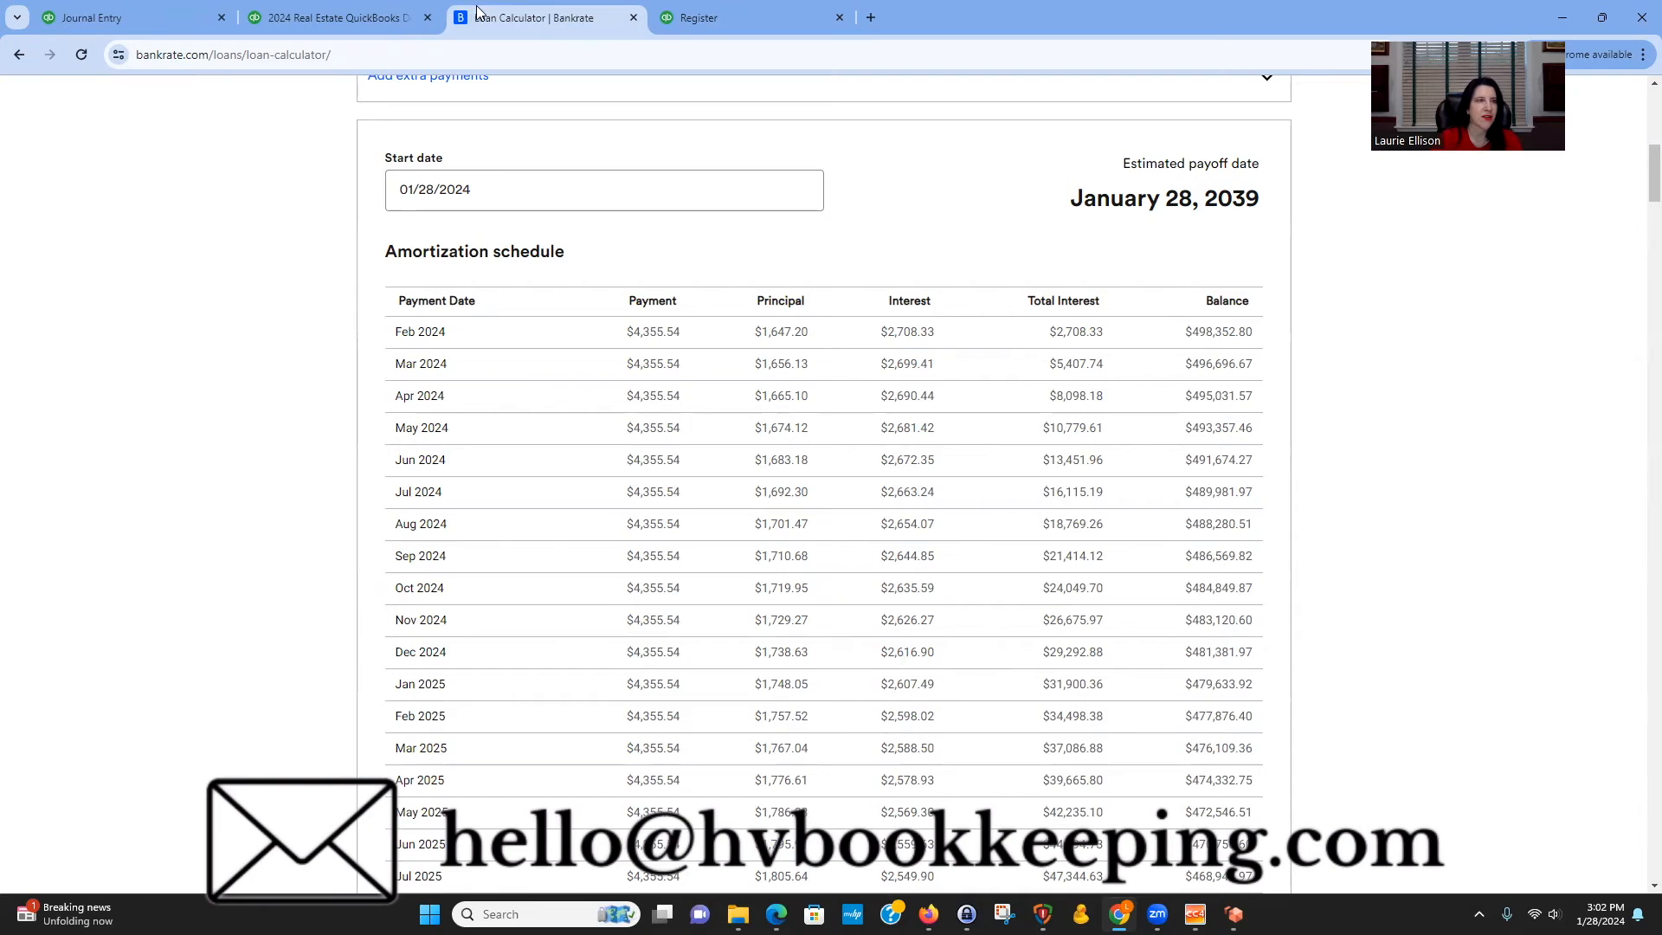
{"action": "left_click", "coordinate": [150, 19]}
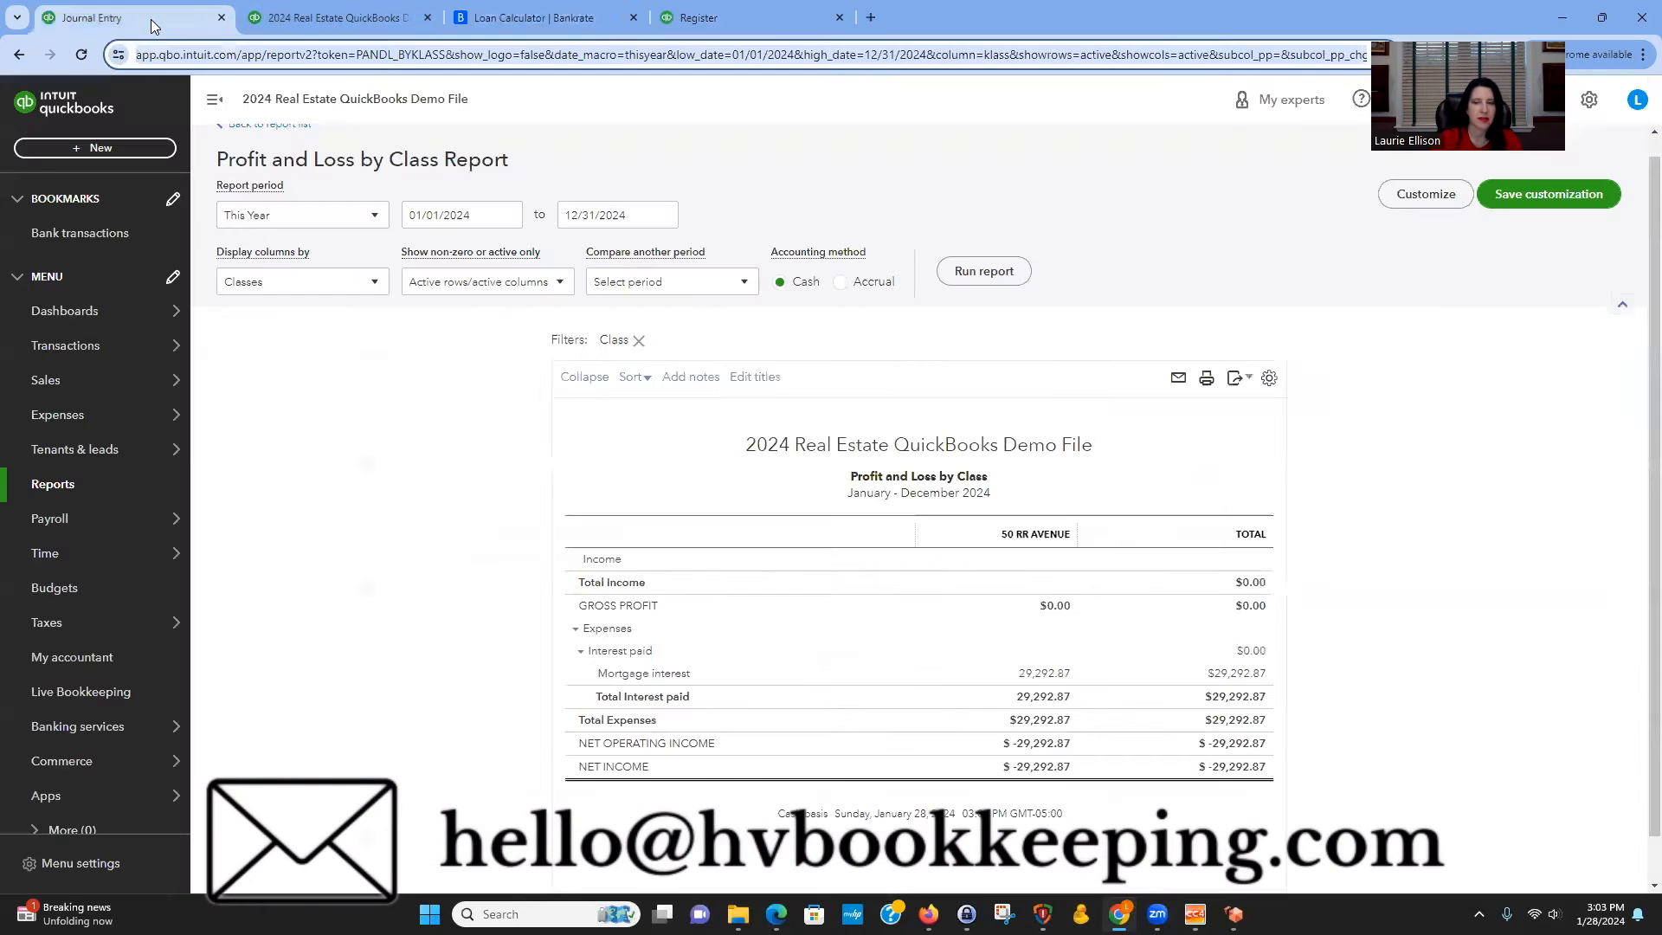
{"action": "left_click", "coordinate": [763, 15]}
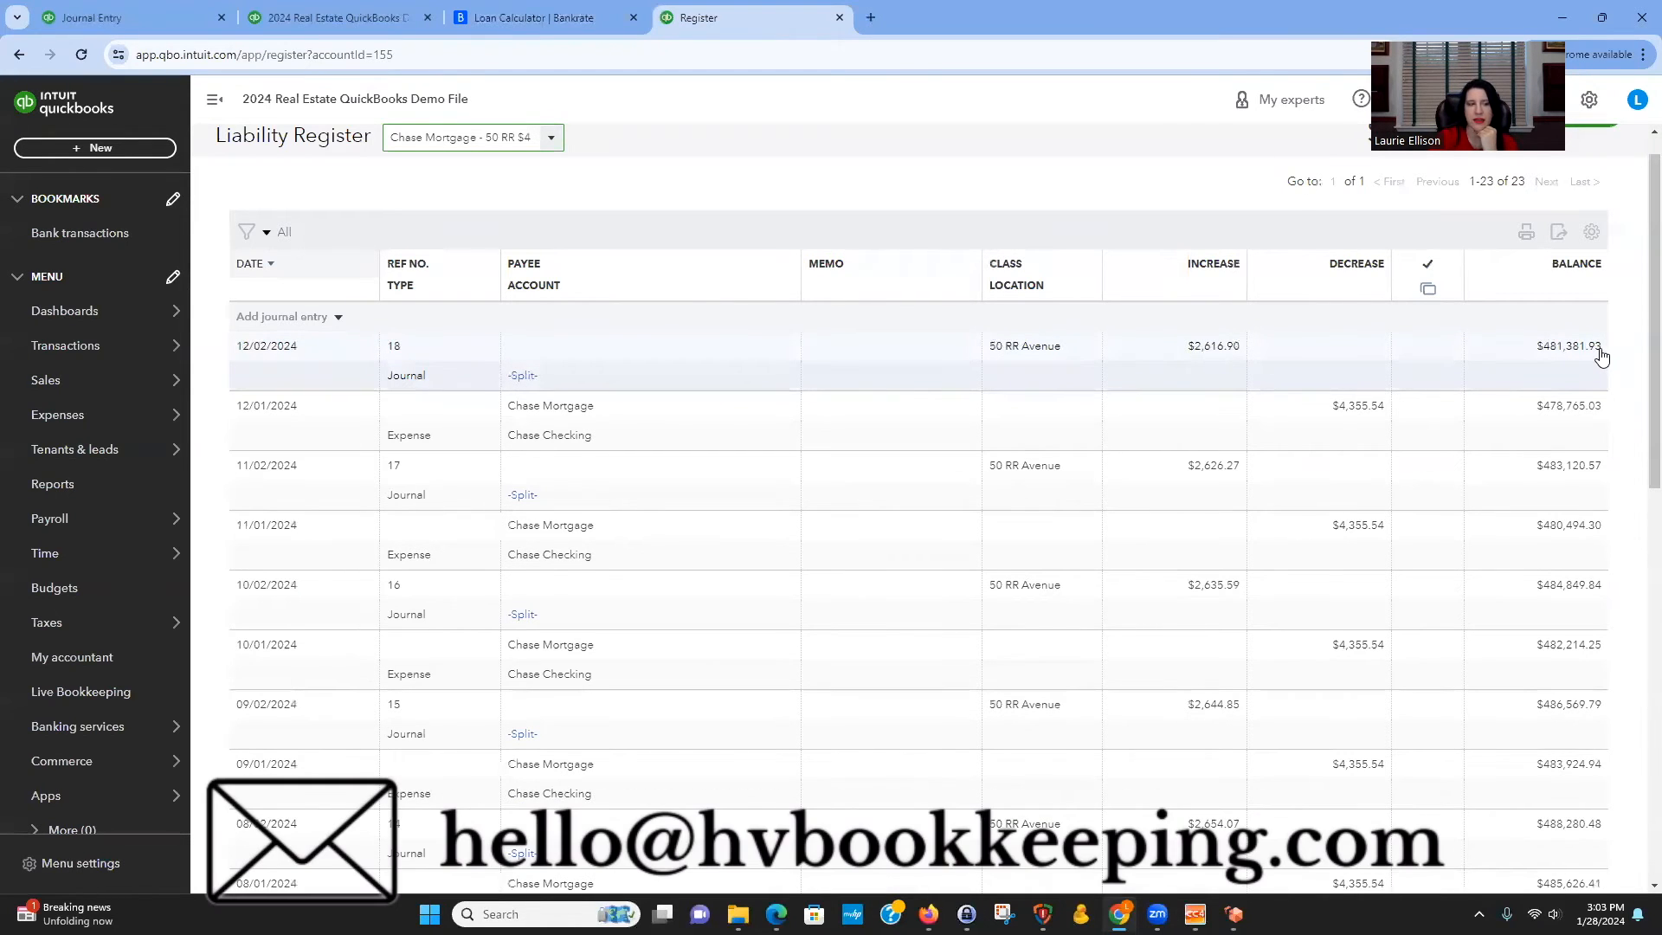
{"action": "left_click", "coordinate": [315, 313]}
{"action": "type", "text": "12/"}
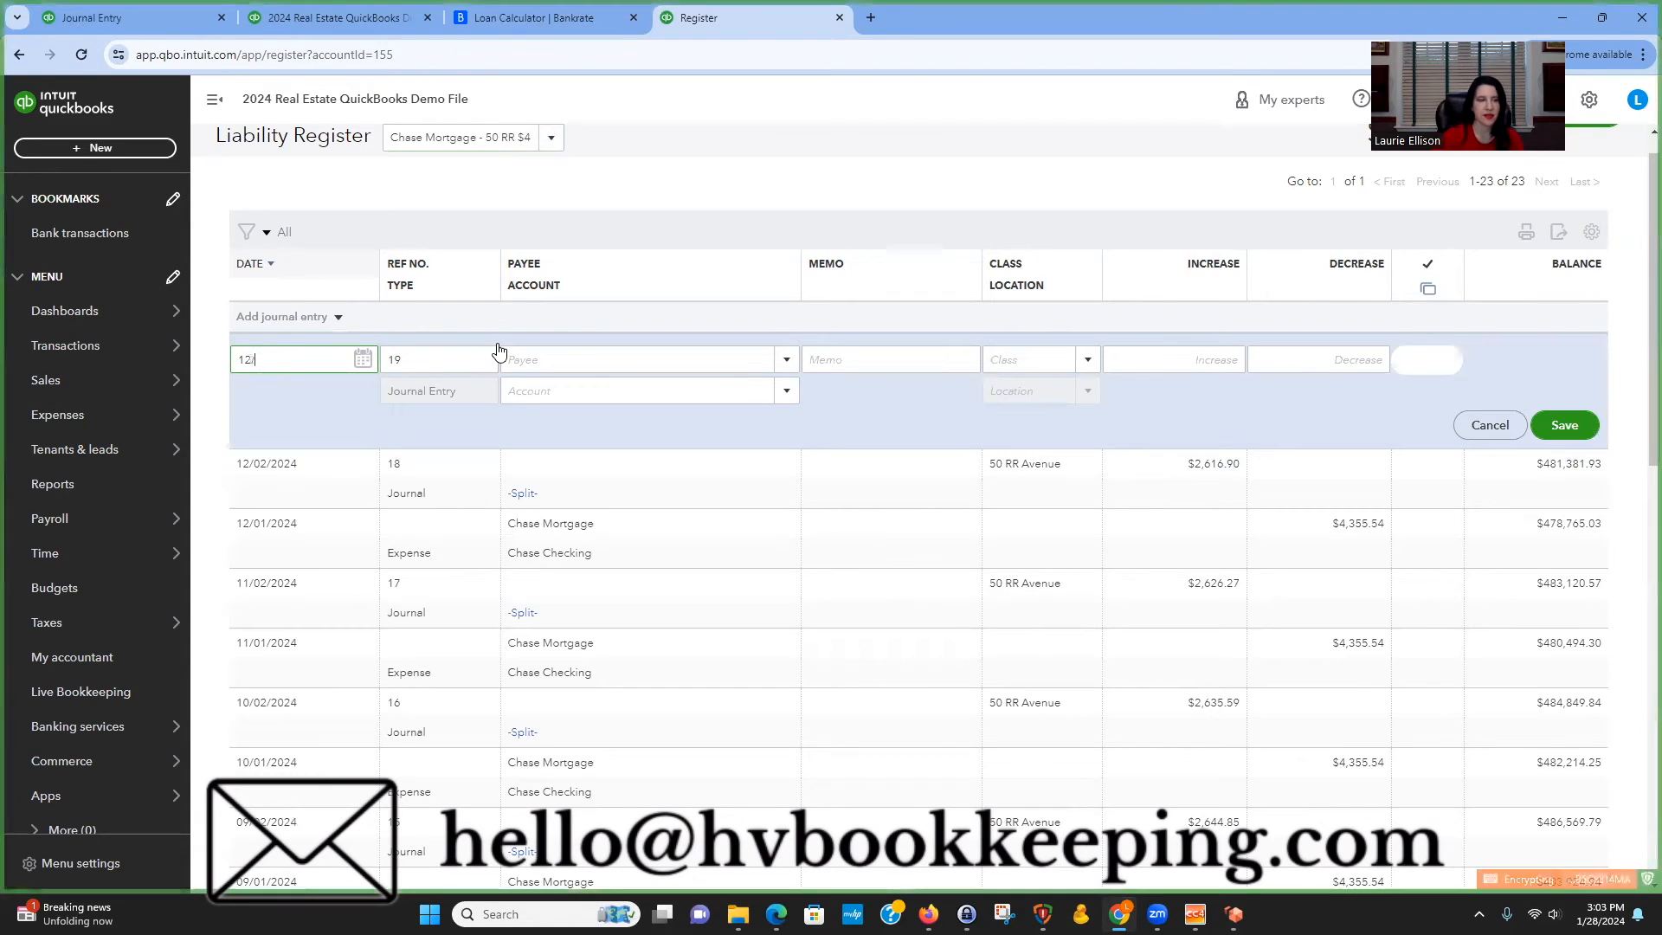
{"action": "key", "text": "Tab"}
{"action": "key", "text": "Tab"}
{"action": "key", "text": "Tab"}
{"action": "key", "text": "Tab"}
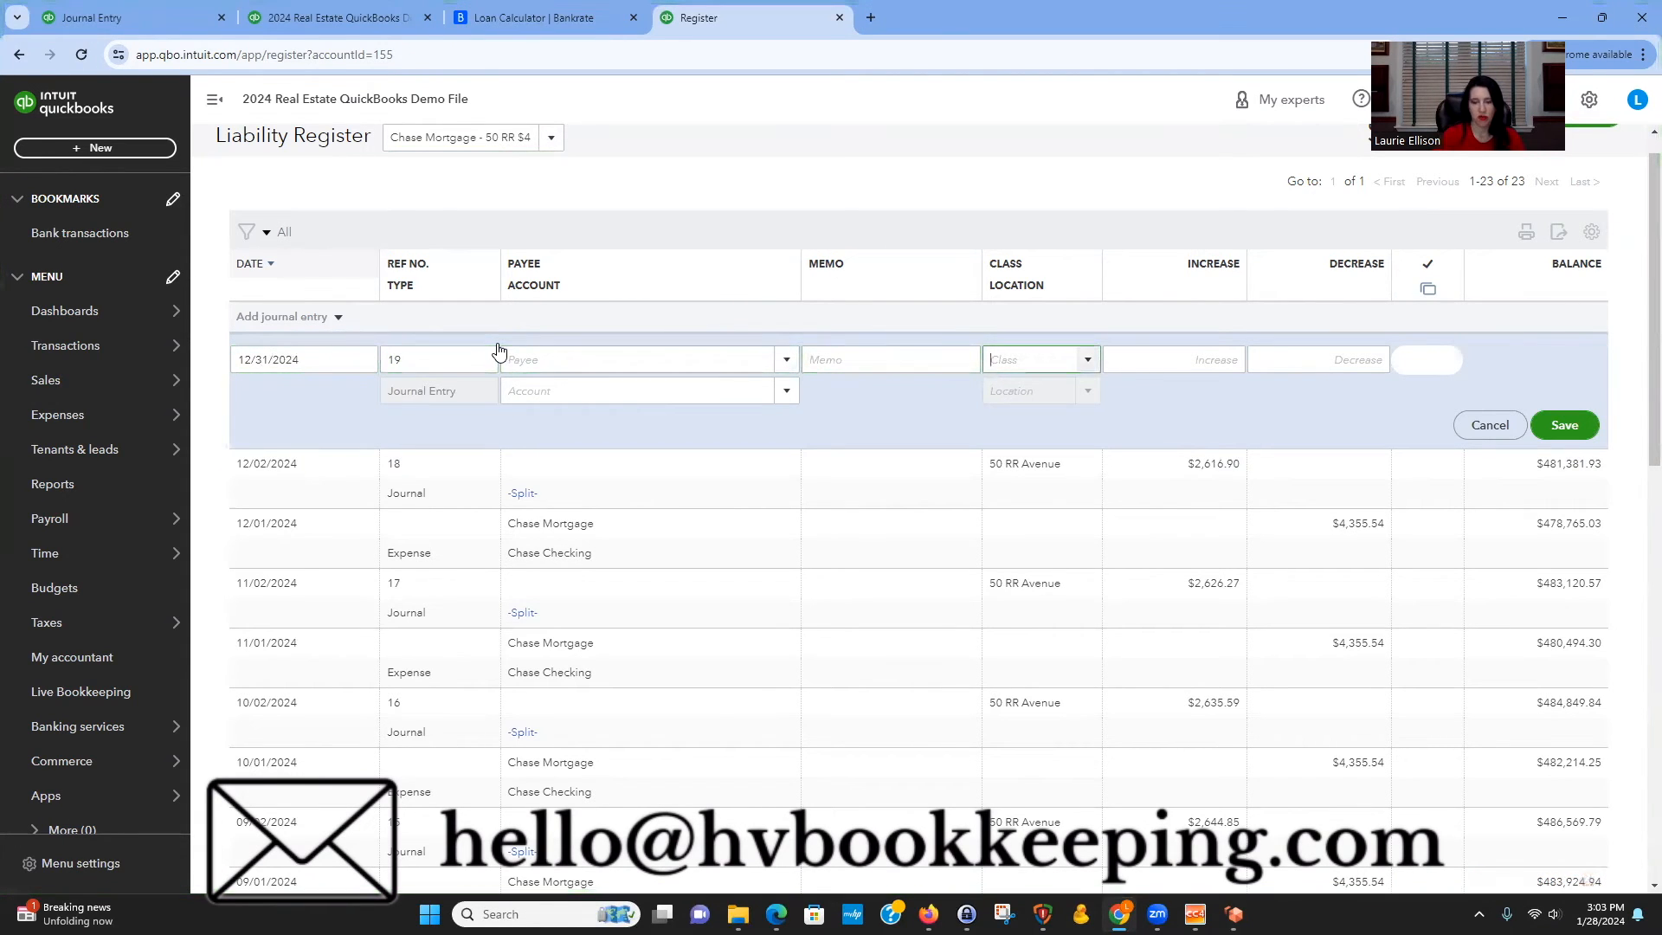
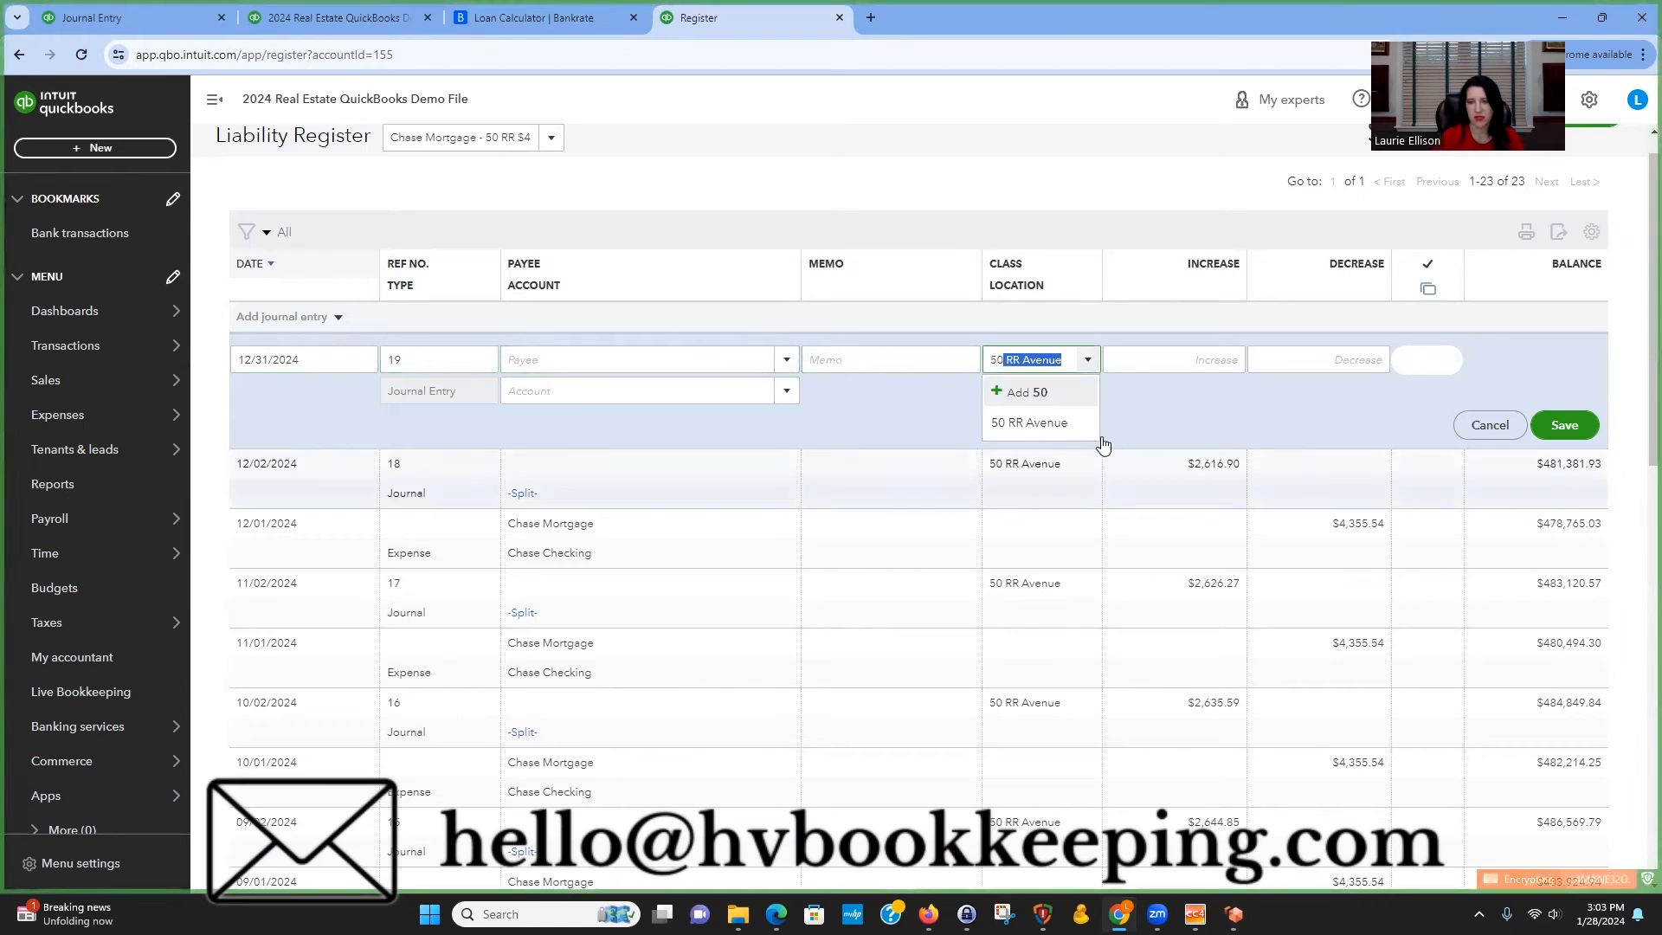
{"action": "left_click", "coordinate": [1078, 424]}
{"action": "left_click", "coordinate": [1220, 360]}
{"action": "type", "text": "04"}
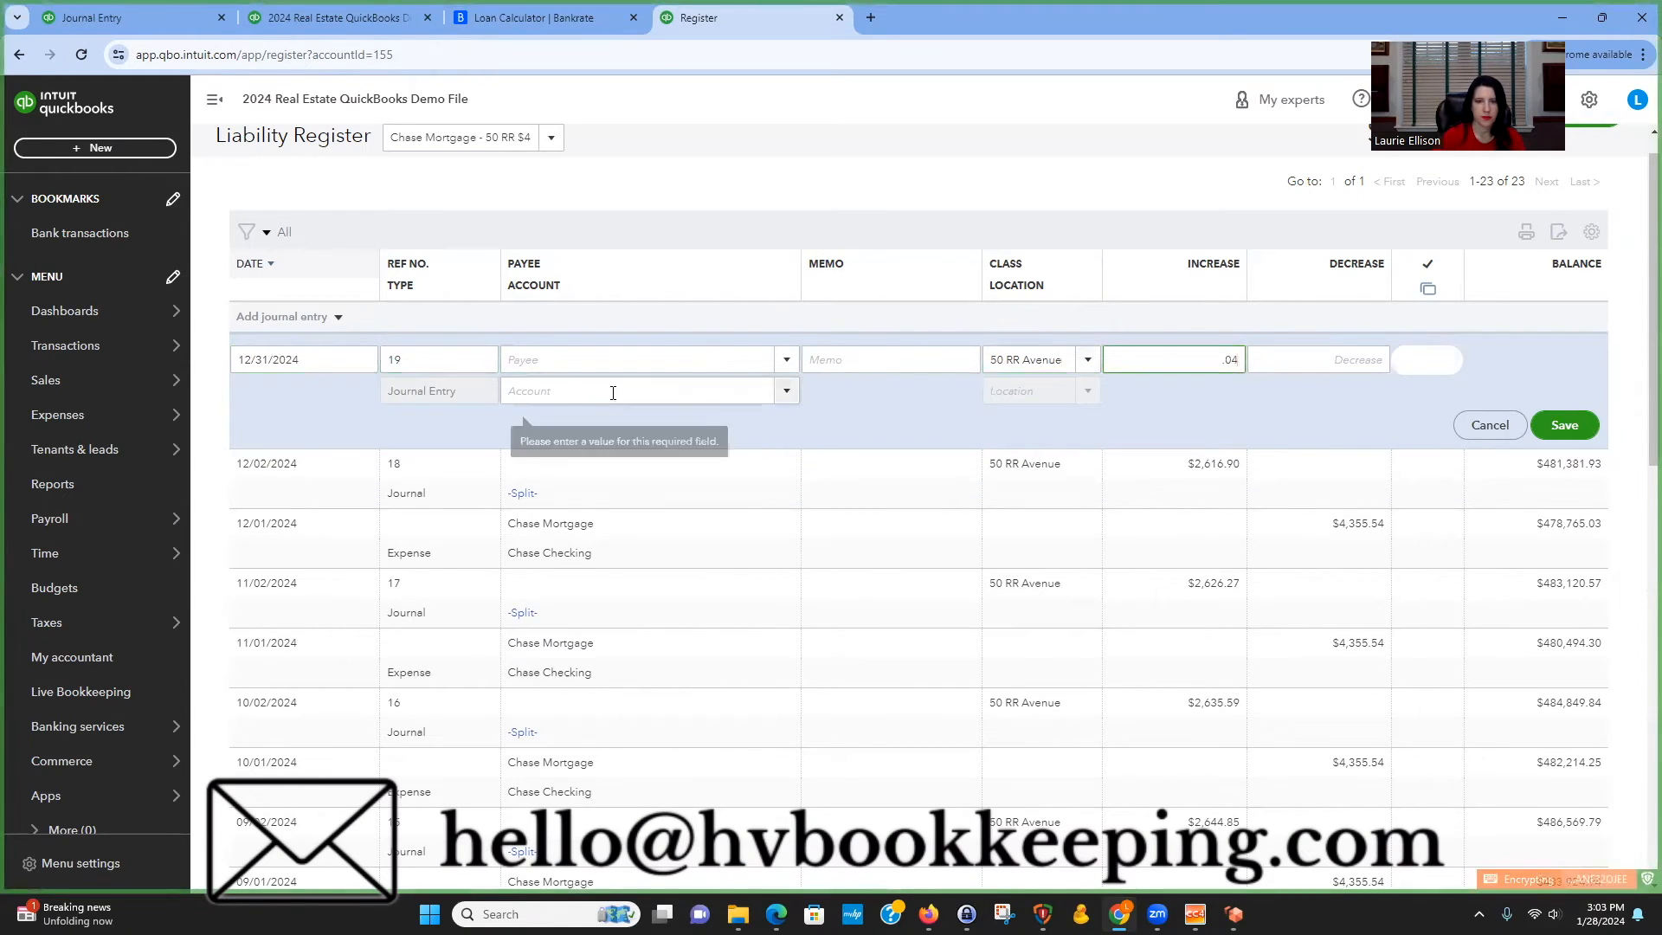
{"action": "left_click", "coordinate": [623, 392]}
{"action": "type", "text": "inter"}
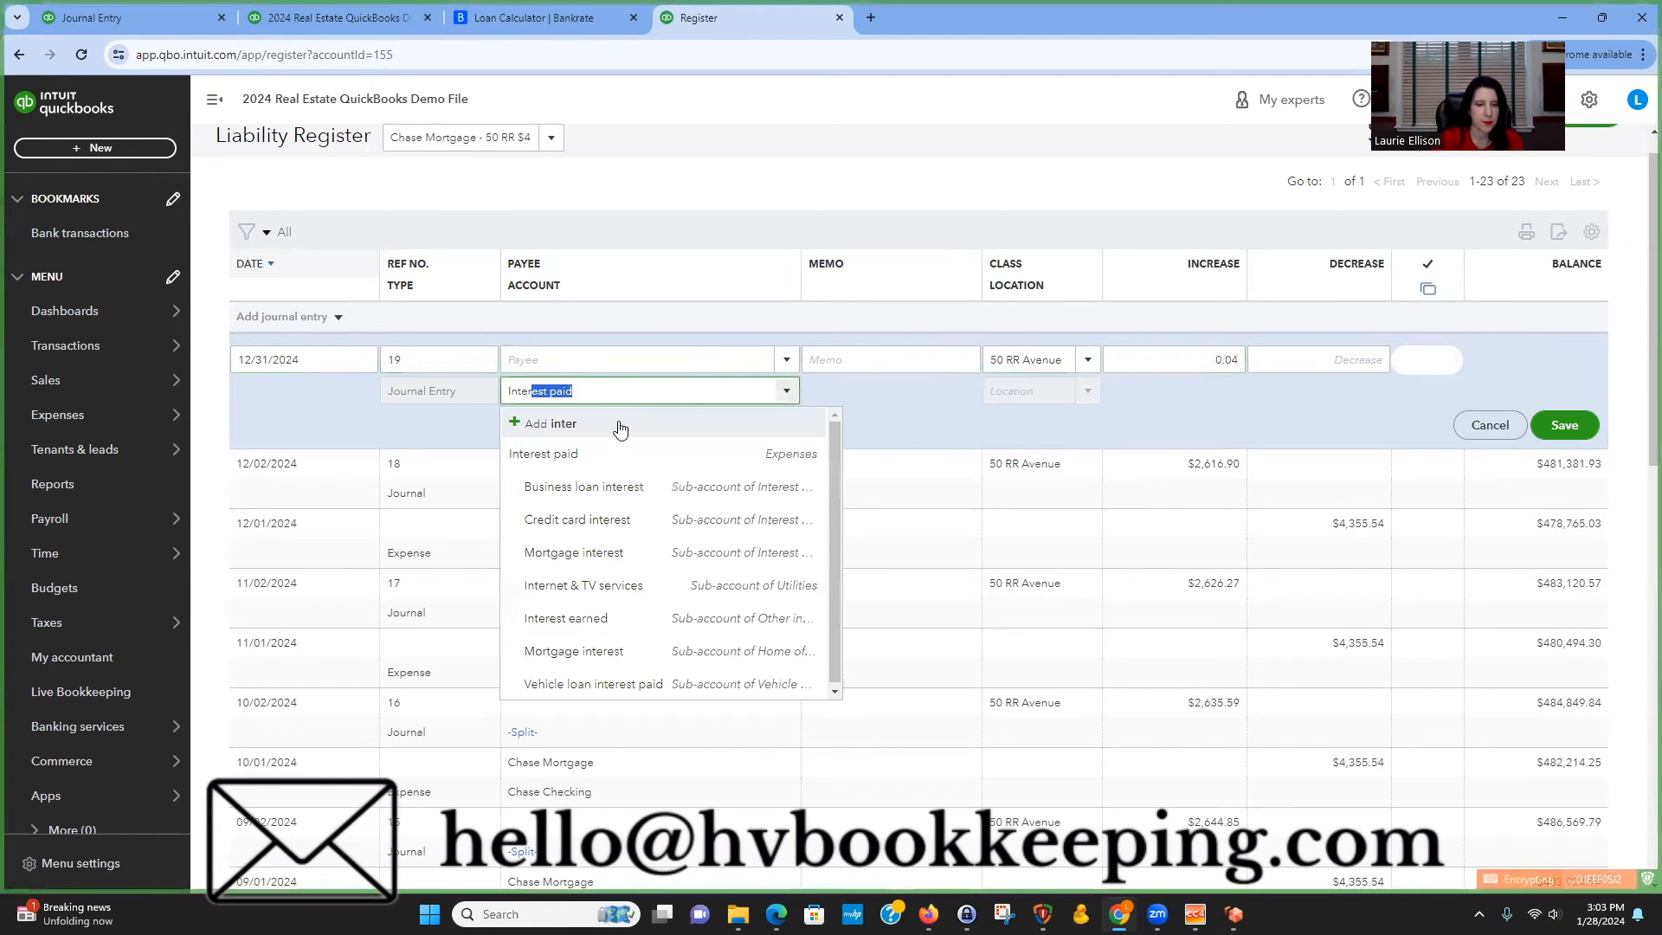
{"action": "left_click", "coordinate": [623, 552]}
{"action": "left_click", "coordinate": [1563, 424]}
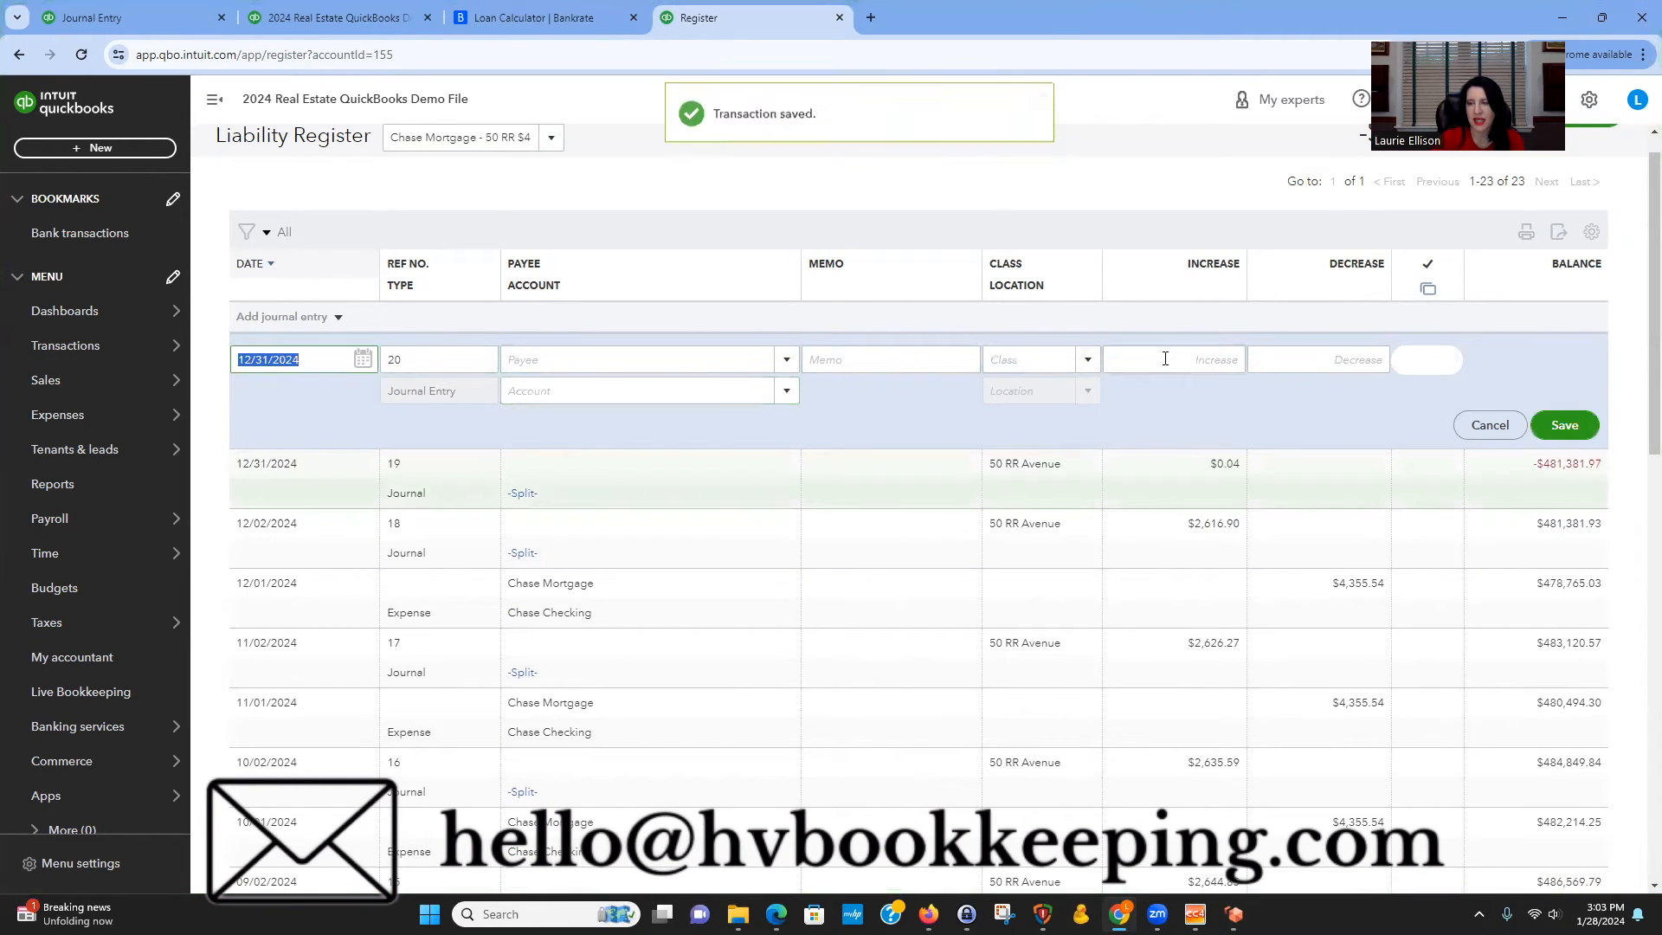
{"action": "left_click", "coordinate": [1343, 472]}
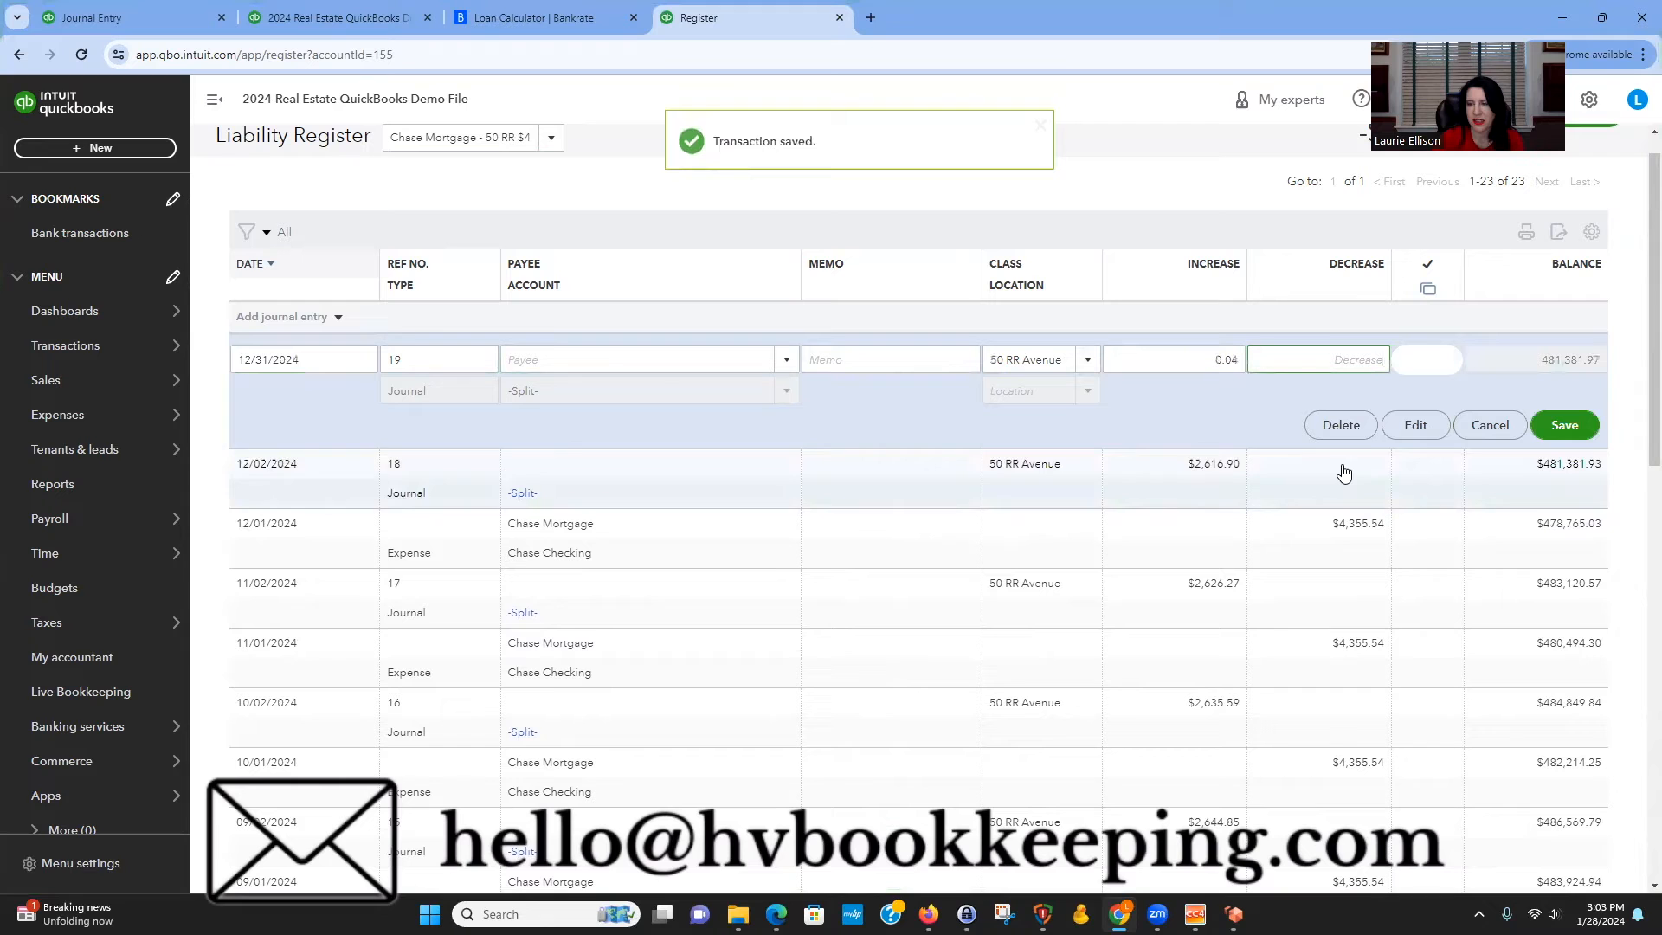
{"action": "left_click", "coordinate": [1416, 425]}
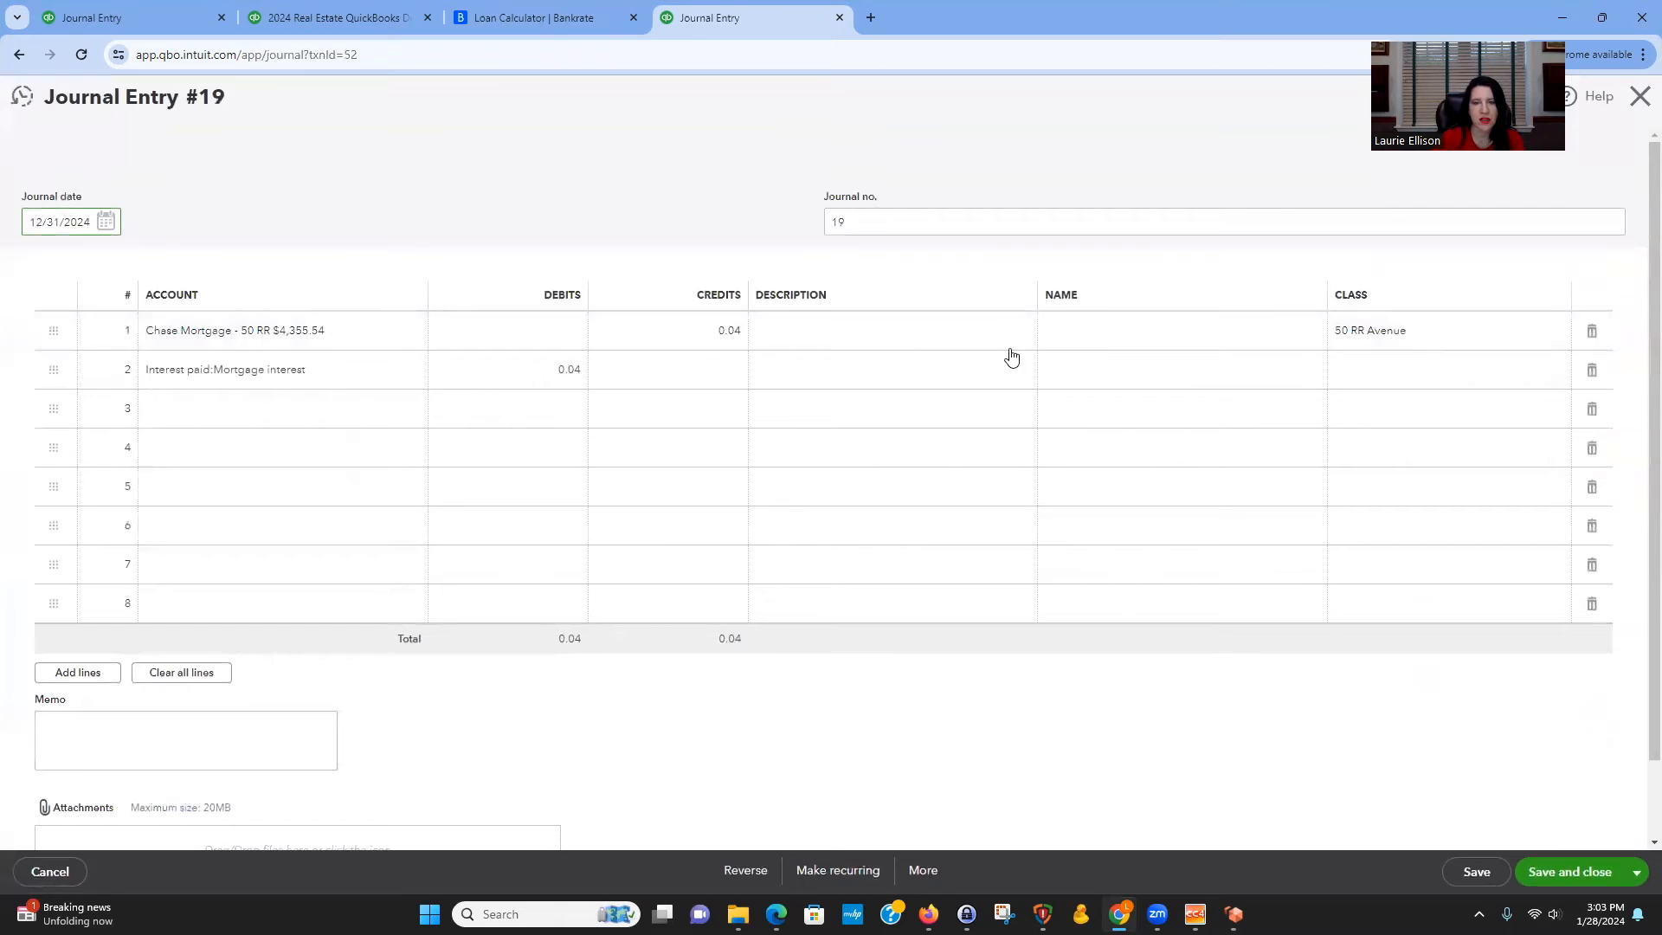
{"action": "left_click", "coordinate": [1358, 371]}
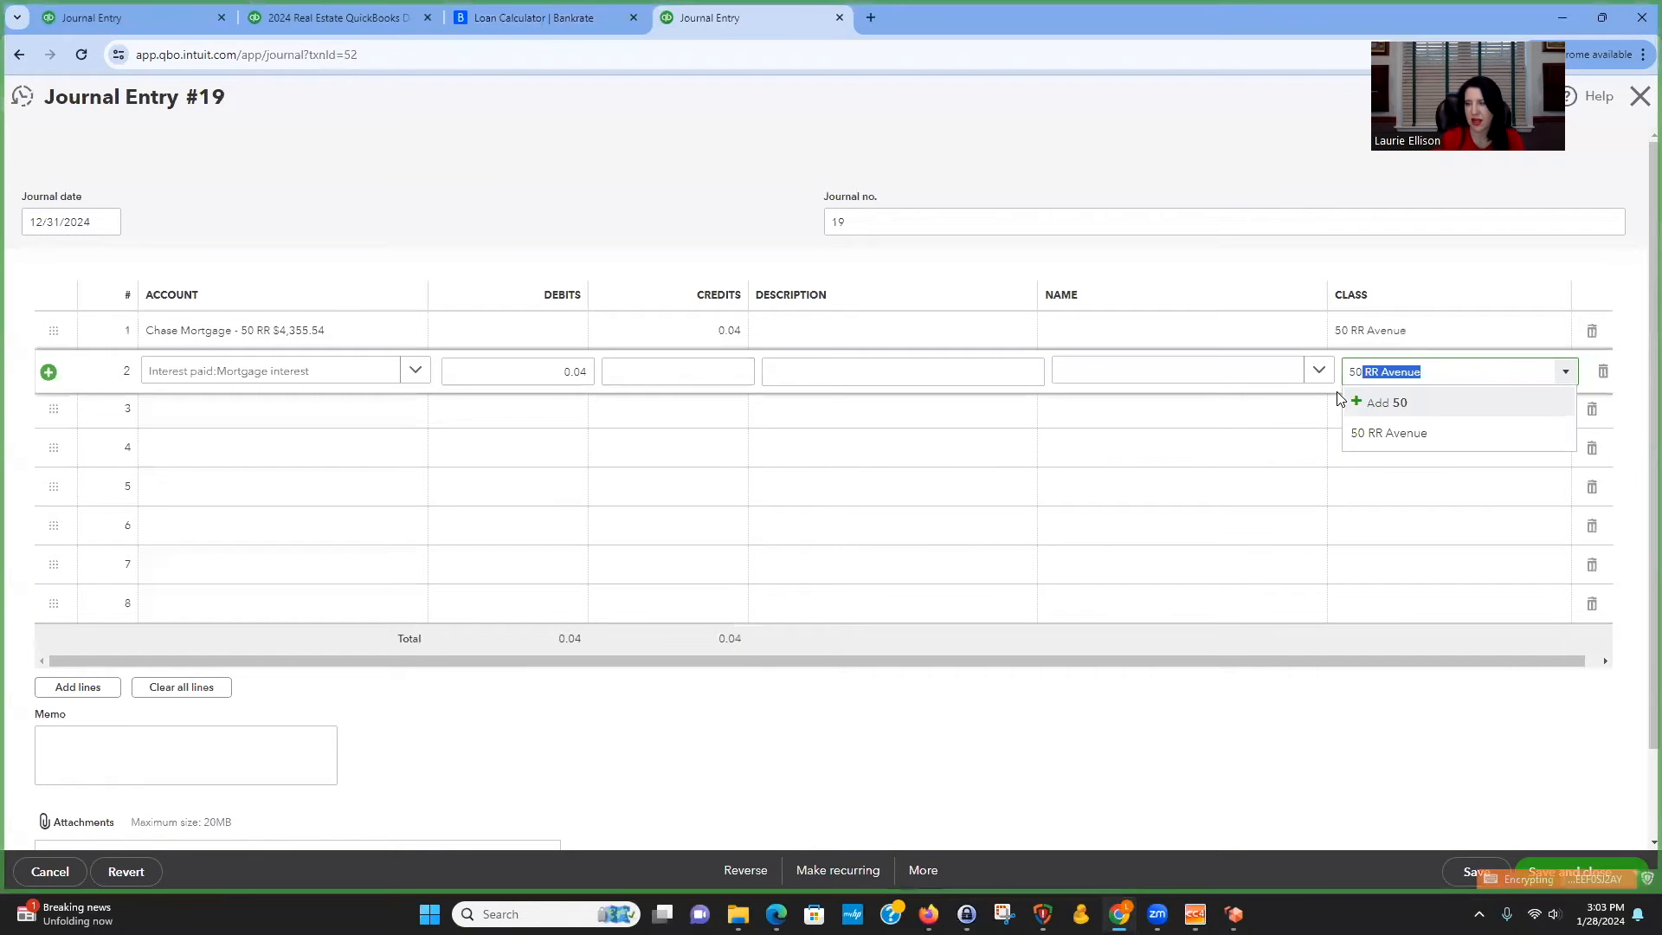
{"action": "left_click", "coordinate": [1399, 432]}
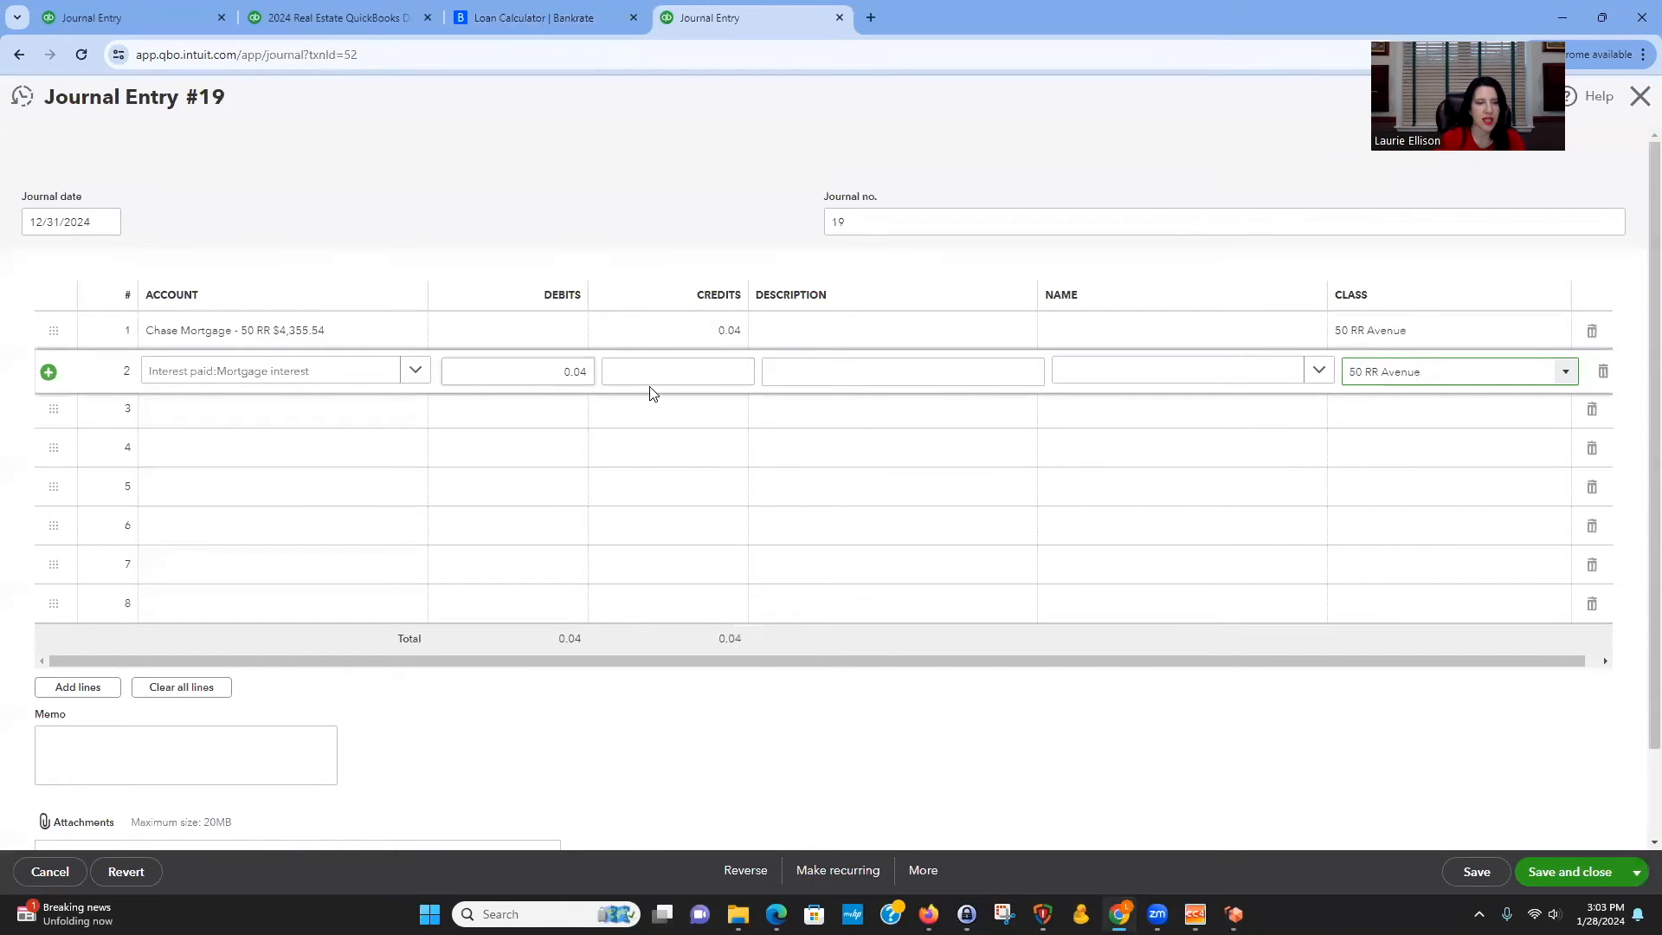
{"action": "left_click", "coordinate": [1572, 873]}
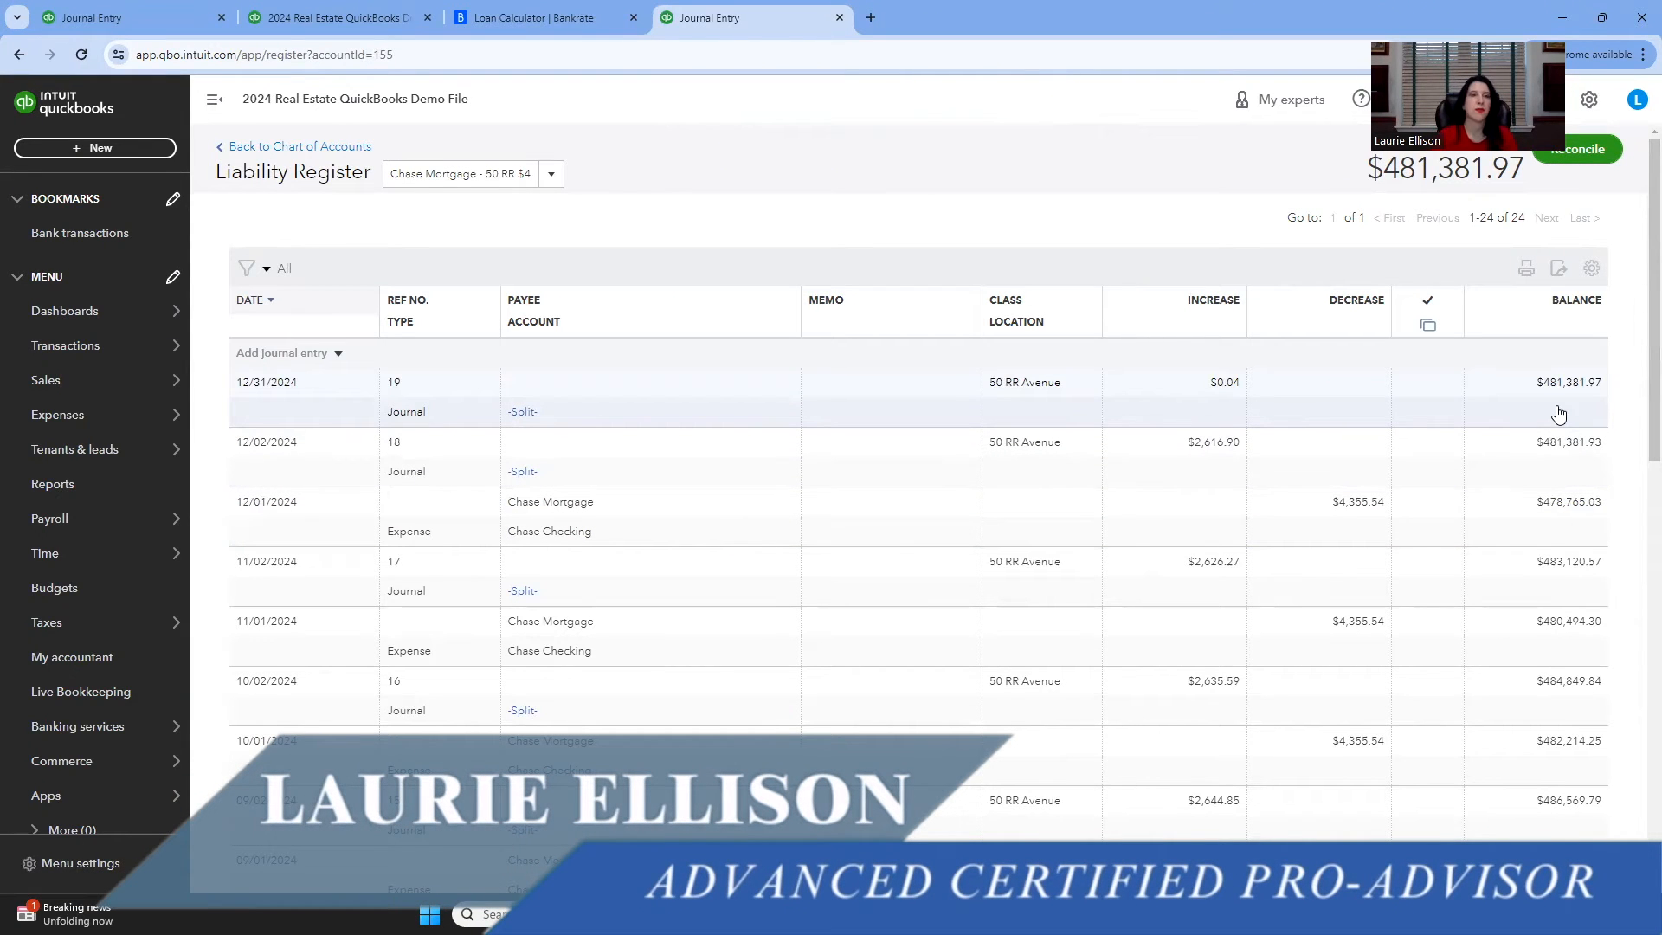
Compare the Dec 2024 balance in the amortization schedule with the register's ending balance.
{"action": "left_click", "coordinate": [534, 18]}
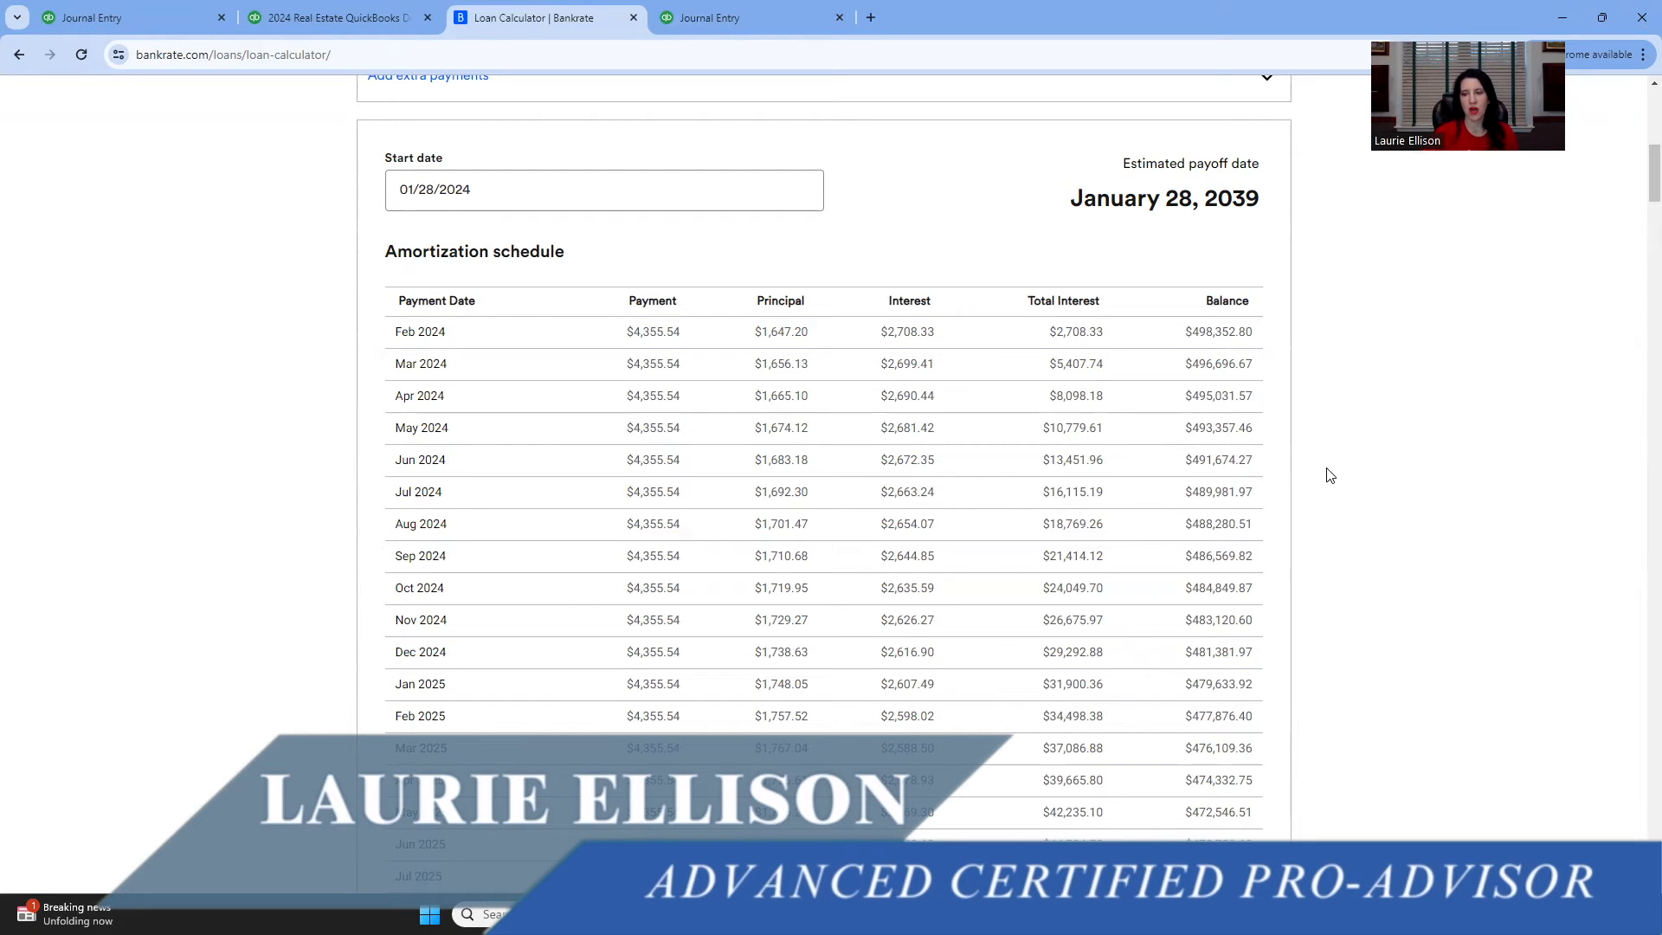
{"action": "left_click", "coordinate": [180, 26]}
{"action": "left_click", "coordinate": [701, 20]}
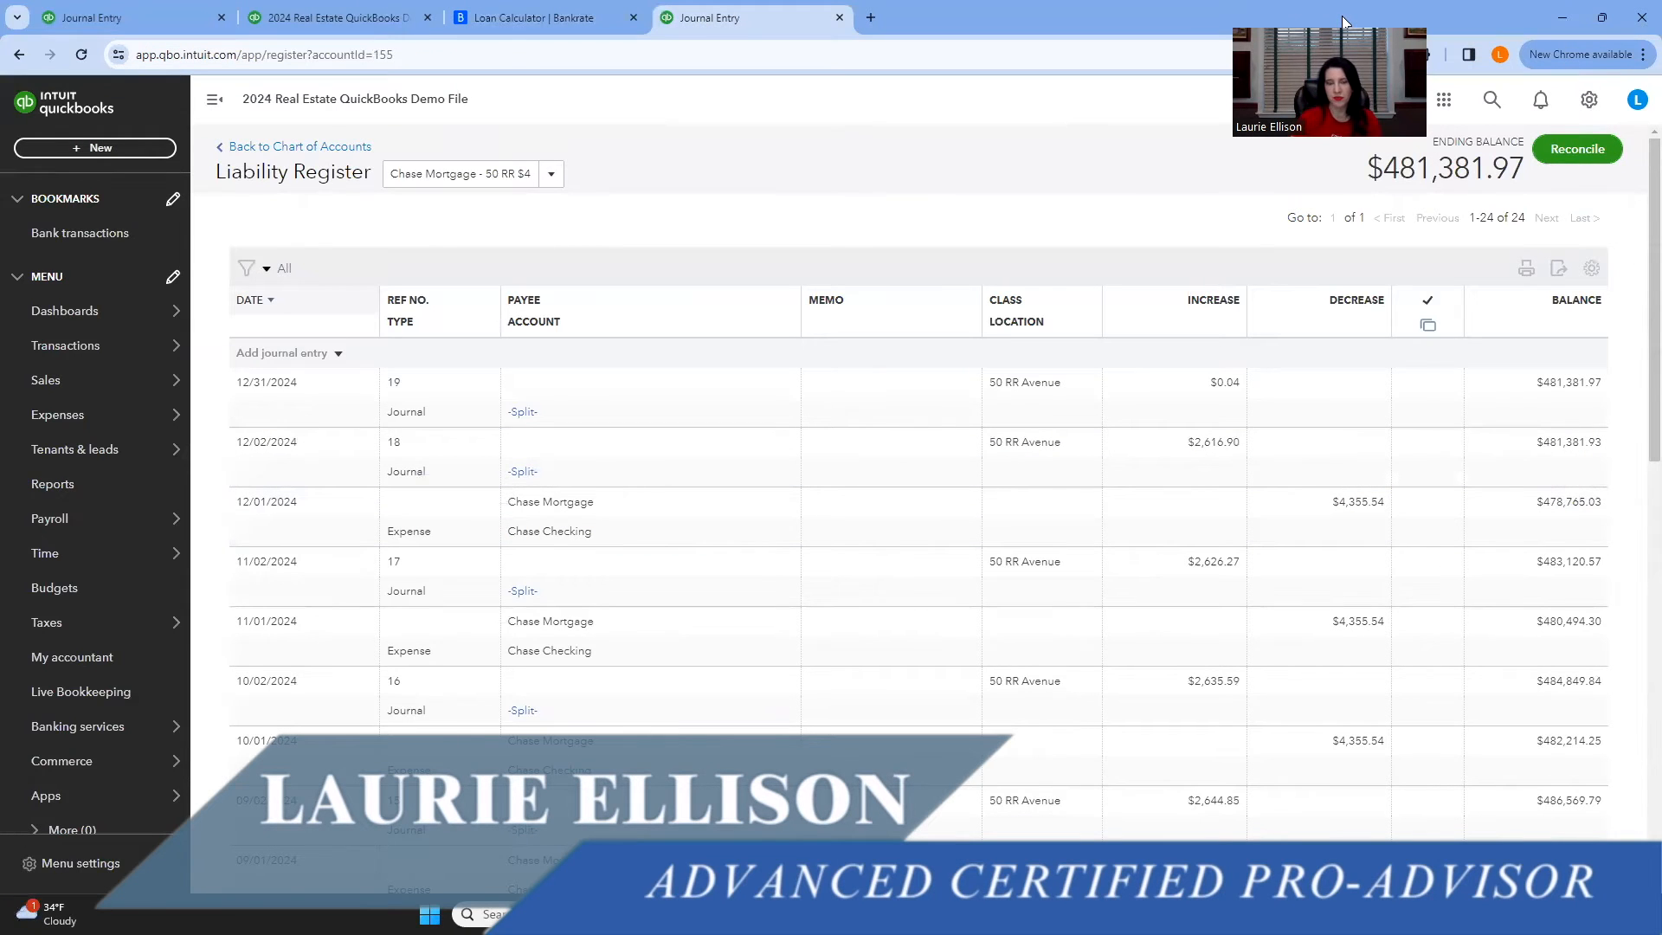
Start reconciling the mortgage account with an ending balance of 481,381.97 and ending date 12/31/2024.
{"action": "left_click", "coordinate": [1583, 153]}
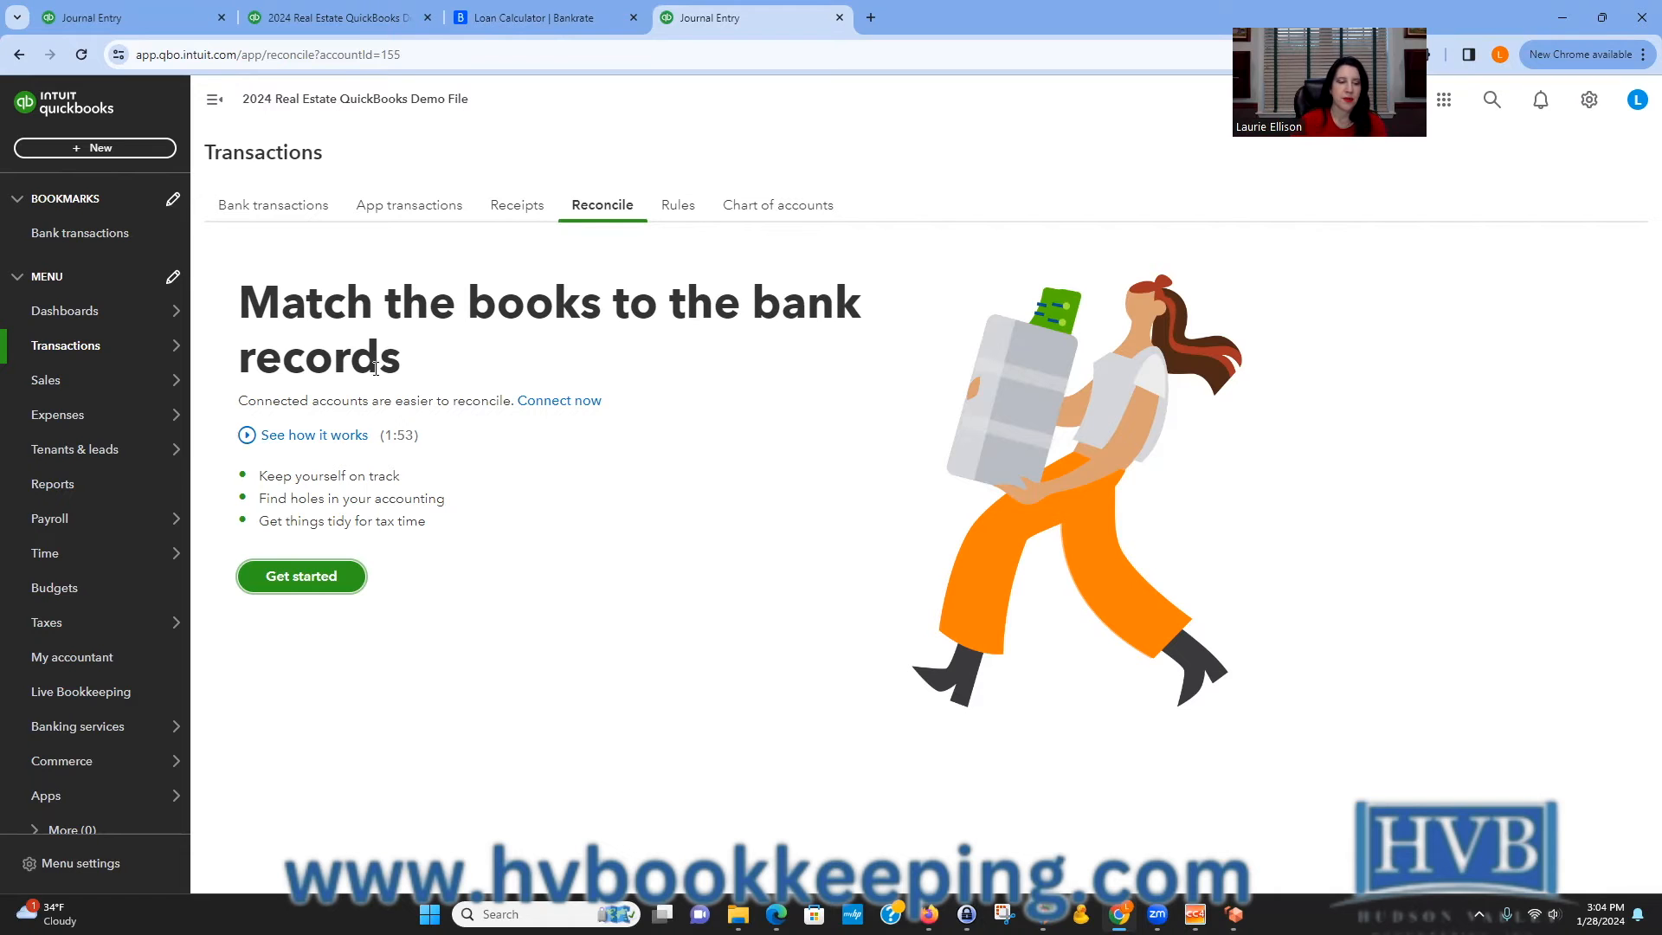
{"action": "left_click", "coordinate": [305, 577]}
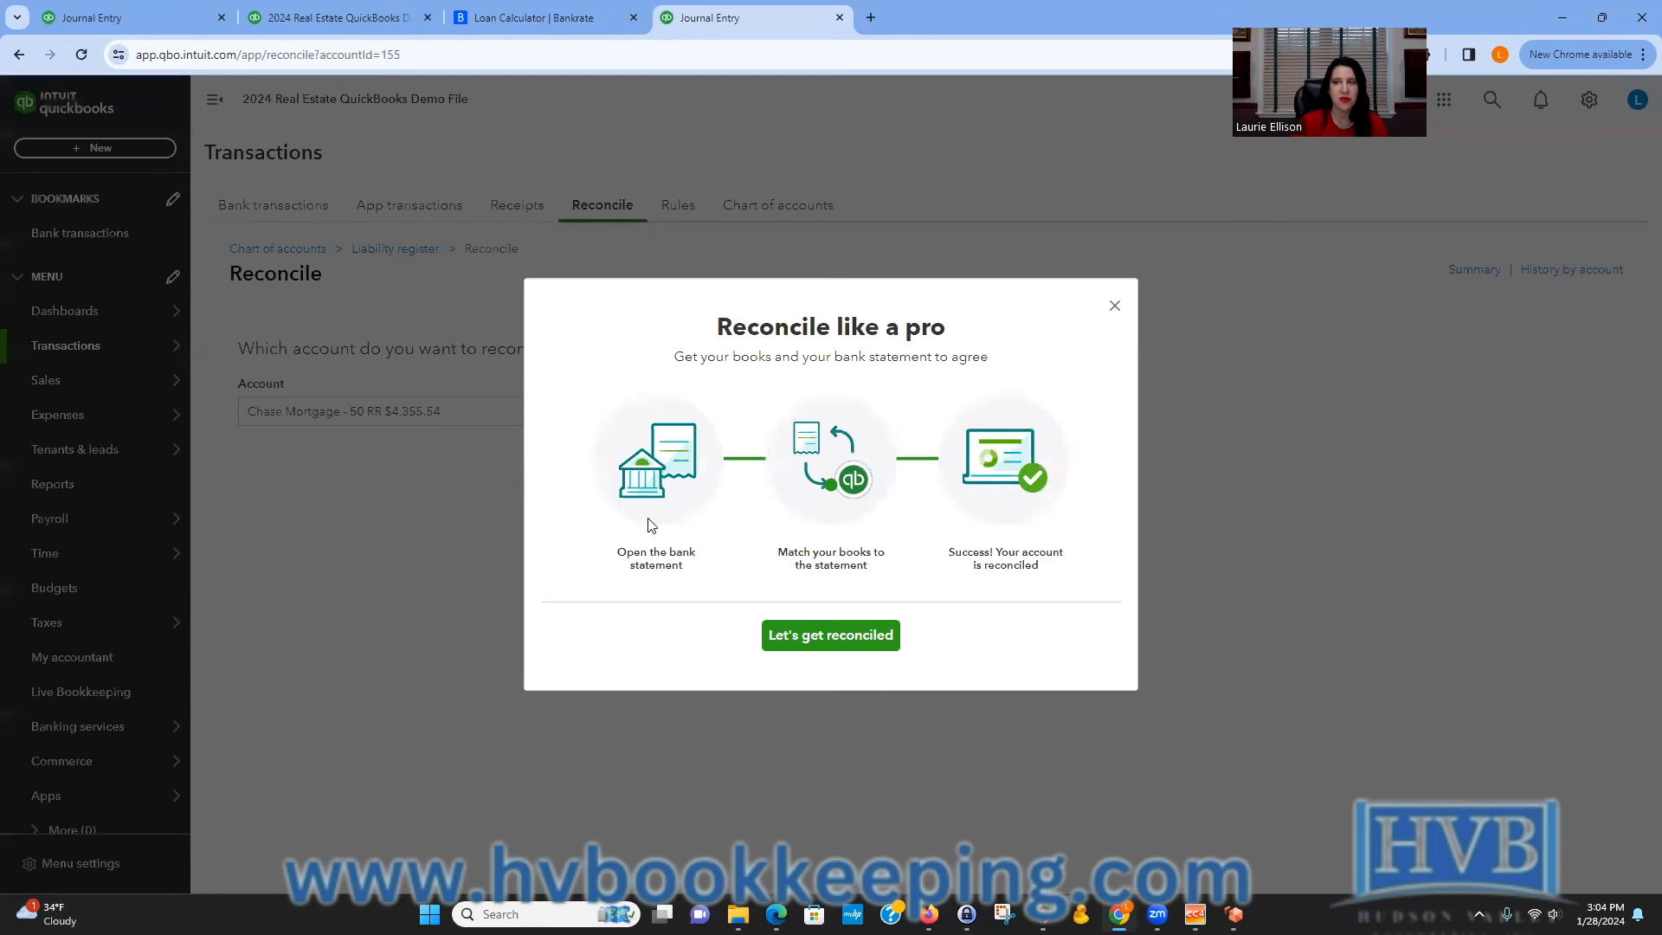
{"action": "left_click", "coordinate": [1113, 308]}
{"action": "left_click", "coordinate": [445, 523]}
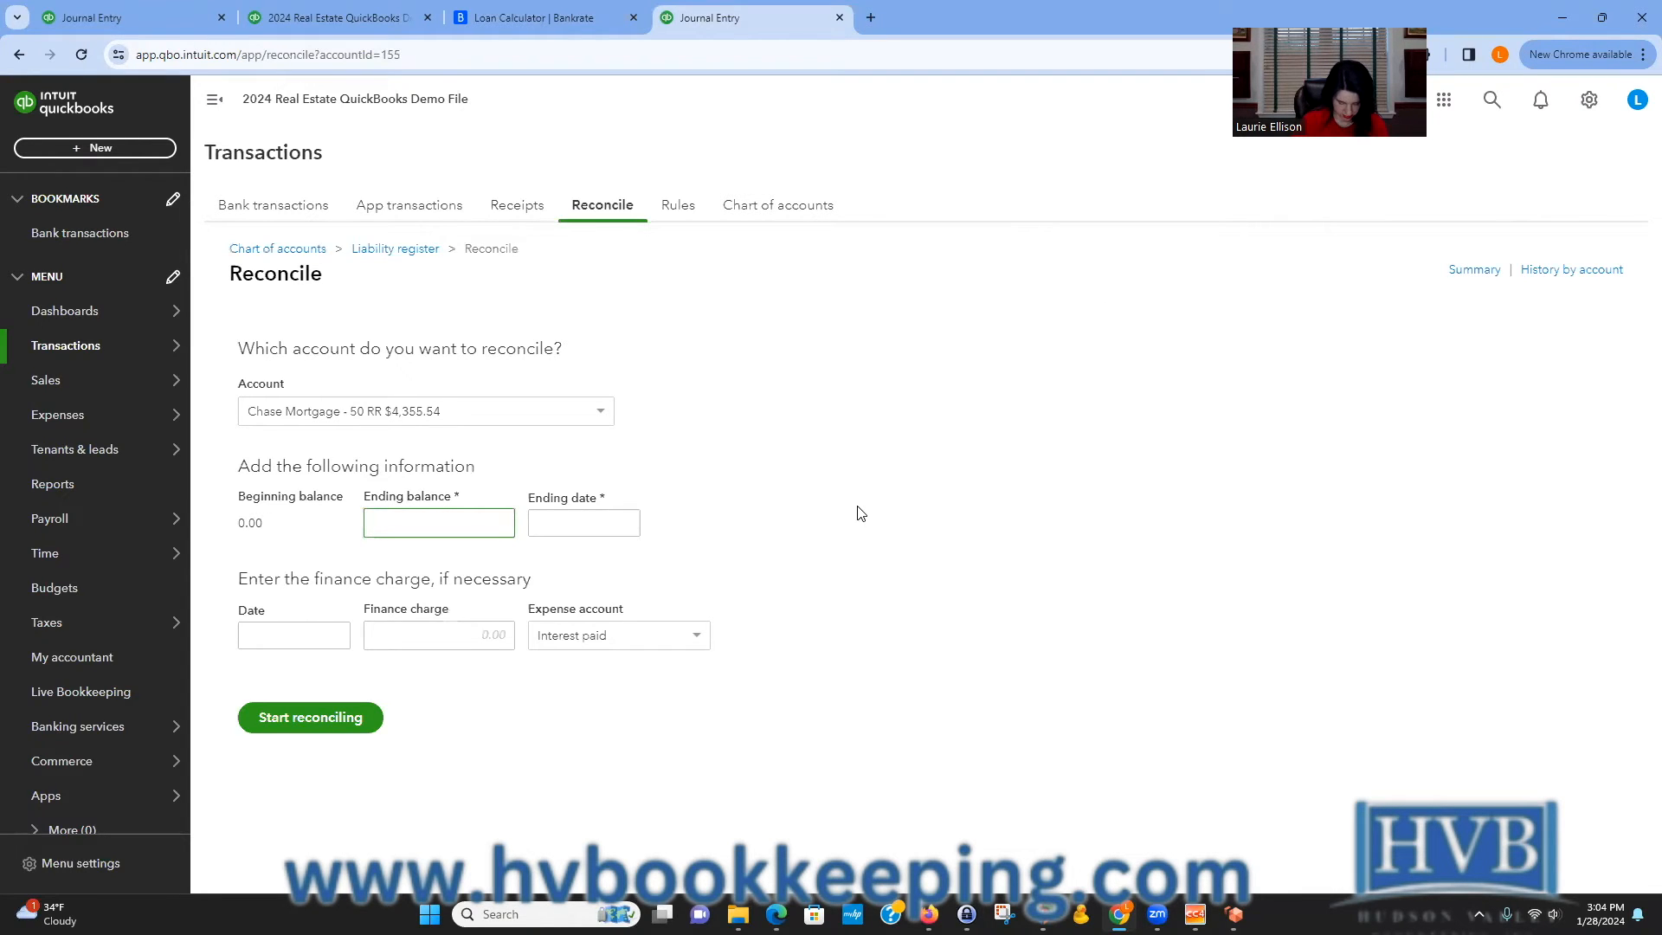
{"action": "type", "text": "481"}
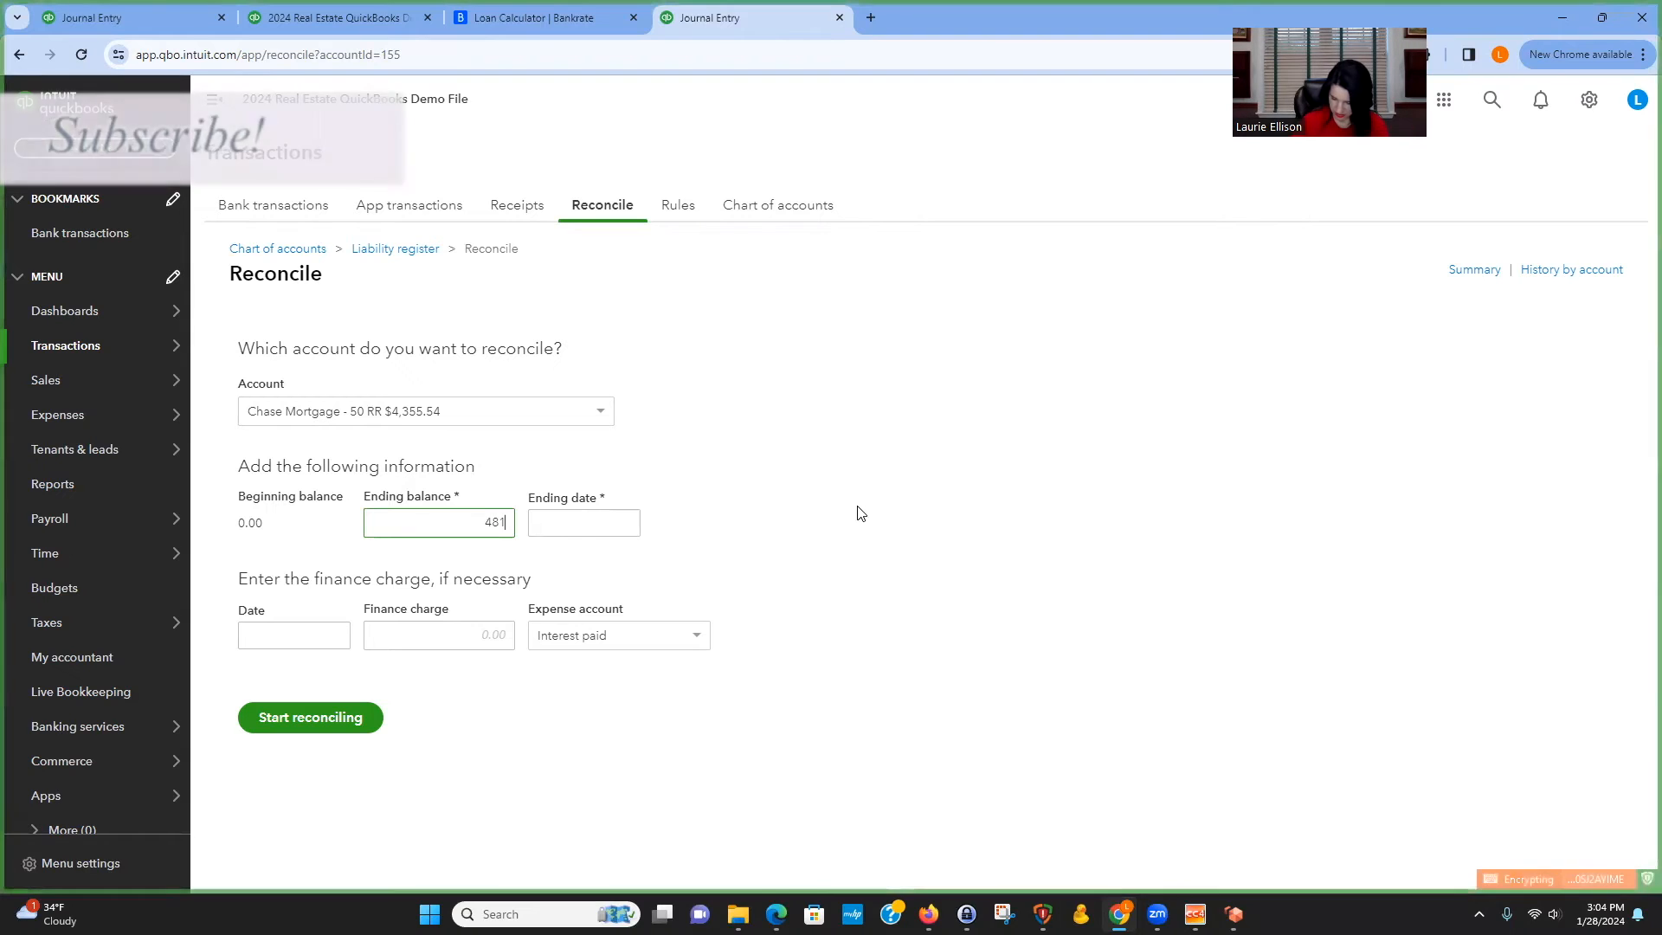
{"action": "type", "text": "381.97"}
{"action": "left_click", "coordinate": [558, 522]}
{"action": "type", "text": "12/31/24"}
{"action": "left_click", "coordinate": [292, 719]}
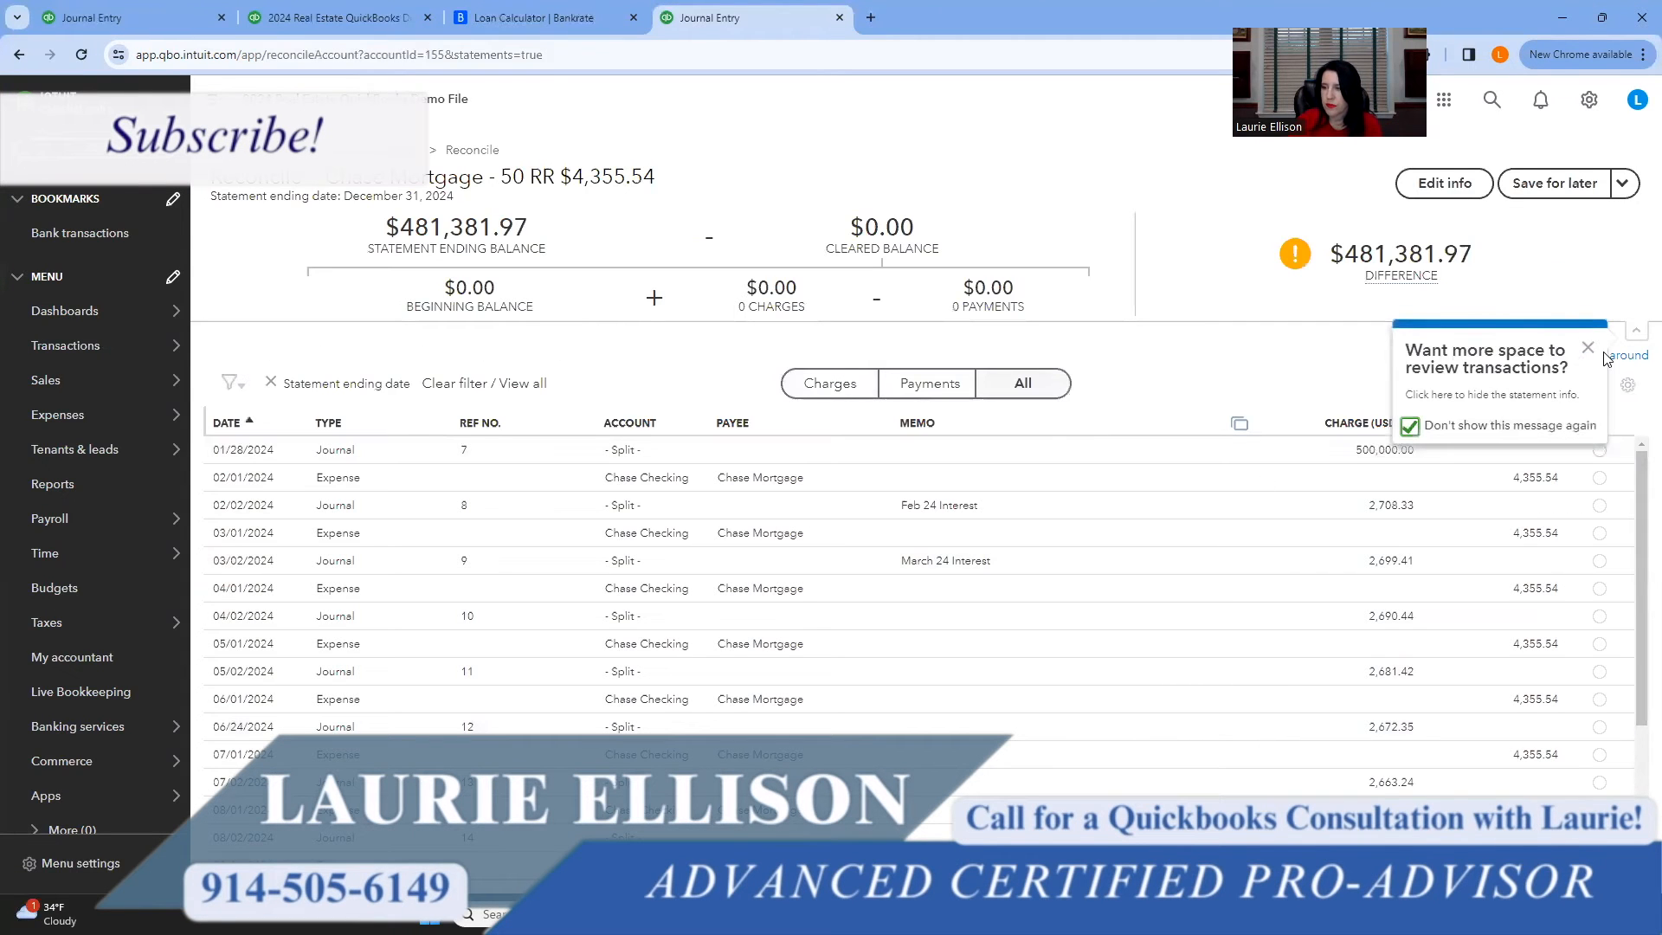
Select all transactions as cleared and finish the reconciliation.
{"action": "left_click", "coordinate": [1589, 351]}
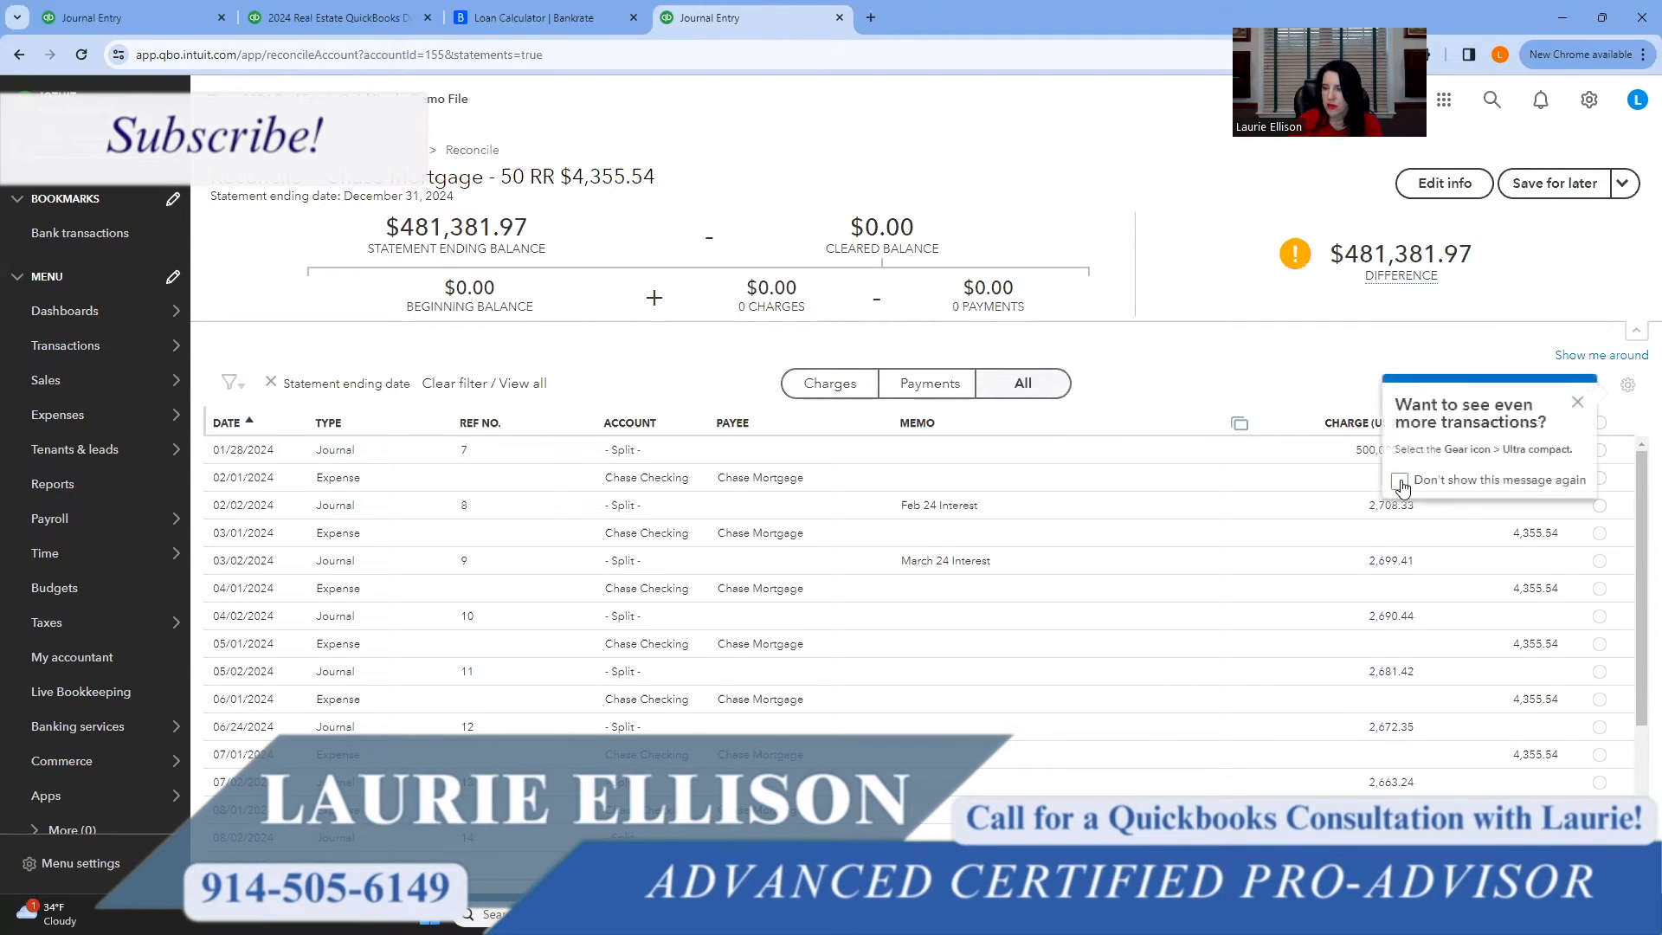
{"action": "left_click", "coordinate": [1576, 404]}
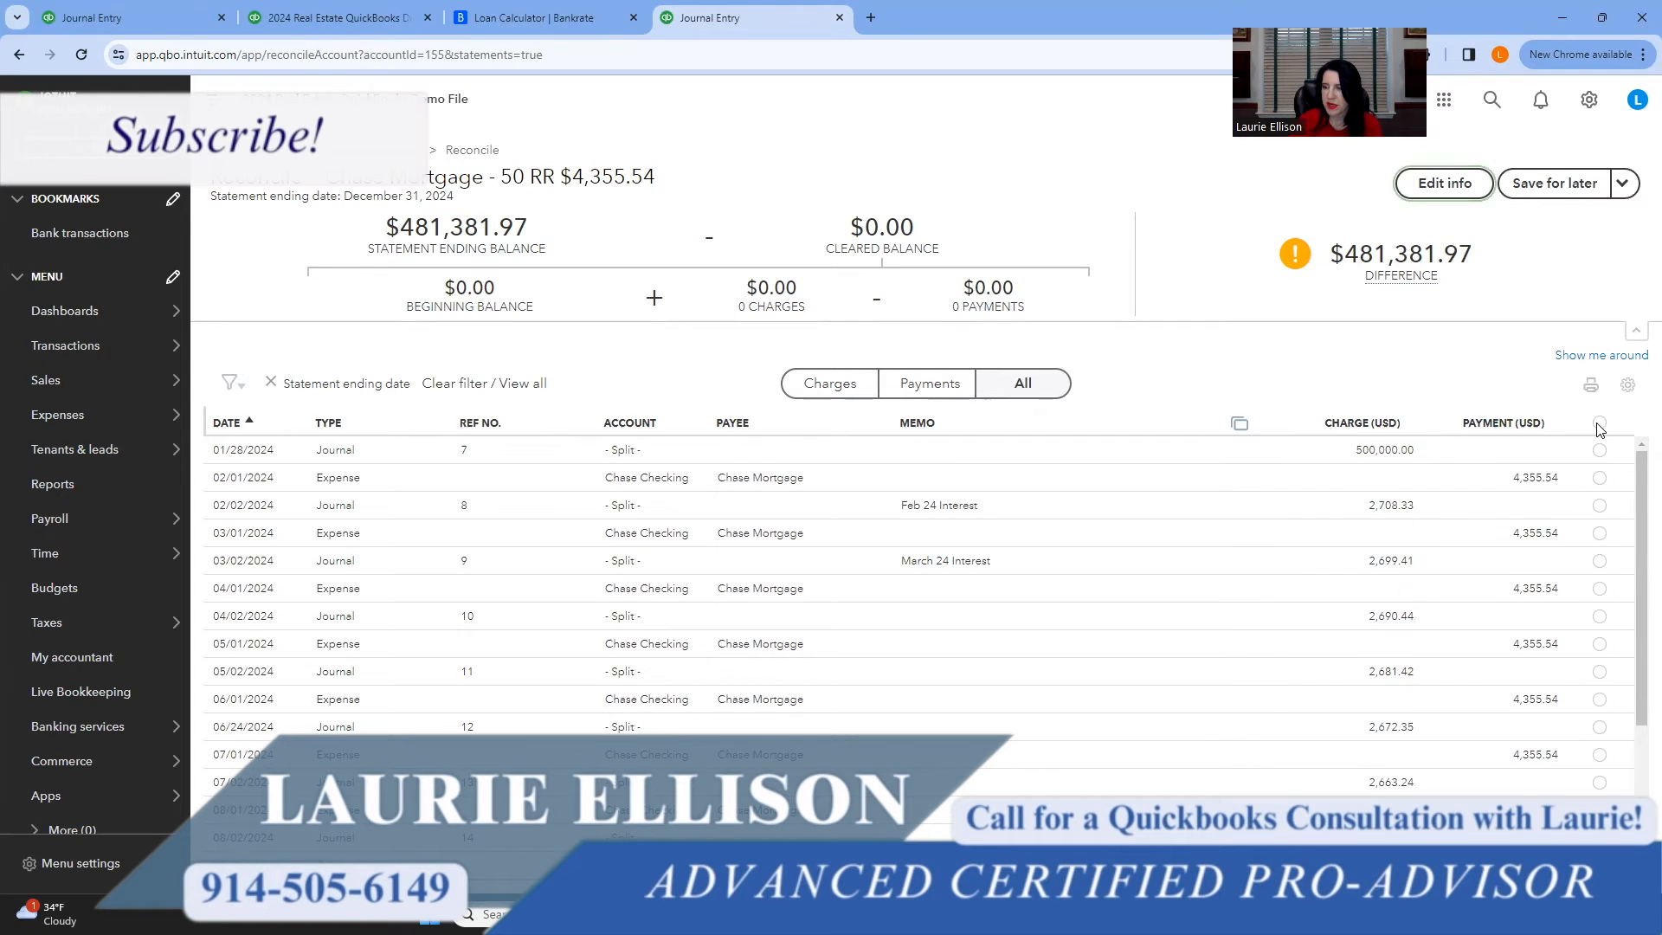
{"action": "left_click", "coordinate": [1599, 424]}
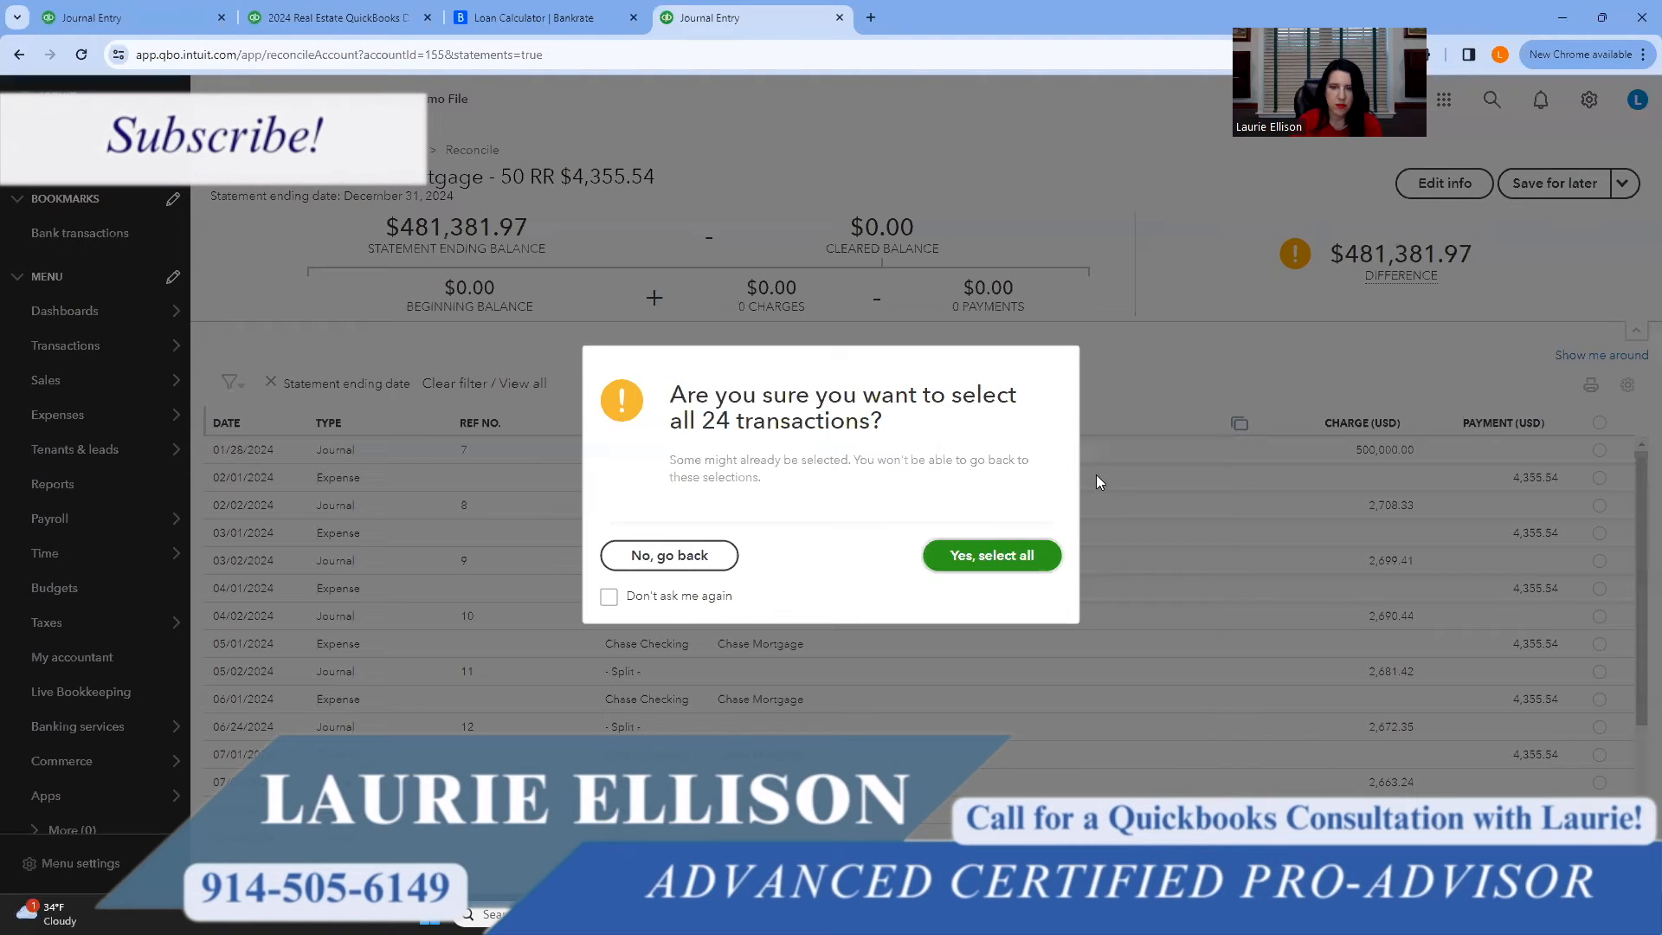
{"action": "key", "text": "Return"}
{"action": "mouse_move", "coordinate": [1514, 269]}
{"action": "scroll", "coordinate": [1276, 662], "scroll_direction": "down", "scroll_amount": 3}
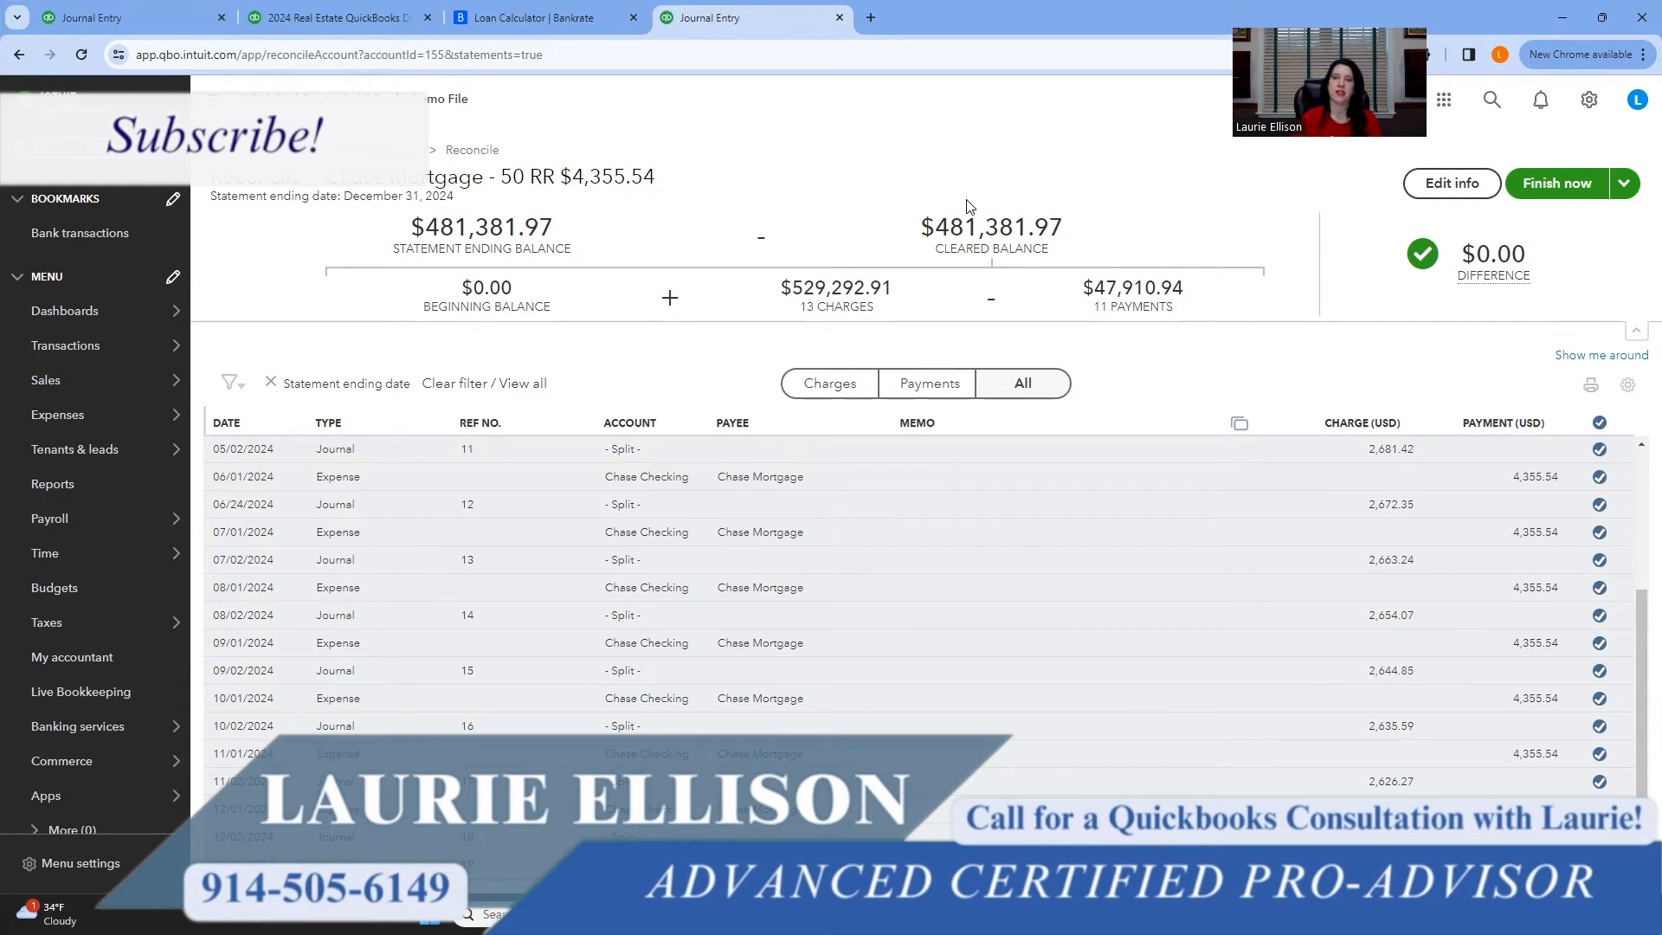
{"action": "left_click", "coordinate": [1554, 183]}
{"action": "left_click", "coordinate": [1030, 664]}
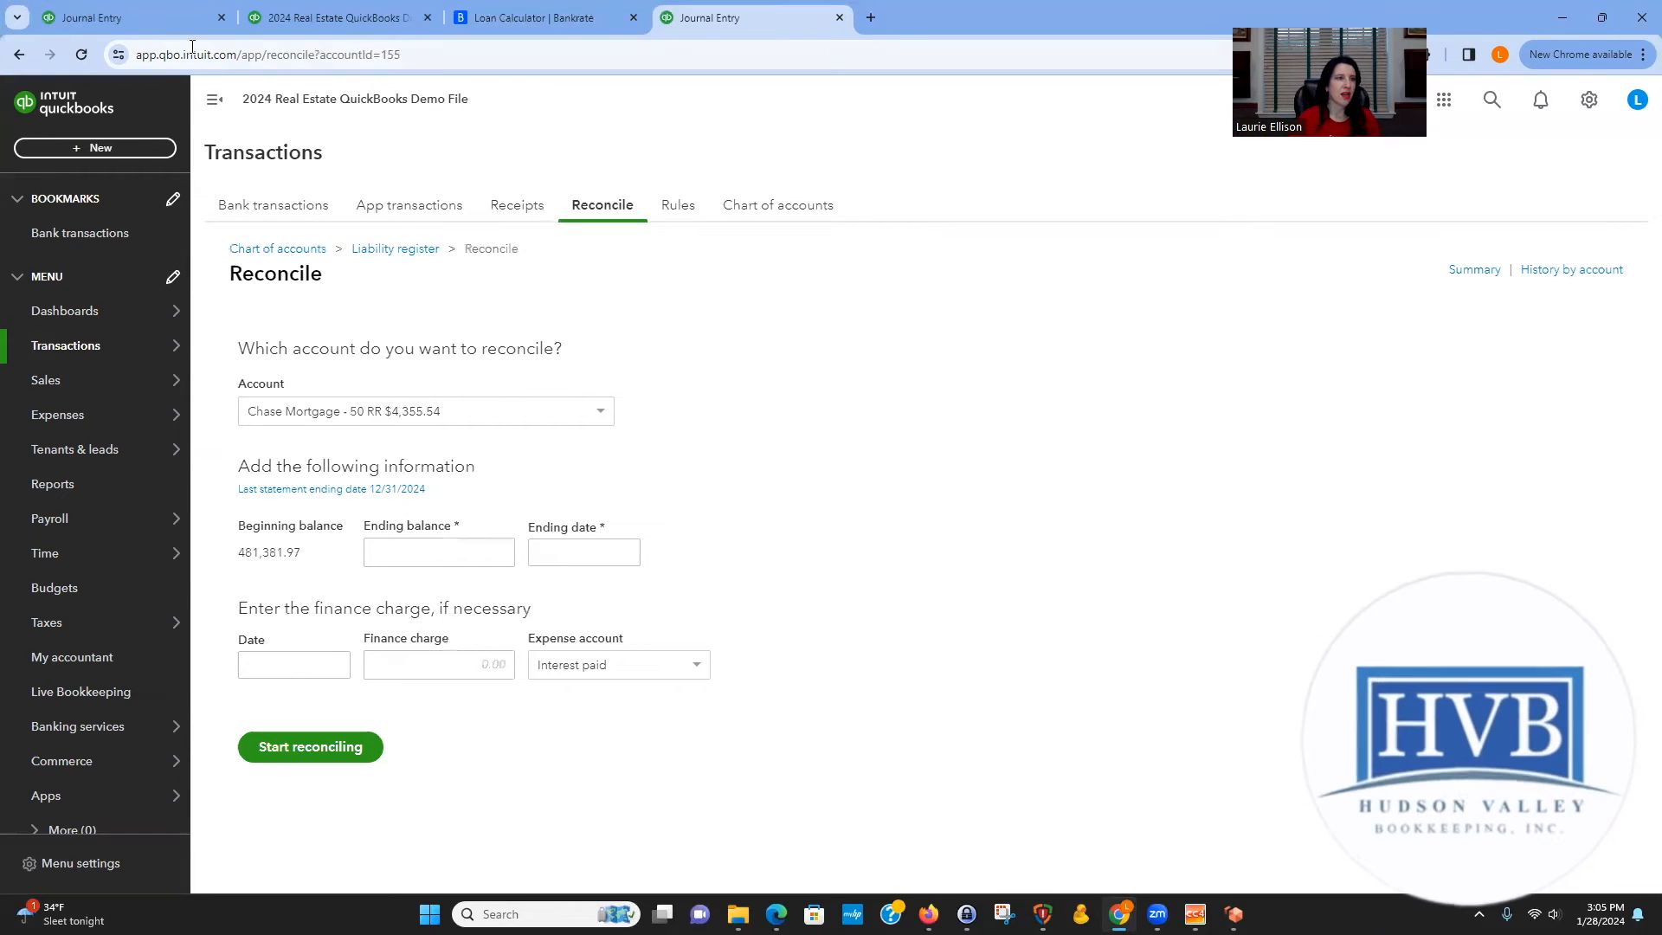
Rerun the Profit and Loss by Class report for this year.
{"action": "left_click", "coordinate": [152, 12]}
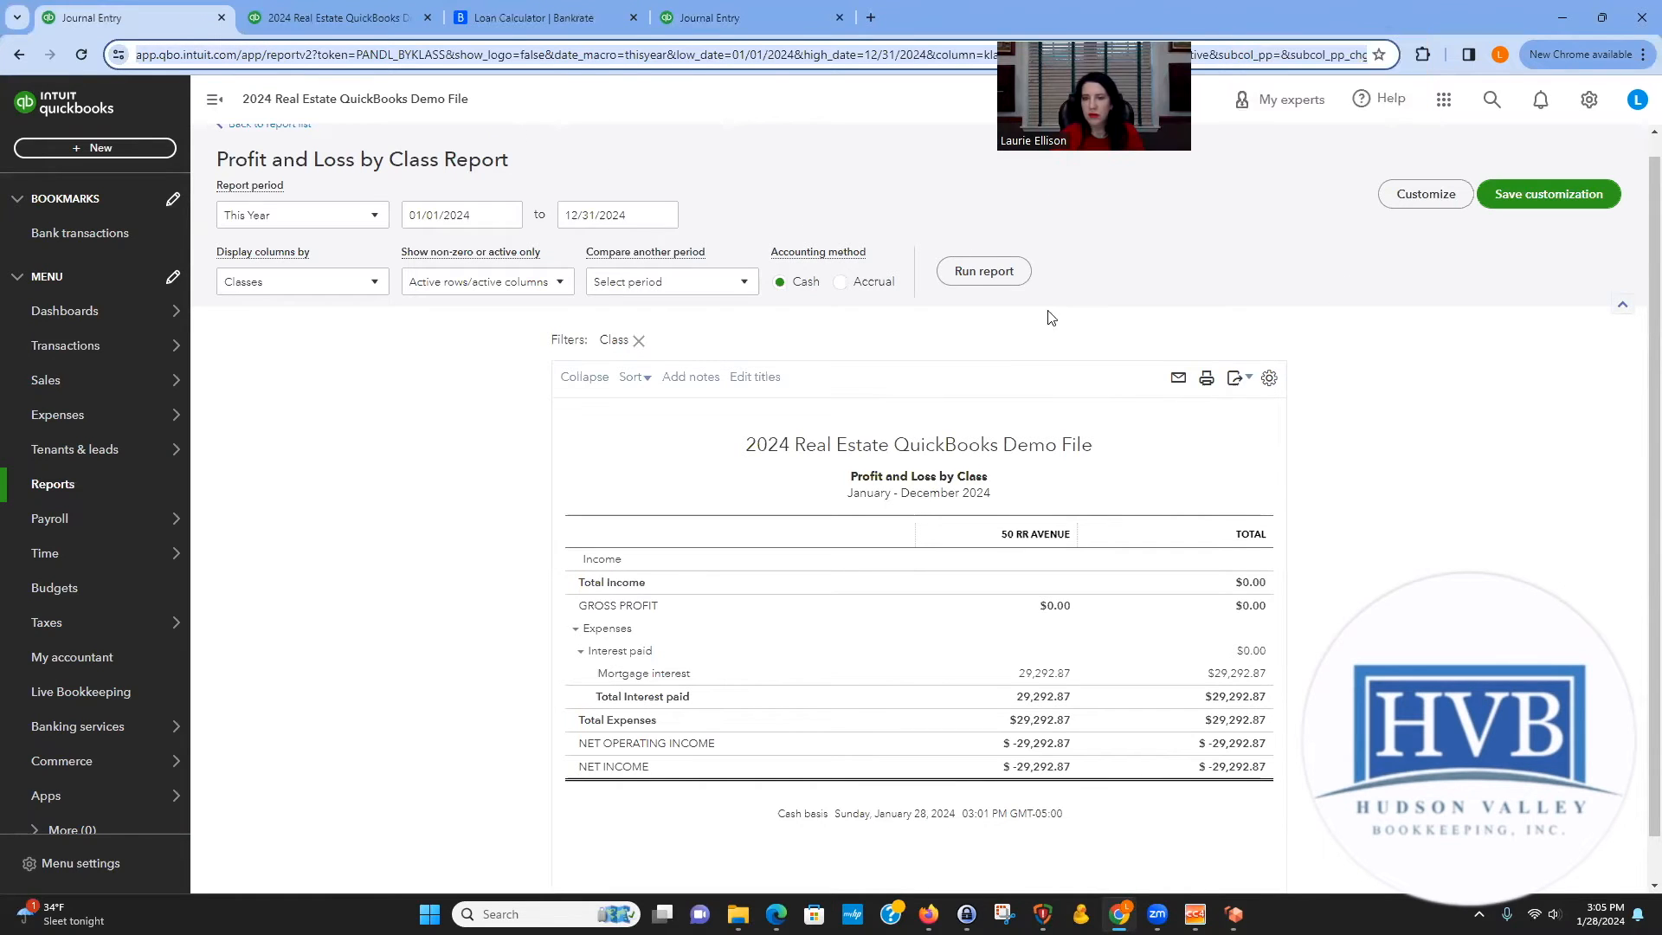
{"action": "left_click", "coordinate": [992, 272]}
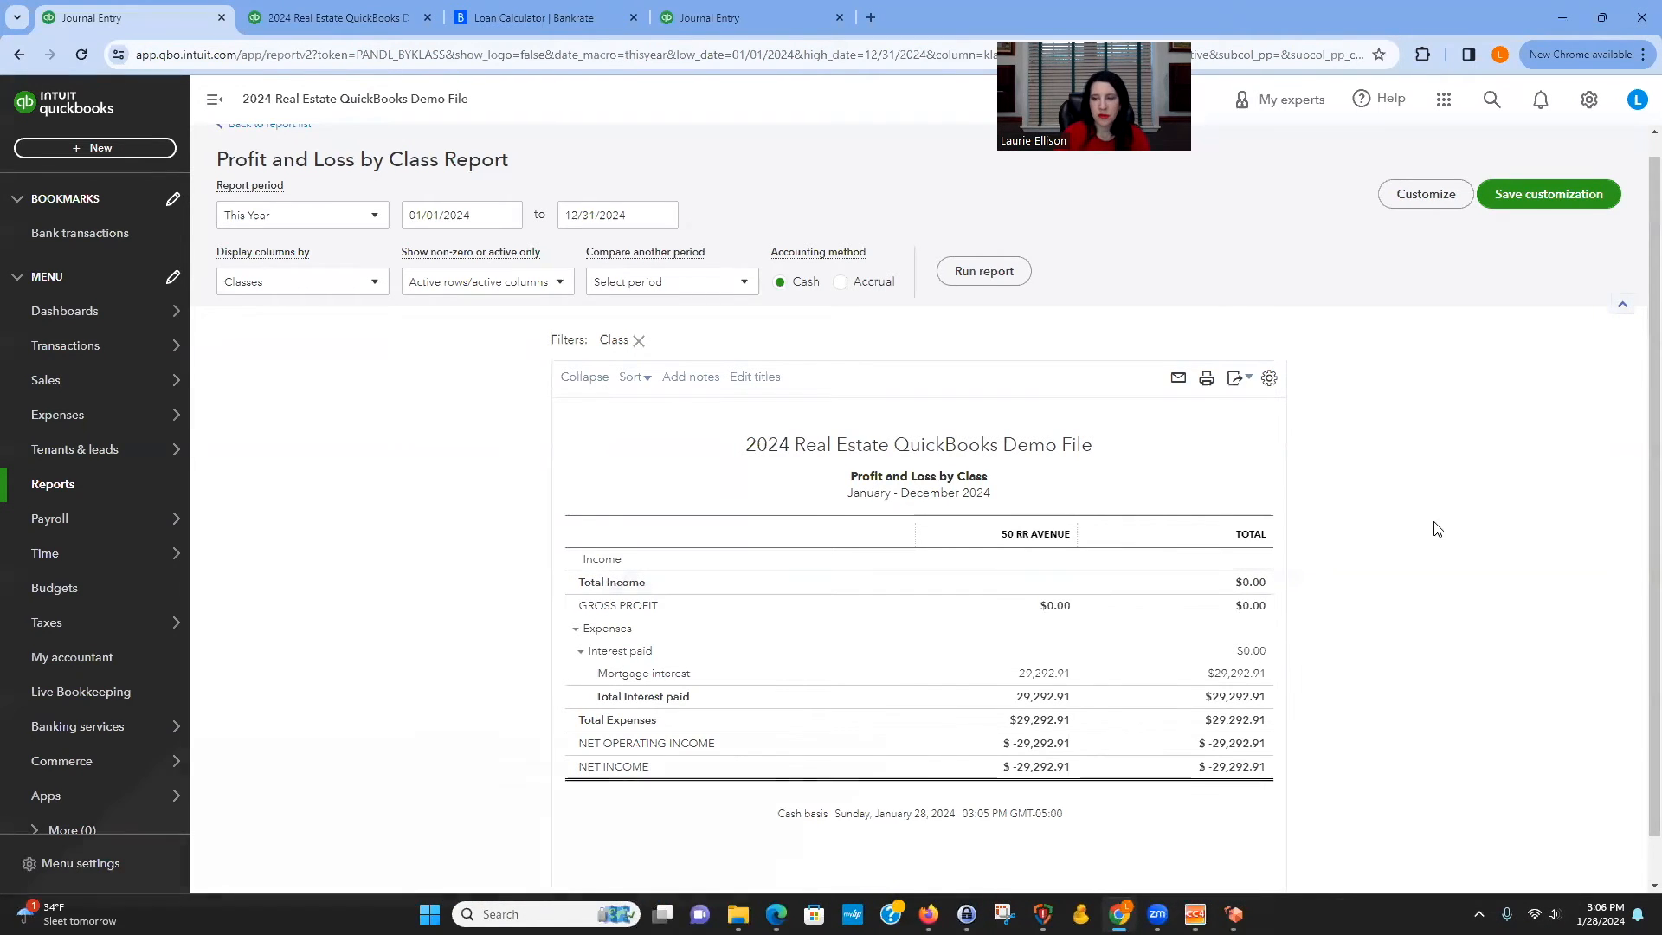
Examine the Jan 2025 payment amount in the amortization schedule.
{"action": "scroll", "coordinate": [1415, 587], "scroll_direction": "up", "scroll_amount": 1}
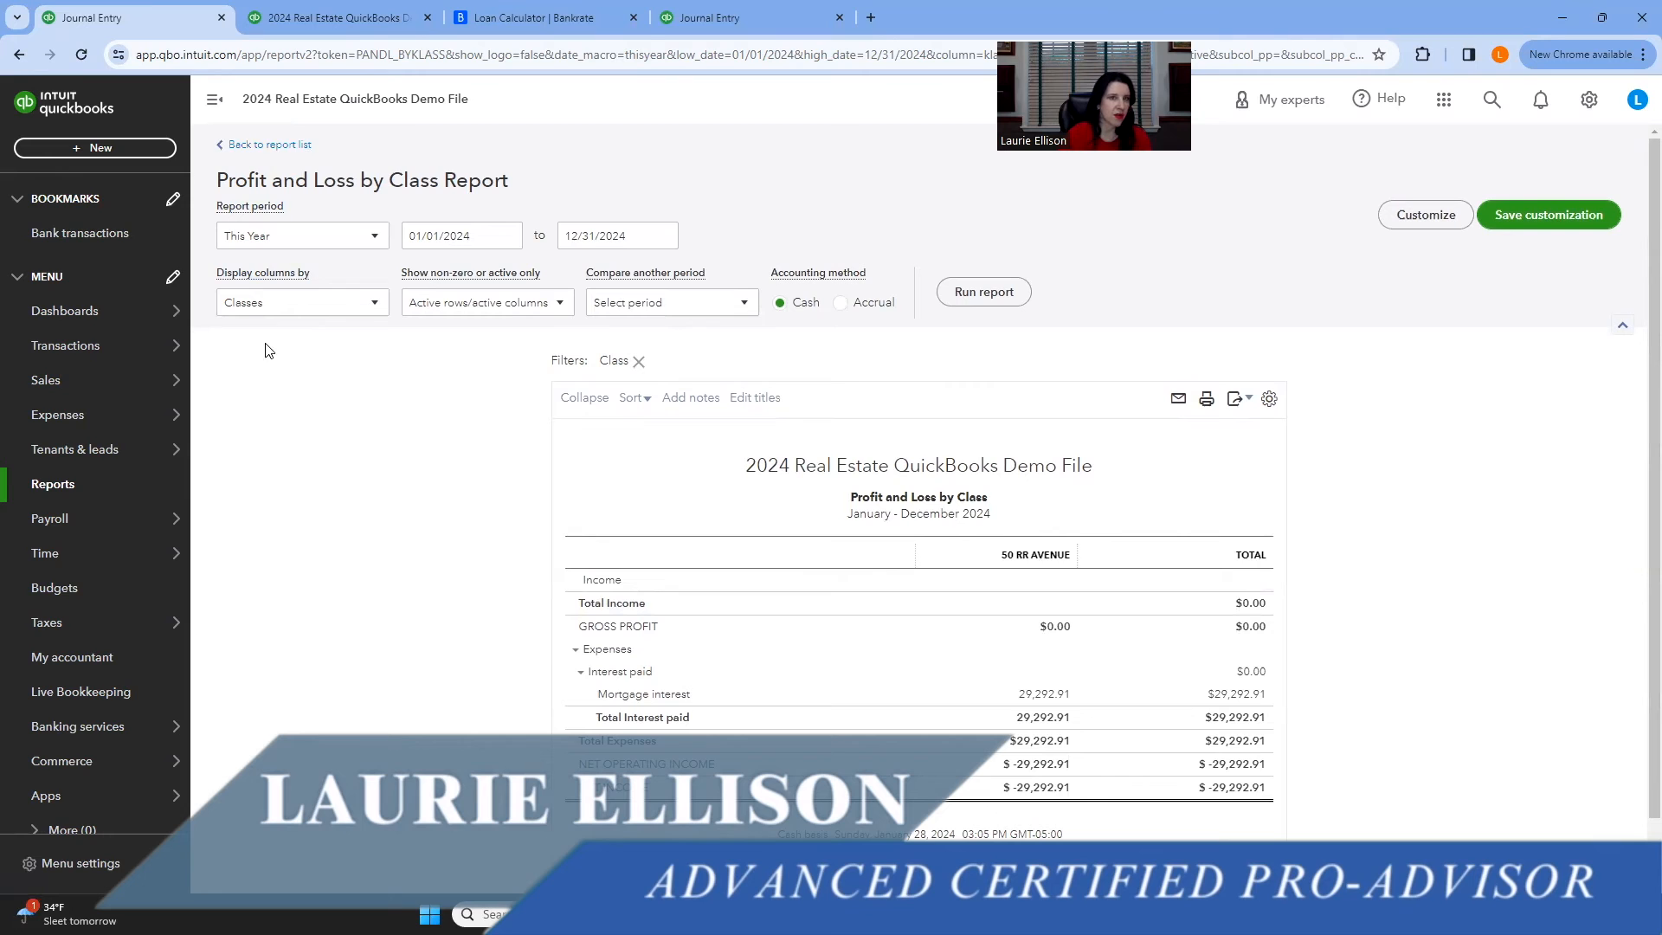
{"action": "left_click", "coordinate": [504, 15]}
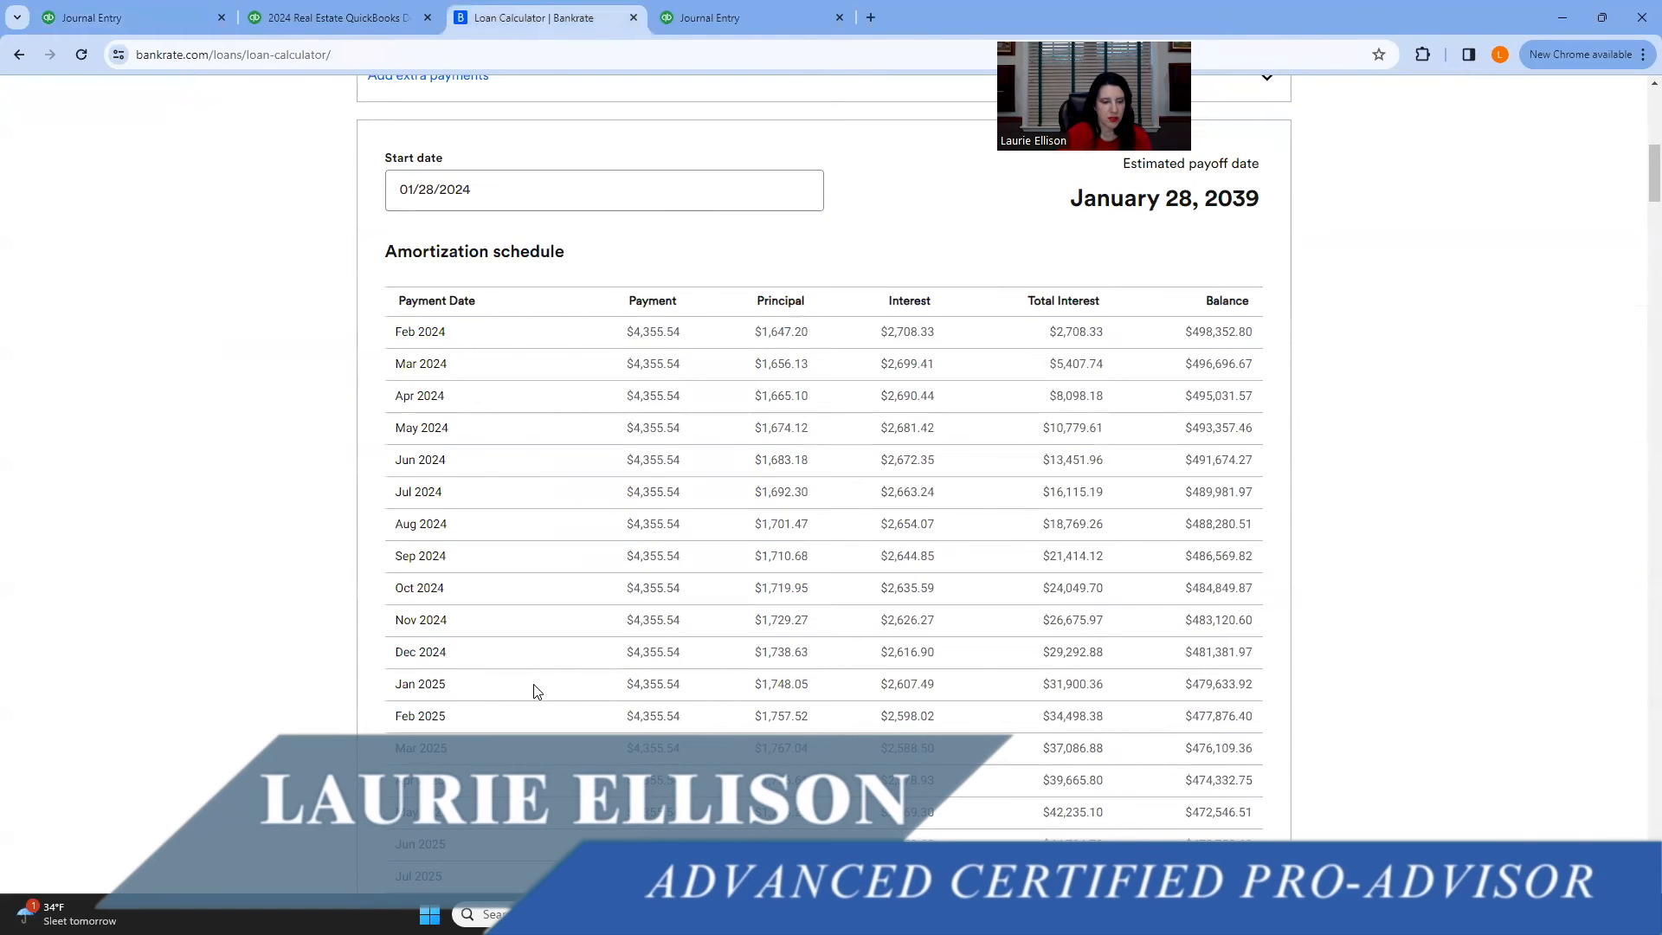
{"action": "left_click_drag", "start_coordinate": [634, 683], "coordinate": [693, 689]}
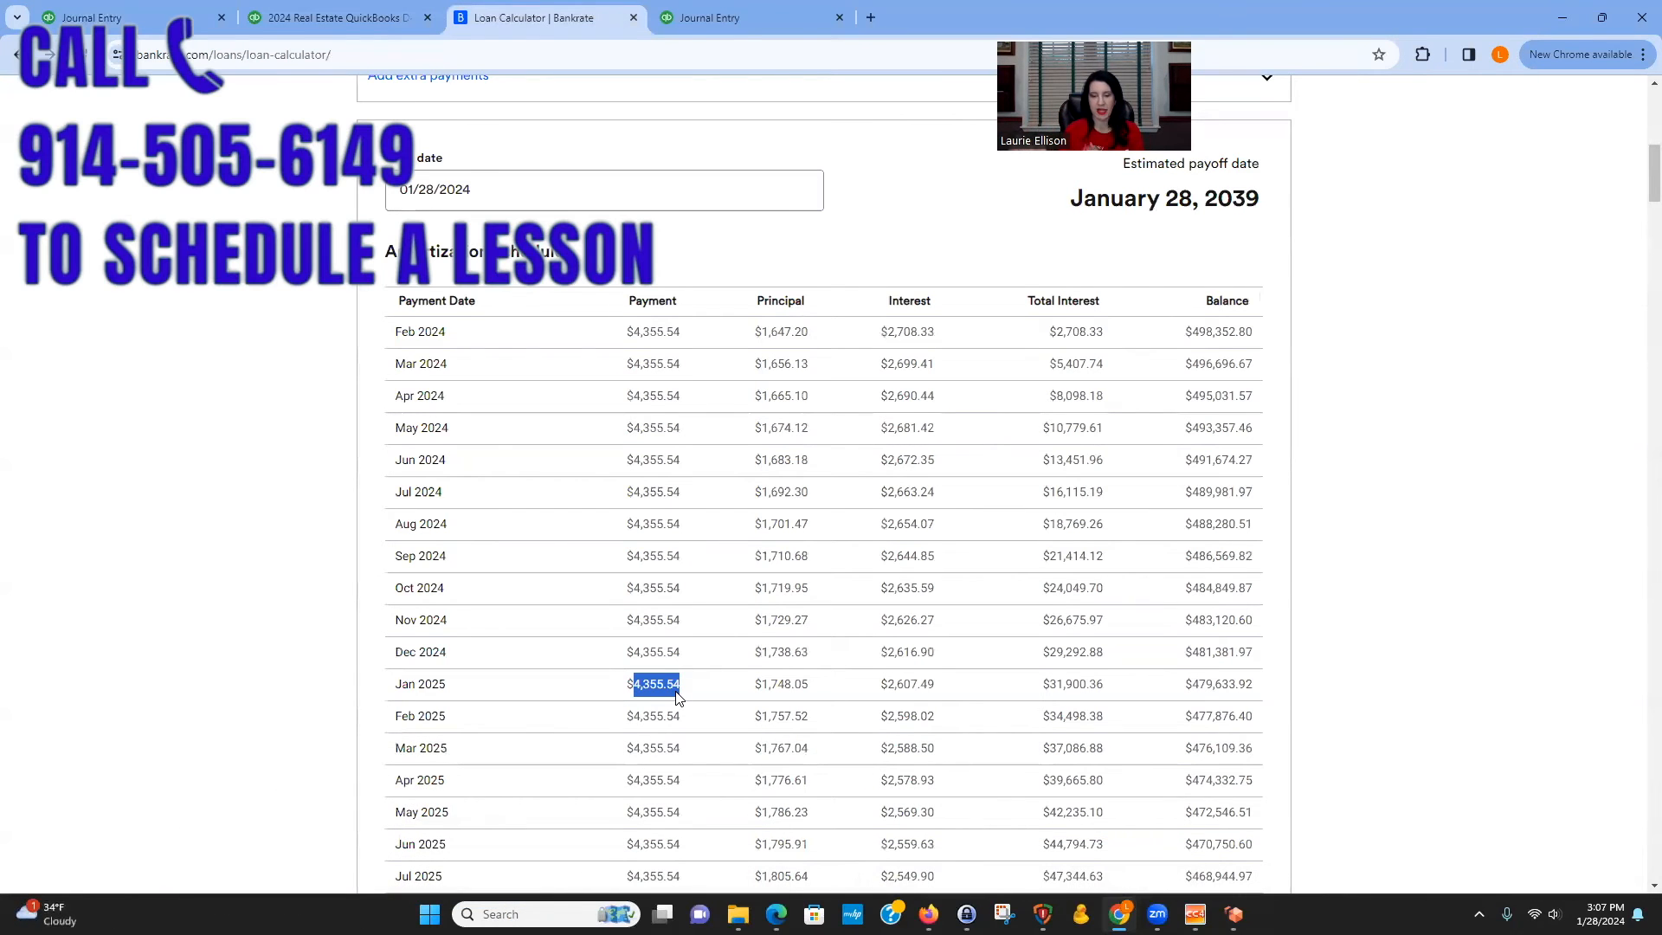
Open a new account form from the chart of accounts.
{"action": "left_click", "coordinate": [137, 21]}
{"action": "mouse_move", "coordinate": [93, 351]}
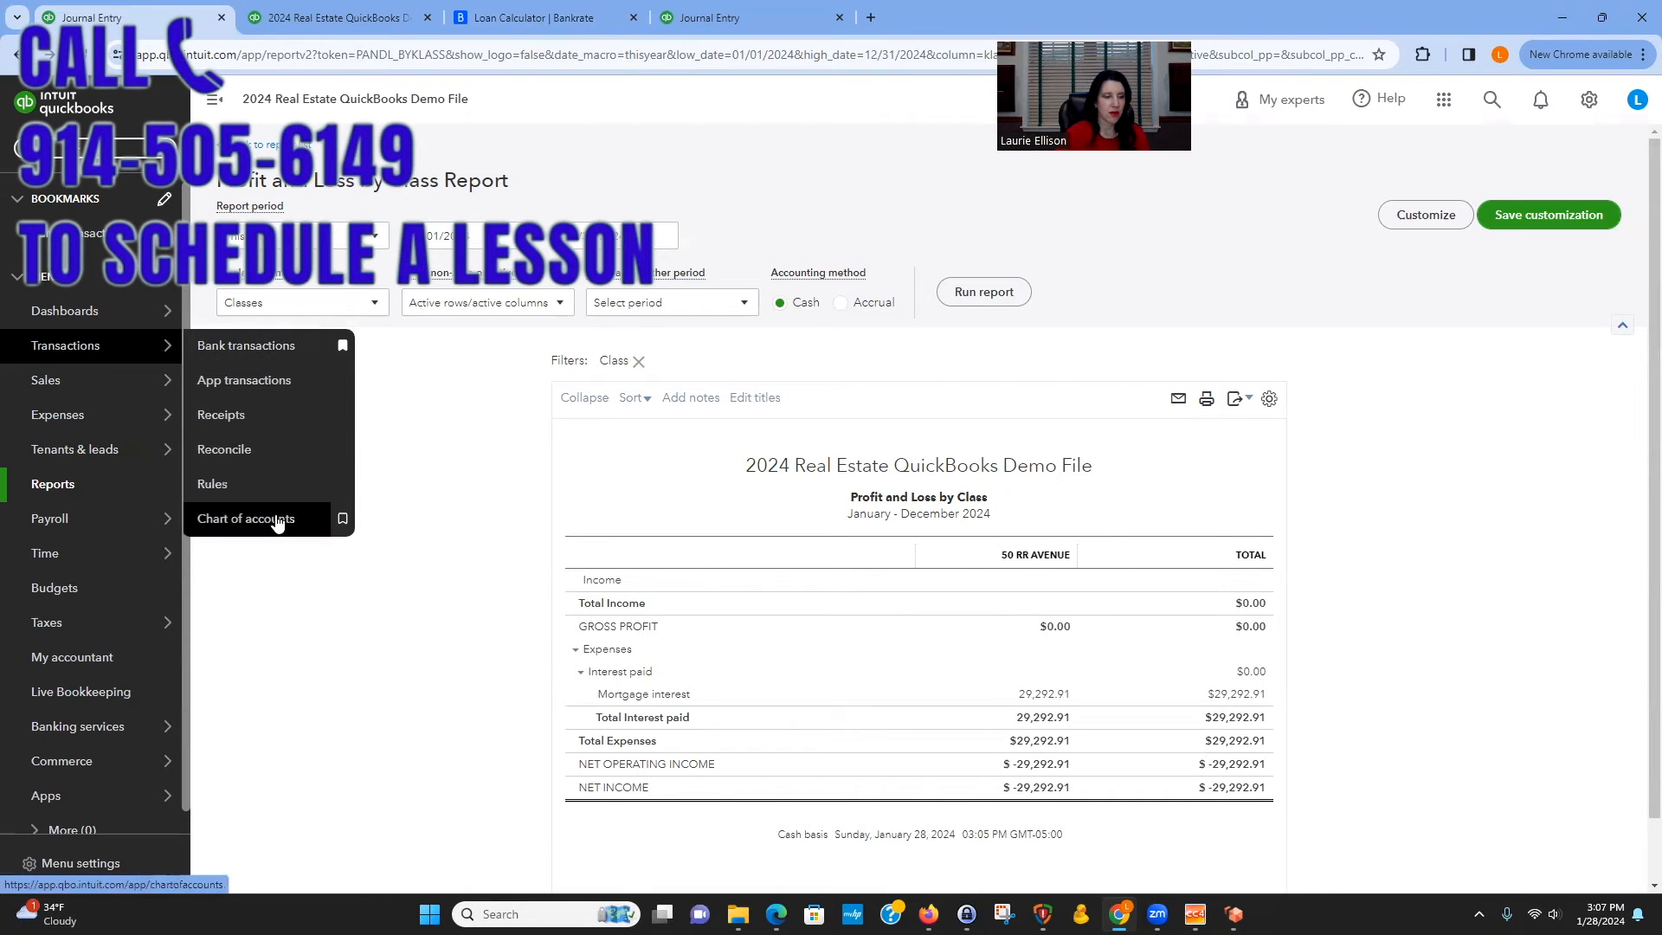
{"action": "left_click", "coordinate": [336, 518]}
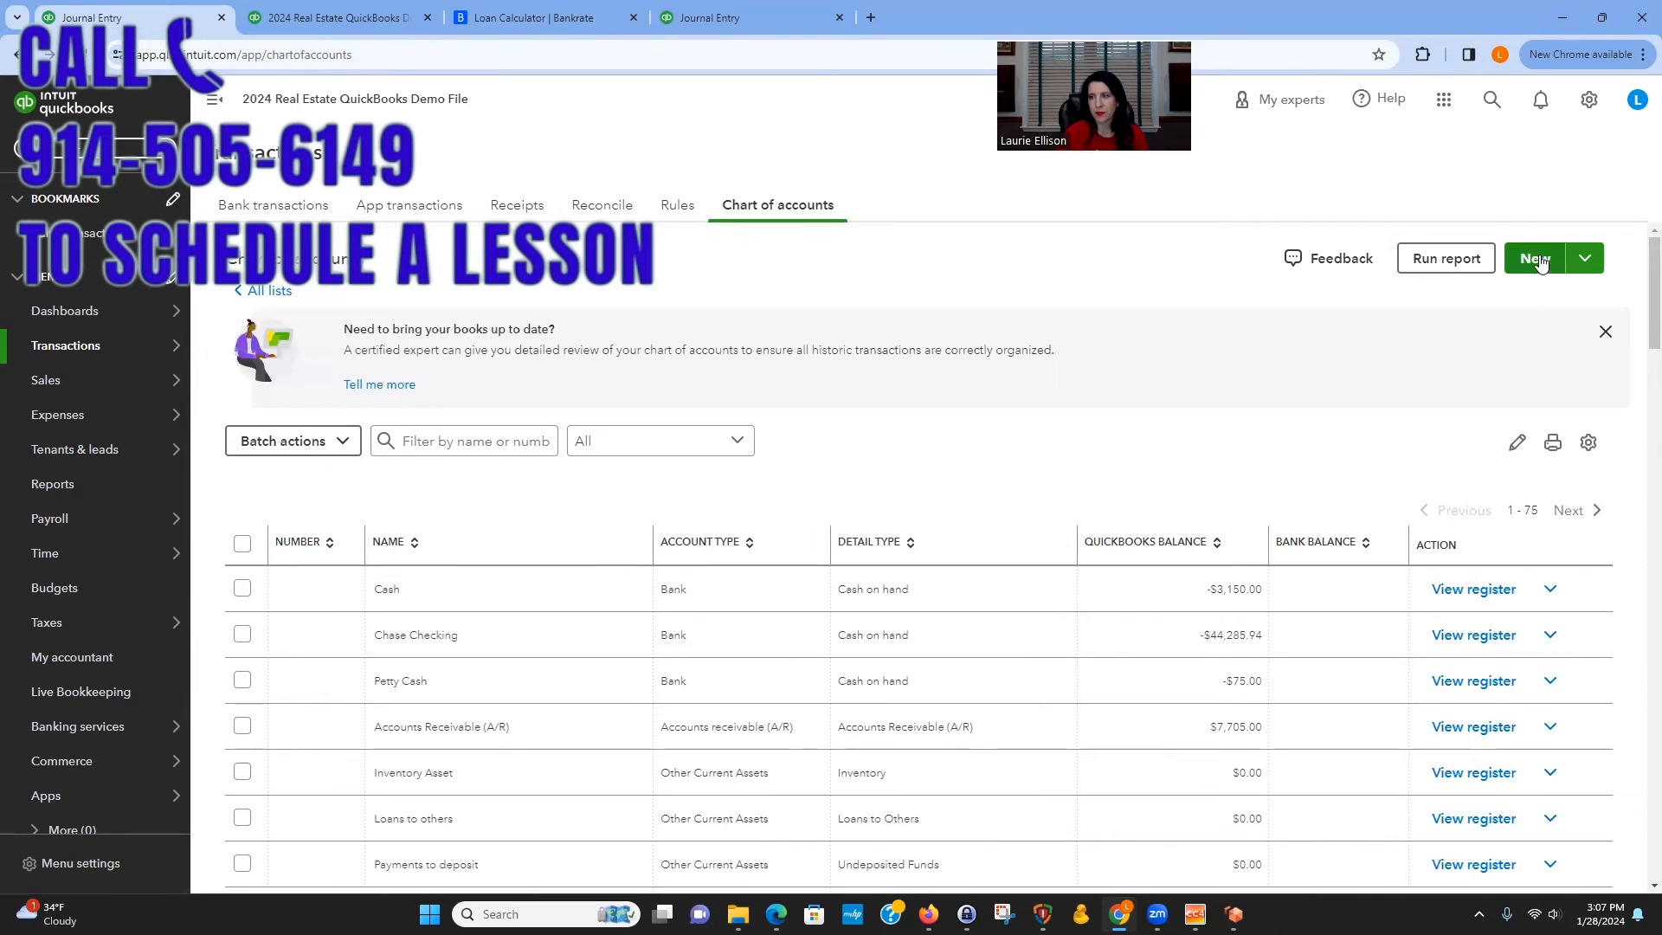
{"action": "left_click", "coordinate": [1603, 331]}
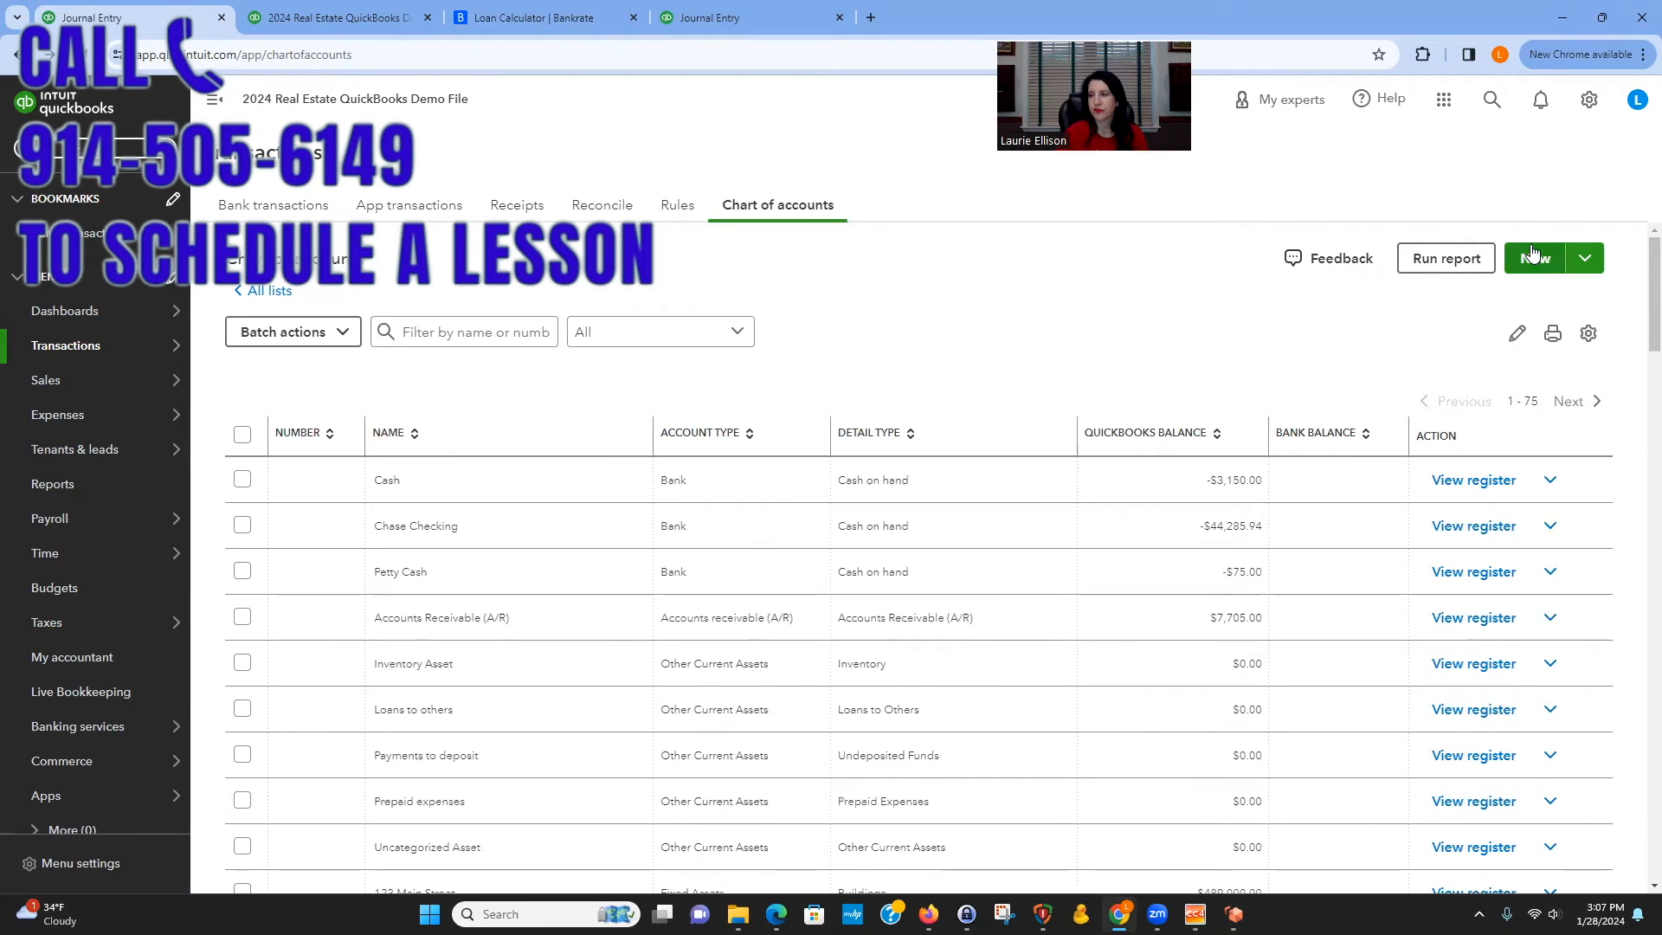
{"action": "left_click", "coordinate": [1527, 255]}
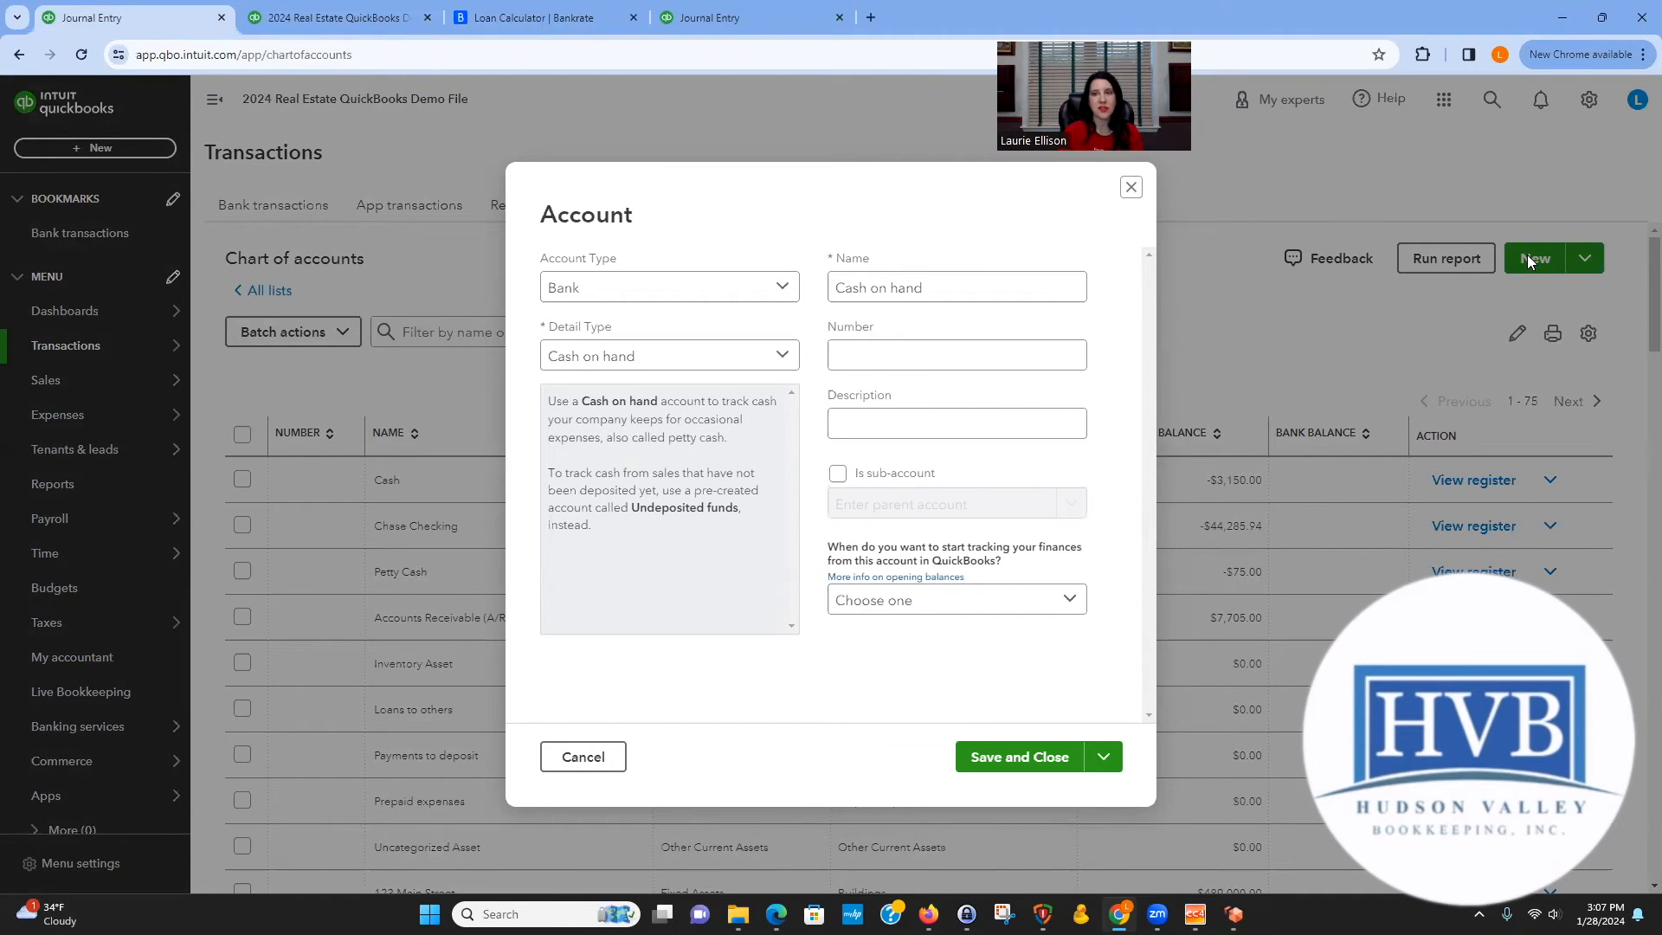
Name the new bank account "Escrow - 50 RR" and save it.
{"action": "left_click", "coordinate": [1035, 292]}
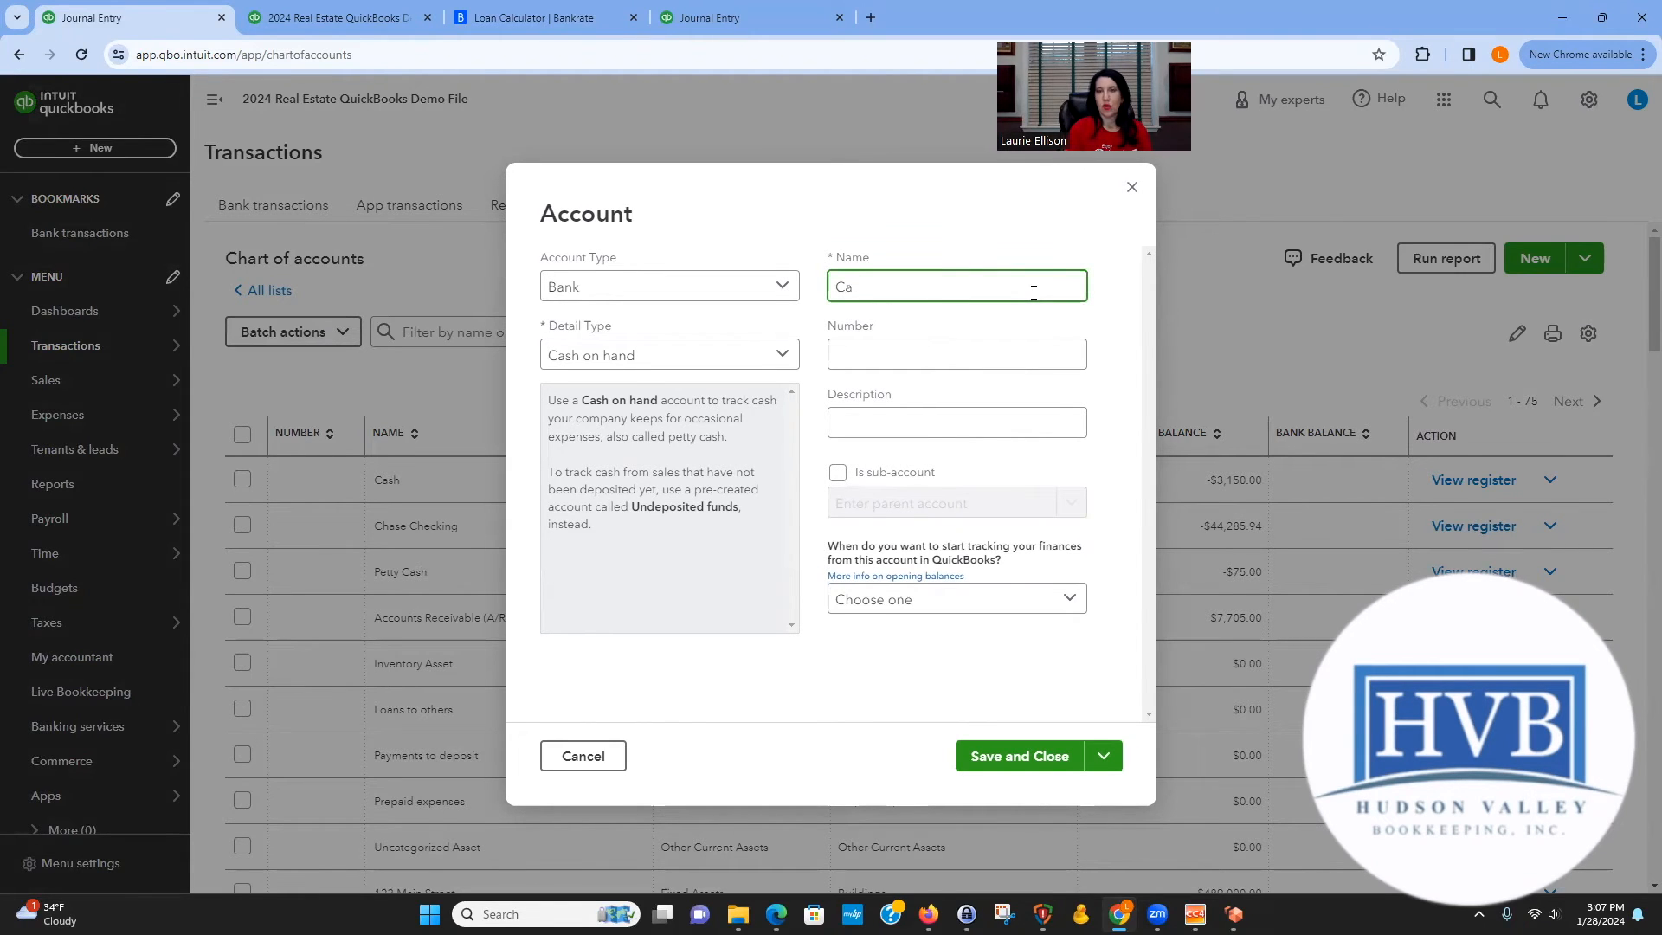
{"action": "type", "text": "Escrow"}
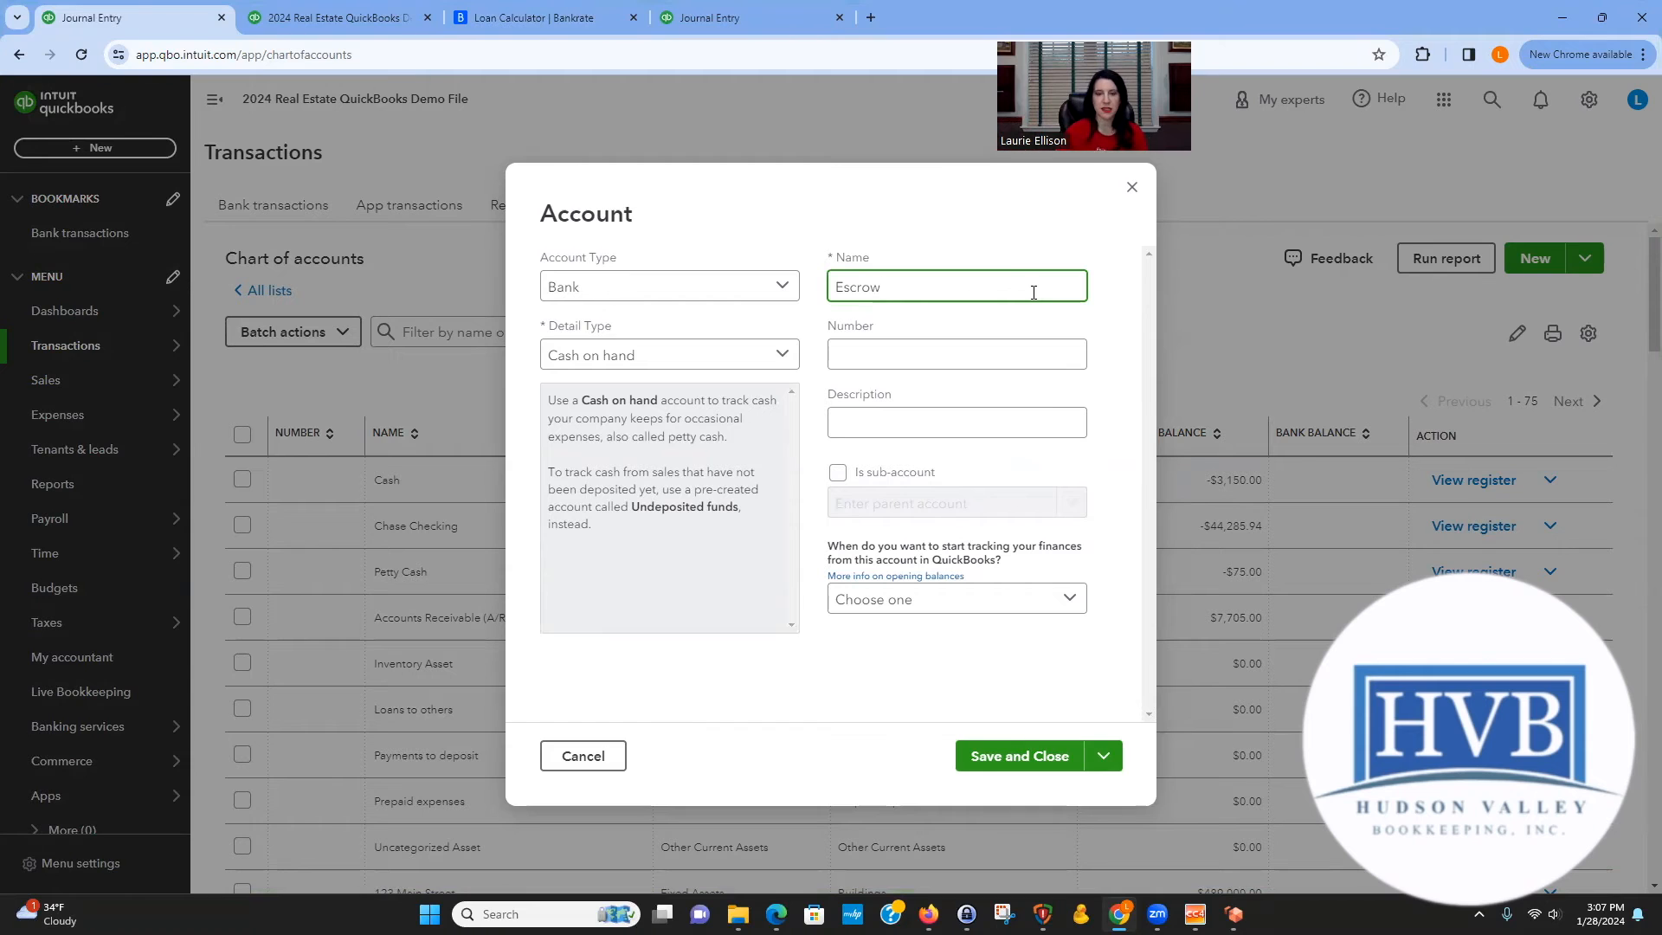
{"action": "type", "text": "- 50 RR"}
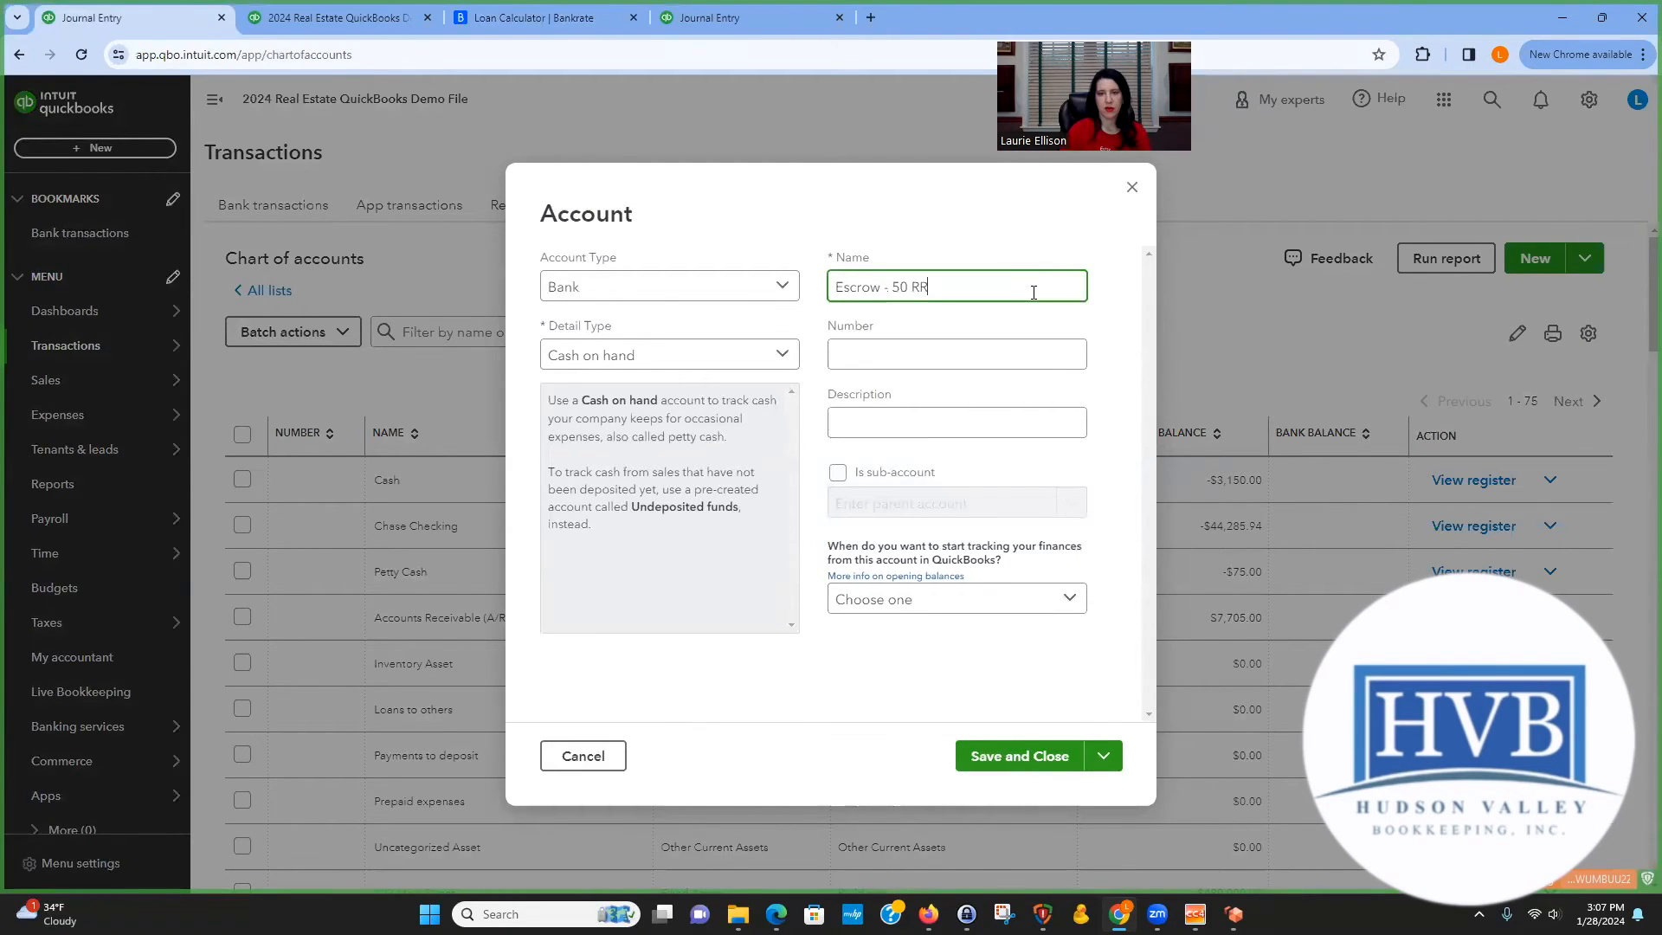
{"action": "left_click", "coordinate": [1016, 758]}
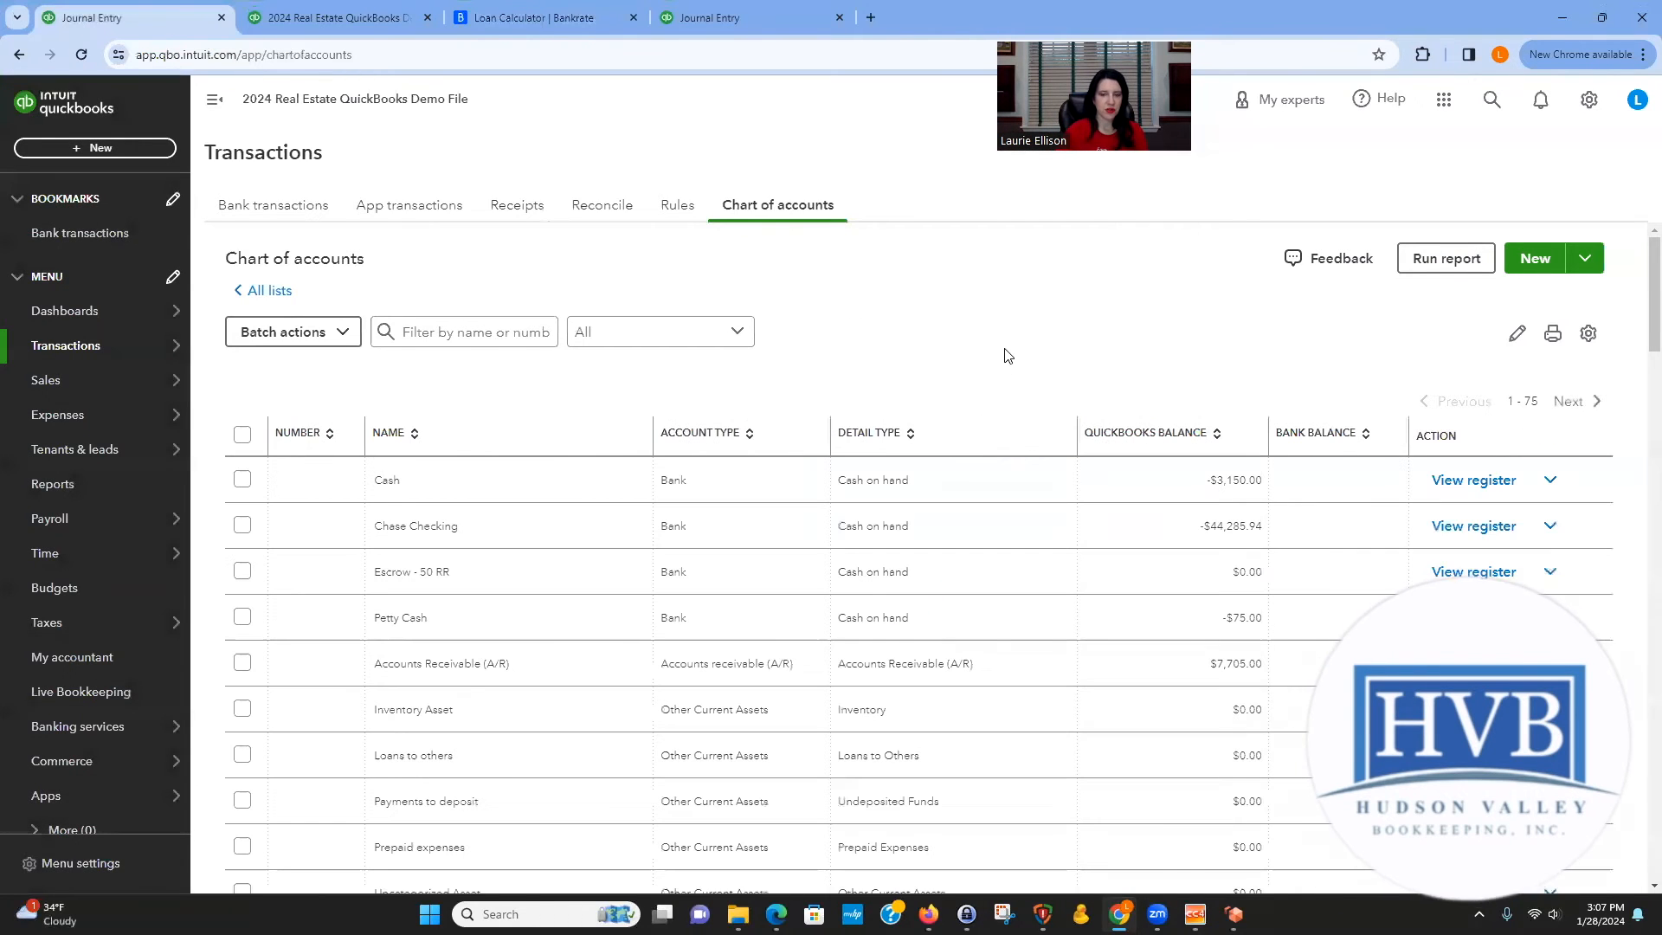
In the Chase Checking register, record a 01/01/2025 expense to Chase Mortgage with a payment of 4,555.54.
{"action": "left_click", "coordinate": [1473, 479]}
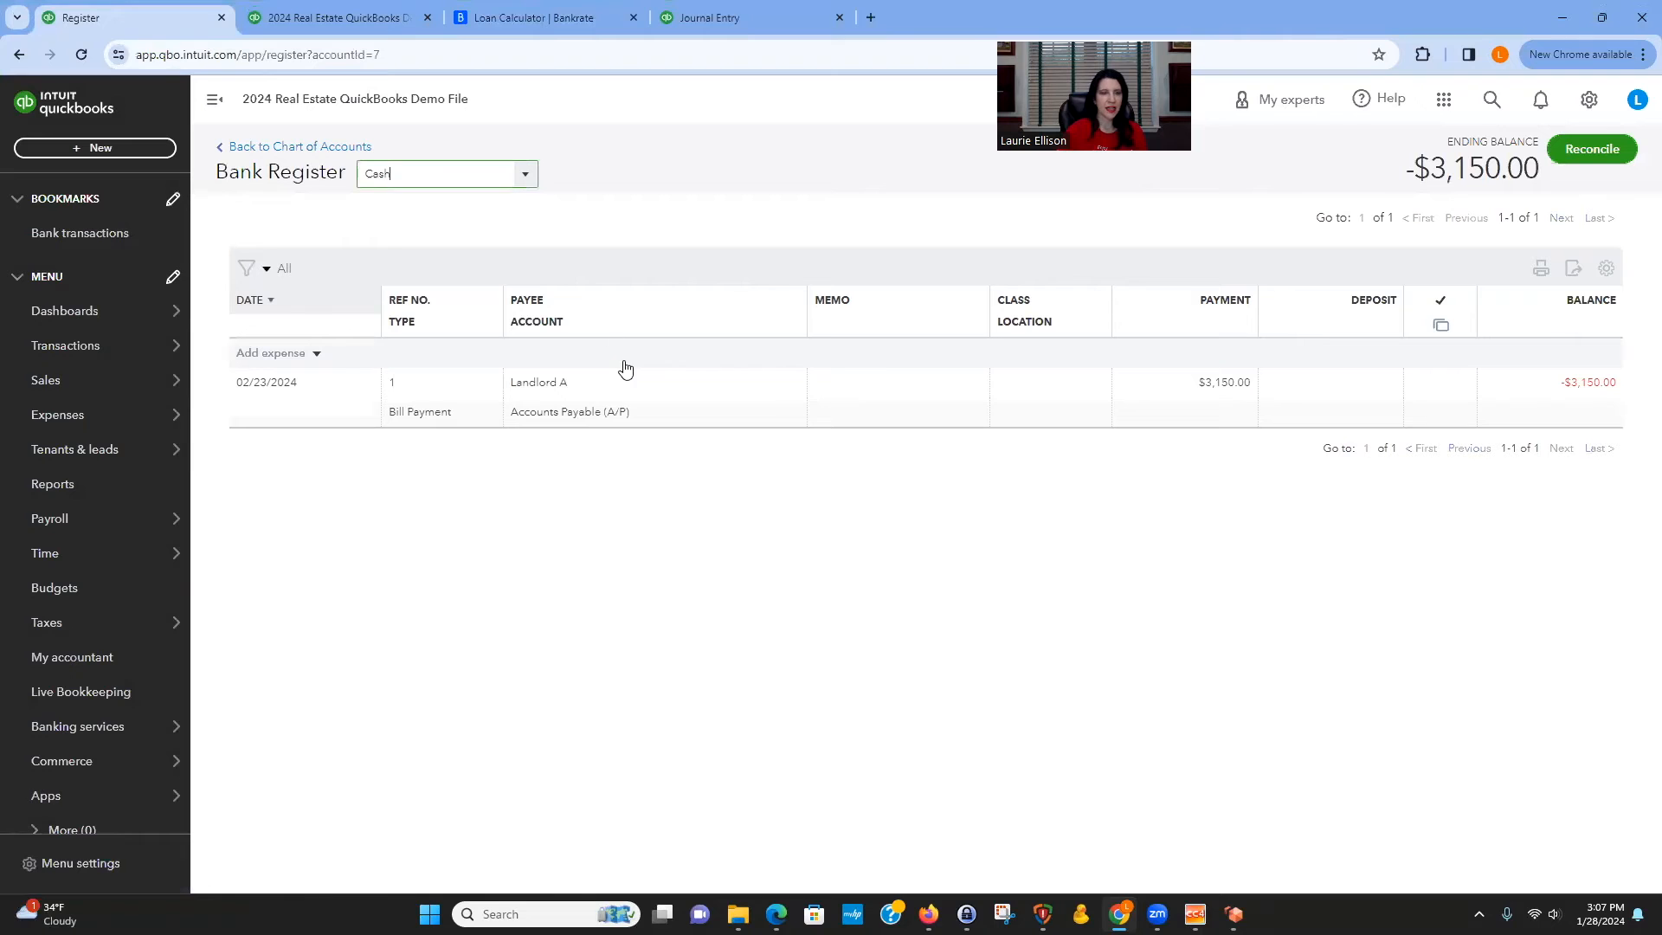
{"action": "left_click", "coordinate": [524, 174]}
{"action": "left_click", "coordinate": [478, 241]}
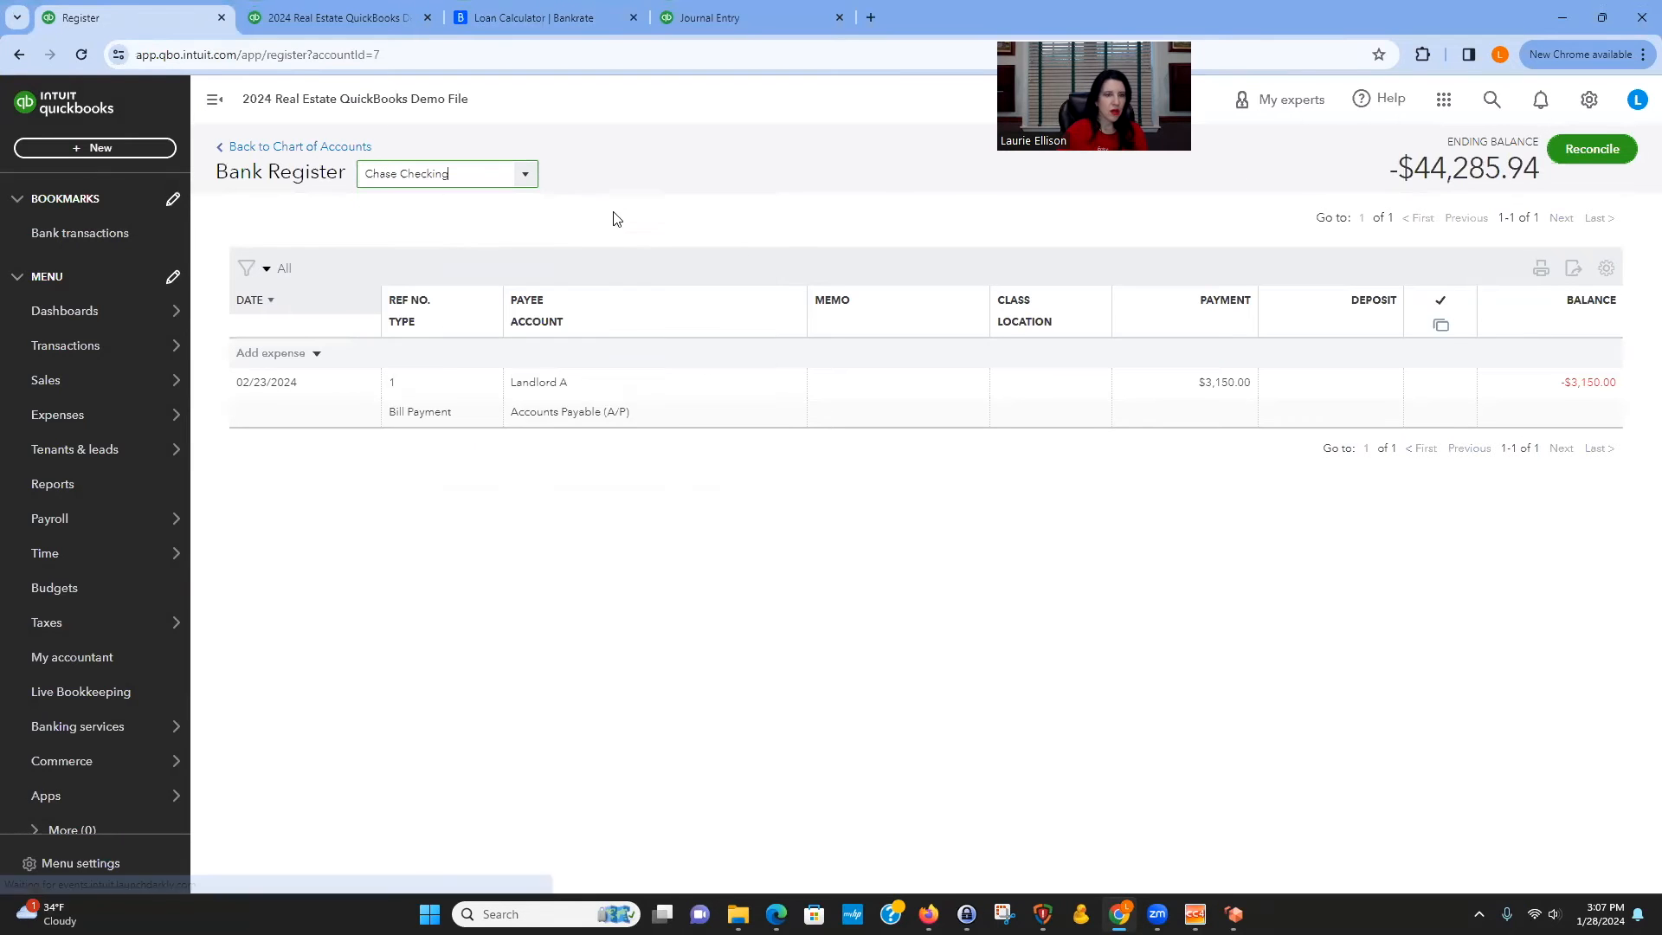
{"action": "left_click", "coordinate": [282, 355]}
{"action": "type", "text": "01/01/2025"}
{"action": "key", "text": "Tab"}
{"action": "type", "text": "chas"}
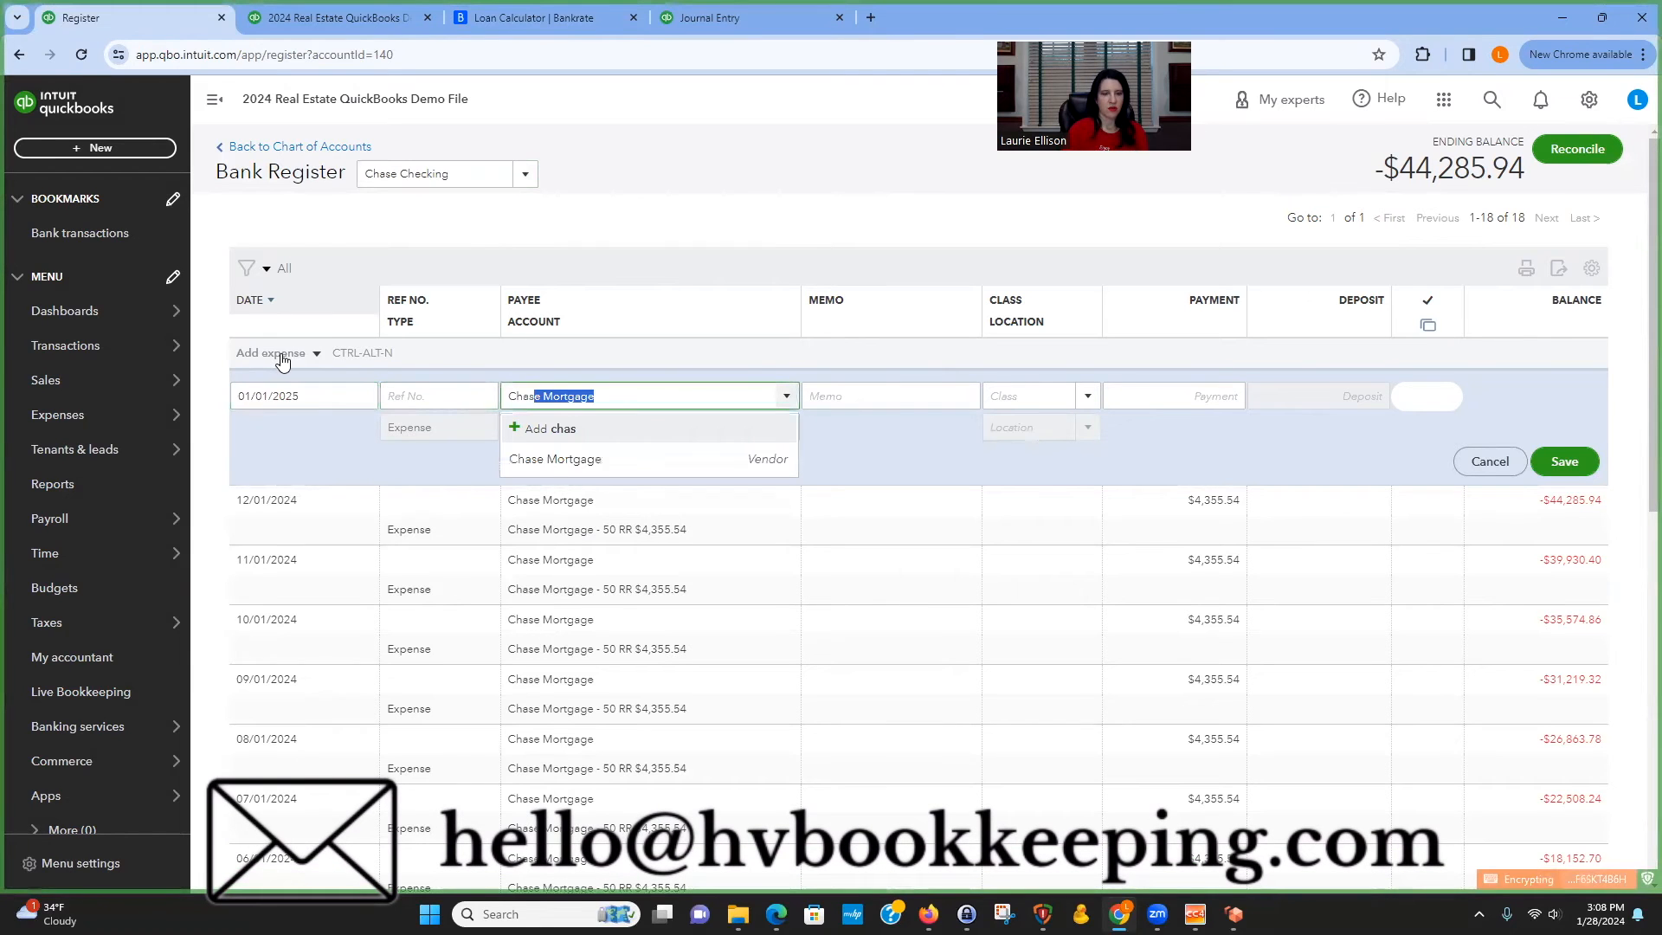
{"action": "left_click", "coordinate": [624, 459]}
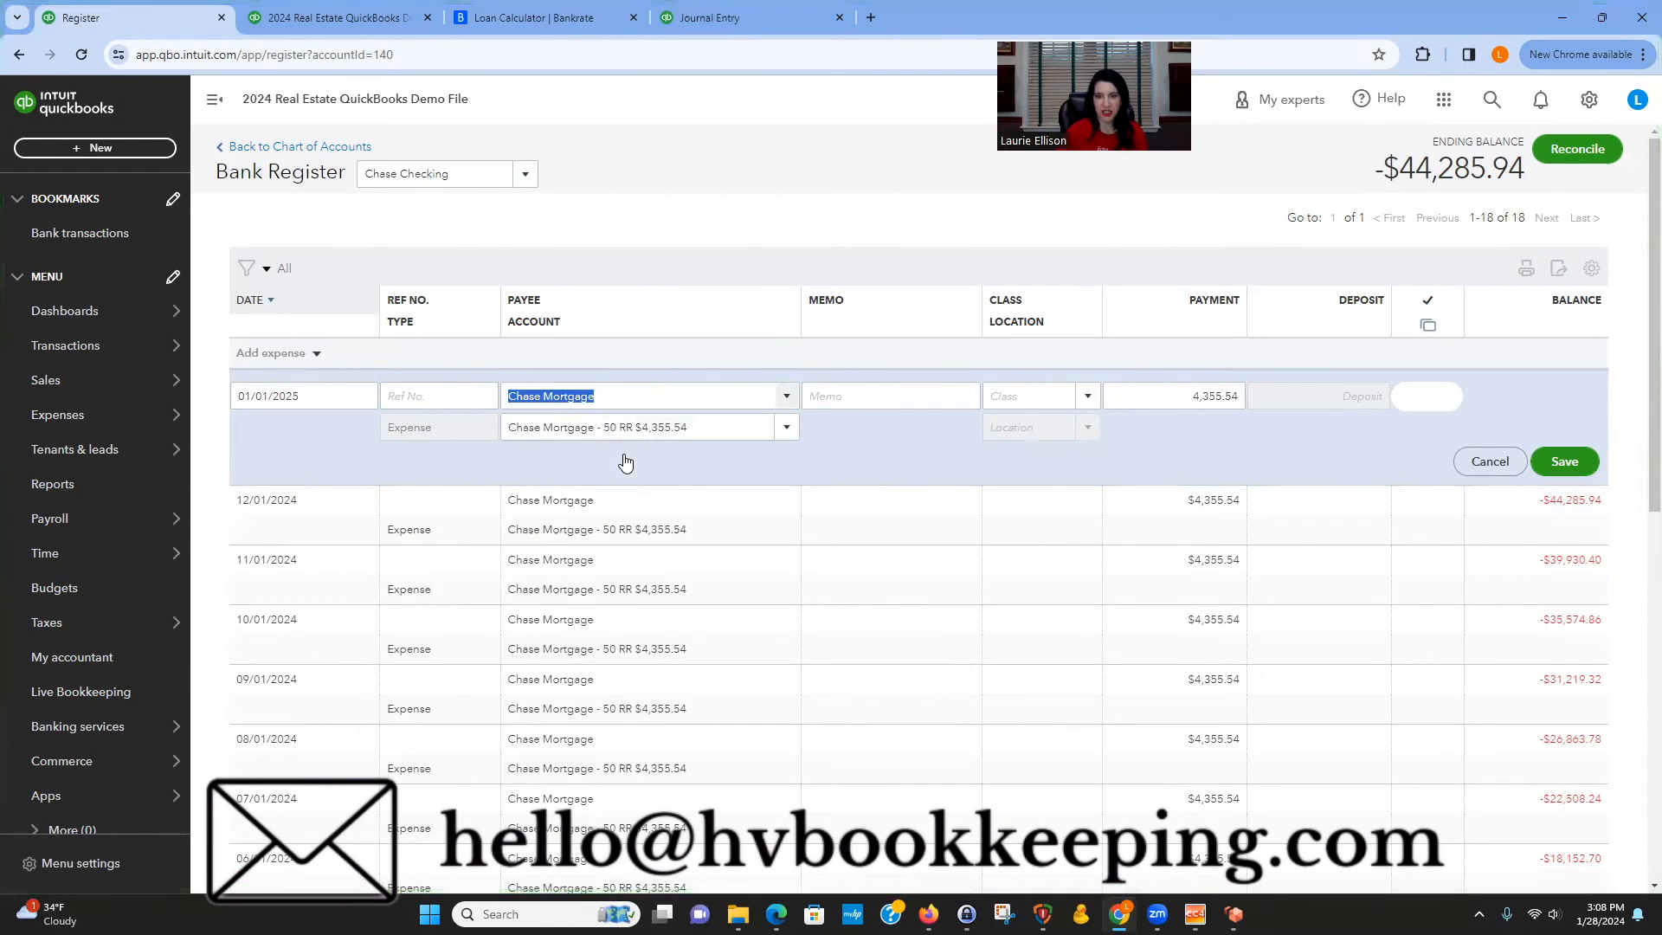
{"action": "left_click", "coordinate": [1212, 395]}
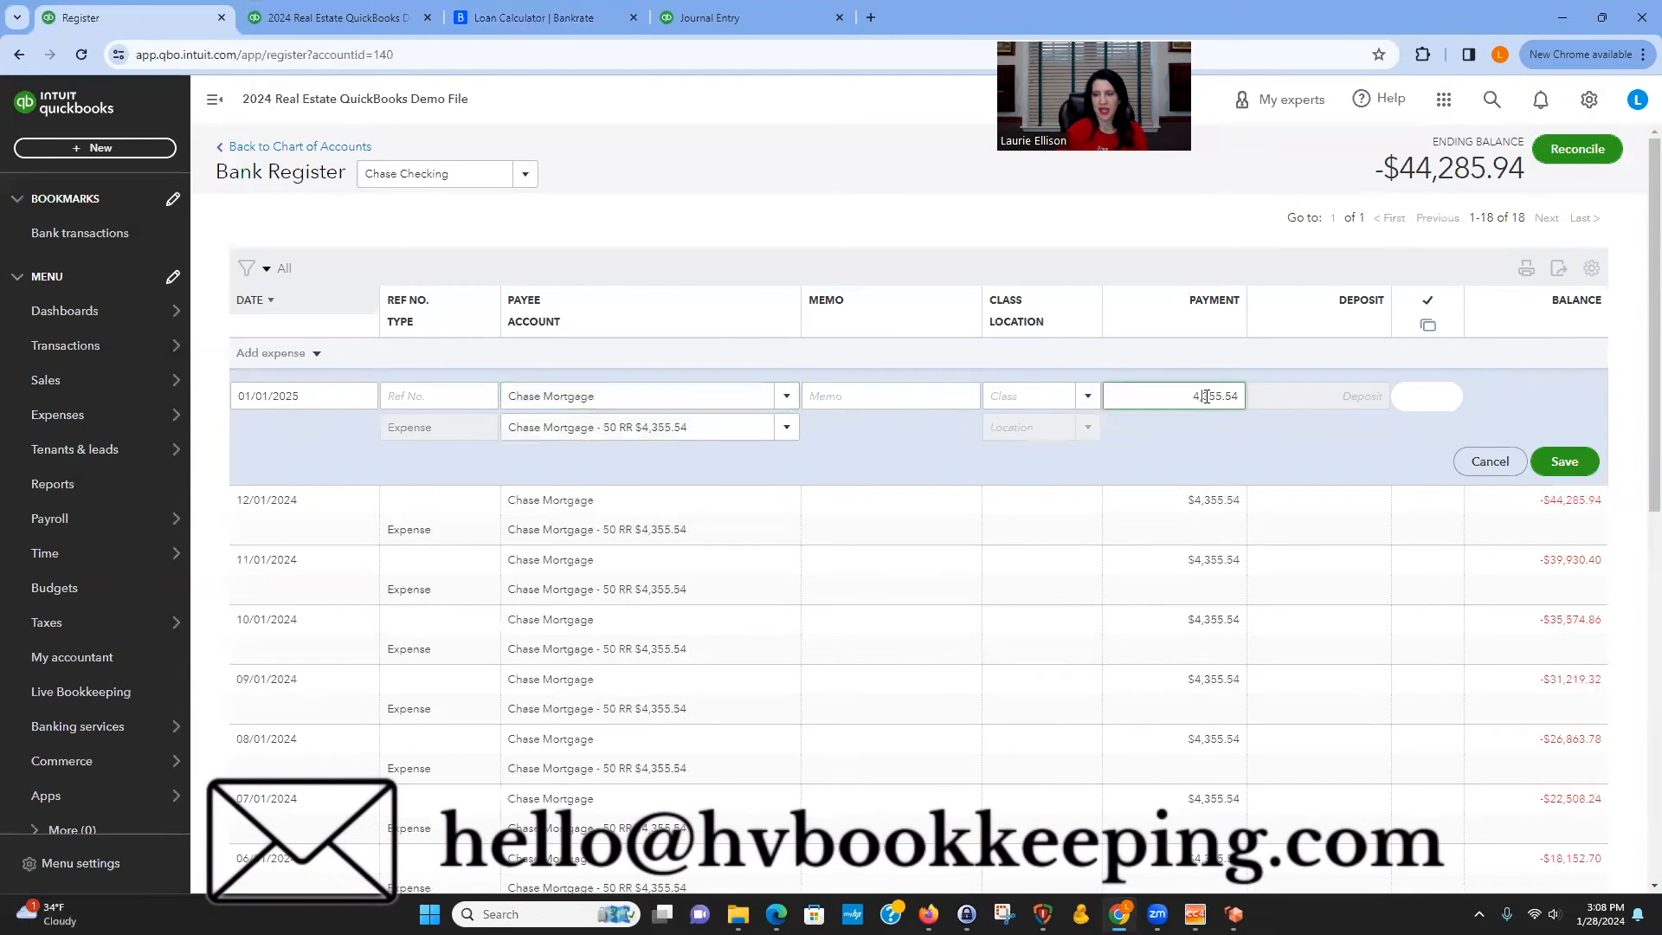
{"action": "key", "text": "BackSpace"}
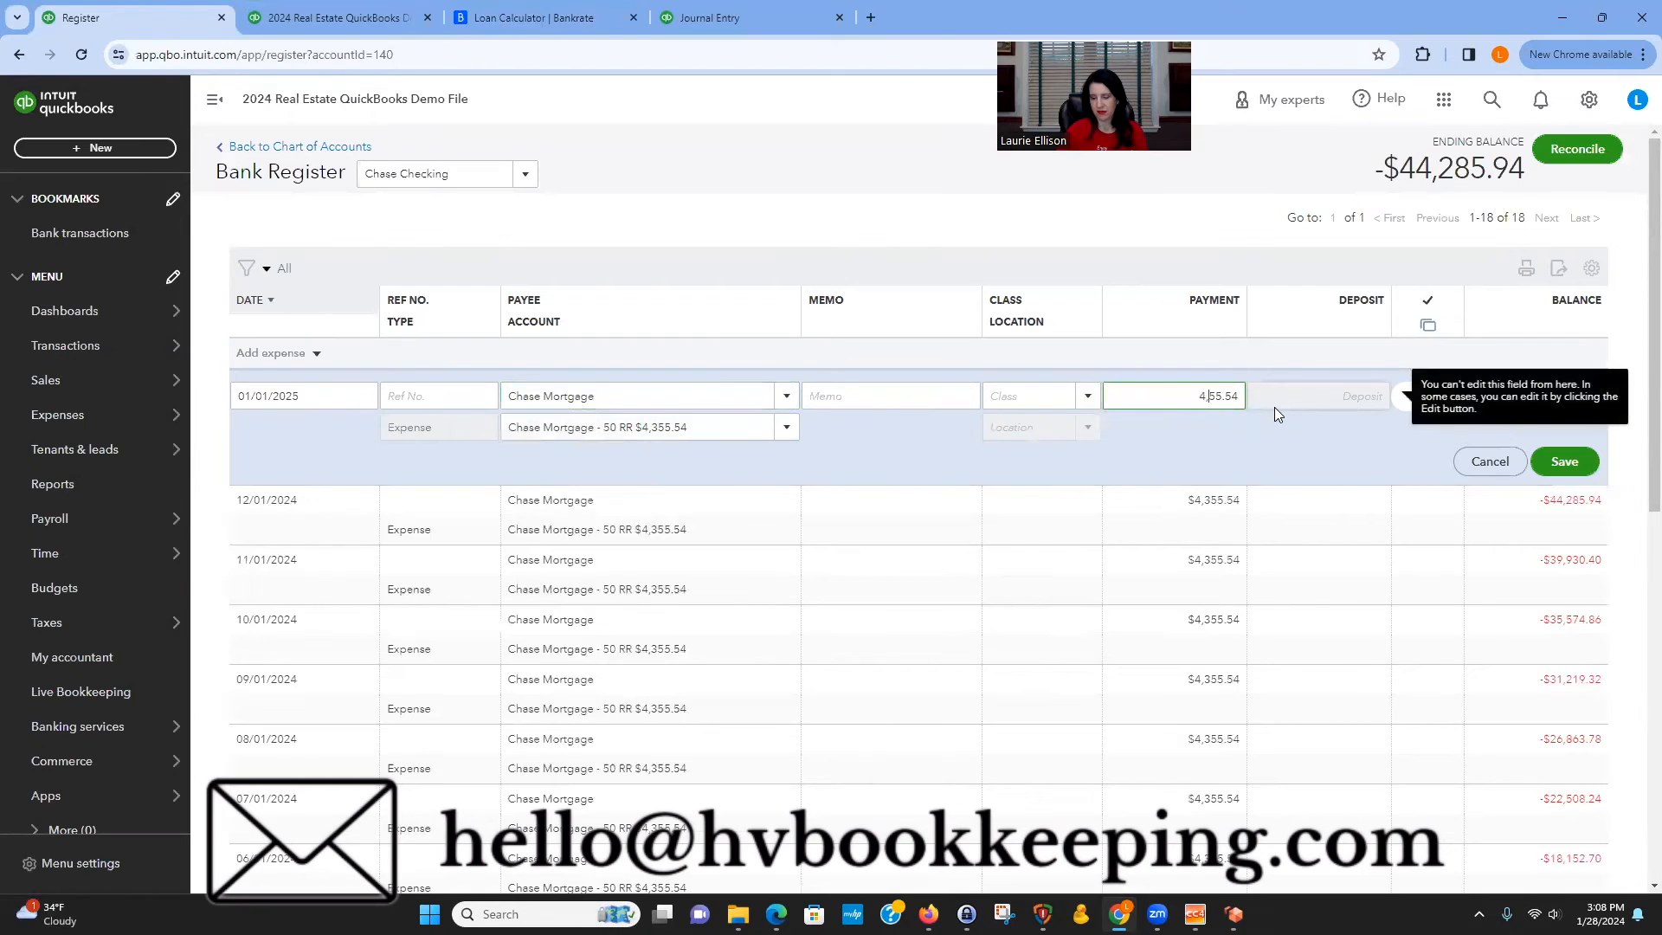
{"action": "type", "text": "5"}
{"action": "left_click", "coordinate": [1586, 465]}
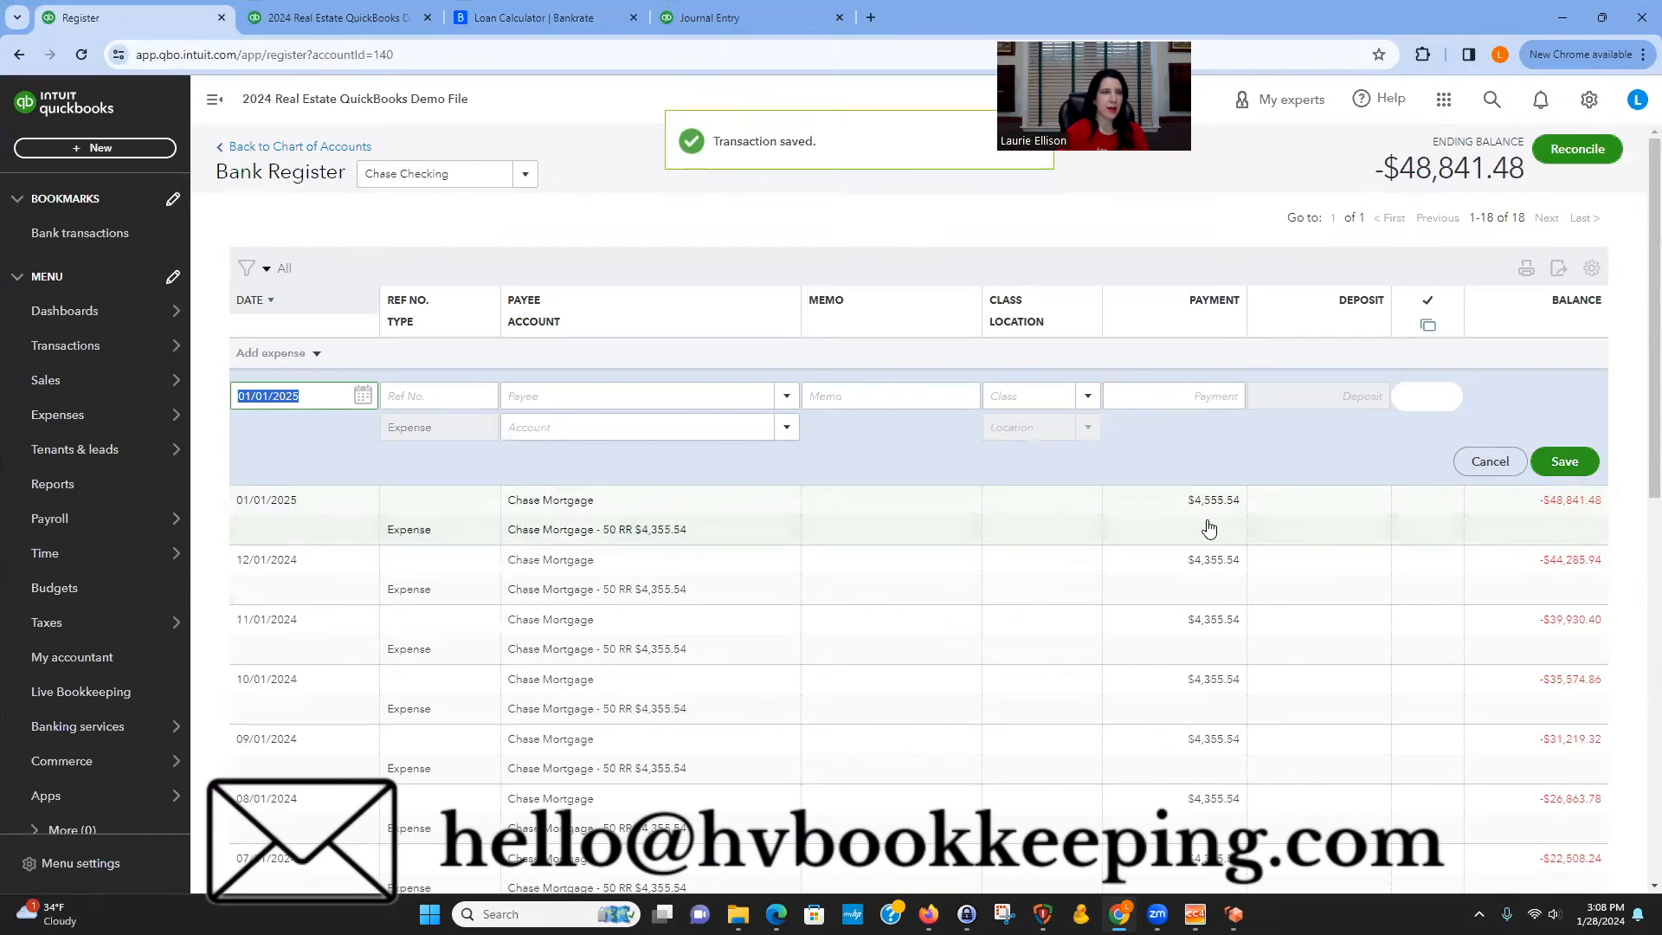
{"action": "left_click", "coordinate": [421, 19]}
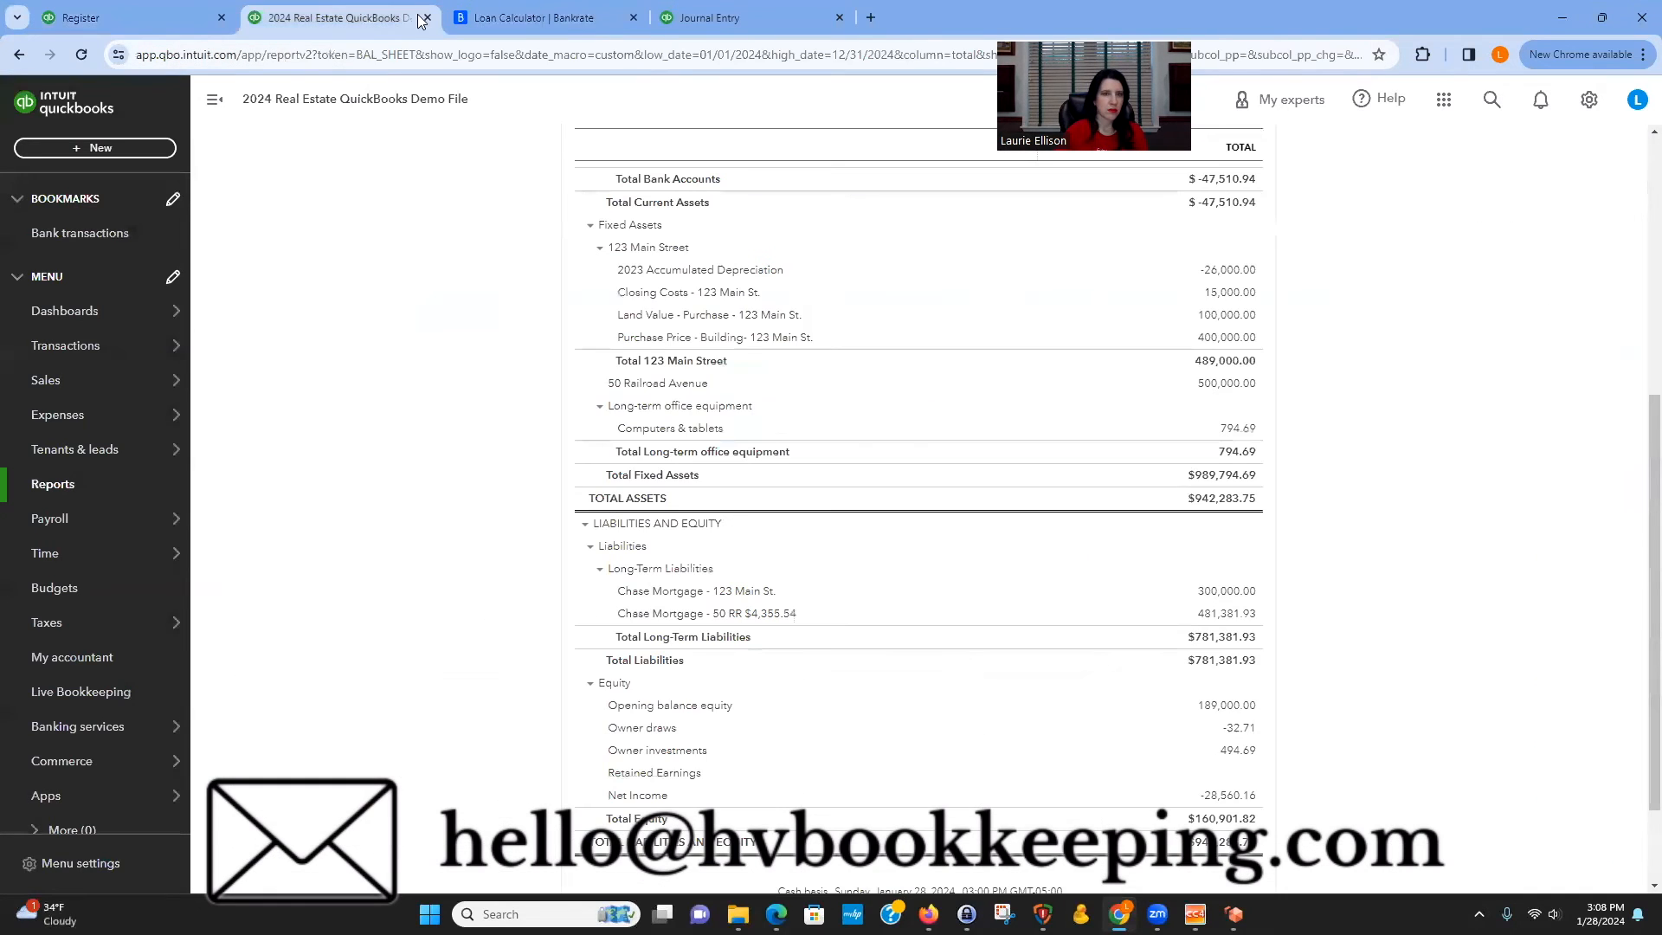
{"action": "left_click", "coordinate": [744, 19]}
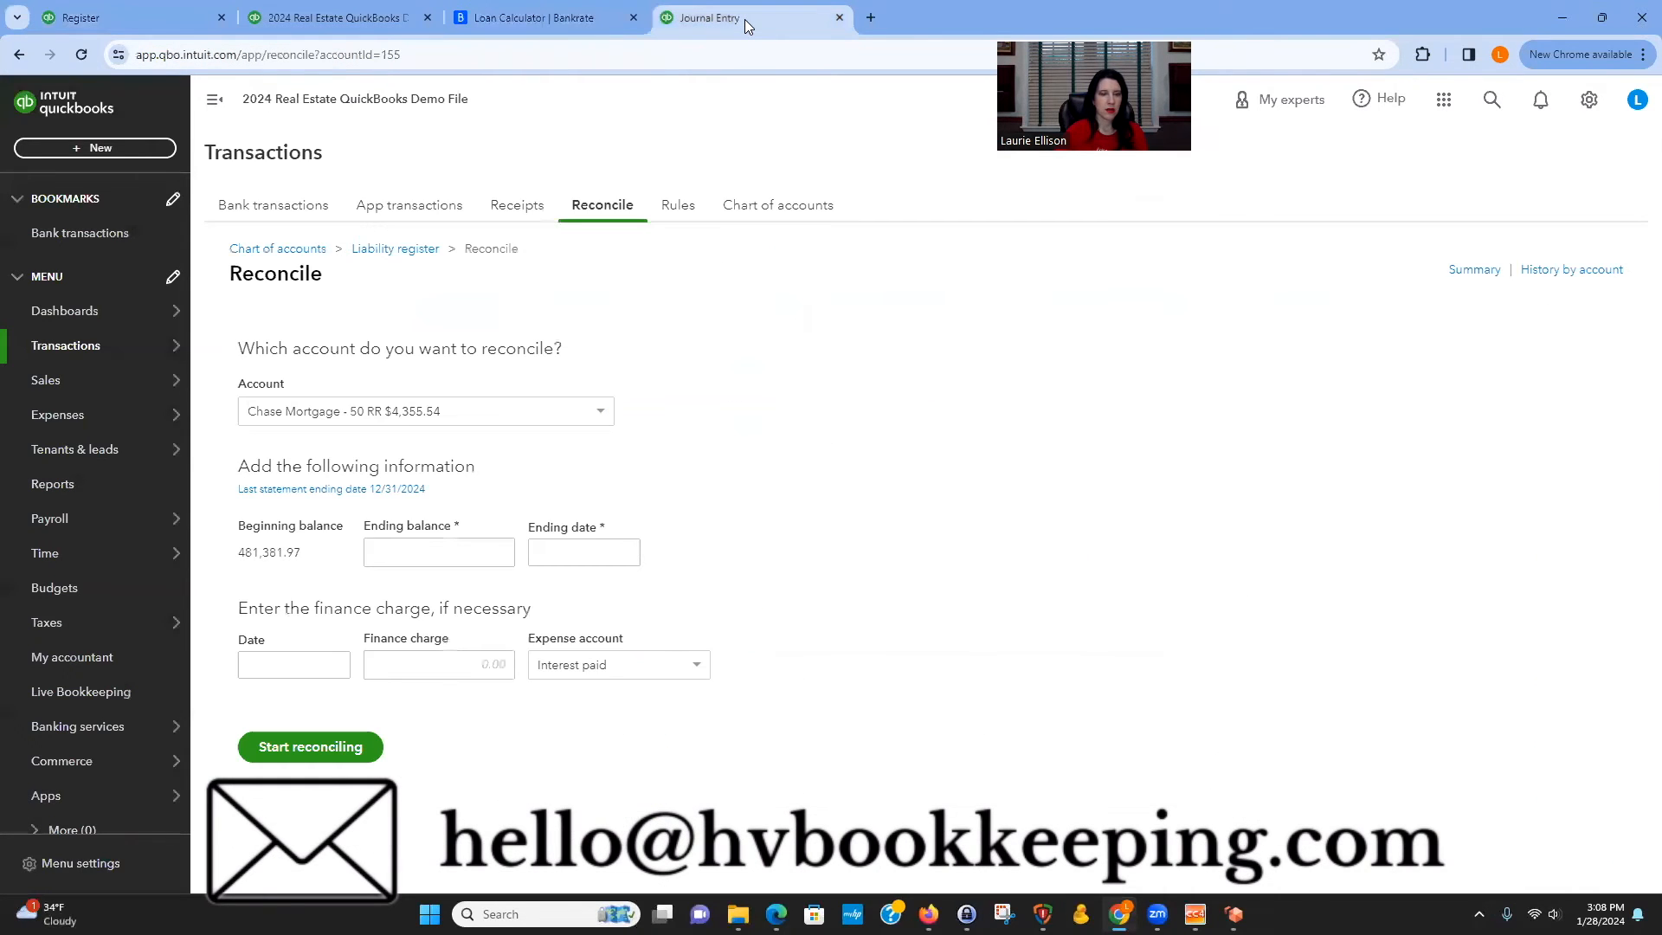
{"action": "left_click", "coordinate": [396, 249]}
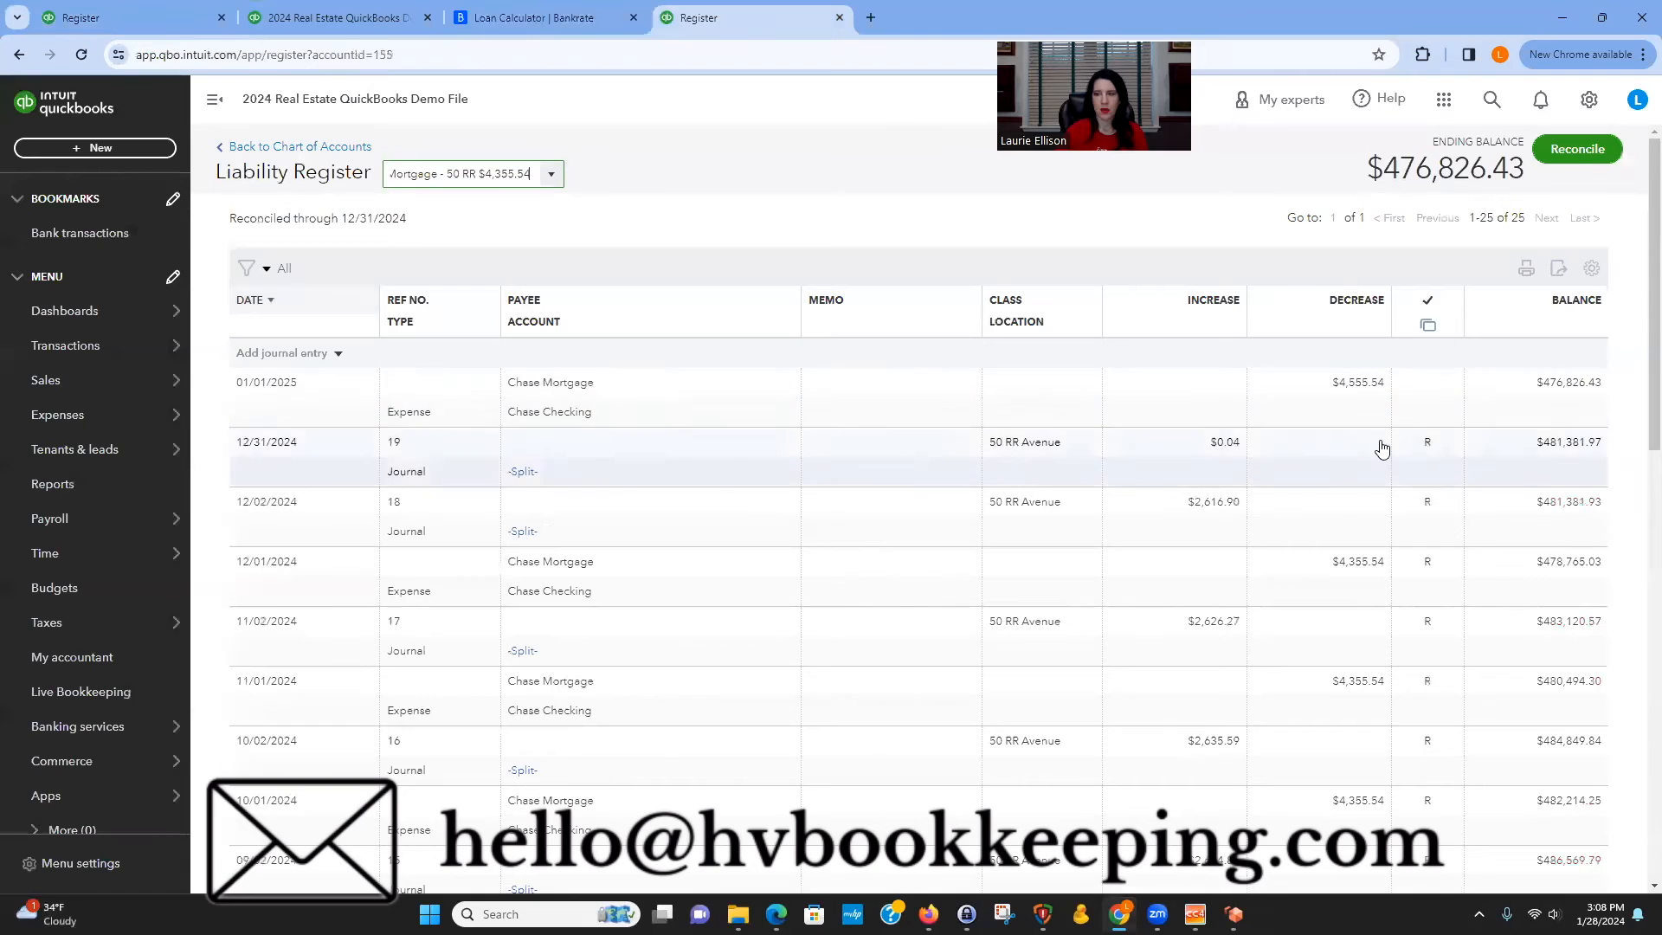
{"action": "left_click", "coordinate": [279, 355]}
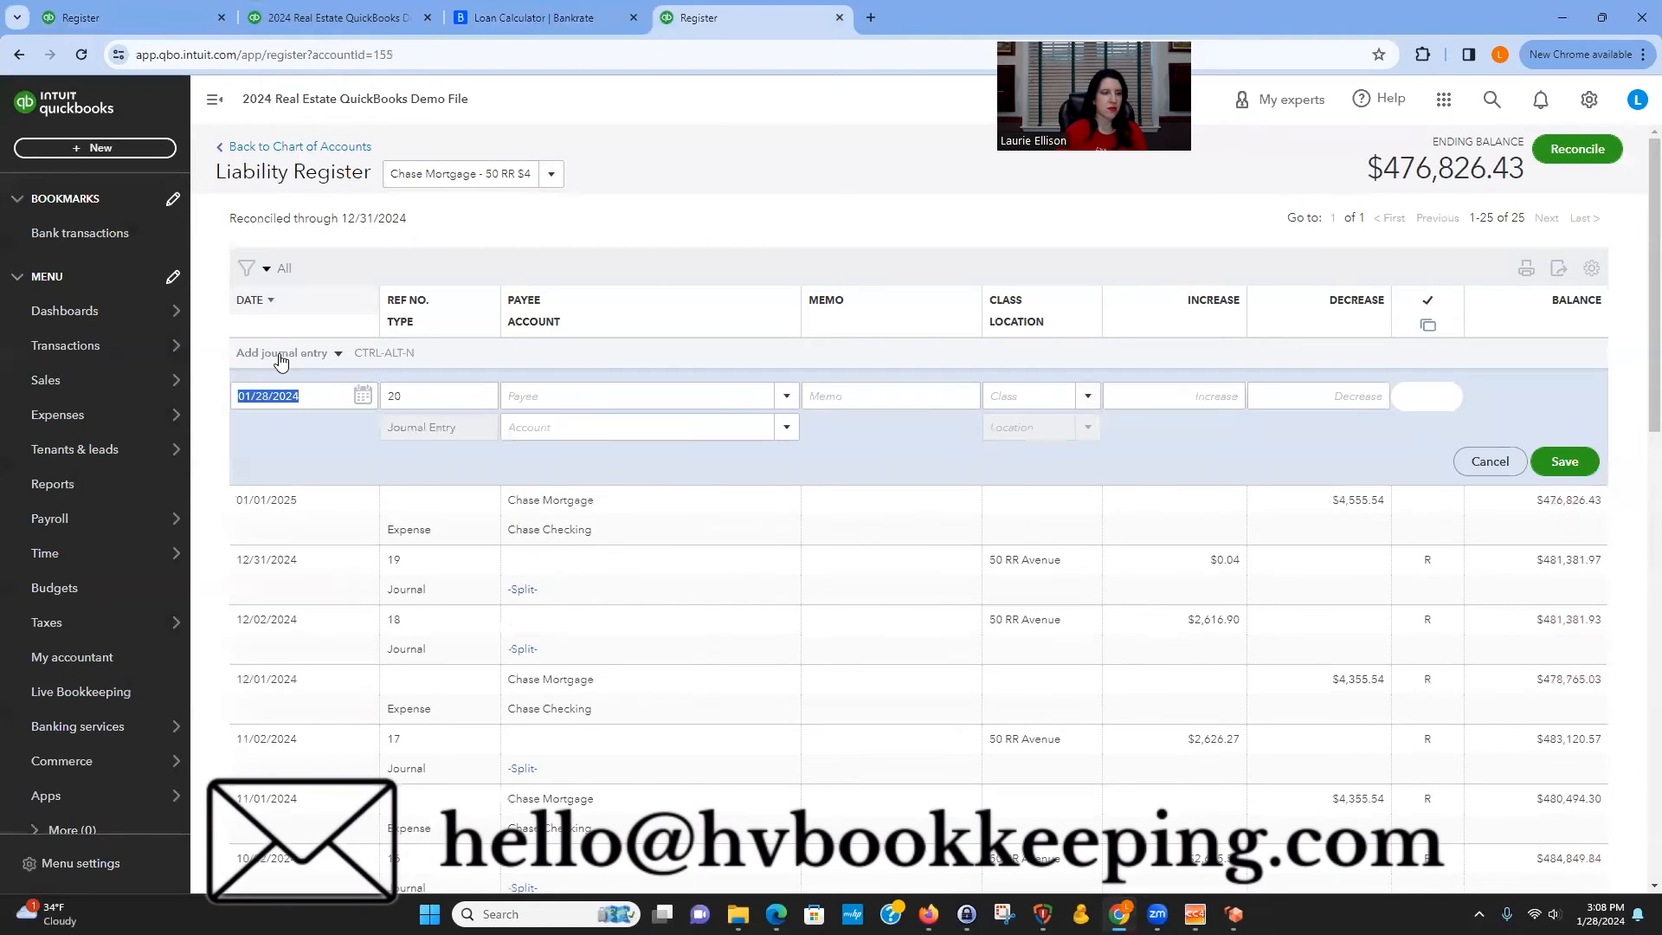
{"action": "type", "text": "1/02/2025"}
{"action": "key", "text": "Tab"}
{"action": "key", "text": "Tab"}
{"action": "key", "text": "Tab"}
{"action": "key", "text": "Tab"}
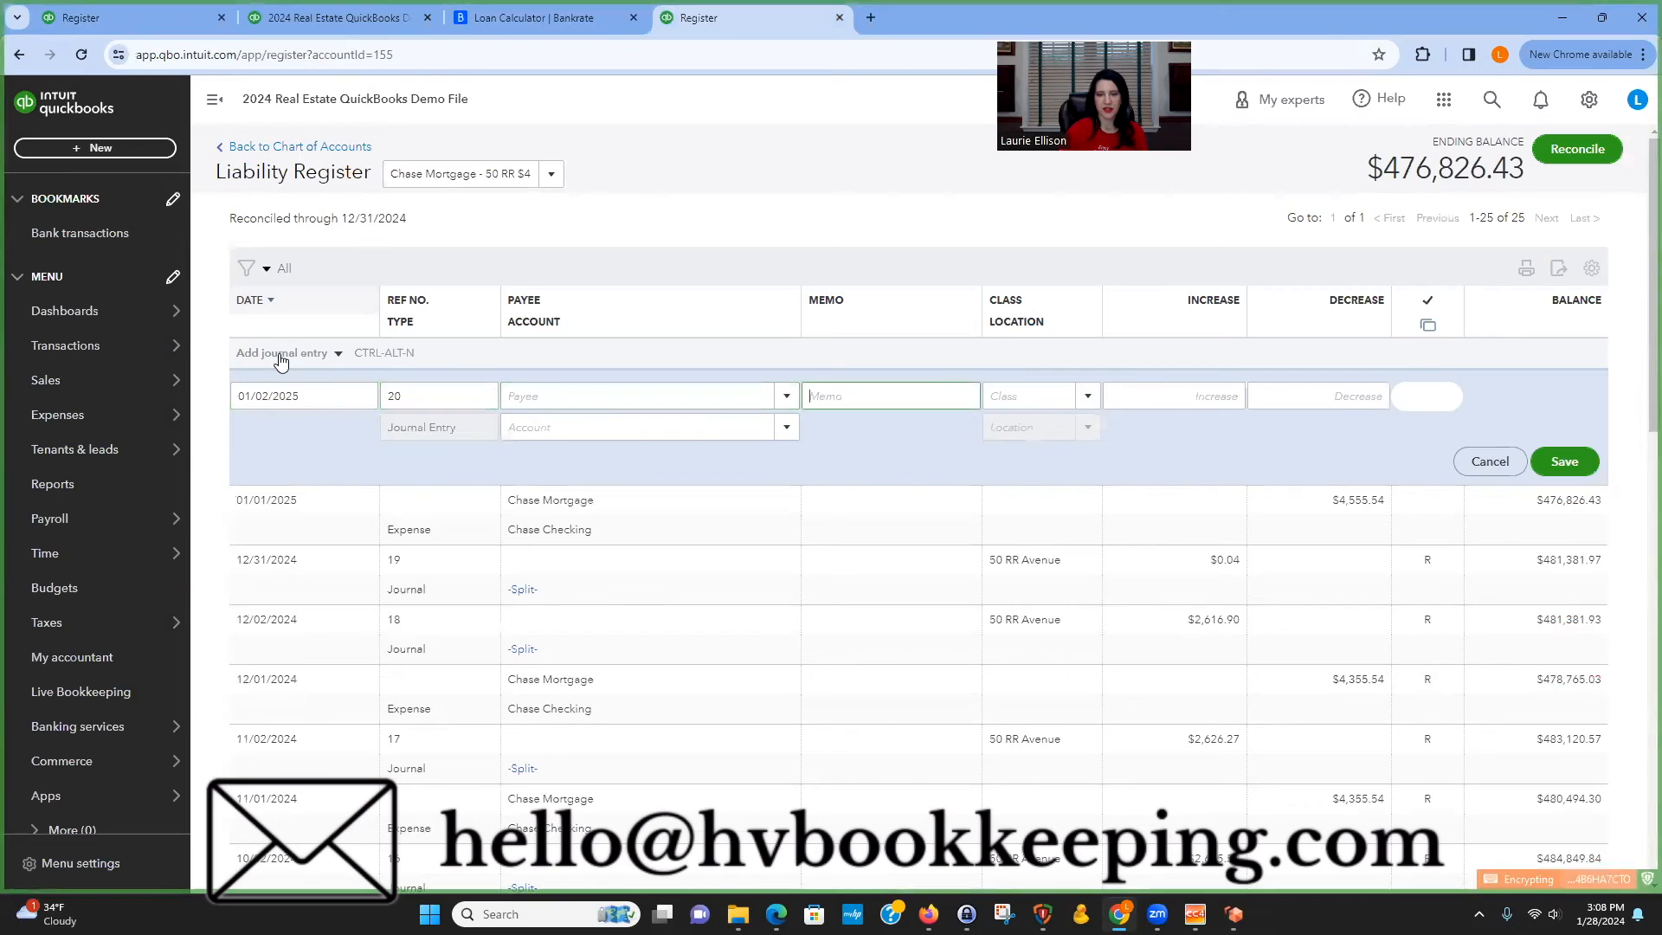
{"action": "type", "text": "40"}
{"action": "key", "text": "Return"}
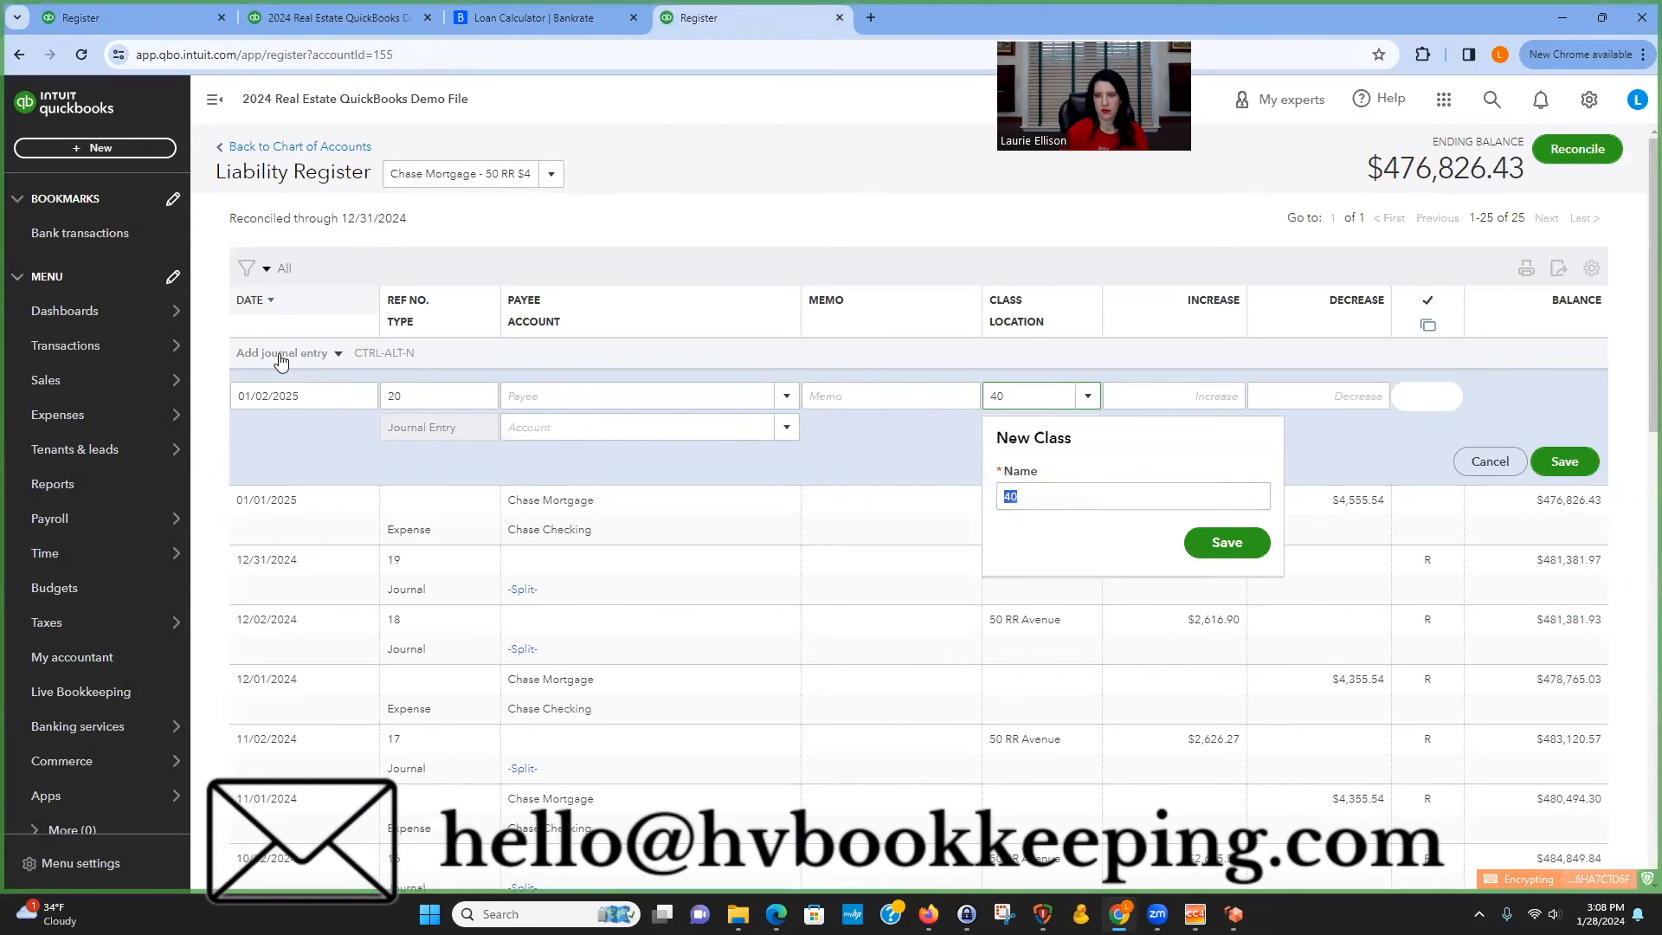
{"action": "key", "text": "BackSpace"}
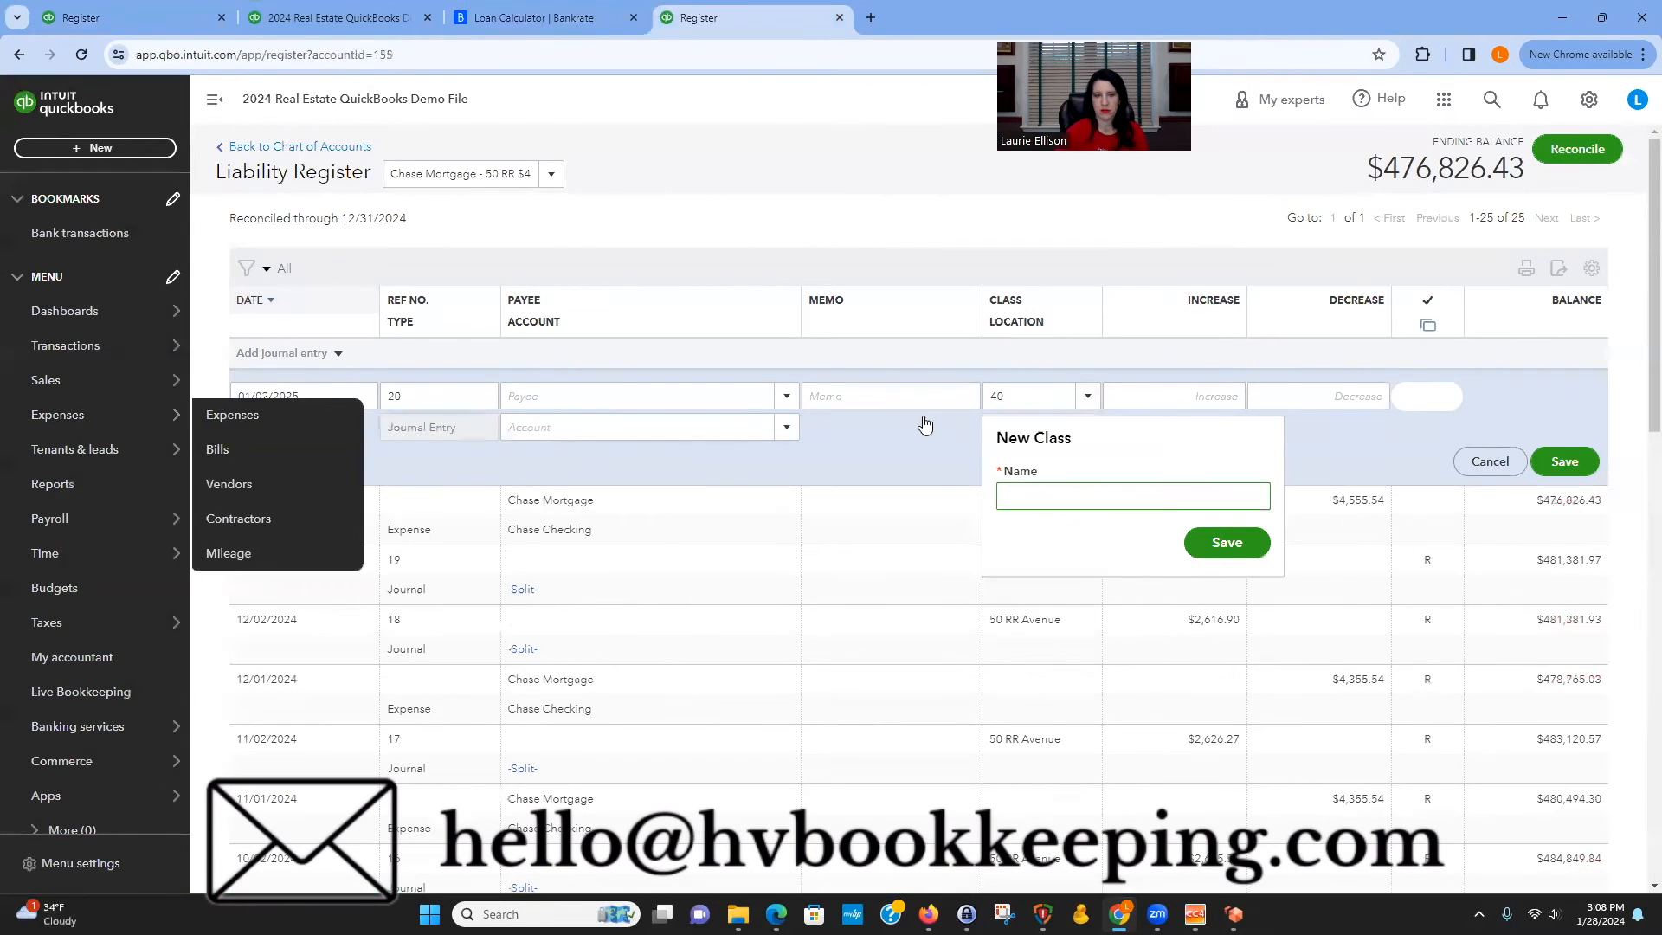
{"action": "left_click", "coordinate": [984, 413]}
{"action": "left_click", "coordinate": [1087, 396]}
{"action": "left_click", "coordinate": [1024, 457]}
{"action": "left_click", "coordinate": [1150, 400]}
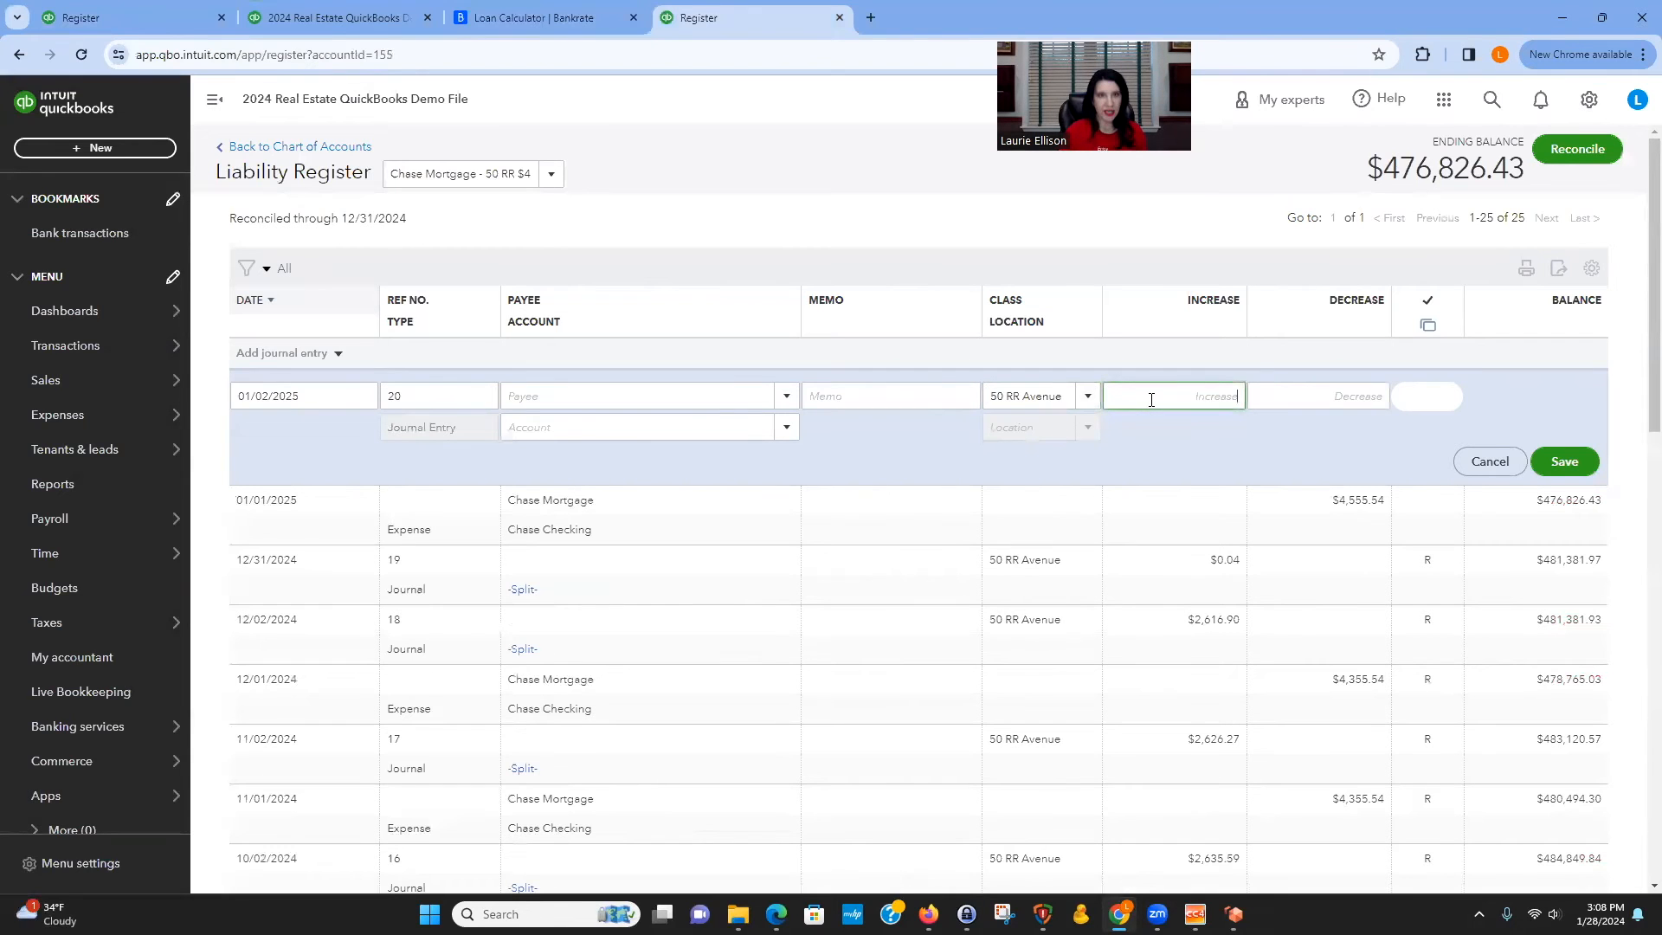
Copy the Jan 2025 interest from the amortization schedule, enter it as the increase to Mortgage interest, and save.
{"action": "left_click", "coordinate": [550, 21]}
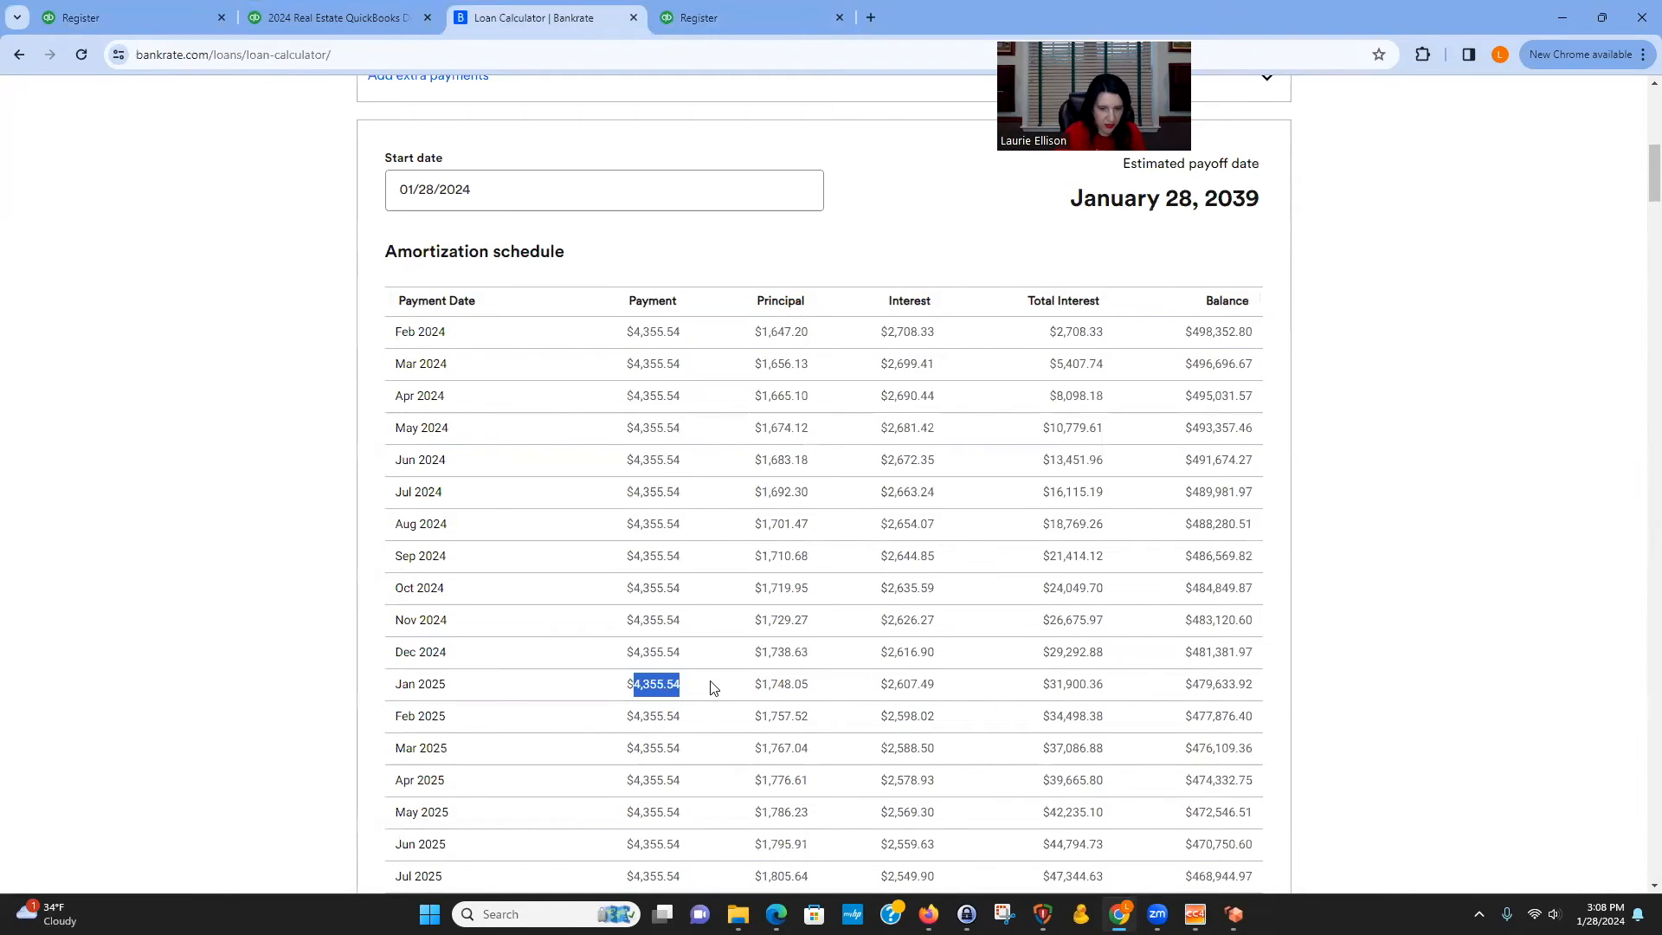
{"action": "left_click_drag", "start_coordinate": [889, 685], "coordinate": [927, 684]}
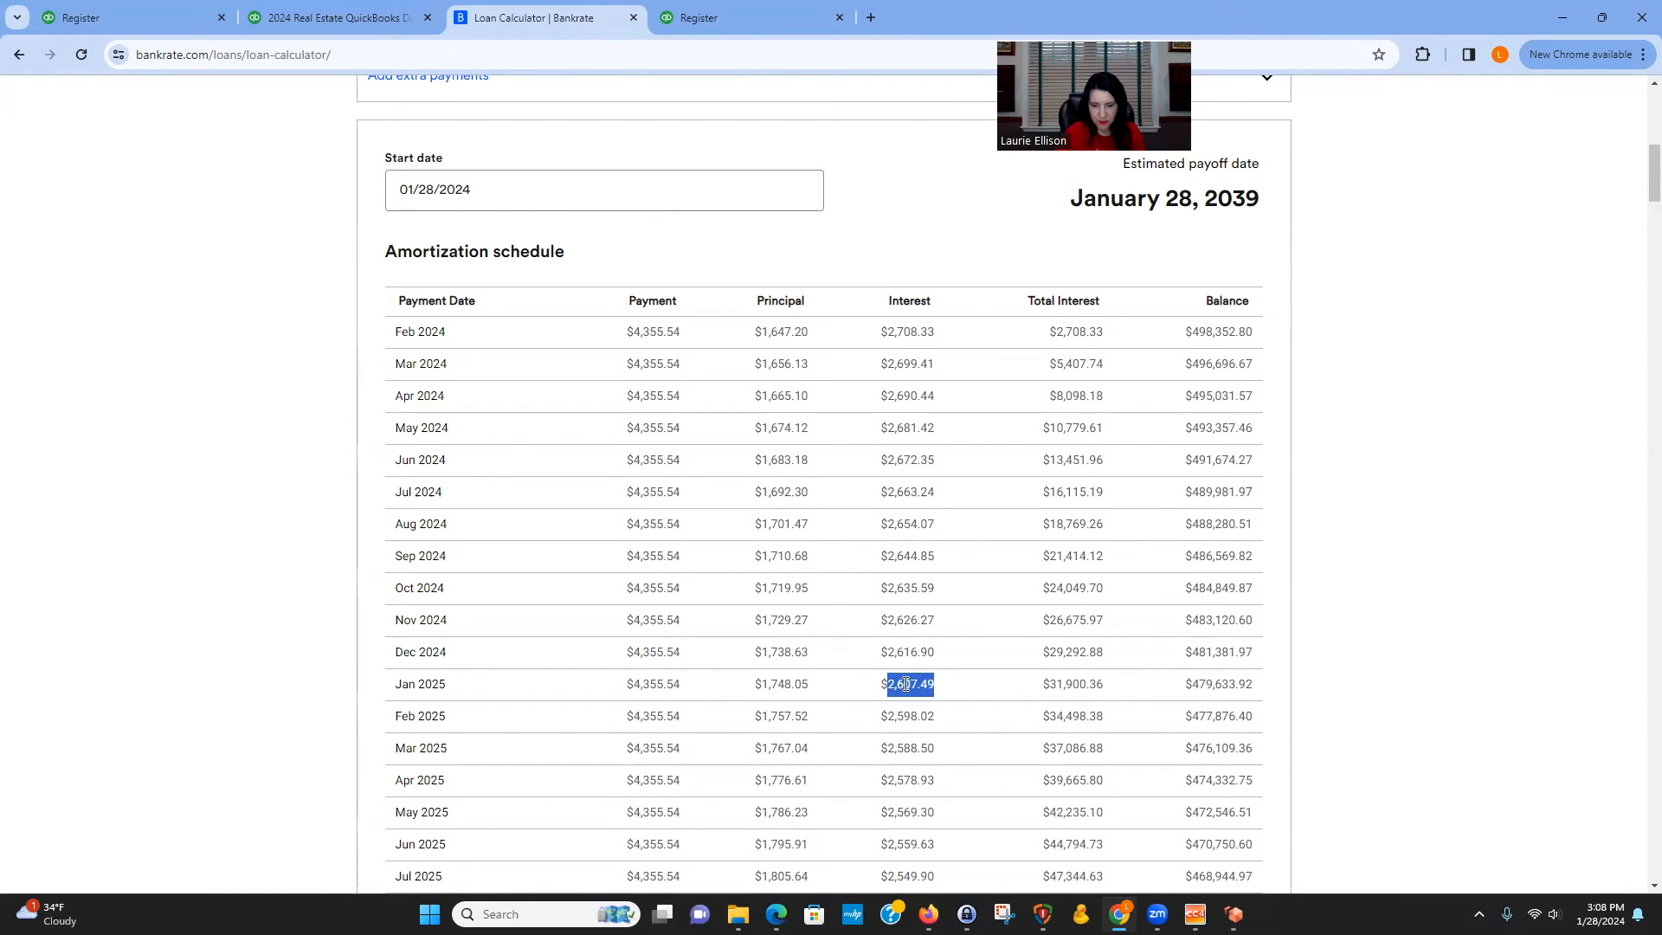
{"action": "right_click", "coordinate": [909, 452]}
{"action": "left_click", "coordinate": [933, 469]}
{"action": "left_click", "coordinate": [734, 16]}
{"action": "left_click", "coordinate": [1191, 392]}
{"action": "right_click", "coordinate": [1191, 392]}
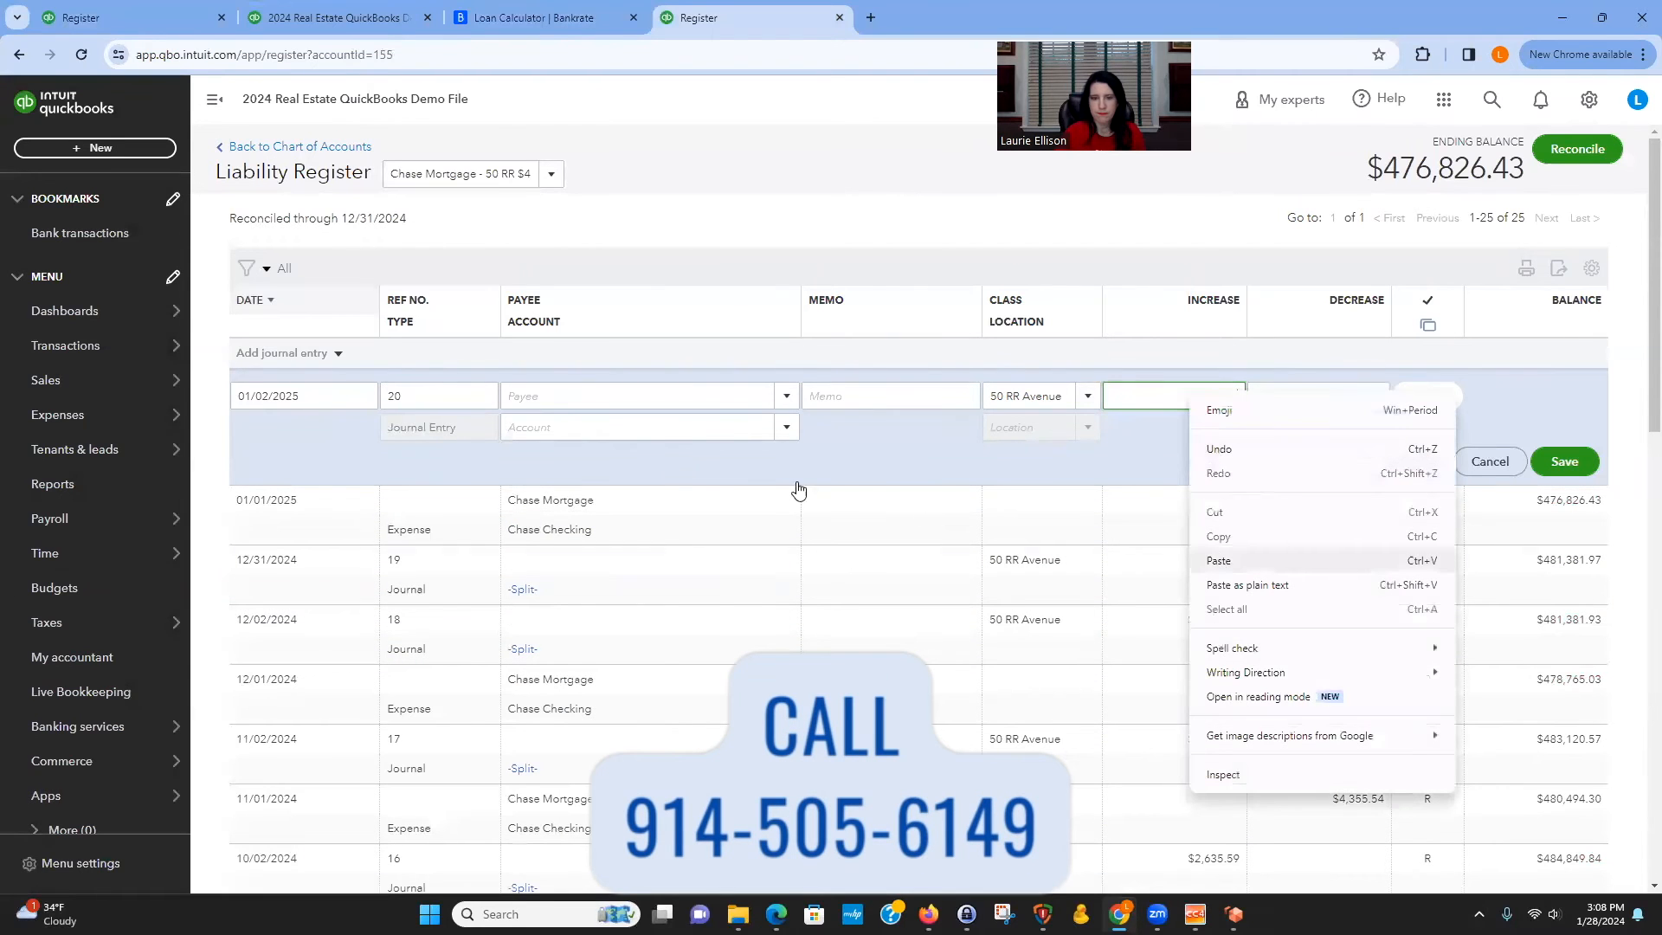
{"action": "left_click", "coordinate": [1220, 563]}
{"action": "left_click", "coordinate": [630, 425]}
{"action": "type", "text": "mort"}
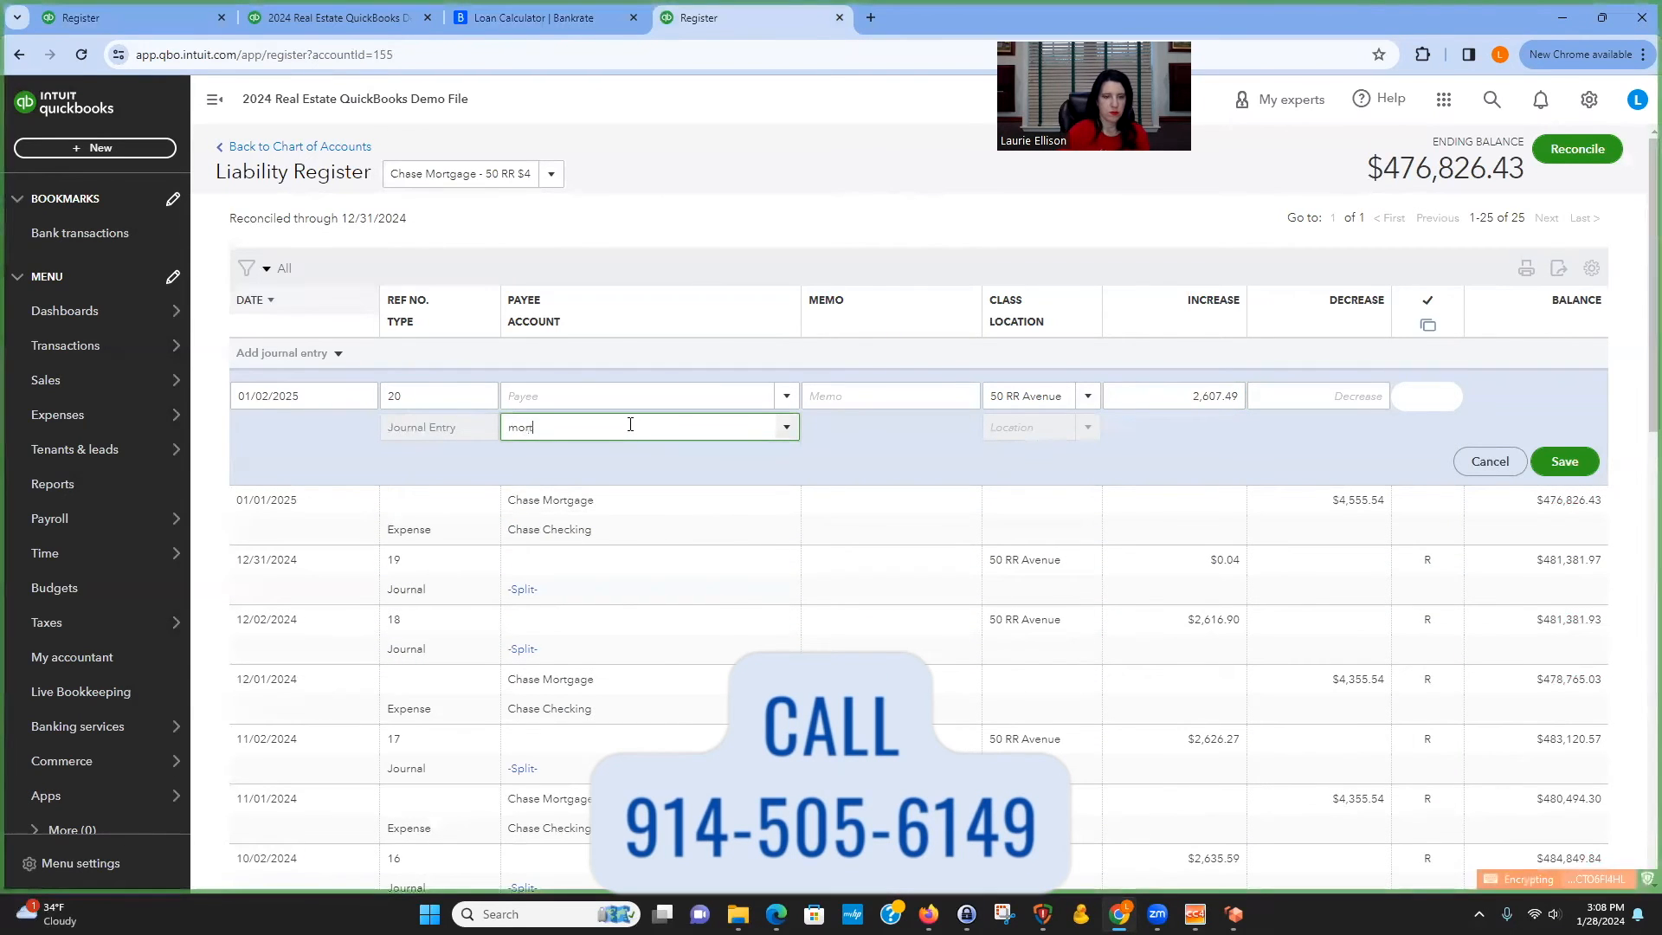
{"action": "left_click", "coordinate": [597, 523]}
{"action": "left_click", "coordinate": [1586, 464]}
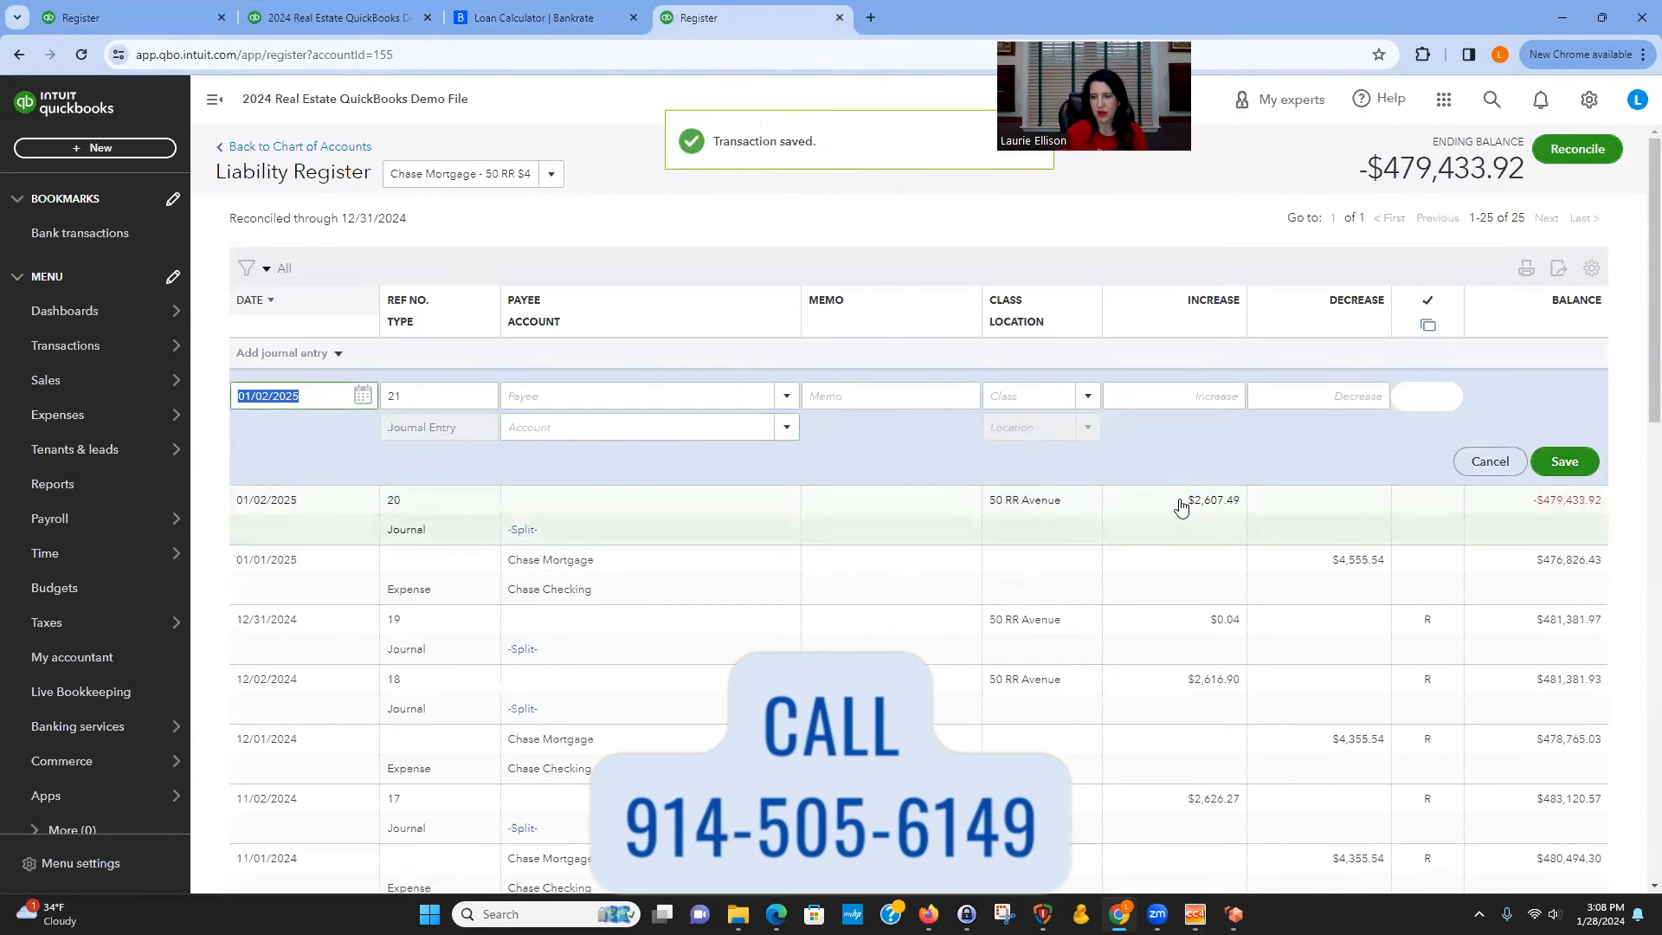
{"action": "left_click", "coordinate": [1181, 506]}
{"action": "left_click", "coordinate": [1415, 461]}
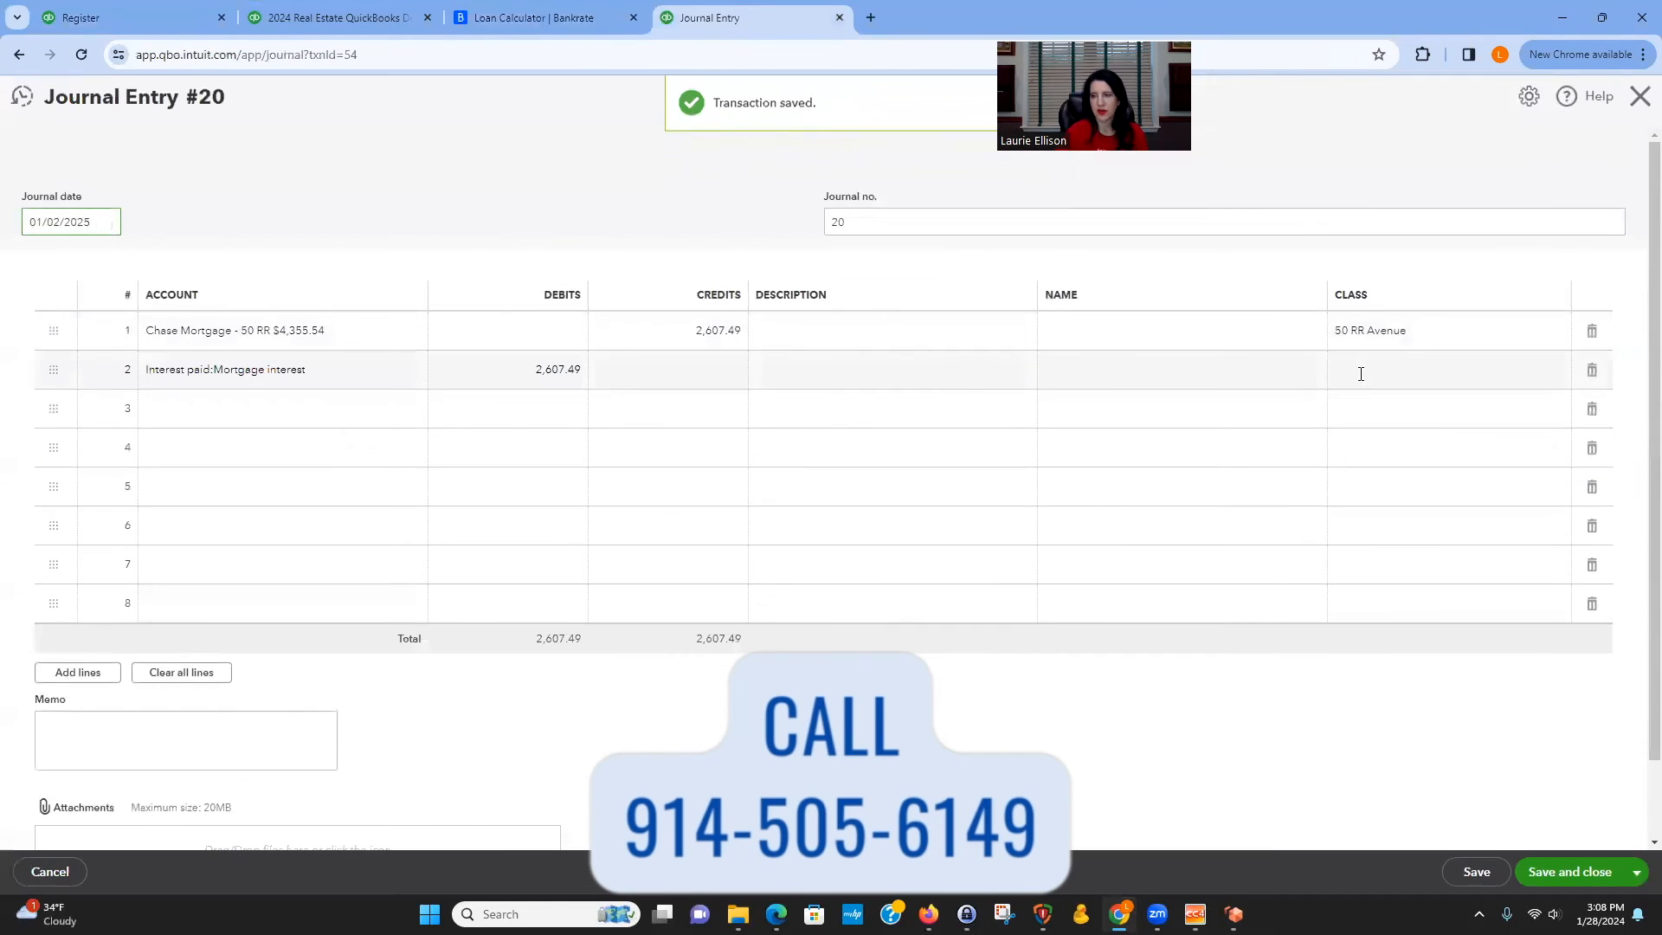
{"action": "left_click", "coordinate": [1361, 371]}
{"action": "type", "text": "5"}
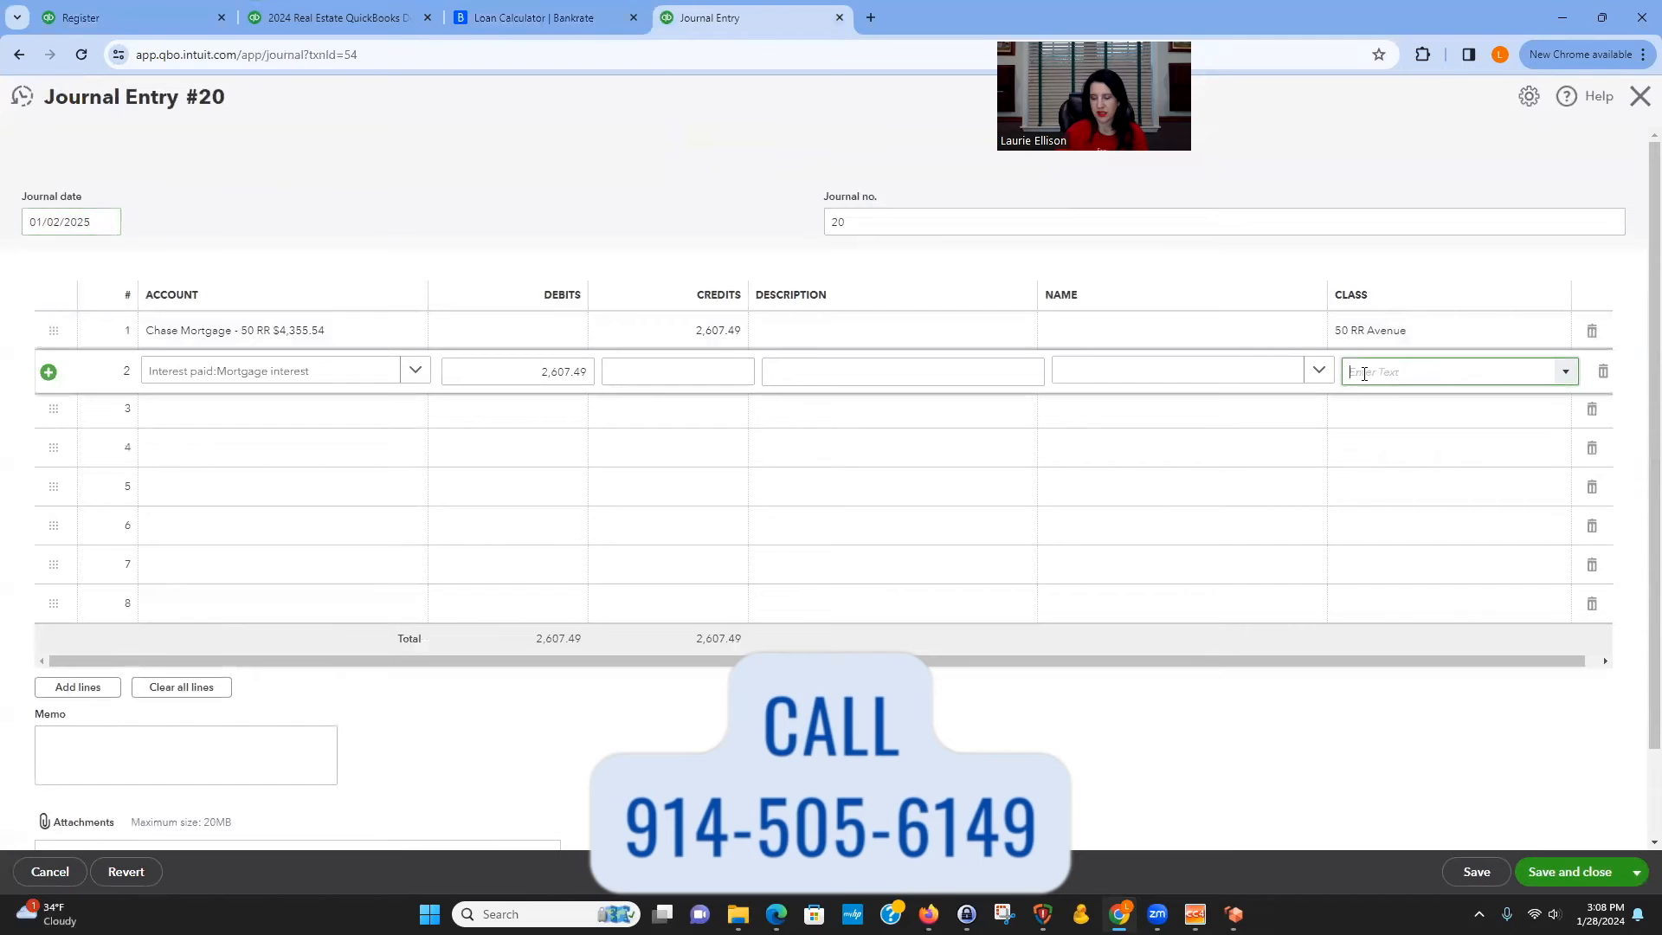
{"action": "type", "text": "0"}
{"action": "left_click", "coordinate": [1391, 432]}
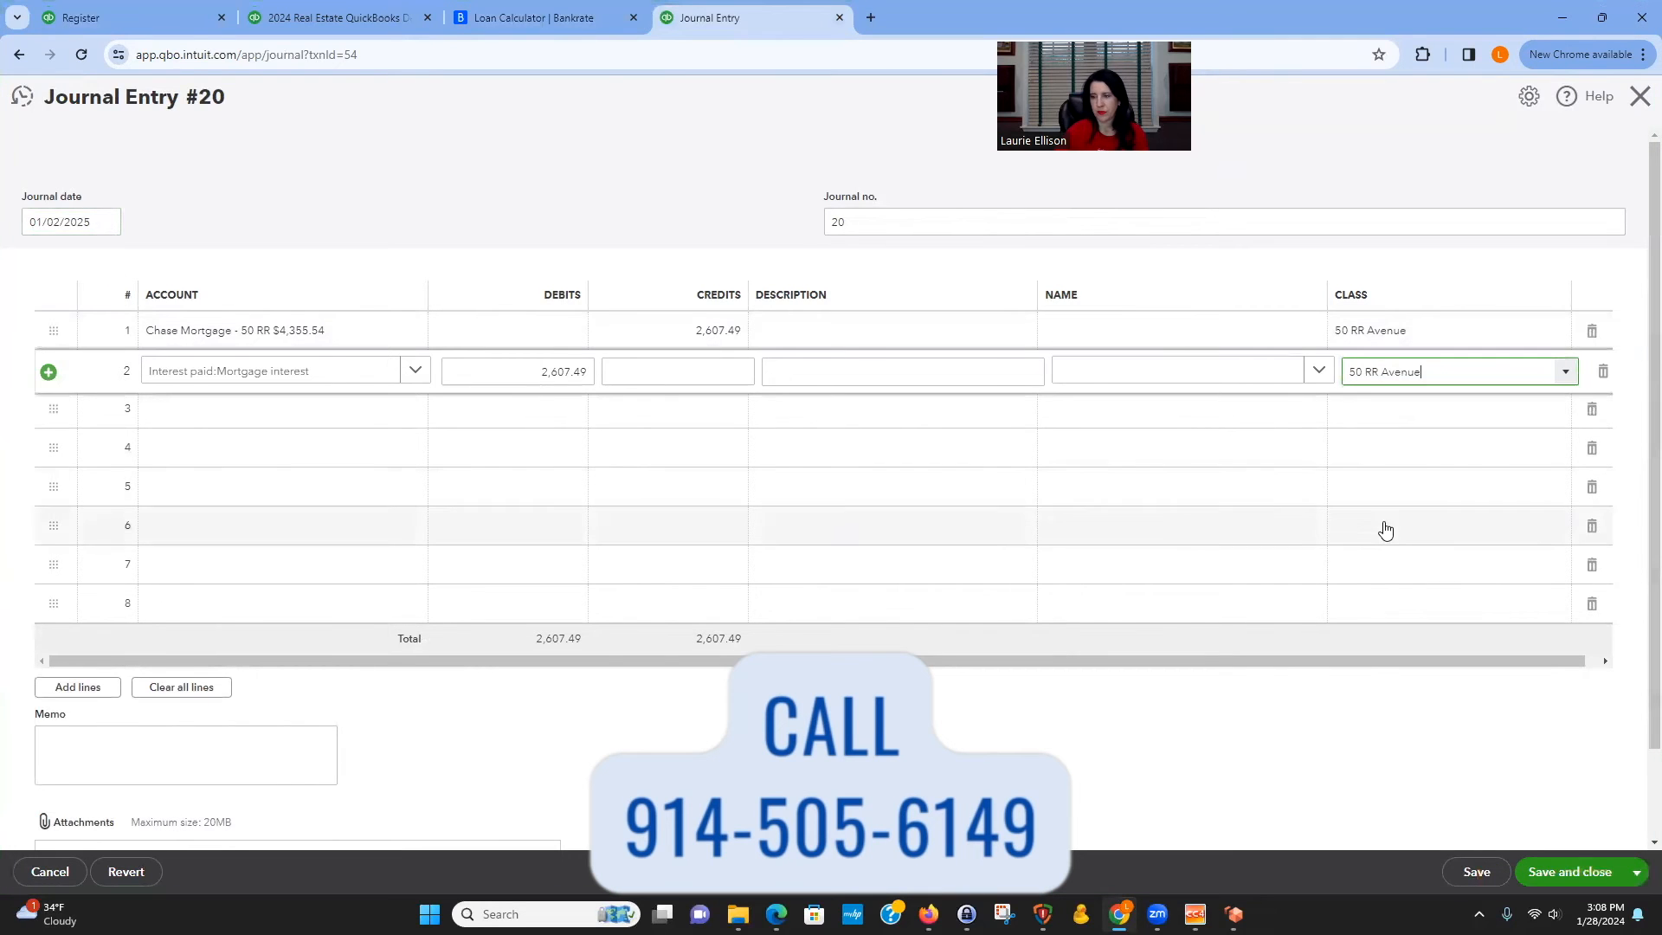
{"action": "left_click", "coordinate": [1384, 527]}
{"action": "left_click", "coordinate": [1463, 795]}
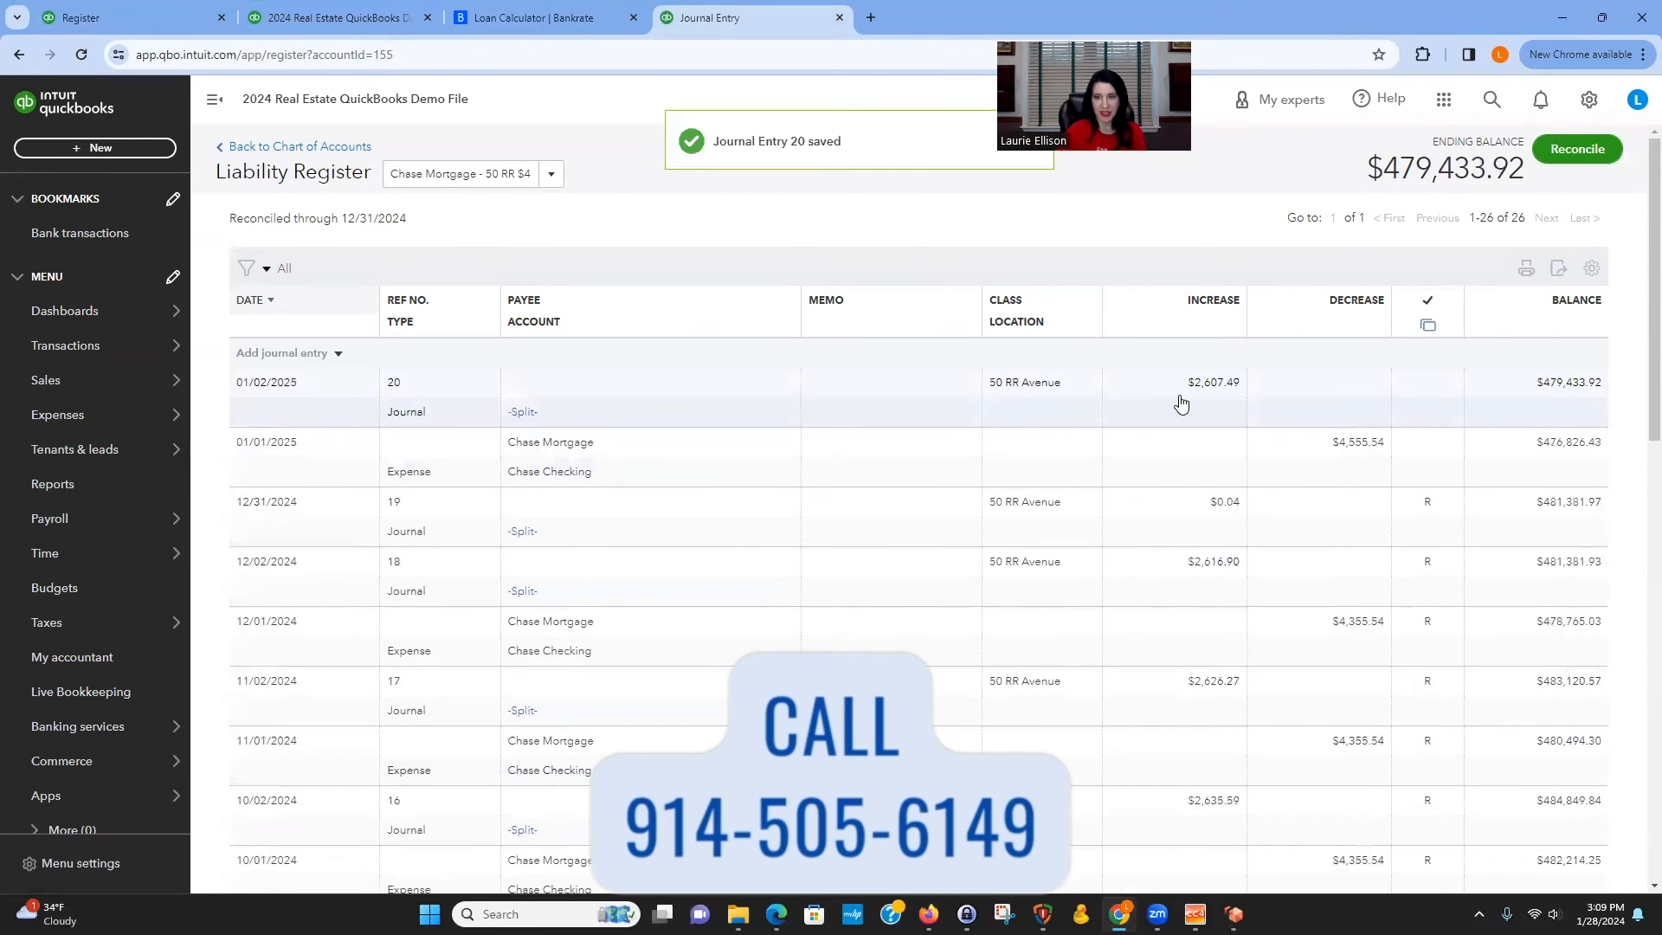
{"action": "left_click", "coordinate": [294, 354]}
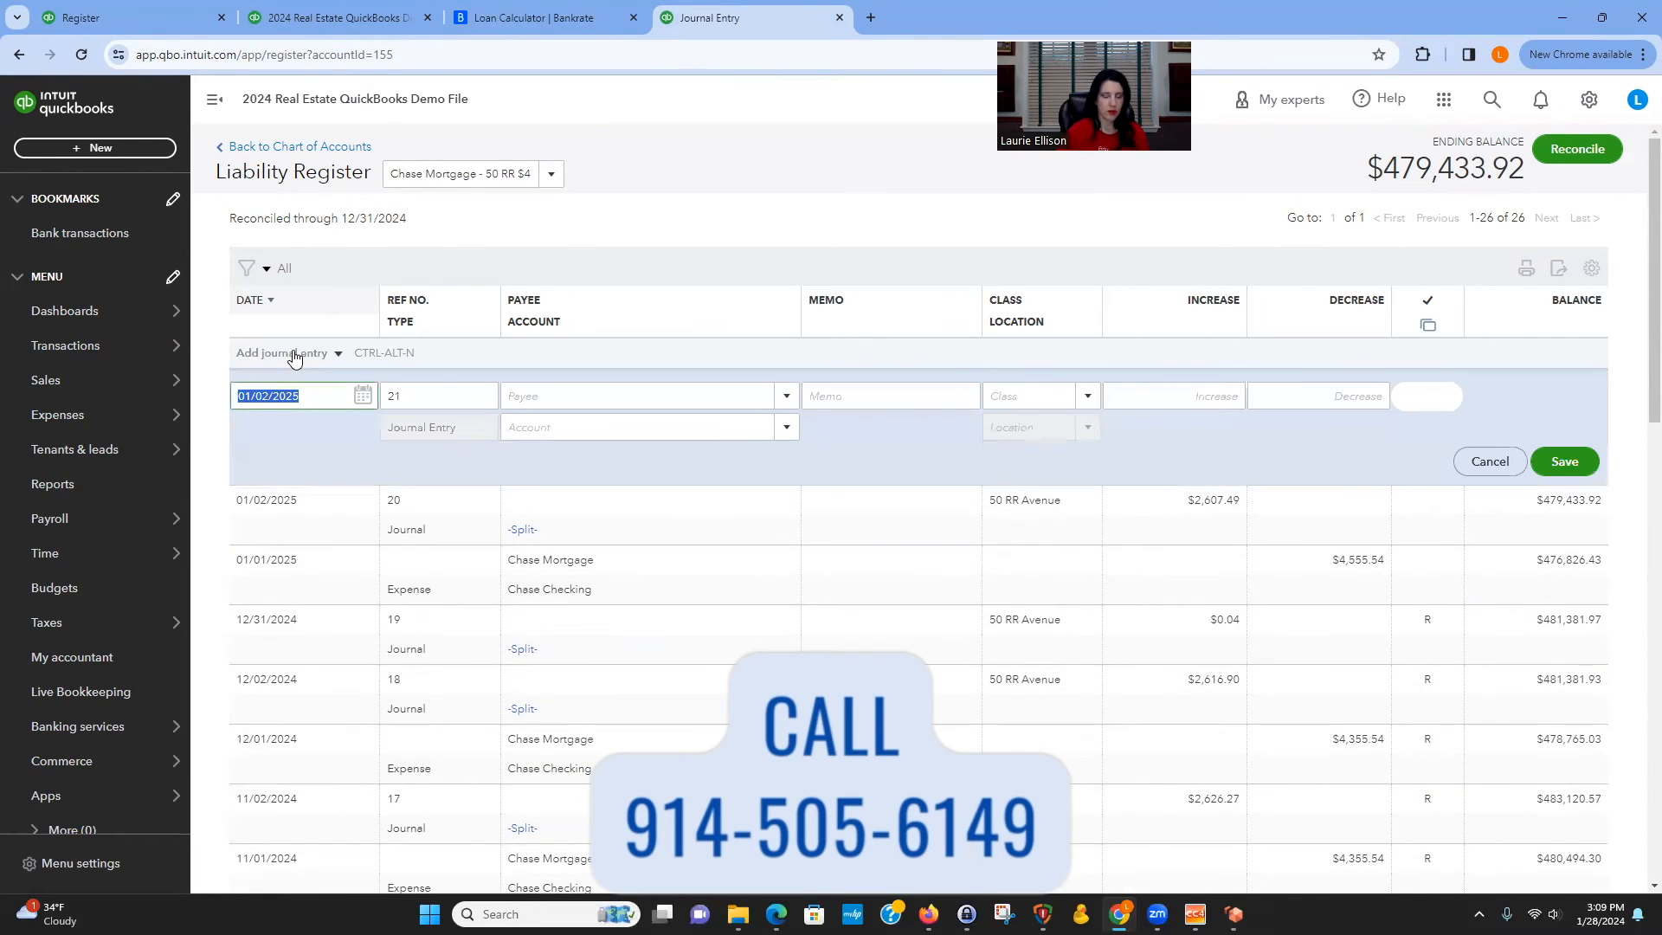
{"action": "key", "text": "Tab"}
{"action": "key", "text": "Tab"}
{"action": "key", "text": "Tab"}
{"action": "type", "text": "Es"}
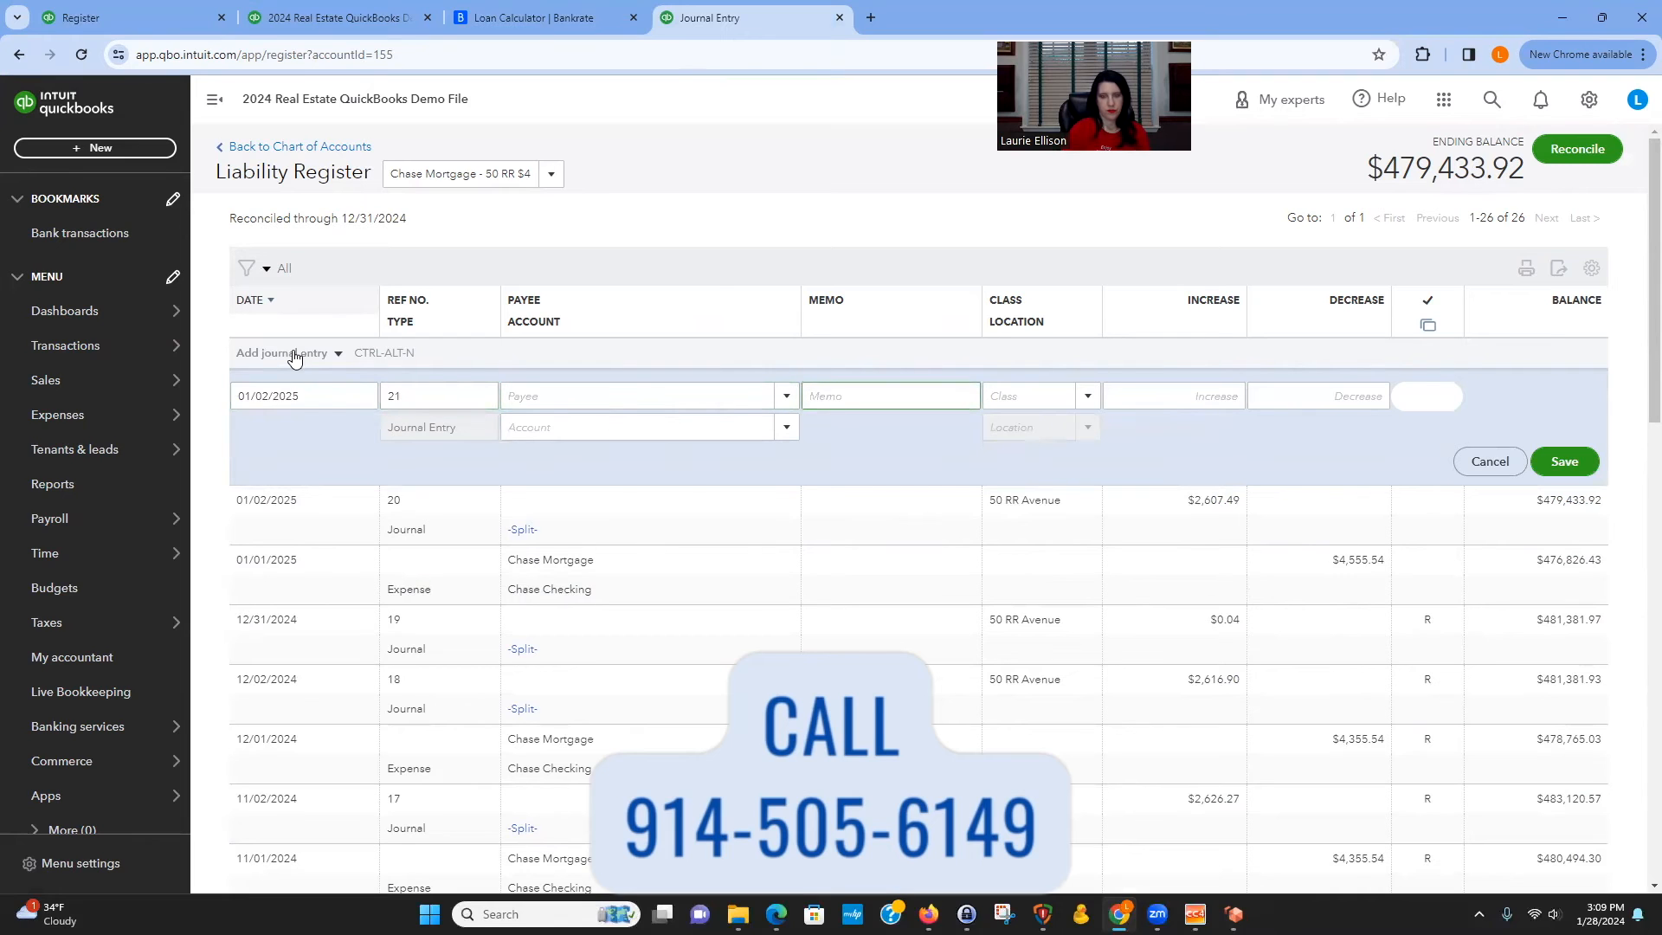
{"action": "type", "text": "crow pay"}
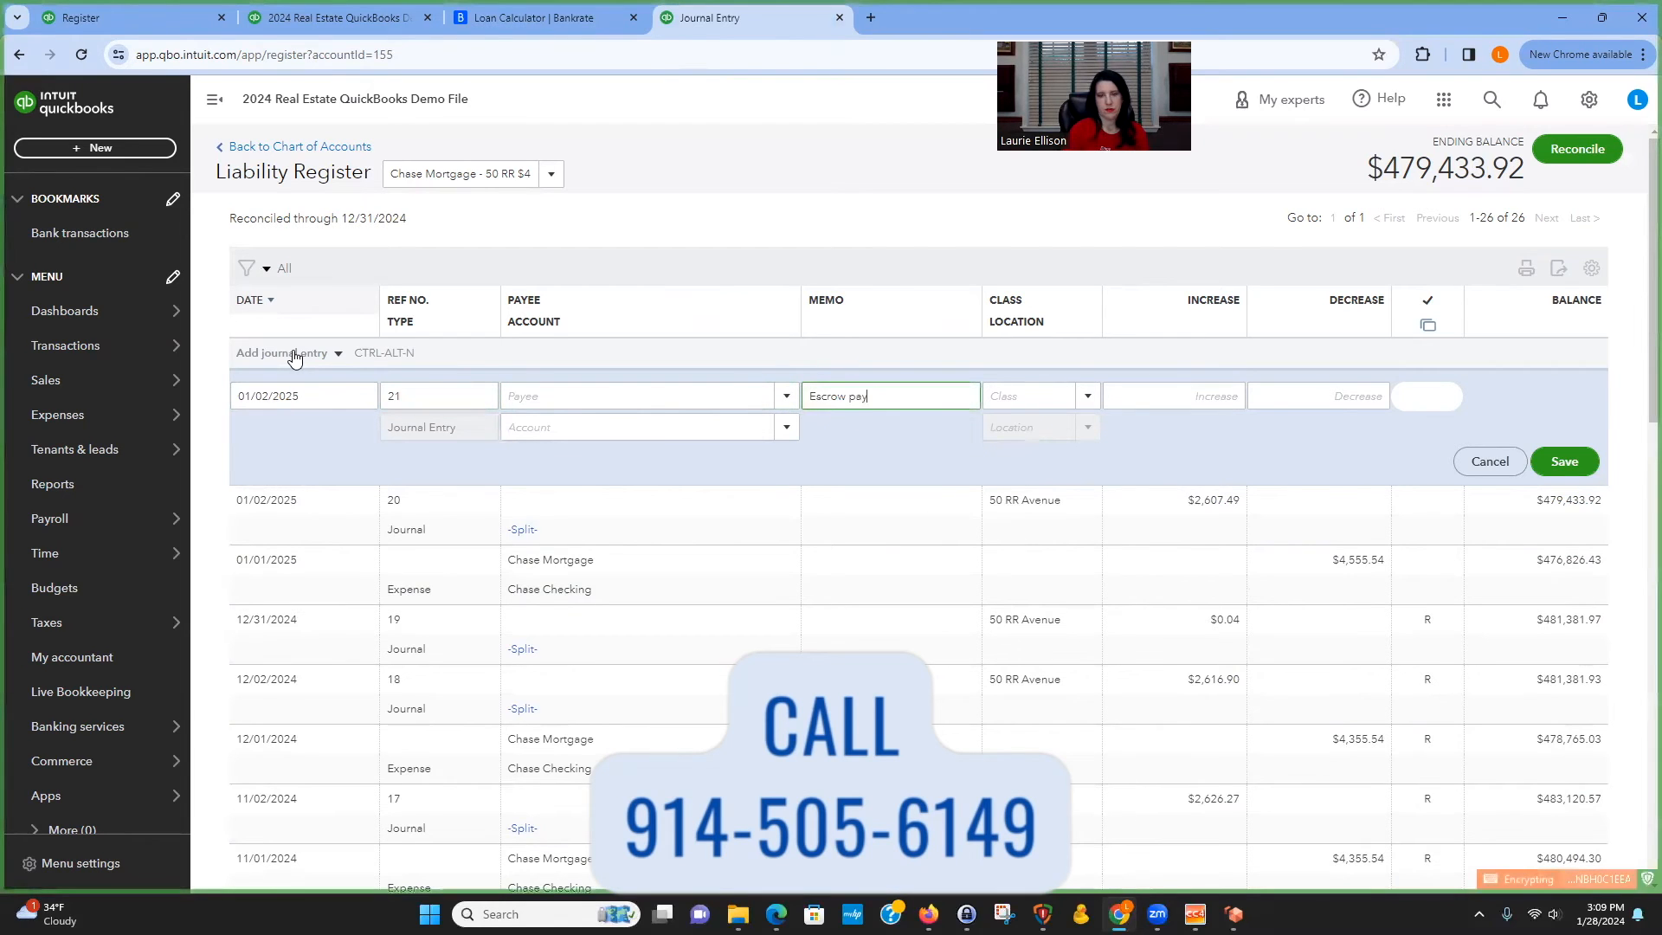
{"action": "type", "text": "ment"}
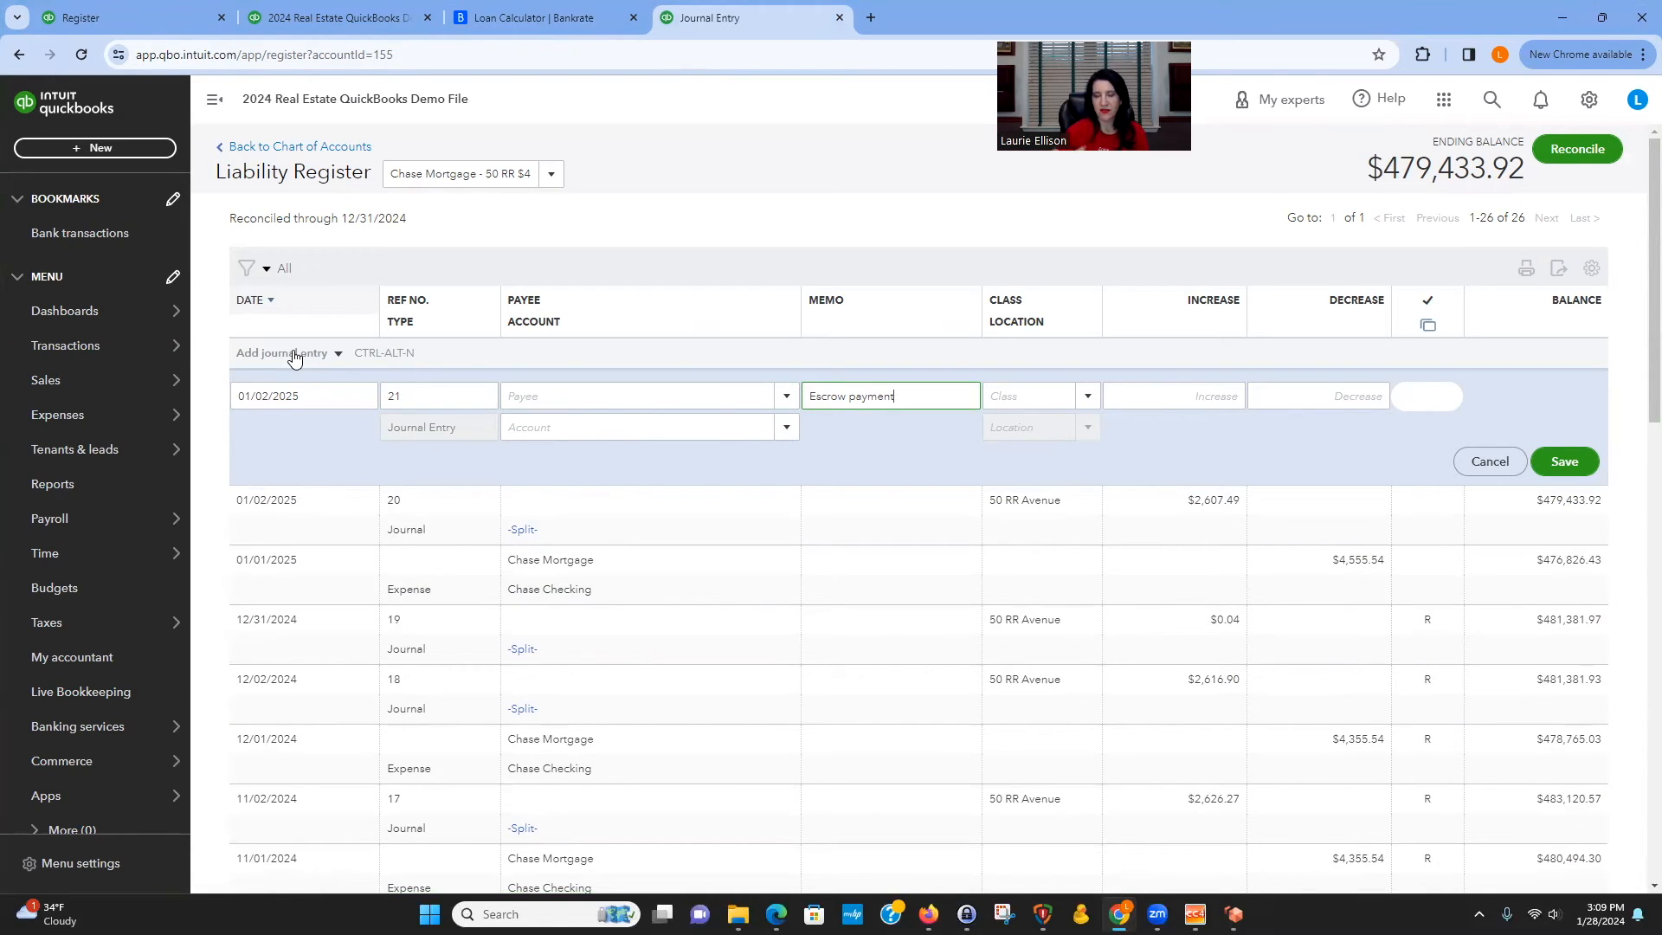
{"action": "key", "text": "Tab"}
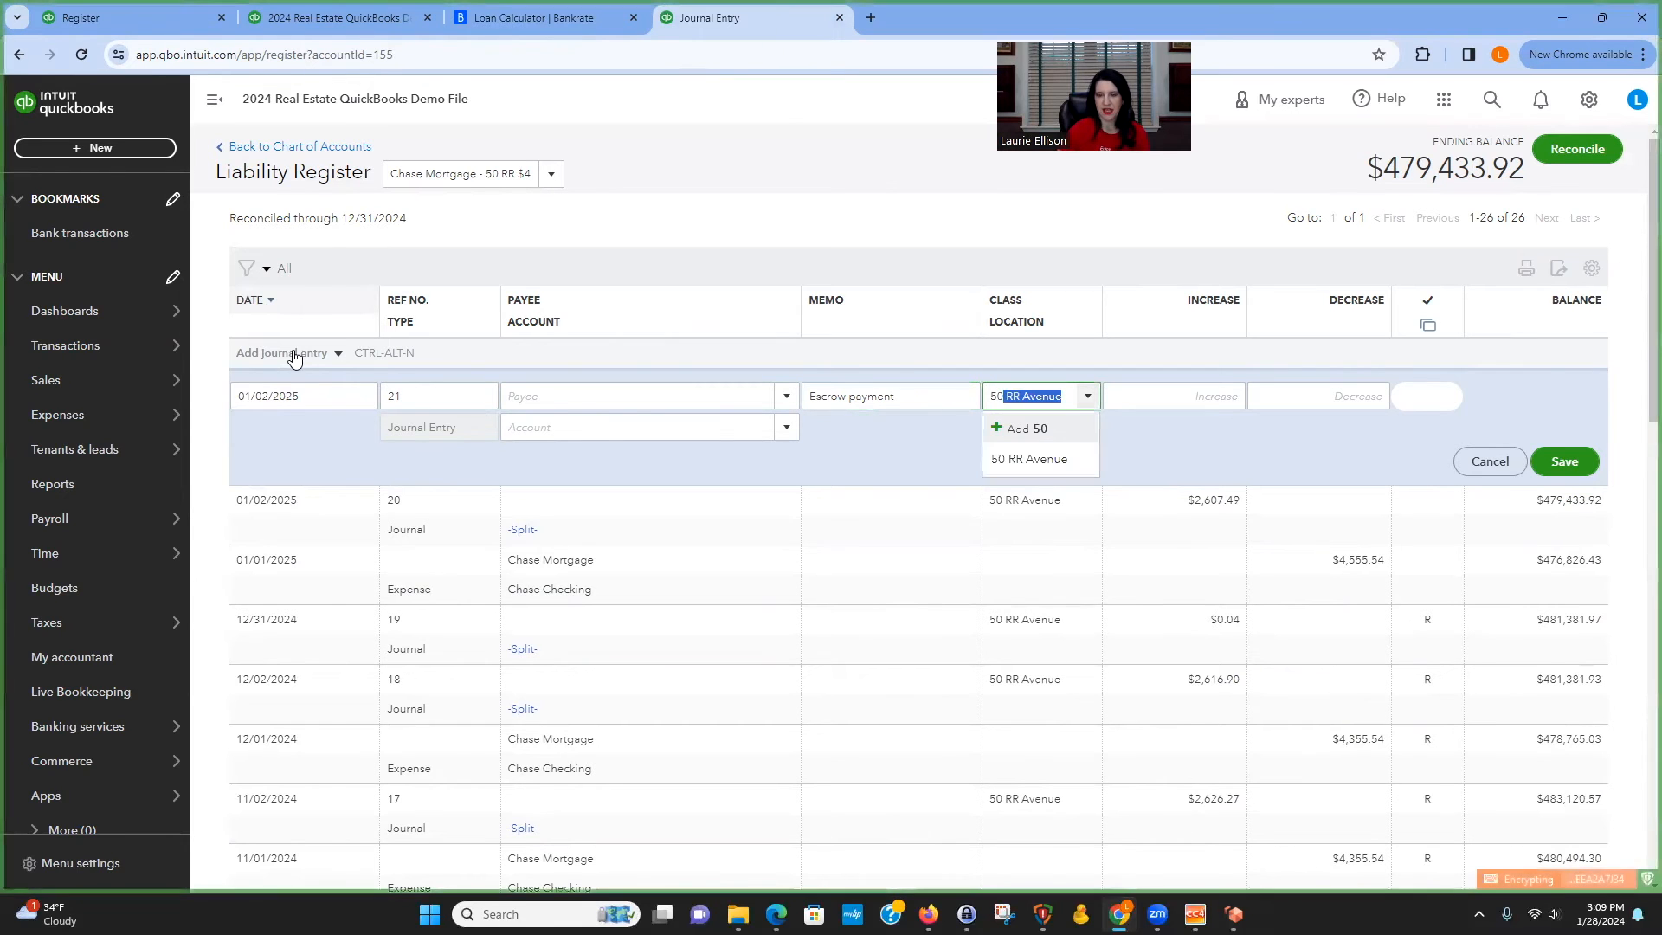
{"action": "left_click", "coordinate": [1011, 459]}
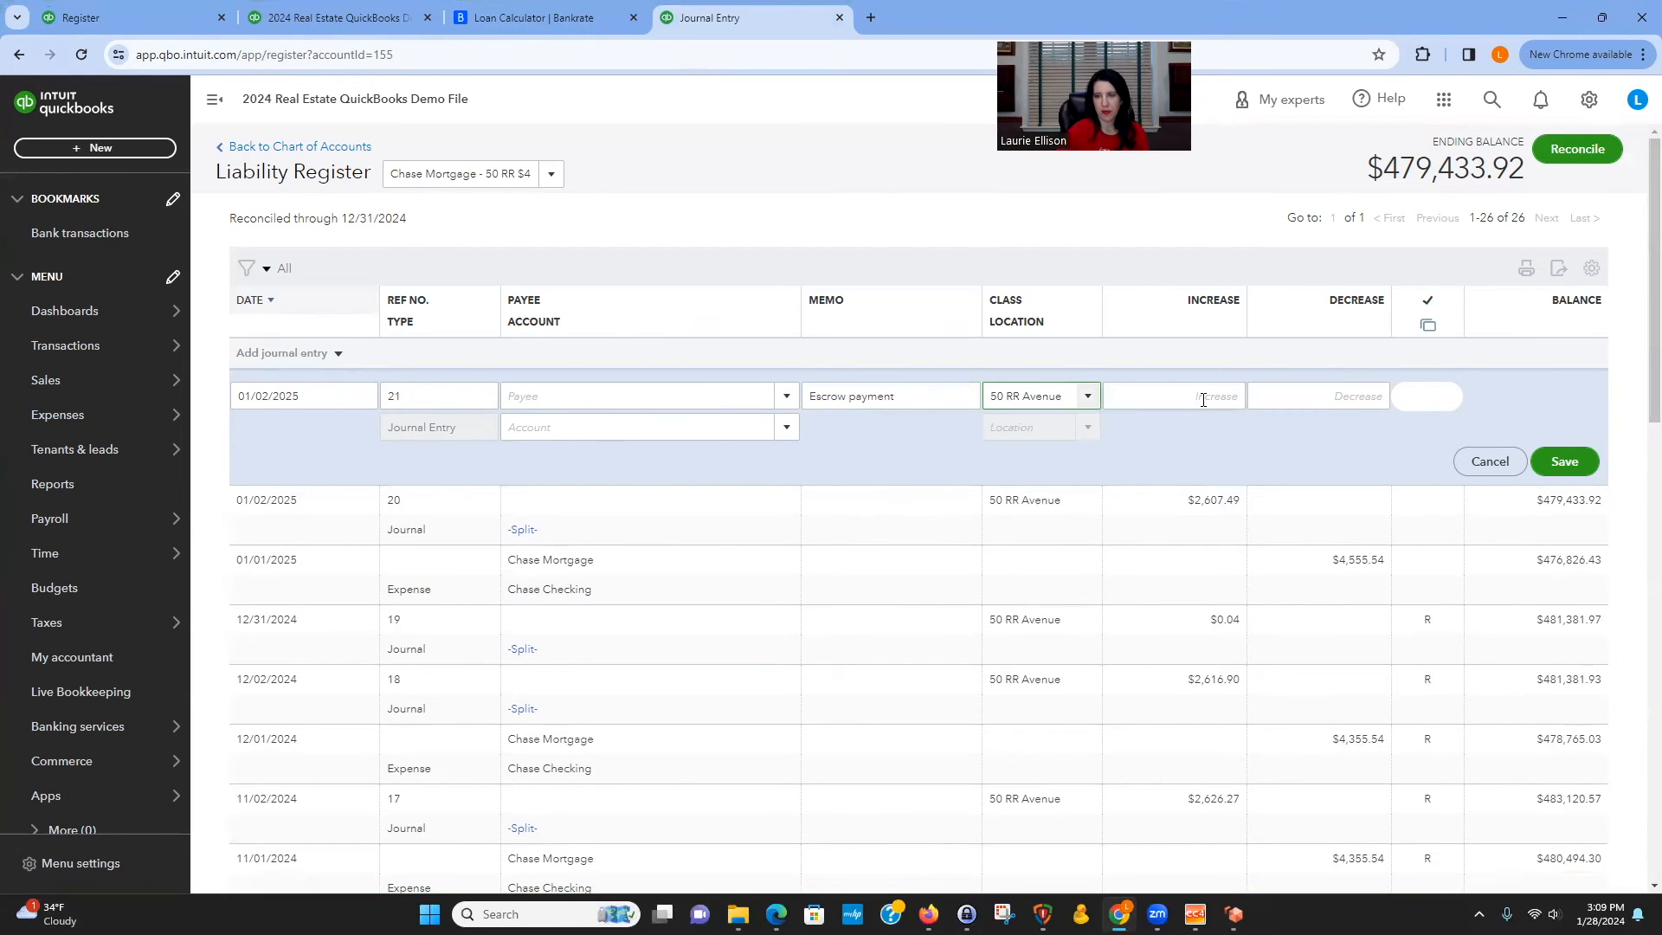
{"action": "left_click", "coordinate": [1292, 396]}
{"action": "type", "text": "200"}
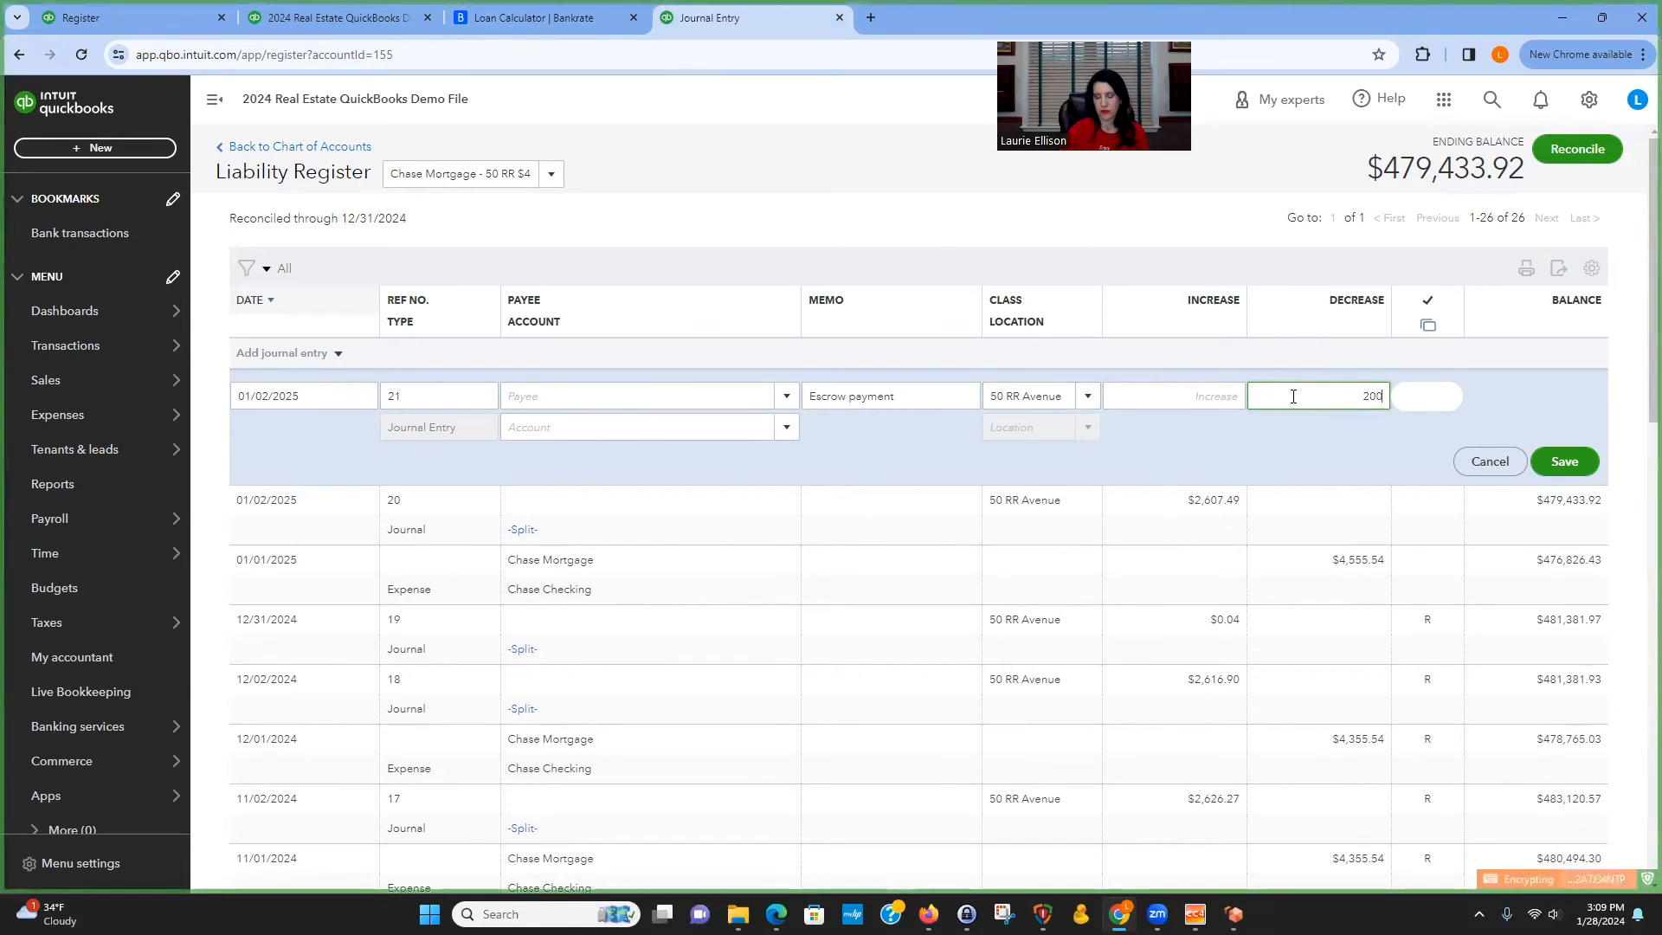
{"action": "key", "text": "BackSpace"}
{"action": "key", "text": "BackSpace"}
{"action": "key", "text": "BackSpace"}
{"action": "left_click", "coordinate": [1212, 396]}
{"action": "type", "text": "200"}
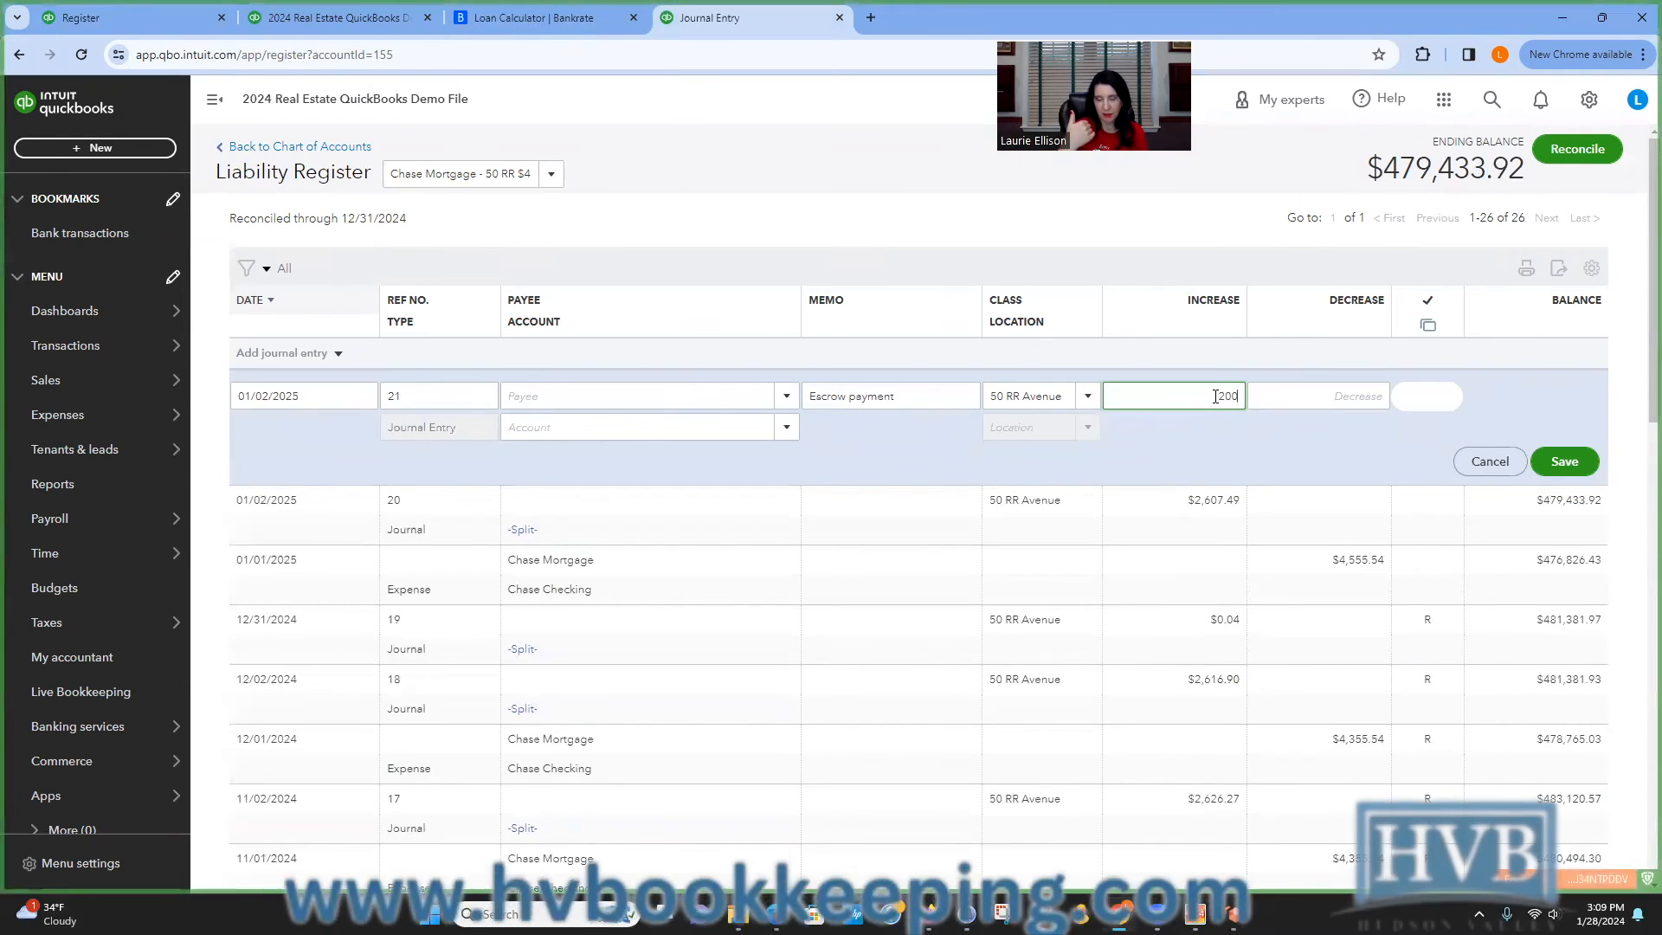
{"action": "key", "text": "Tab"}
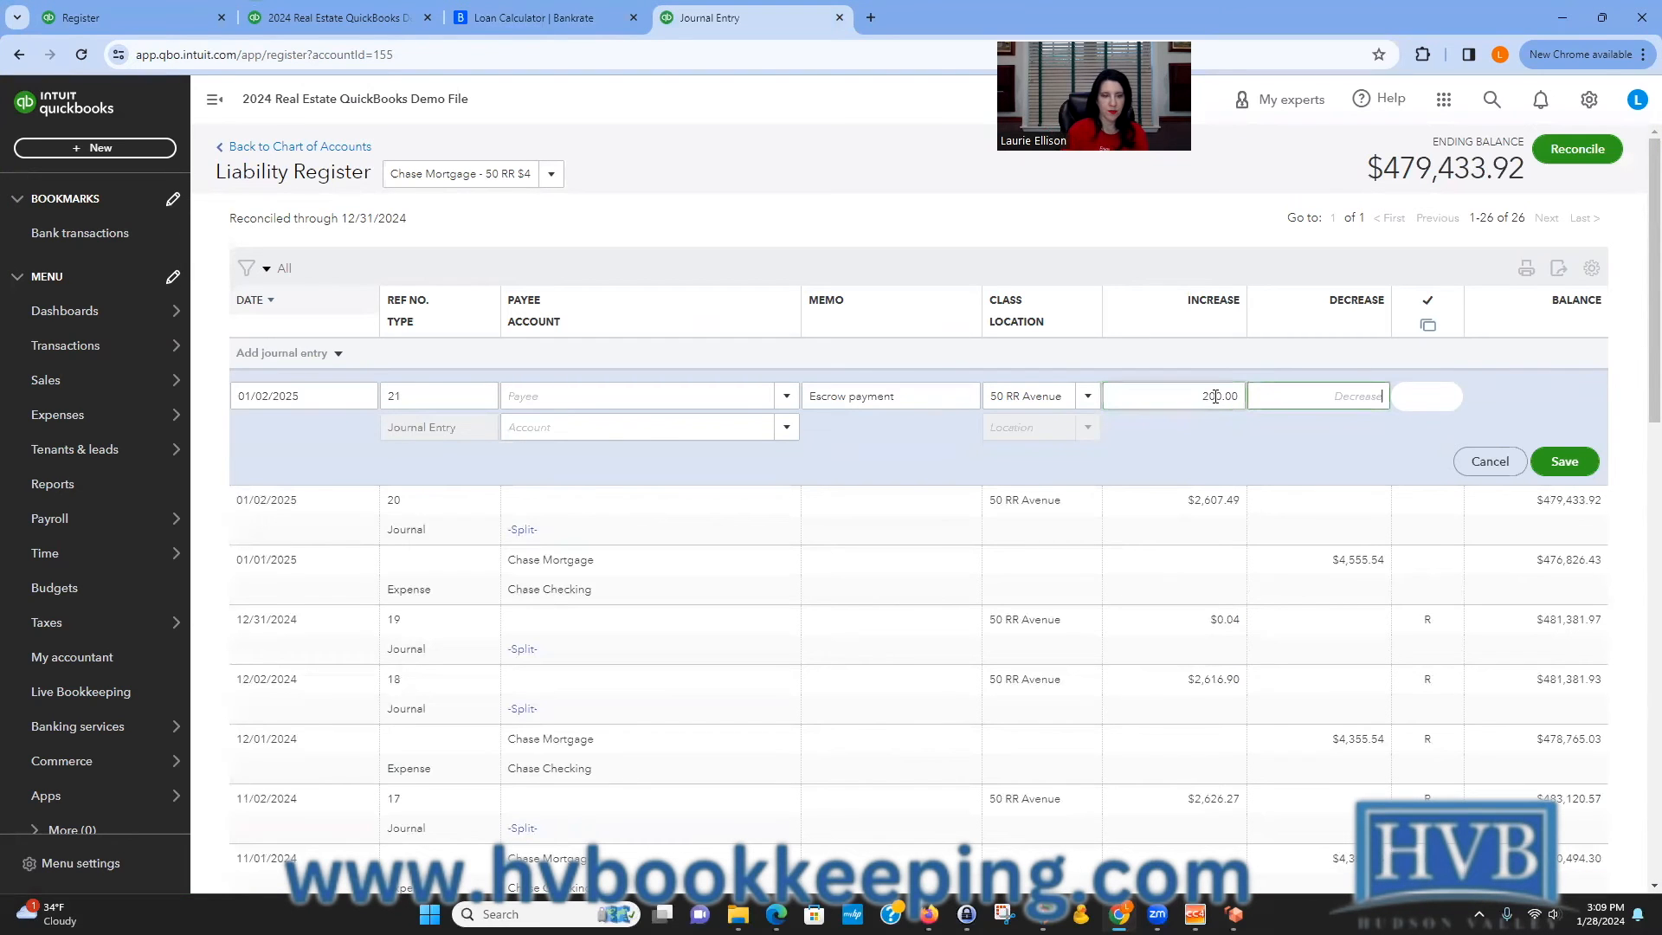
{"action": "left_click", "coordinate": [697, 424]}
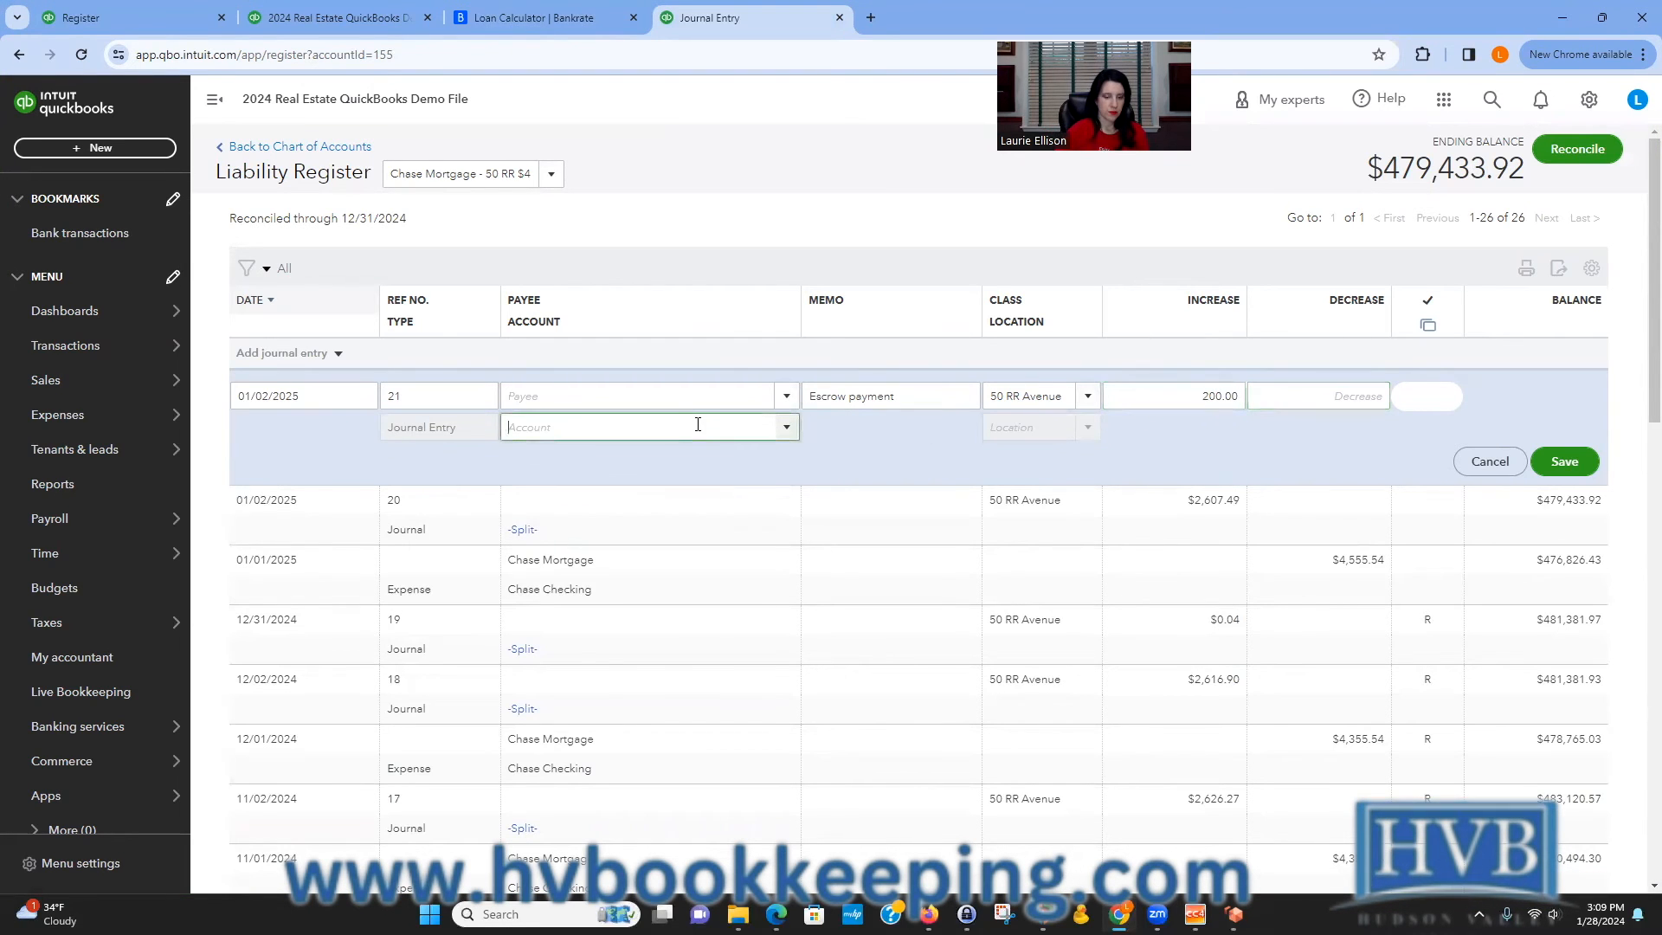
{"action": "type", "text": "es"}
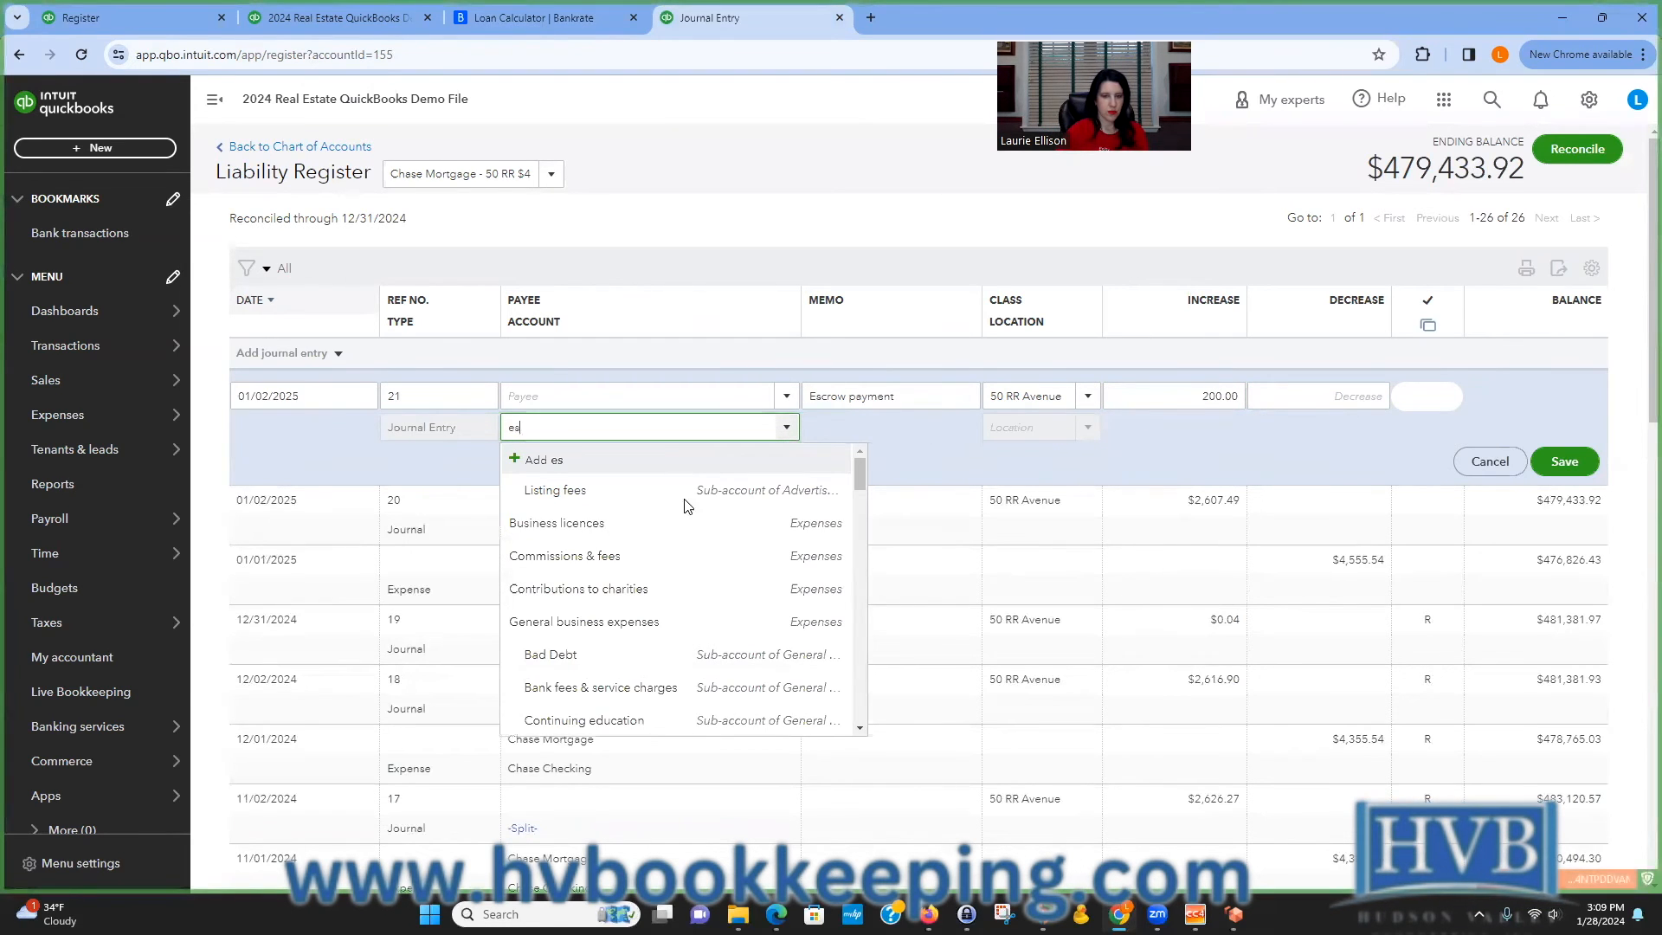
{"action": "key", "text": "BackSpace"}
{"action": "key", "text": "BackSpace"}
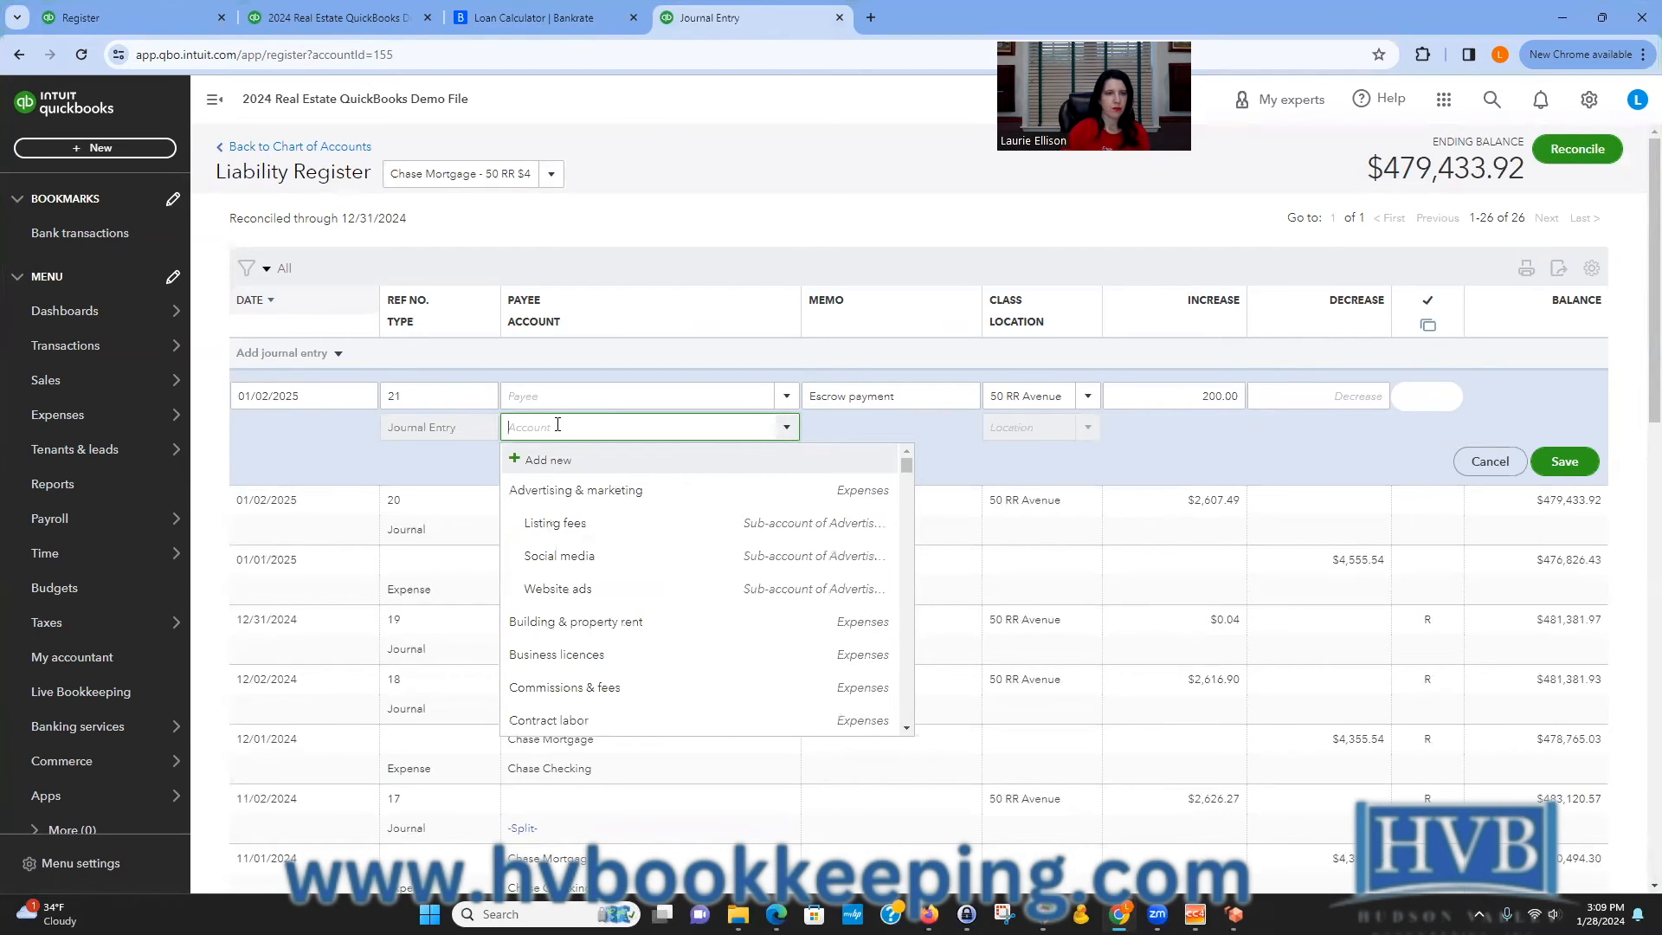
{"action": "left_click", "coordinate": [628, 238]}
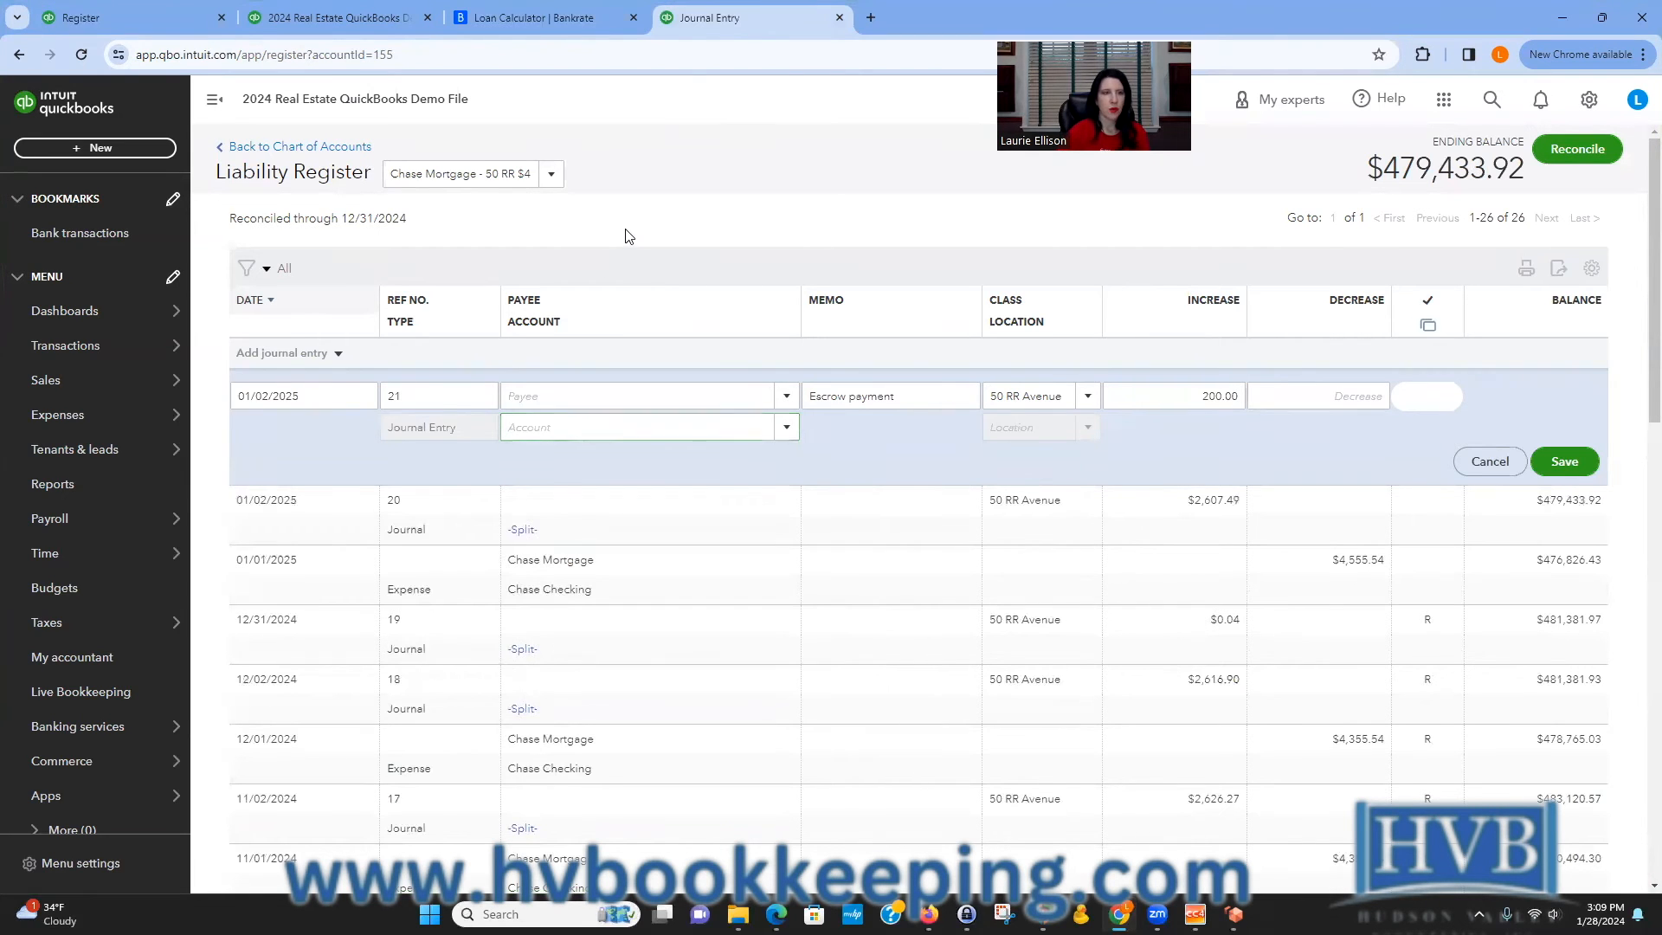
{"action": "left_click", "coordinate": [137, 21]}
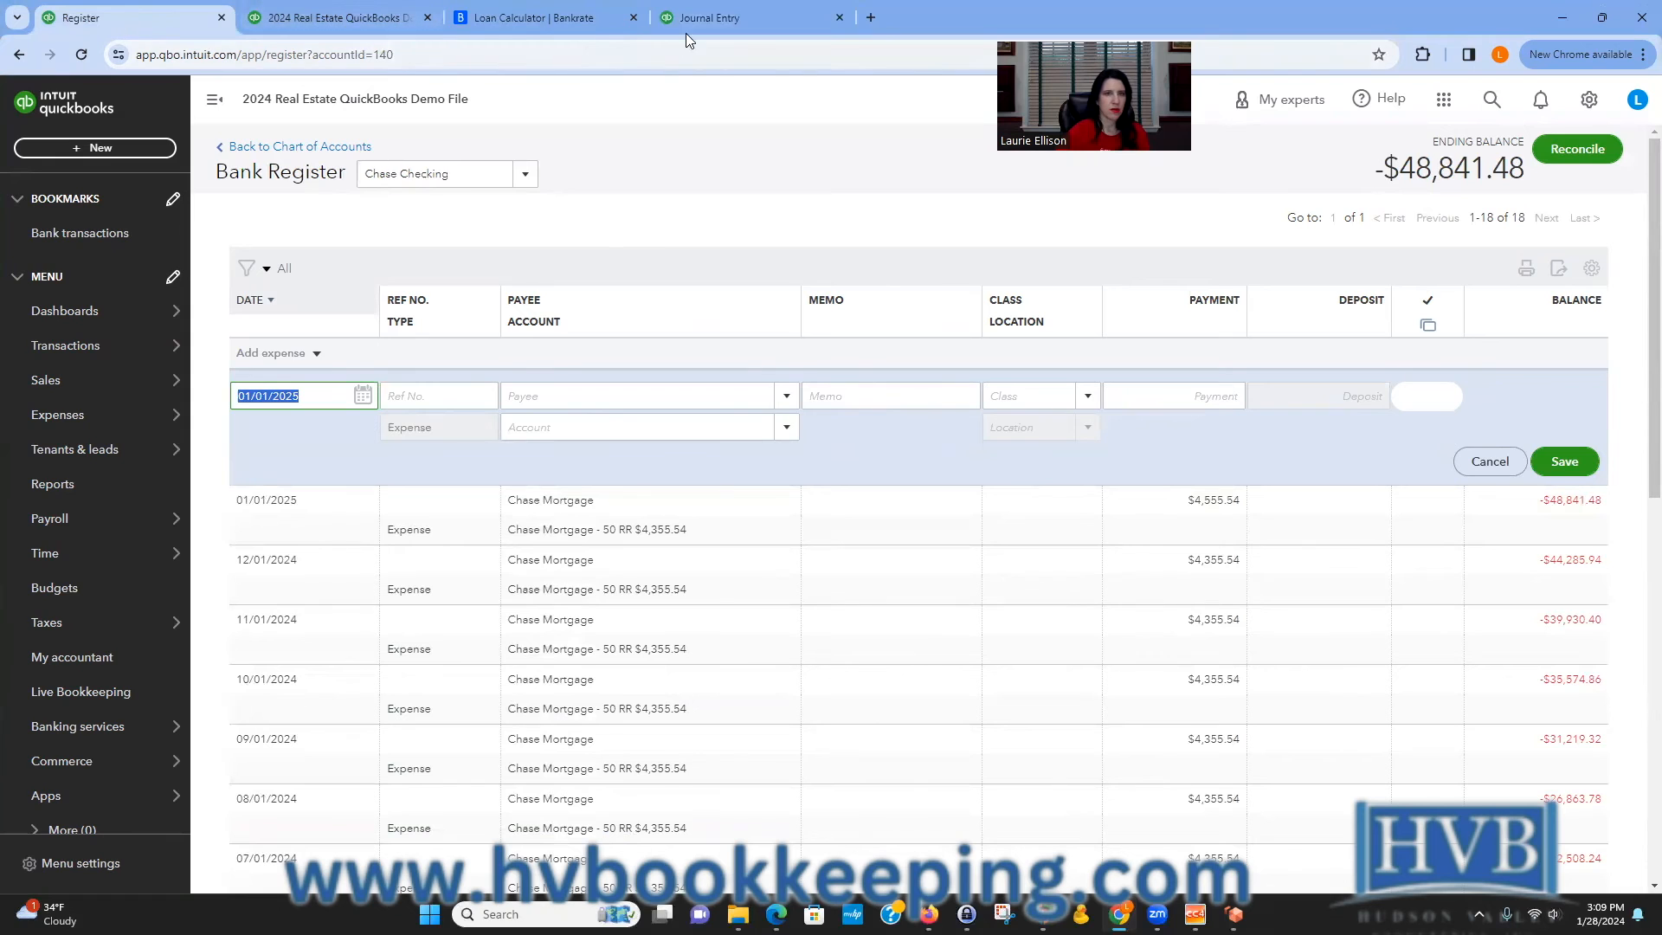
{"action": "left_click", "coordinate": [708, 19]}
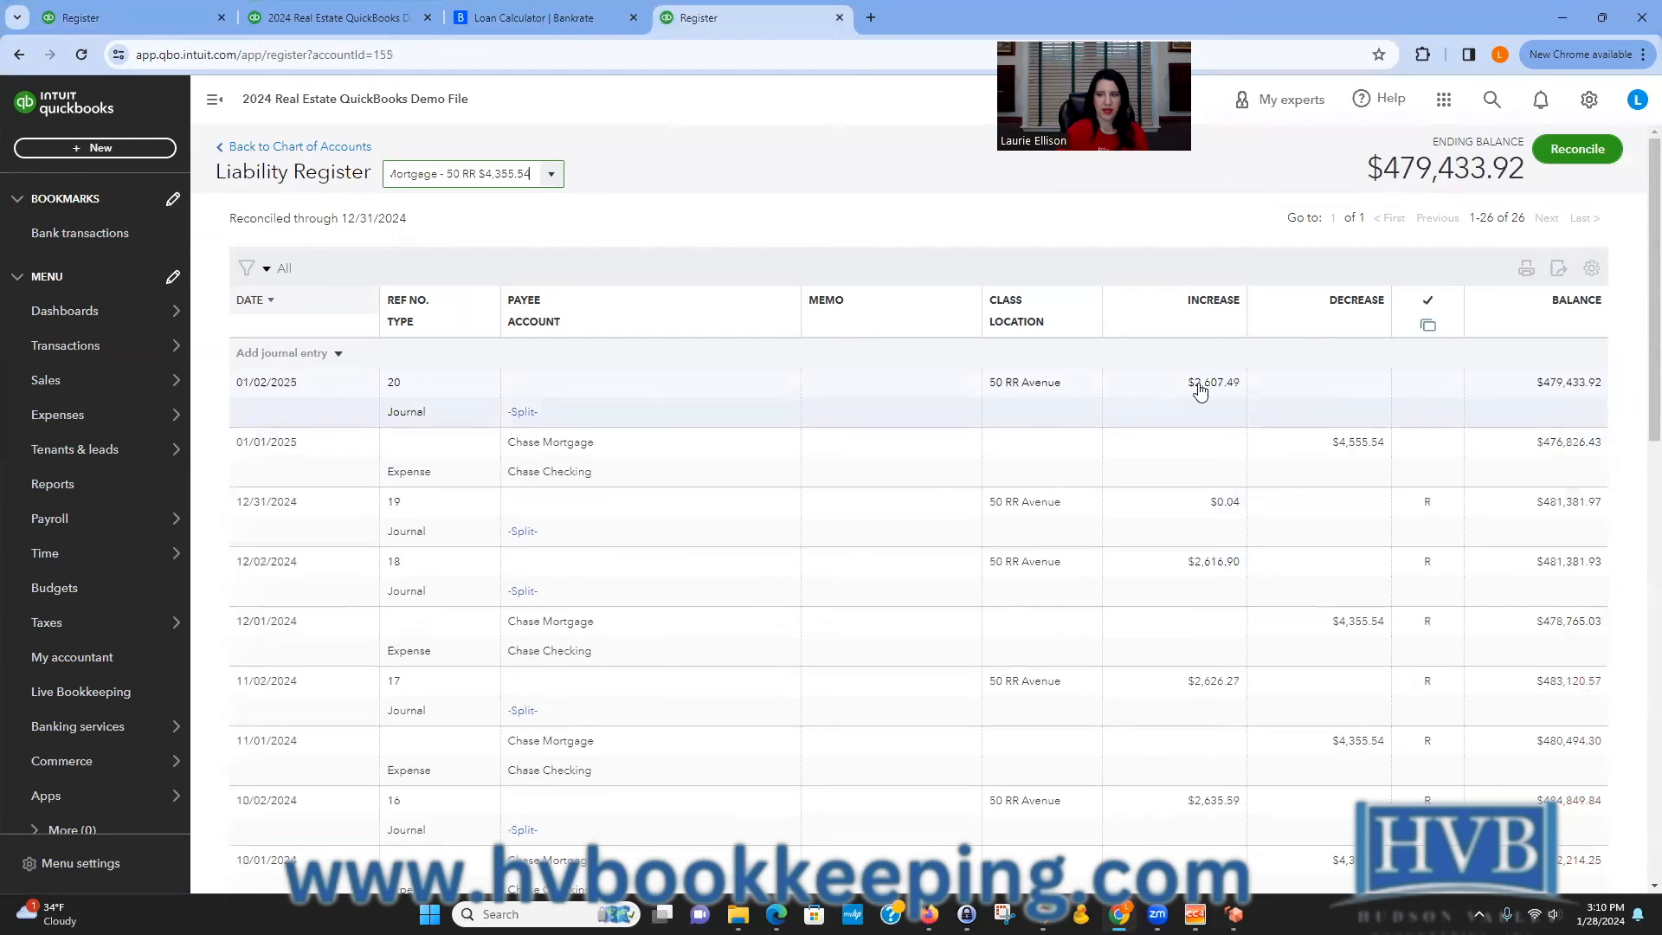
Add a journal entry in the mortgage register dated 01/02/2025 with memo Escrow portion of payment.
{"action": "left_click", "coordinate": [275, 354]}
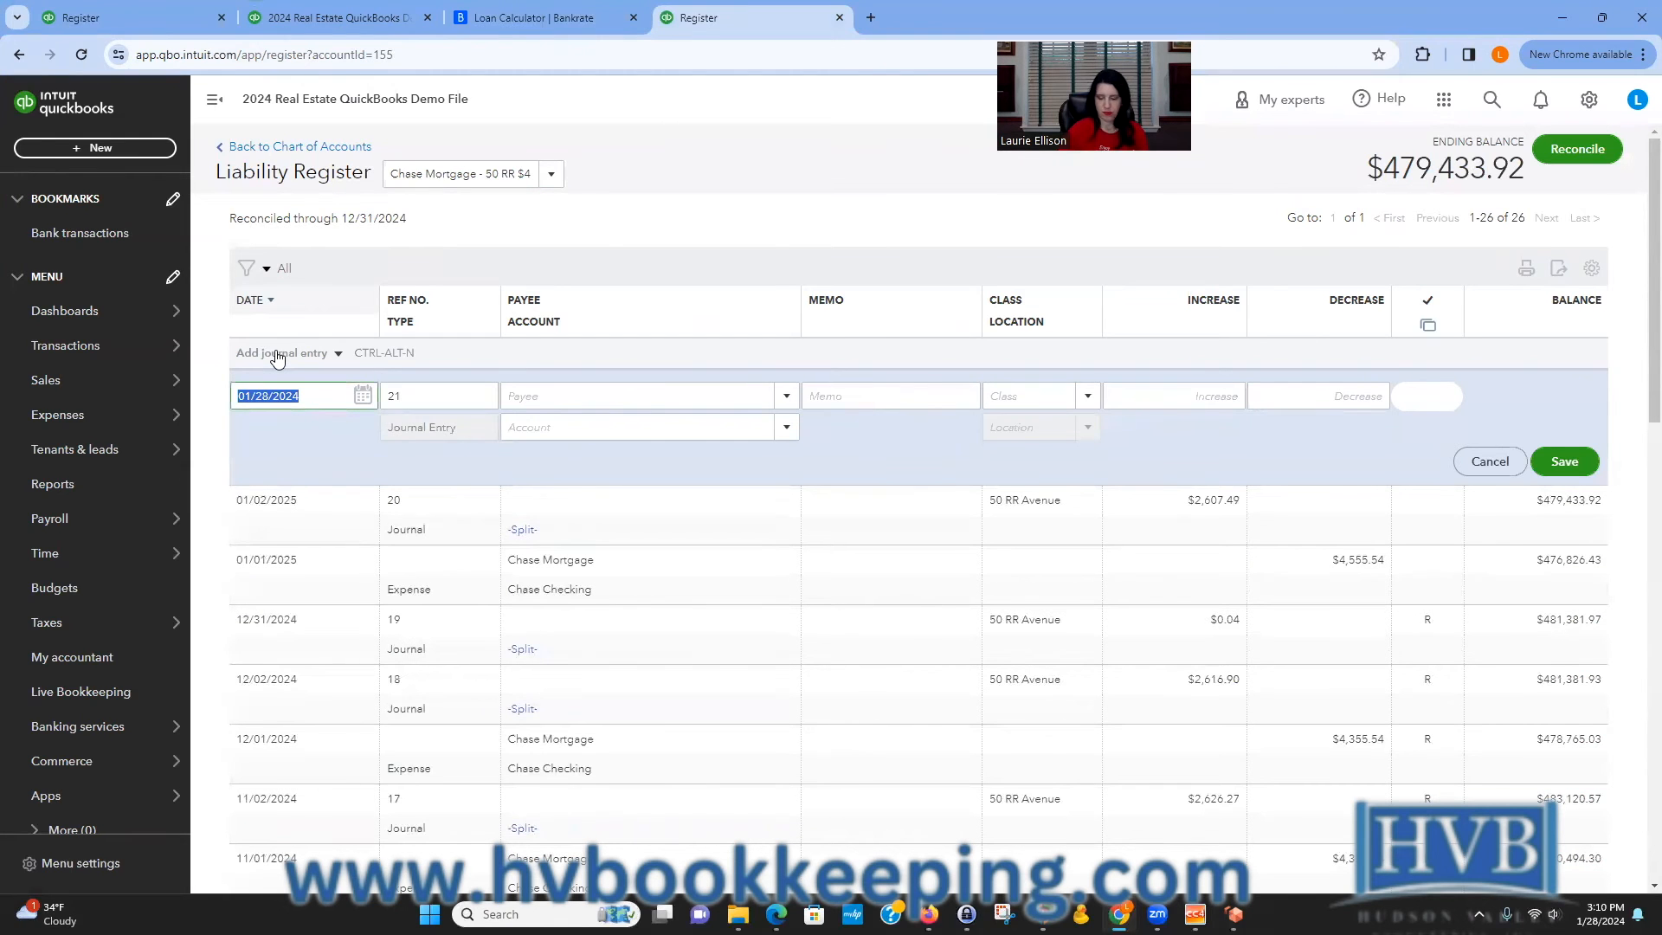
{"action": "type", "text": "1/2/25"}
{"action": "key", "text": "Tab"}
{"action": "key", "text": "Tab"}
{"action": "type", "text": "Escrow portion of payment."}
Enter a 200.00 increase, set the offsetting account to Escrow - 50 RR, and save the entry.
{"action": "key", "text": "Tab"}
{"action": "key", "text": "Tab"}
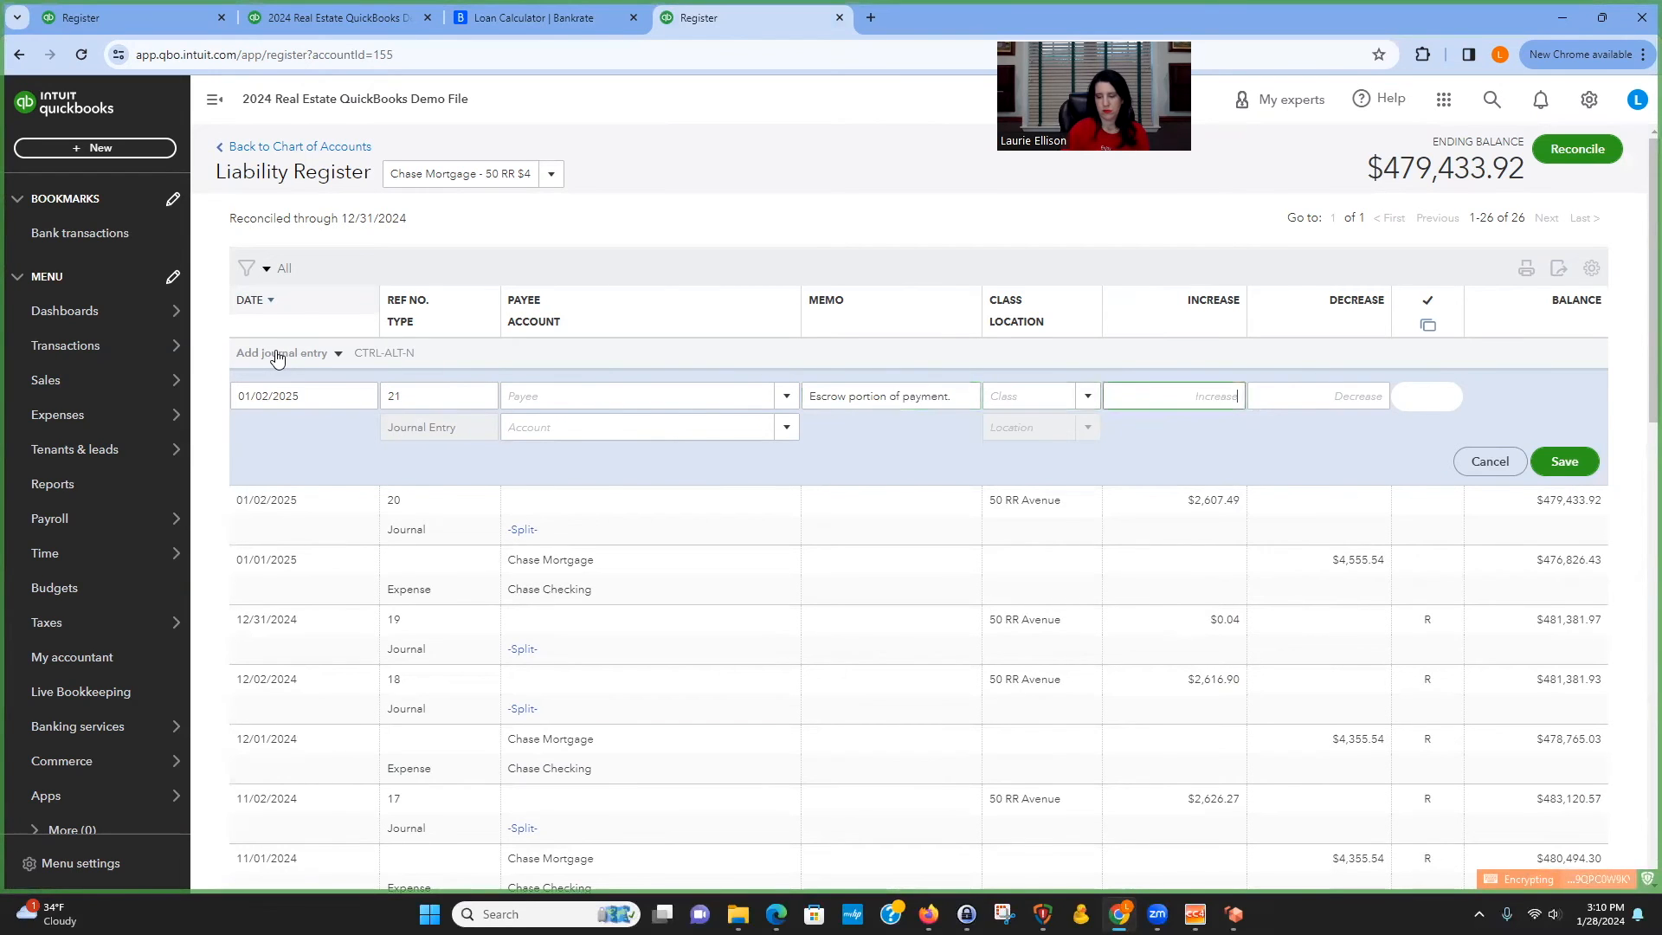
{"action": "type", "text": "200"}
{"action": "key", "text": "Tab"}
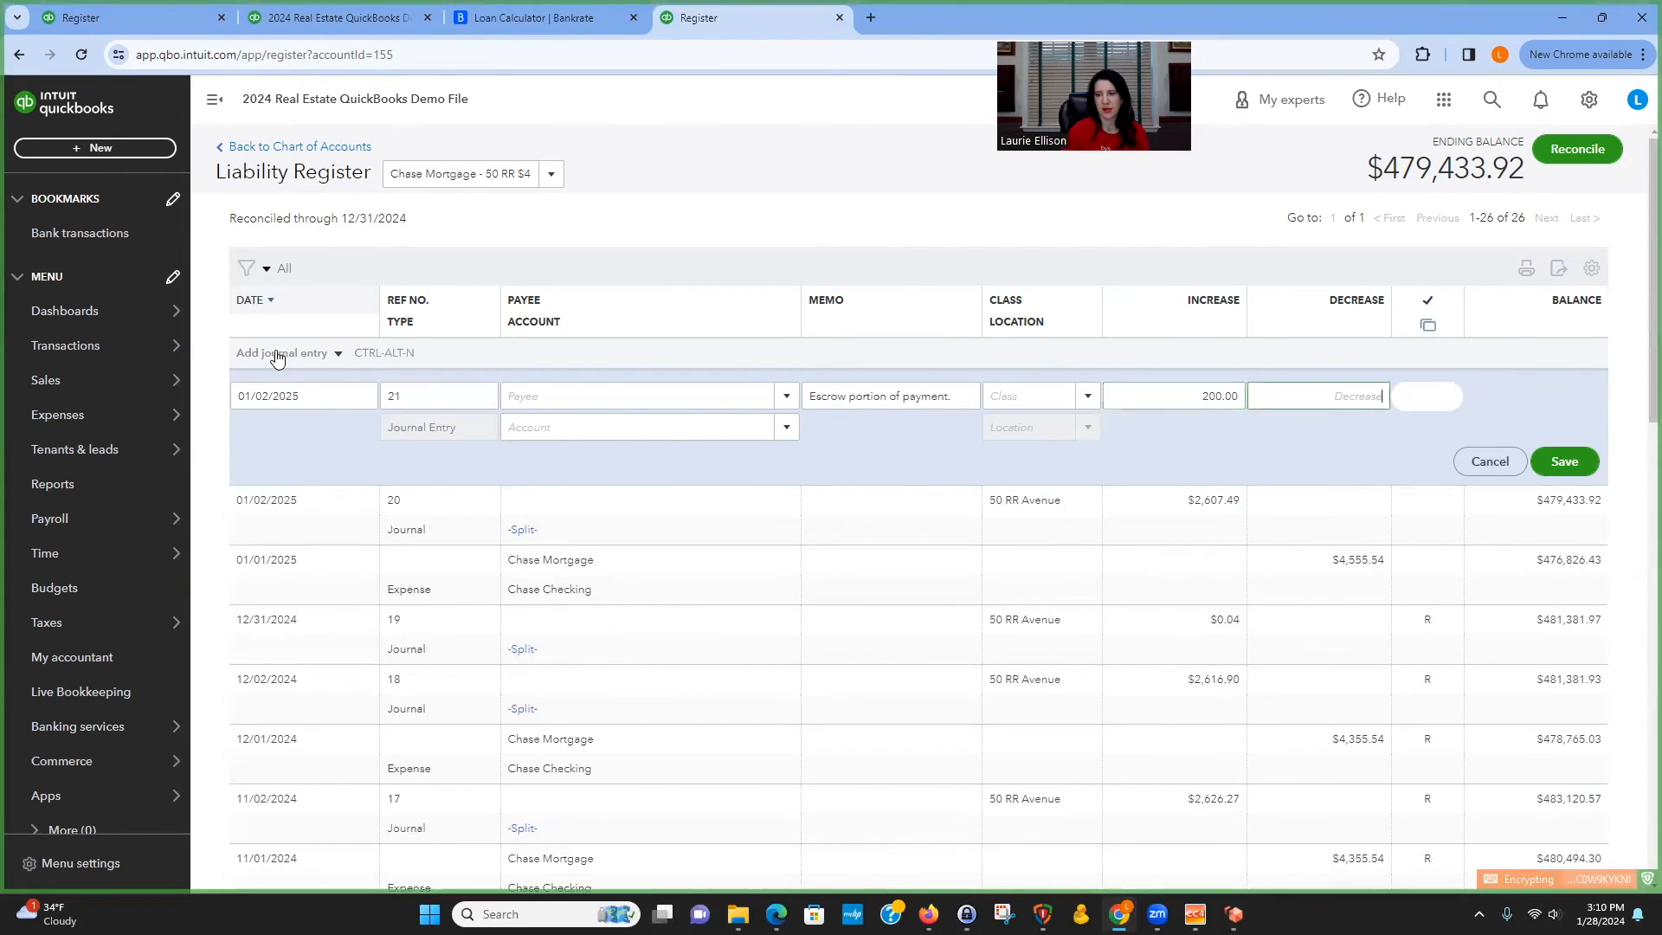
{"action": "key", "text": "Tab"}
{"action": "key", "text": "Tab"}
{"action": "type", "text": "es"}
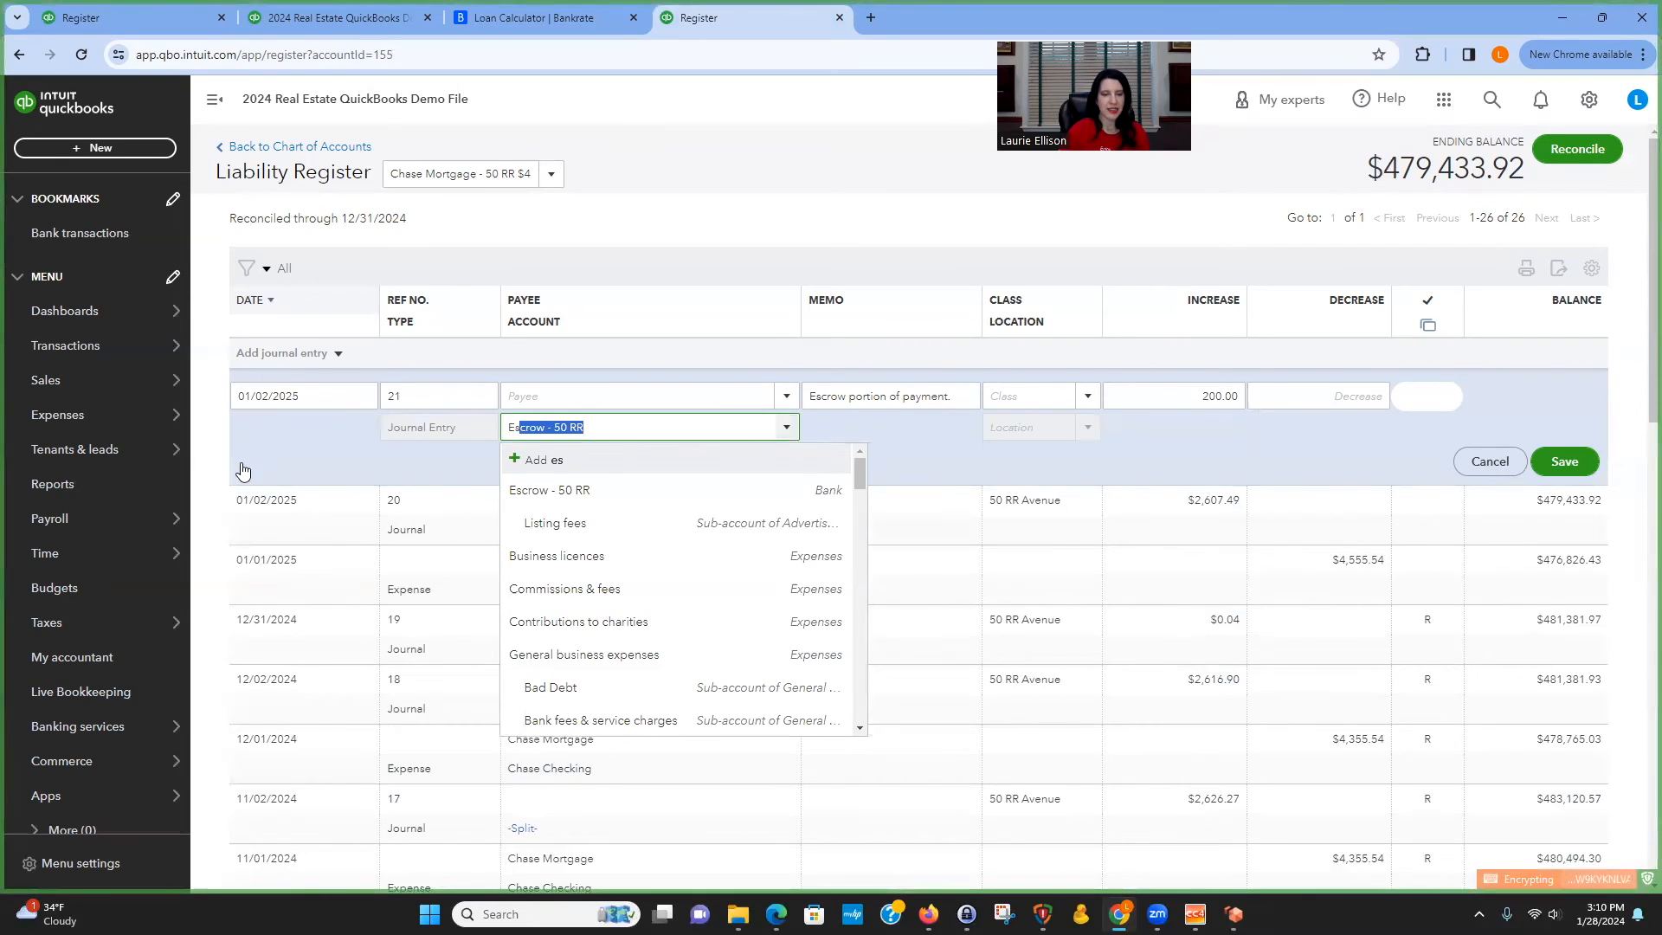
{"action": "left_click", "coordinate": [536, 493]}
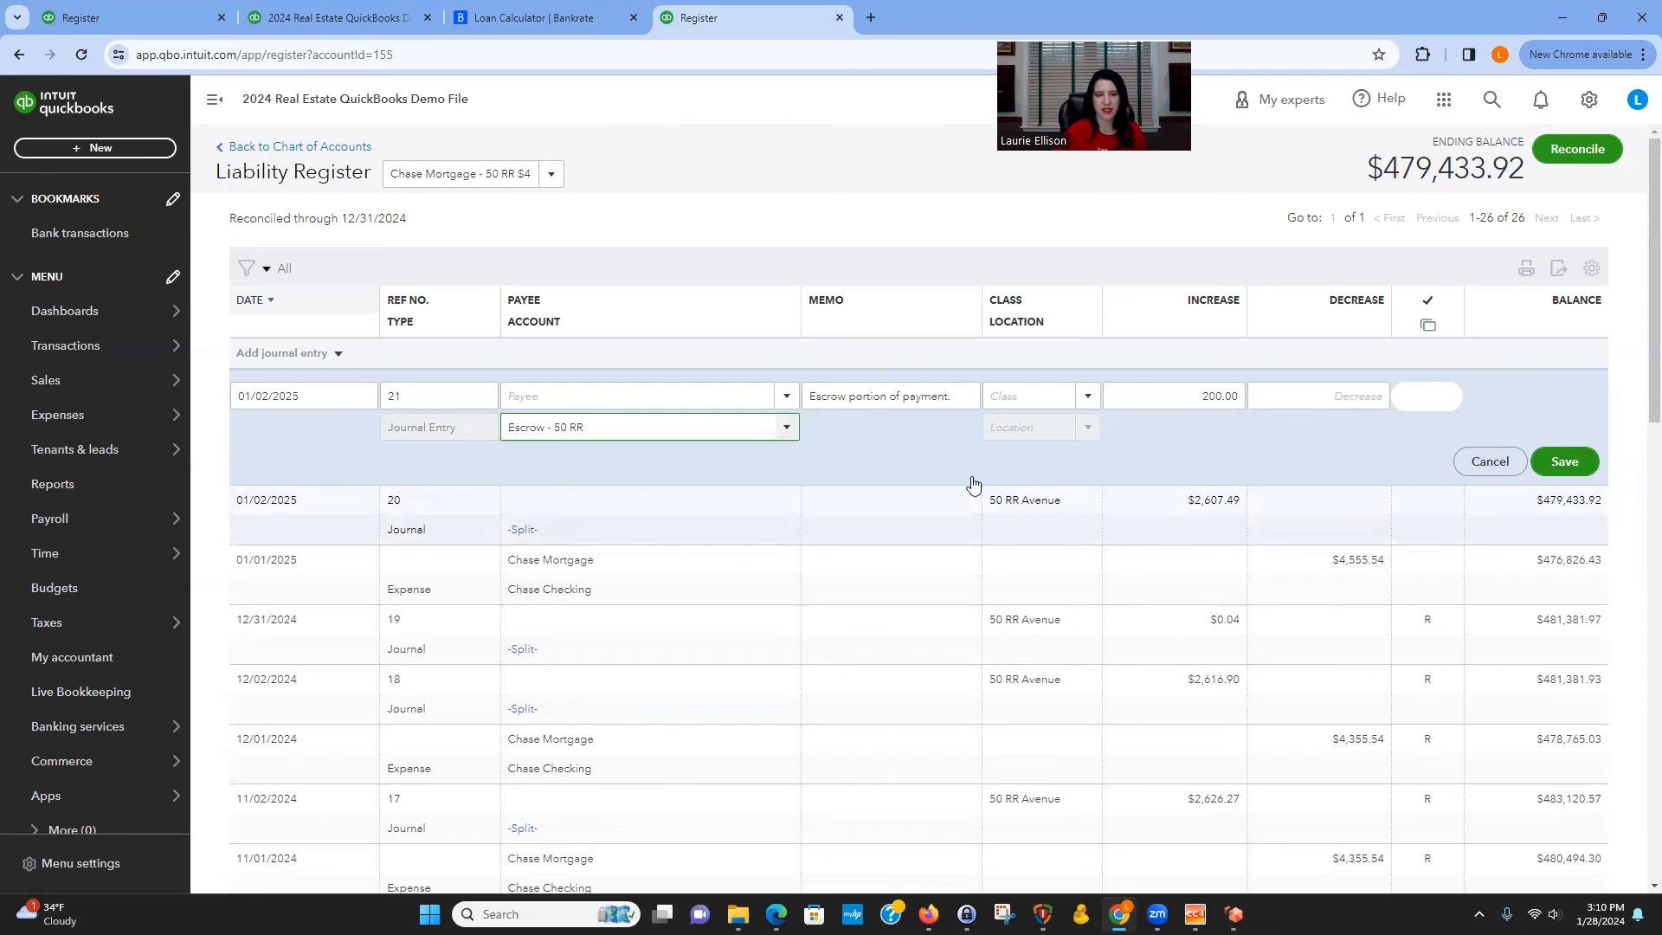
{"action": "left_click", "coordinate": [1568, 463]}
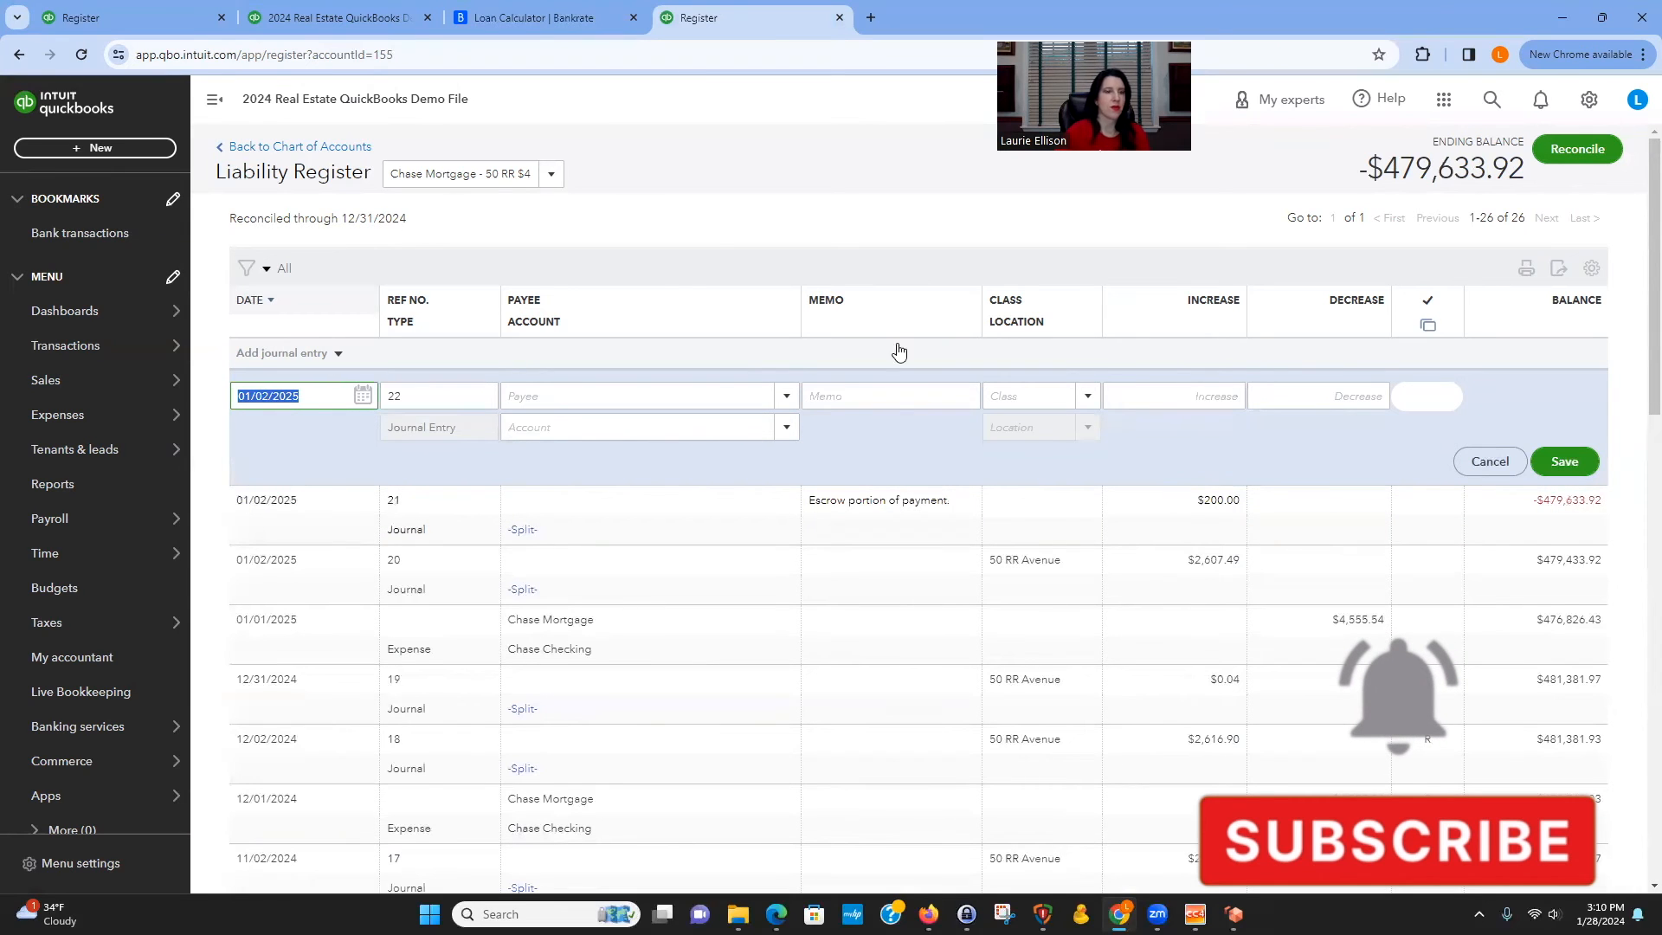
Switch the register to the Escrow - 50 RR account.
{"action": "left_click", "coordinate": [550, 174]}
{"action": "scroll", "coordinate": [516, 349], "scroll_direction": "up", "scroll_amount": 5}
{"action": "scroll", "coordinate": [516, 348], "scroll_direction": "down", "scroll_amount": 10}
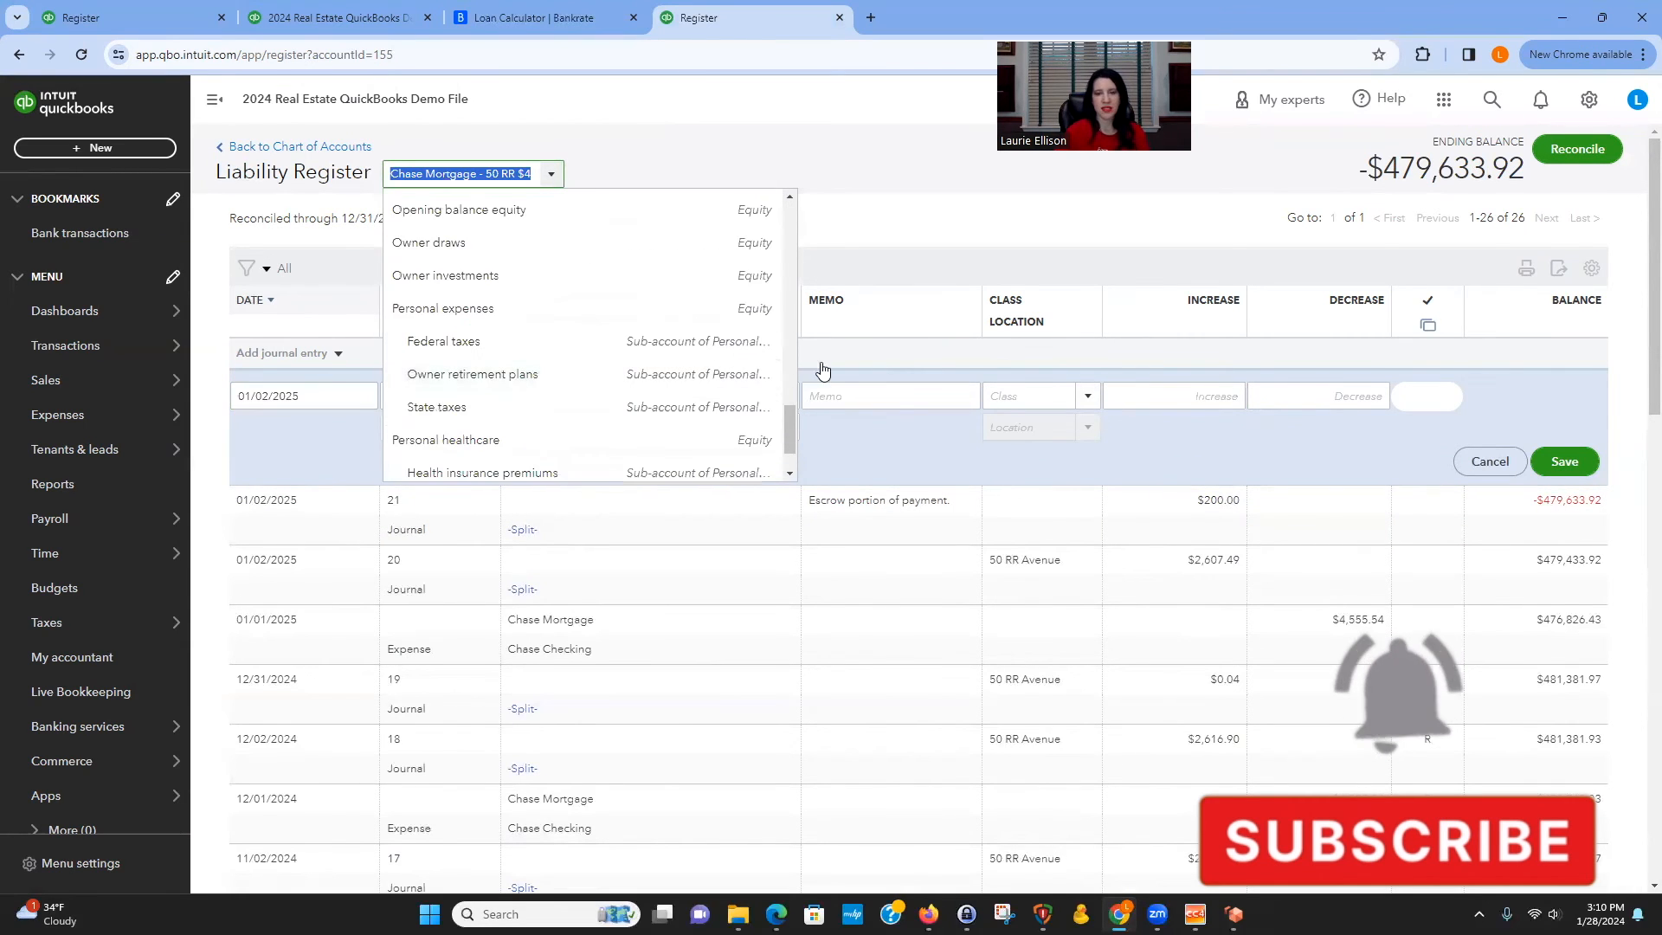
{"action": "scroll", "coordinate": [654, 410], "scroll_direction": "up", "scroll_amount": 10}
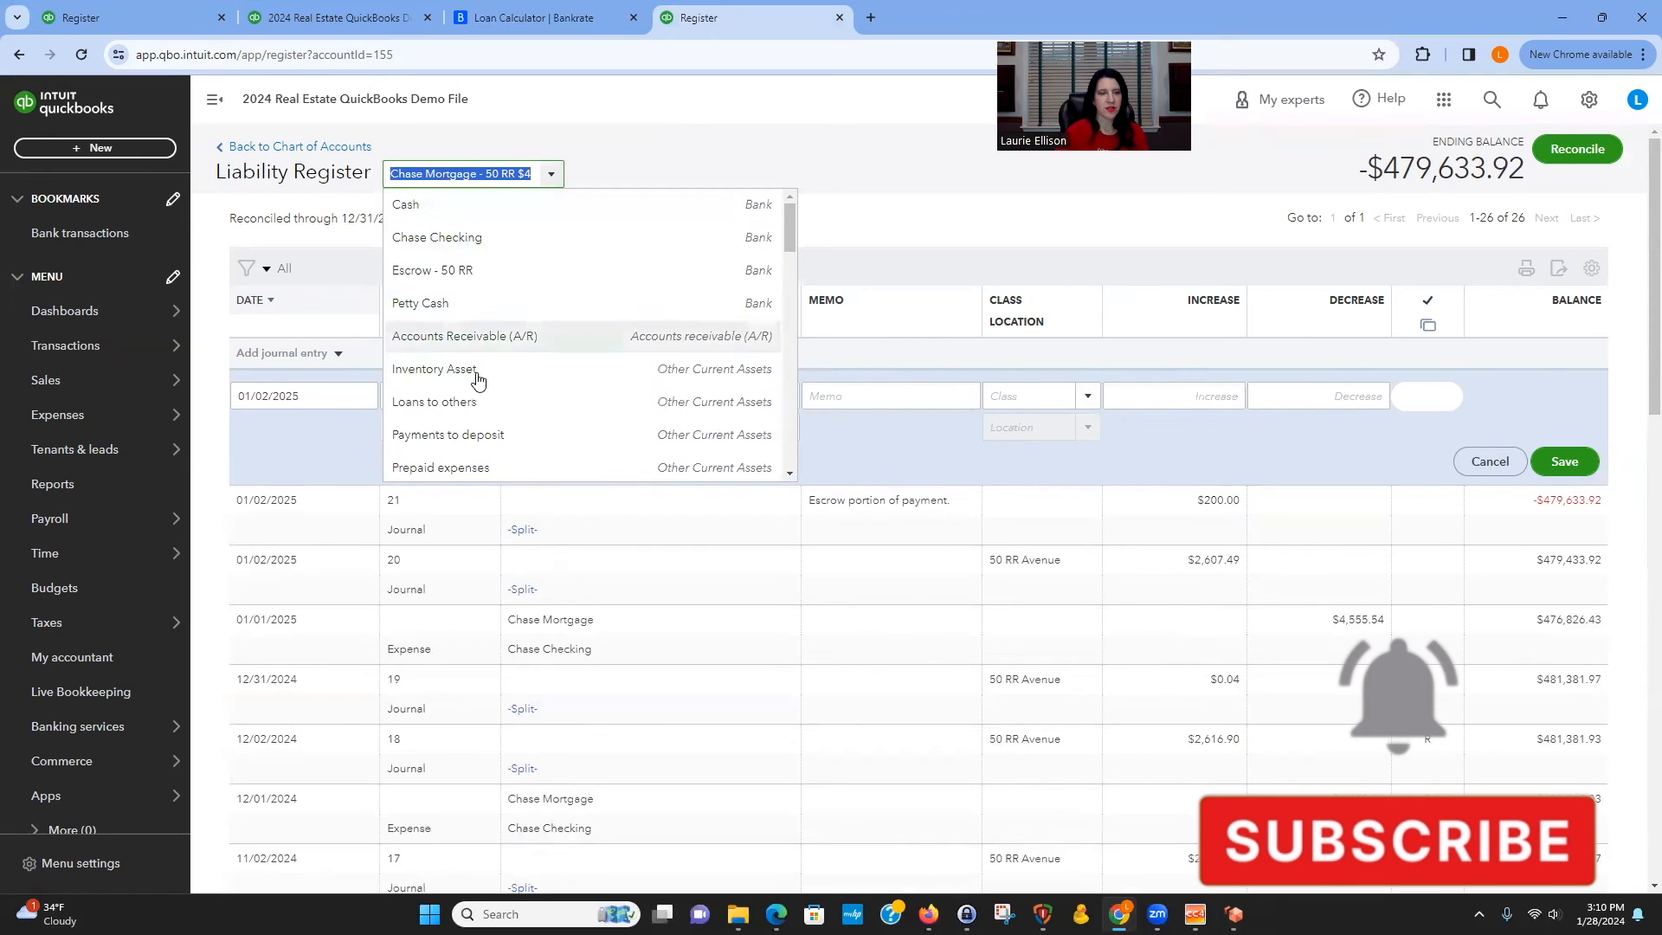
{"action": "left_click", "coordinate": [462, 268]}
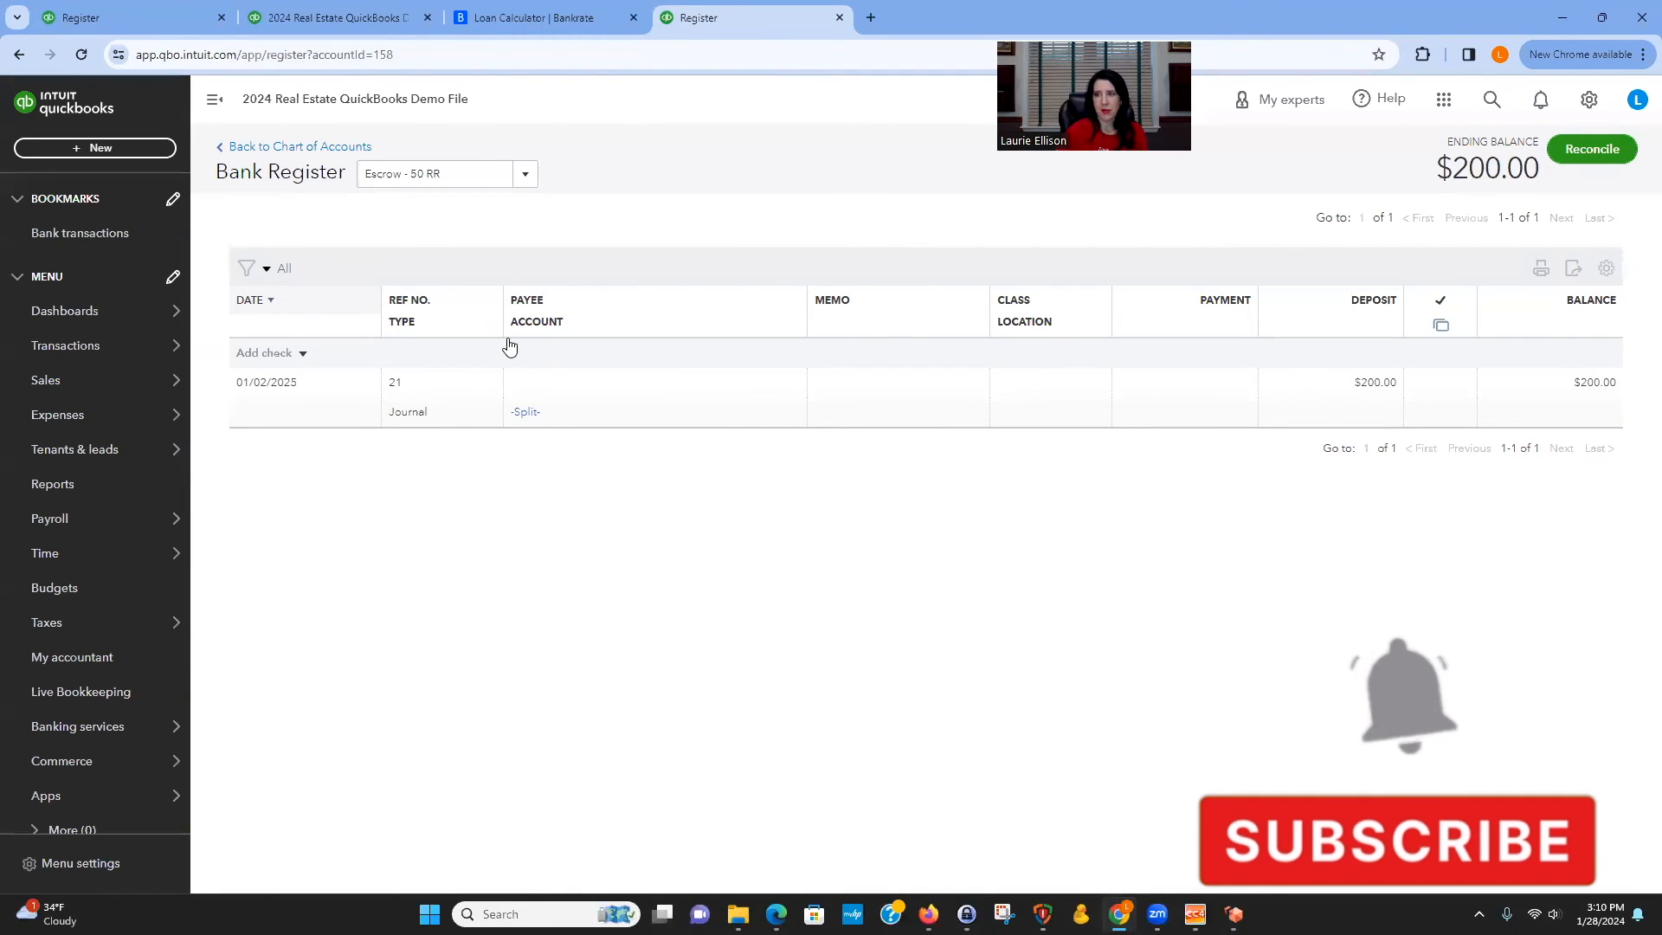
Start a new expense in the escrow register dated 01/31/2020.
{"action": "left_click", "coordinate": [297, 355]}
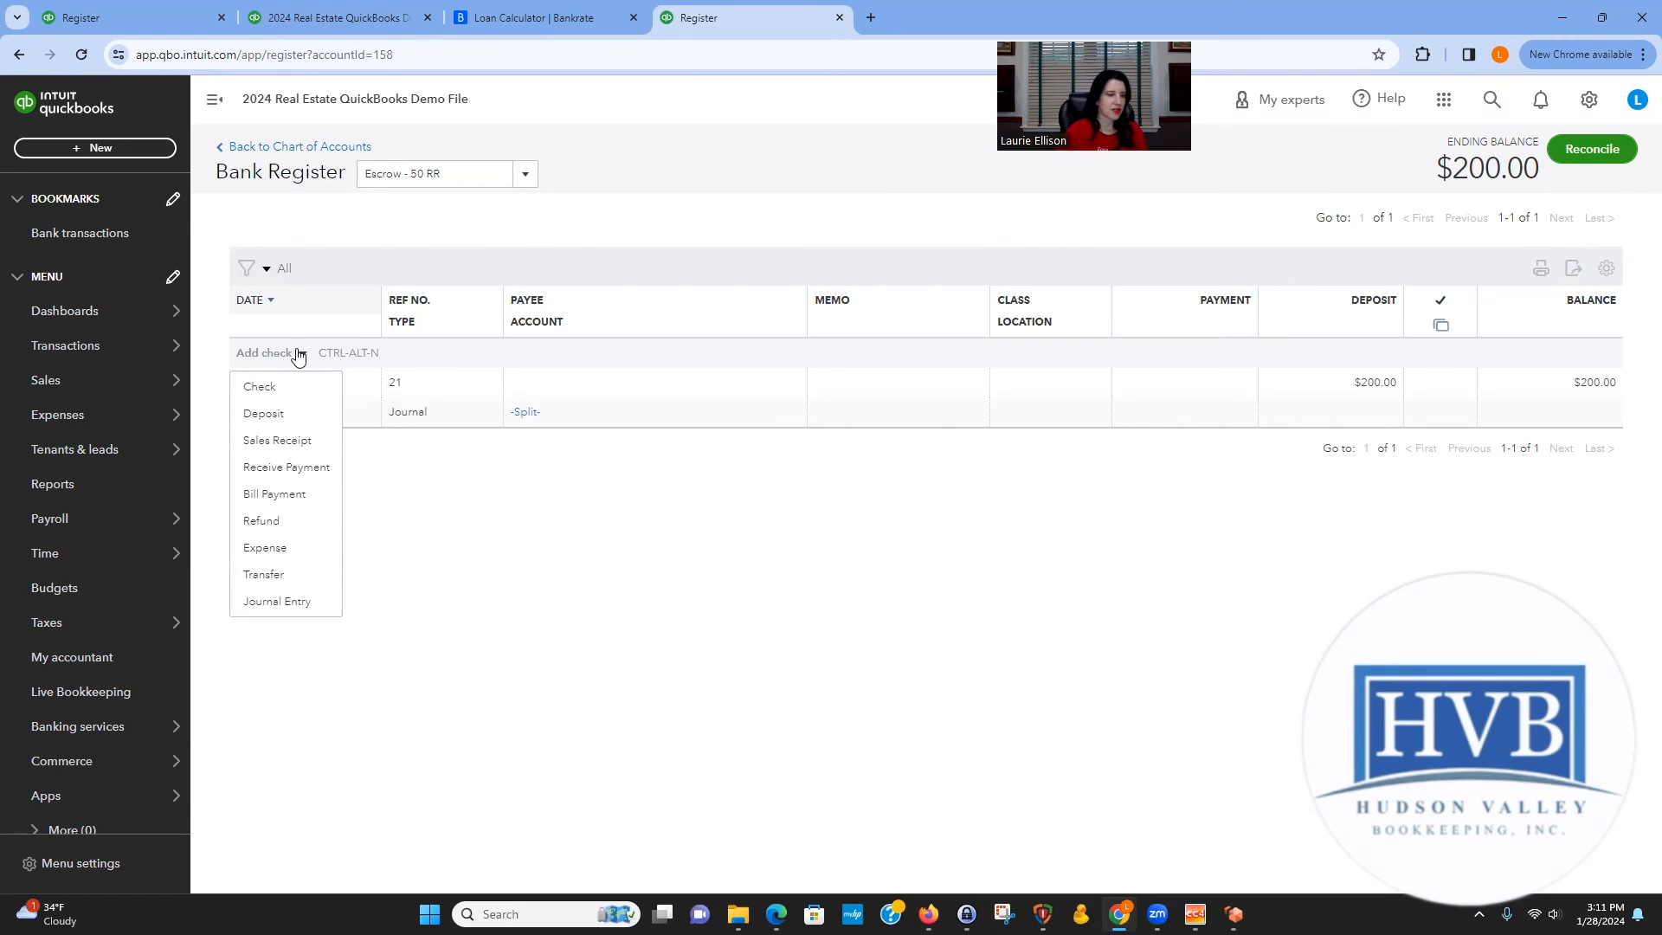
{"action": "left_click", "coordinate": [275, 548]}
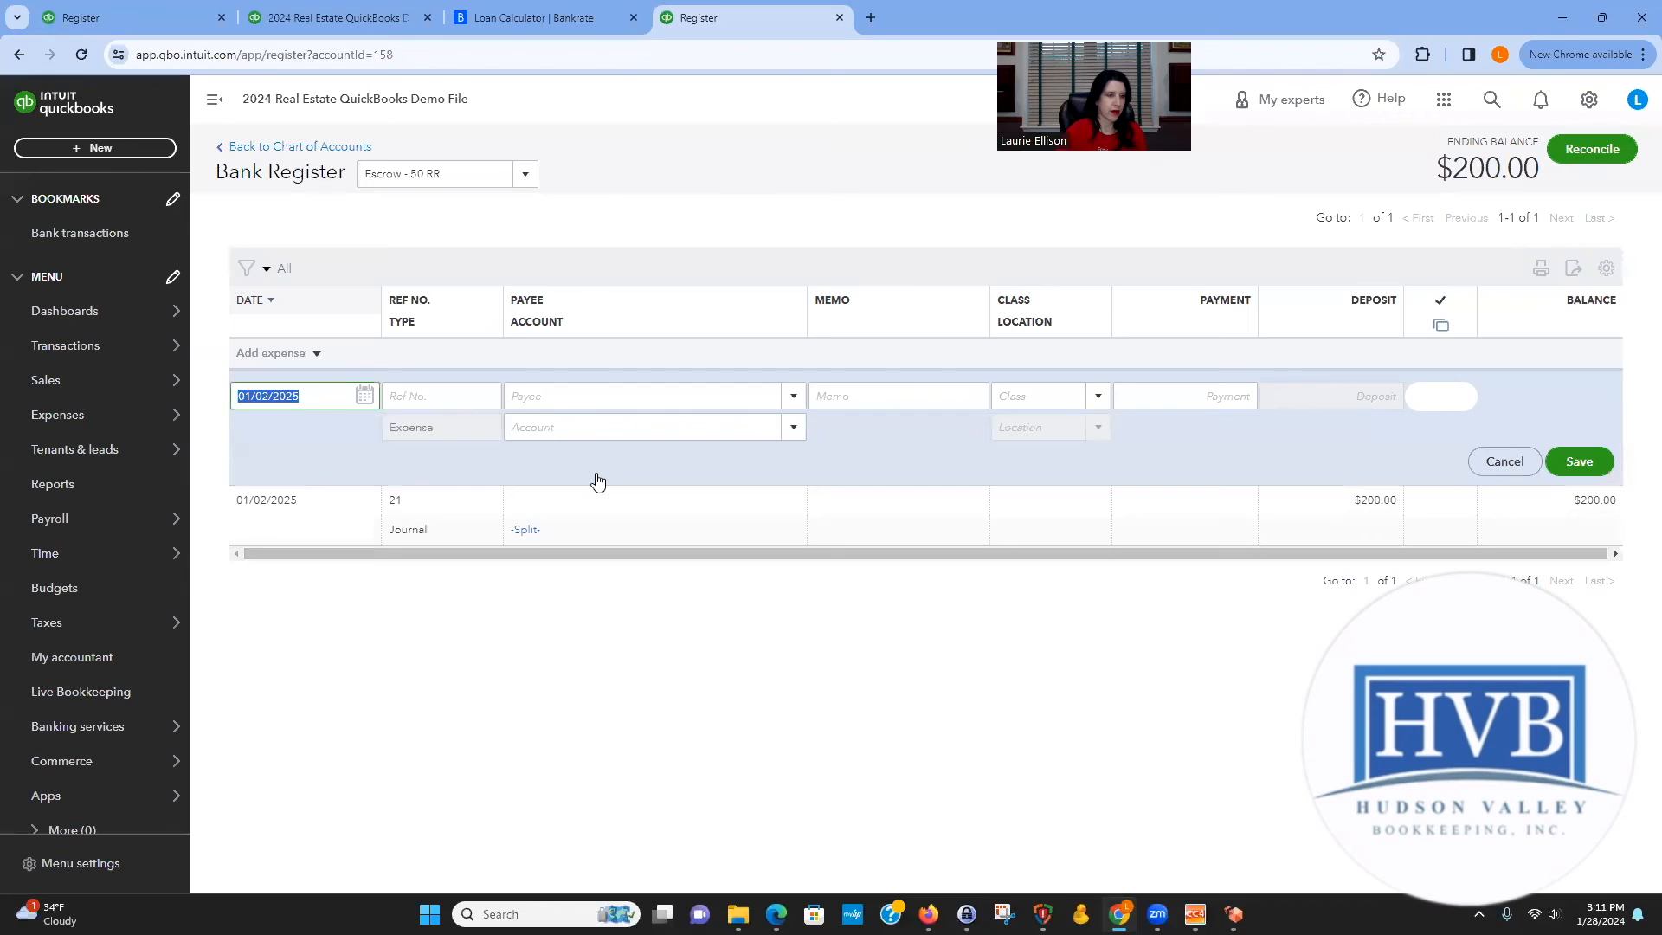
{"action": "type", "text": "1/"}
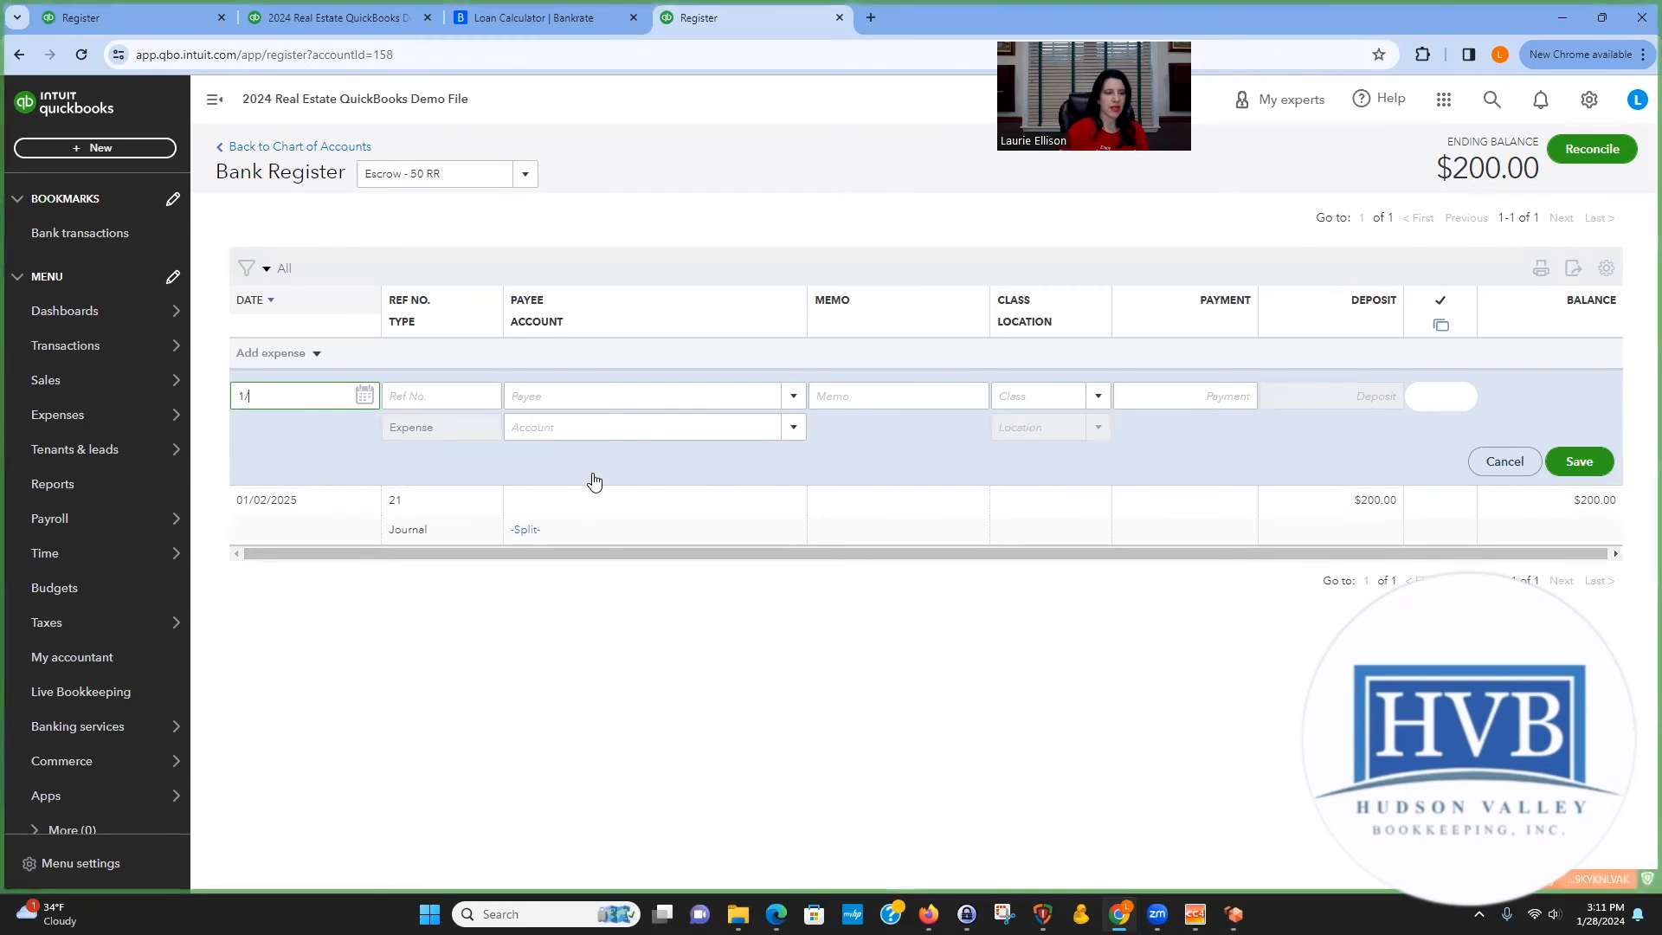
{"action": "type", "text": "31/20"}
{"action": "key", "text": "Tab"}
{"action": "key", "text": "Tab"}
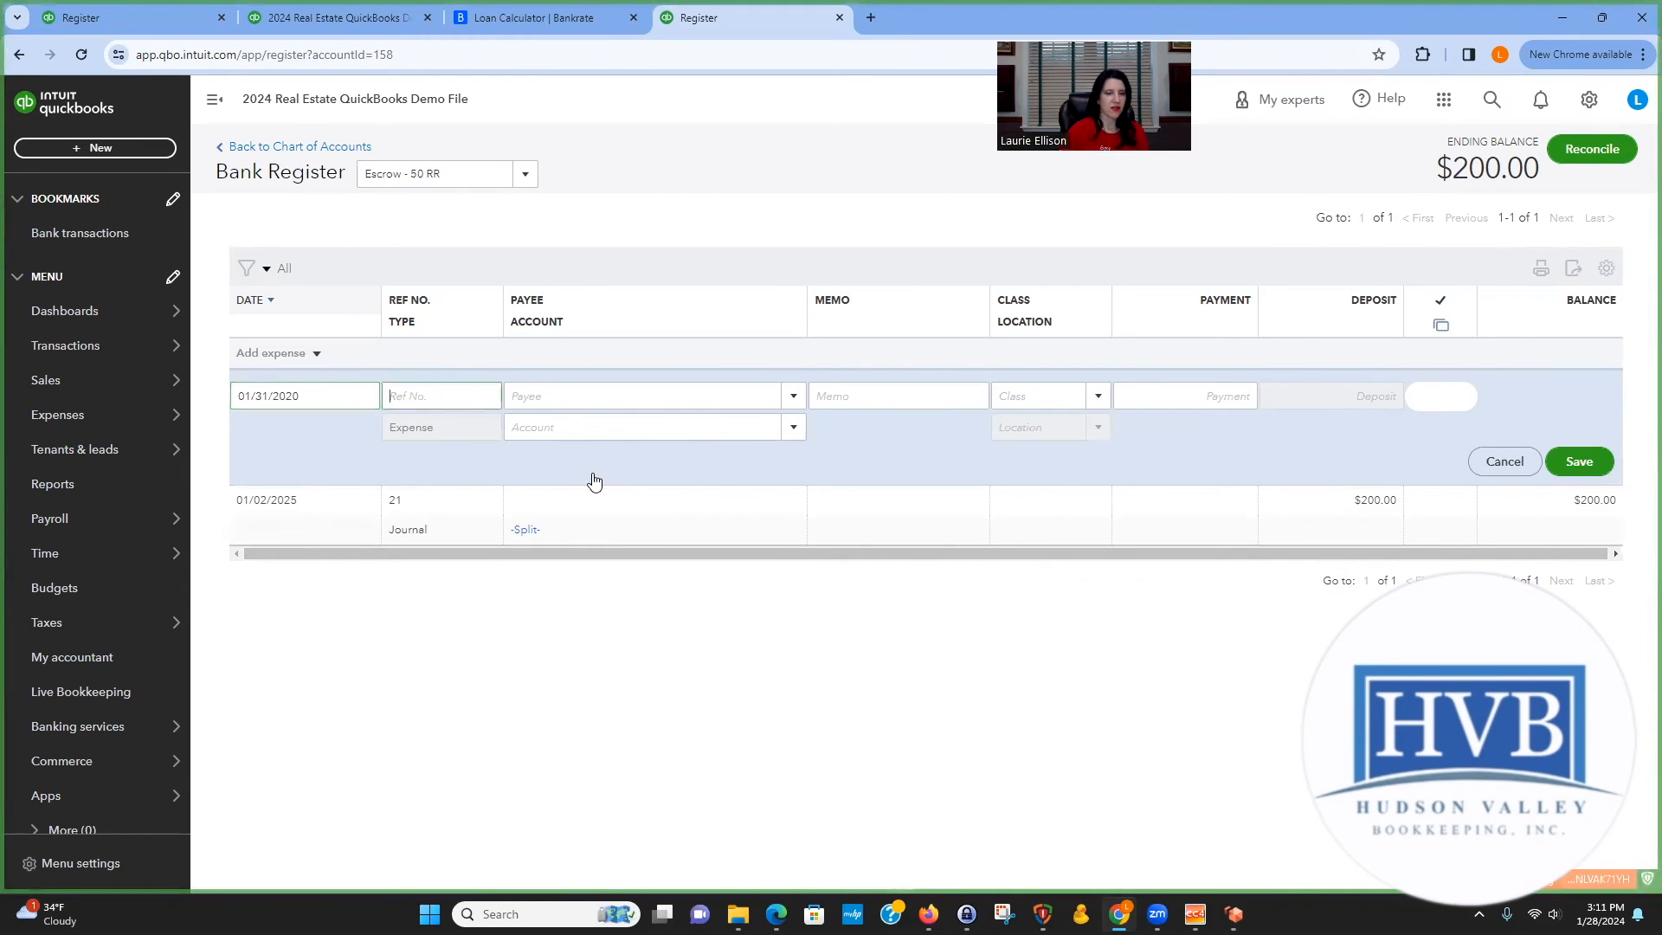
Add Travelers Insurance as a new vendor and set it as the expense's payee.
{"action": "type", "text": "T"}
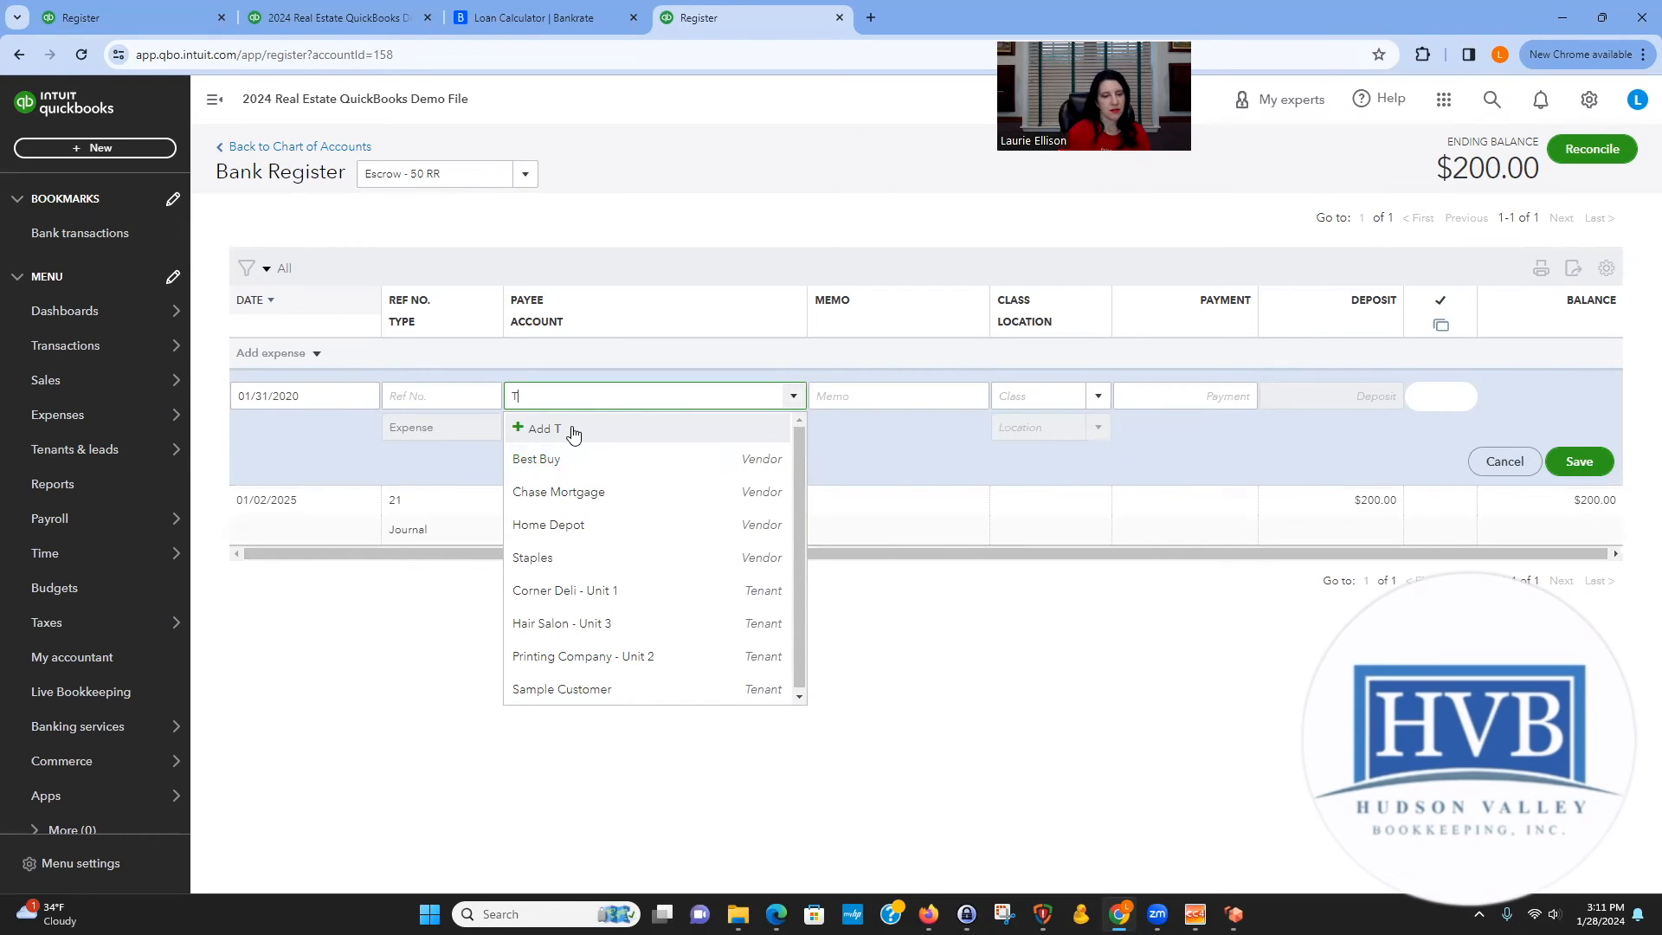
{"action": "type", "text": "r"}
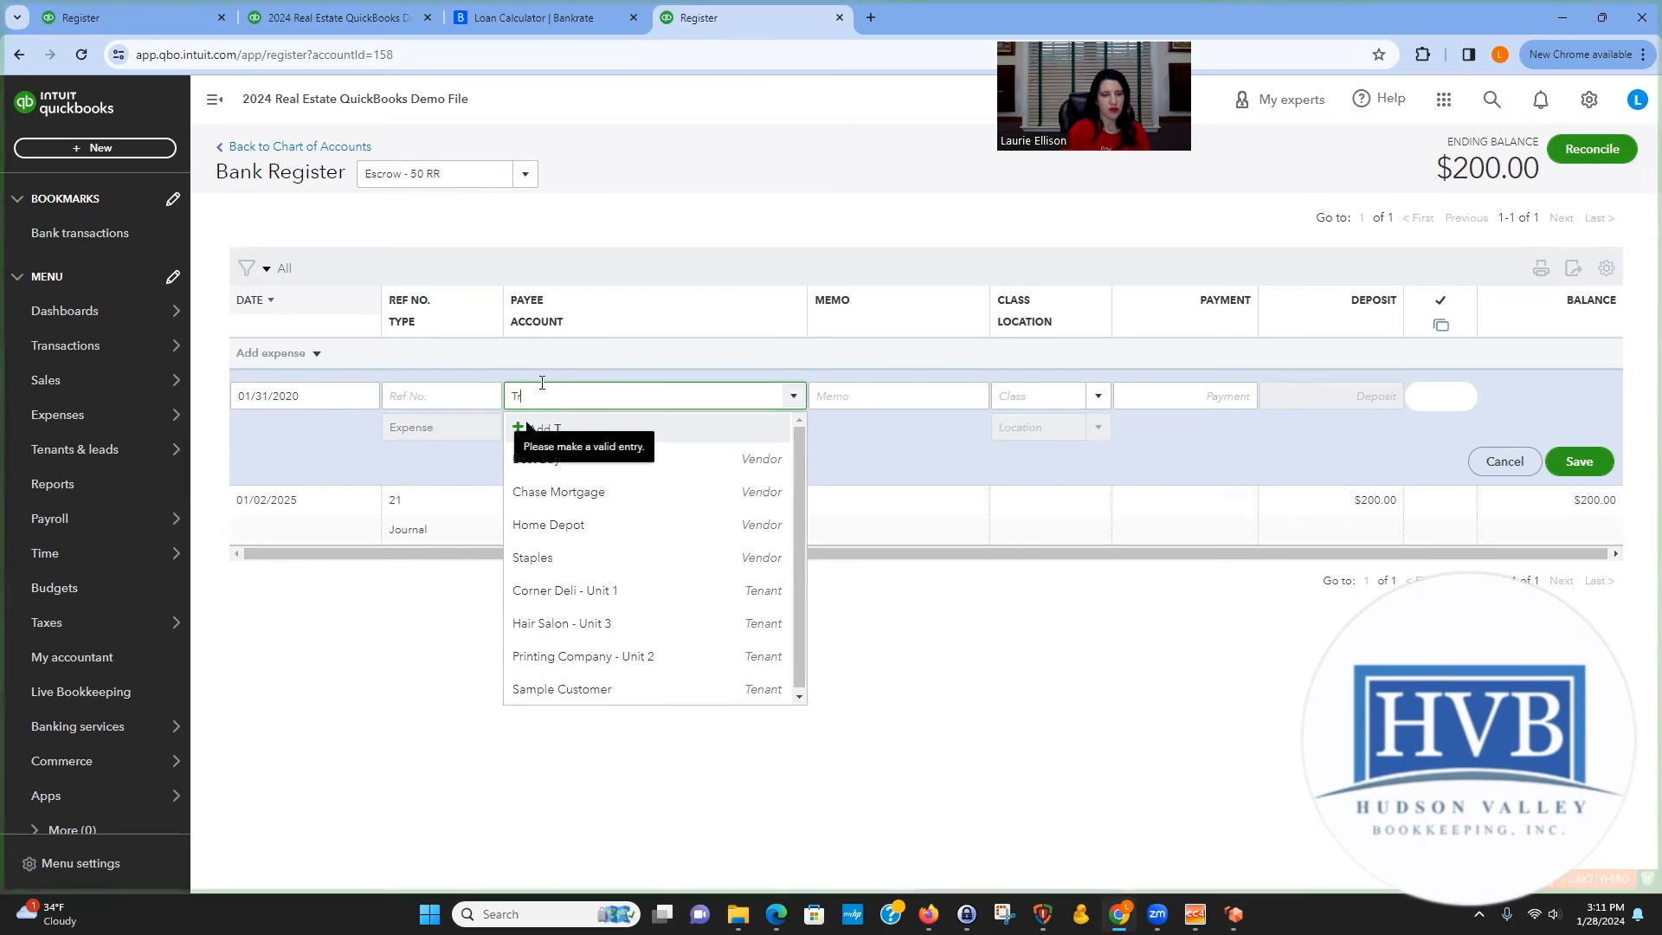
{"action": "type", "text": "avelers Insurance"}
{"action": "left_click", "coordinate": [639, 429]}
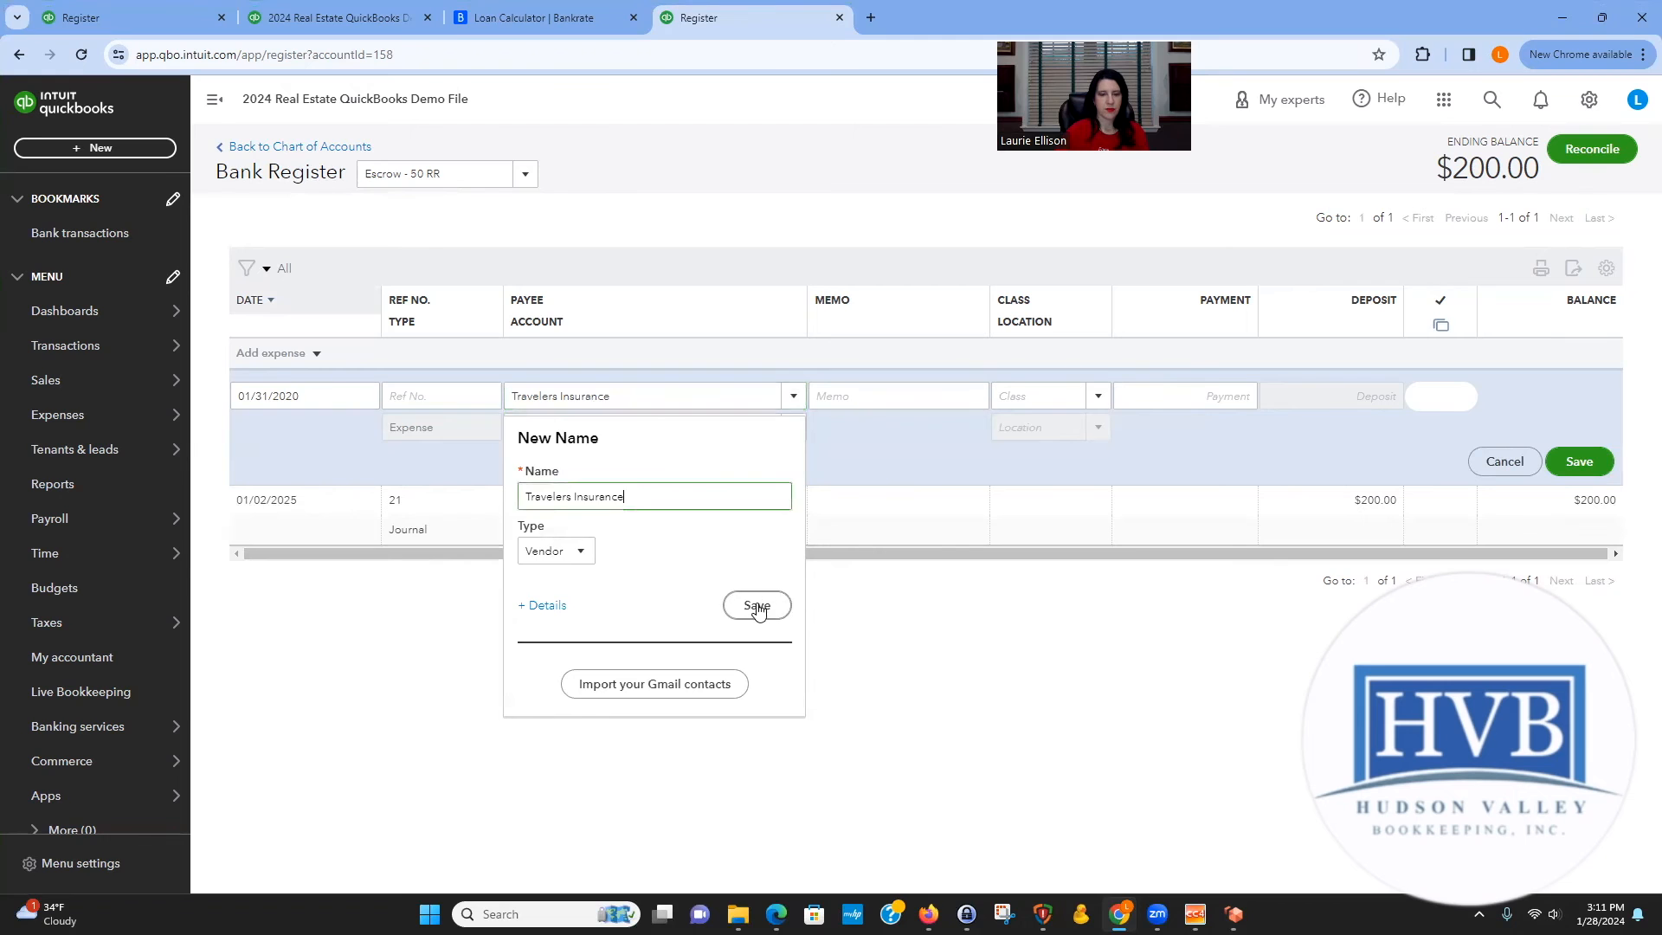
{"action": "left_click", "coordinate": [758, 606]}
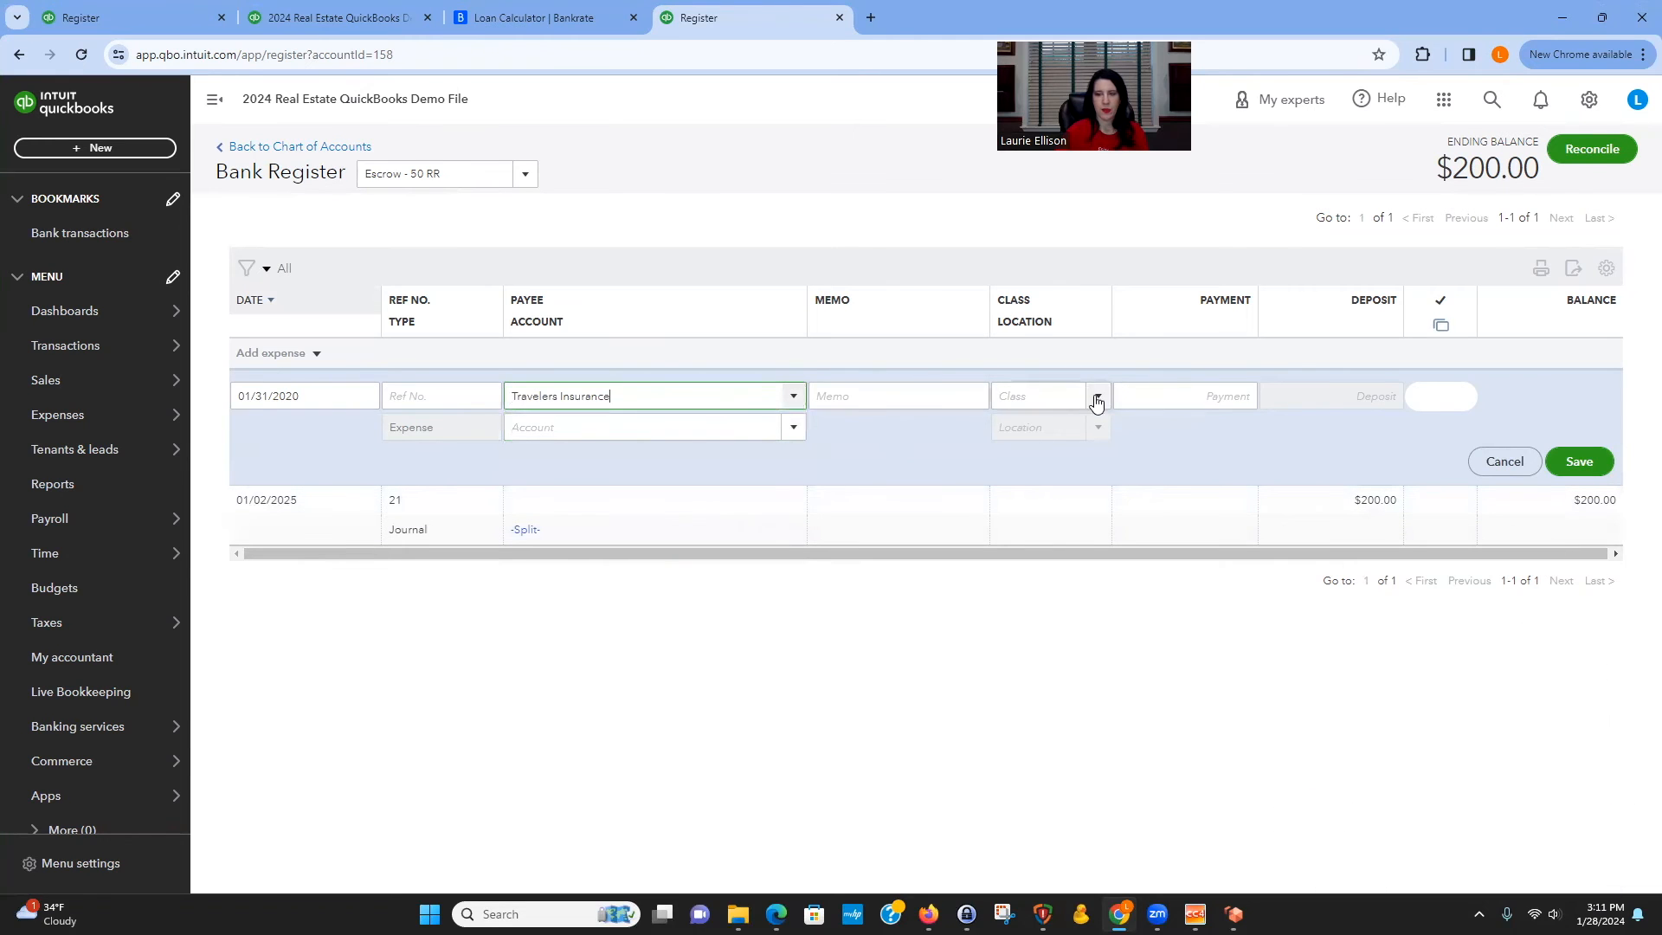
{"action": "left_click", "coordinate": [1037, 395]}
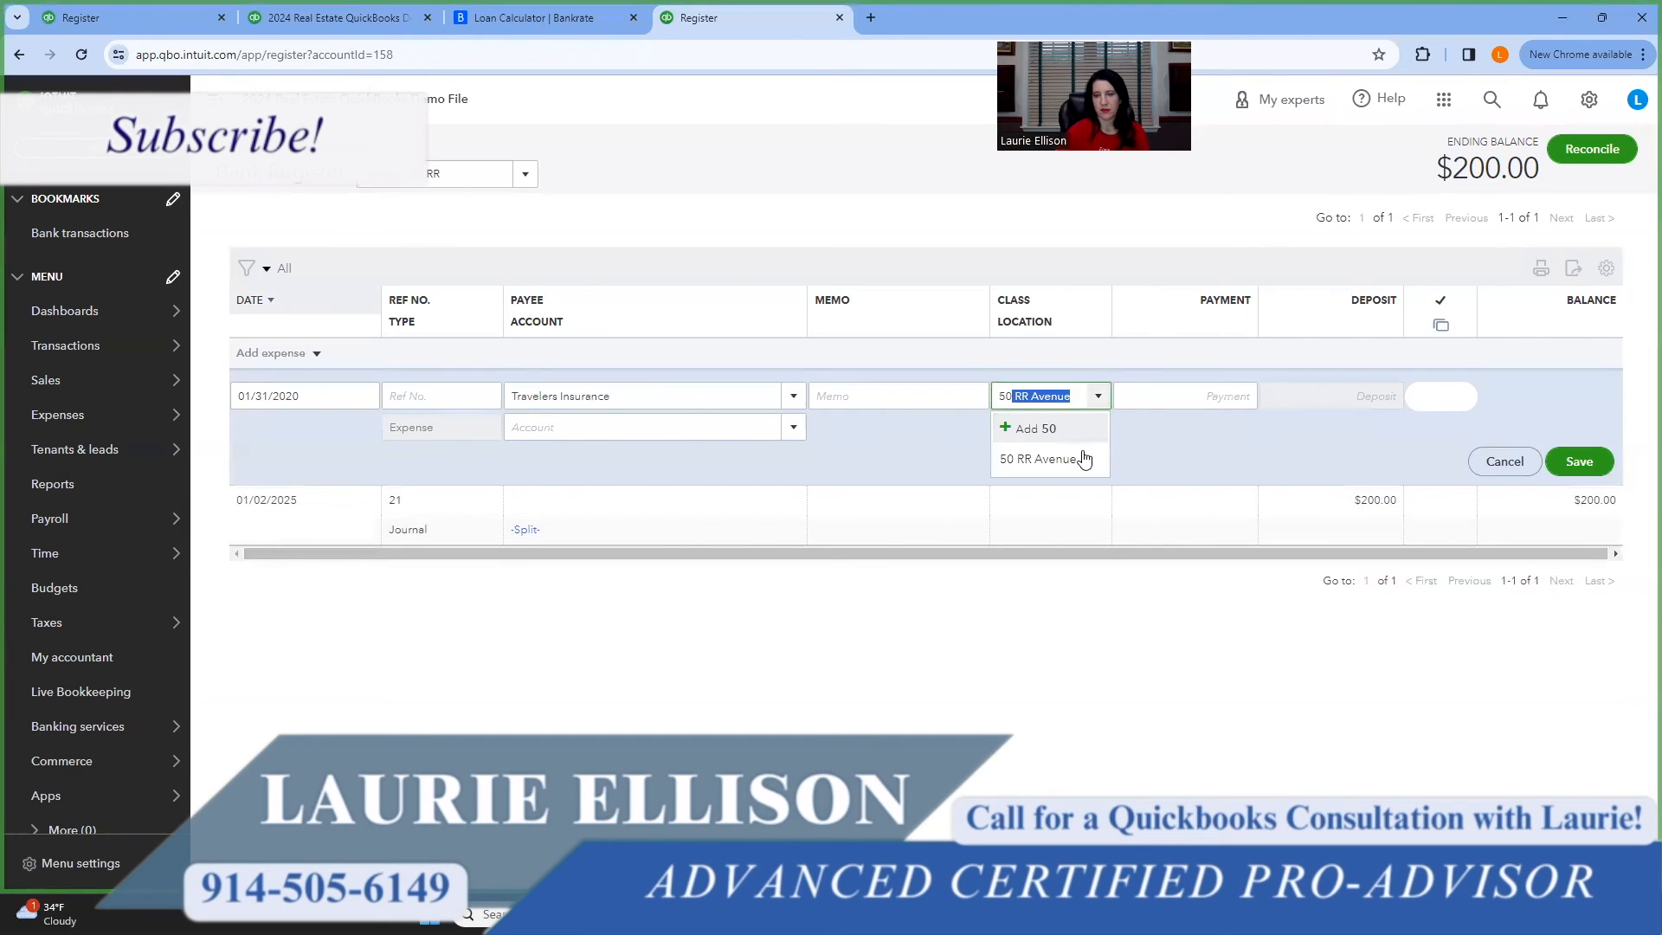
{"action": "left_click", "coordinate": [1101, 457]}
{"action": "left_click", "coordinate": [1222, 395]}
{"action": "type", "text": "150.00"}
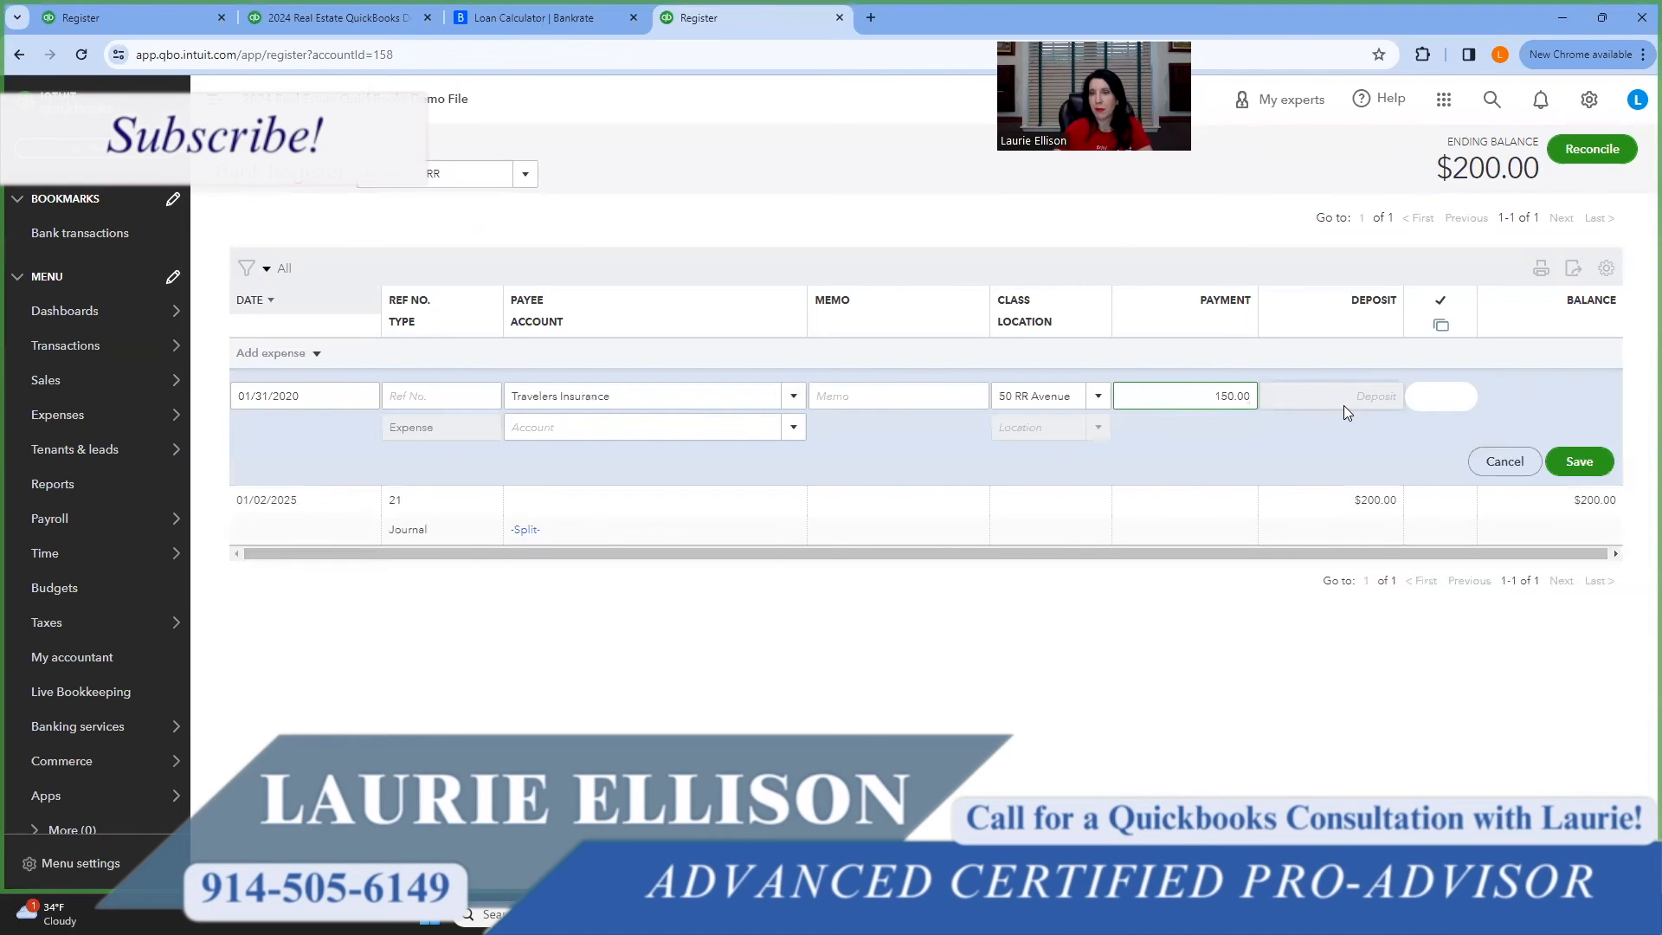
Set the expense's account to Insurance:Property Insurance and save the expense.
{"action": "left_click", "coordinate": [596, 427]}
{"action": "type", "text": "insu"}
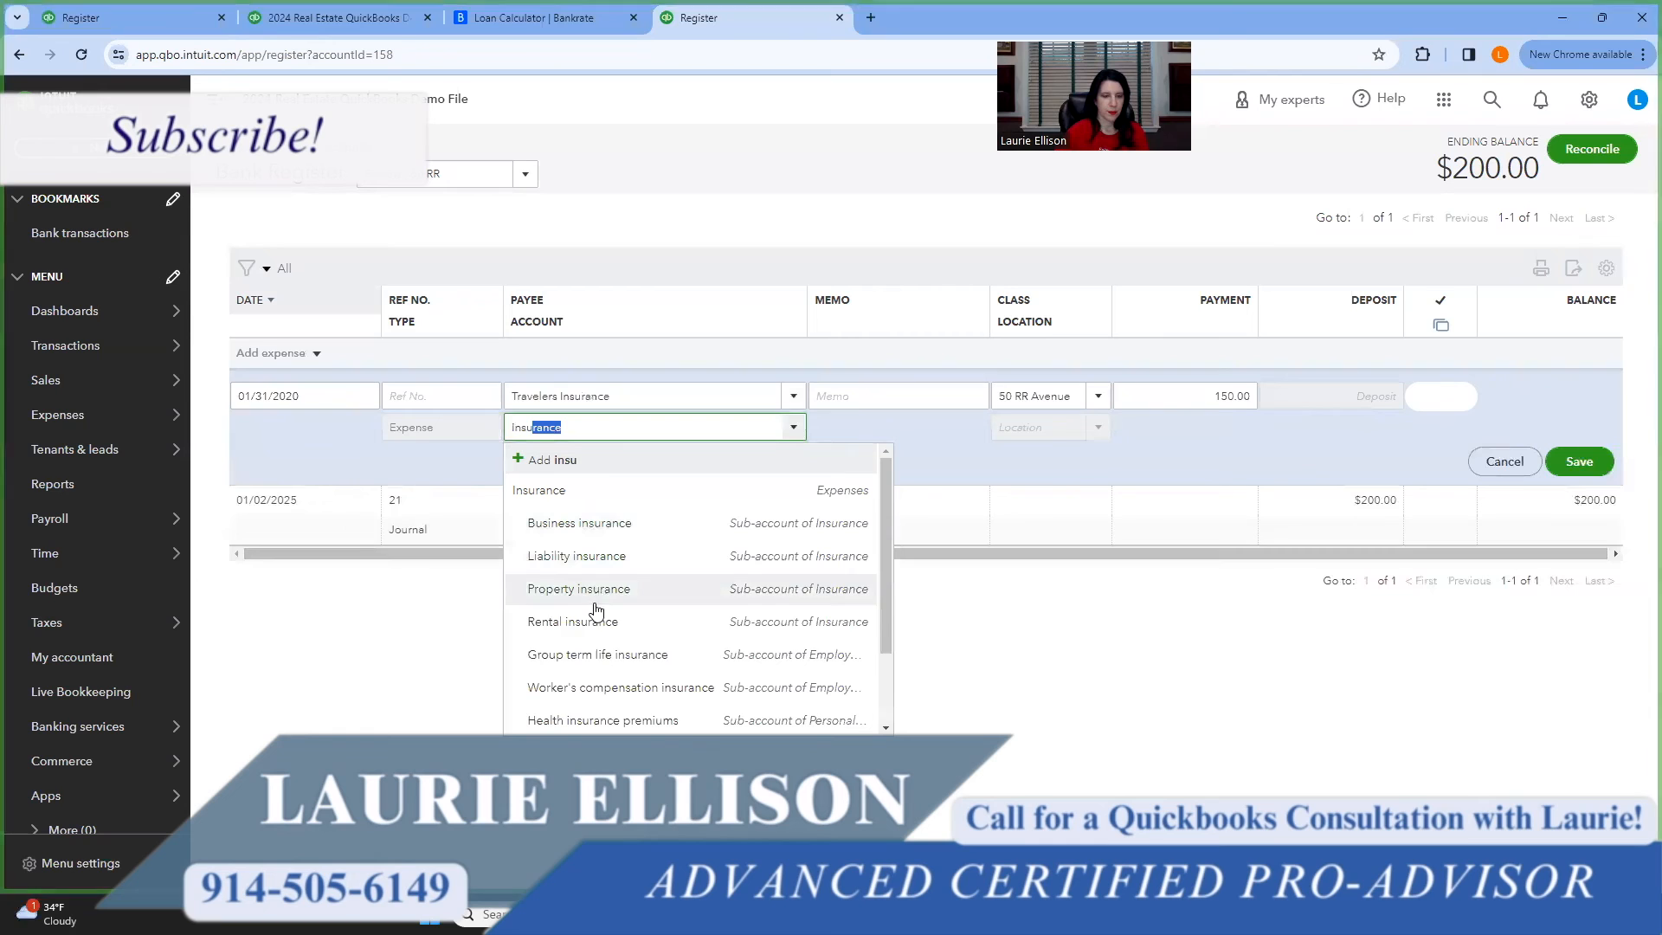
{"action": "left_click", "coordinate": [562, 588]}
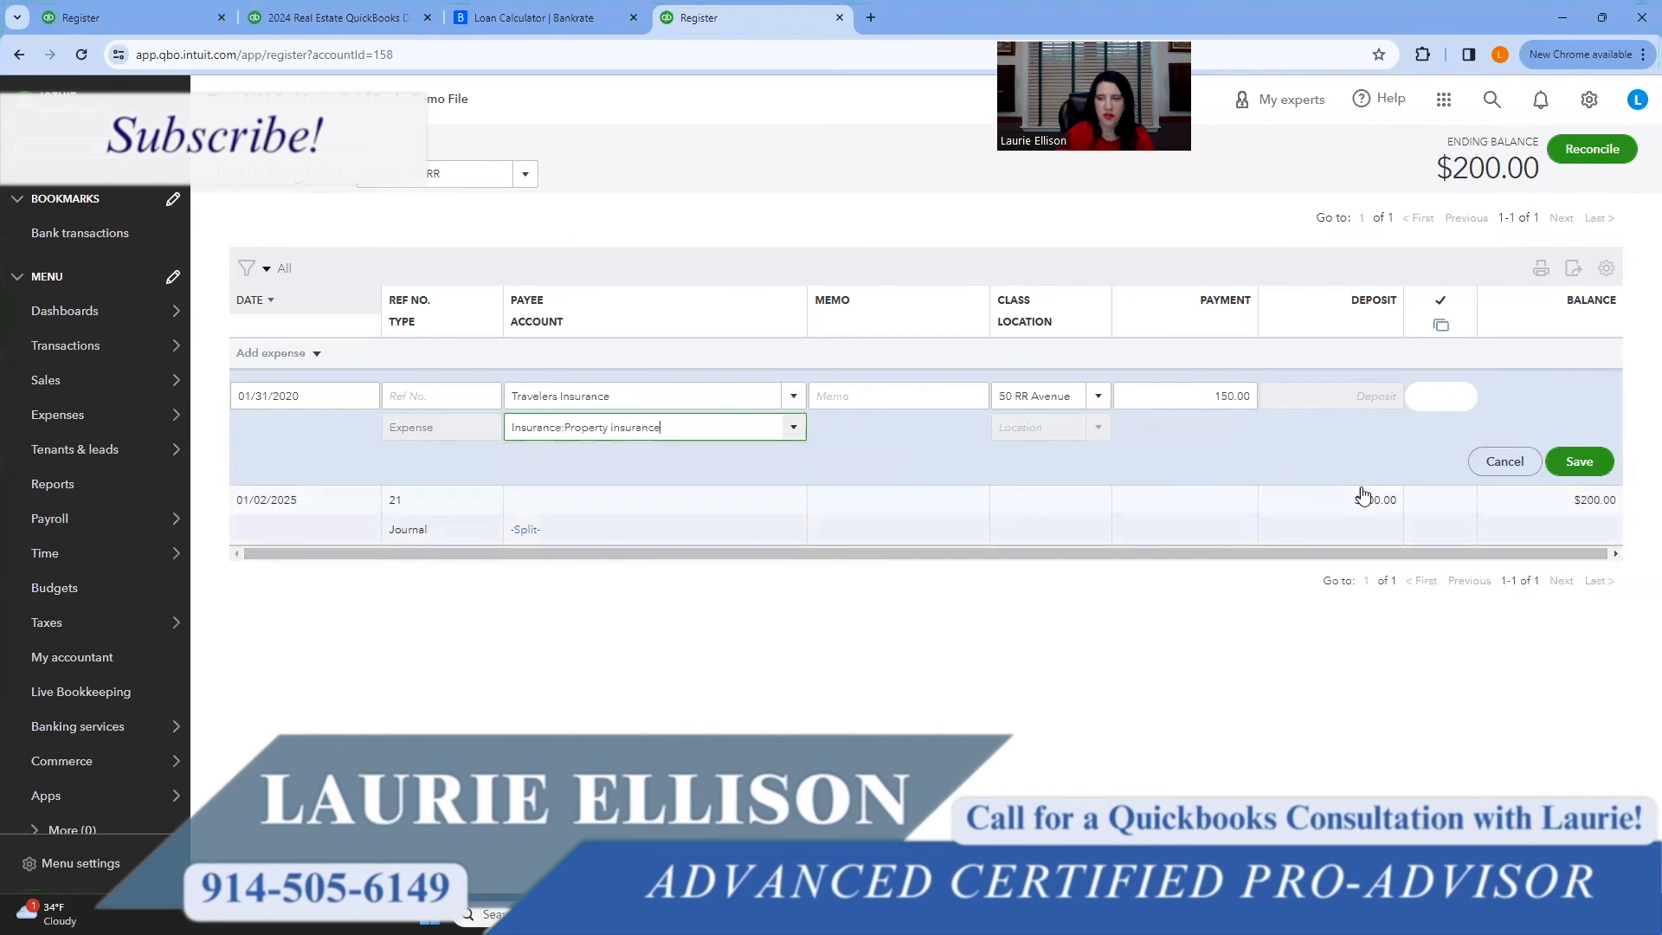
{"action": "left_click", "coordinate": [1578, 462]}
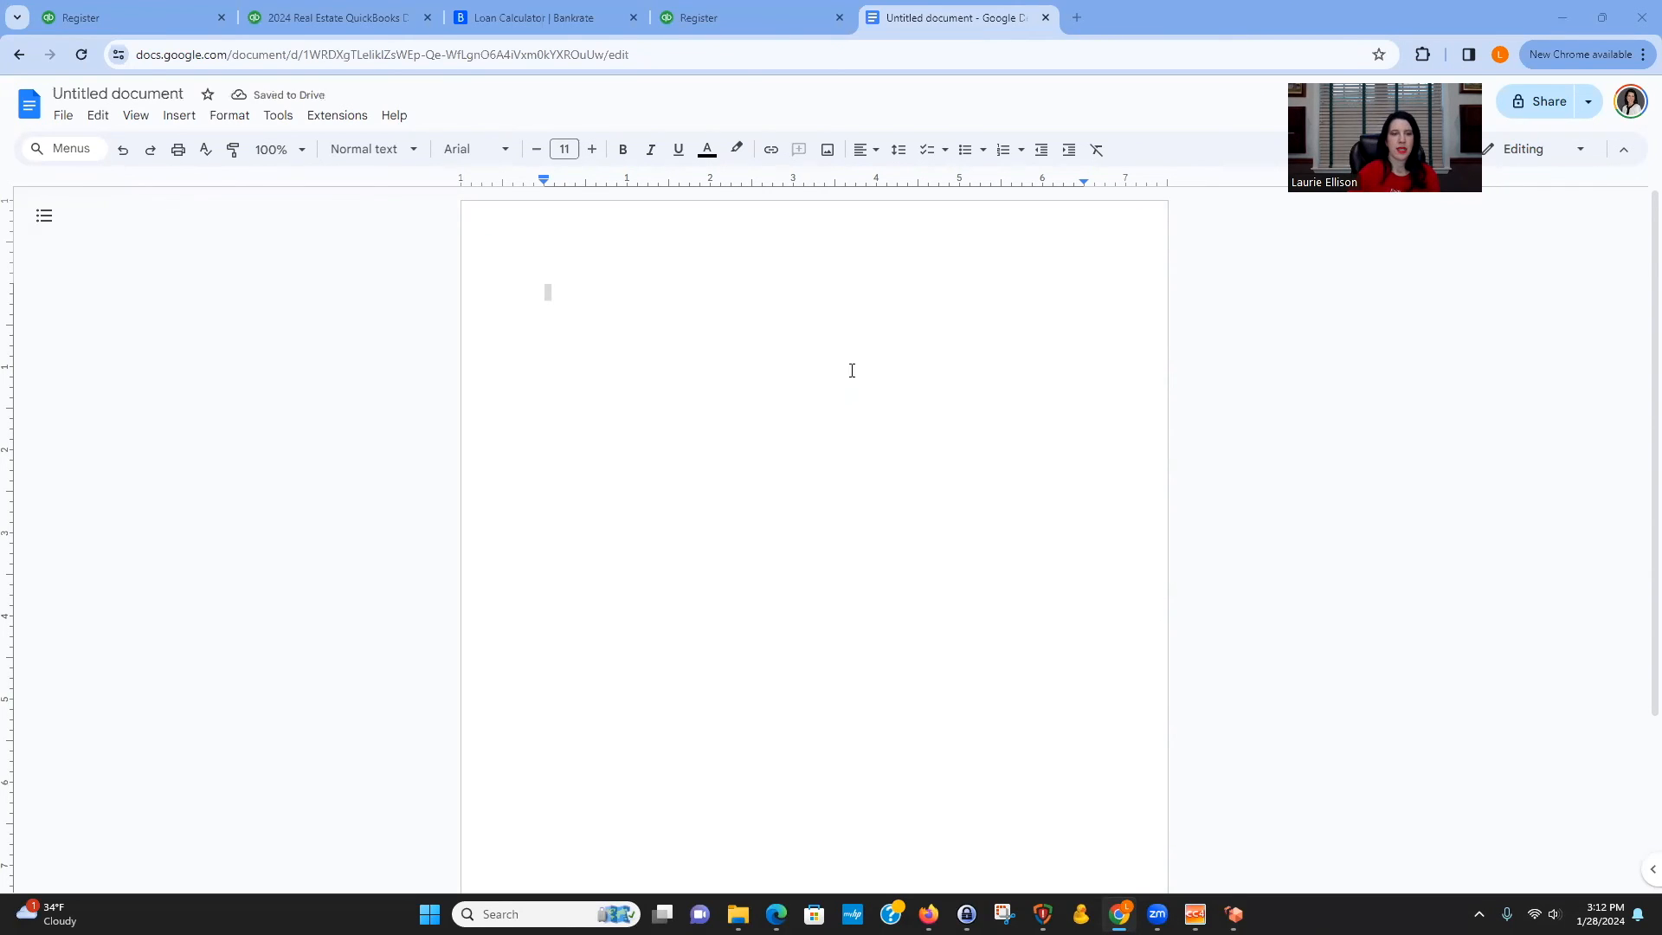
Switch to the Google Doc, write "Post the entire mortgage payment to your loan register." and format it as a bulleted list.
{"action": "type", "text": "Post the entire mortgage pa"}
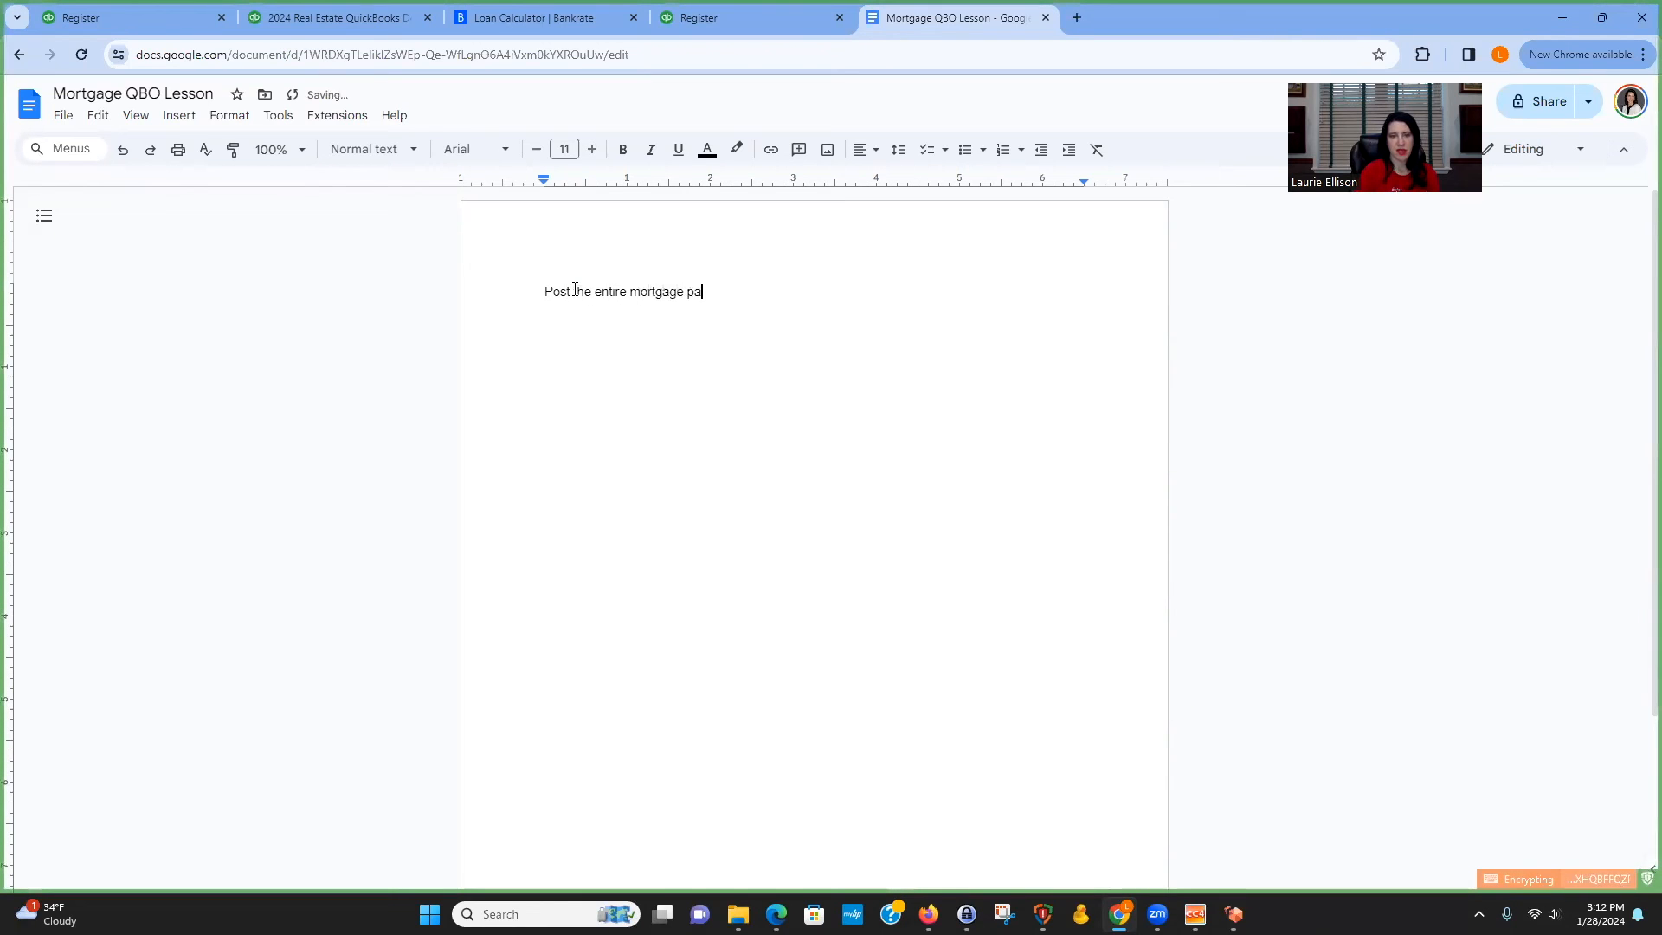
{"action": "type", "text": "yment "}
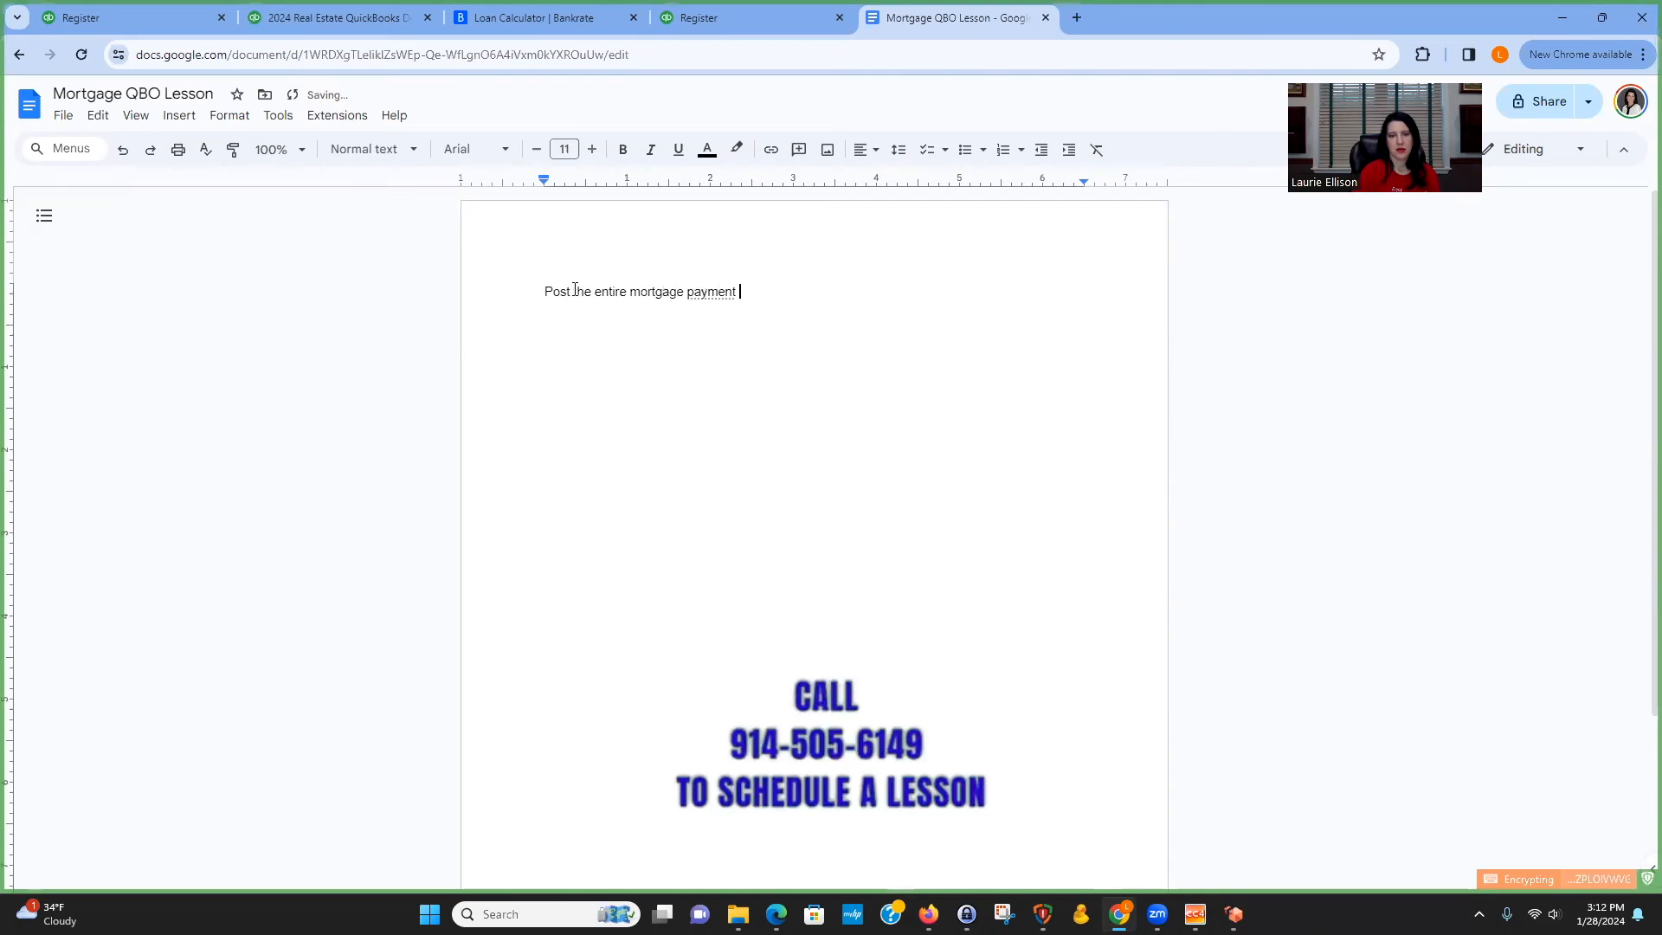
{"action": "type", "text": "to your loan register."}
{"action": "key", "text": "Return"}
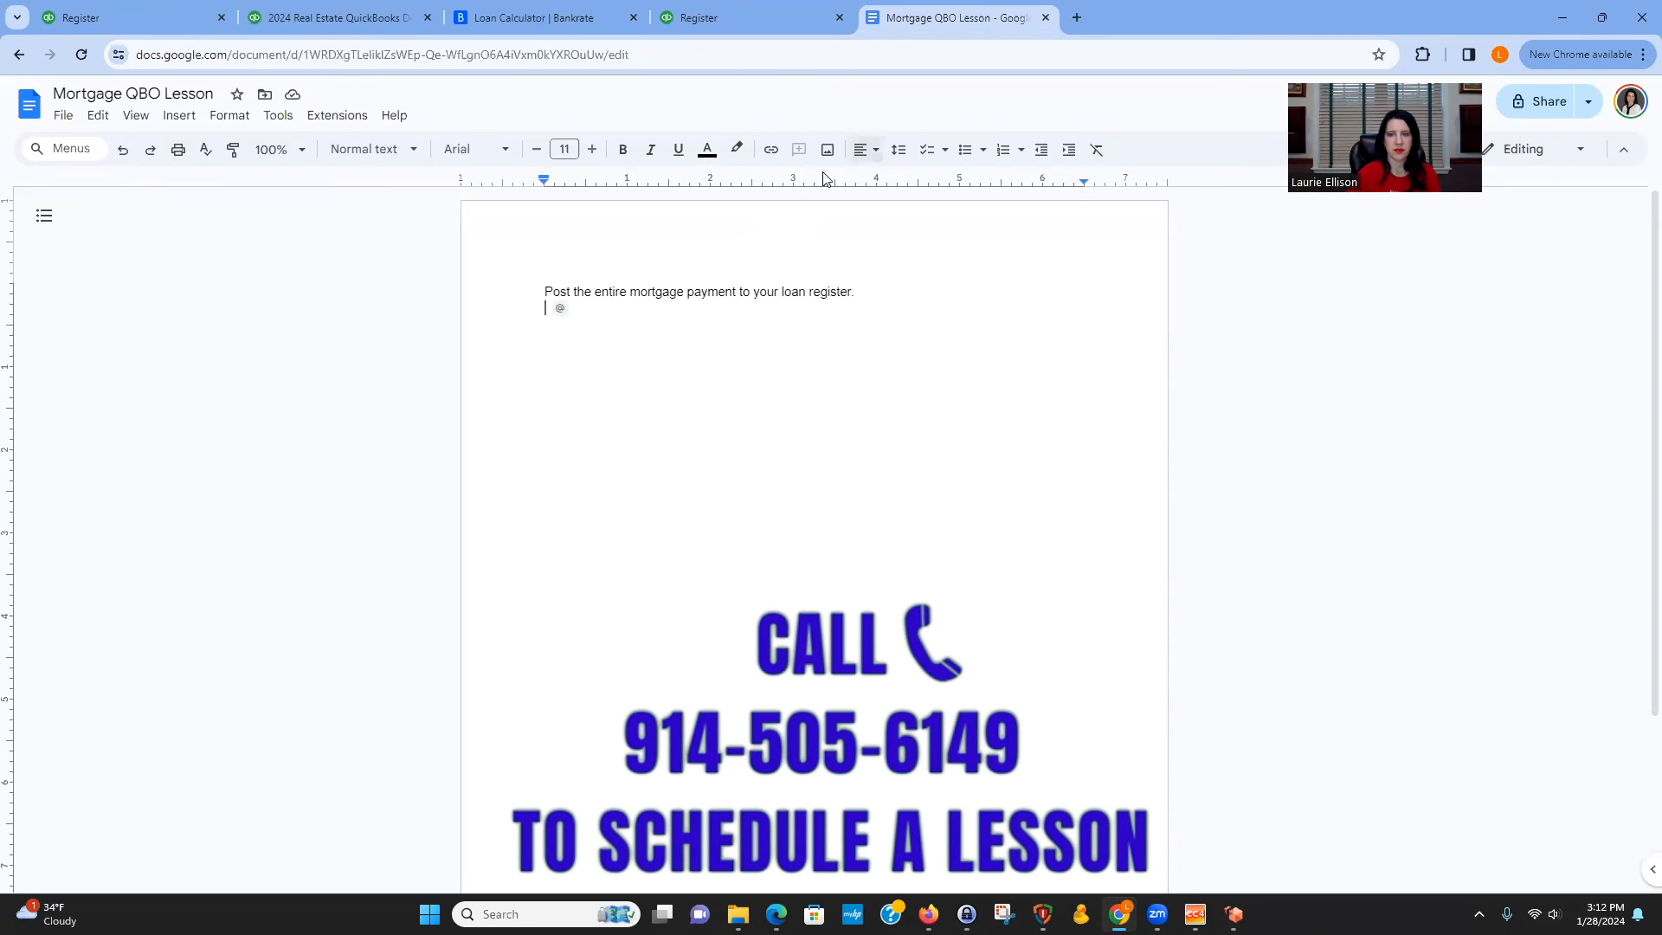
{"action": "left_click", "coordinate": [545, 290]}
{"action": "left_click", "coordinate": [965, 150]}
{"action": "key", "text": "Return"}
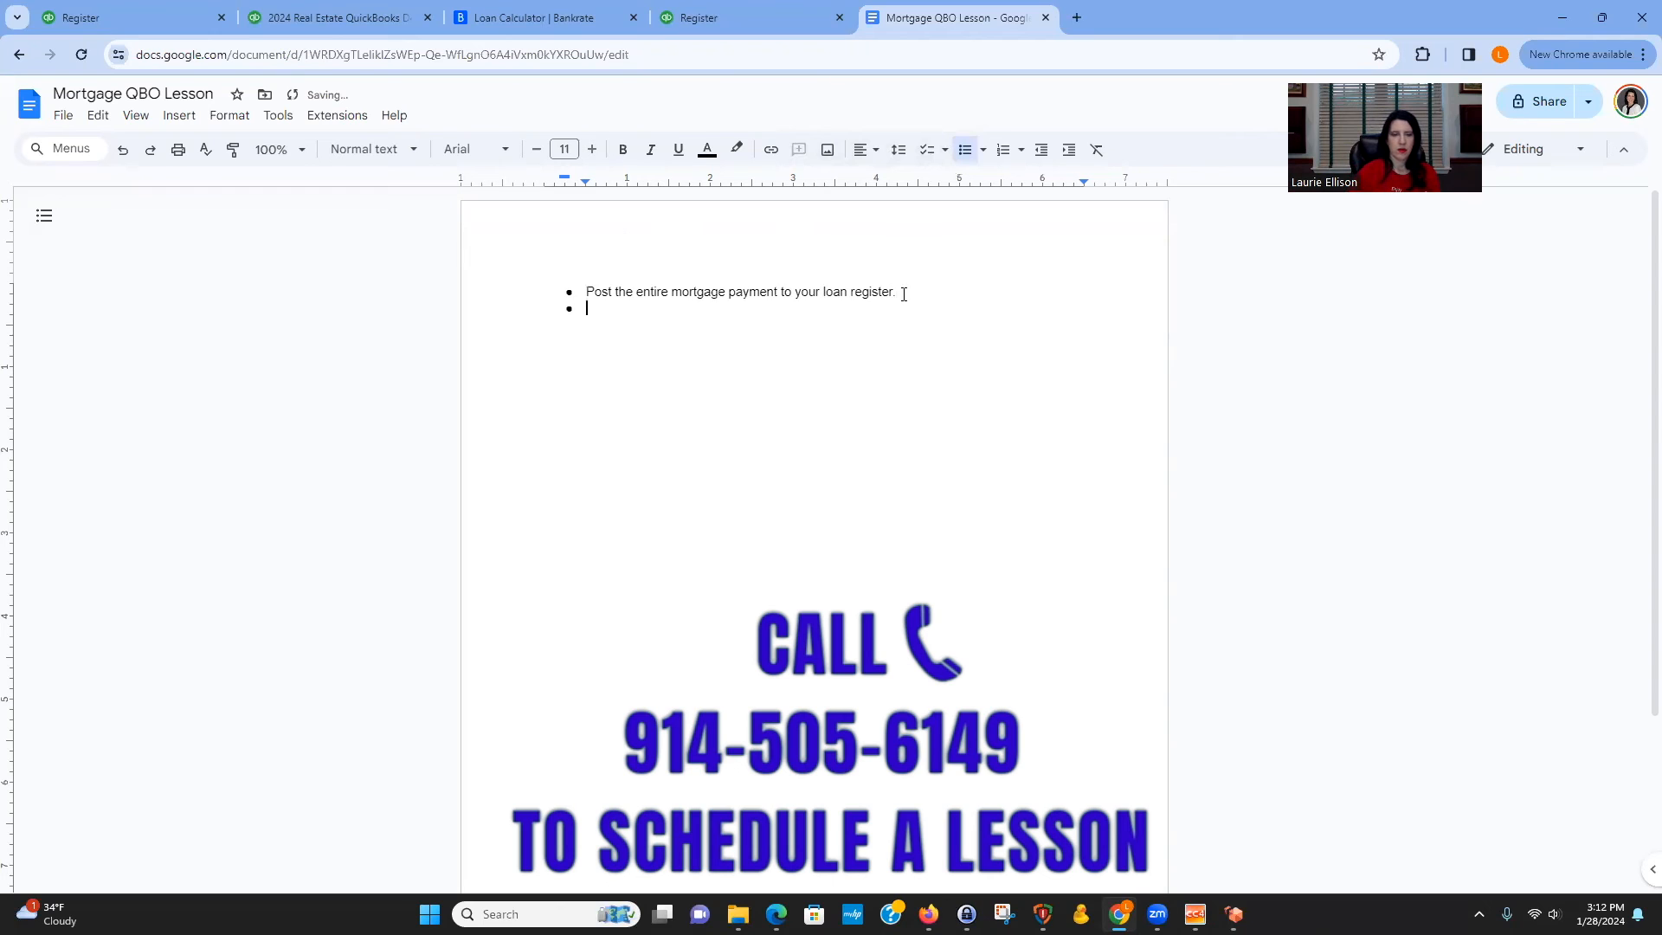
Add a bullet: "Make an increasing entry via journal entry in the loan register to account for the interest expense.".
{"action": "type", "text": "Make an increasing entry"}
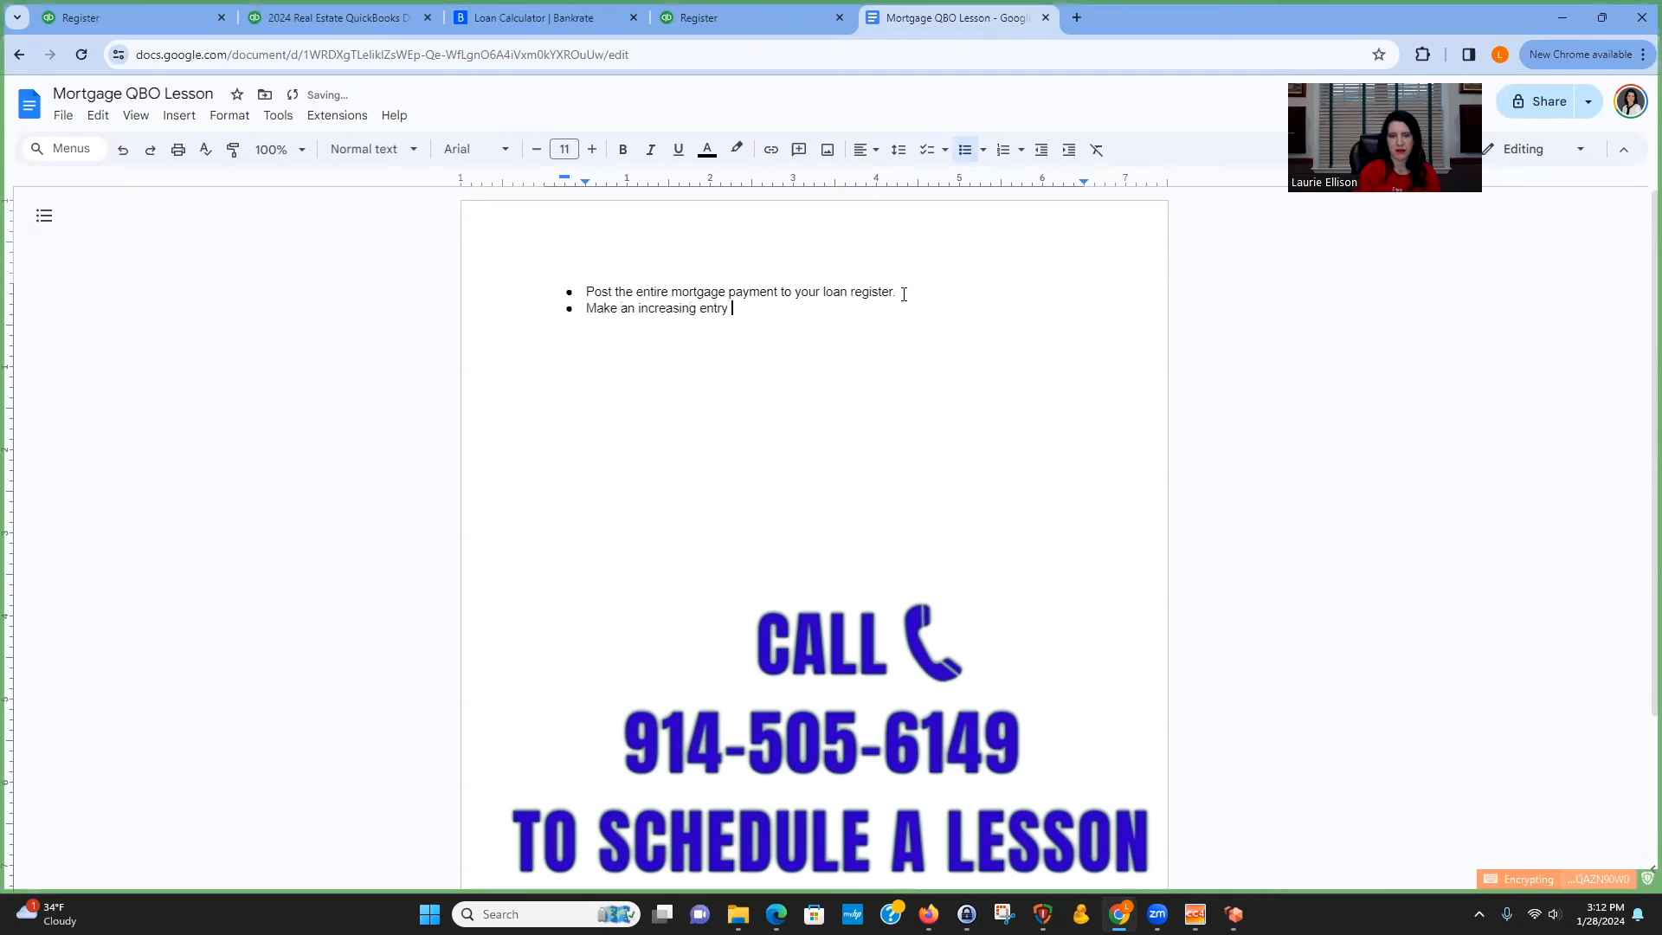
{"action": "type", "text": " via journal entry in the loan register to accoun"}
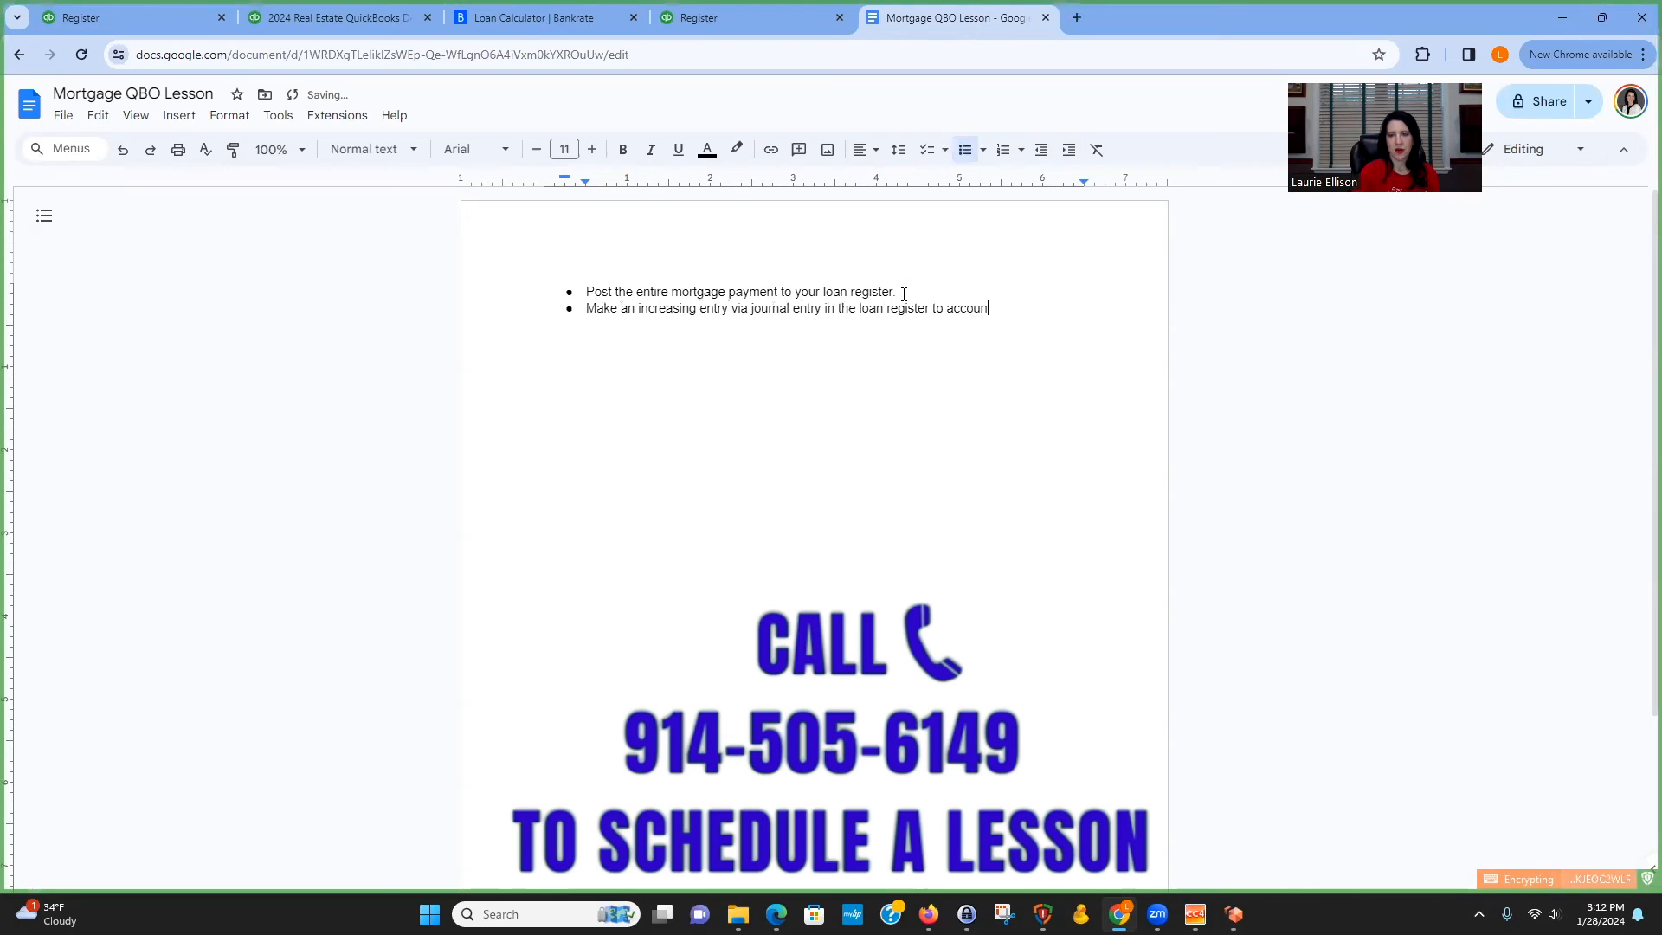
{"action": "type", "text": "t for the interest expense"}
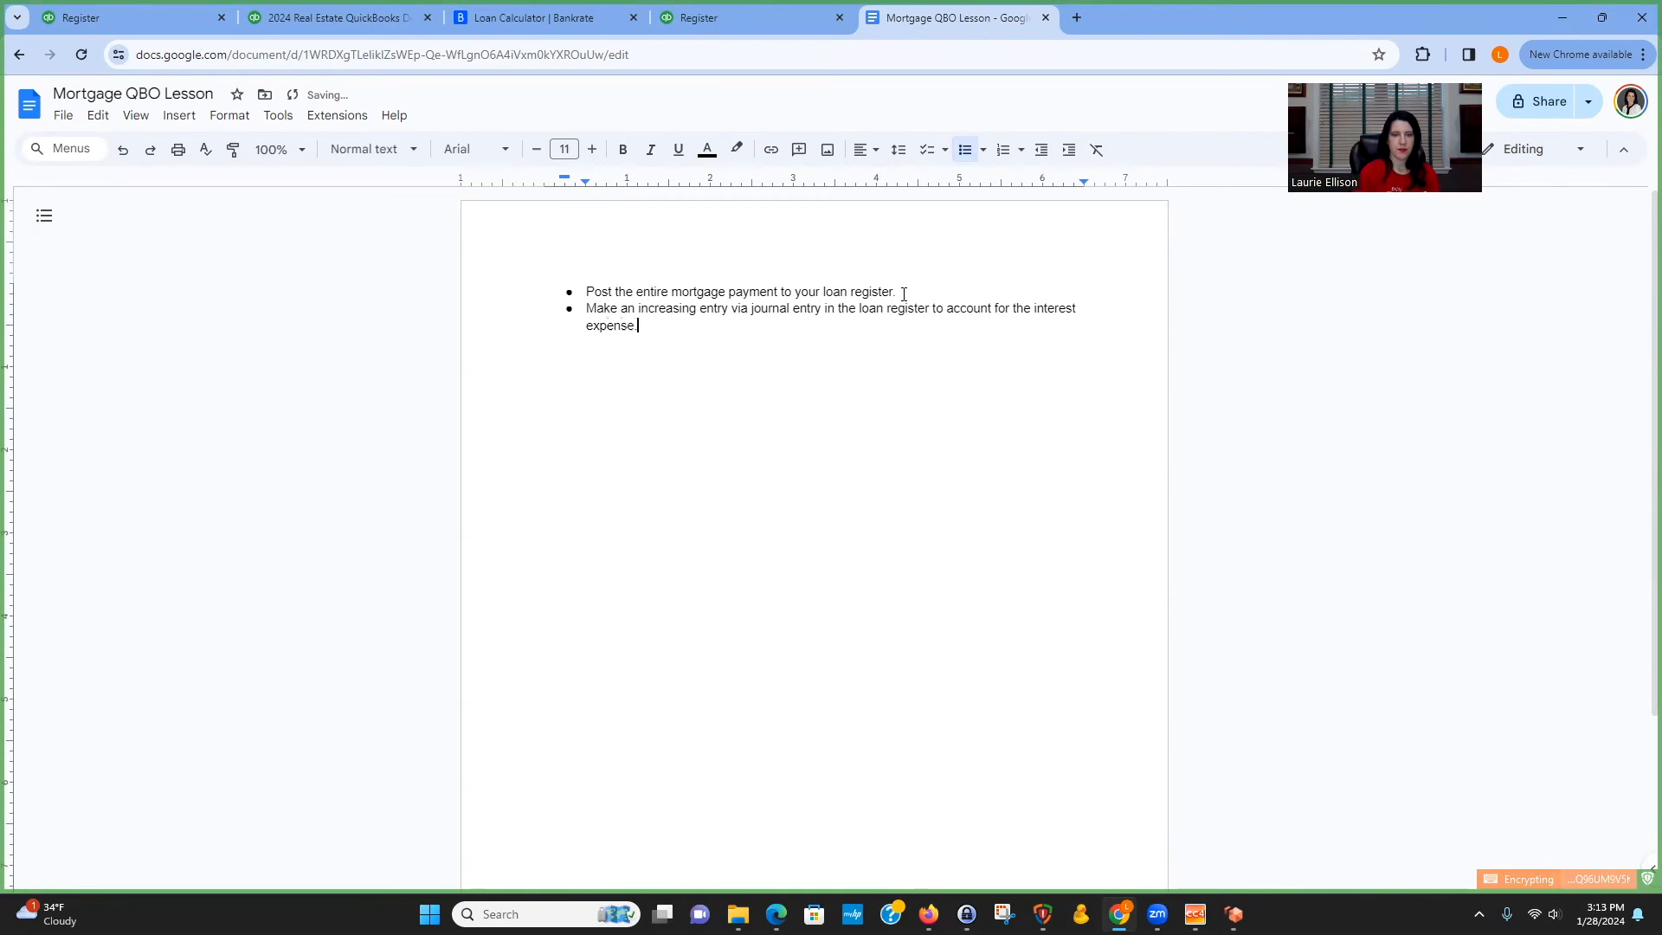
{"action": "key", "text": "Return"}
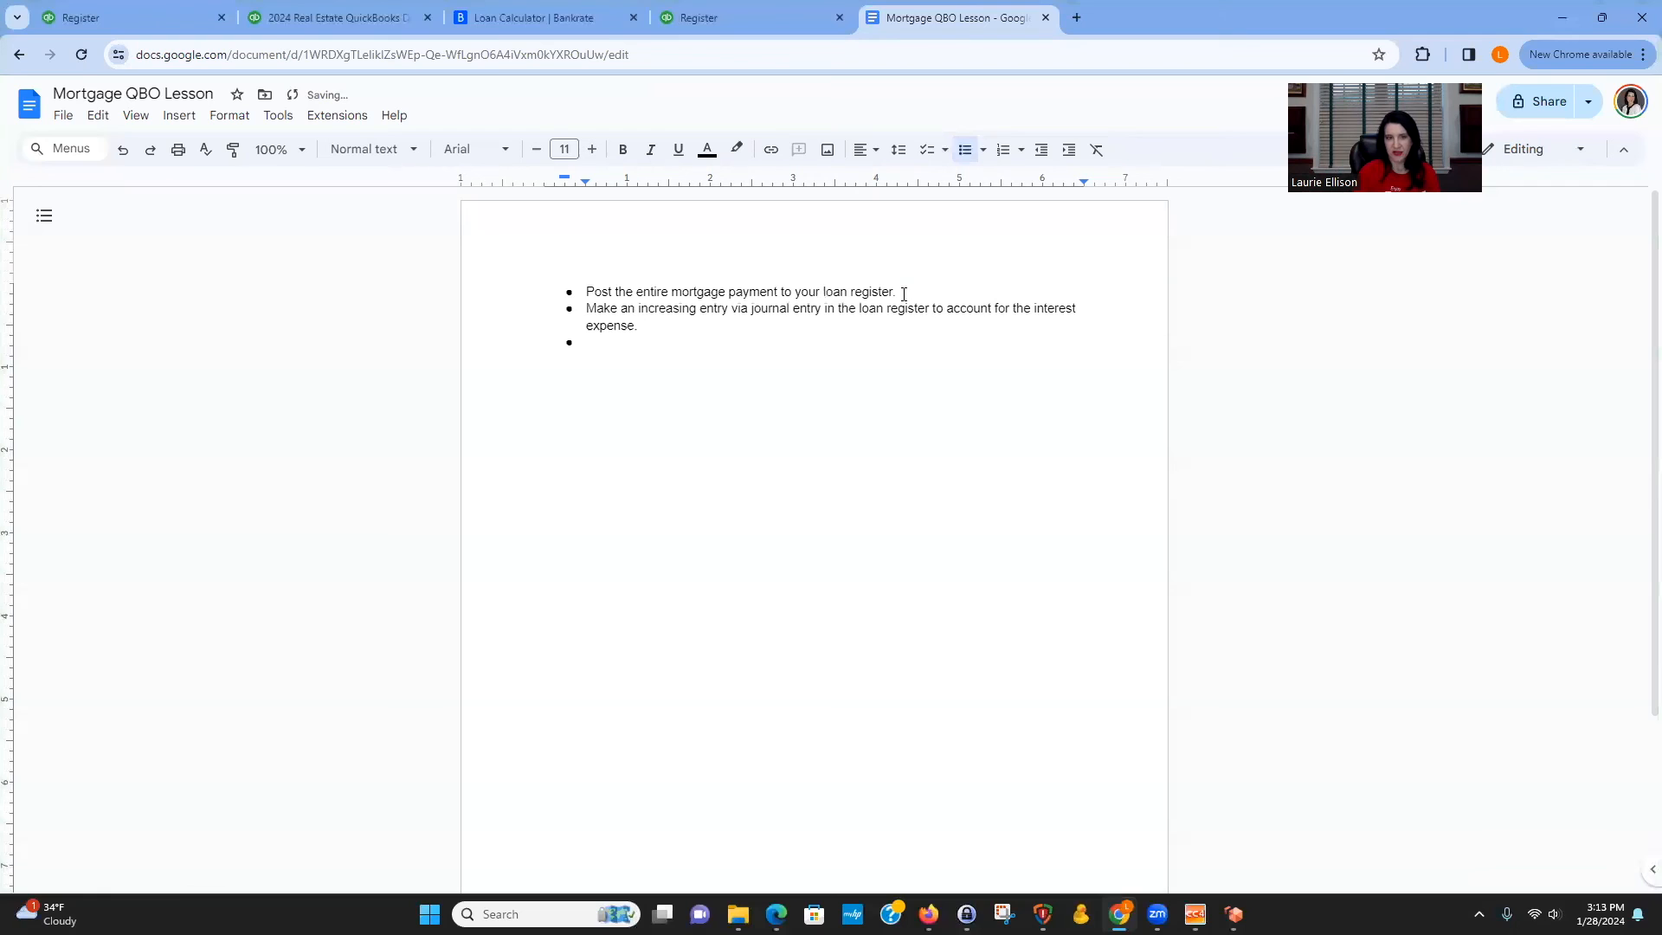
Add a bullet: "Make an increasing entry via journal entry in the loan register to account for the escrow money.".
{"action": "type", "text": "Man"}
{"action": "type", "text": "ke an i"}
{"action": "type", "text": "ncreas"}
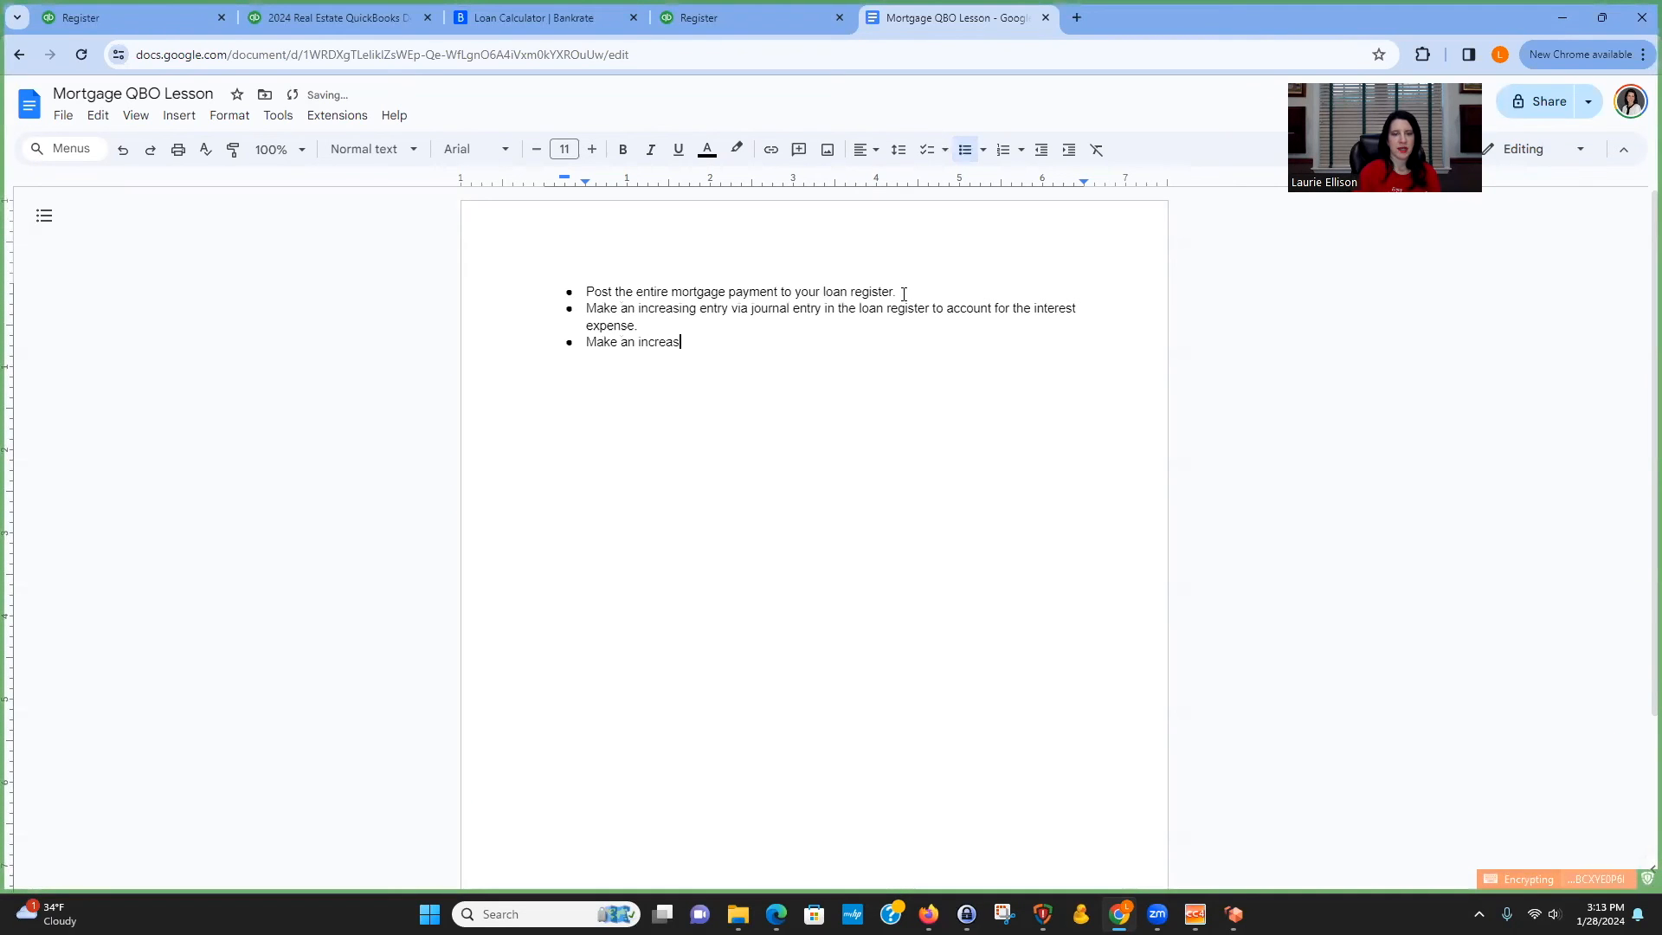
{"action": "type", "text": "ing entry via journal entry in the loan regi"}
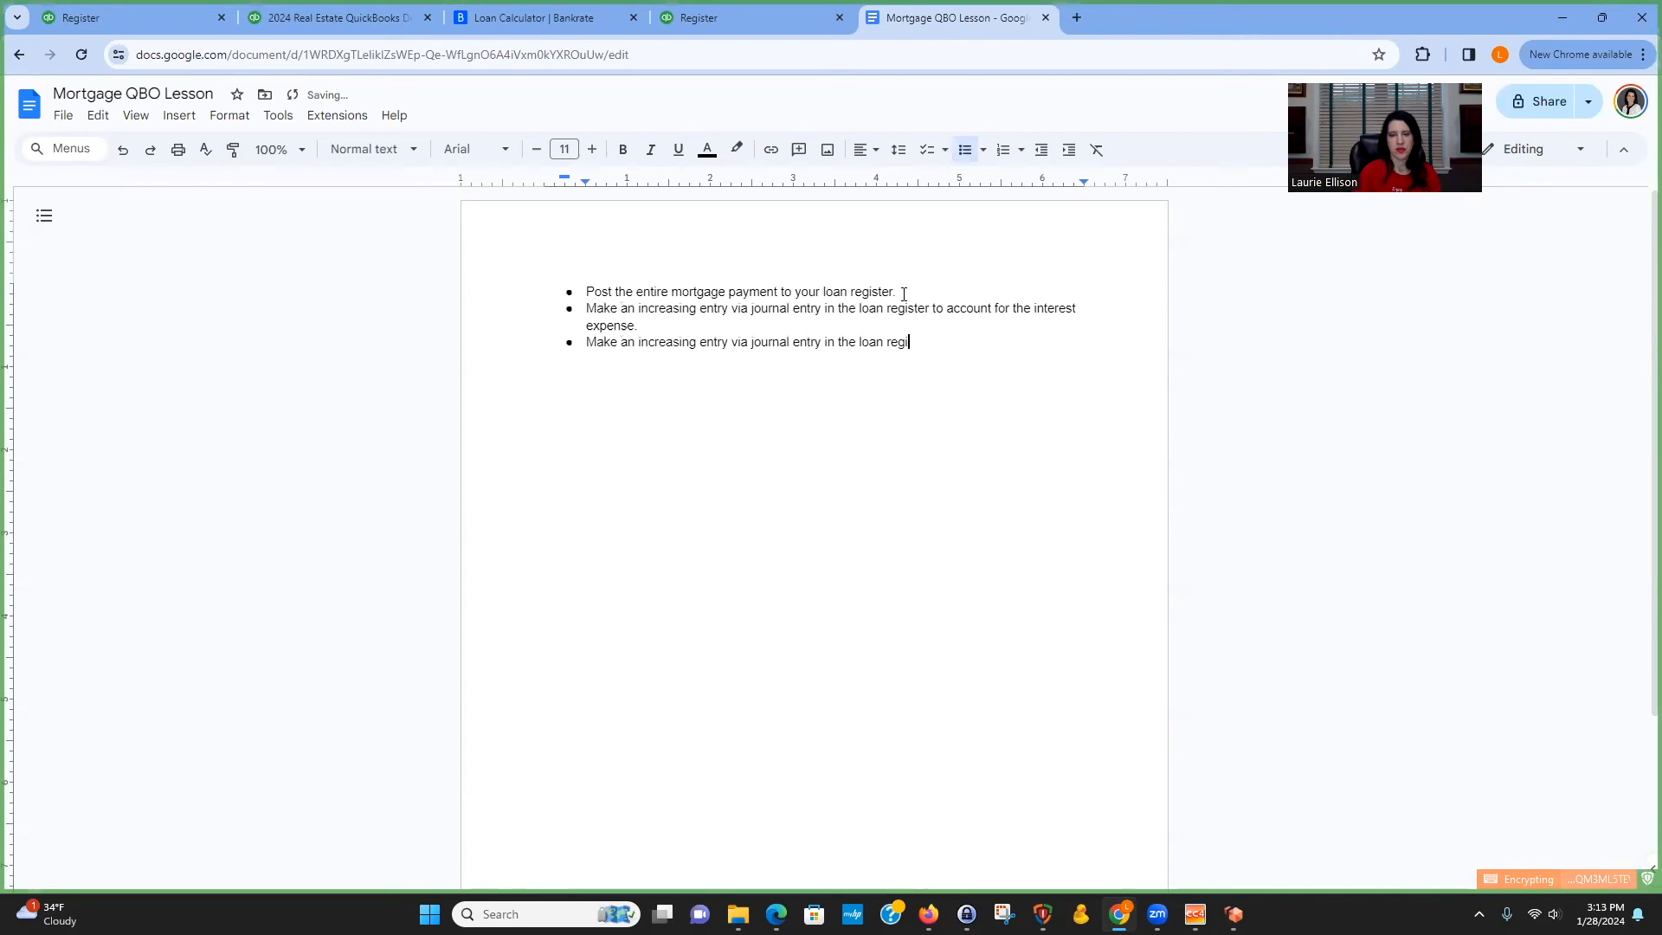
{"action": "type", "text": "ster to account for the es"}
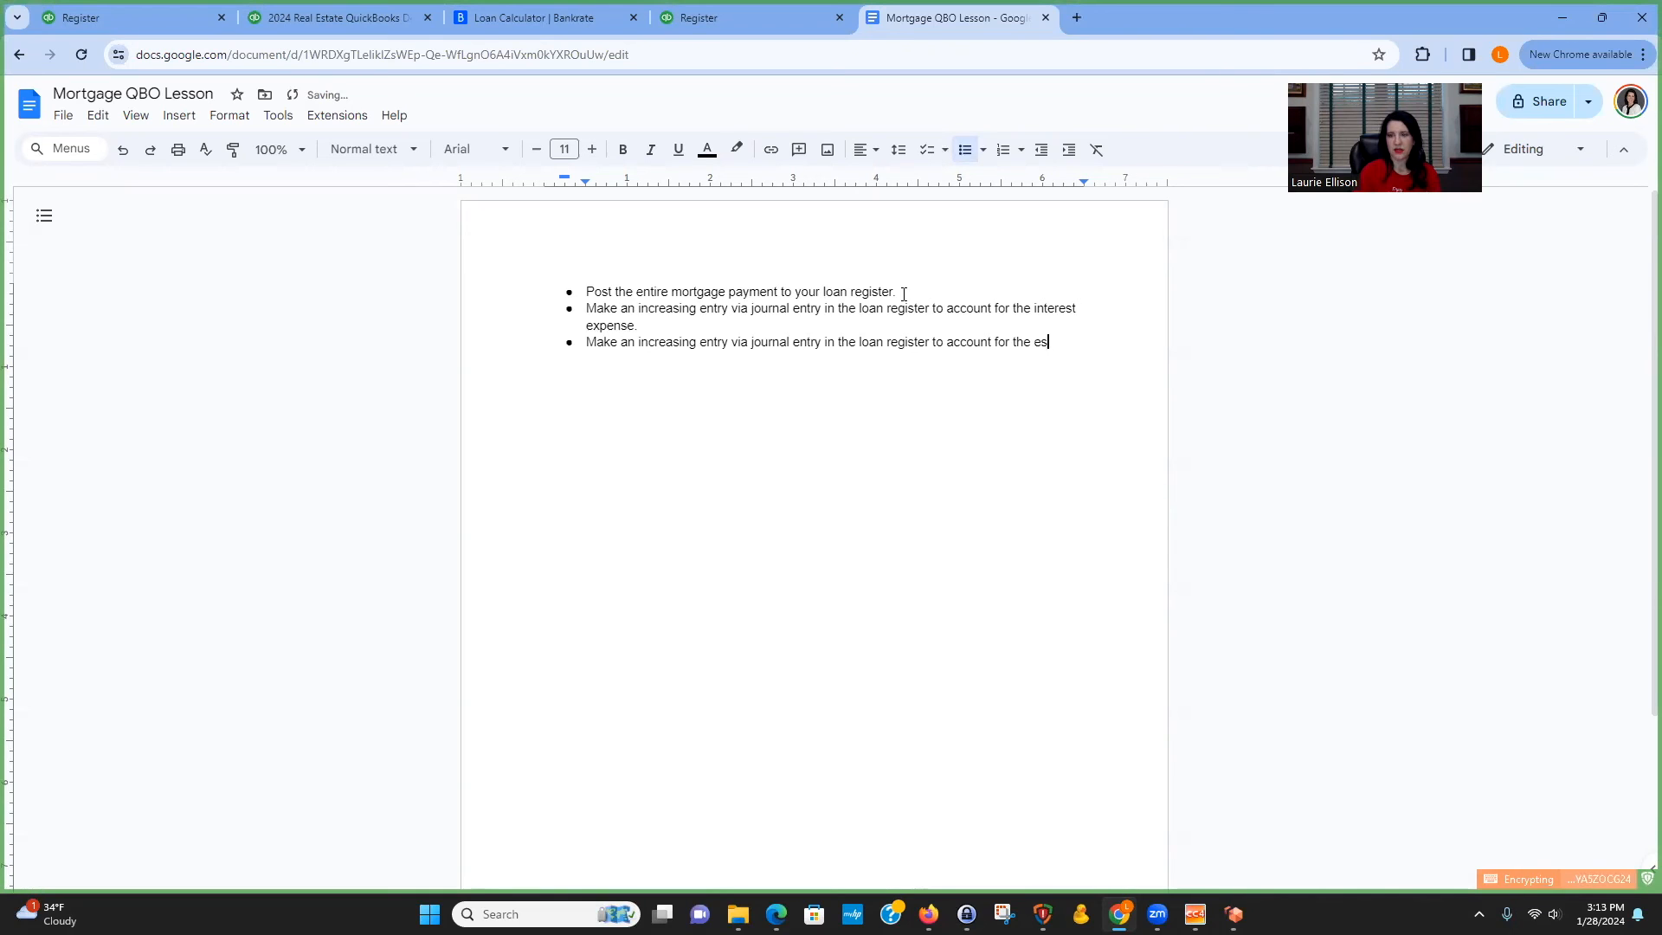
{"action": "type", "text": "corw money."}
{"action": "key", "text": "Return"}
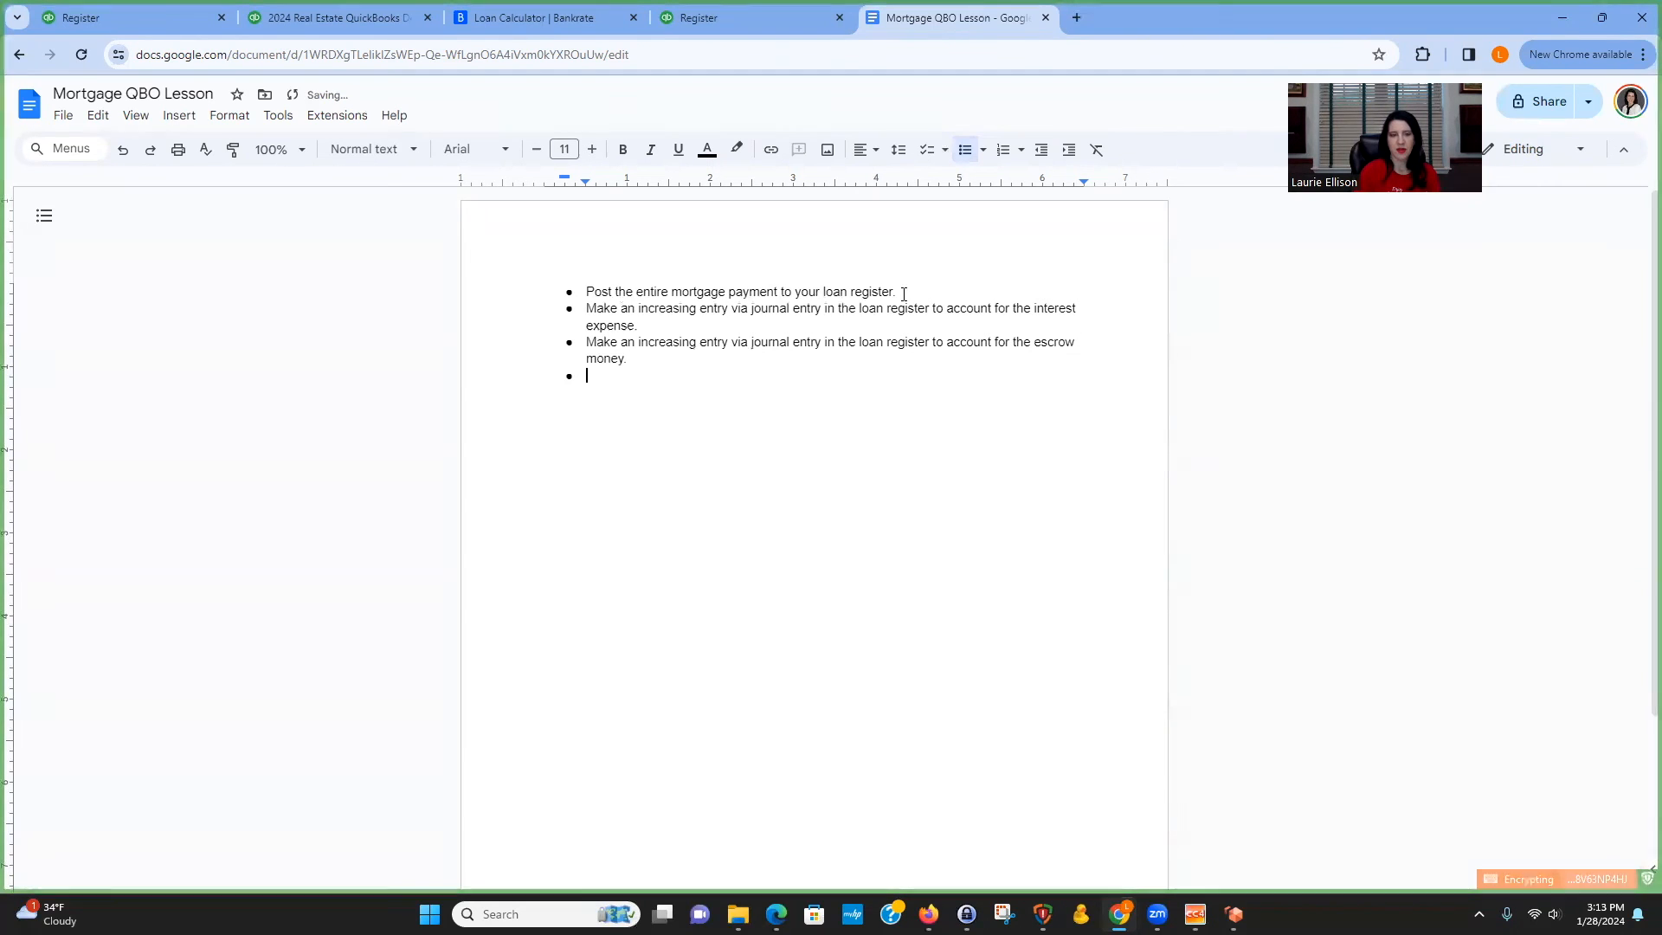
Add an indented sub-bullet: "You need a second entry to move that $200 out of the loan register and into the escrow register.".
{"action": "key", "text": "Tab"}
{"action": "type", "text": "You need a second entry to mov"}
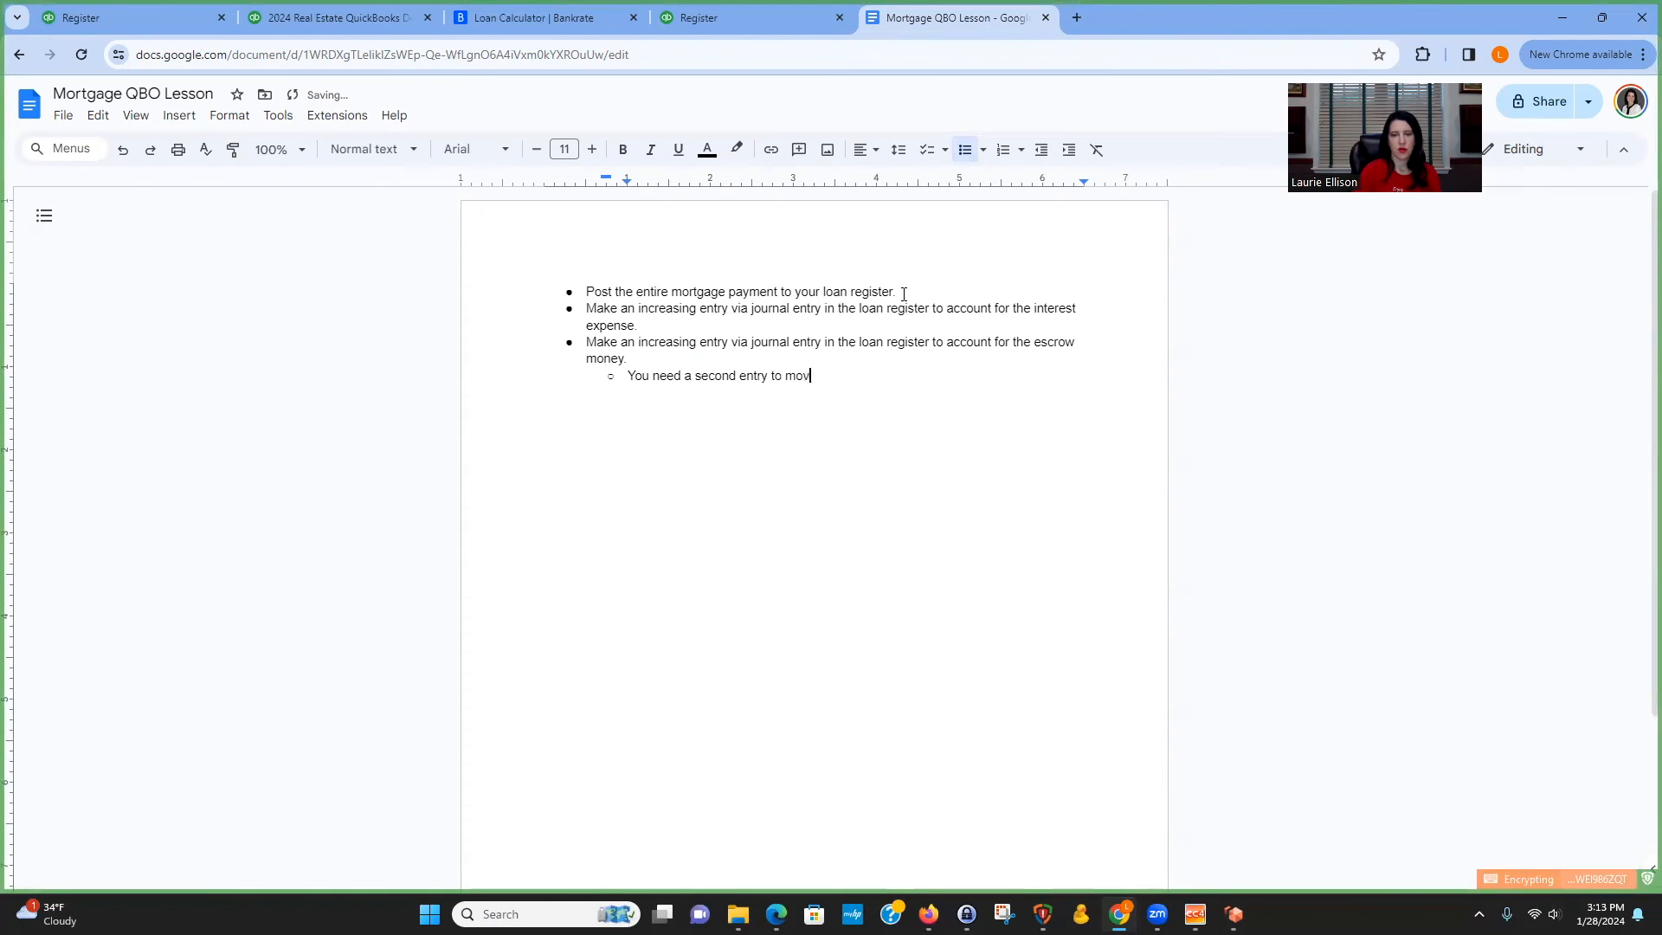
{"action": "type", "text": "e that $"}
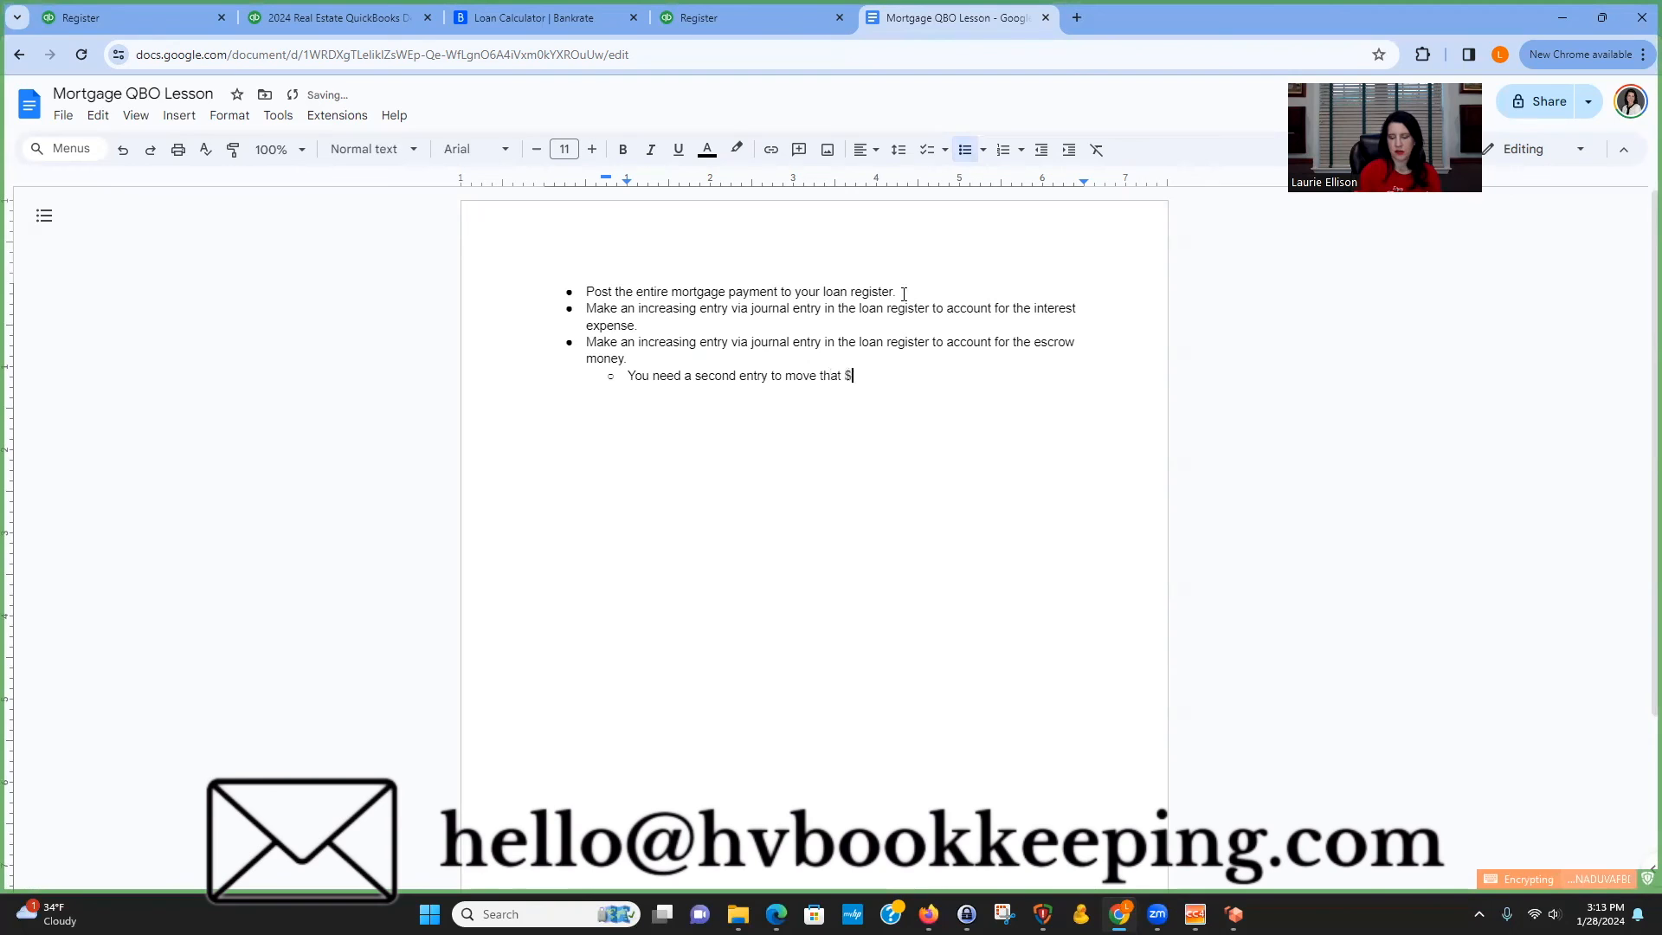
{"action": "type", "text": "200 out of the loan register and "}
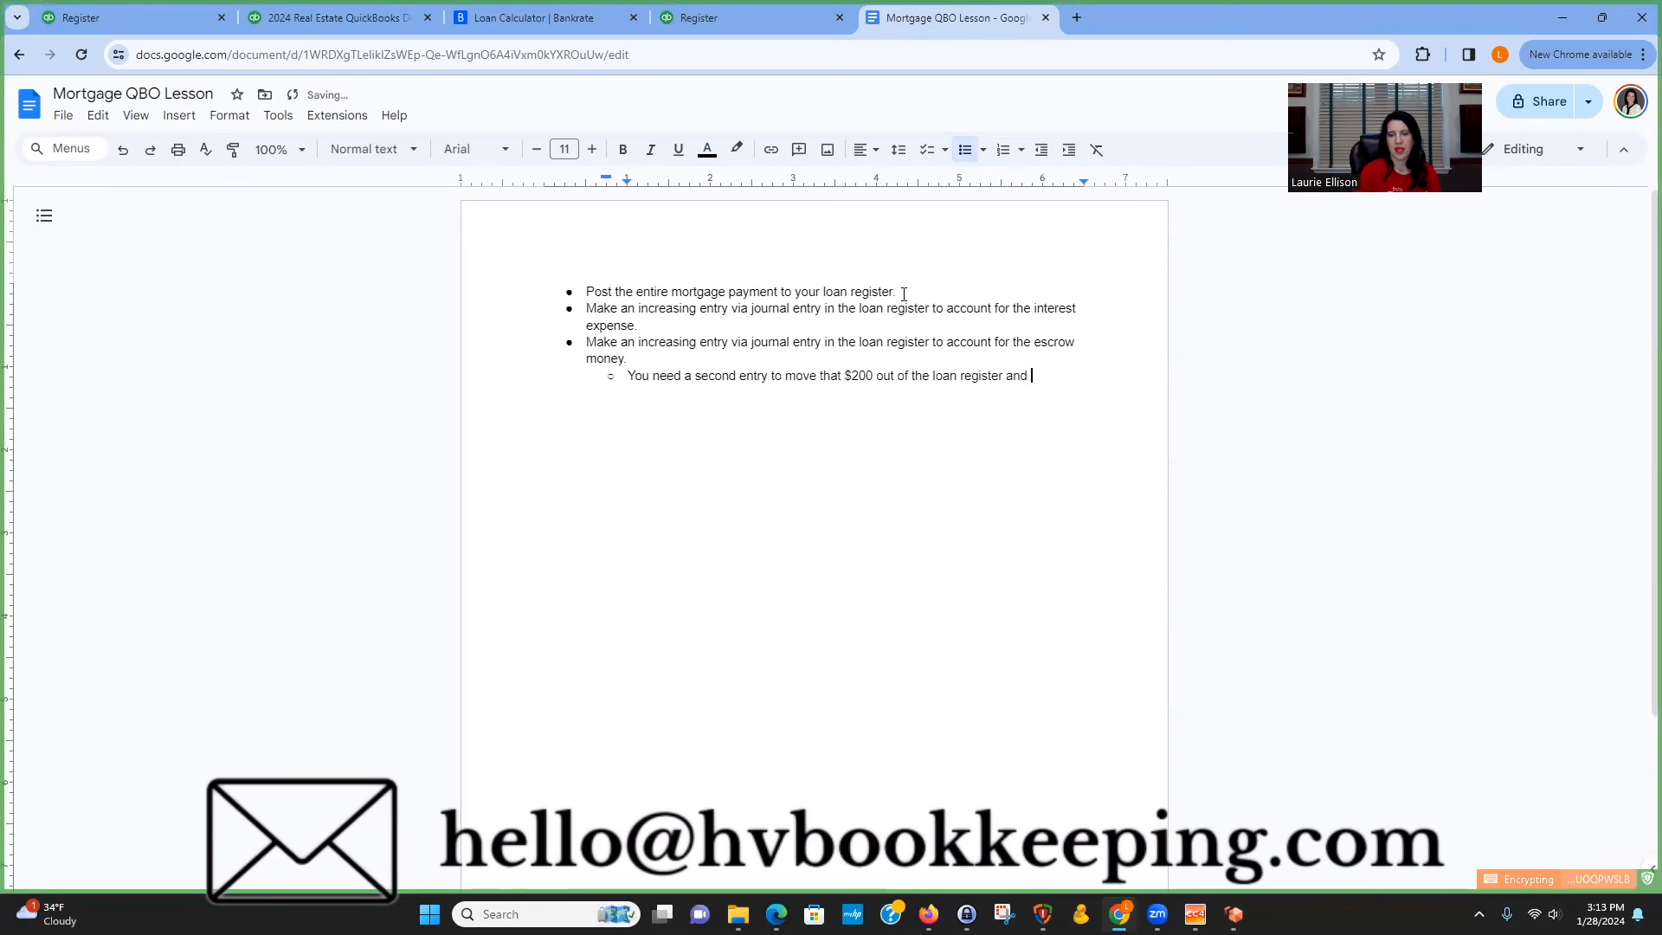
{"action": "type", "text": "into the escrow re"}
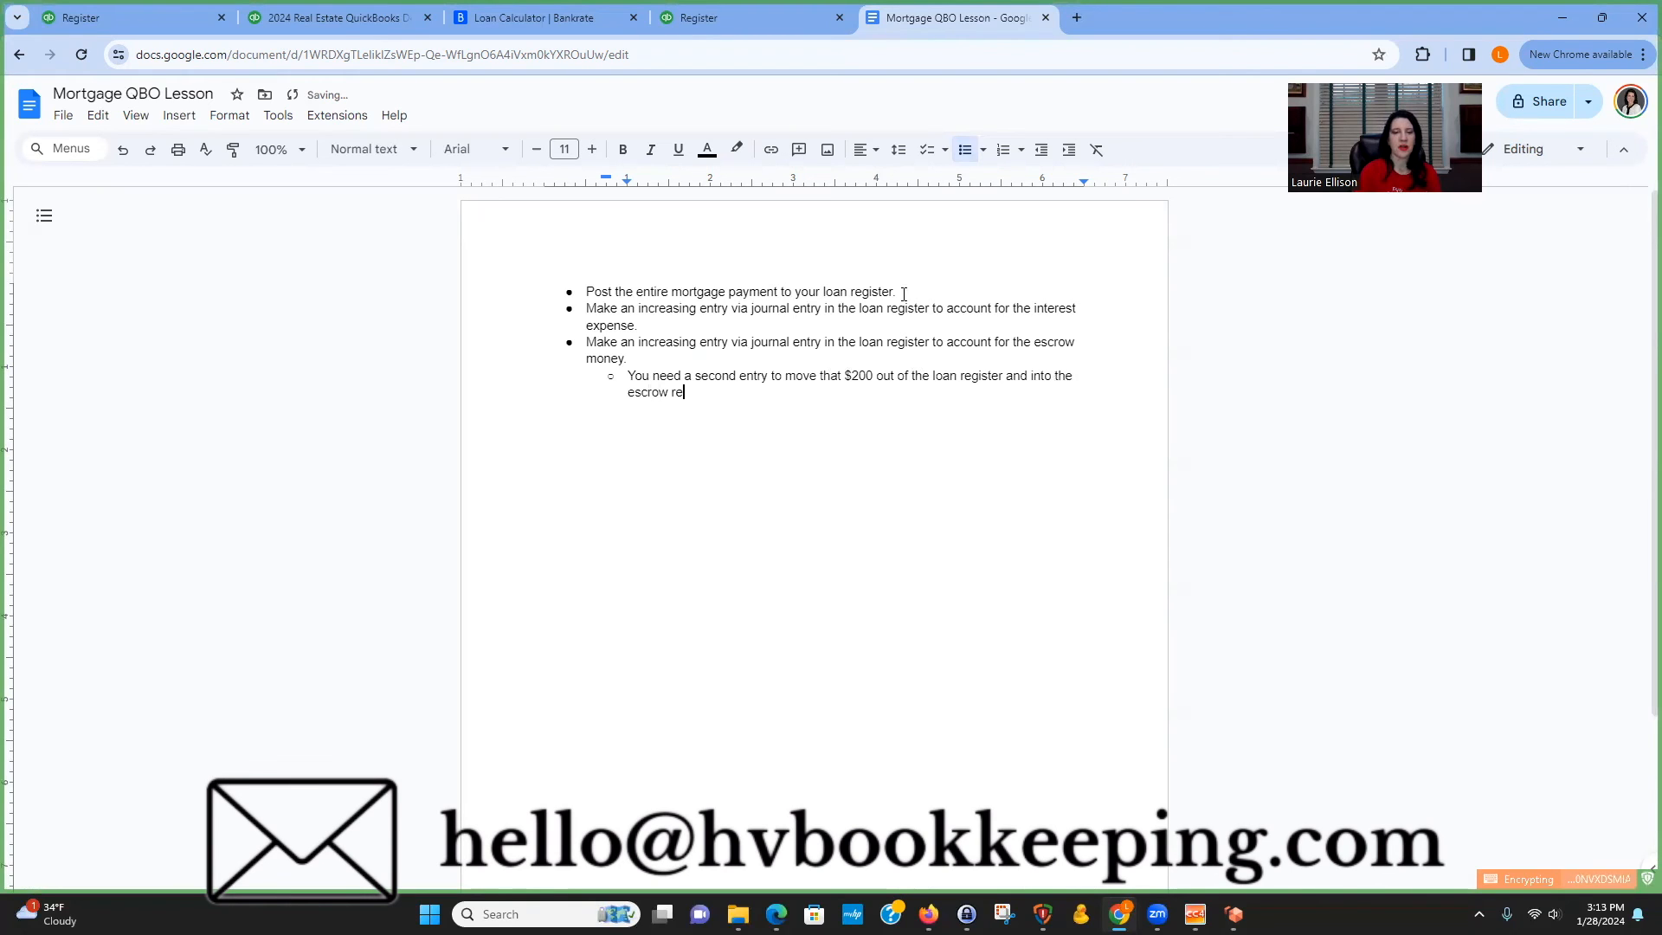
{"action": "type", "text": "gister."}
{"action": "key", "text": "Return"}
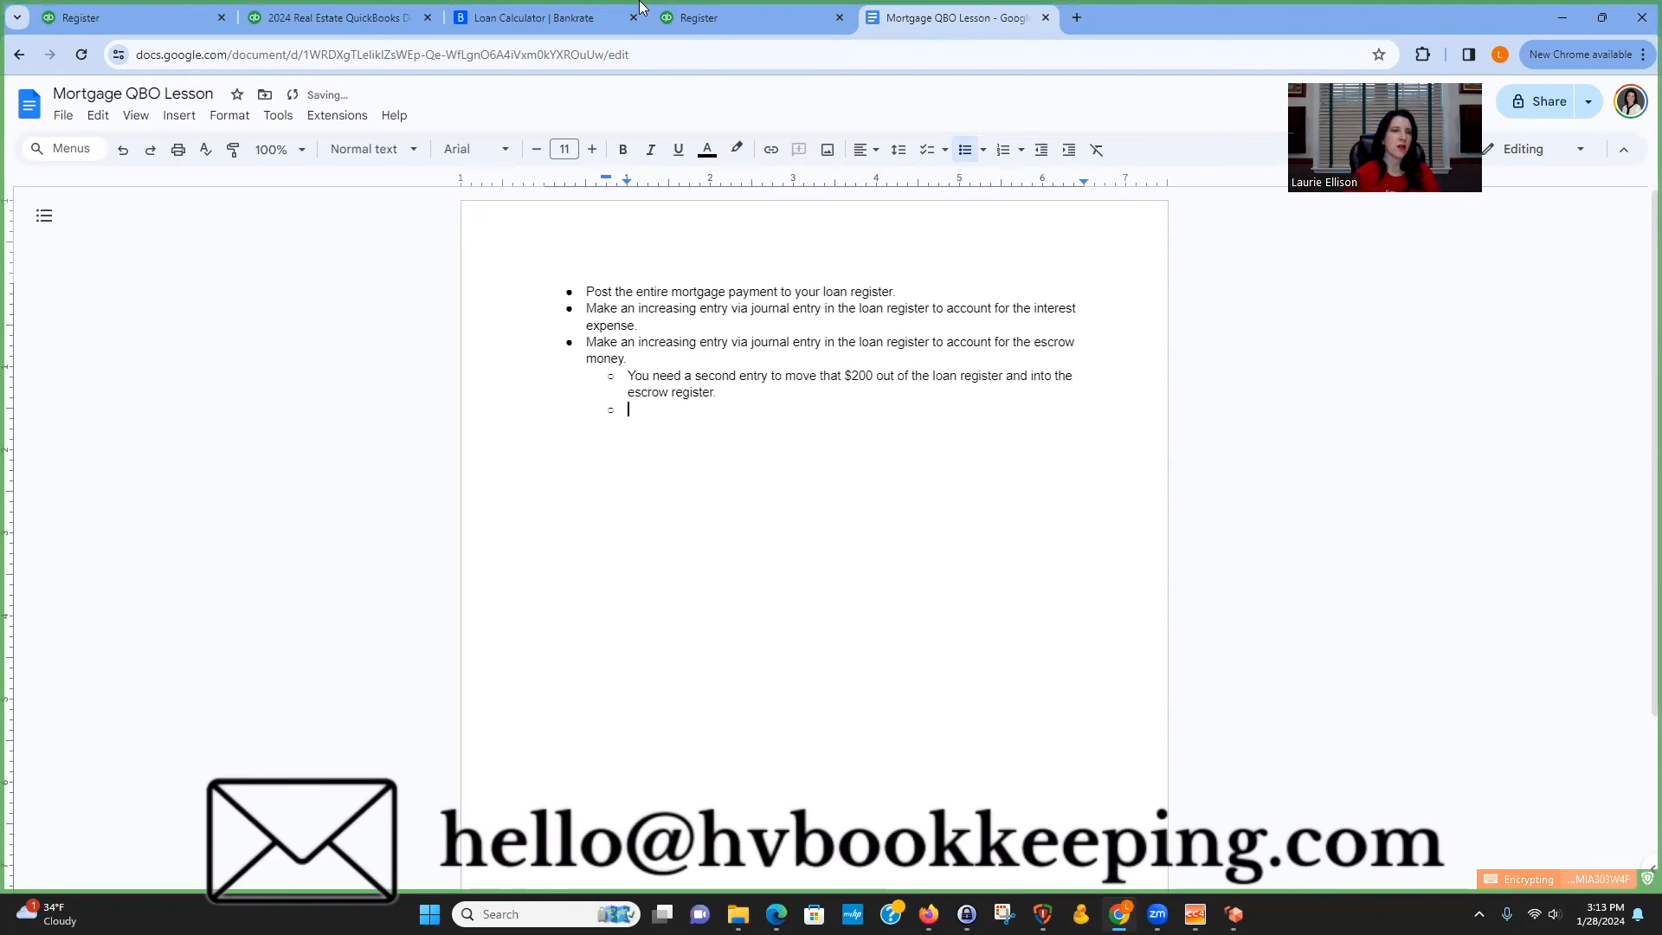
Open the 01/01/2025 Chase Mortgage expense in the Chase Checking register and add a 200 line categorized to Escrow - 50 RR.
{"action": "left_click", "coordinate": [381, 19]}
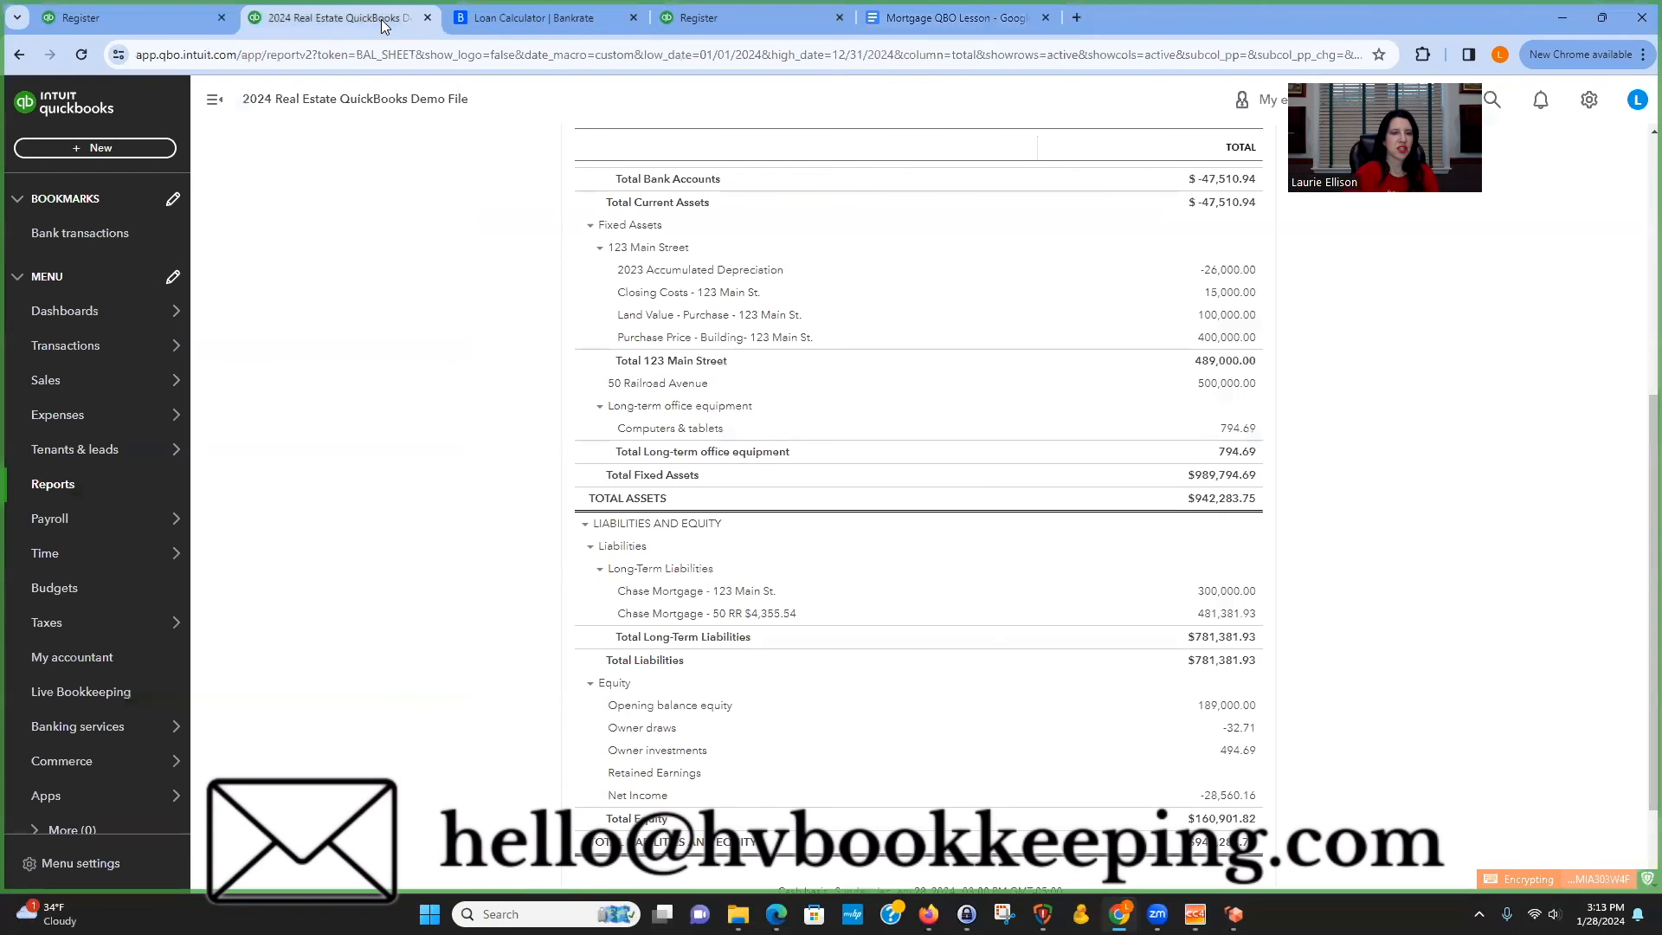
{"action": "left_click", "coordinate": [160, 20]}
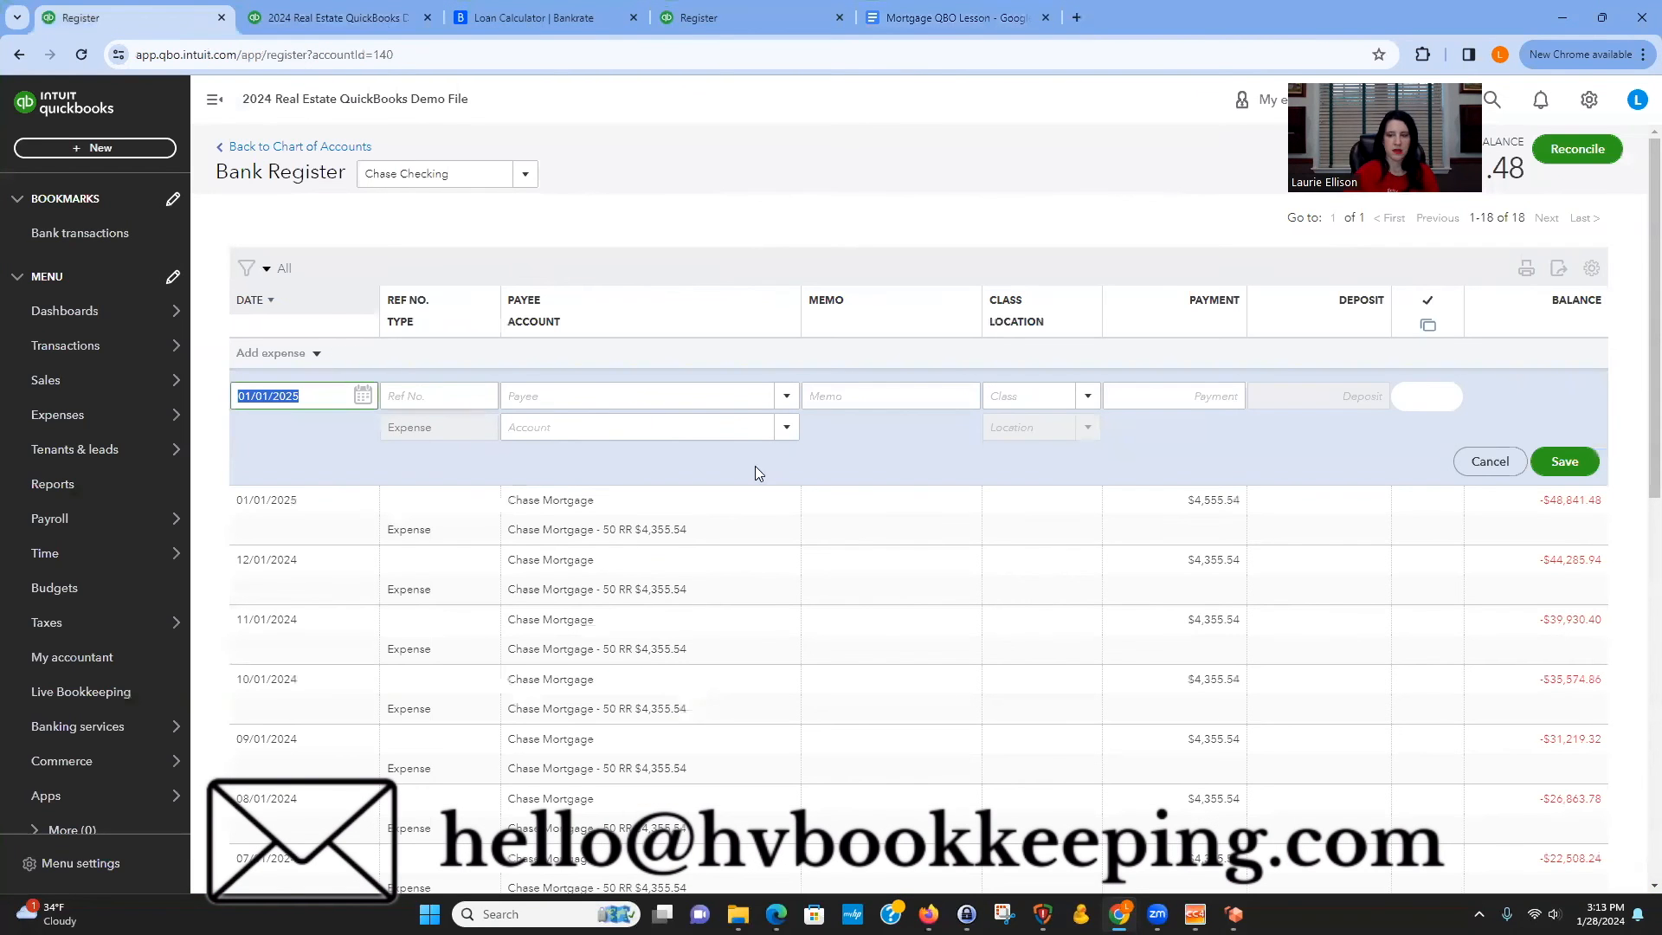
{"action": "left_click", "coordinate": [1415, 461]}
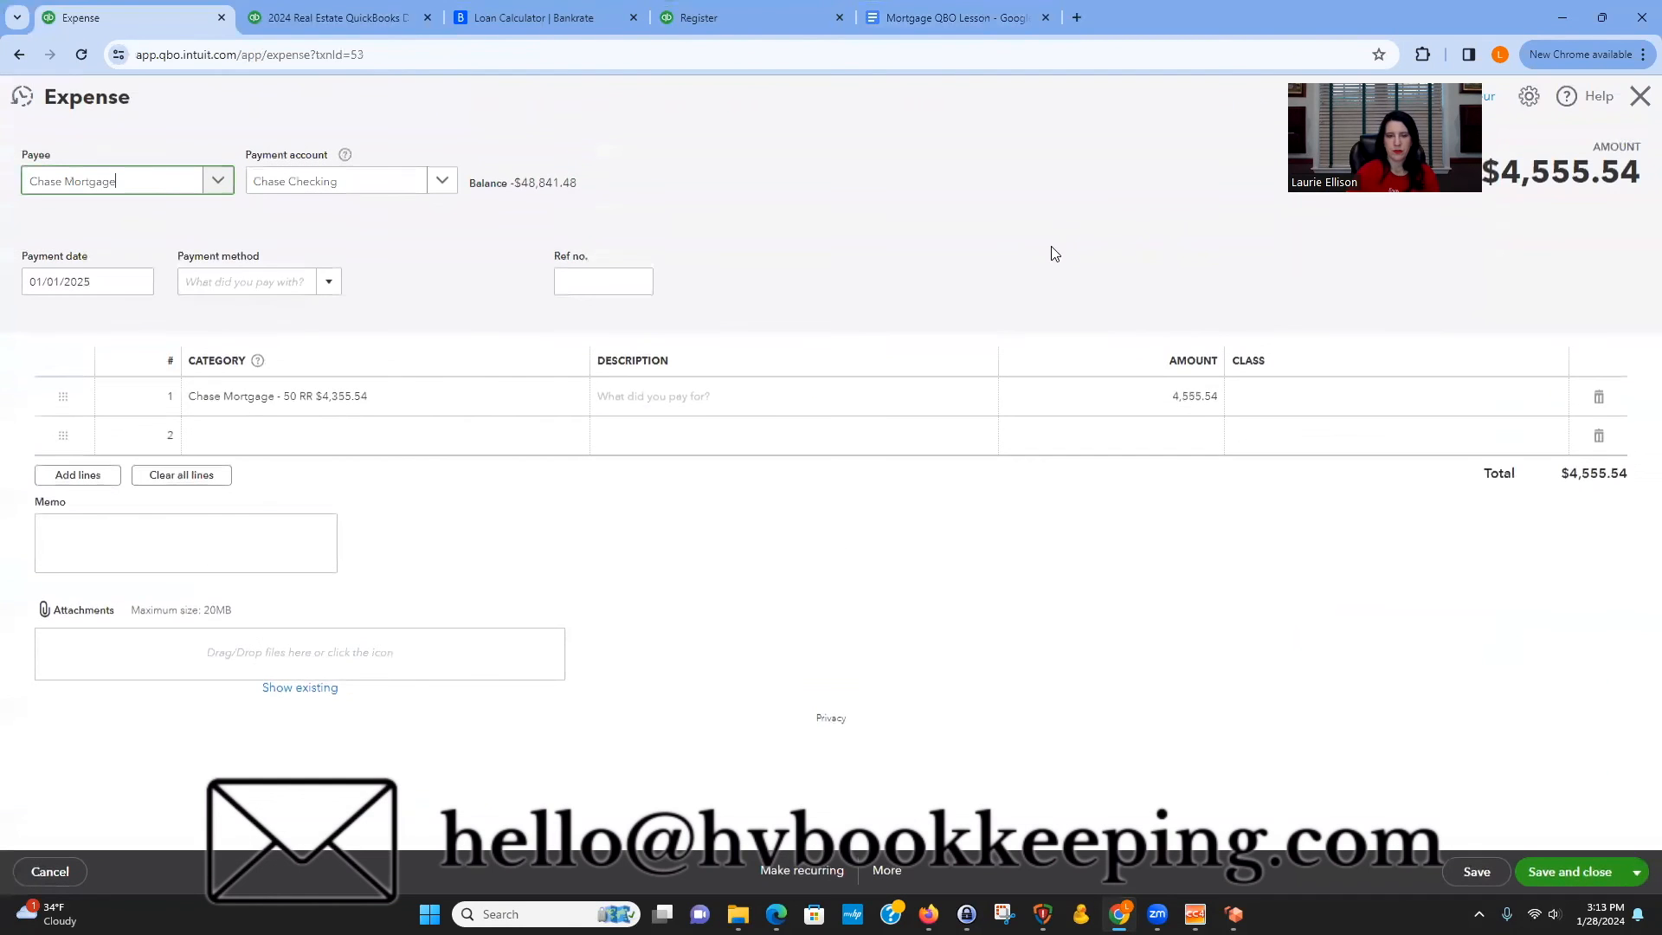
{"action": "left_click", "coordinate": [360, 489]}
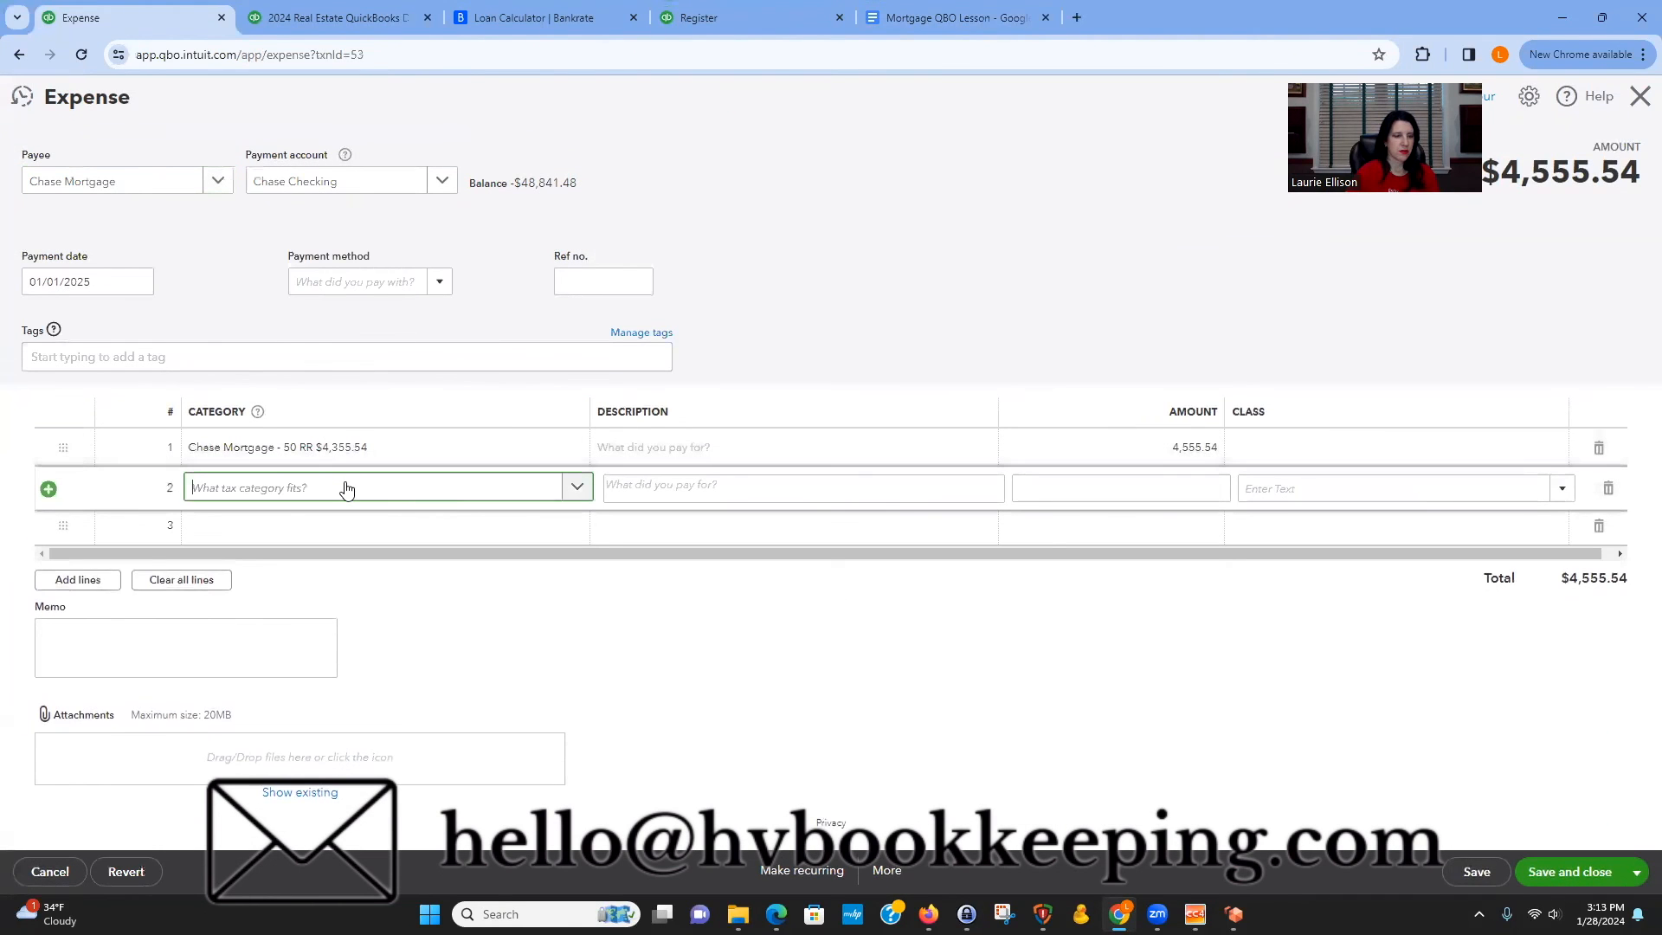
{"action": "left_click", "coordinate": [345, 485]}
{"action": "type", "text": "esc"}
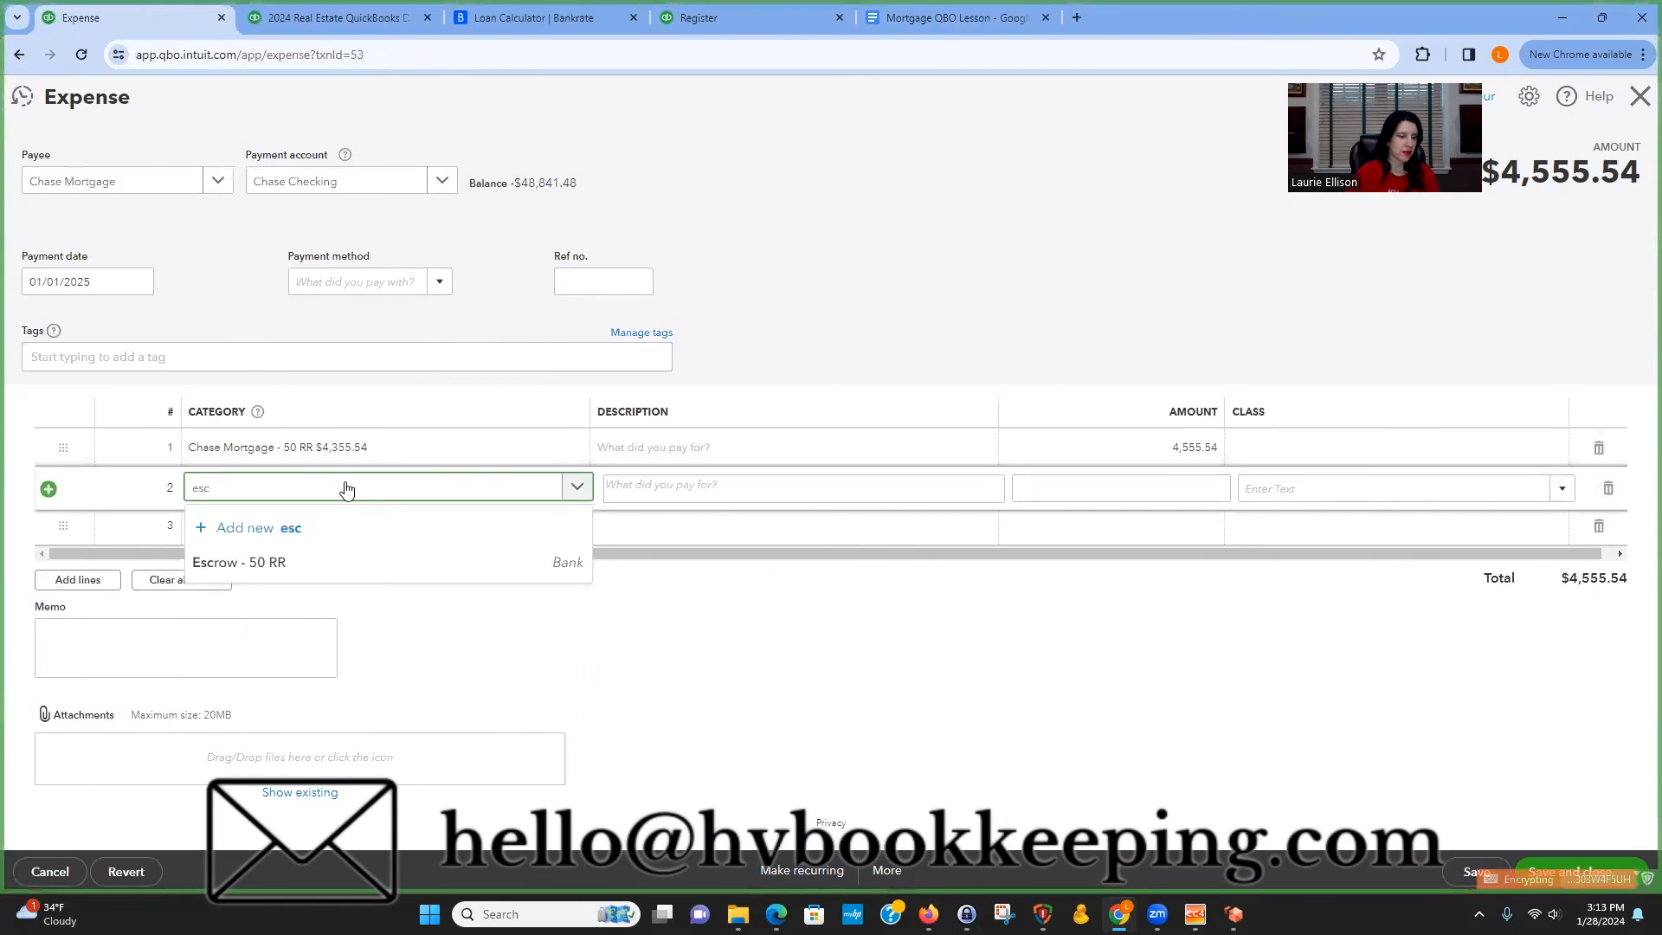
{"action": "left_click", "coordinate": [342, 557]}
{"action": "left_click", "coordinate": [1170, 487]}
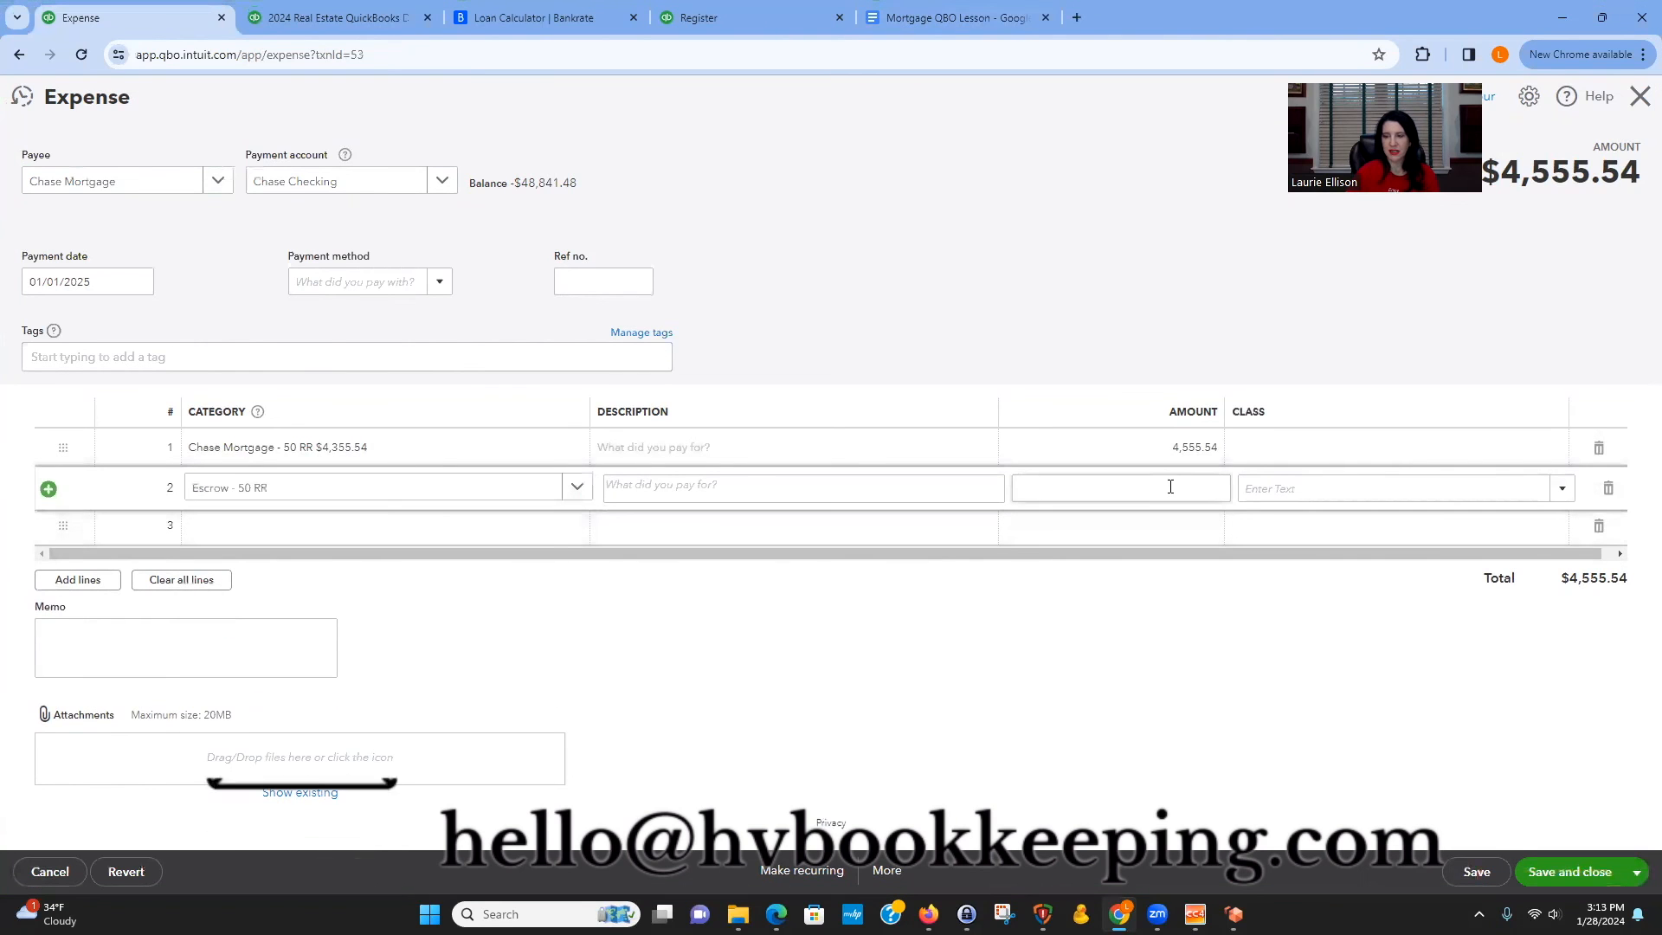
{"action": "type", "text": "200"}
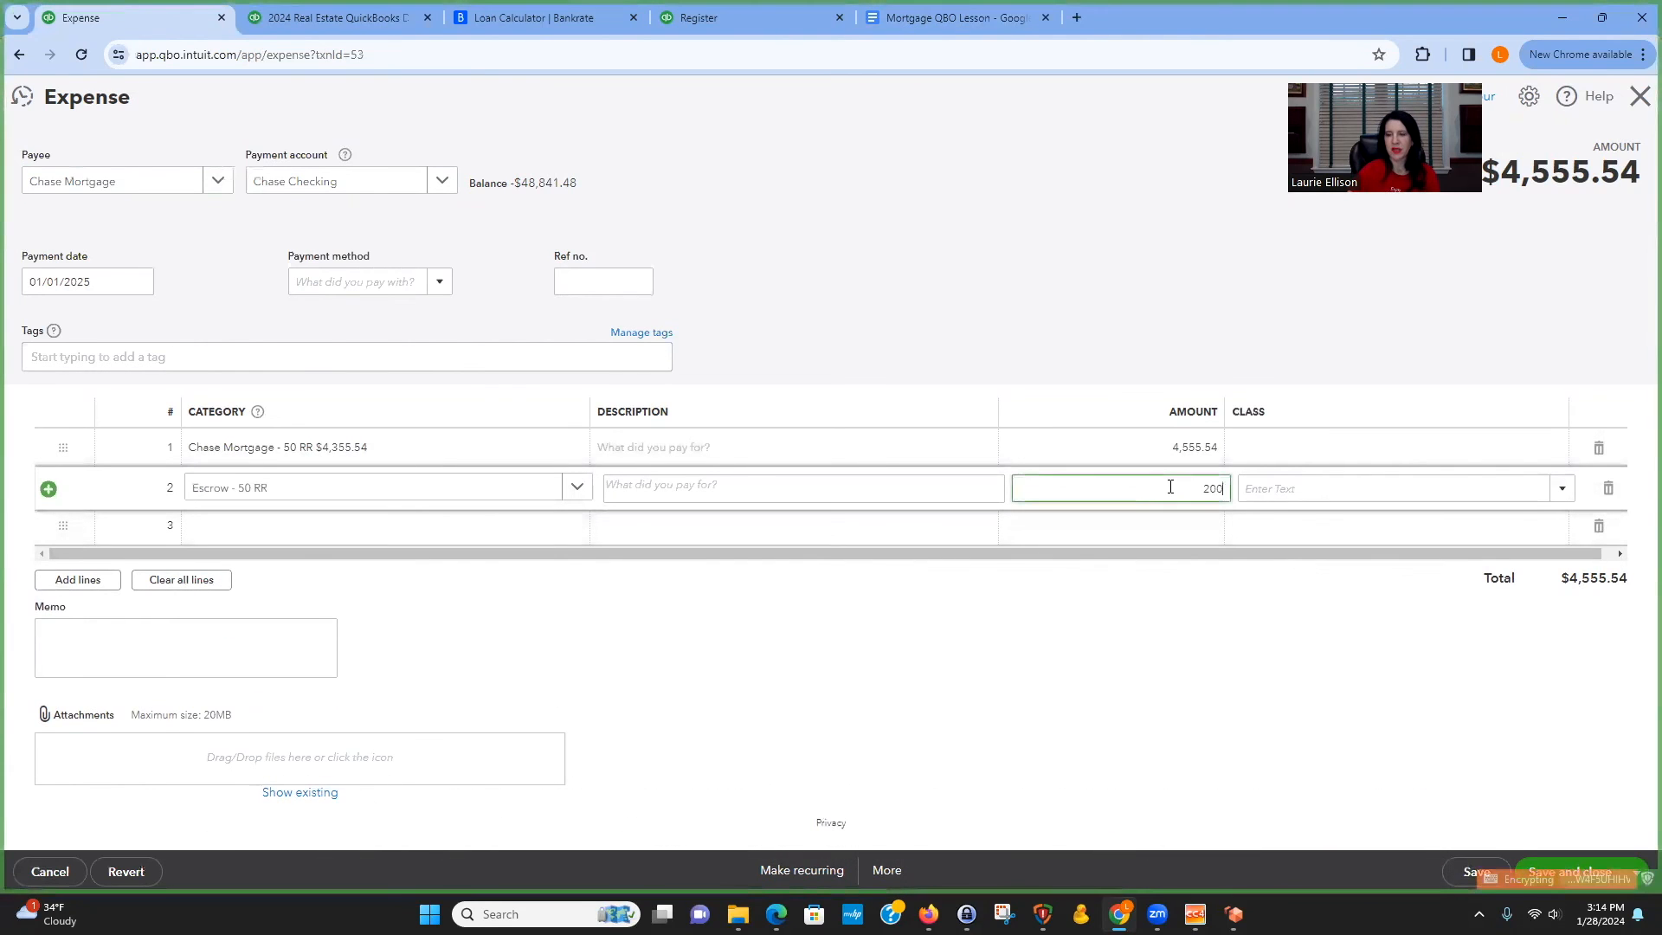
Change the Chase Mortgage - 50 RR line amount to 4,355.54 and save and close the expense.
{"action": "left_click", "coordinate": [1186, 444]}
{"action": "left_click", "coordinate": [1190, 451]}
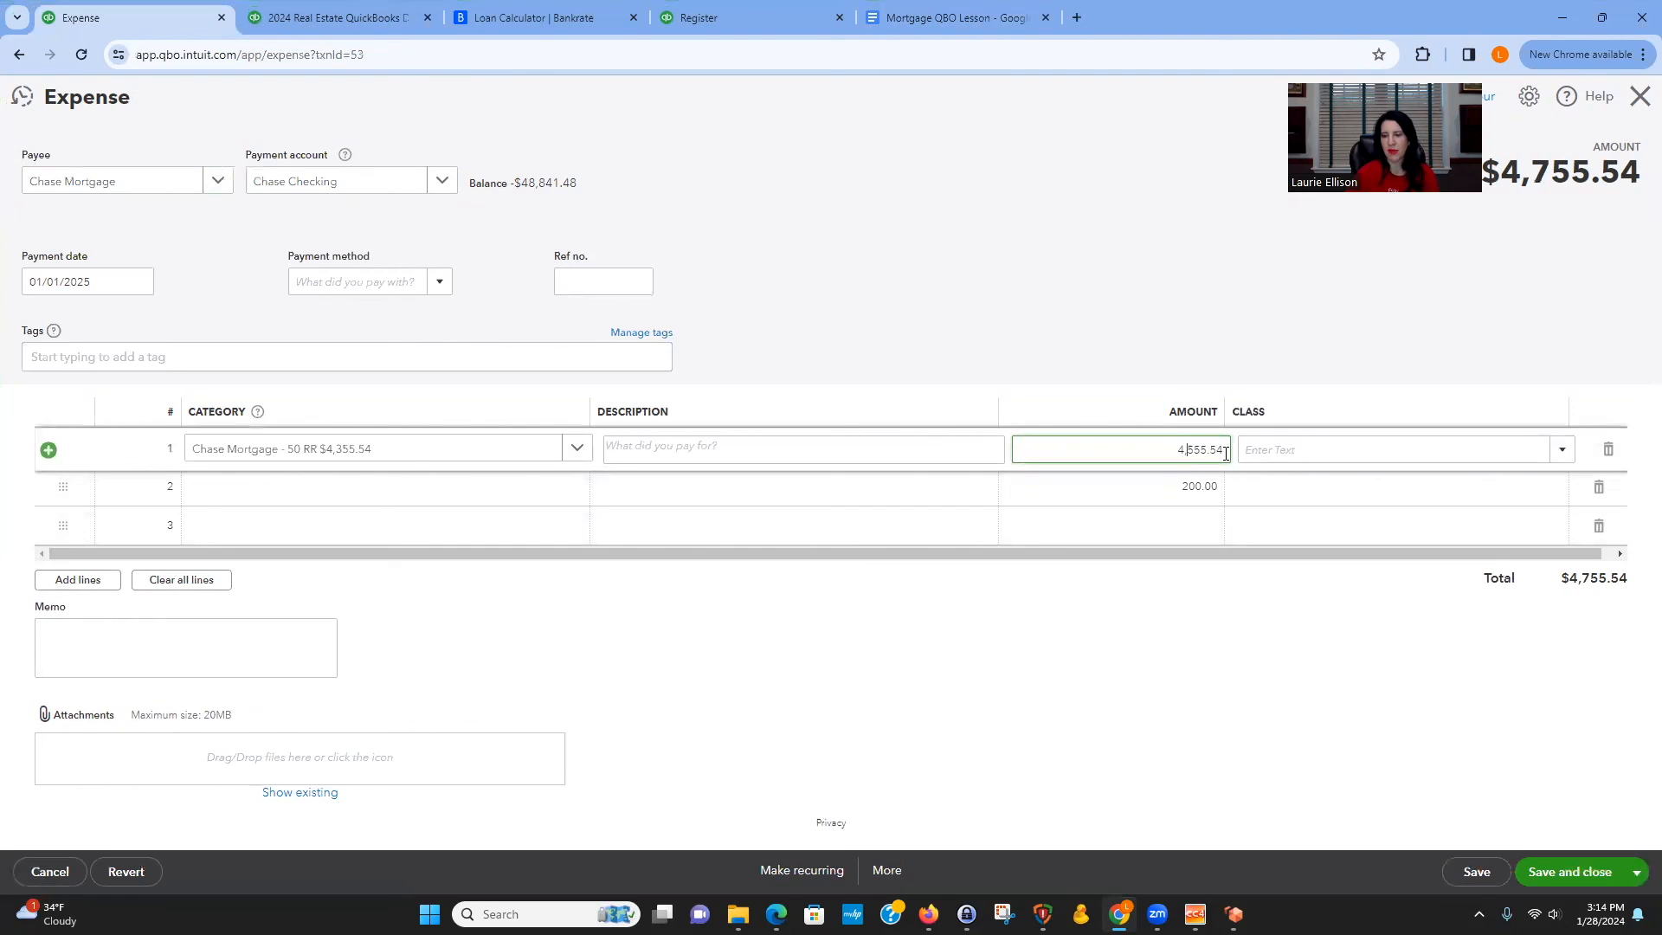
{"action": "type", "text": "3"}
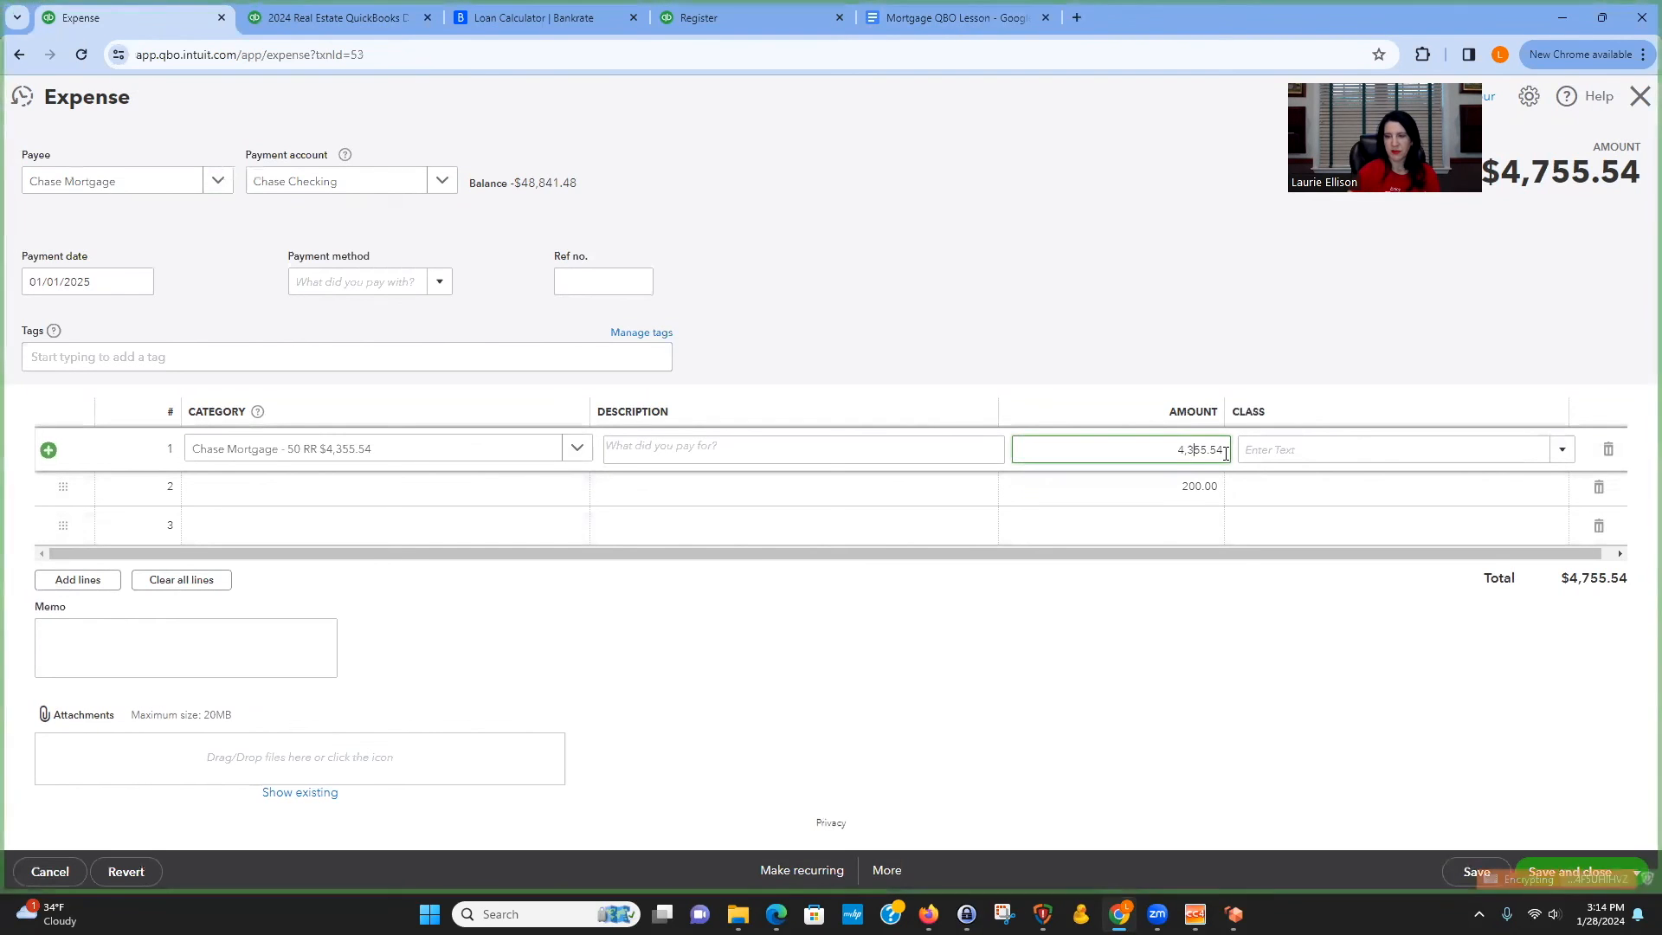
{"action": "left_click", "coordinate": [793, 488]}
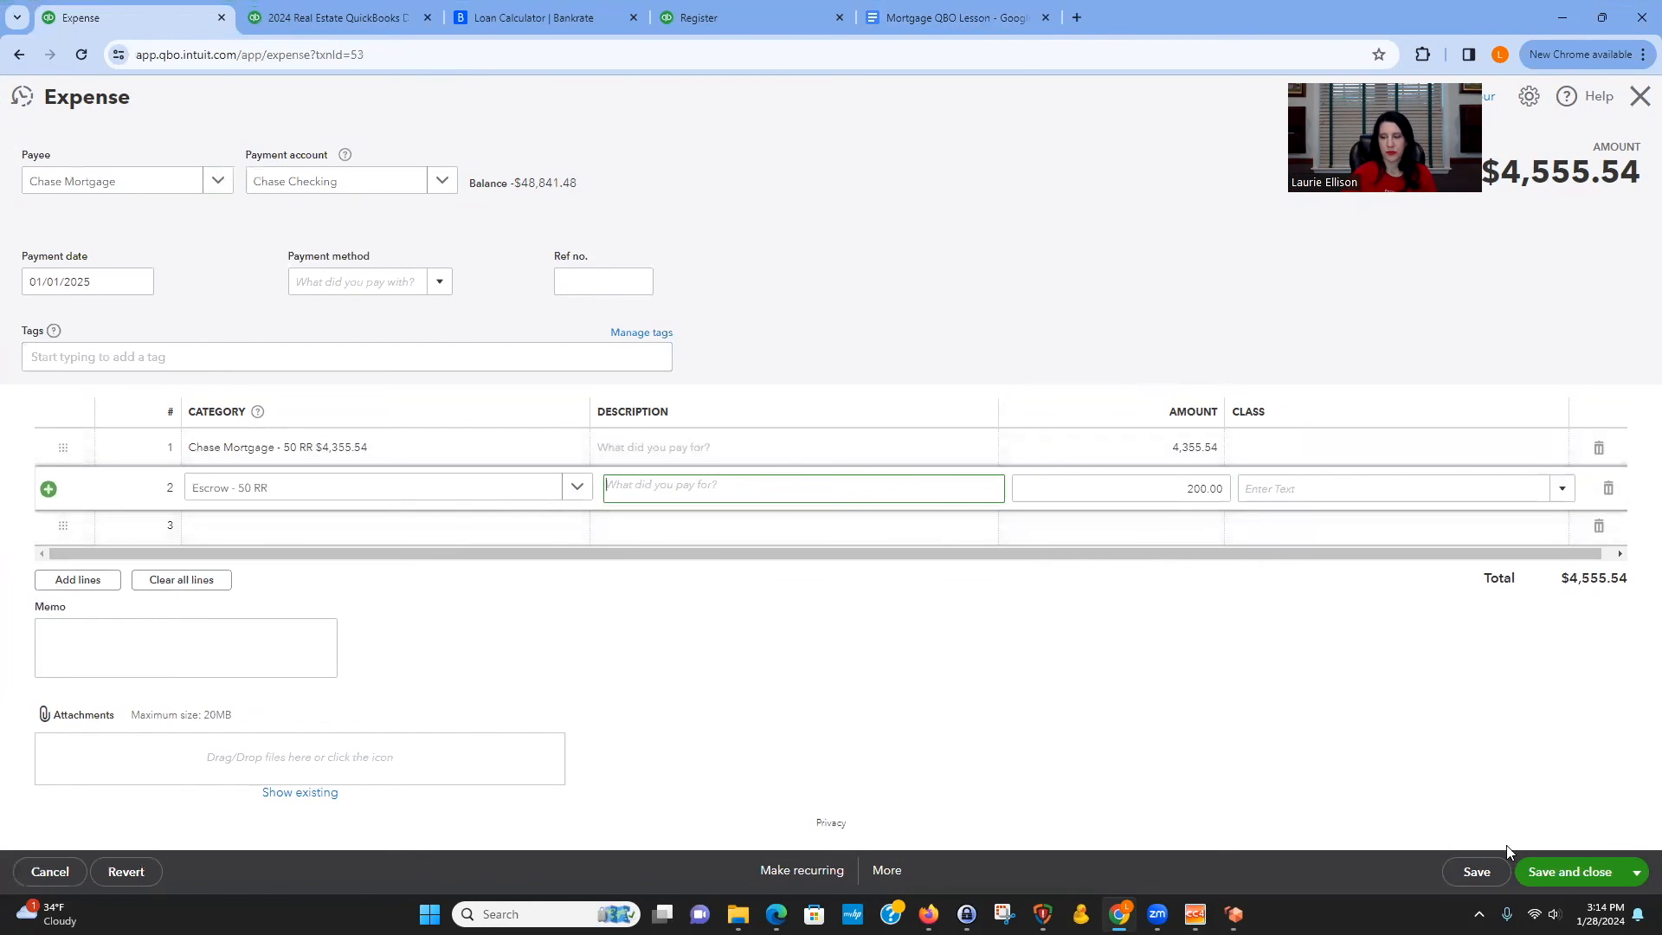
{"action": "left_click", "coordinate": [1568, 871]}
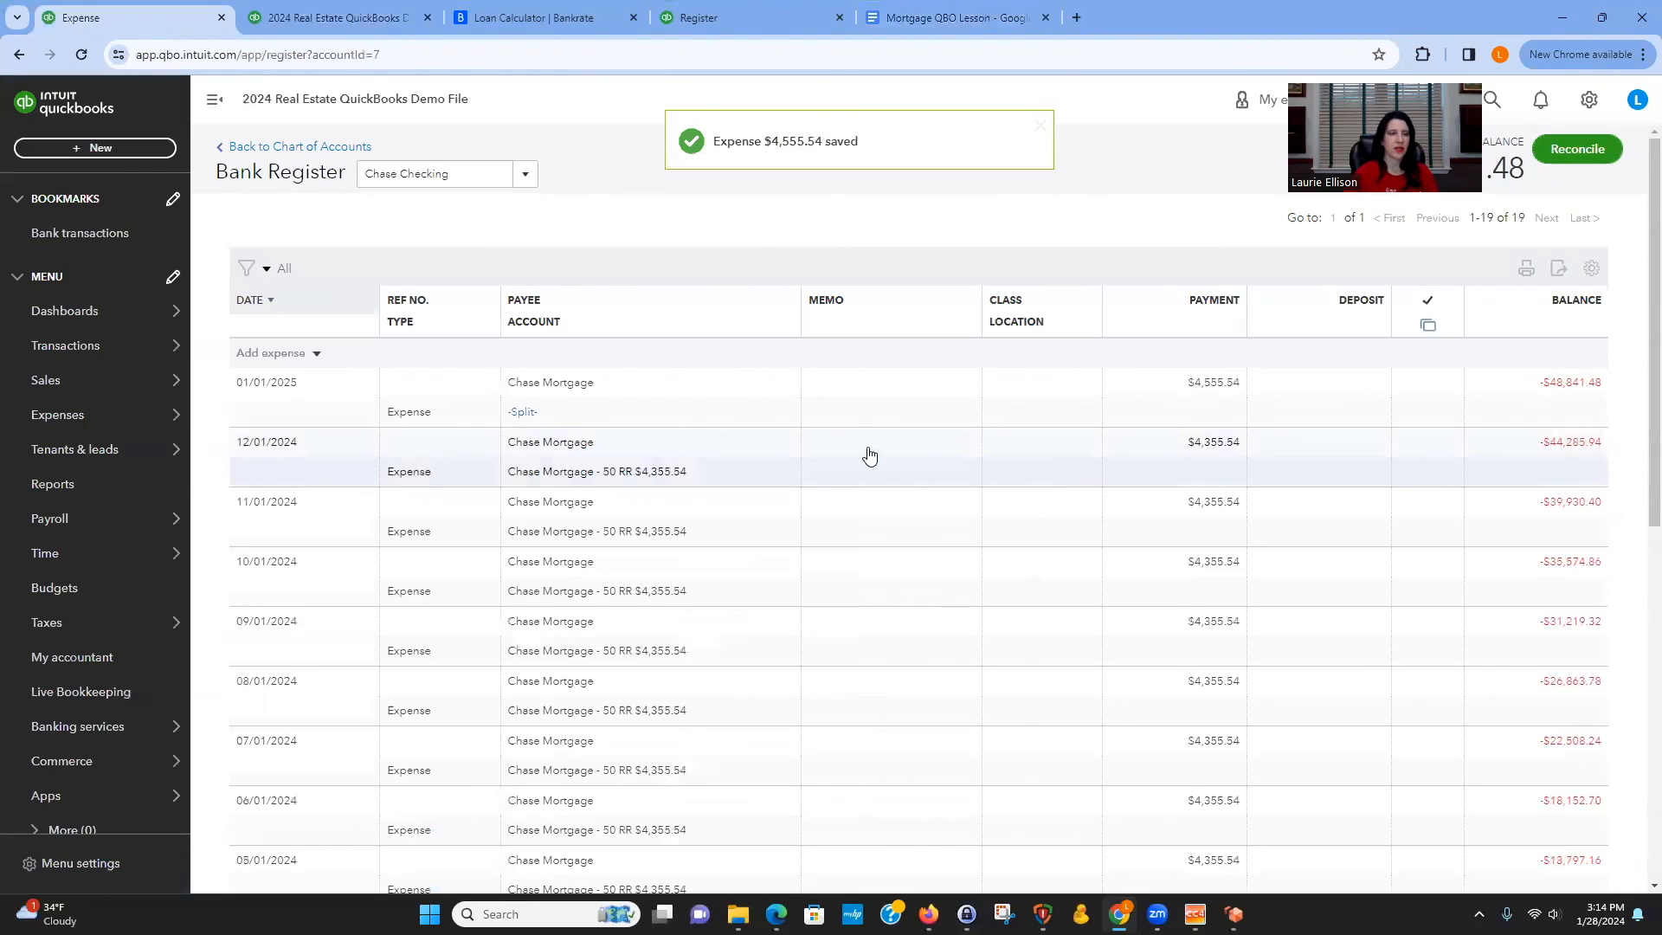
Switch to the Escrow - 50 RR register and delete the 01/02/2025 journal entry, removing the whole split transaction.
{"action": "left_click", "coordinate": [524, 174]}
{"action": "scroll", "coordinate": [576, 385], "scroll_direction": "down", "scroll_amount": 1}
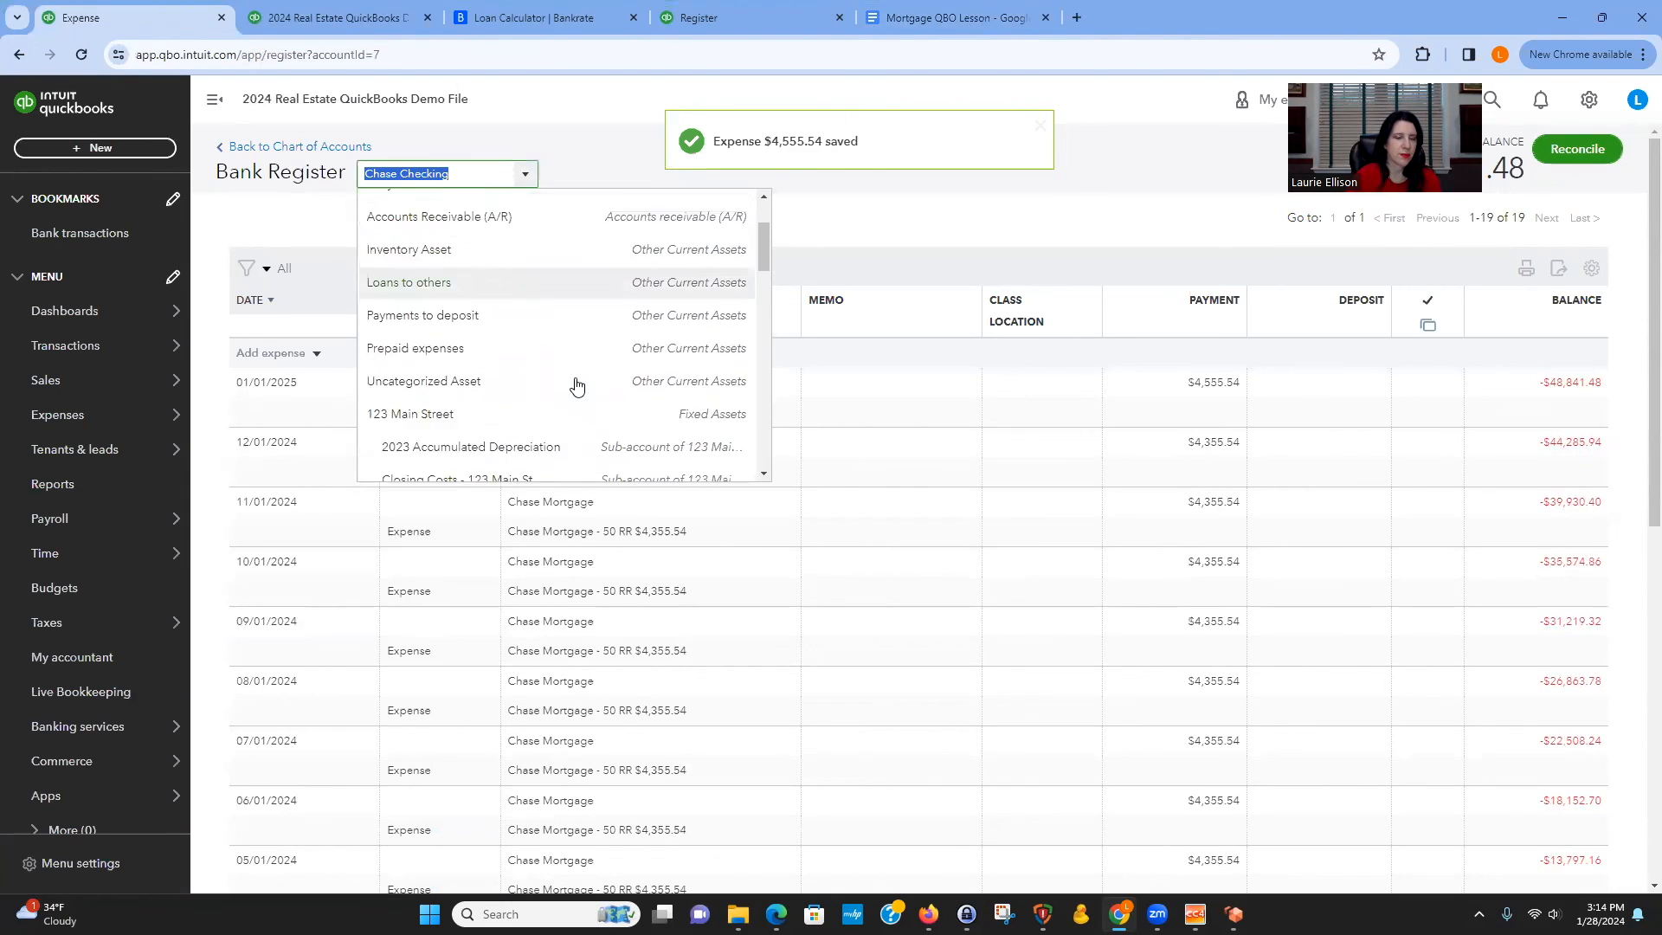
{"action": "scroll", "coordinate": [575, 382], "scroll_direction": "up", "scroll_amount": 1}
{"action": "left_click", "coordinate": [476, 239]}
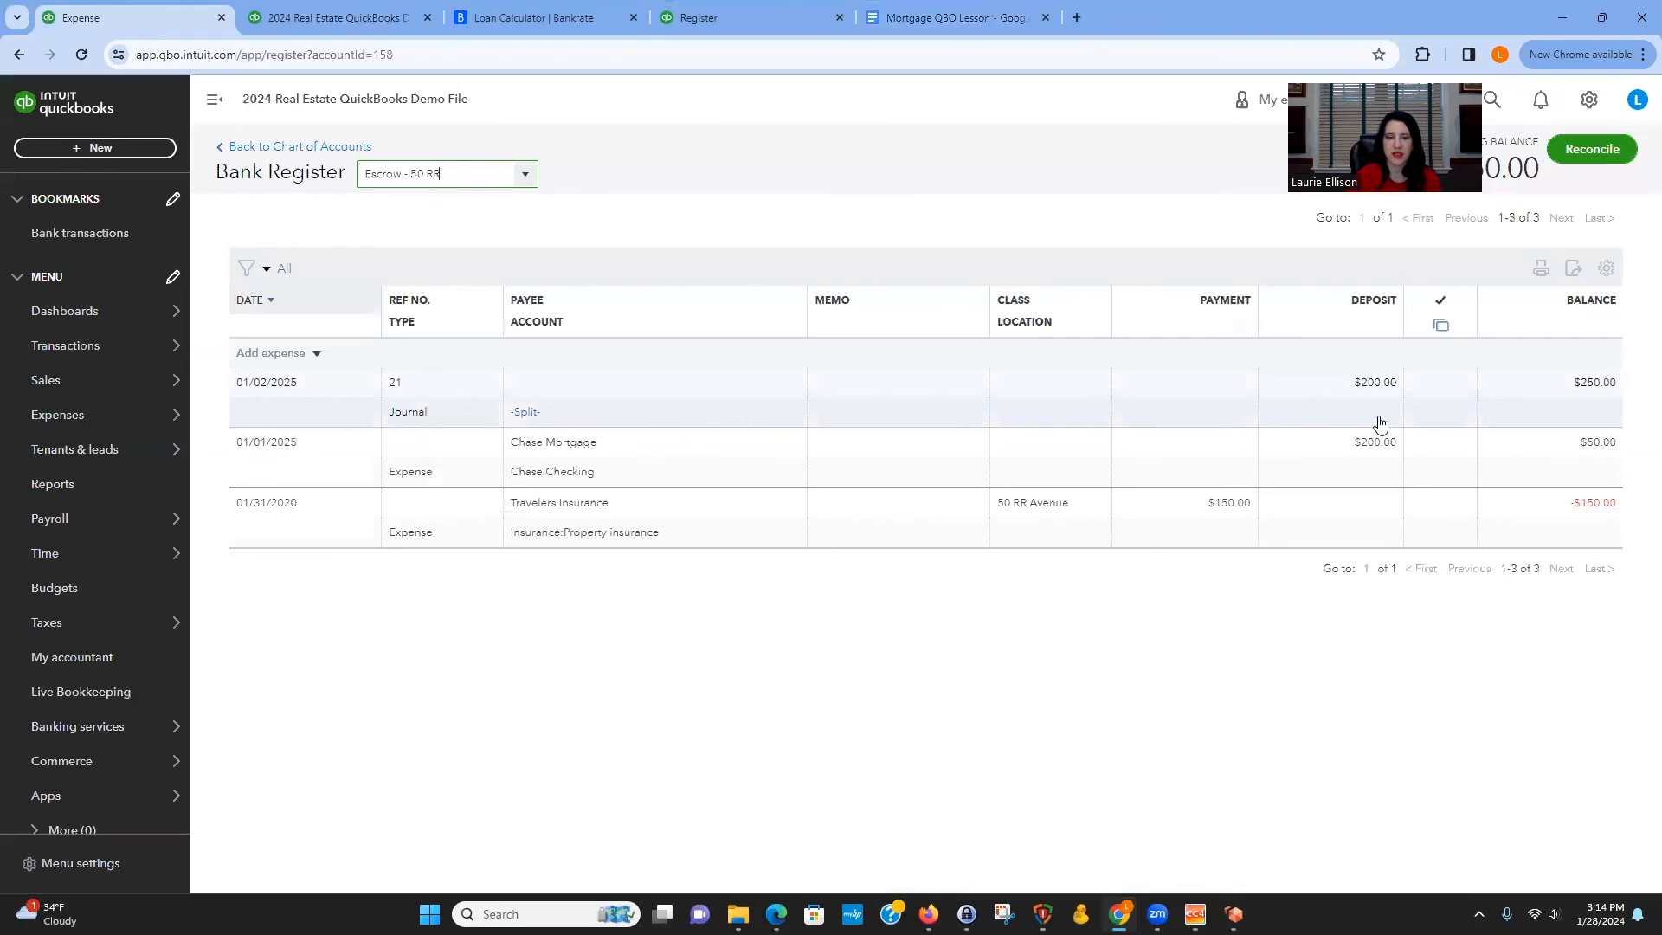
{"action": "left_click", "coordinate": [1379, 424]}
{"action": "left_click", "coordinate": [1354, 462]}
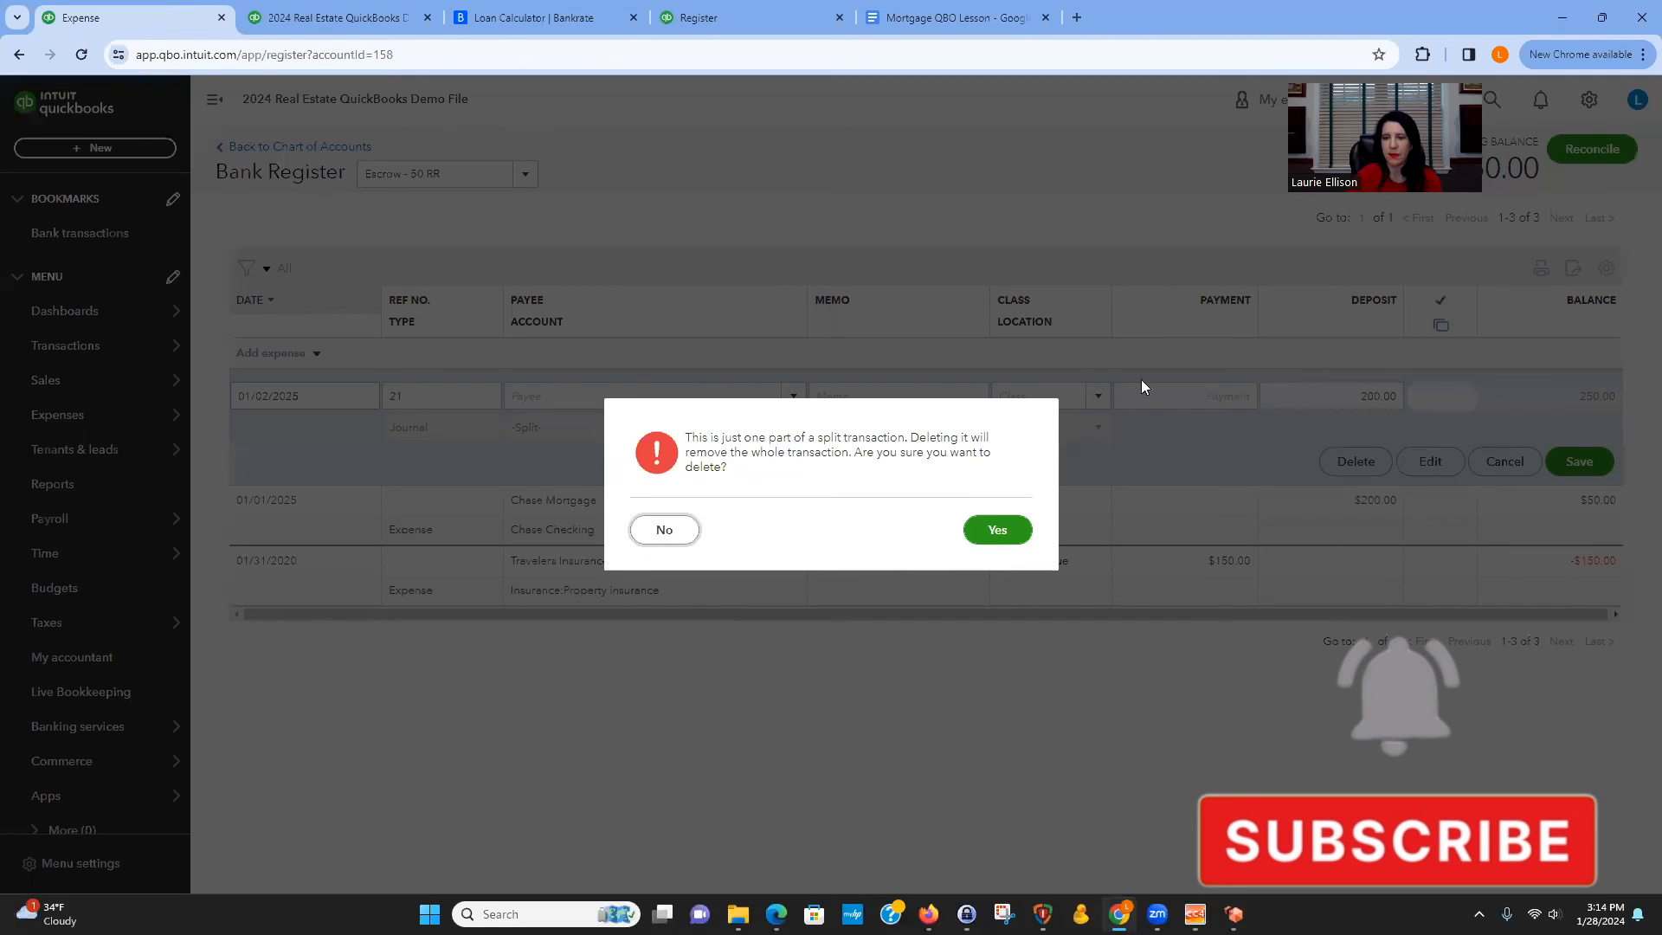
{"action": "left_click", "coordinate": [995, 529]}
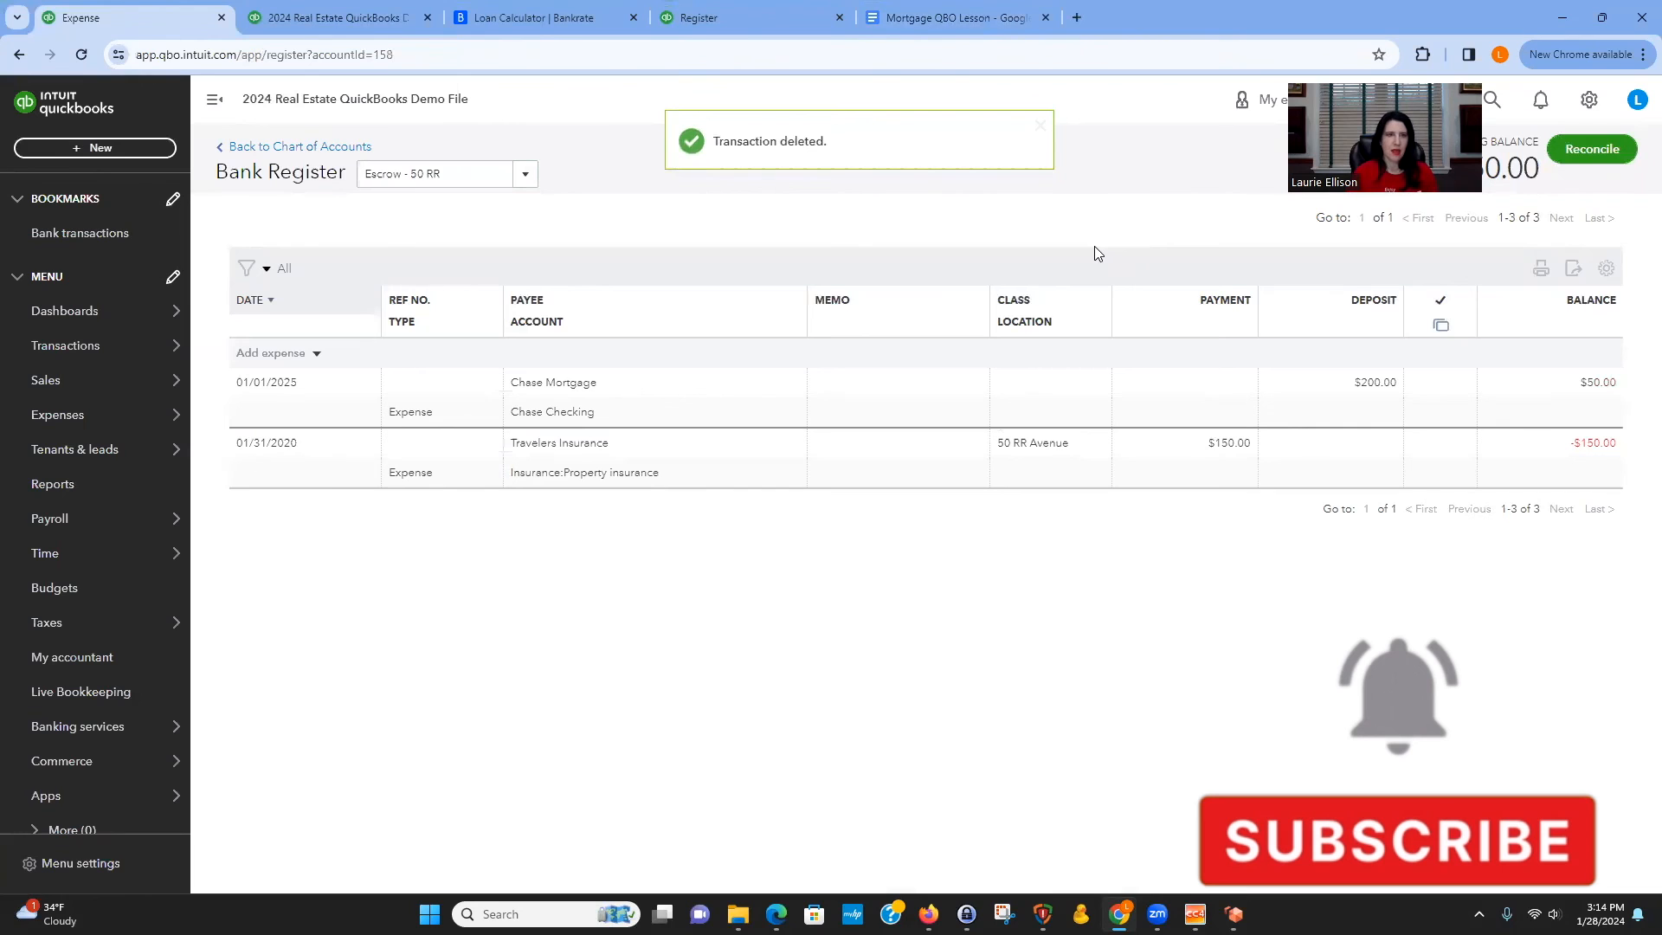
Switch to the Bankrate loan calculator and examine the payment, interest and total interest figures in the amortization schedule.
{"action": "left_click", "coordinate": [592, 17]}
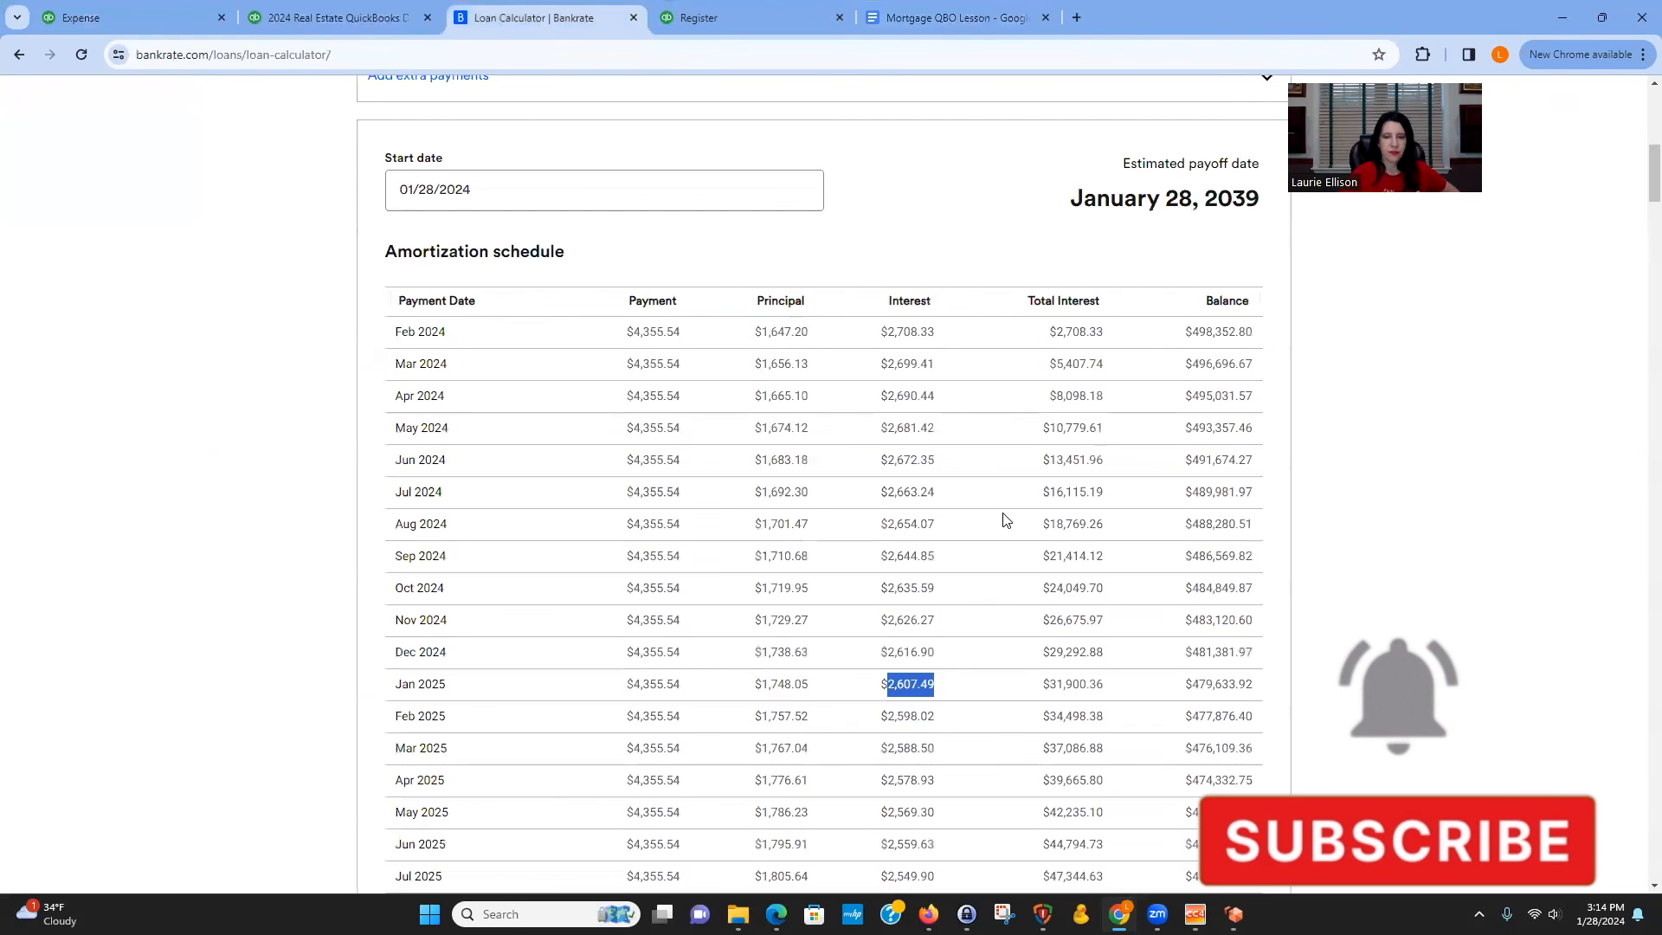
{"action": "left_click", "coordinate": [1394, 488]}
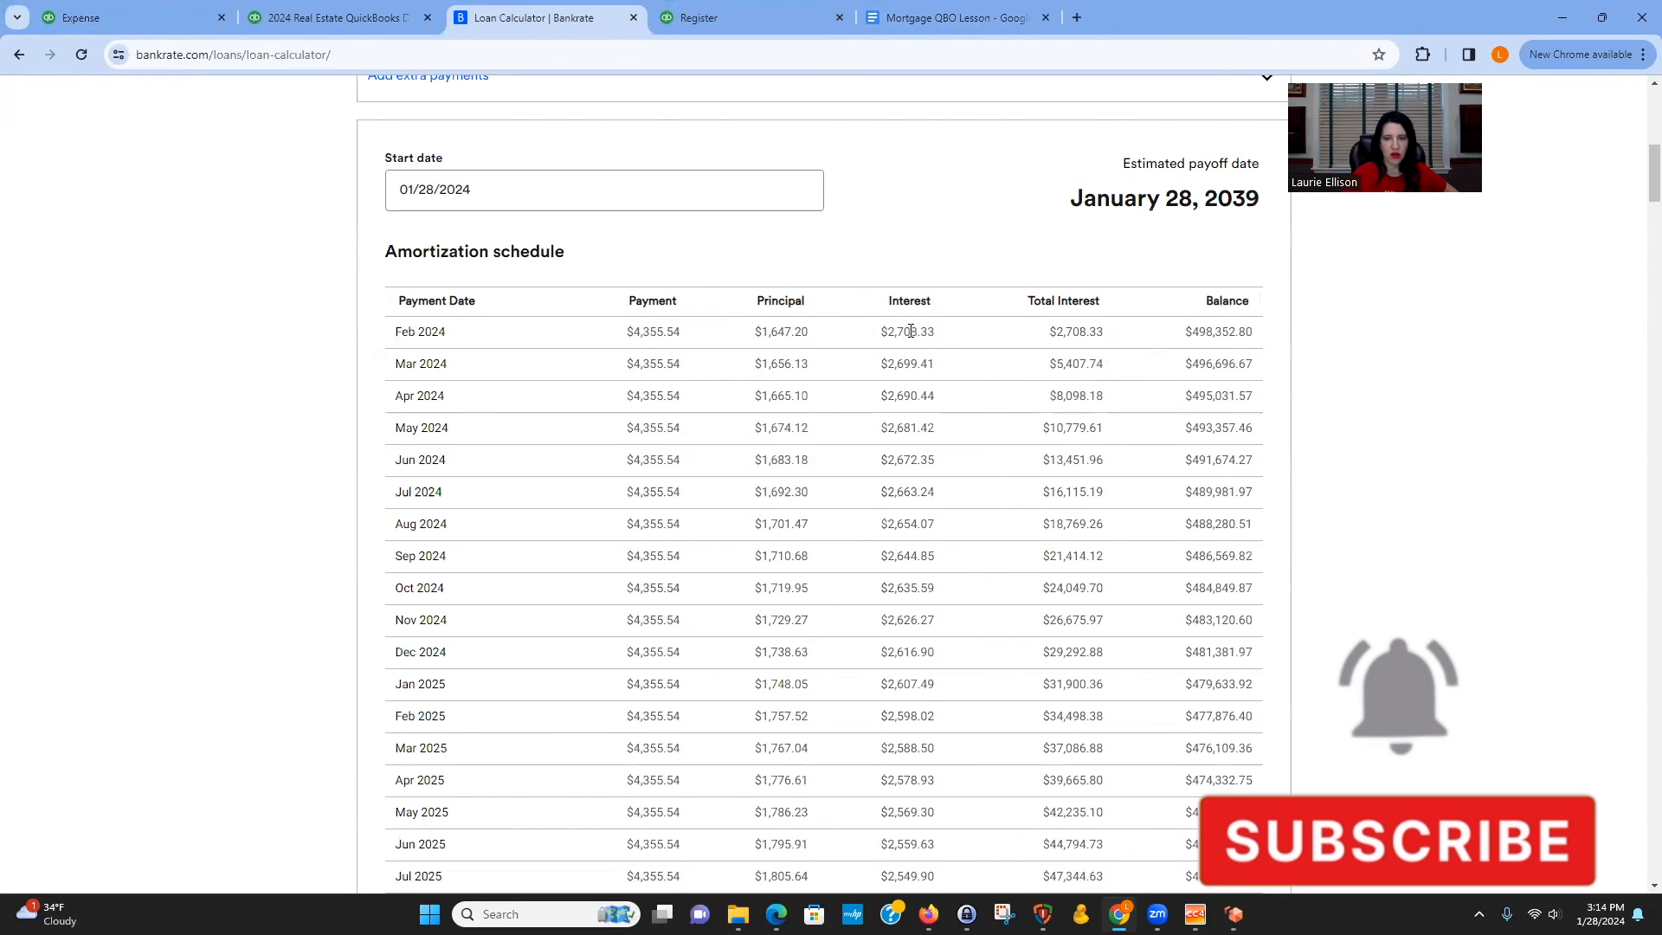
{"action": "left_click_drag", "start_coordinate": [888, 426], "coordinate": [947, 434]}
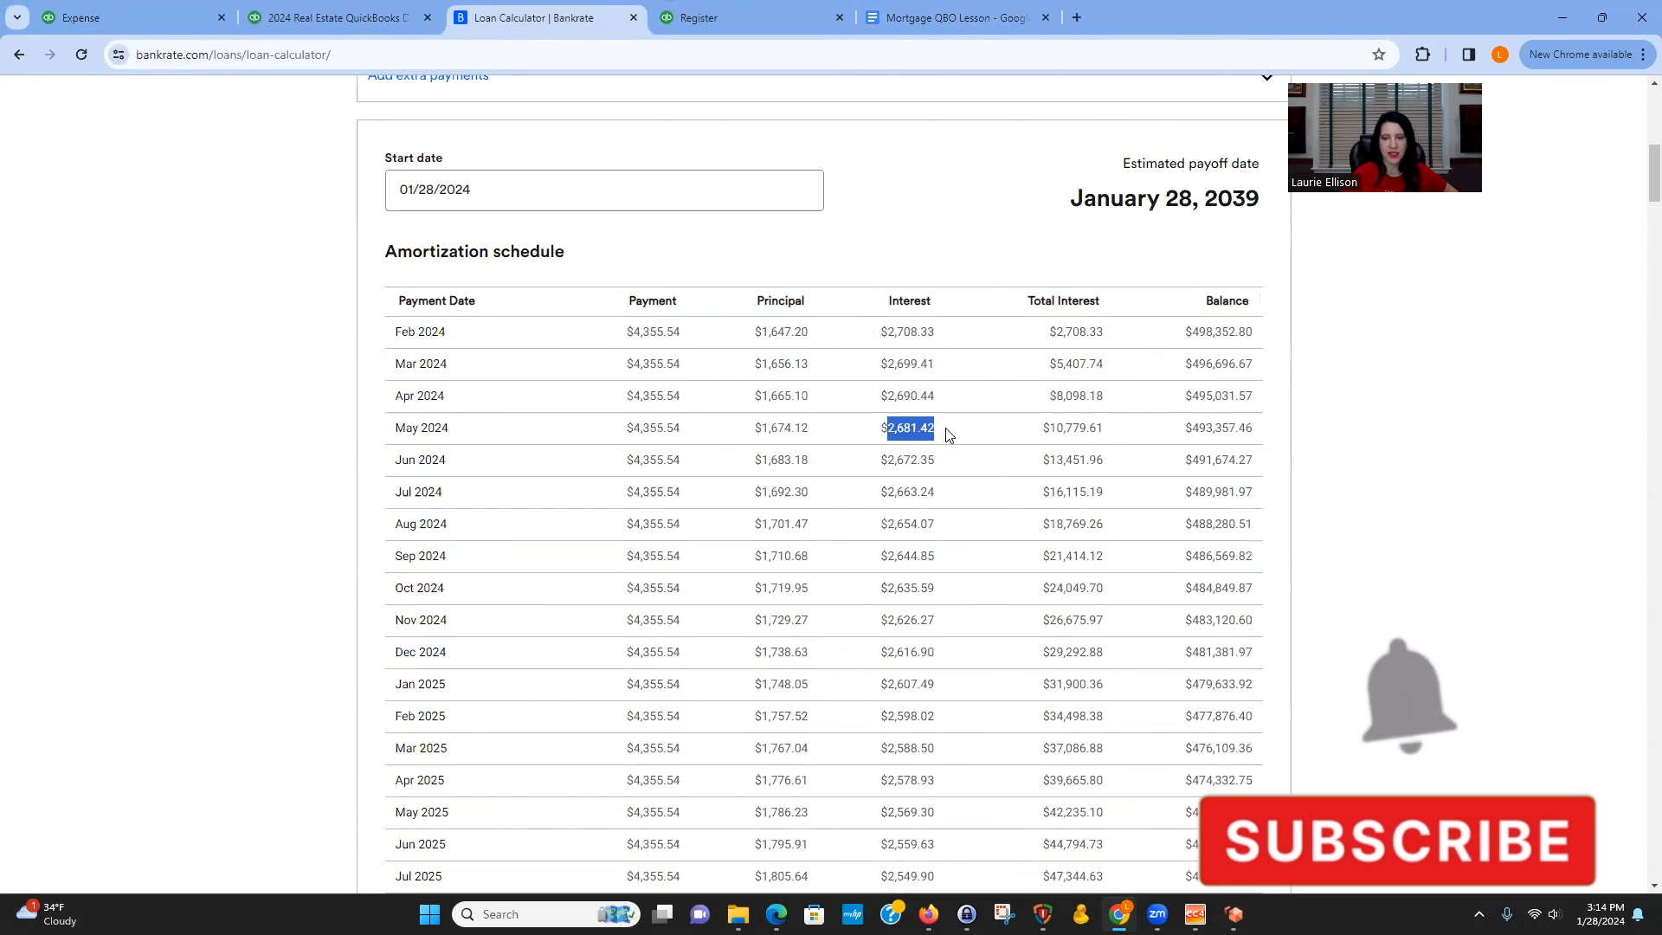
{"action": "left_click", "coordinate": [878, 400]}
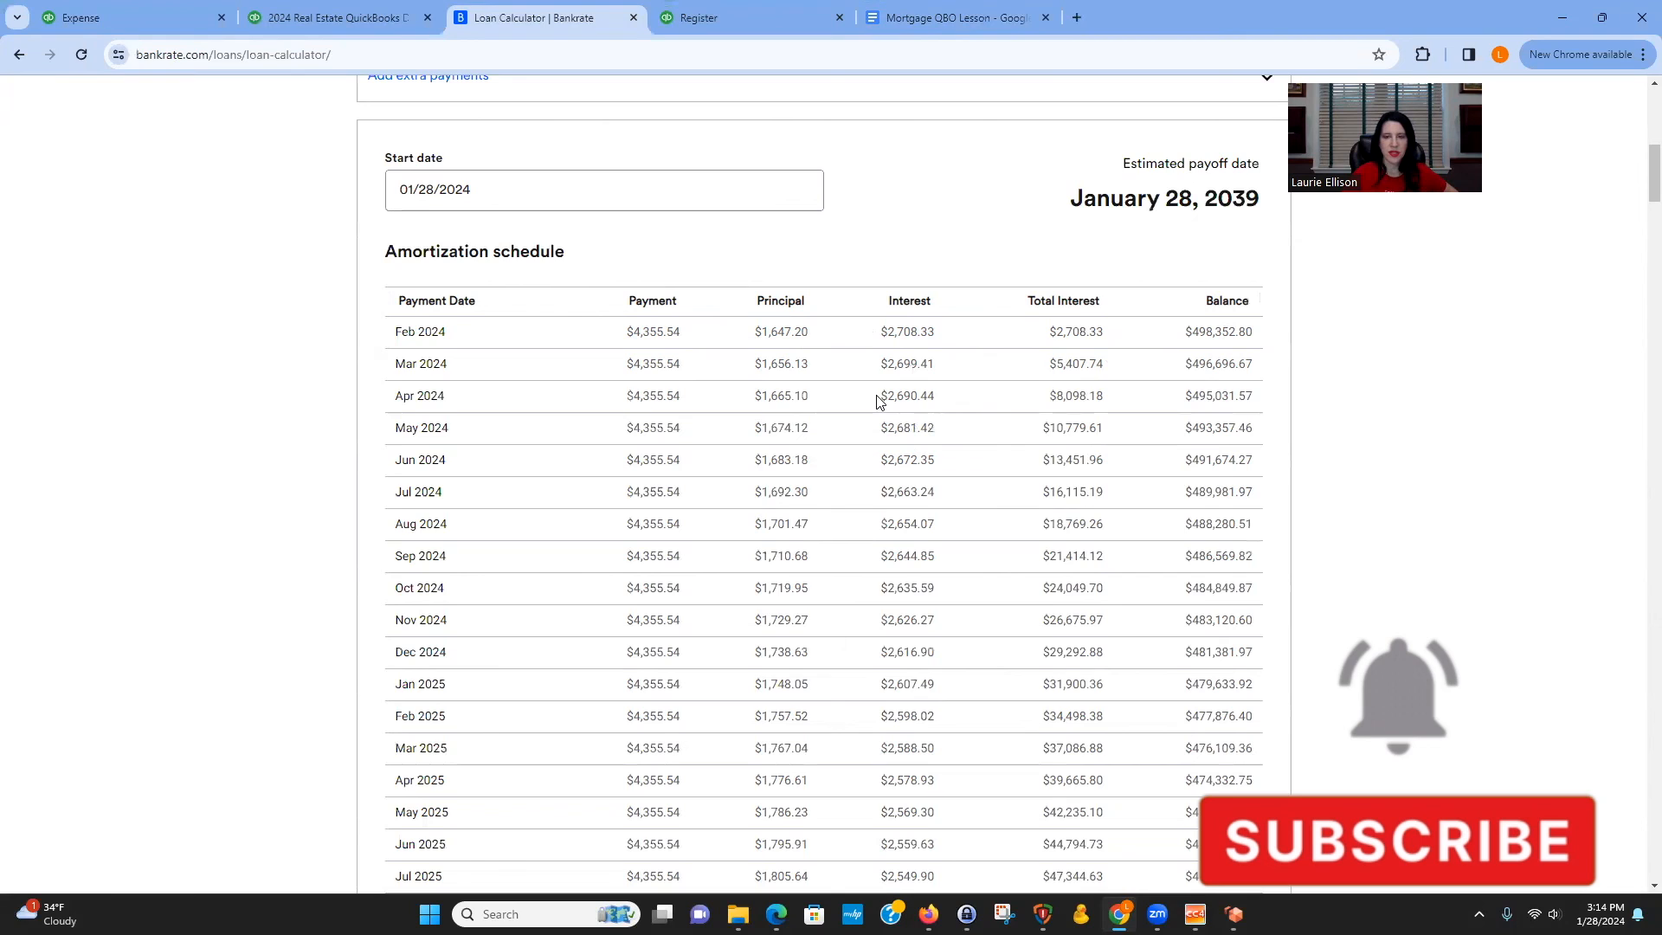
{"action": "left_click_drag", "start_coordinate": [1063, 332], "coordinate": [1123, 333]}
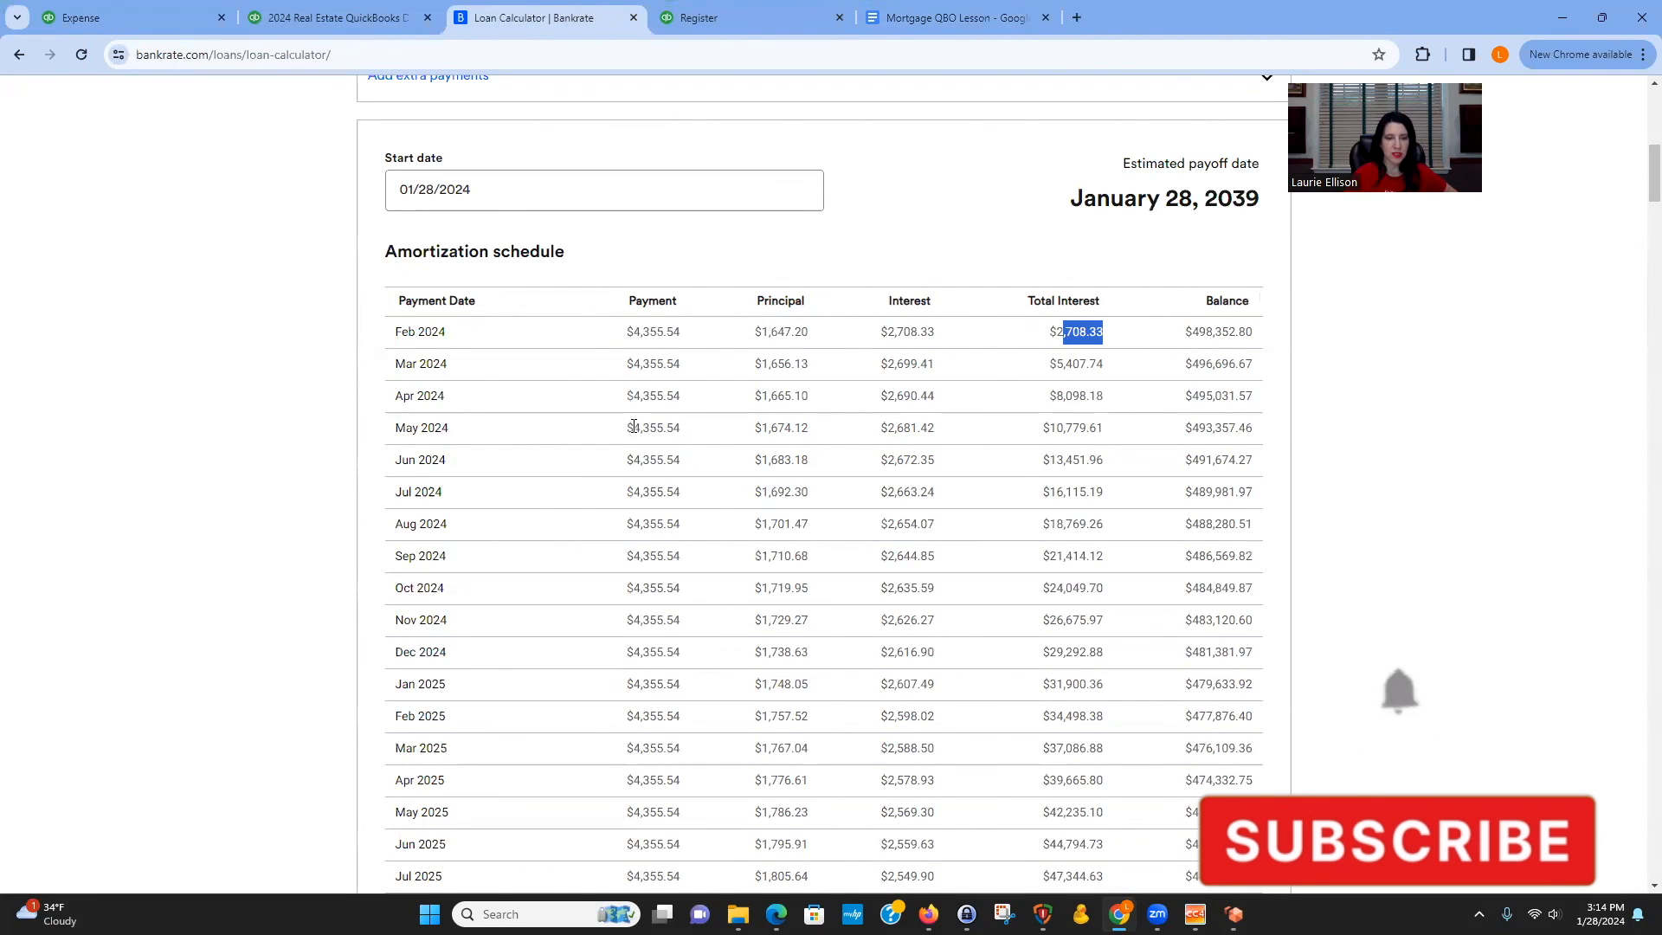
{"action": "left_click_drag", "start_coordinate": [633, 427], "coordinate": [693, 427]}
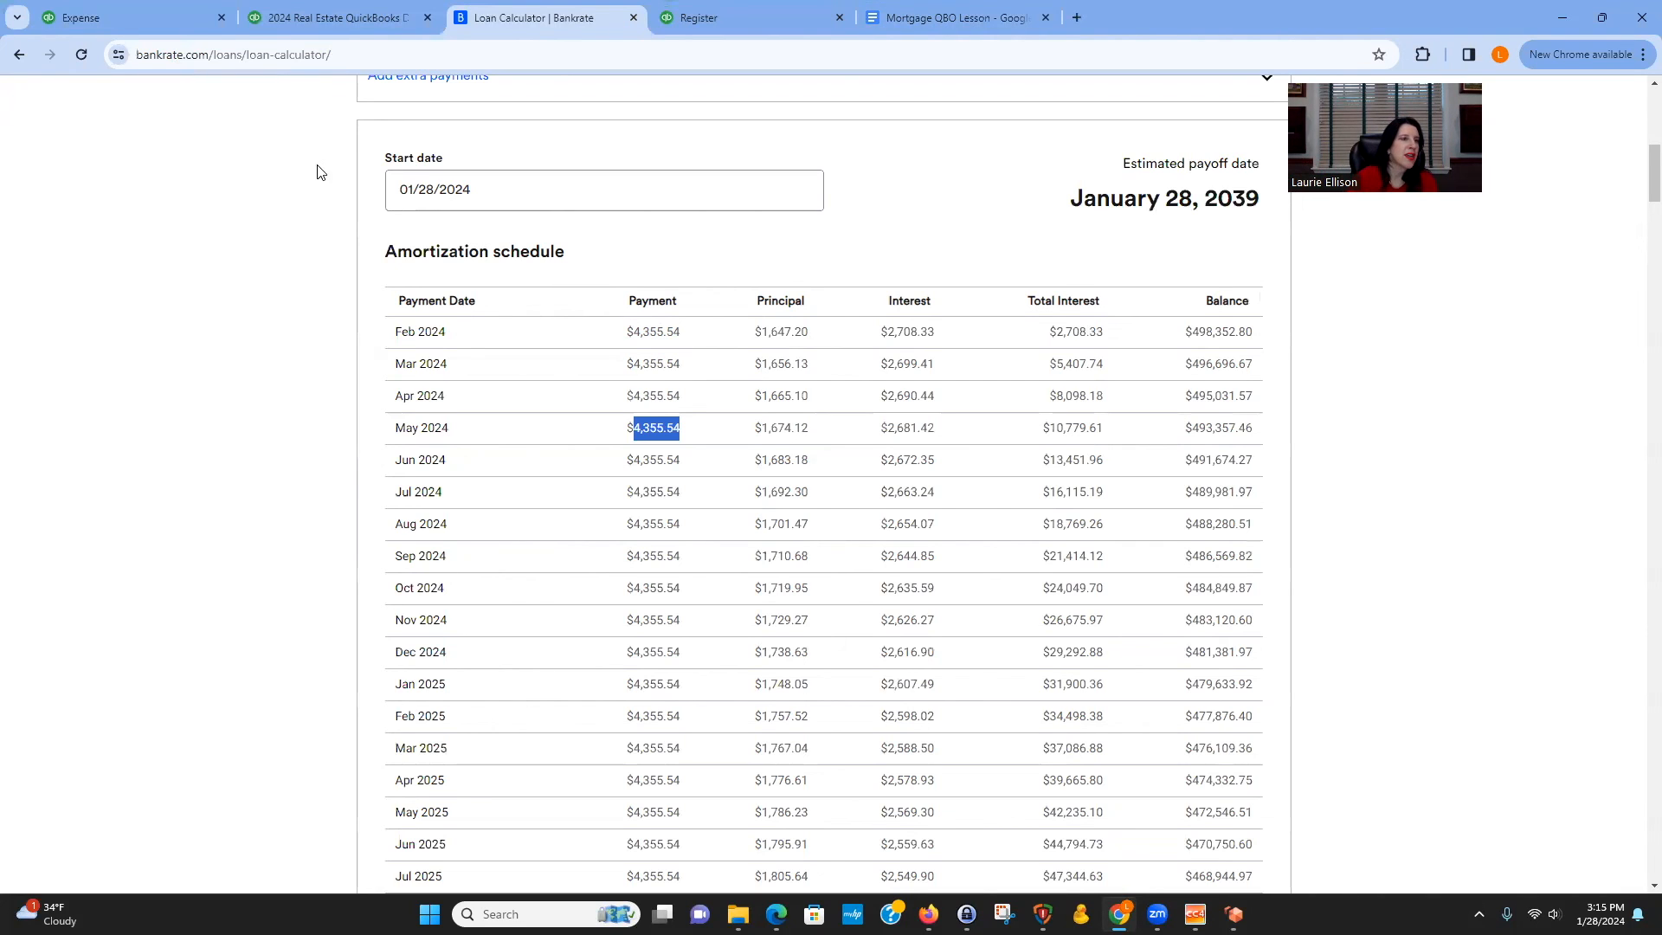
{"action": "left_click", "coordinate": [120, 19]}
{"action": "left_click", "coordinate": [96, 484]}
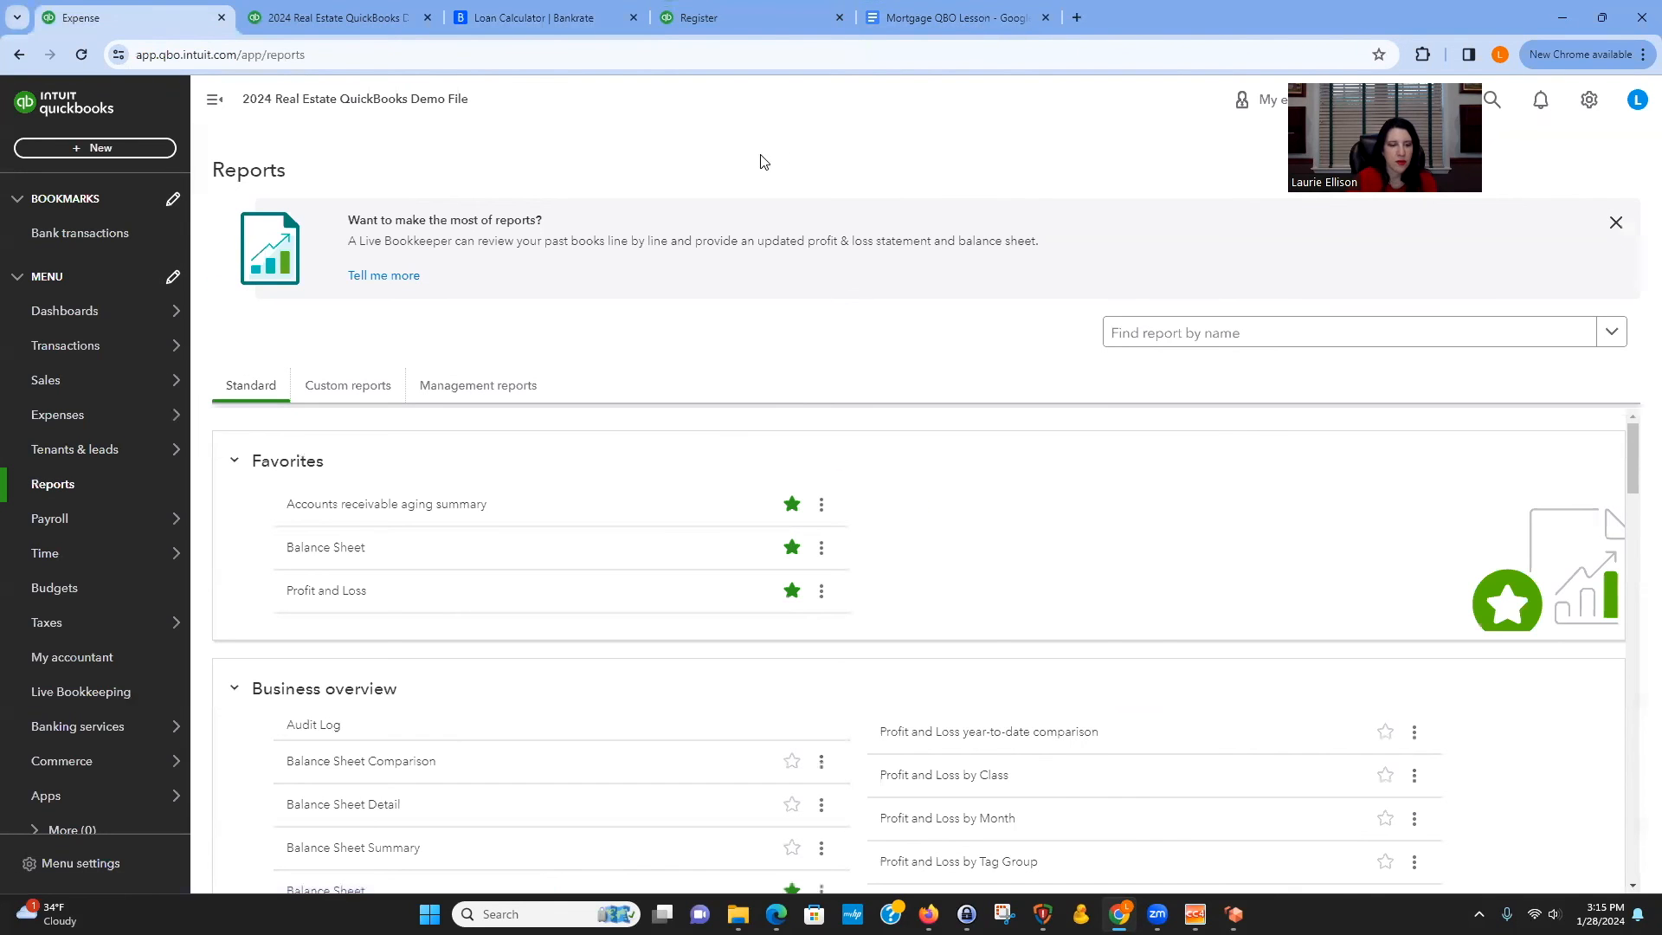
{"action": "scroll", "coordinate": [949, 753], "scroll_direction": "down", "scroll_amount": 1}
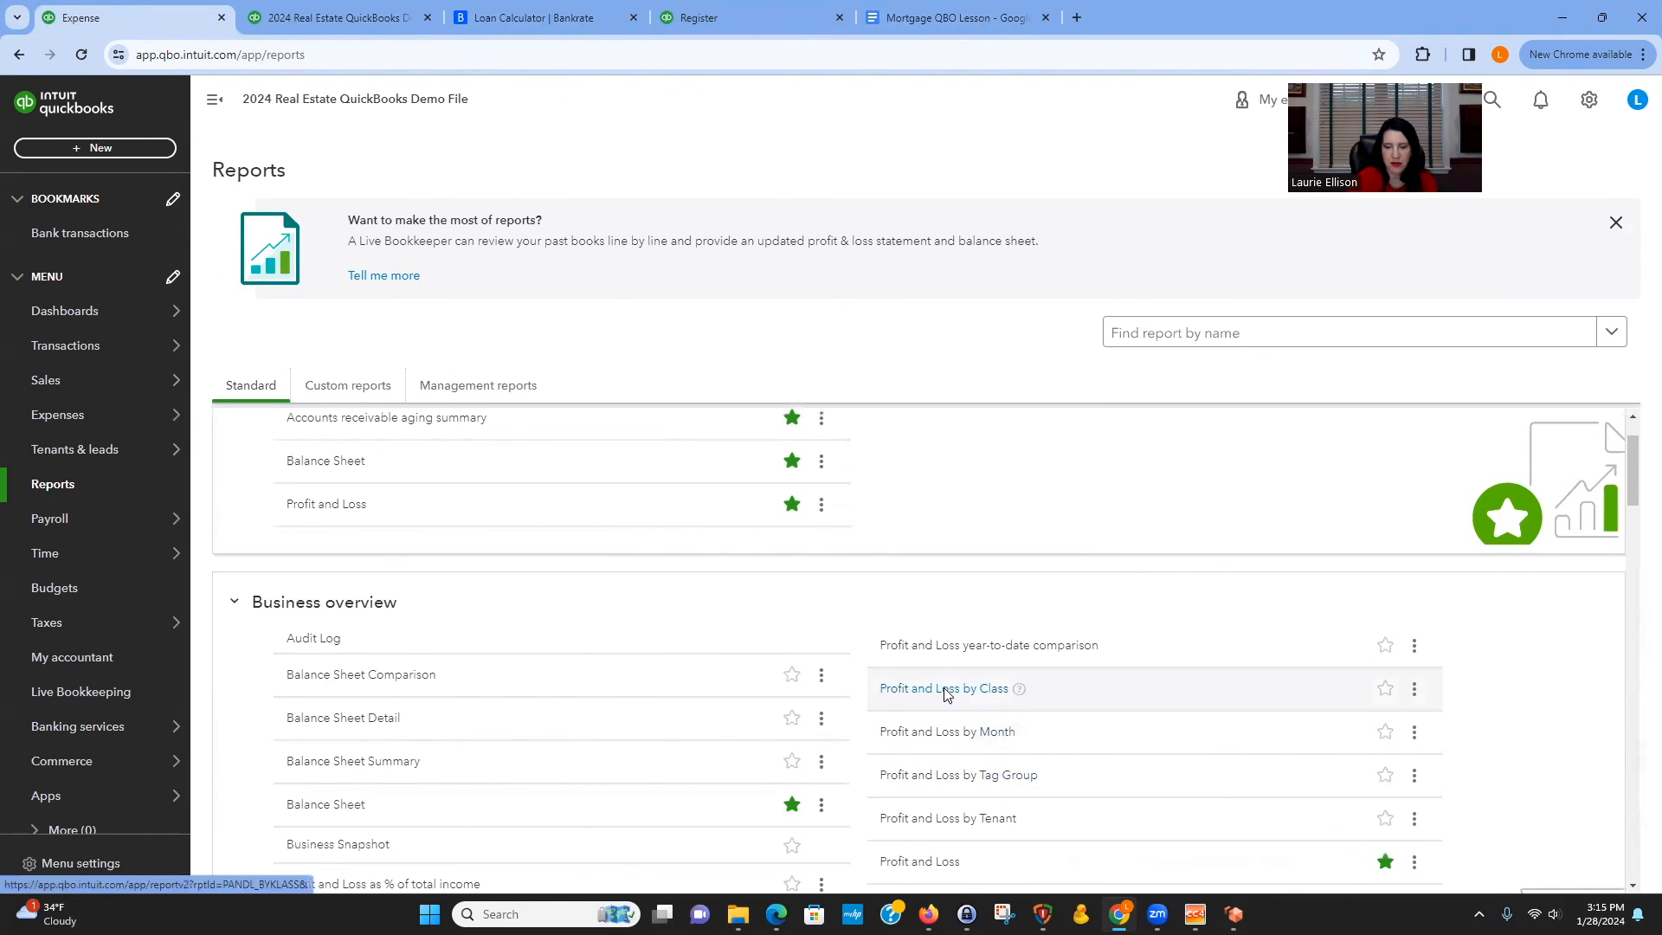
{"action": "left_click", "coordinate": [942, 689]}
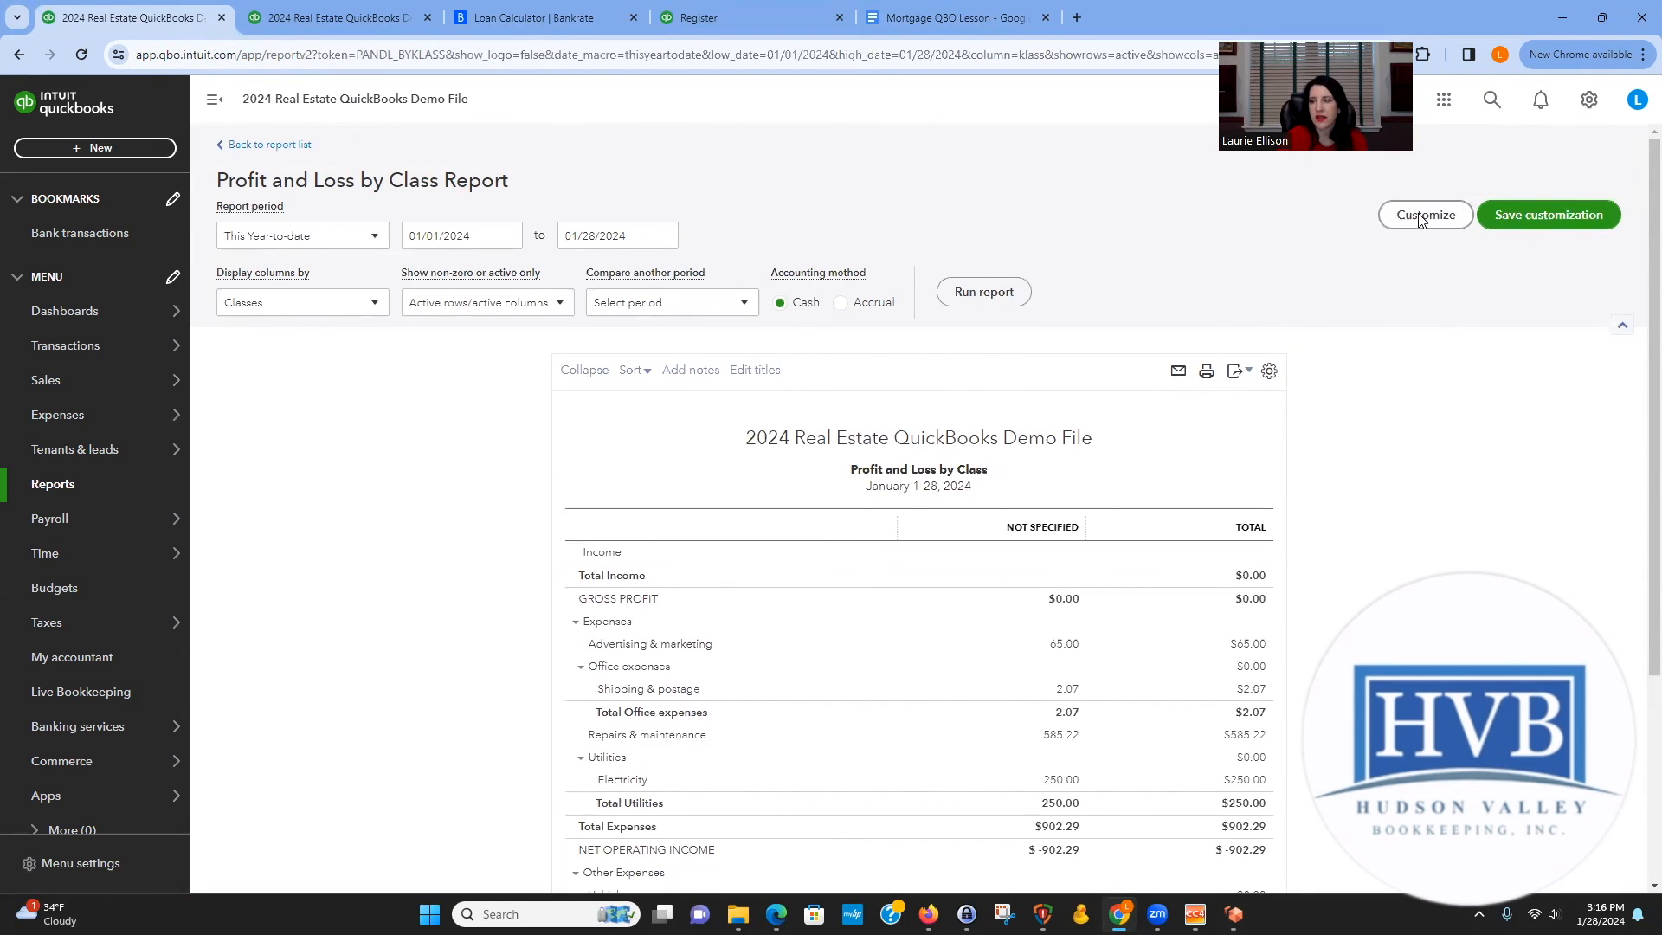
{"action": "left_click", "coordinate": [1419, 217]}
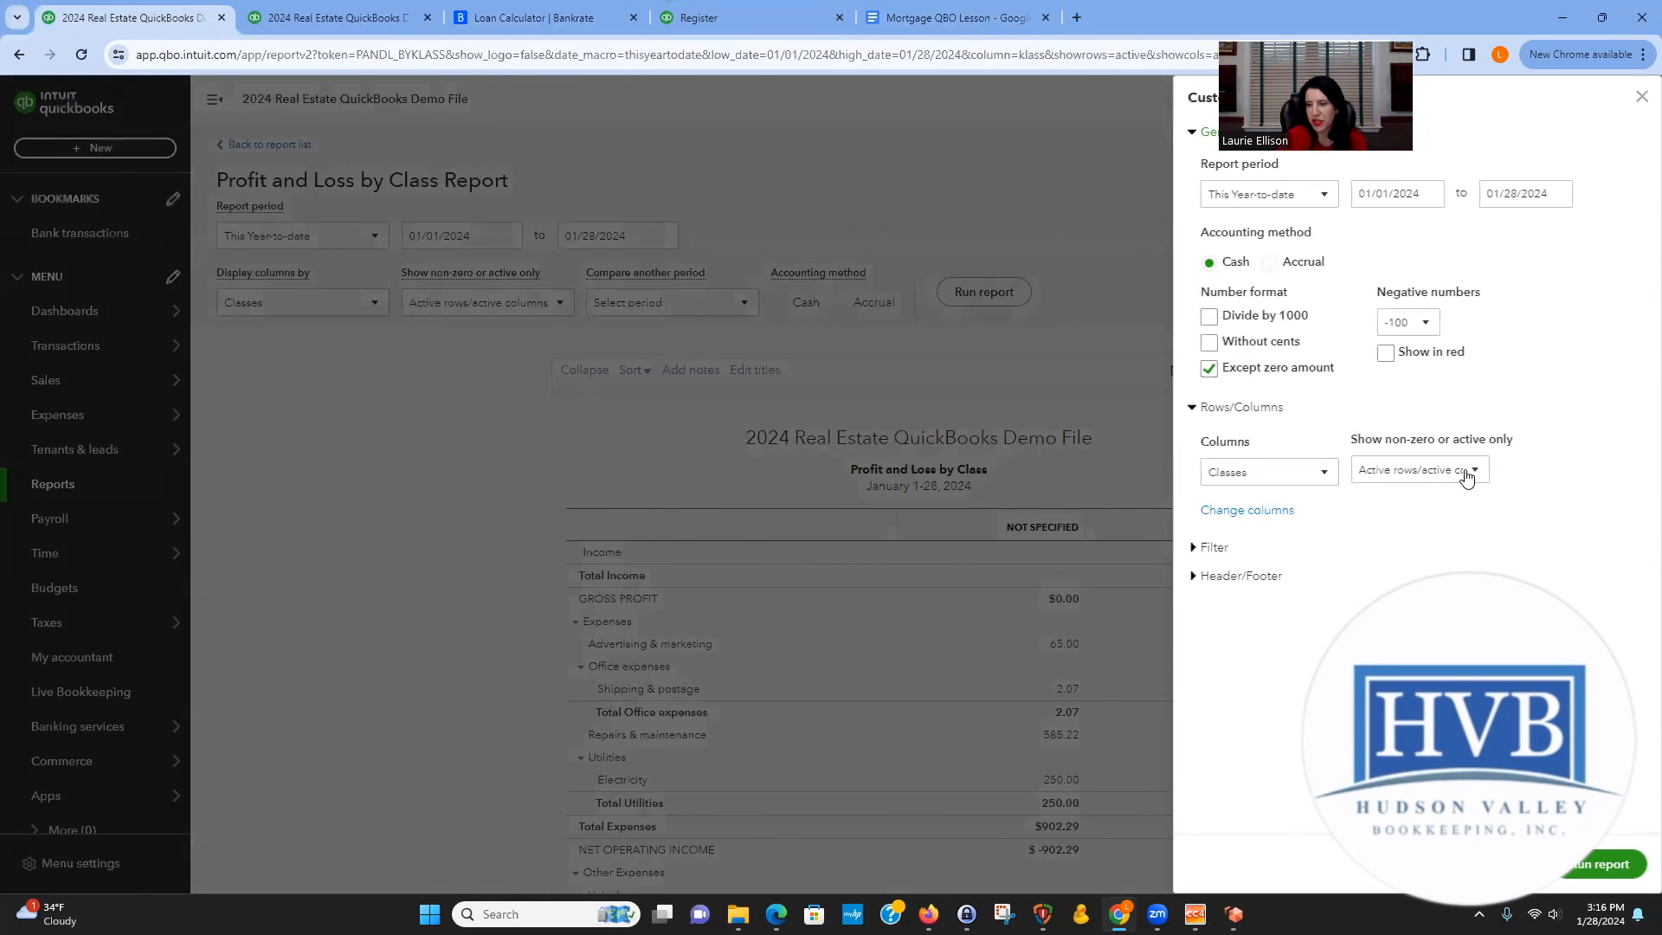
{"action": "left_click", "coordinate": [1212, 549]}
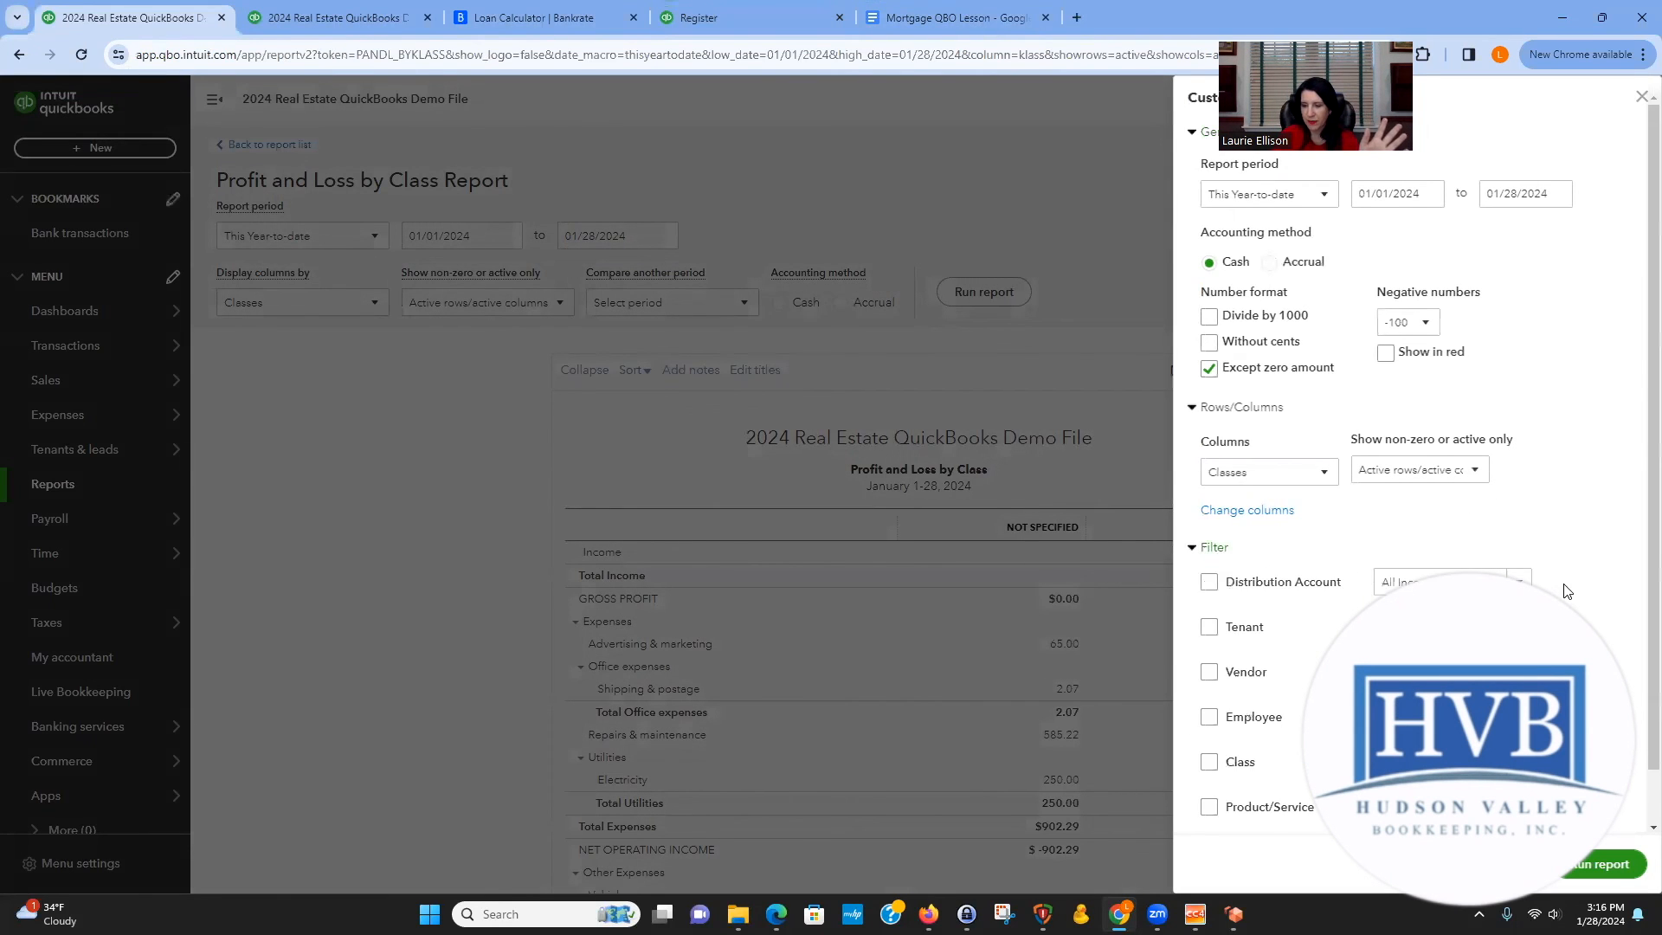
{"action": "scroll", "coordinate": [1568, 589], "scroll_direction": "down", "scroll_amount": 1}
{"action": "left_click", "coordinate": [1519, 705]}
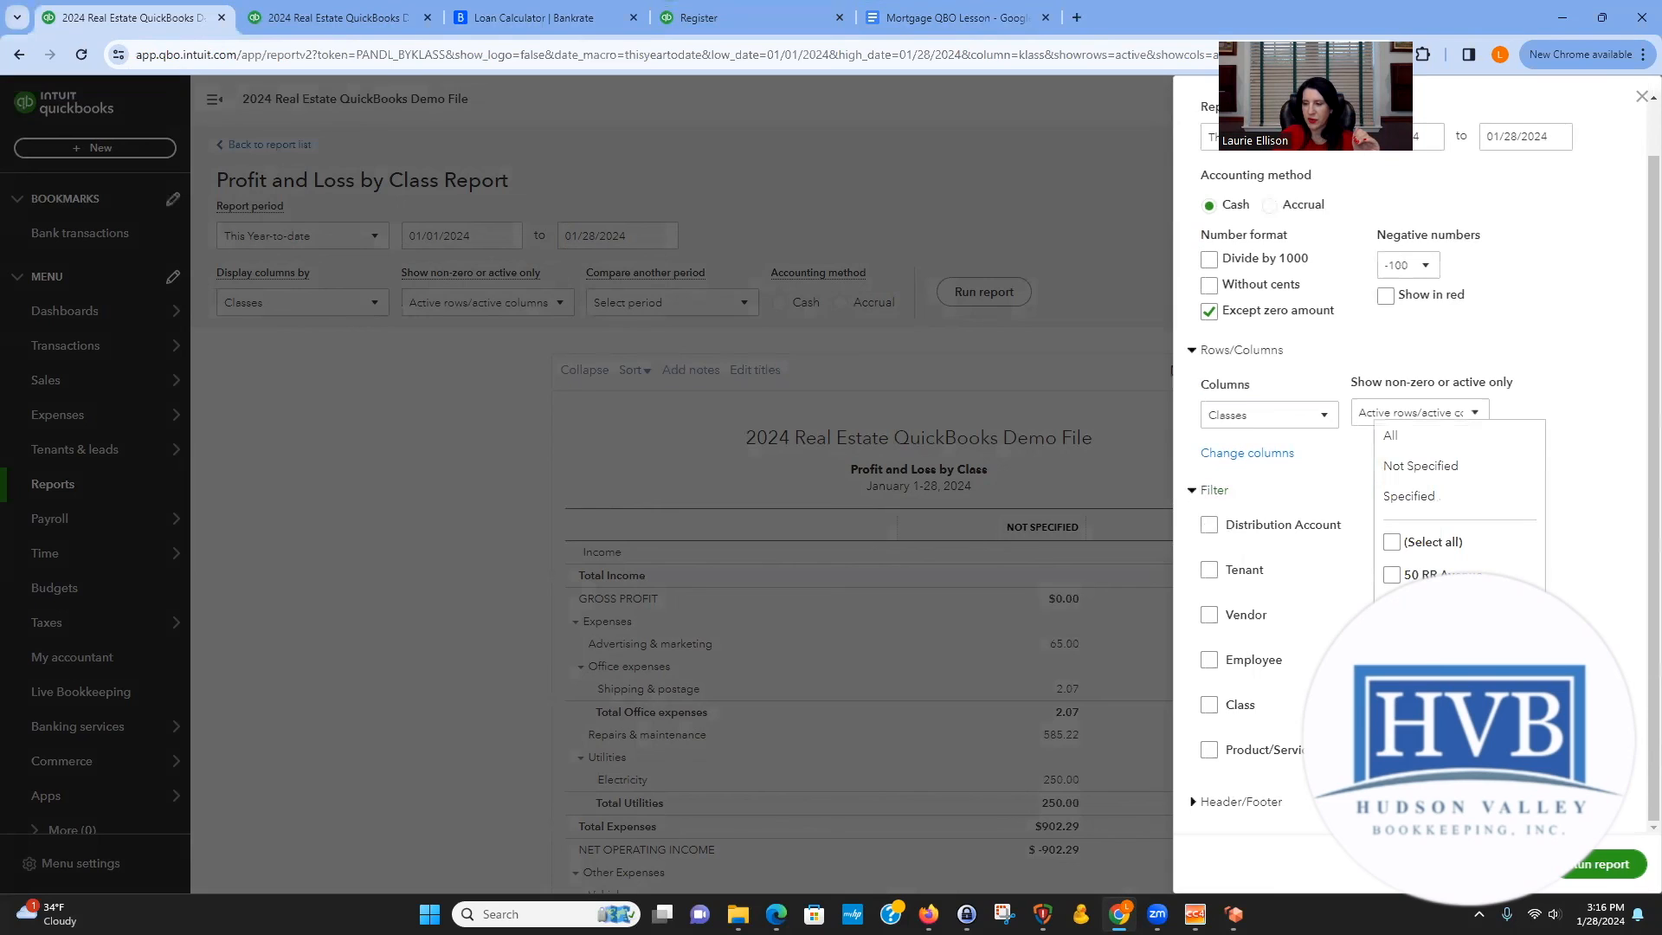
{"action": "left_click", "coordinate": [1392, 574]}
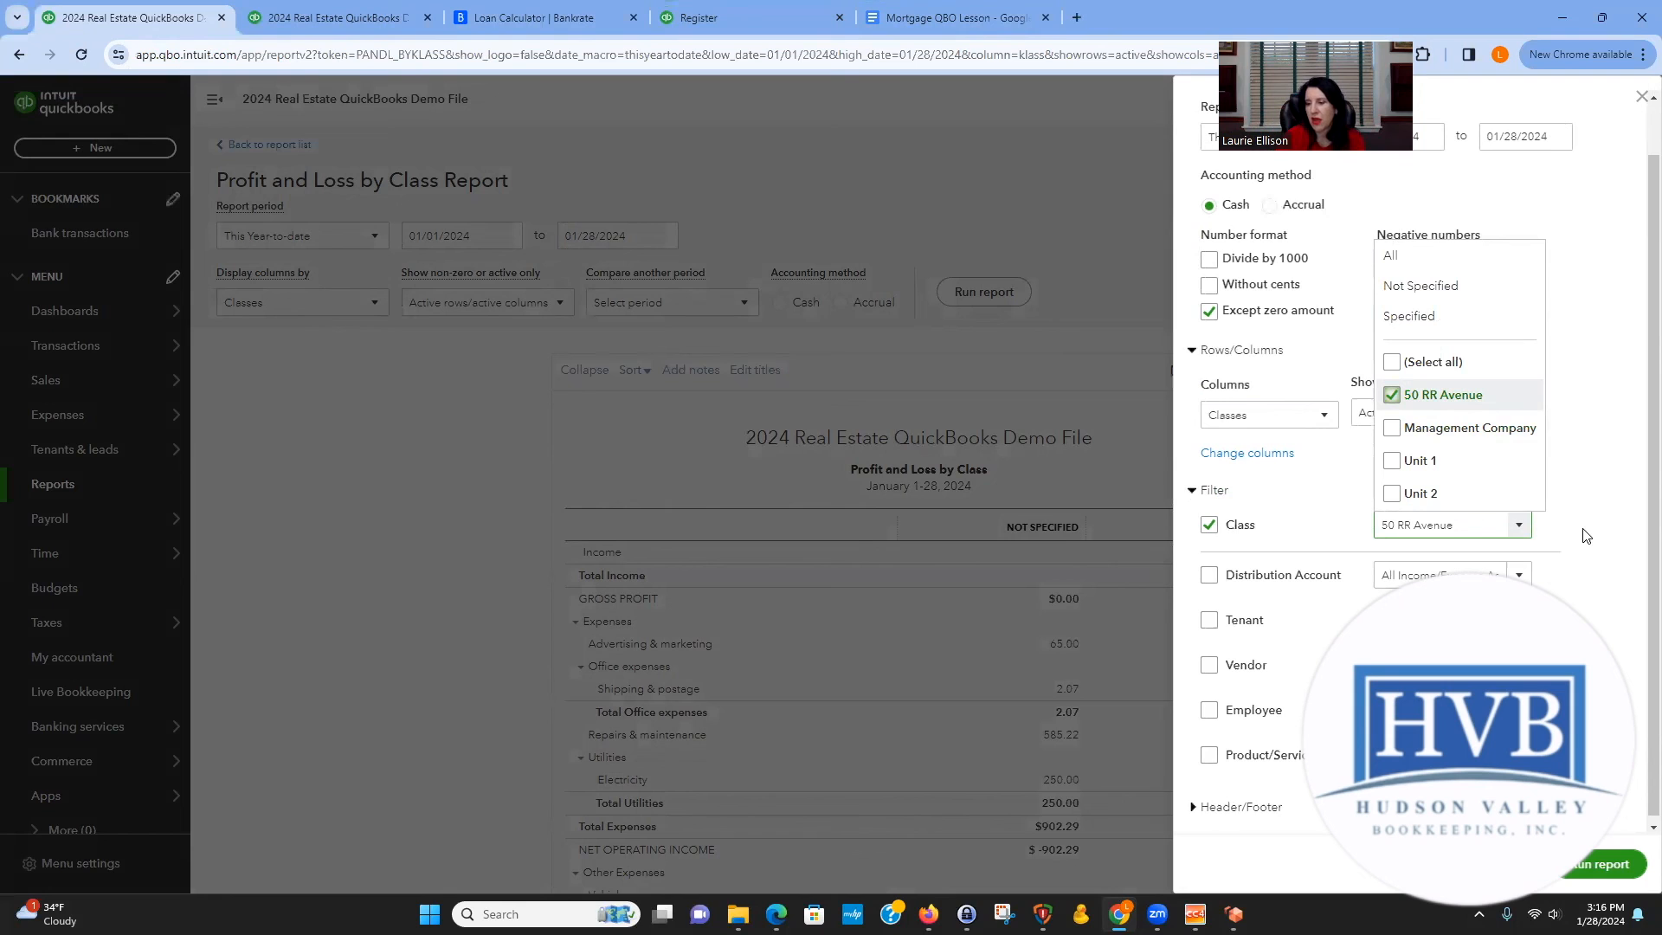
{"action": "left_click", "coordinate": [1598, 864]}
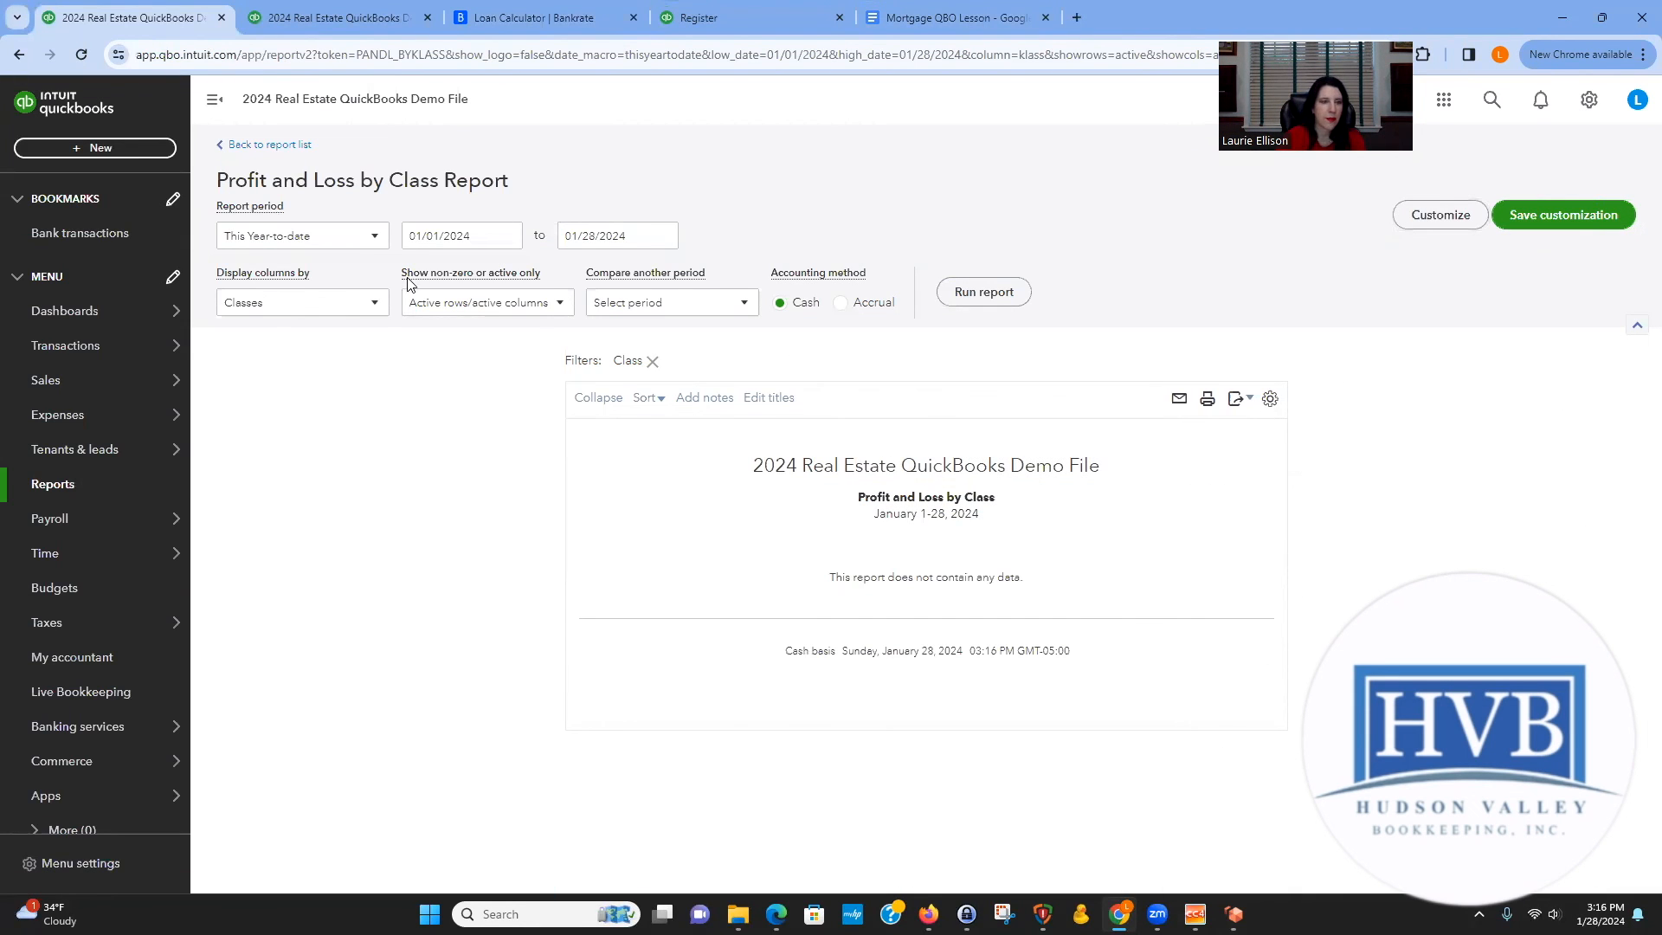
Rerun the class-filtered report with the period set to All Dates and review its expense lines.
{"action": "left_click", "coordinate": [353, 235]}
{"action": "left_click", "coordinate": [317, 270]}
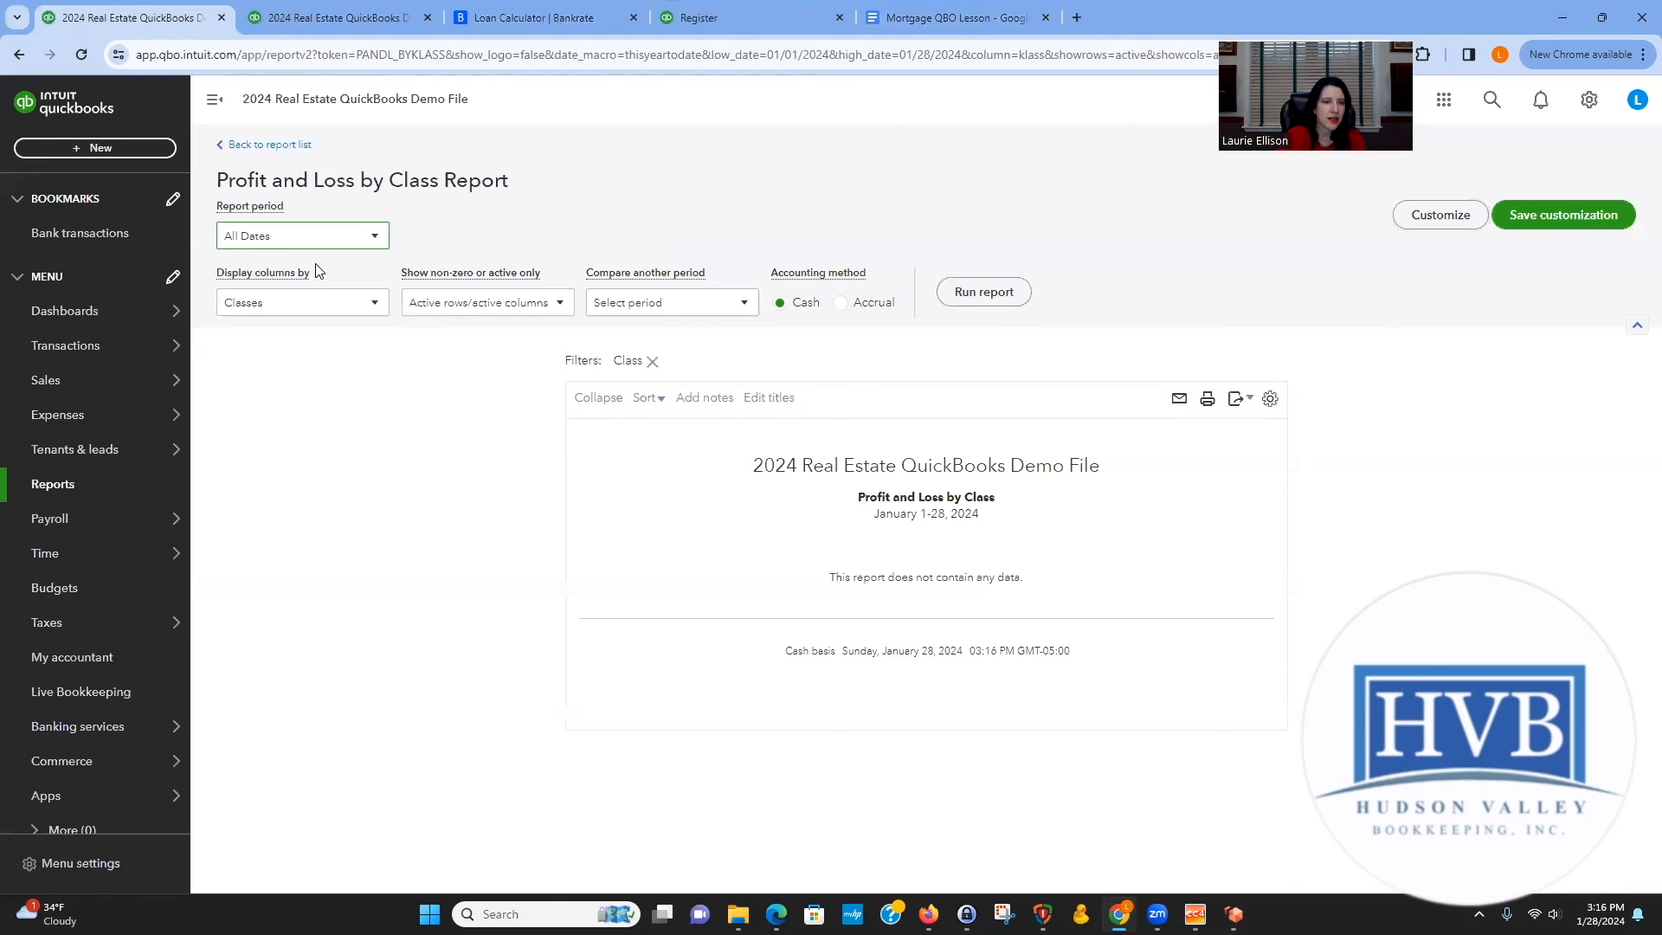
{"action": "left_click", "coordinate": [985, 294]}
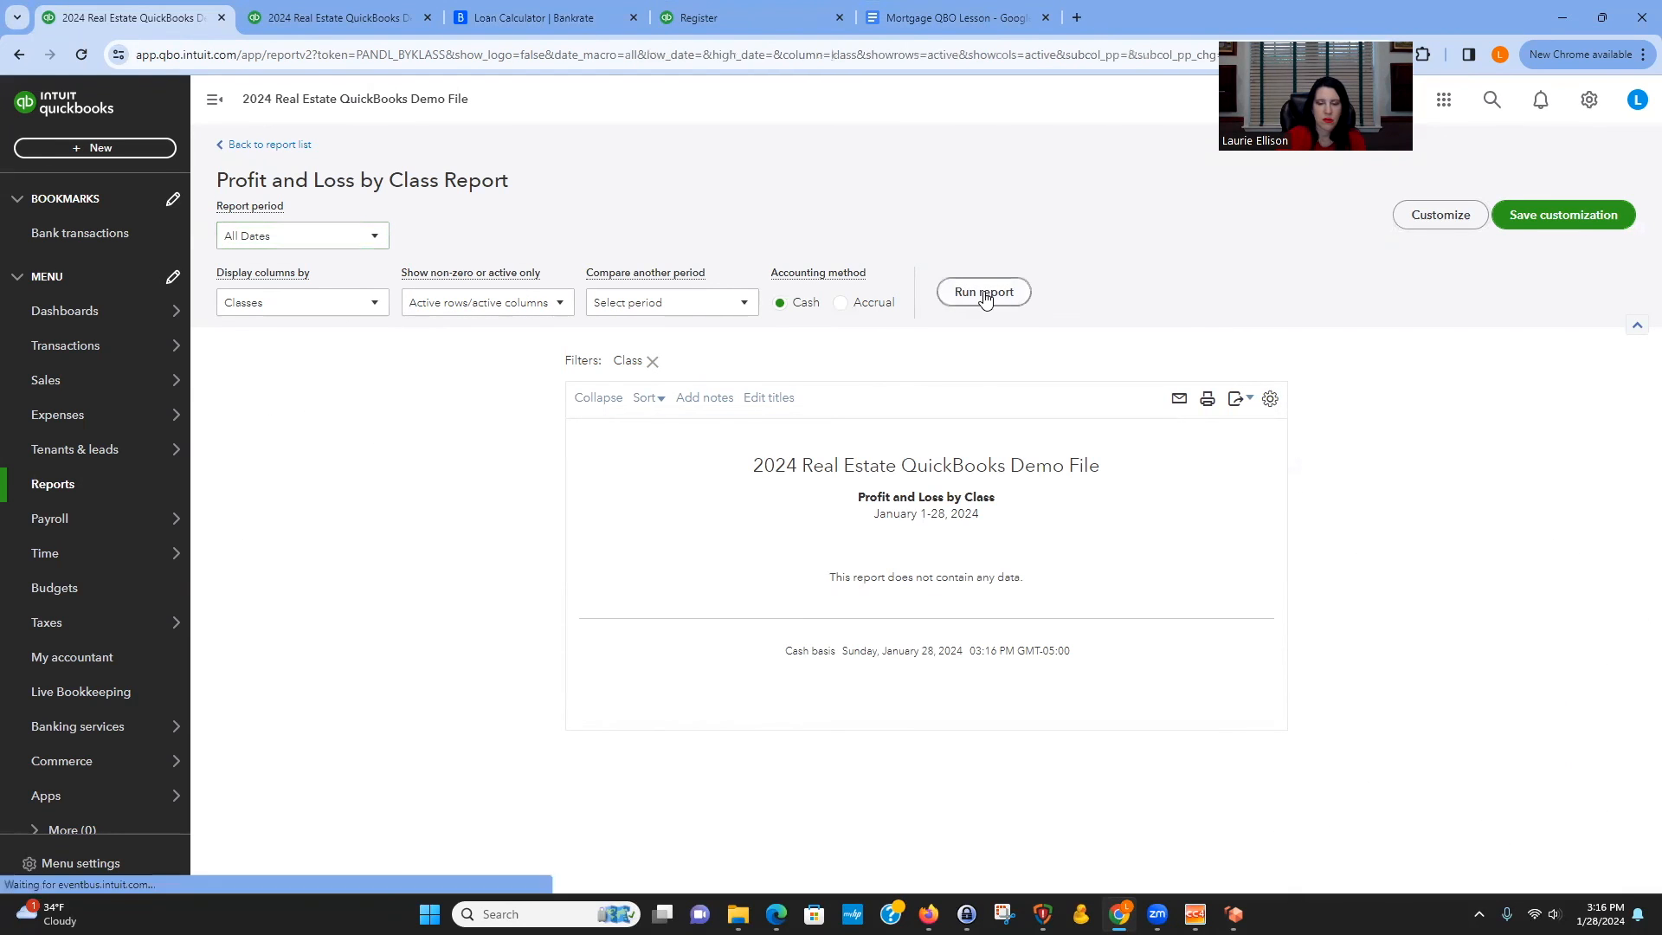
{"action": "scroll", "coordinate": [982, 228], "scroll_direction": "down", "scroll_amount": 1}
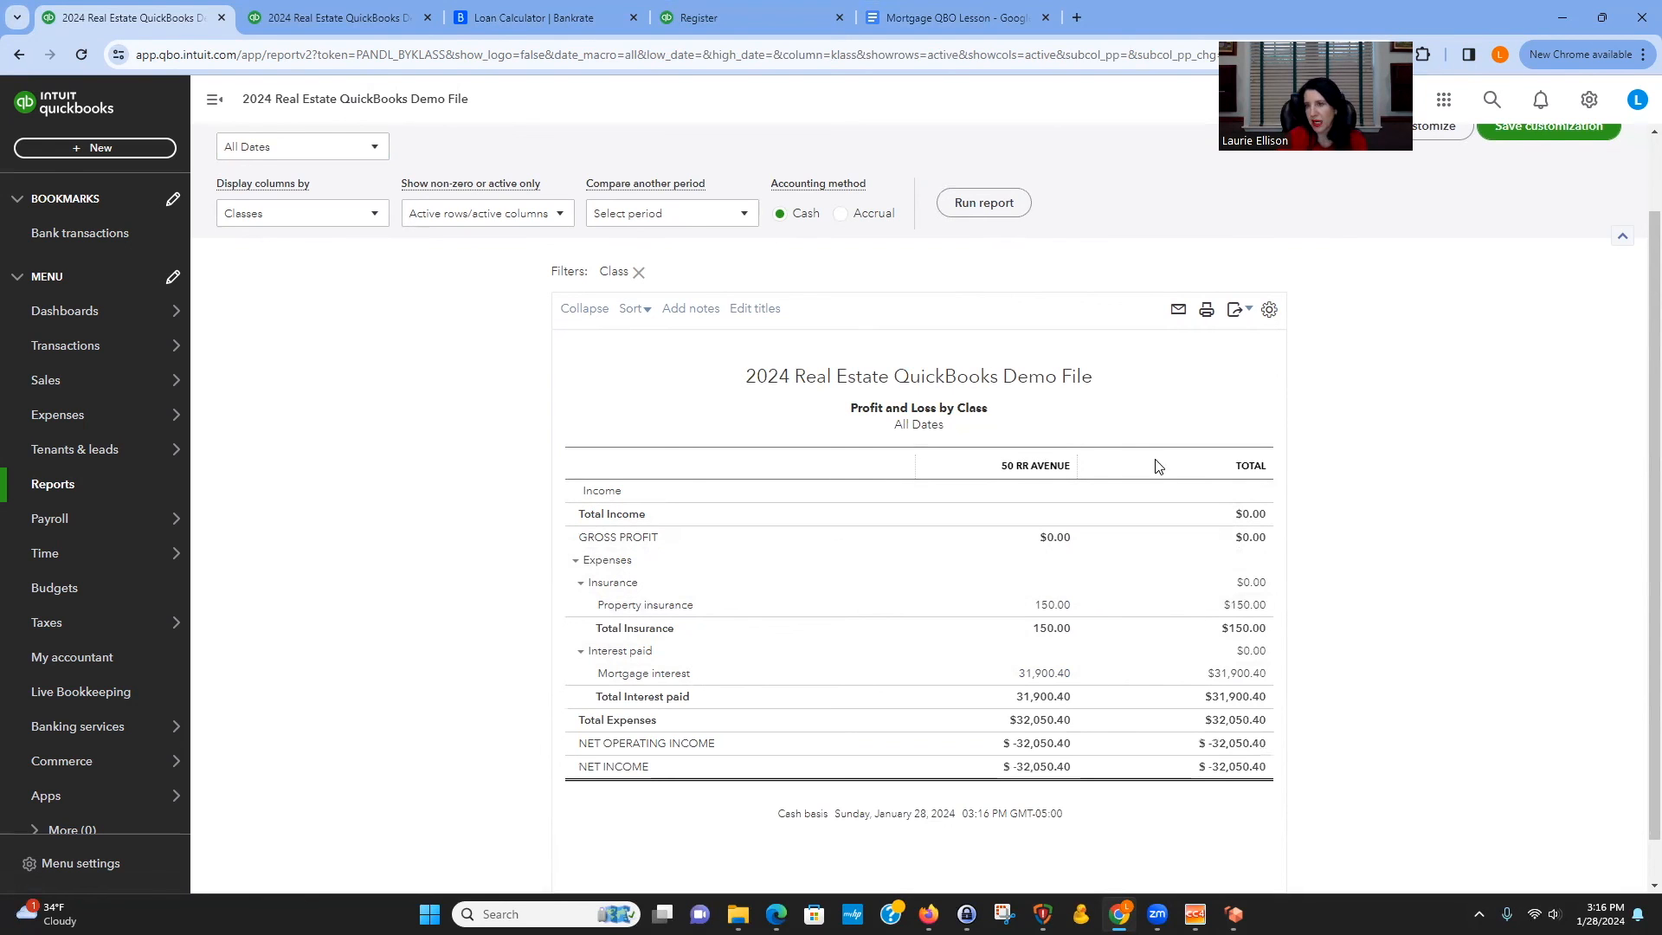
{"action": "scroll", "coordinate": [1447, 620], "scroll_direction": "up", "scroll_amount": 1}
{"action": "scroll", "coordinate": [1454, 612], "scroll_direction": "down", "scroll_amount": 2}
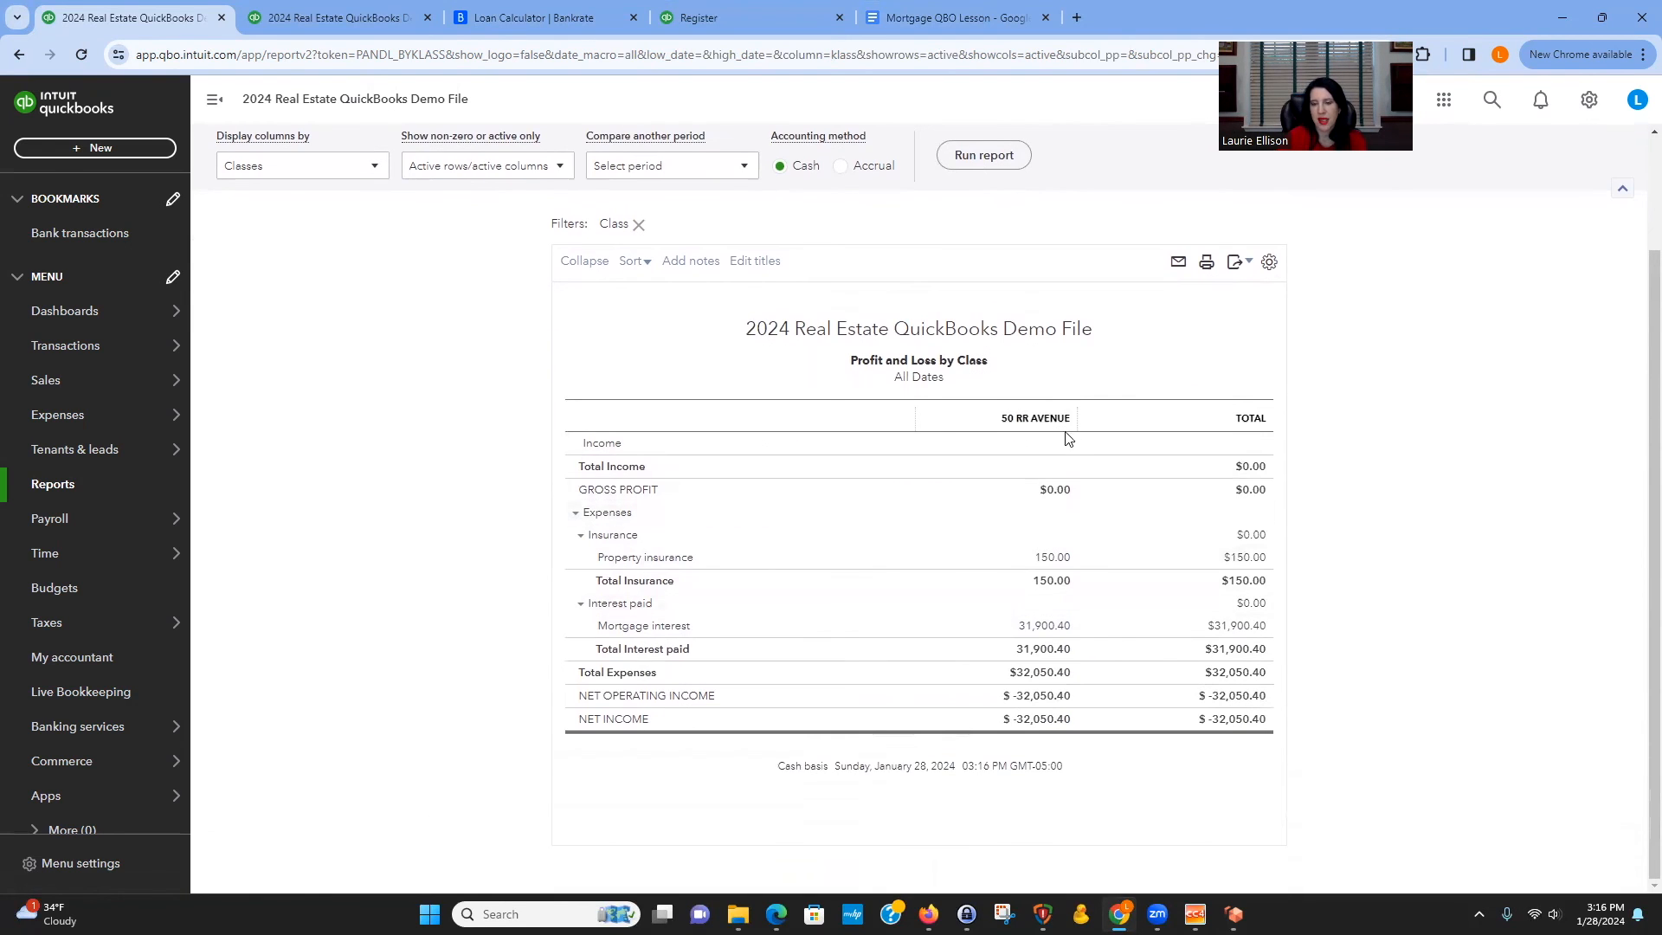
{"action": "scroll", "coordinate": [1431, 623], "scroll_direction": "up", "scroll_amount": 2}
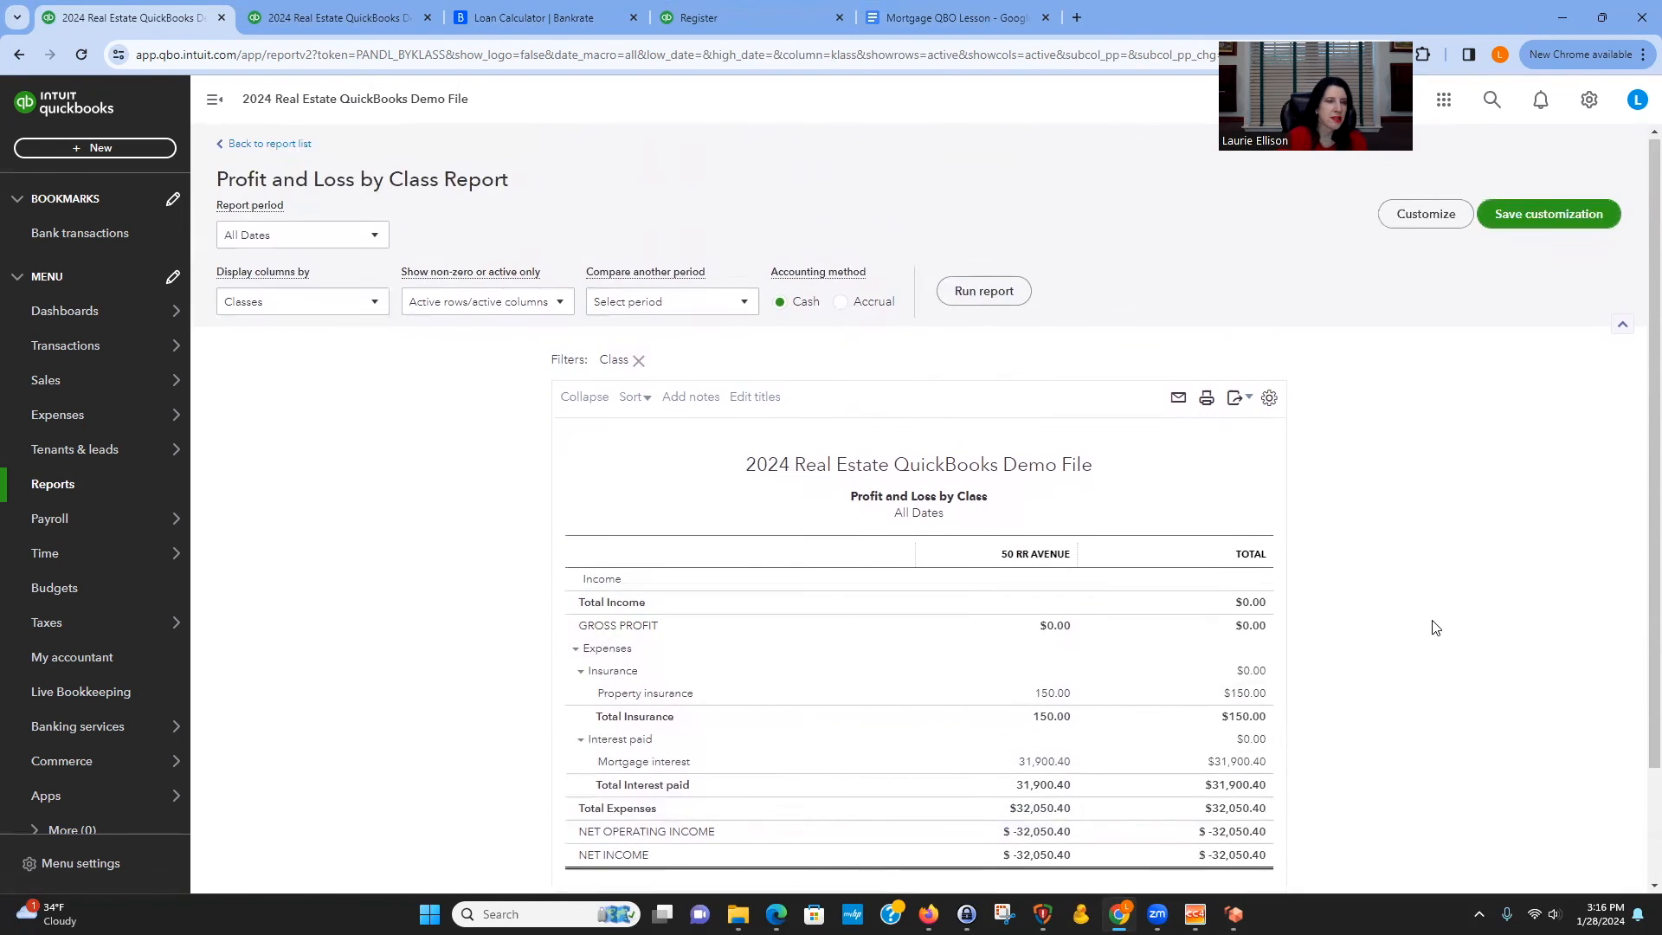
Open the standard Profit and Loss report, run it for All Dates, and review the interest expense lines.
{"action": "left_click", "coordinate": [83, 486]}
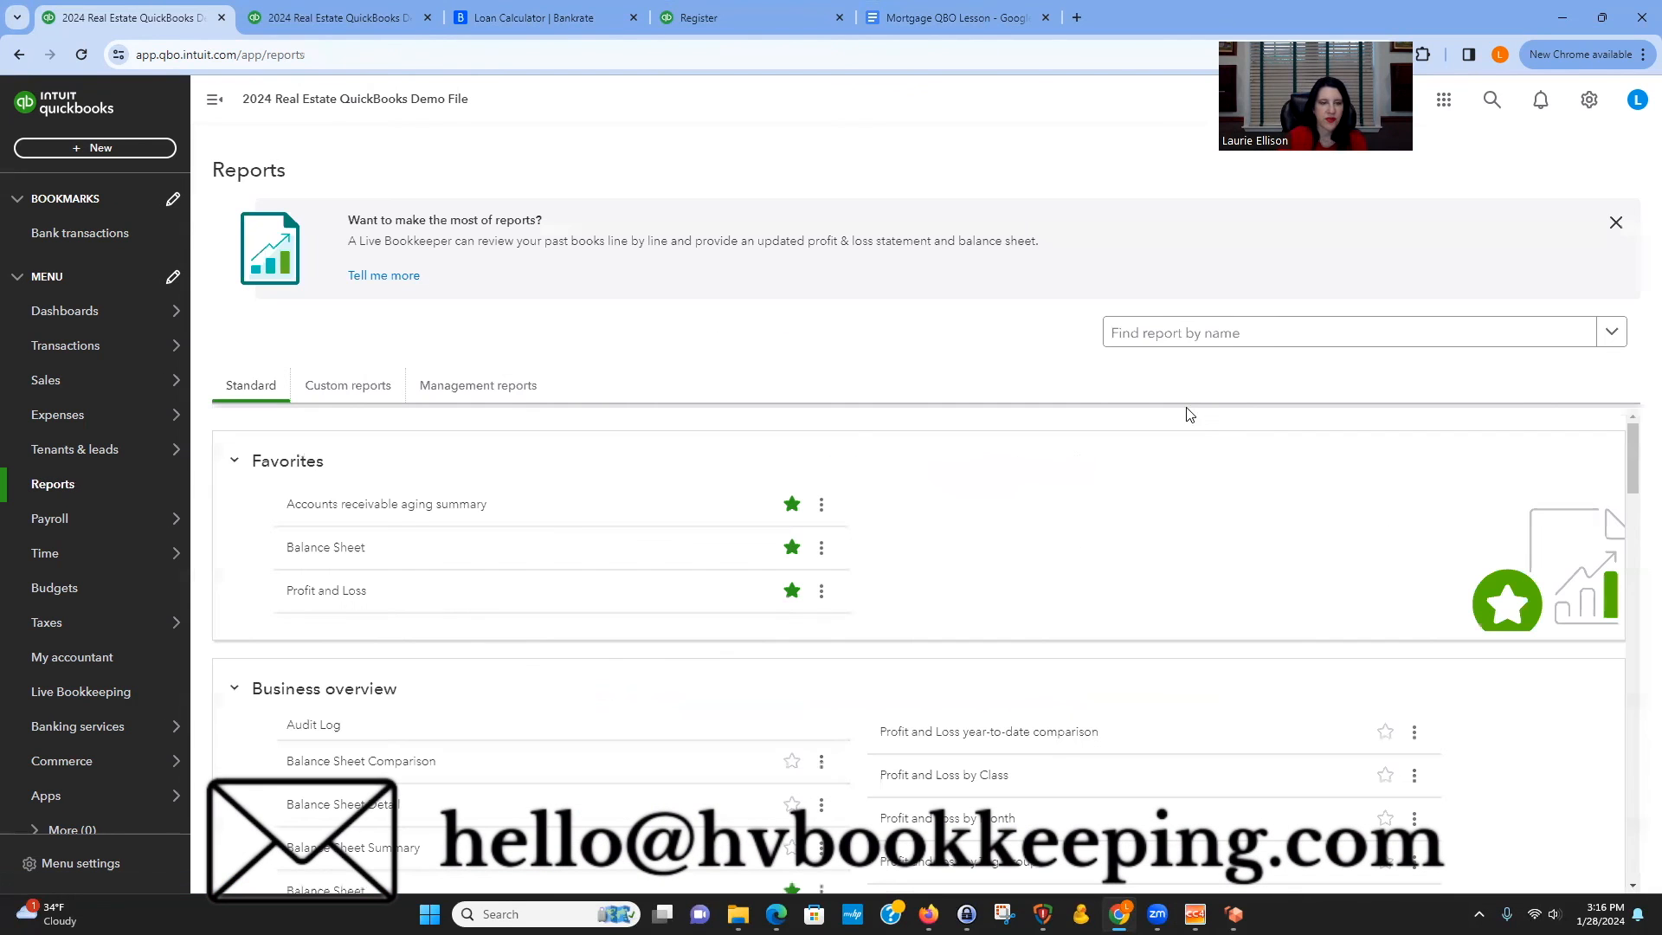
{"action": "left_click", "coordinate": [322, 592]}
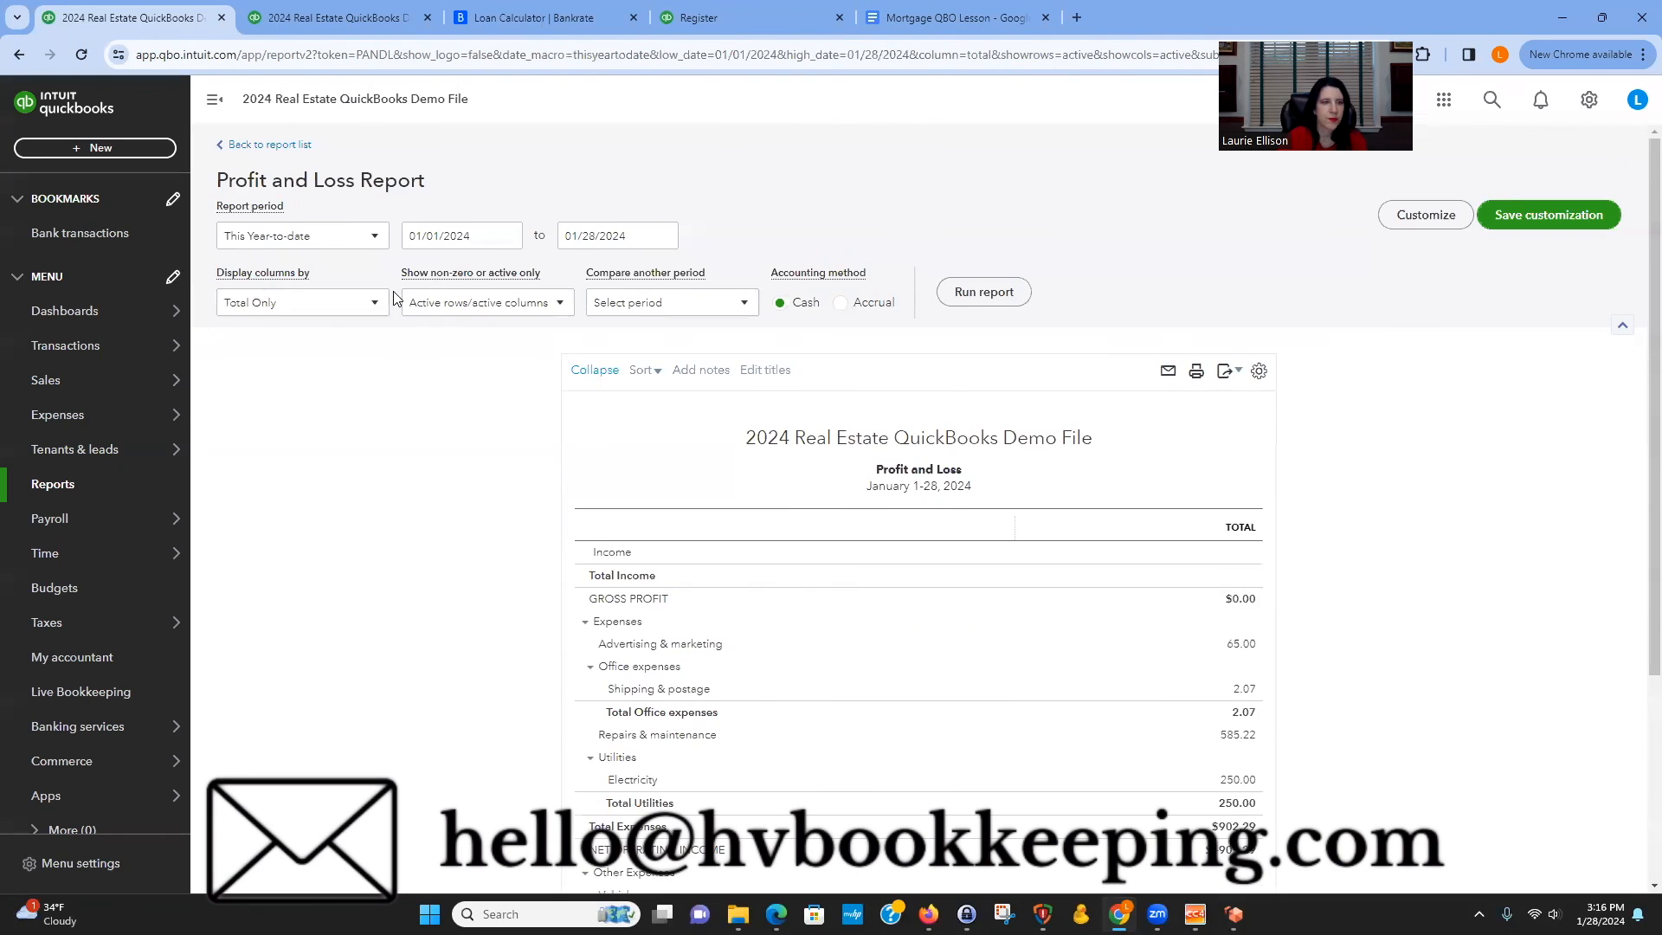
{"action": "left_click", "coordinate": [341, 235]}
{"action": "left_click", "coordinate": [307, 270]}
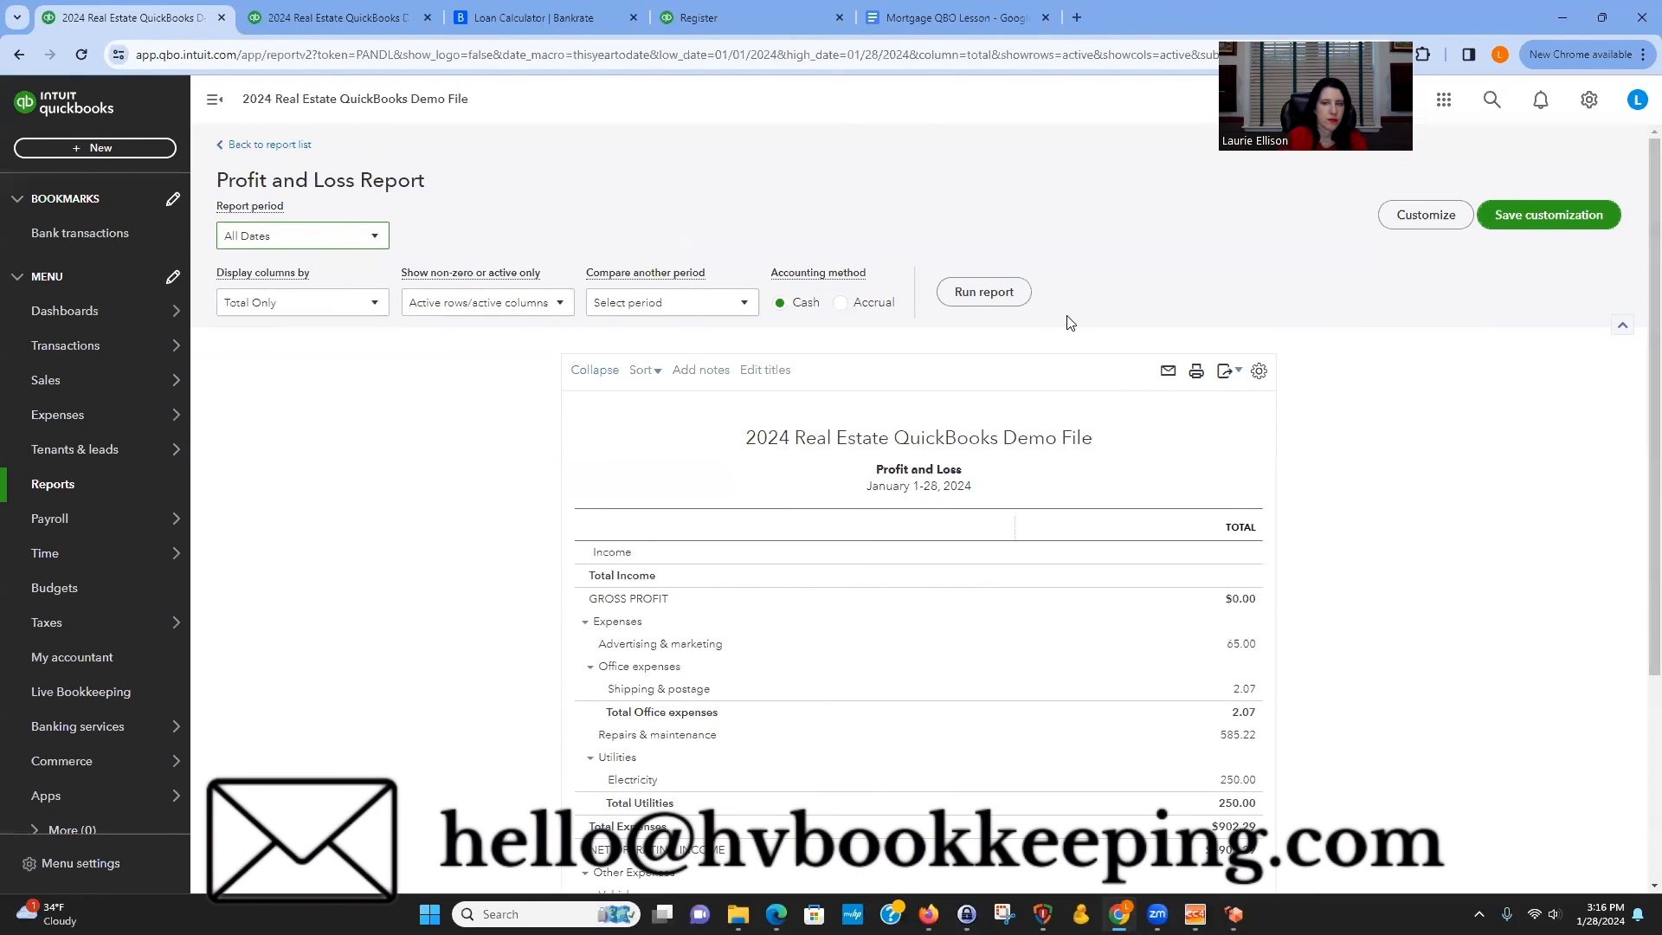
{"action": "left_click", "coordinate": [1033, 303]}
{"action": "scroll", "coordinate": [1430, 577], "scroll_direction": "down", "scroll_amount": 6}
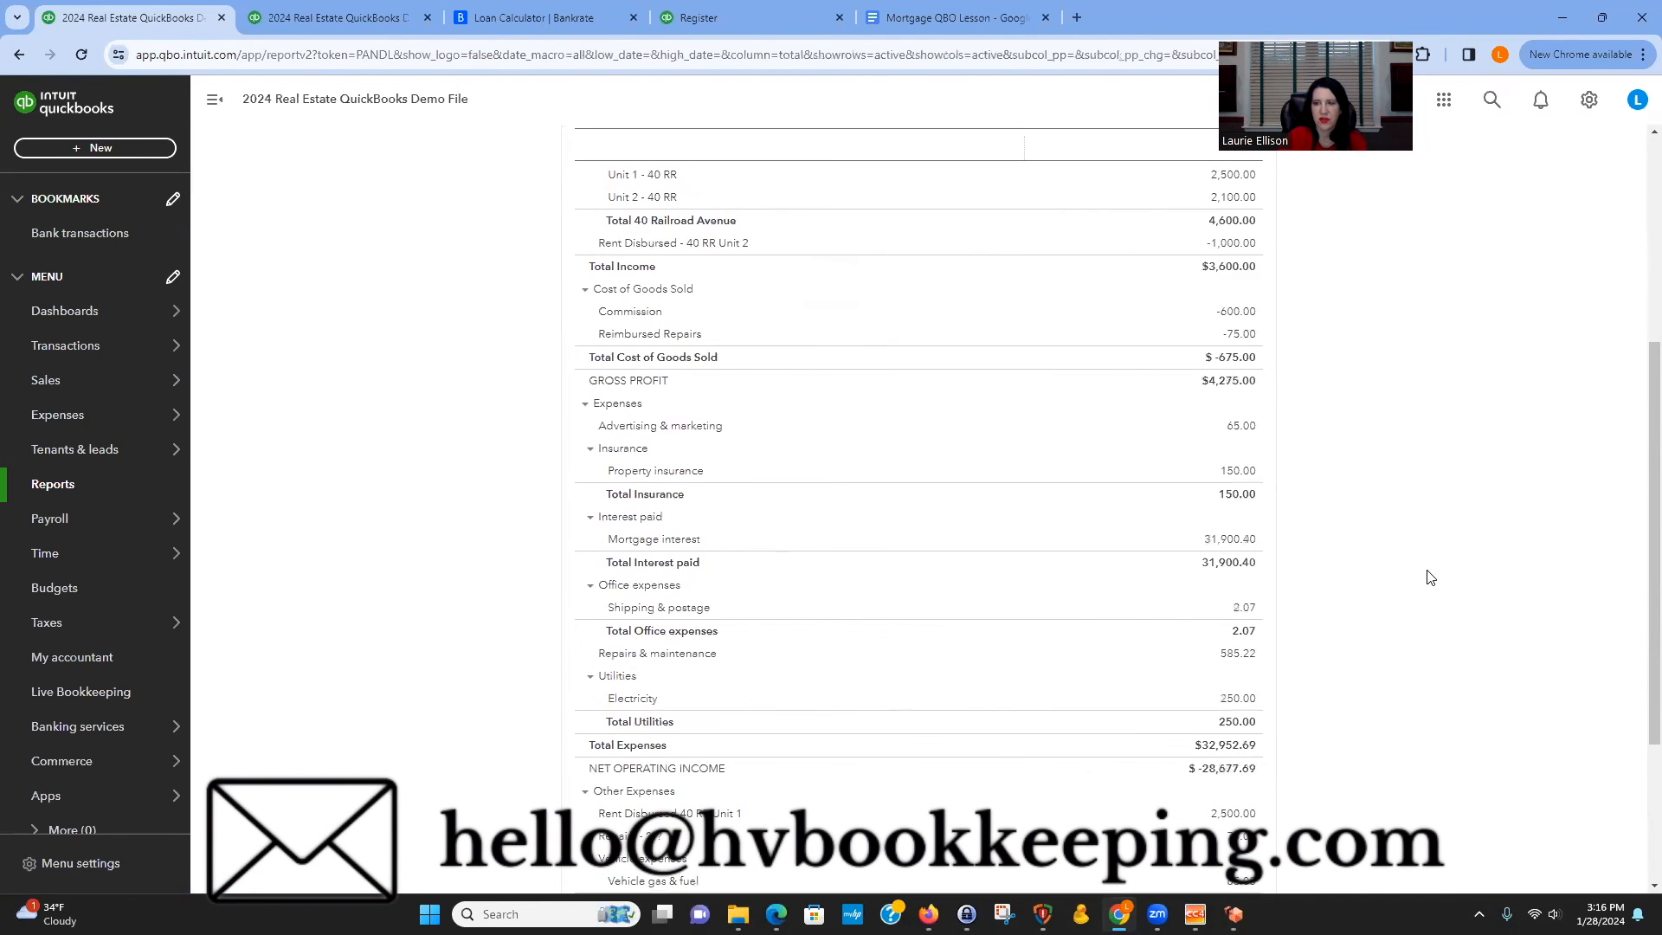
{"action": "scroll", "coordinate": [1428, 576], "scroll_direction": "down", "scroll_amount": 3}
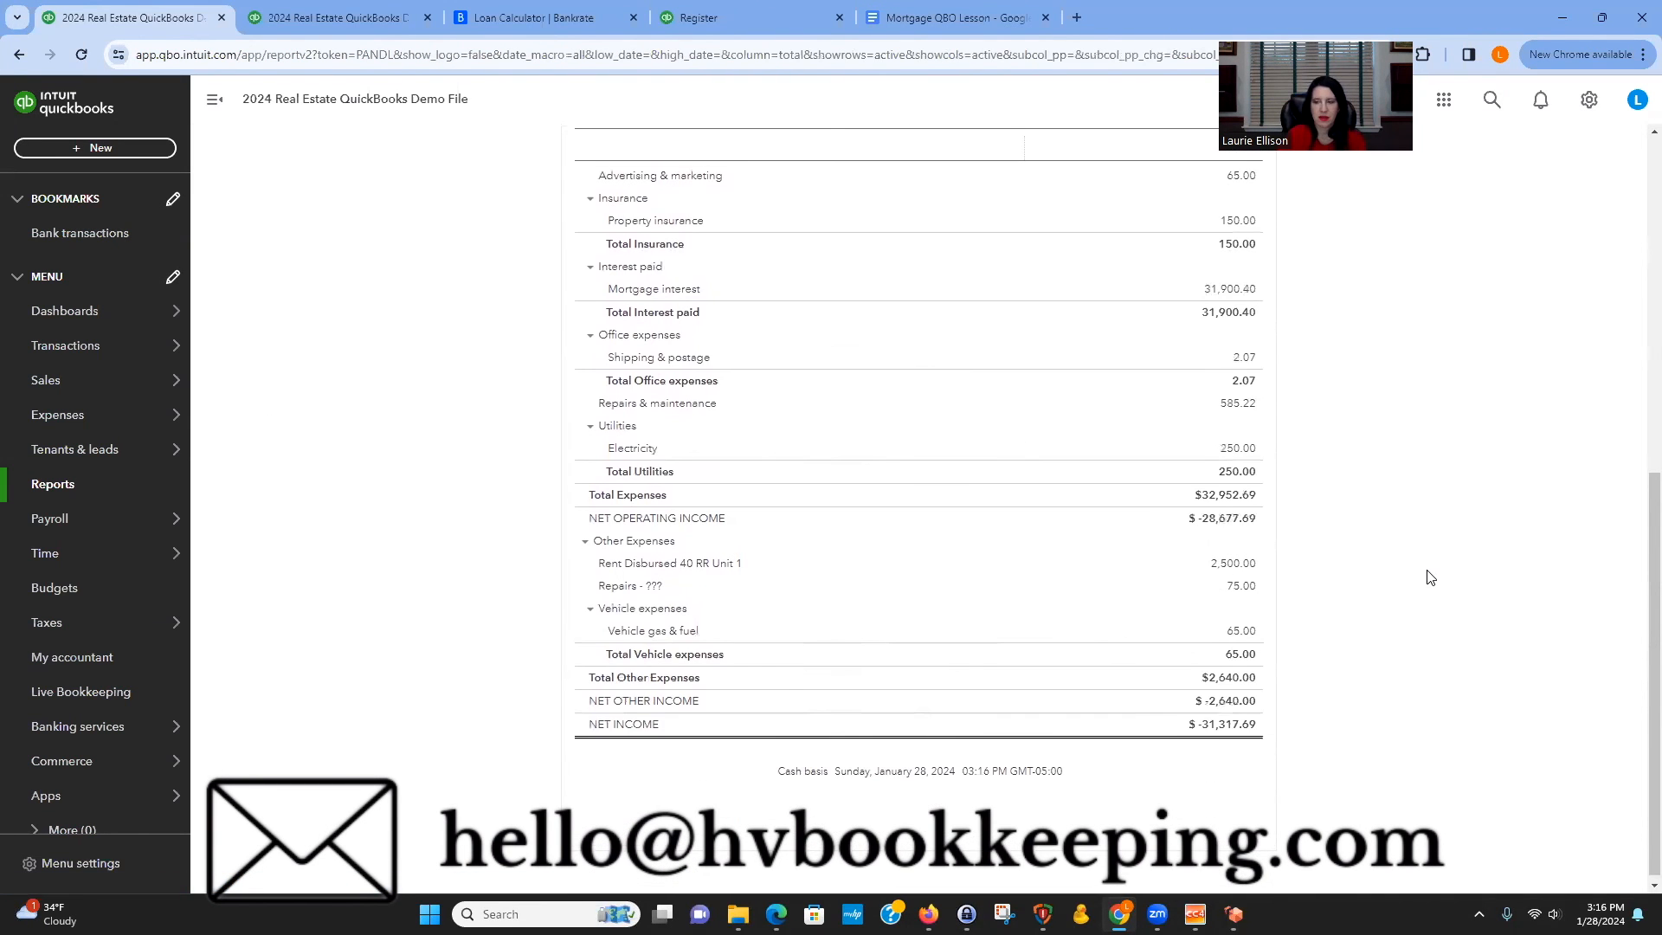
{"action": "scroll", "coordinate": [1432, 584], "scroll_direction": "up", "scroll_amount": 3}
{"action": "scroll", "coordinate": [1432, 587], "scroll_direction": "up", "scroll_amount": 2}
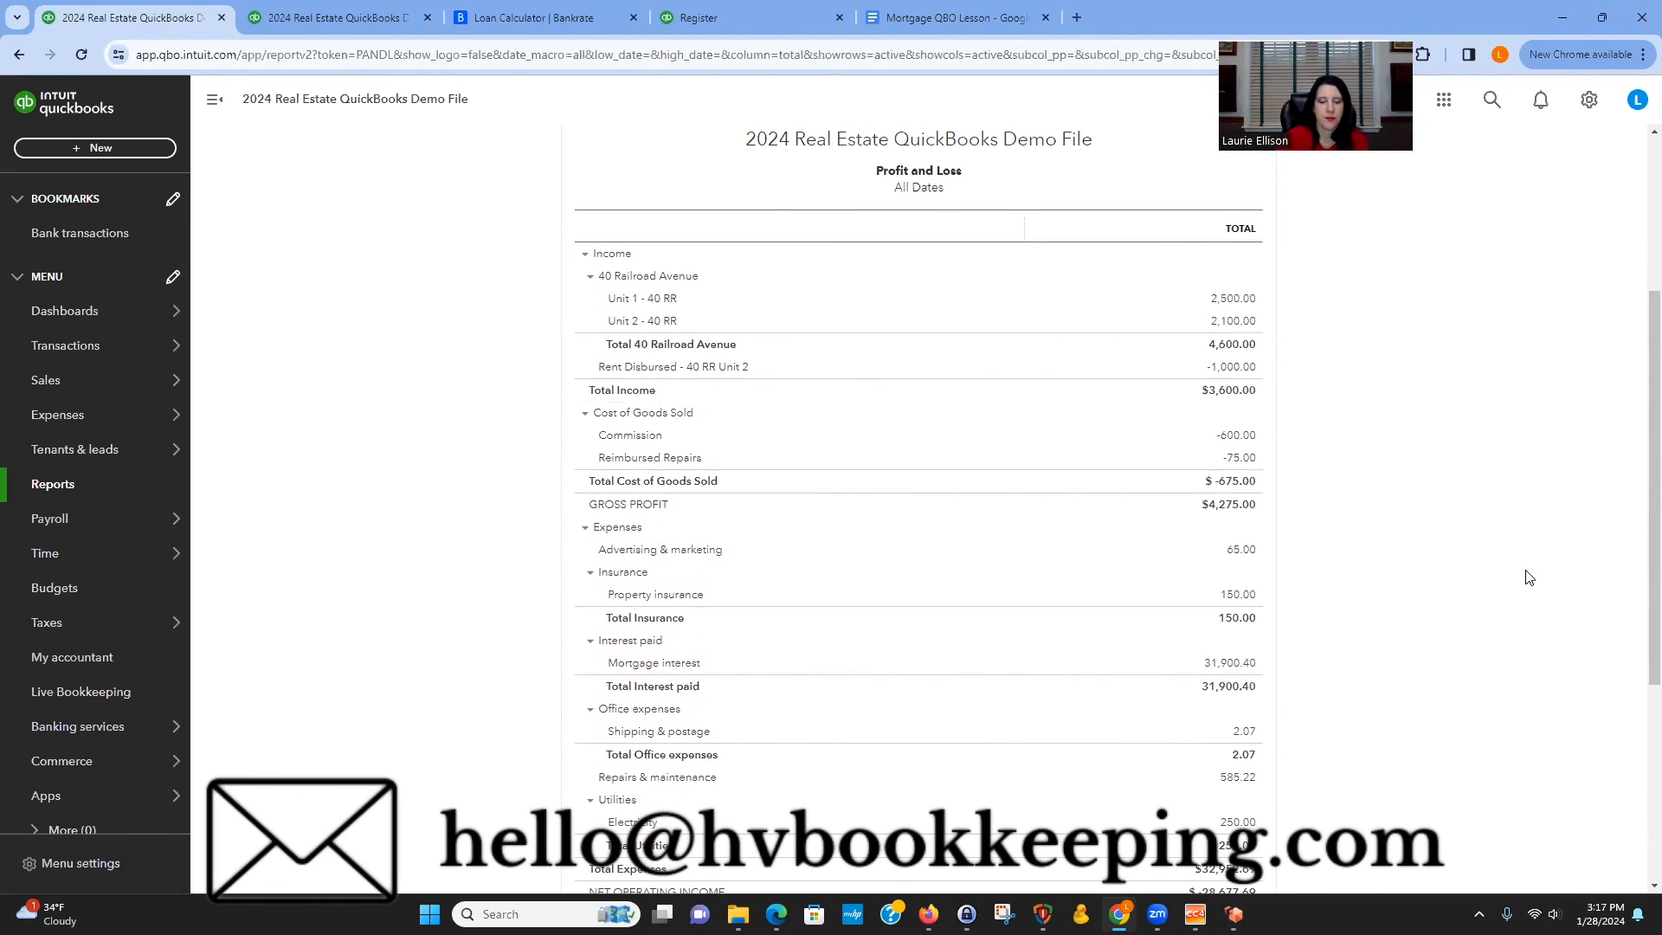
{"action": "scroll", "coordinate": [1530, 596], "scroll_direction": "down", "scroll_amount": 3}
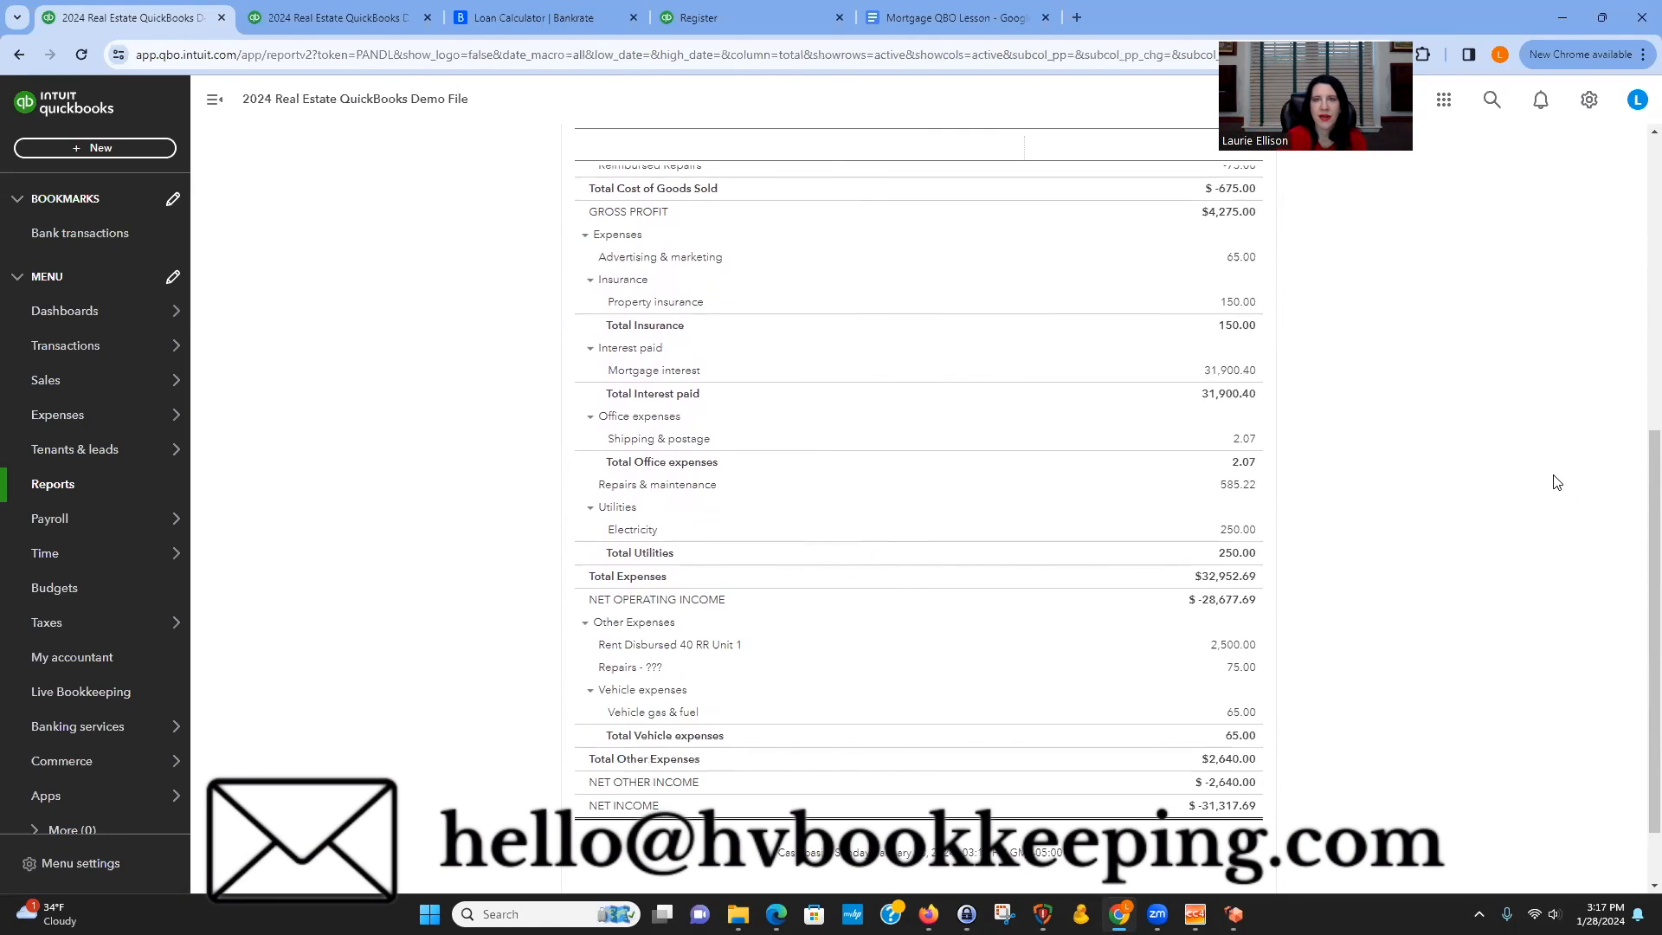